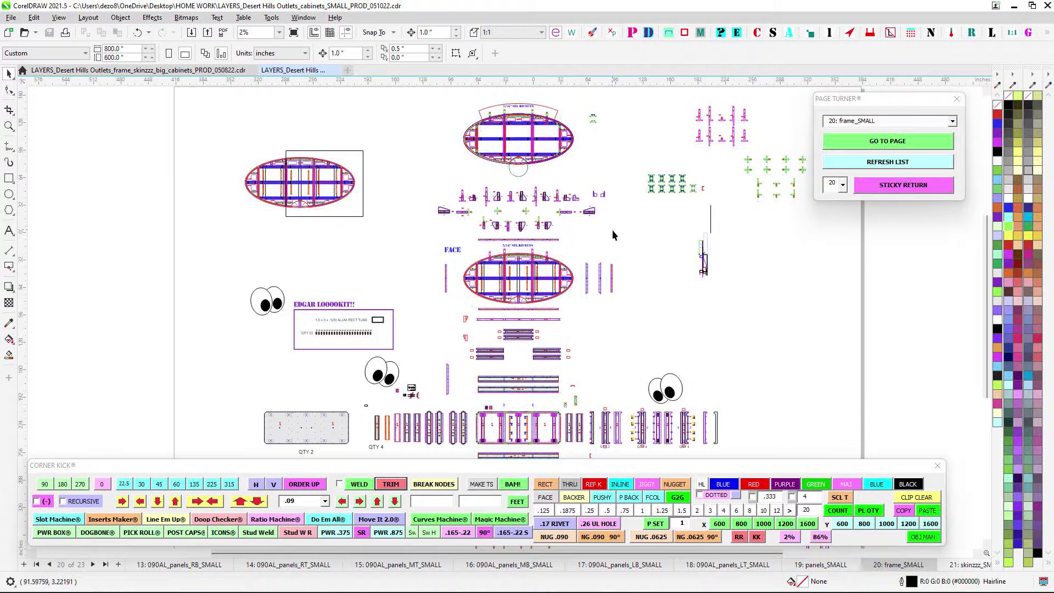
Examine the elliptical FACE frame assembly and its surrounding parts on the frame_SMALL page
scroll(609, 230, up, 3)
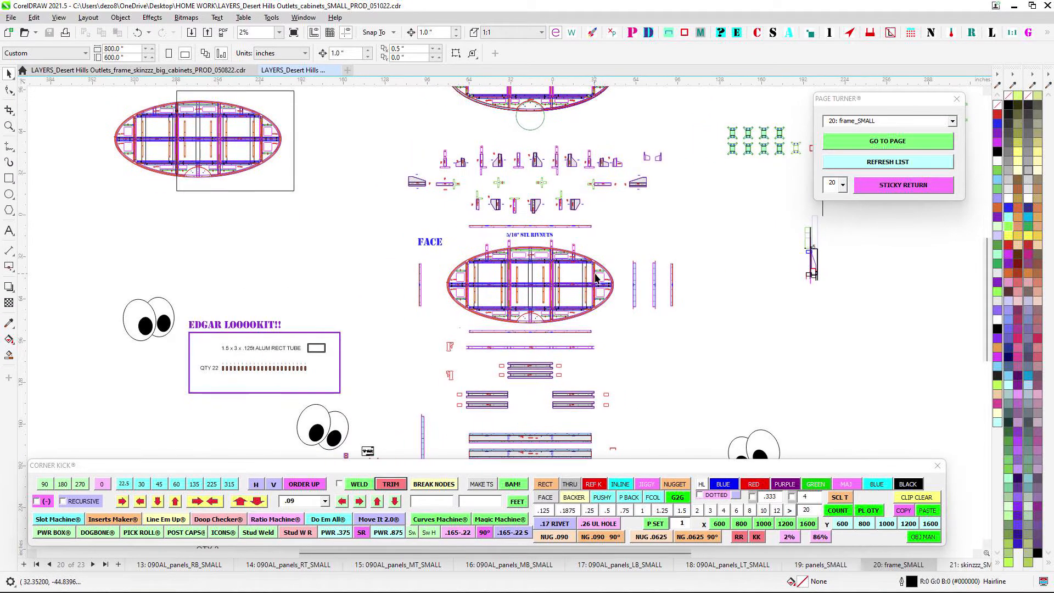
scroll(596, 277, up, 5)
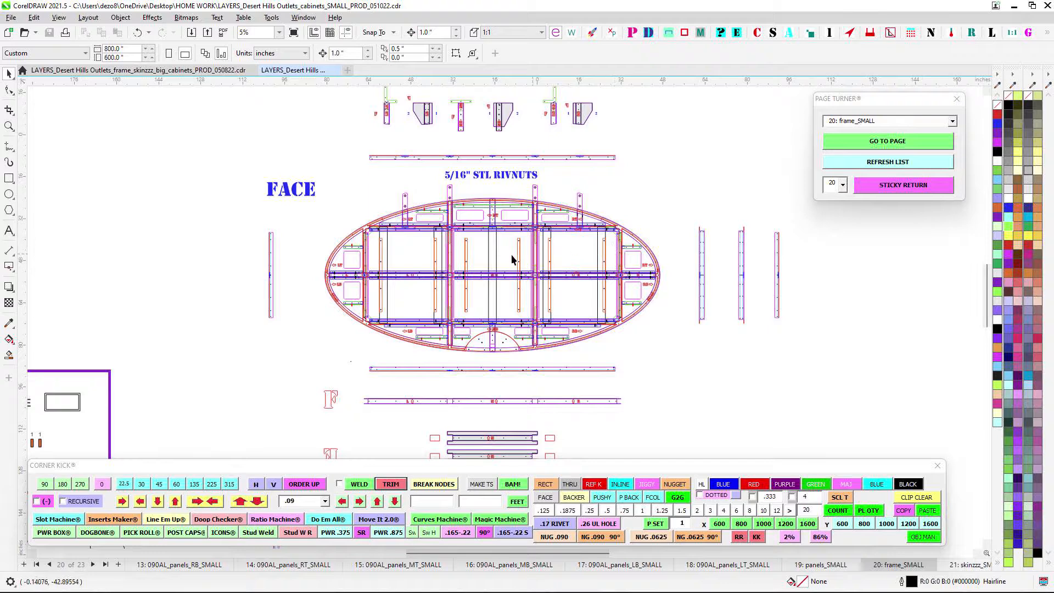
scroll(513, 261, up, 1)
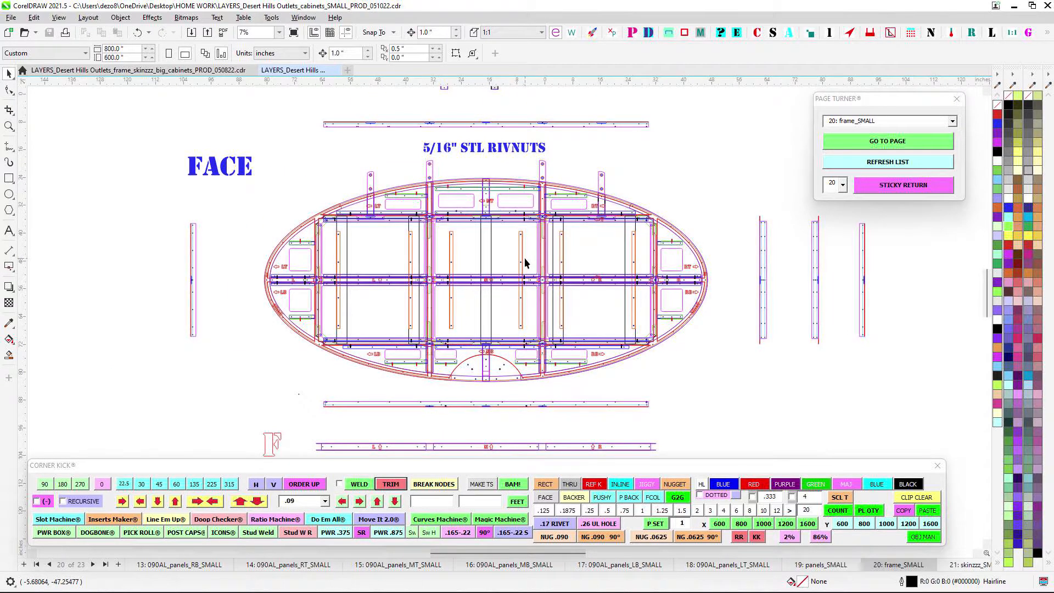
scroll(511, 247, down, 3)
scroll(504, 348, up, 1)
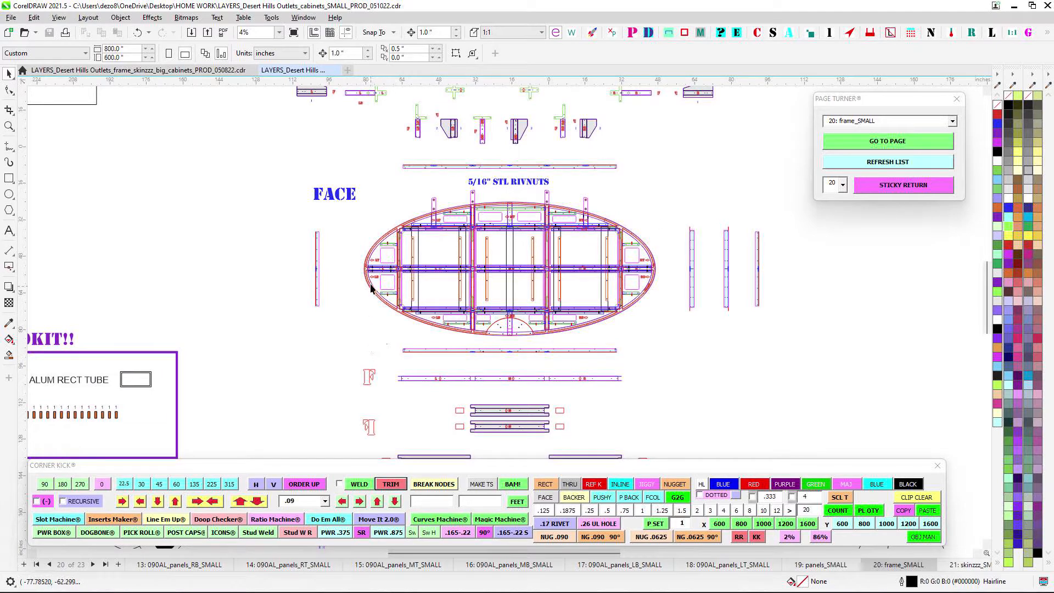
drag(385, 281, 453, 277)
drag(552, 247, 512, 252)
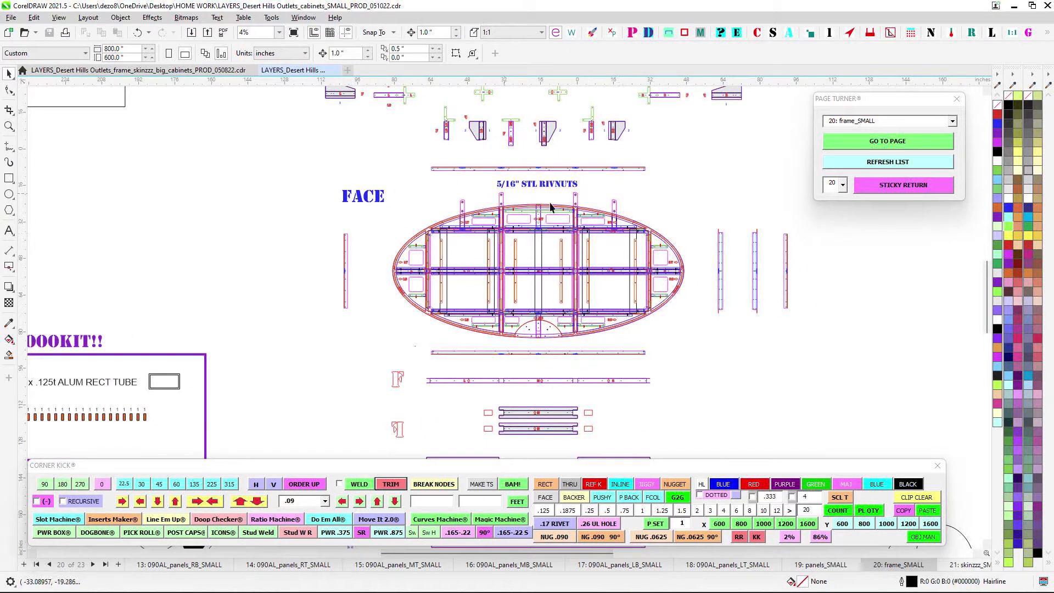
scroll(523, 238, up, 4)
scroll(525, 258, down, 3)
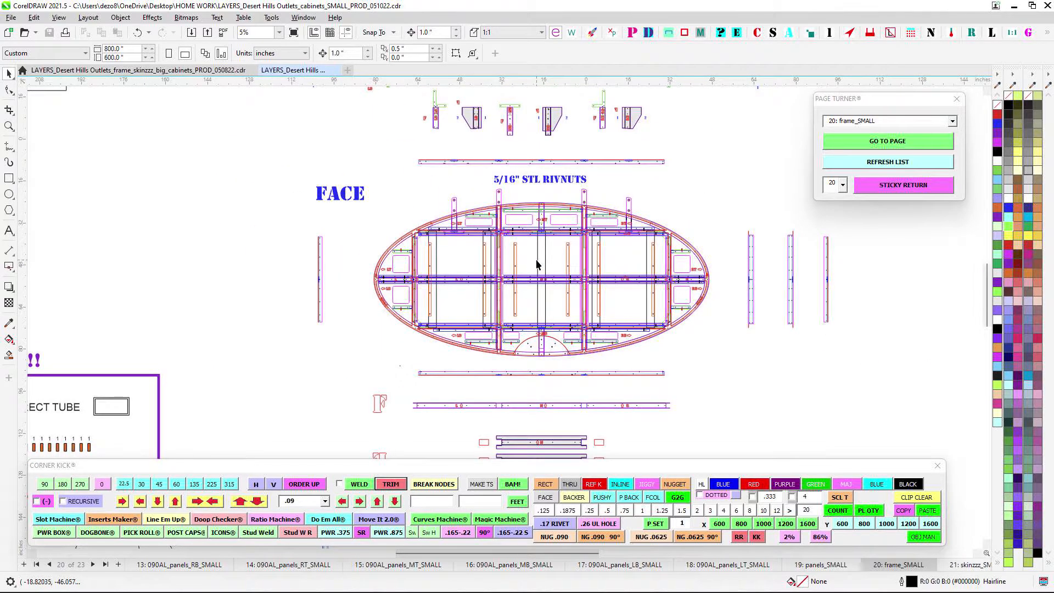
scroll(537, 265, down, 1)
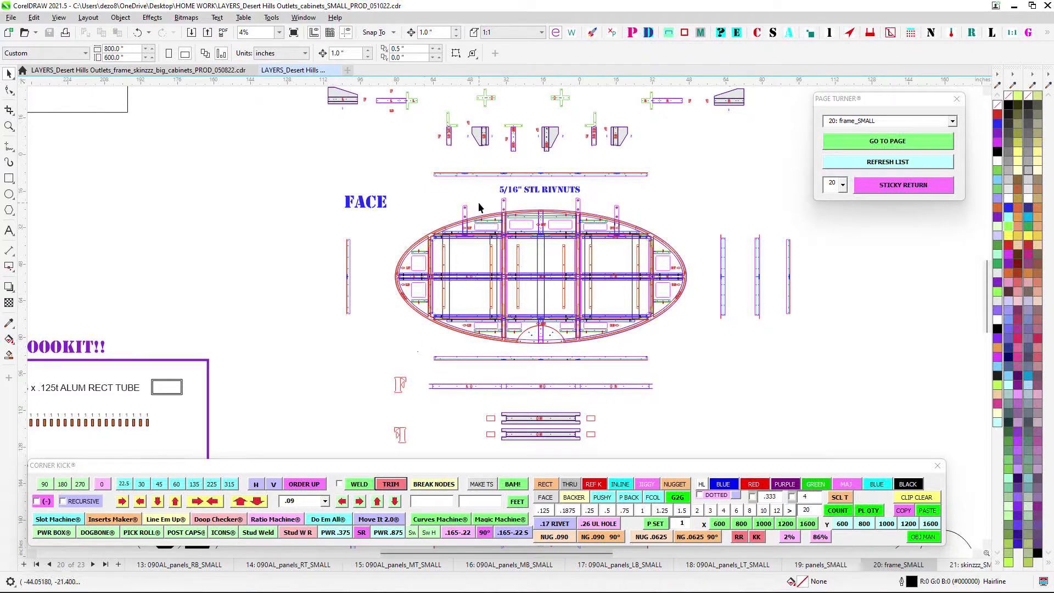
Switch to the big cabinets drawing and look through its jigs, panel locks, frame parts and LED inserts pages
click(188, 72)
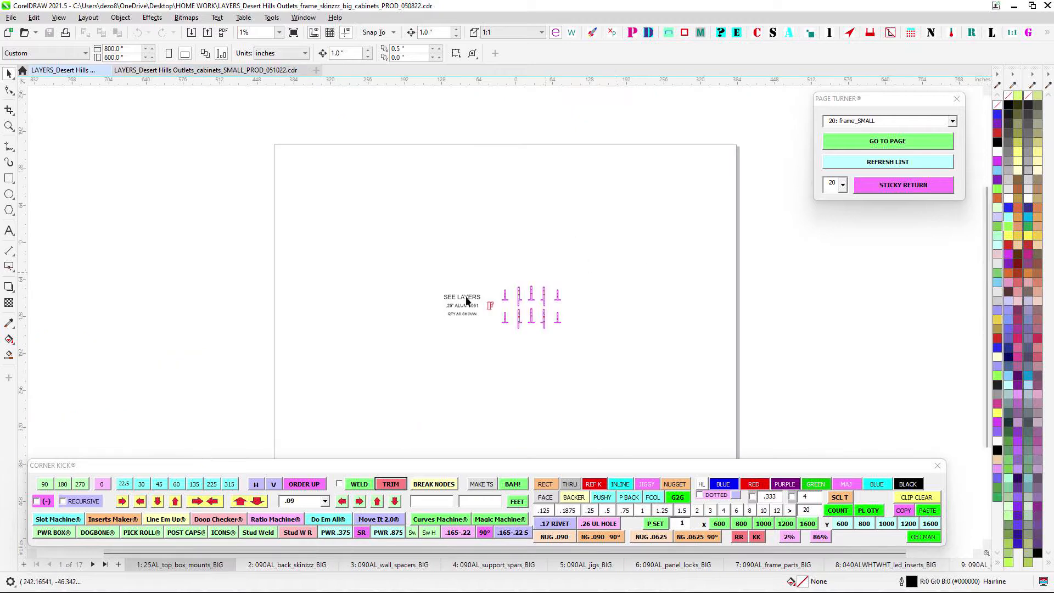
click(592, 564)
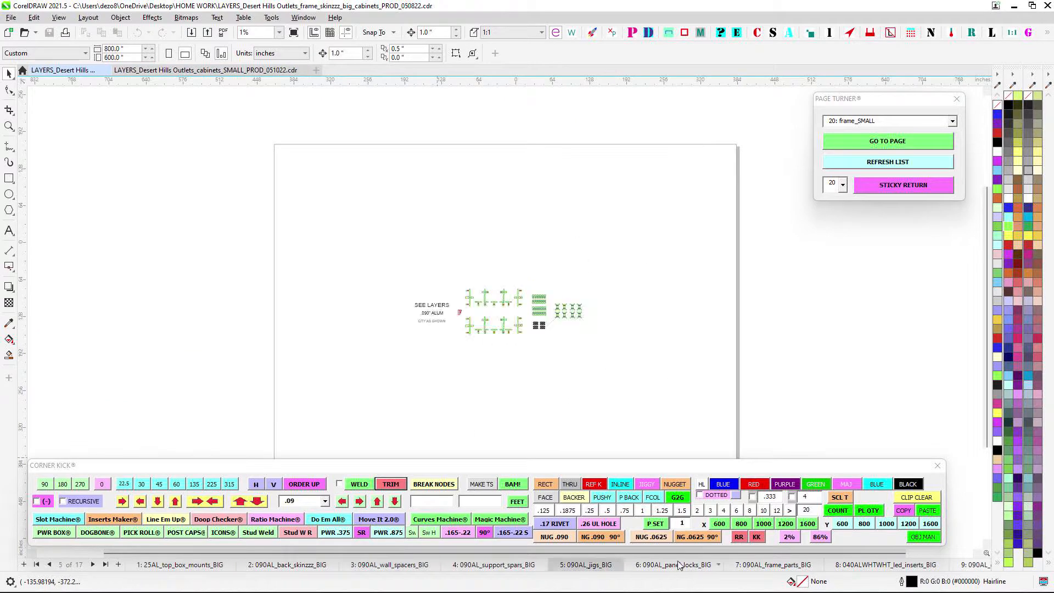
click(680, 565)
click(767, 565)
click(886, 564)
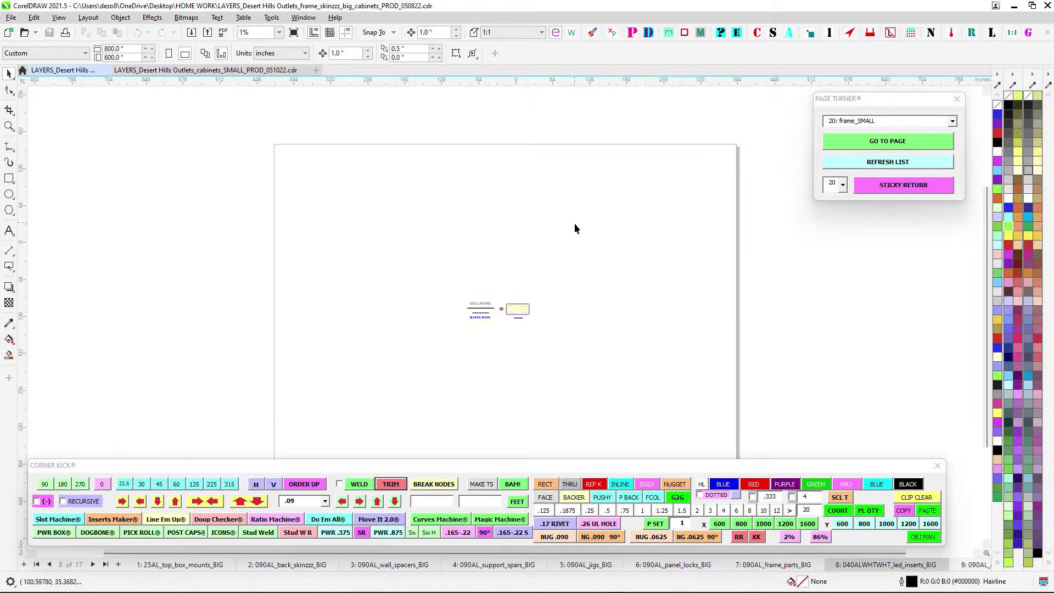
Return to the small cabinets drawing and review the frame_SMALL page layout around the FACE frame
click(223, 70)
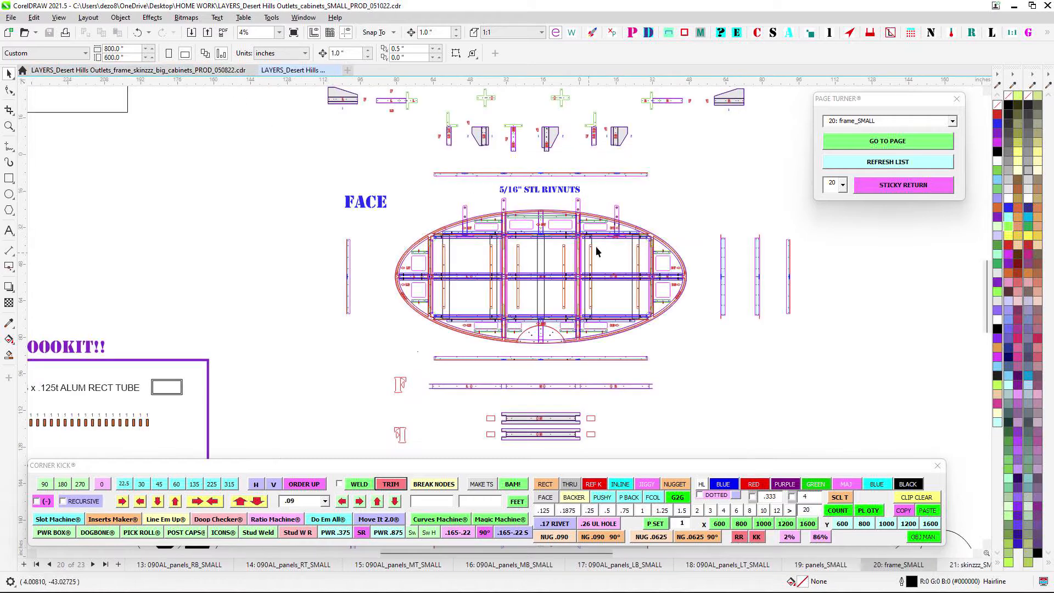
scroll(598, 251, down, 1)
drag(419, 243, 436, 211)
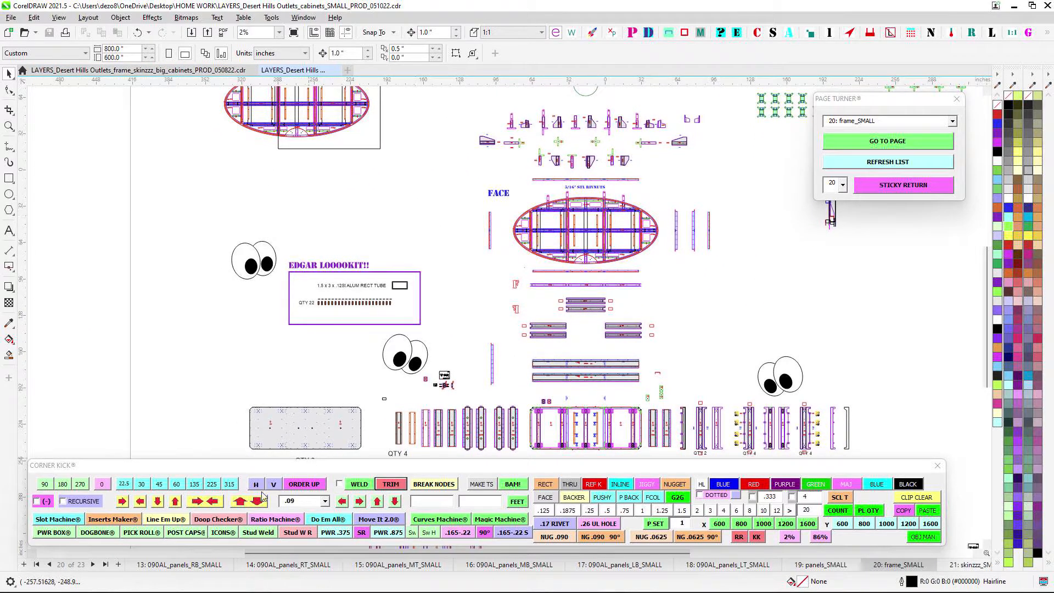
scroll(569, 211, up, 1)
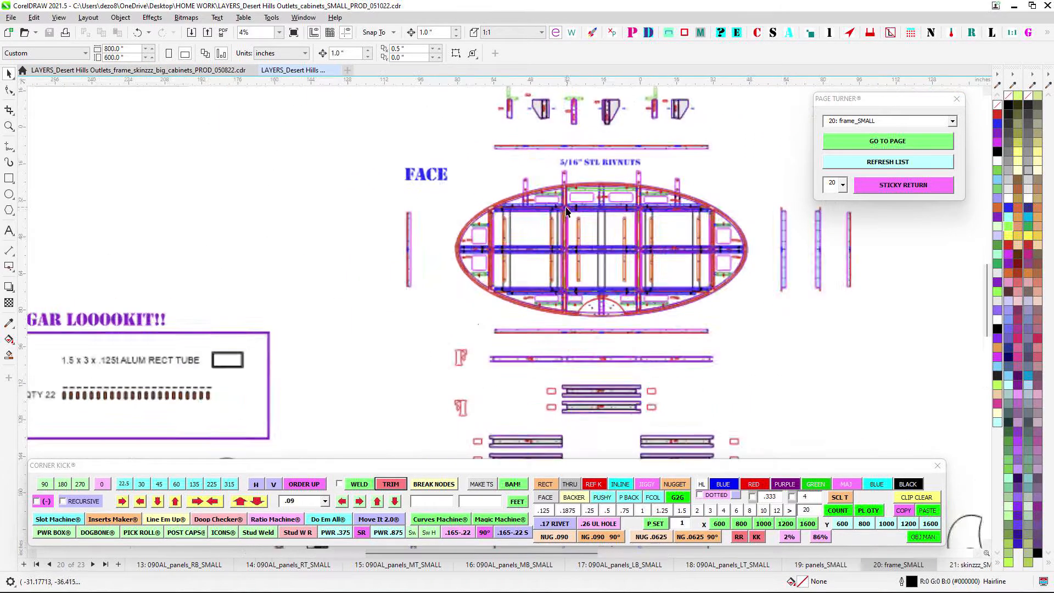
scroll(568, 210, up, 2)
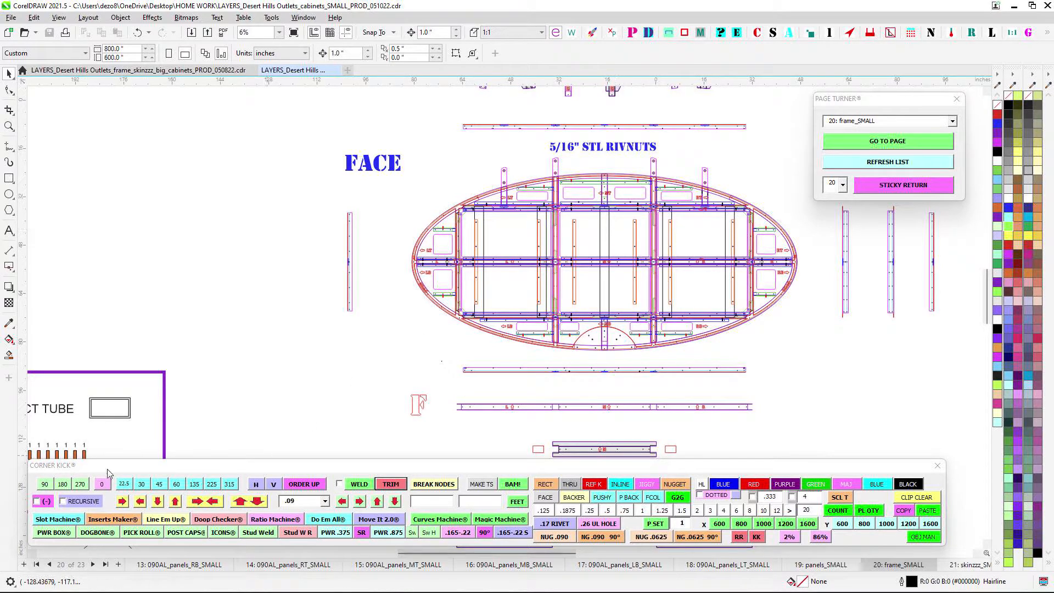
Go to the first page, 090AL_wall_plates_SMALL, and select both rows of wall plates
drag(124, 471, 130, 465)
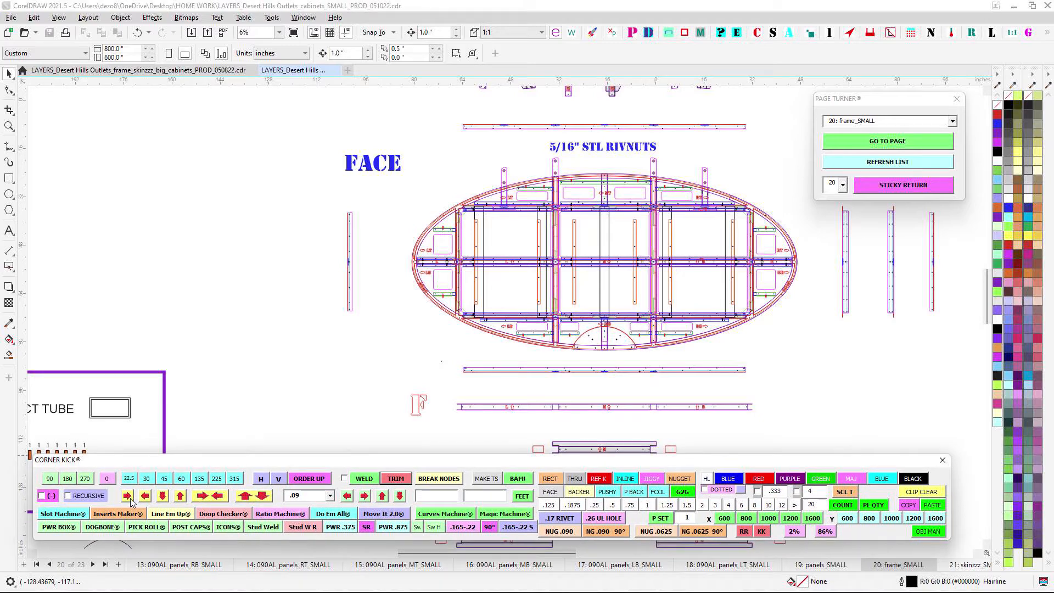
click(37, 565)
scroll(605, 291, down, 2)
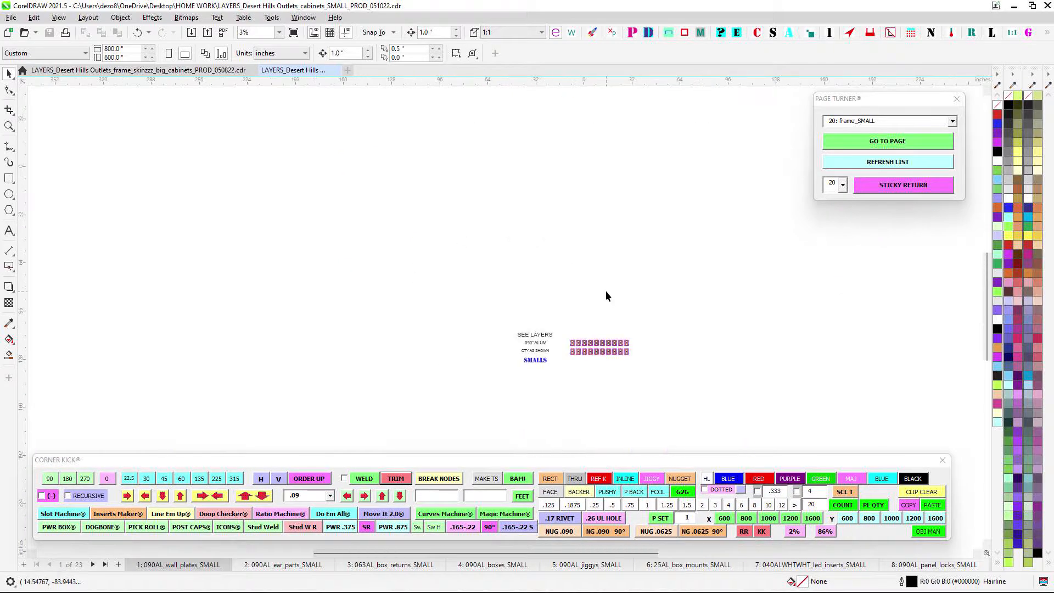
scroll(555, 228, up, 4)
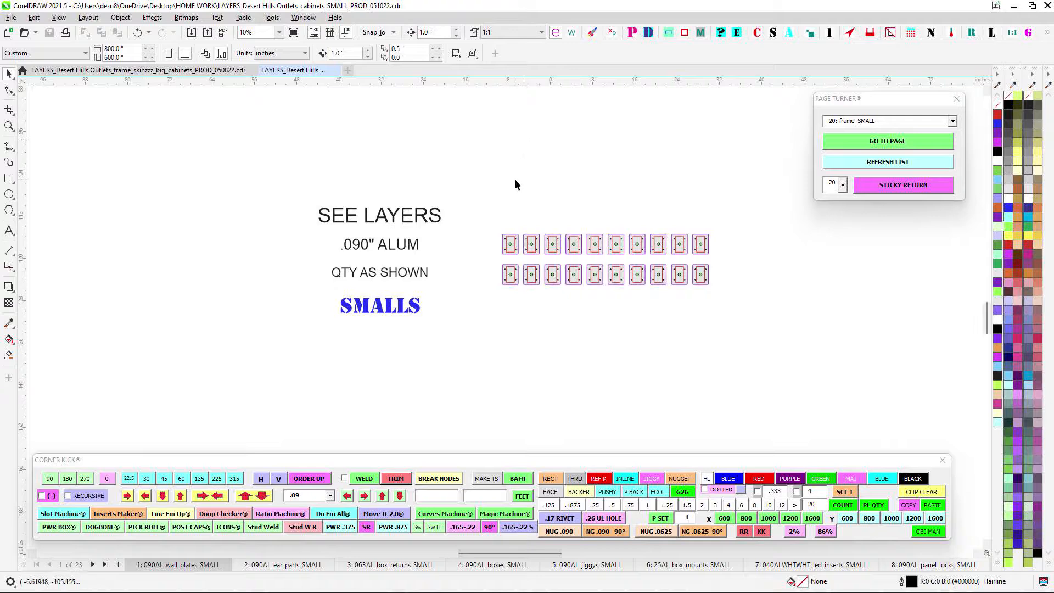
scroll(543, 216, up, 1)
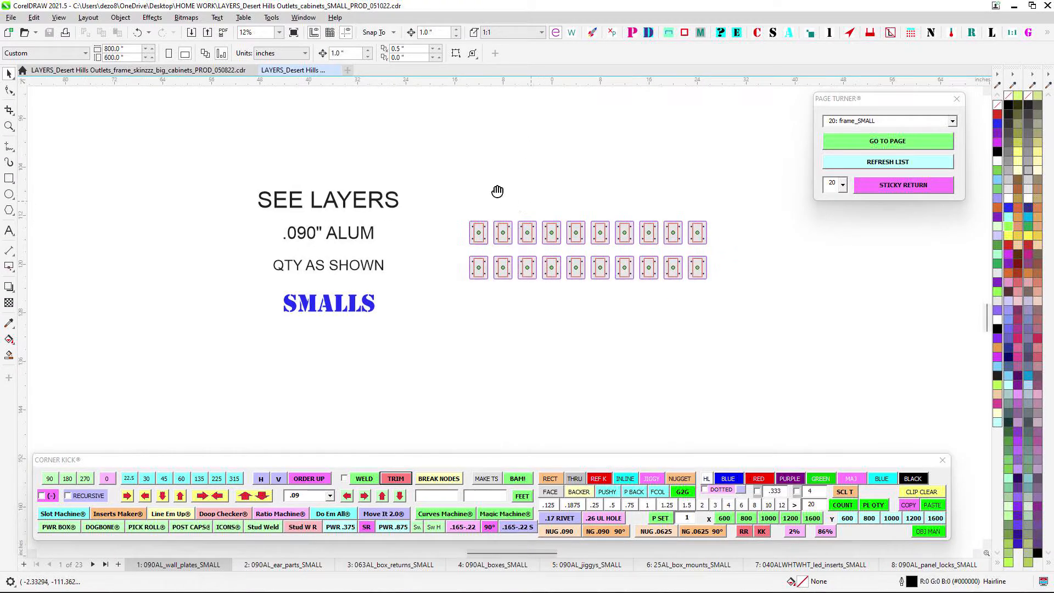
scroll(553, 220, up, 1)
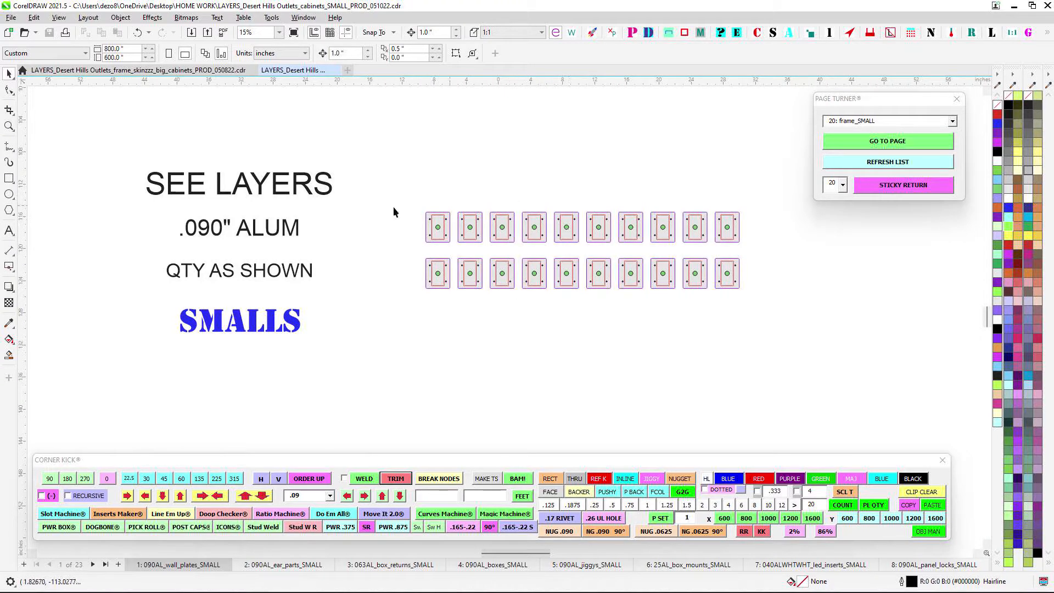
drag(393, 207, 877, 358)
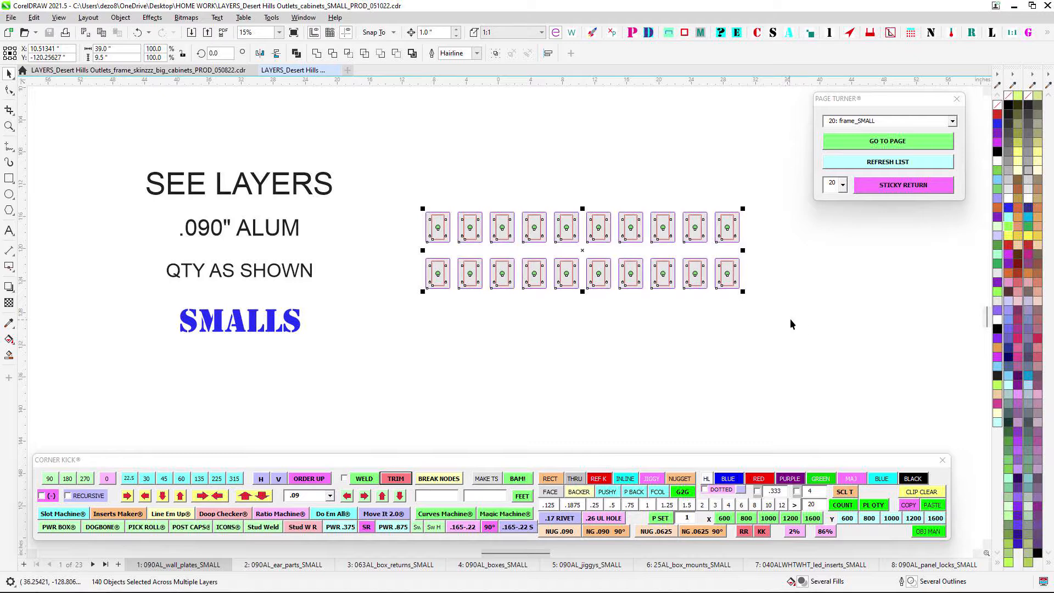
Open the 090AL_ear_parts_SMALL page and examine the curved ear parts and the long straight strips
click(270, 565)
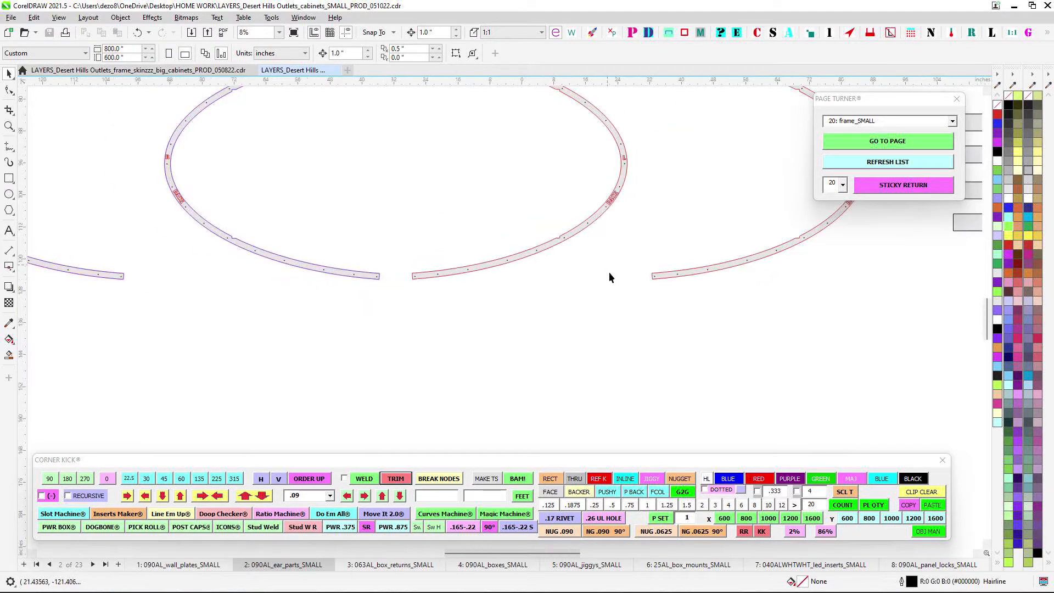
scroll(600, 309, down, 2)
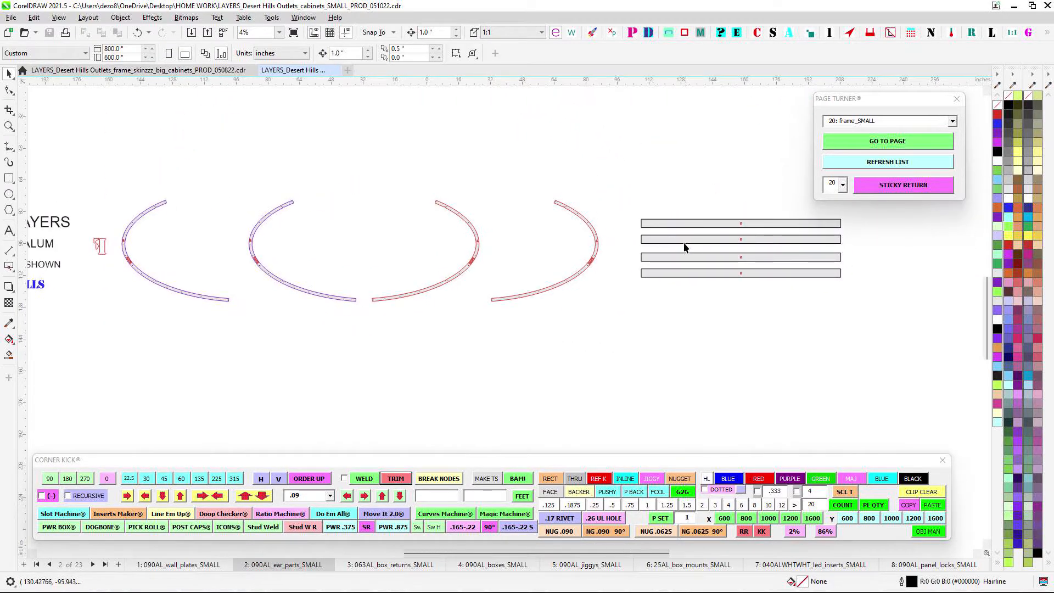
scroll(659, 235, up, 1)
scroll(604, 275, up, 1)
scroll(433, 287, up, 1)
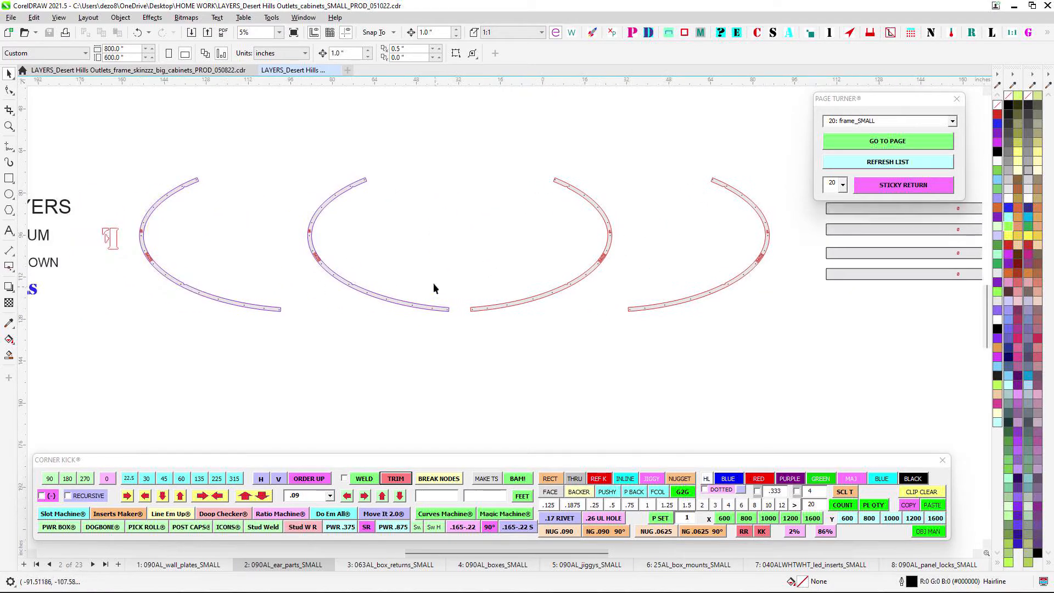
scroll(576, 212, up, 1)
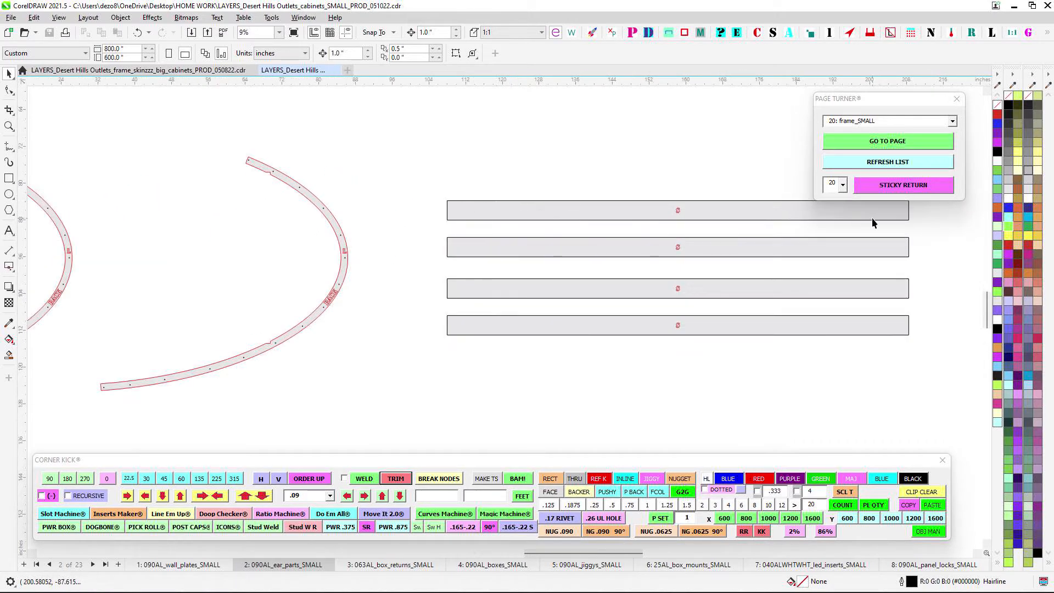
scroll(872, 217, down, 2)
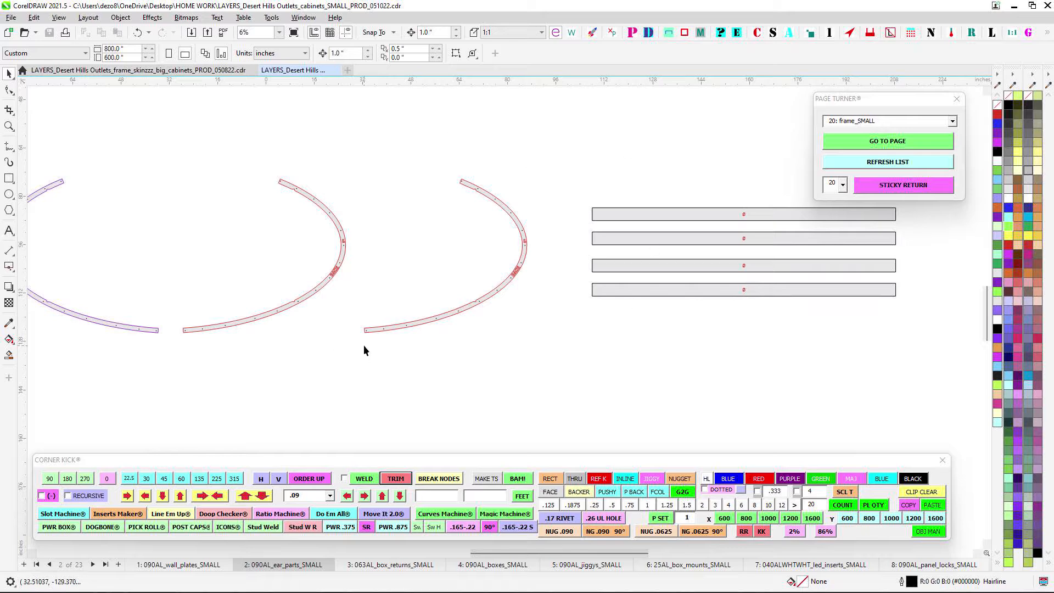
drag(522, 223, 573, 197)
scroll(582, 187, down, 3)
drag(680, 234, 732, 263)
scroll(667, 240, up, 2)
scroll(631, 219, up, 3)
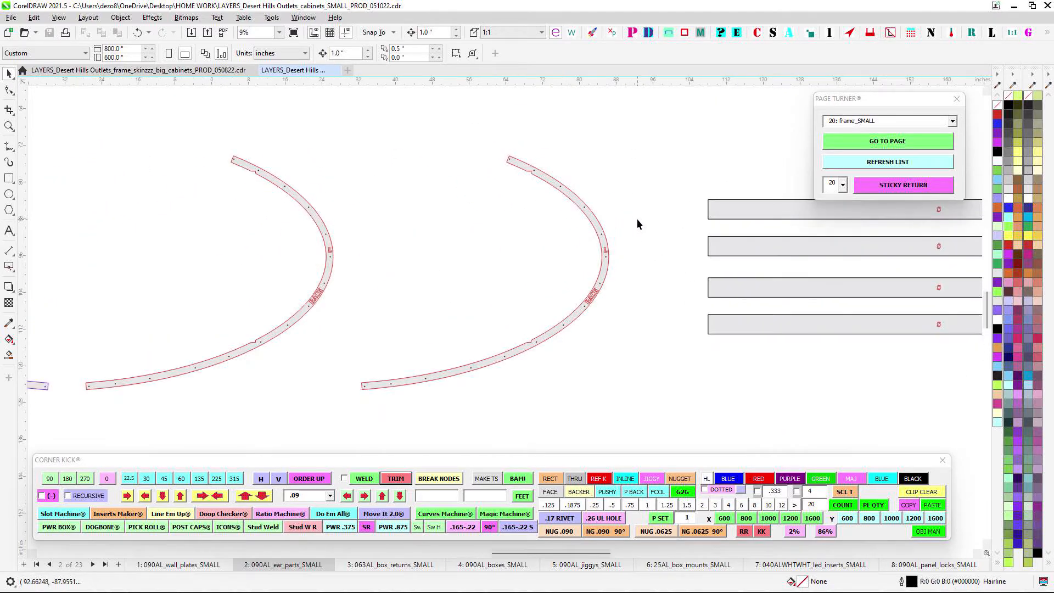
scroll(645, 266, down, 2)
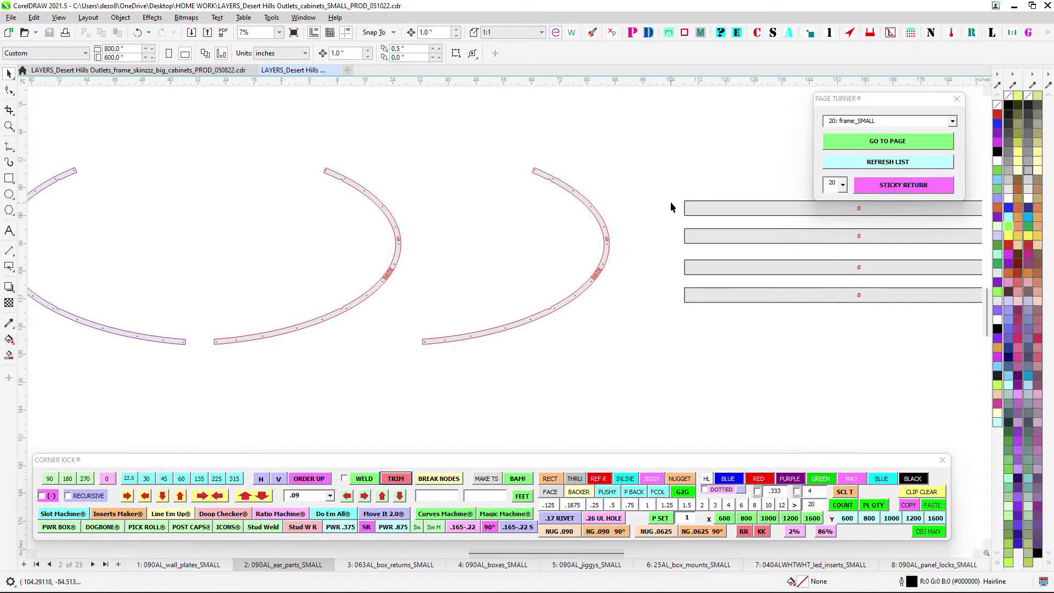
scroll(553, 193, up, 1)
scroll(561, 190, down, 1)
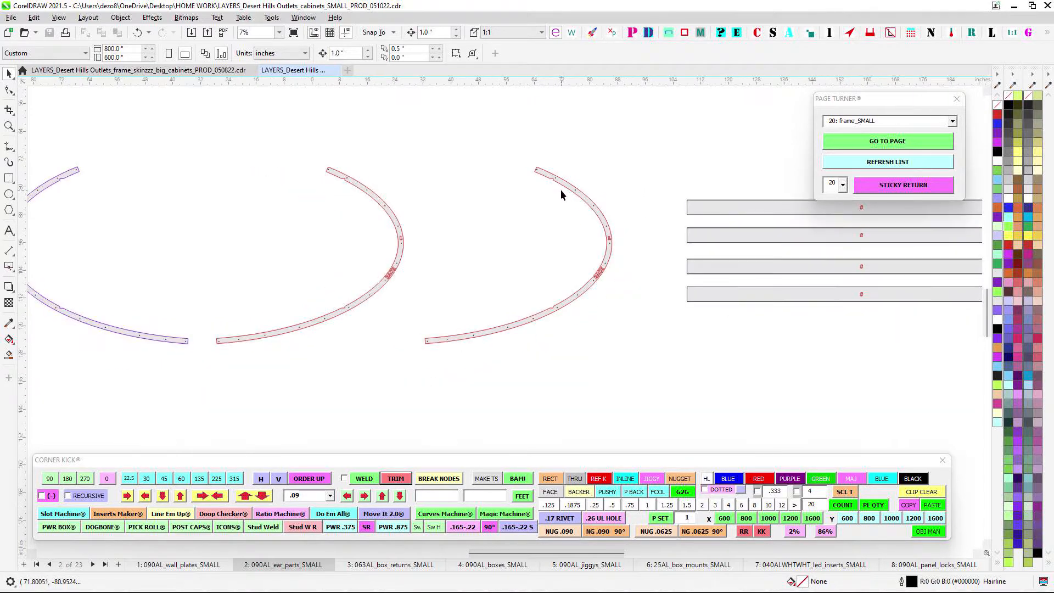
Open the 063AL_box_returns_SMALL page and examine the toothed return and the plain return strips
click(381, 565)
scroll(528, 291, down, 1)
drag(505, 287, 662, 270)
scroll(423, 241, up, 4)
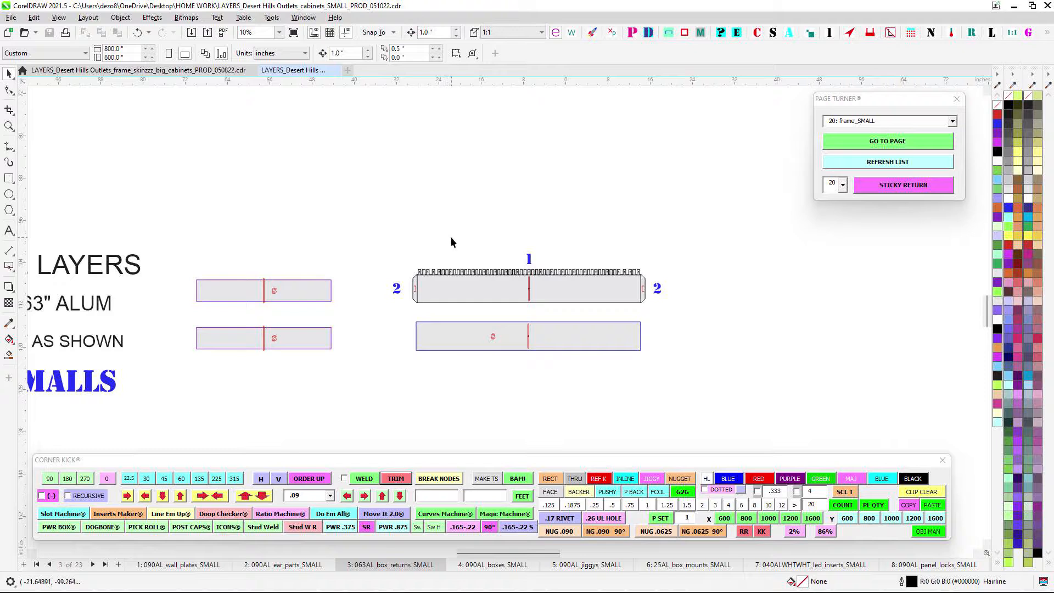
scroll(605, 288, up, 1)
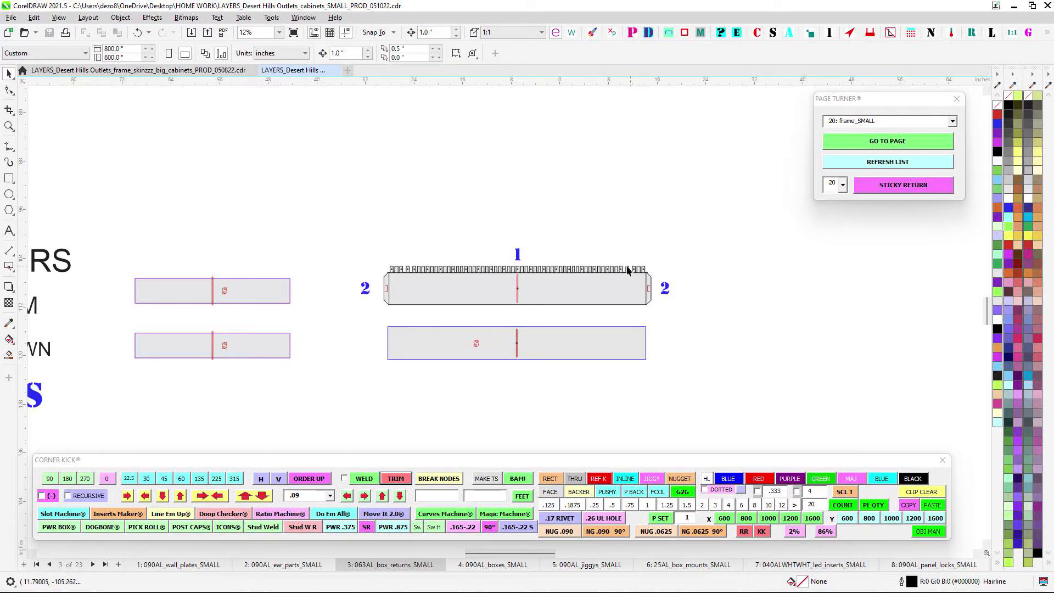
scroll(615, 269, down, 3)
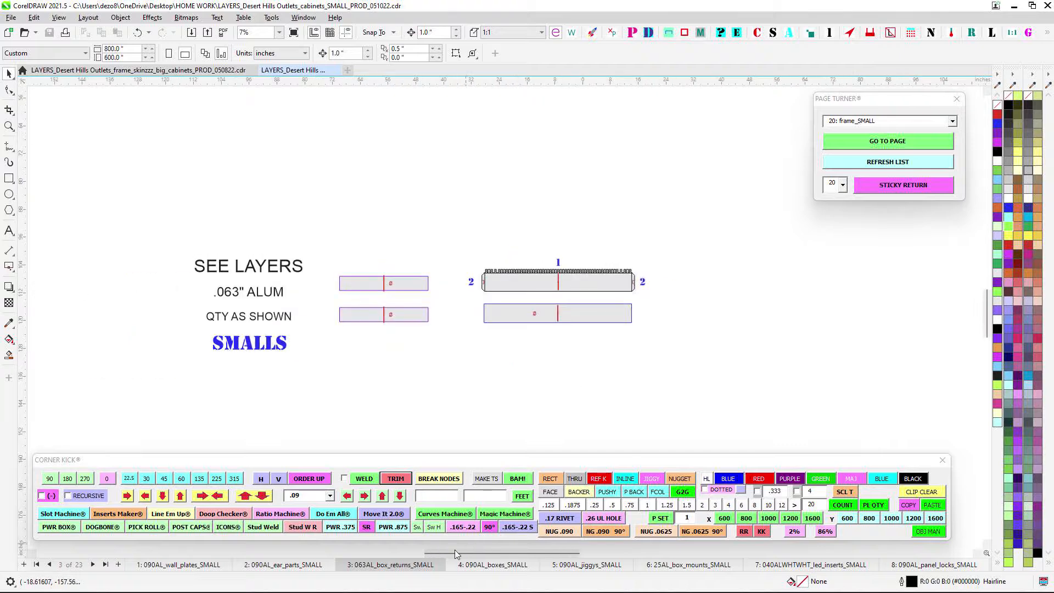
Open the 090AL_boxes_SMALL page and examine the curved back panels, notched strips, circular faces and inside back part
click(475, 564)
drag(755, 328, 620, 314)
scroll(697, 313, down, 4)
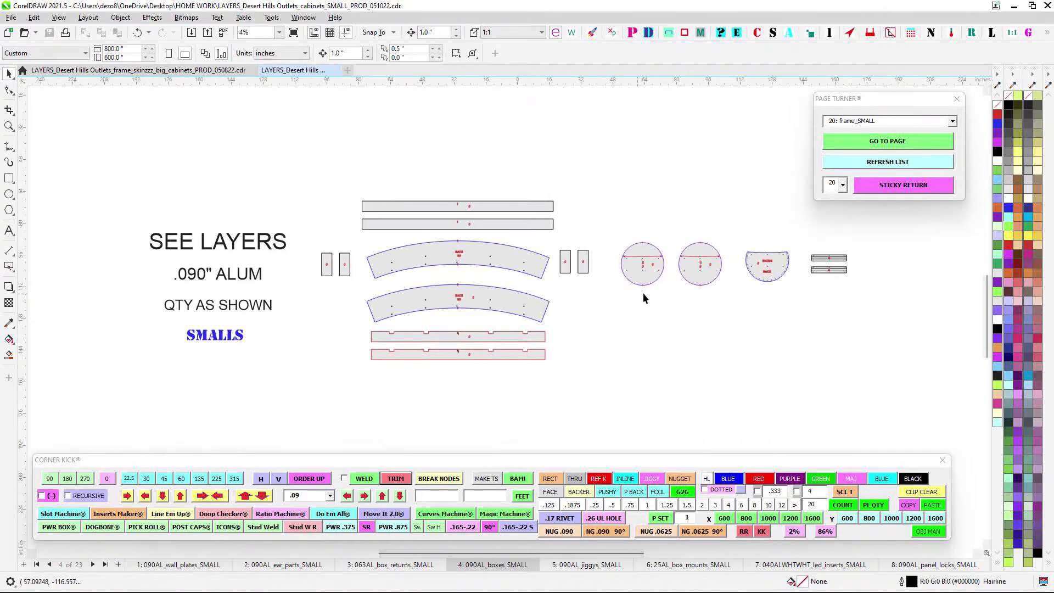
scroll(471, 226, up, 1)
scroll(477, 294, up, 1)
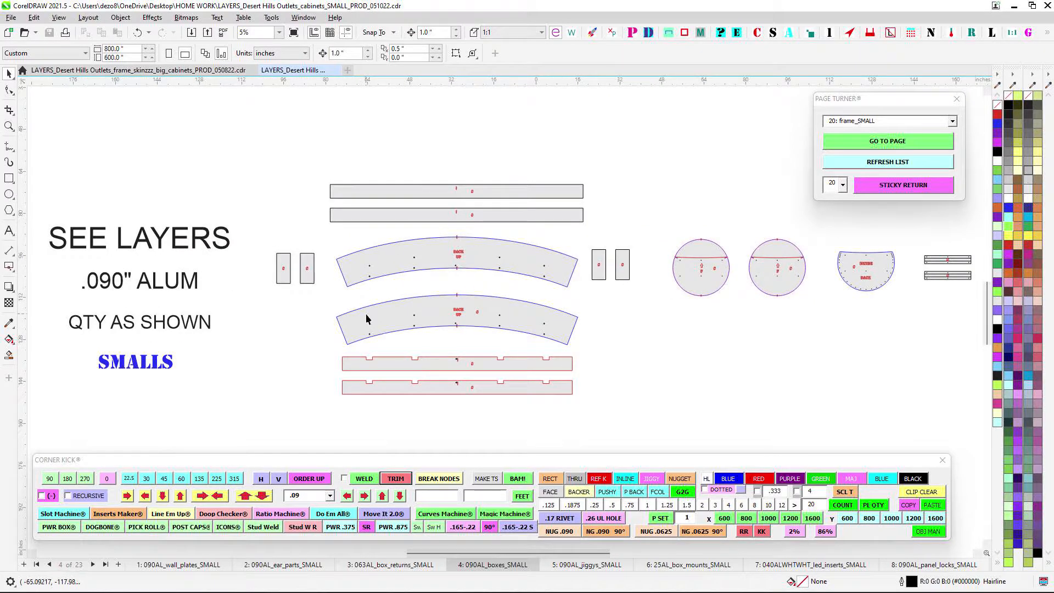
drag(611, 365, 564, 356)
scroll(488, 357, up, 4)
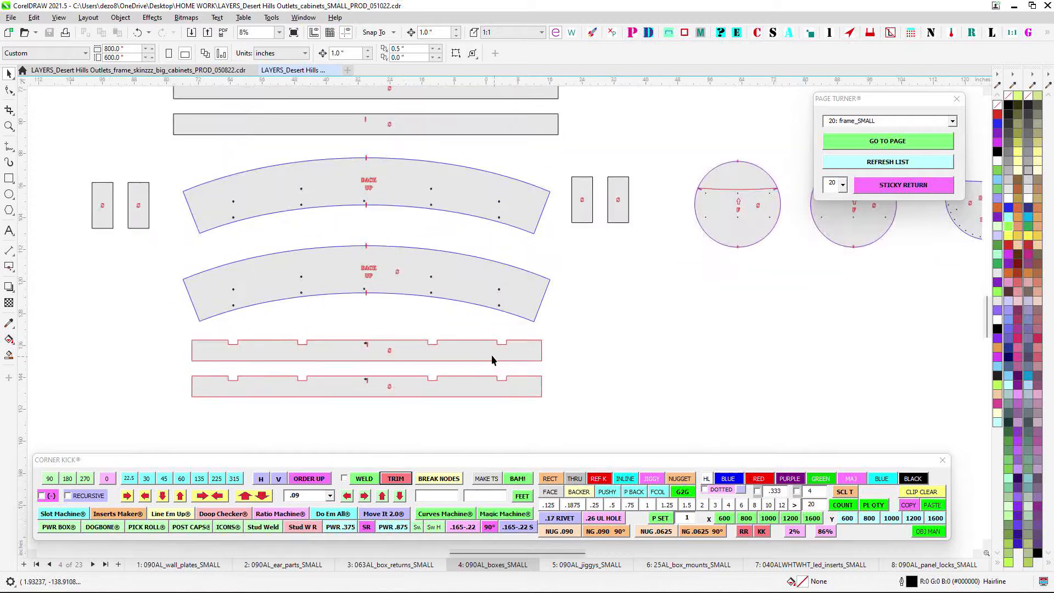
scroll(434, 335, down, 4)
drag(631, 327, 352, 360)
scroll(438, 324, up, 6)
drag(550, 170, 551, 182)
scroll(520, 294, down, 3)
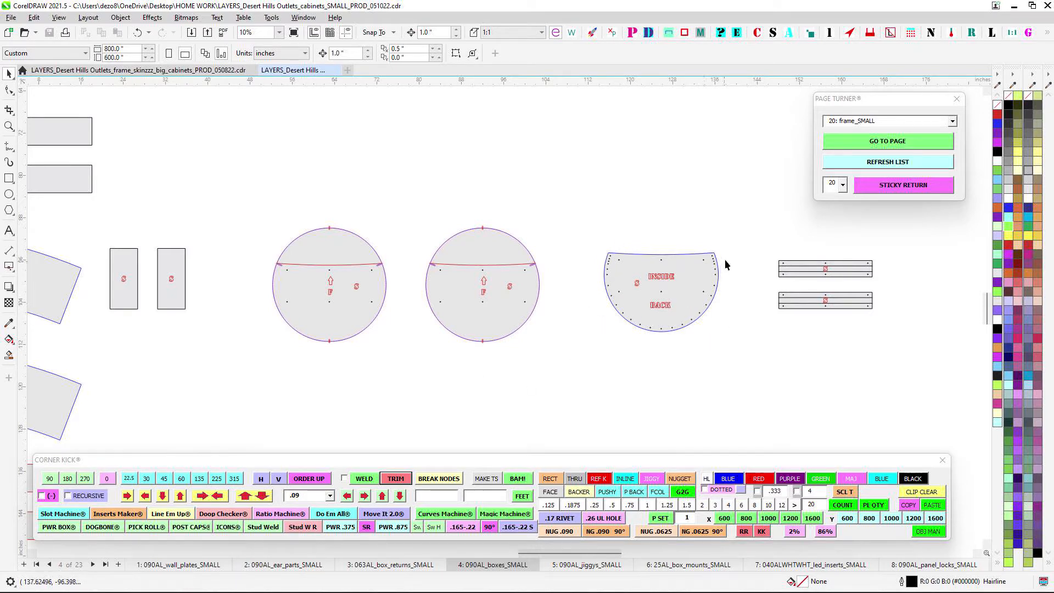
Open the 090AL_jiggys_SMALL page and examine the cross-shaped, T-shaped and X-shaped jigs and the small drilled plates
click(586, 565)
scroll(549, 258, down, 2)
scroll(604, 246, left, 2)
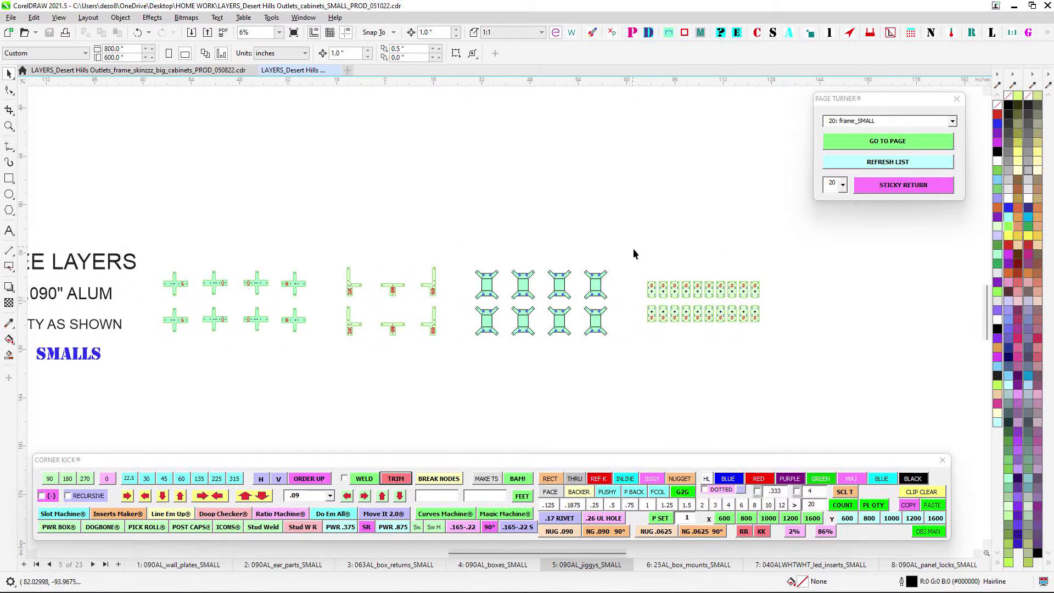
scroll(344, 301, up, 1)
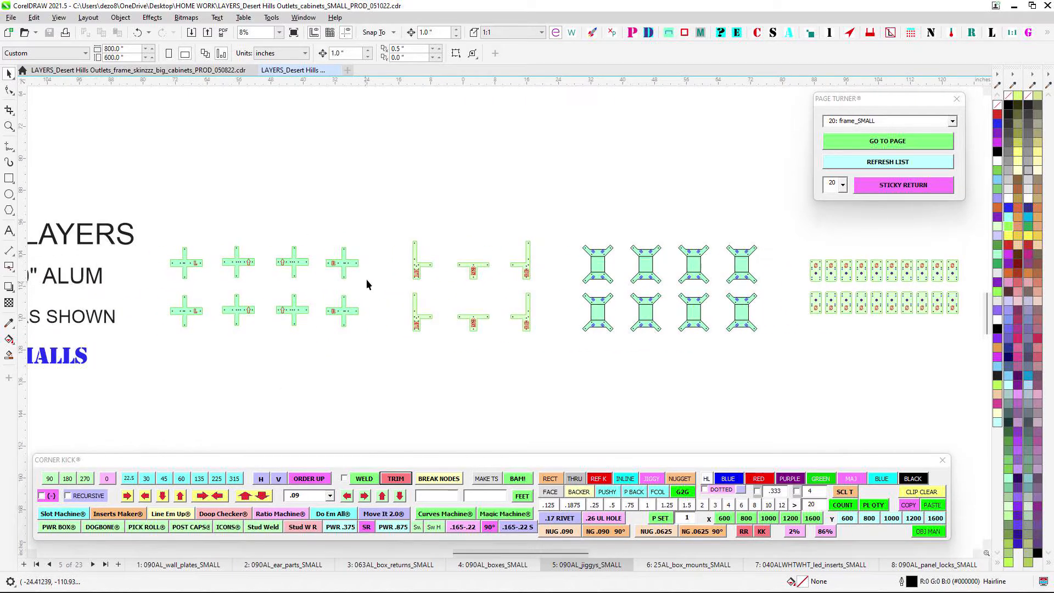
scroll(497, 274, up, 2)
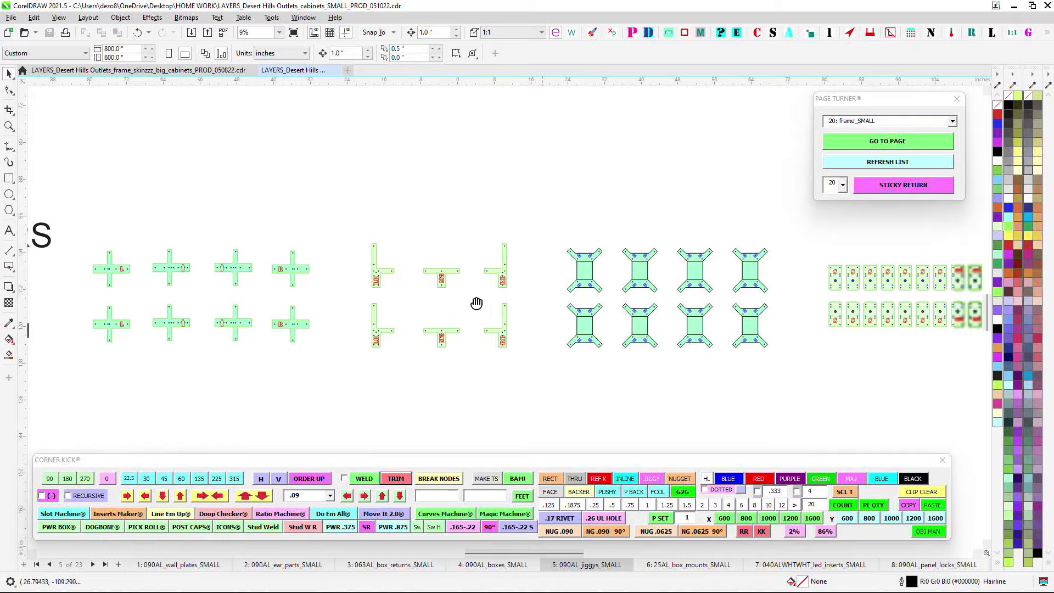
scroll(634, 277, up, 3)
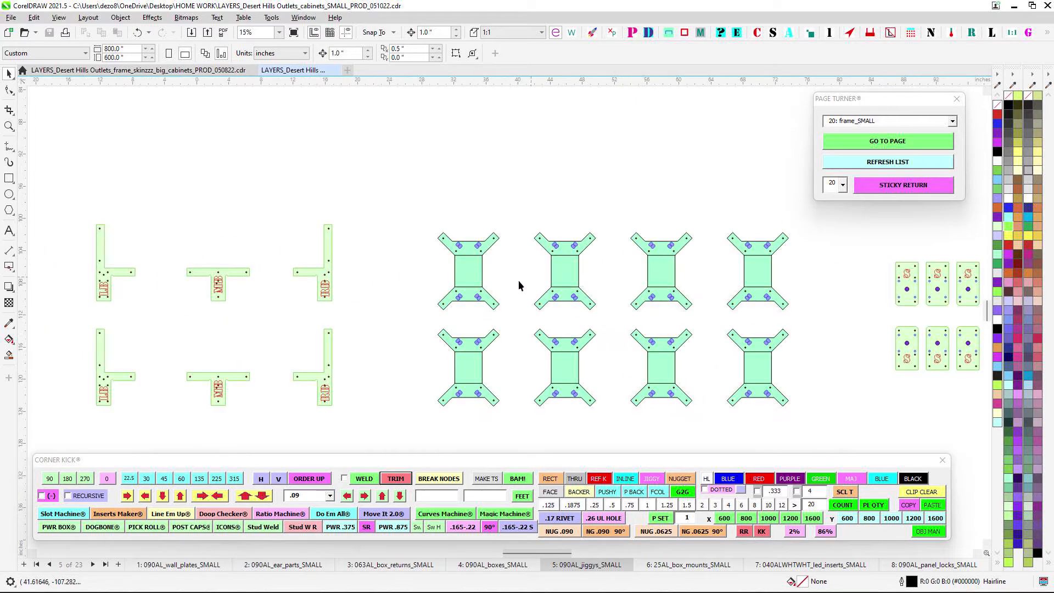
scroll(548, 337, down, 3)
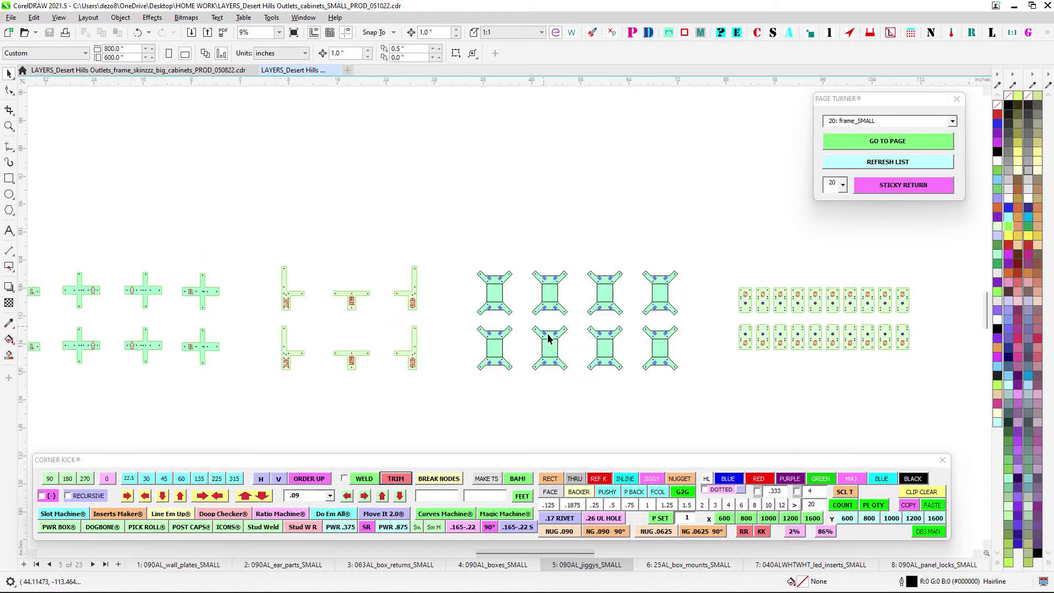
Open the 25AL_box_mounts_SMALL page and examine both sets of tall and short box mounts
click(670, 566)
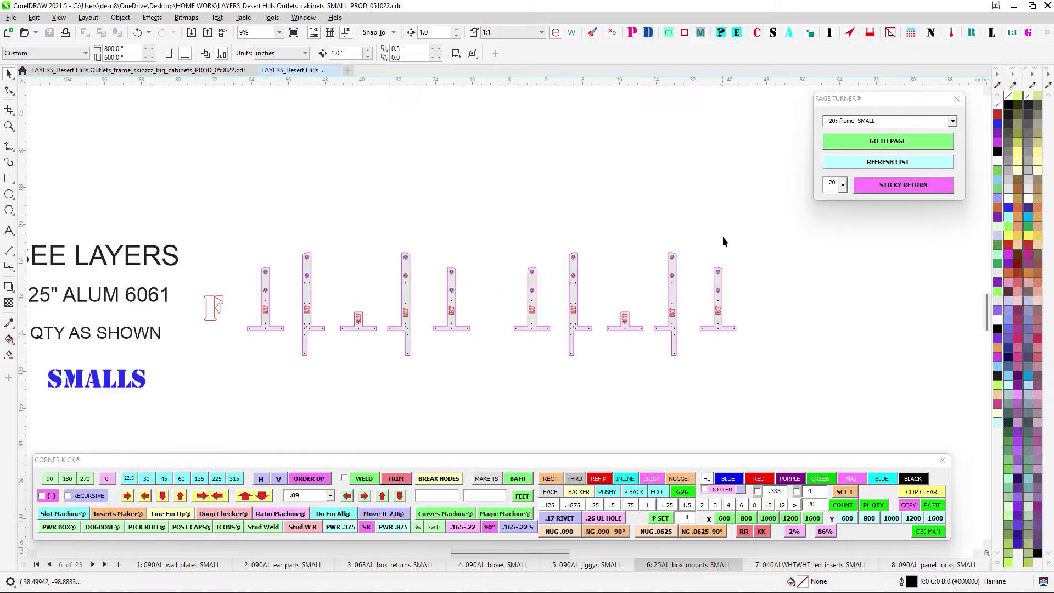
scroll(475, 283, up, 1)
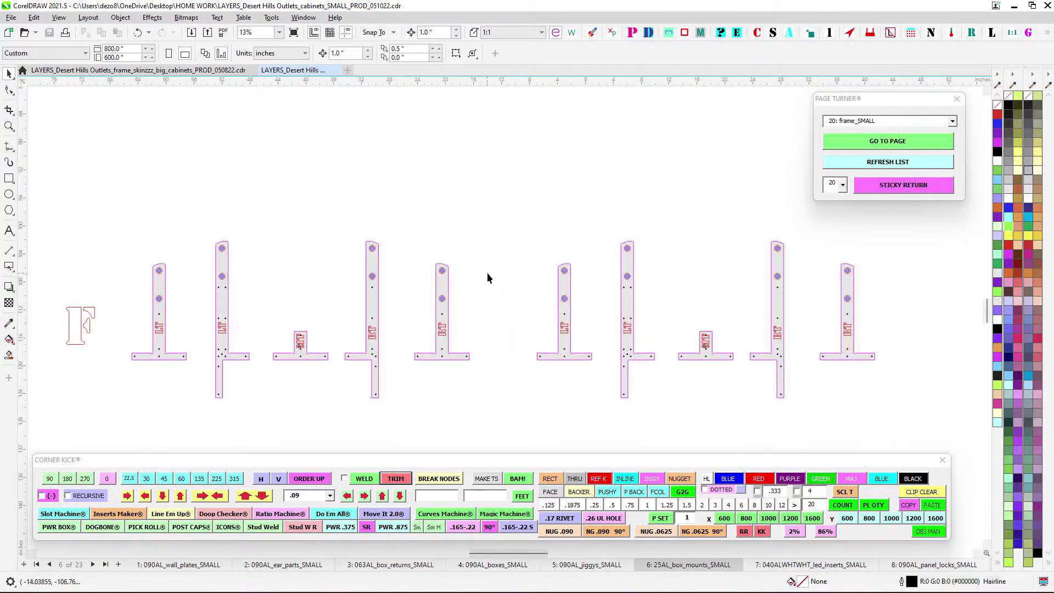
scroll(488, 275, down, 3)
scroll(458, 296, up, 5)
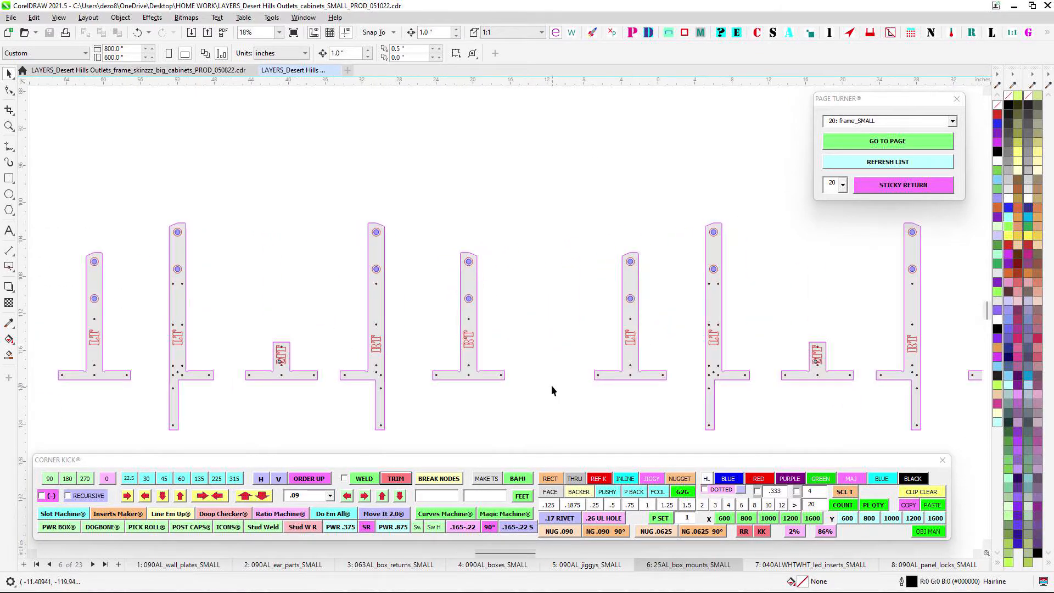
drag(569, 368, 706, 331)
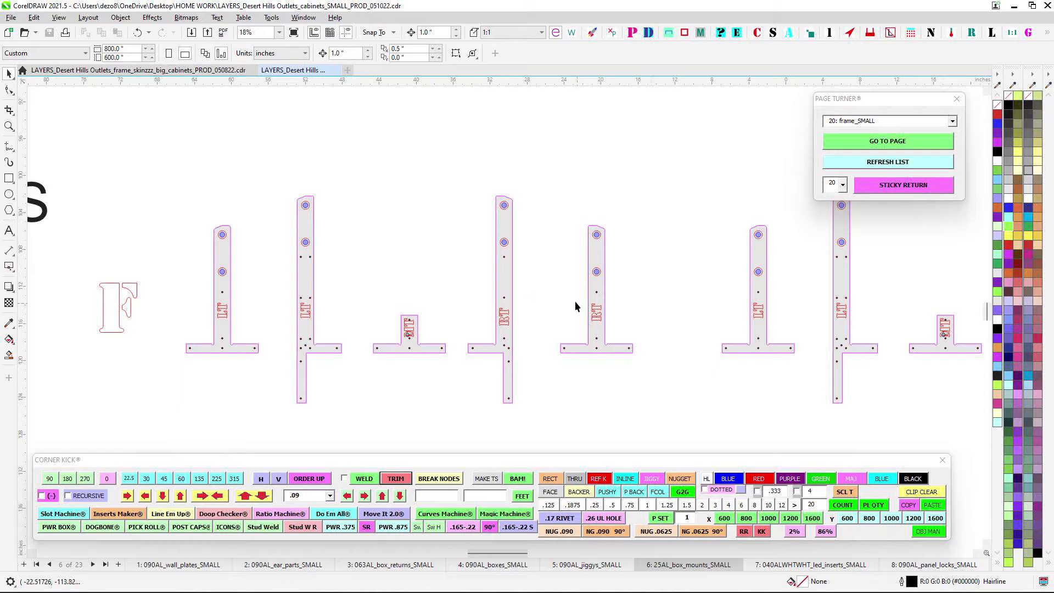
scroll(486, 261, down, 3)
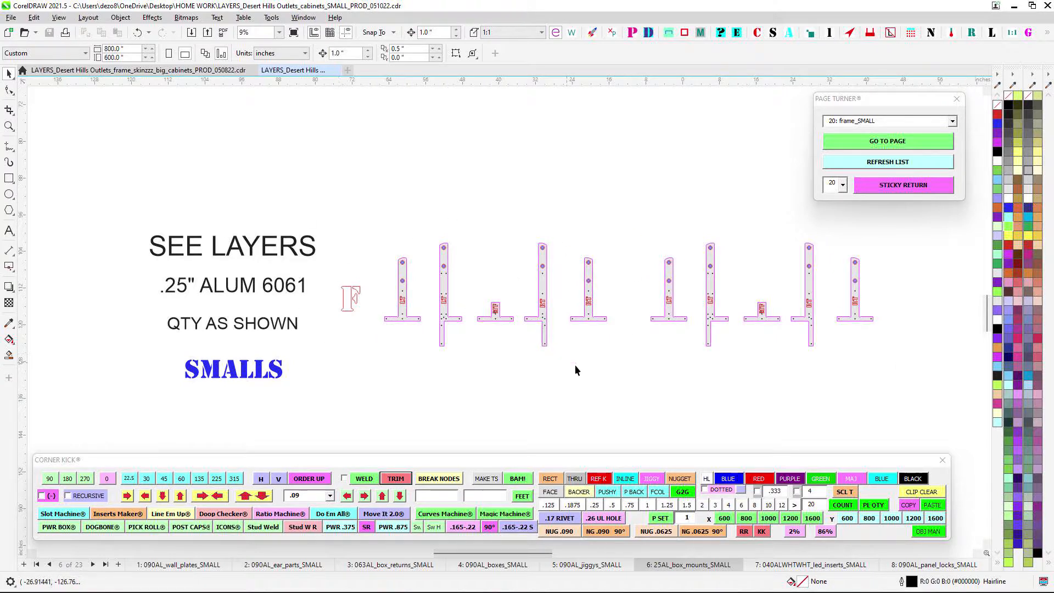
Open the 040ALWHTWHT_led_inserts_SMALL page and examine the rectangular LED insert and its paired holes
click(786, 566)
scroll(460, 271, up, 3)
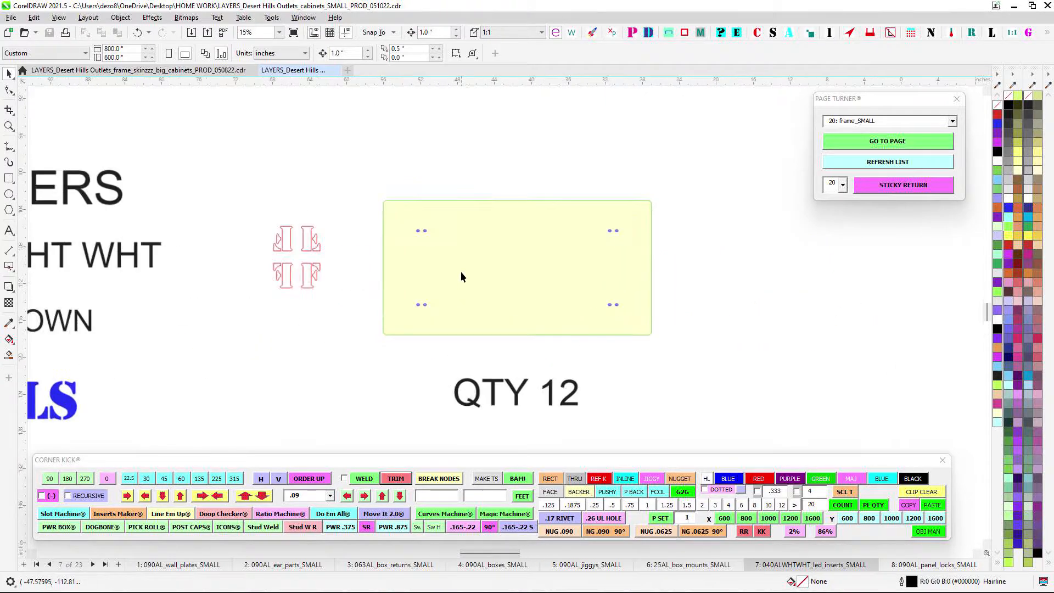
scroll(510, 190, down, 2)
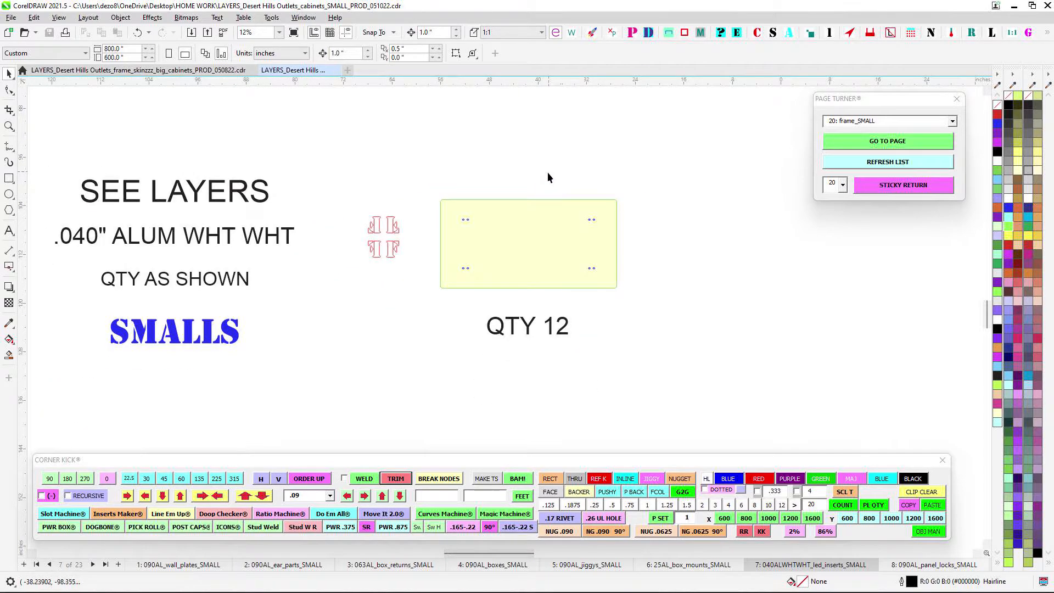
scroll(550, 189, up, 2)
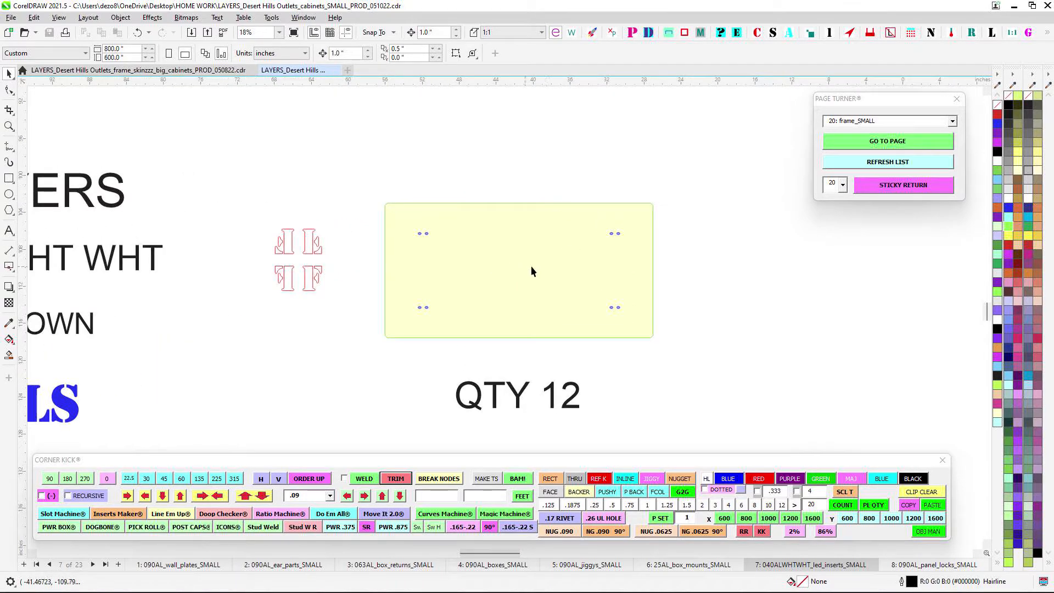
scroll(532, 265, down, 2)
Open the 090AL_panel_locks_SMALL page and examine the two rows of cross-shaped panel locks
click(915, 565)
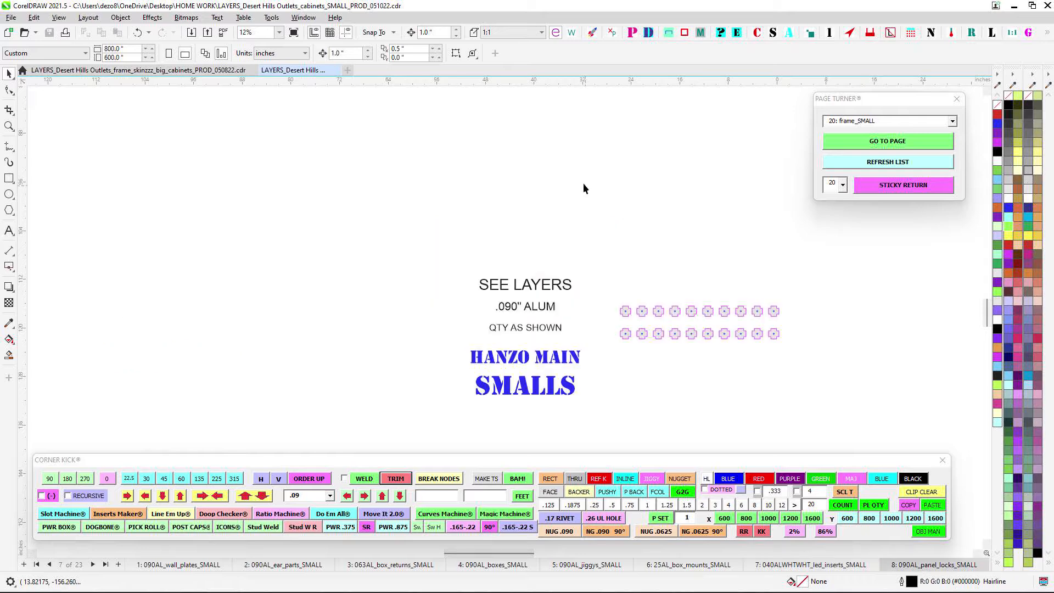
scroll(519, 230, up, 2)
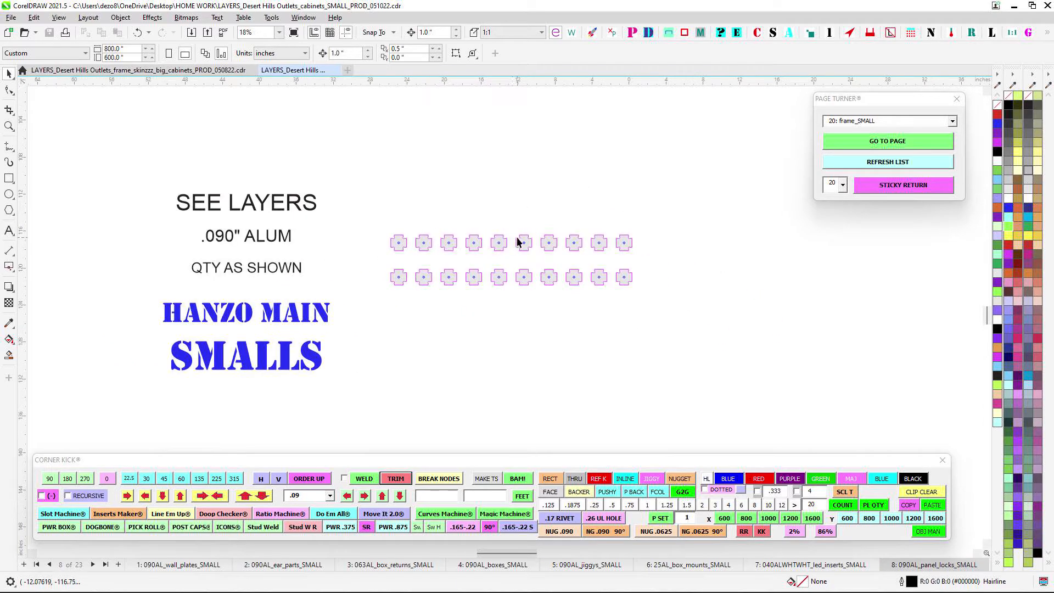
scroll(523, 242, up, 1)
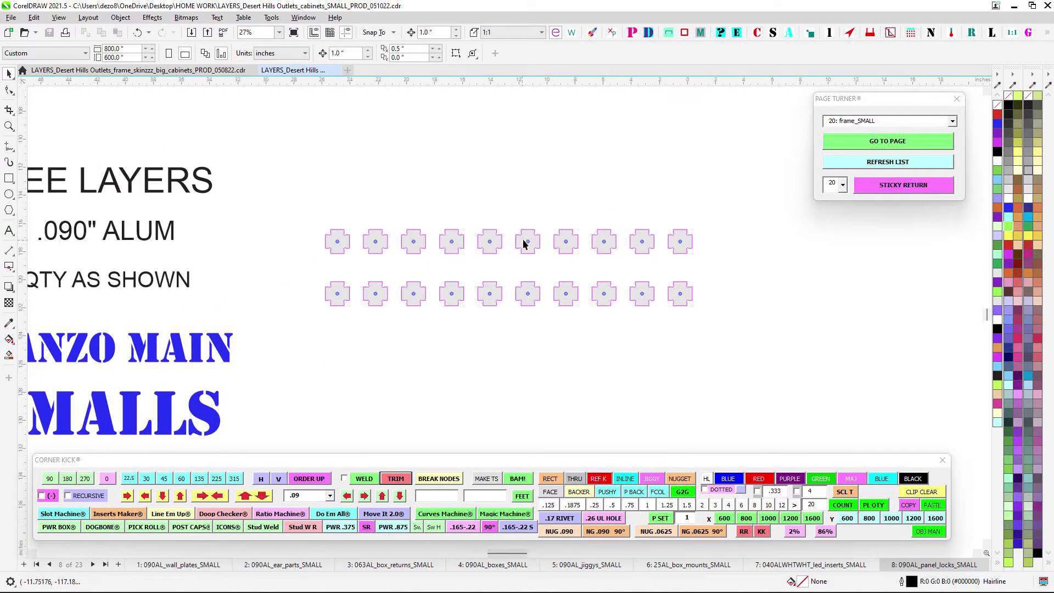
scroll(559, 242, down, 2)
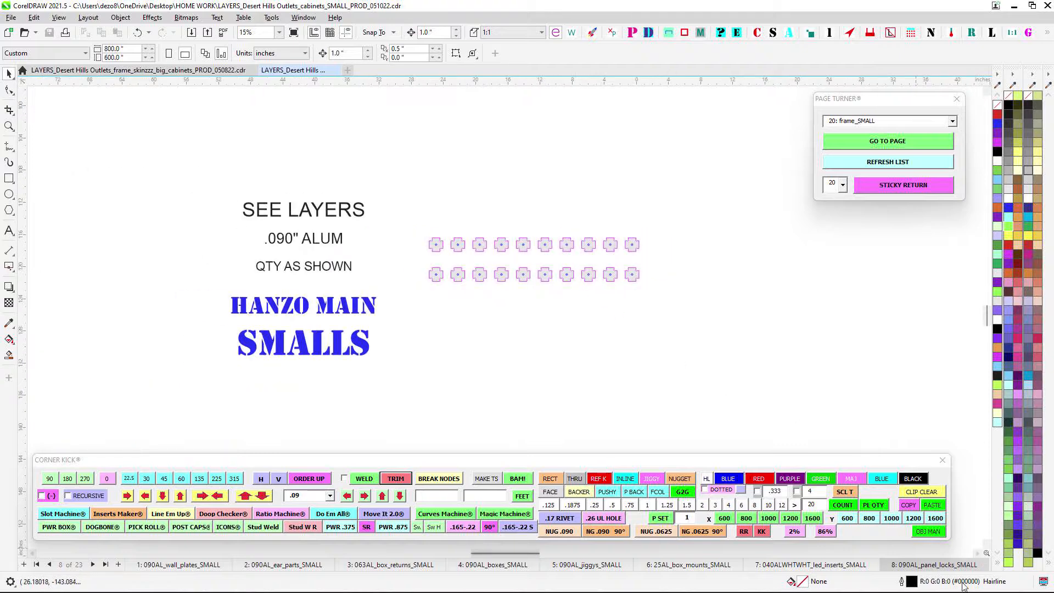
Go to the 090AL_spars_SMALL page and examine both groups of tapered spars
click(953, 122)
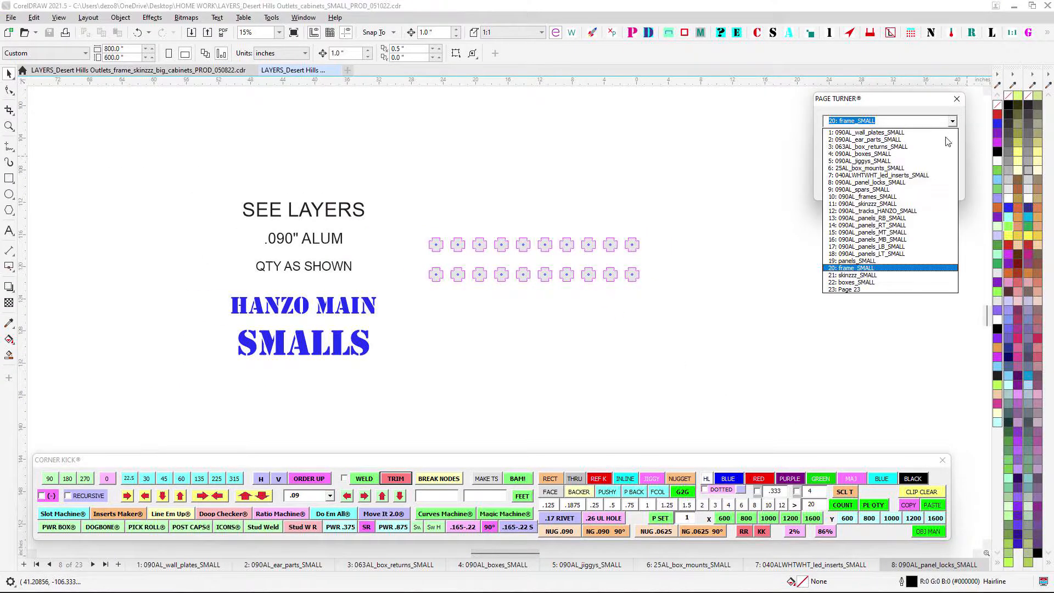
click(893, 189)
scroll(511, 268, up, 3)
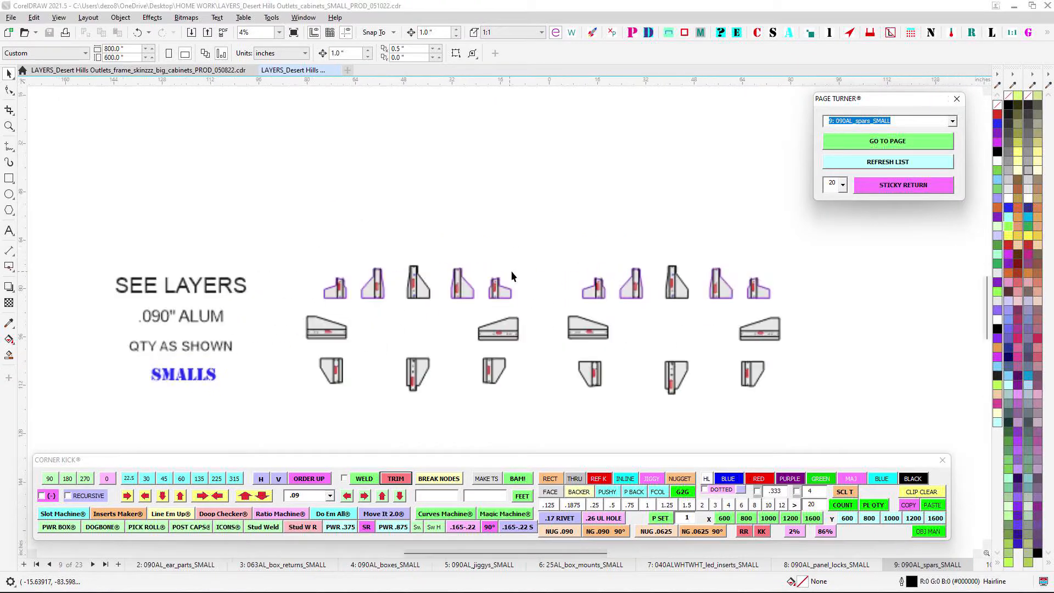
drag(512, 271, 493, 200)
scroll(492, 200, up, 1)
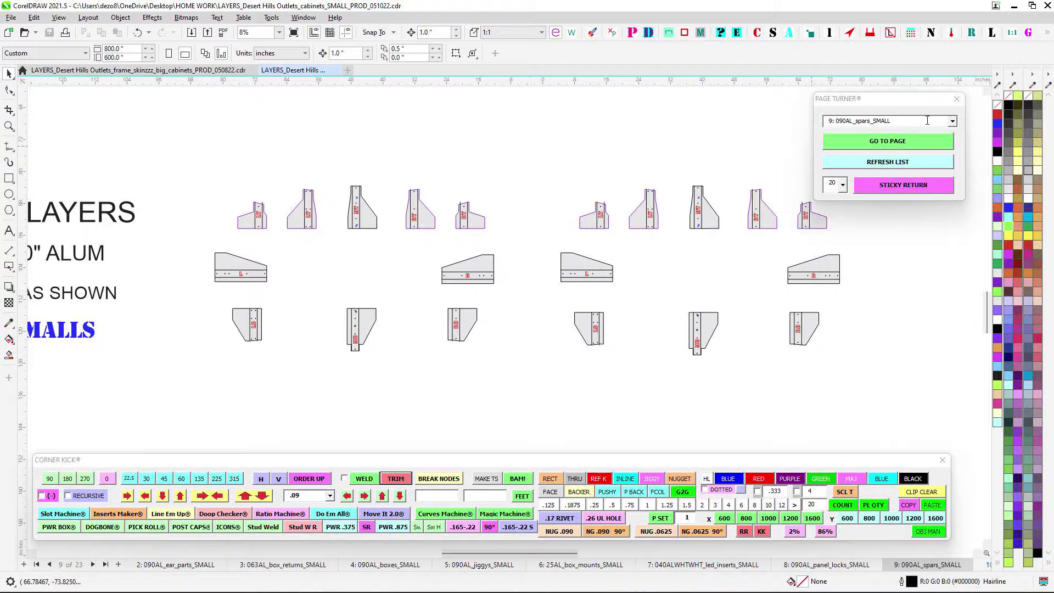
Go to the 090AL_frames_SMALL page and examine the upright frame parts with green circular holes beside the long horizontal members
click(954, 121)
click(914, 206)
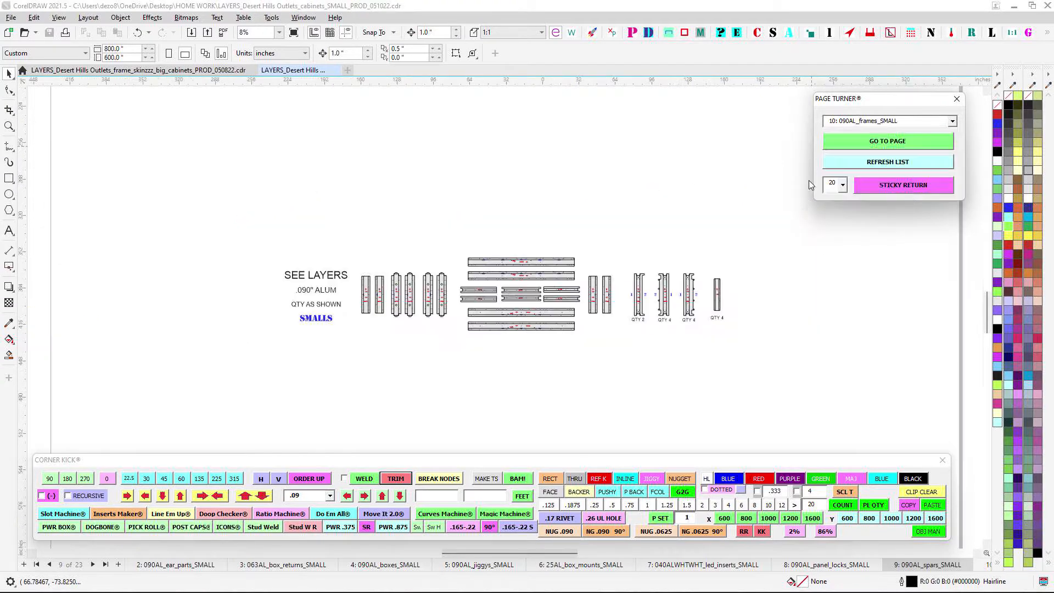
scroll(558, 221, up, 2)
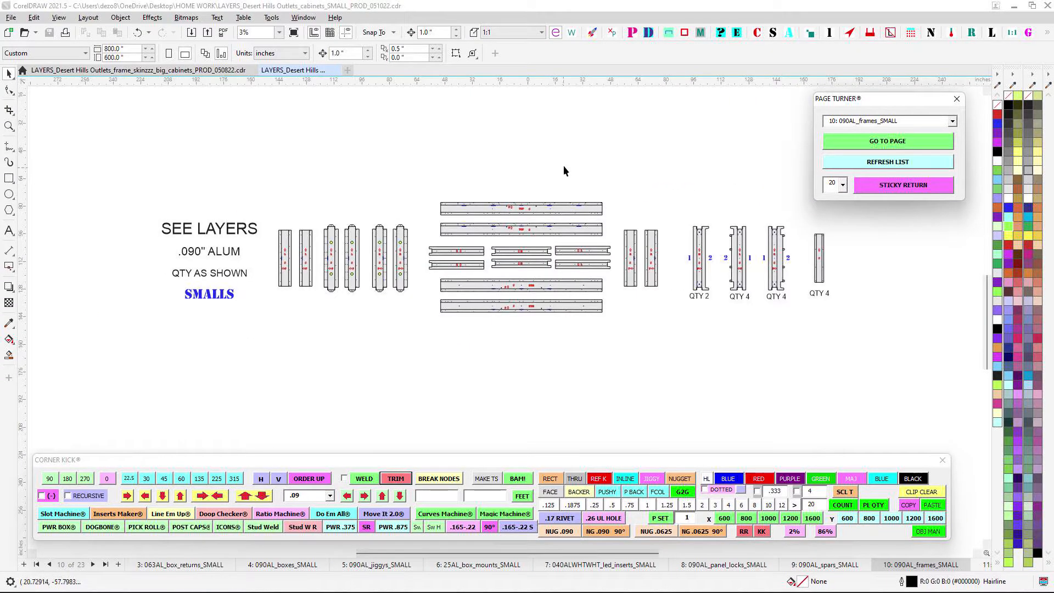
scroll(522, 169, up, 1)
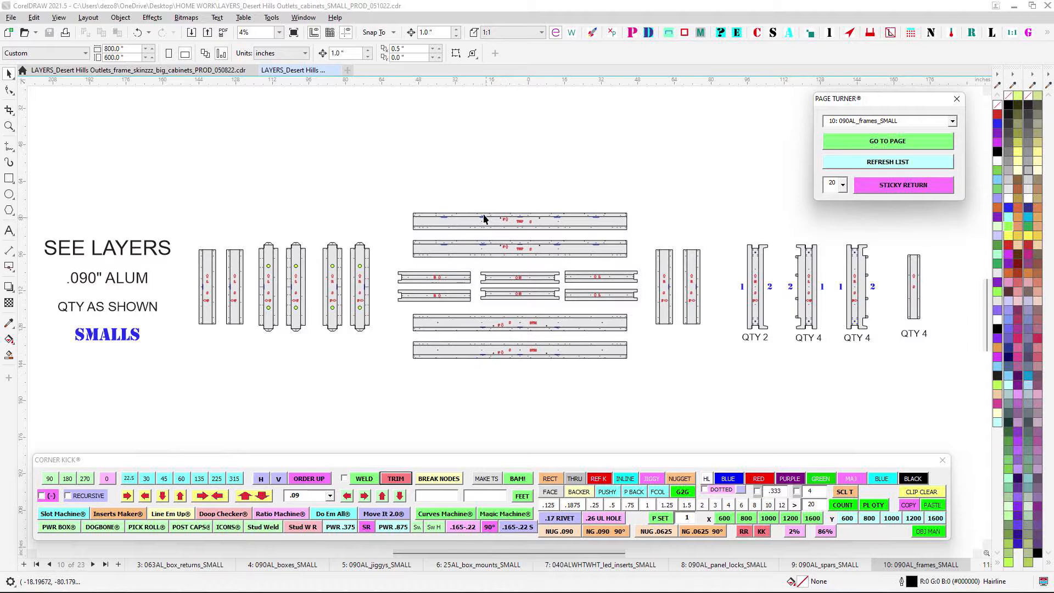
scroll(398, 219, up, 2)
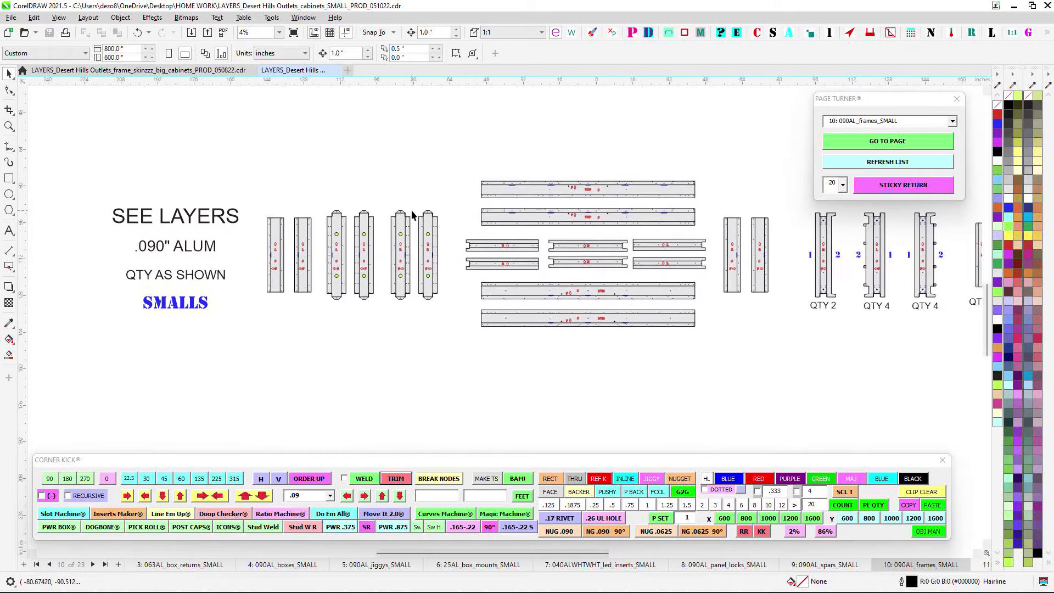
scroll(434, 230, up, 4)
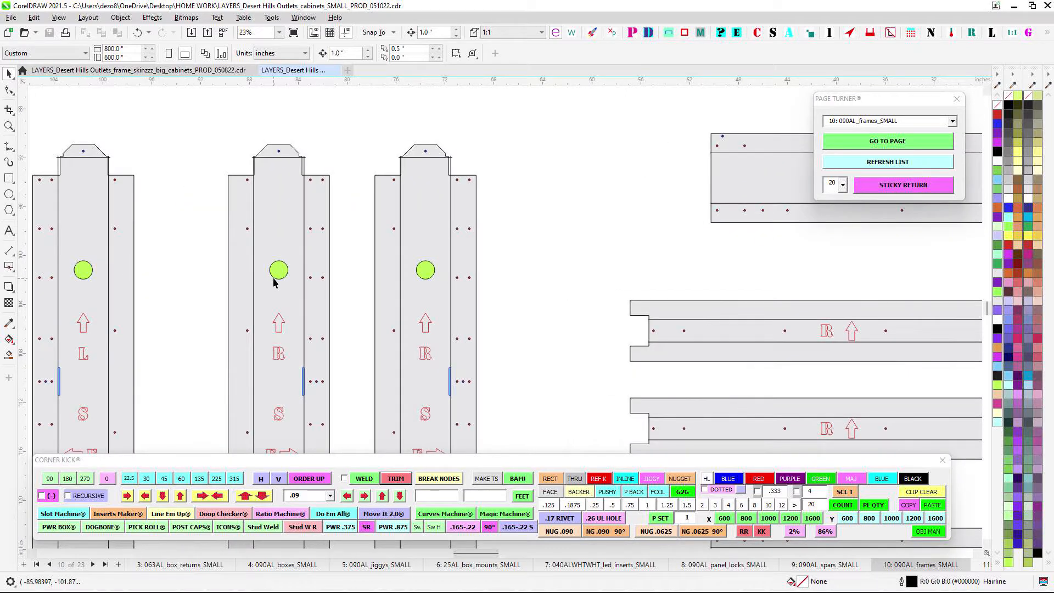
scroll(265, 219, down, 3)
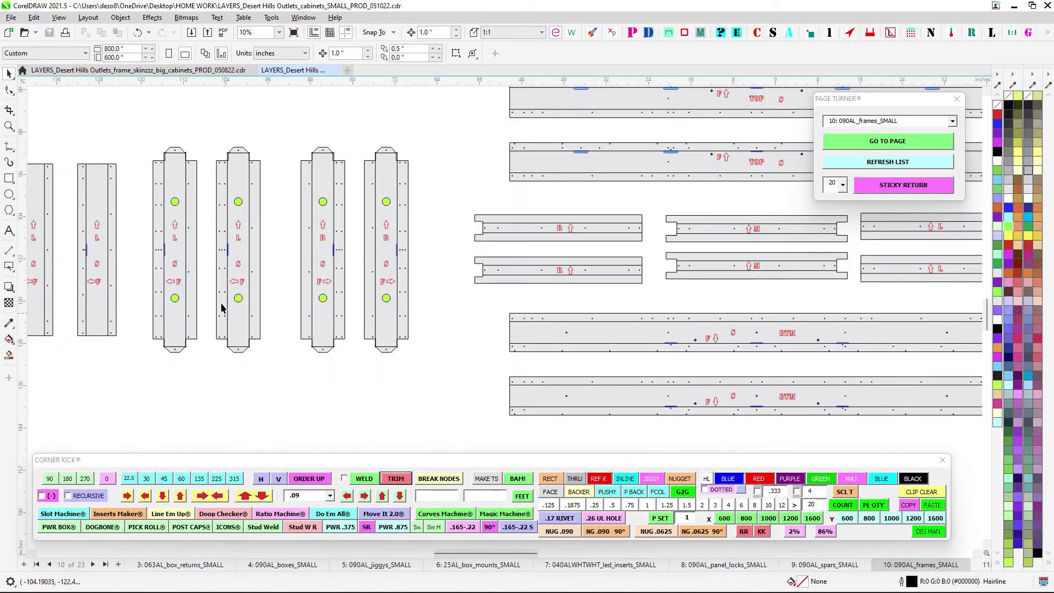
scroll(419, 169, down, 1)
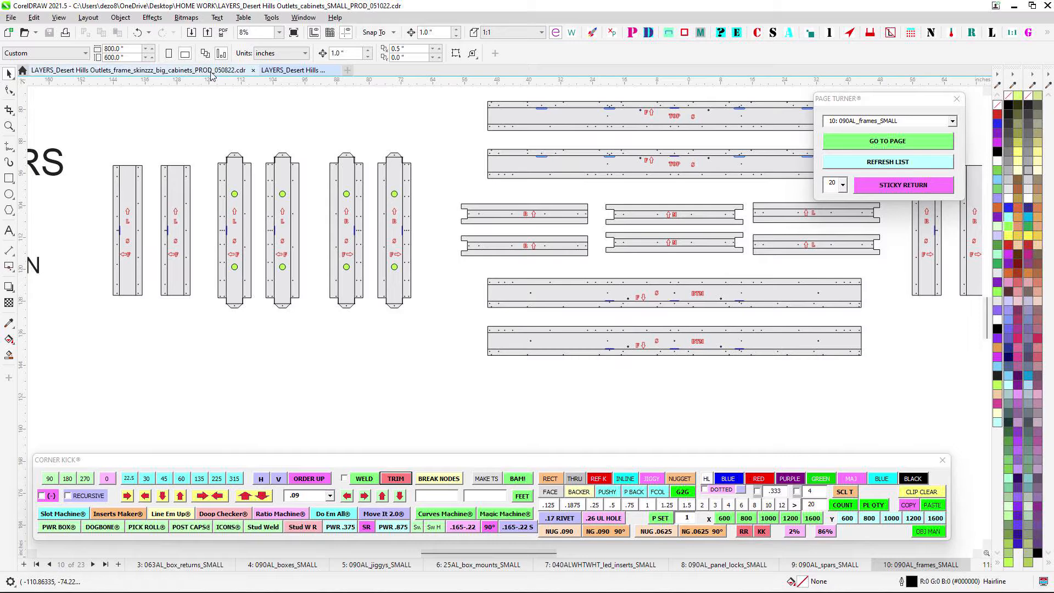
Switch to the big cabinets drawing and examine the upright frame parts on its 090AL_frame_parts_BIG page for comparison
click(214, 70)
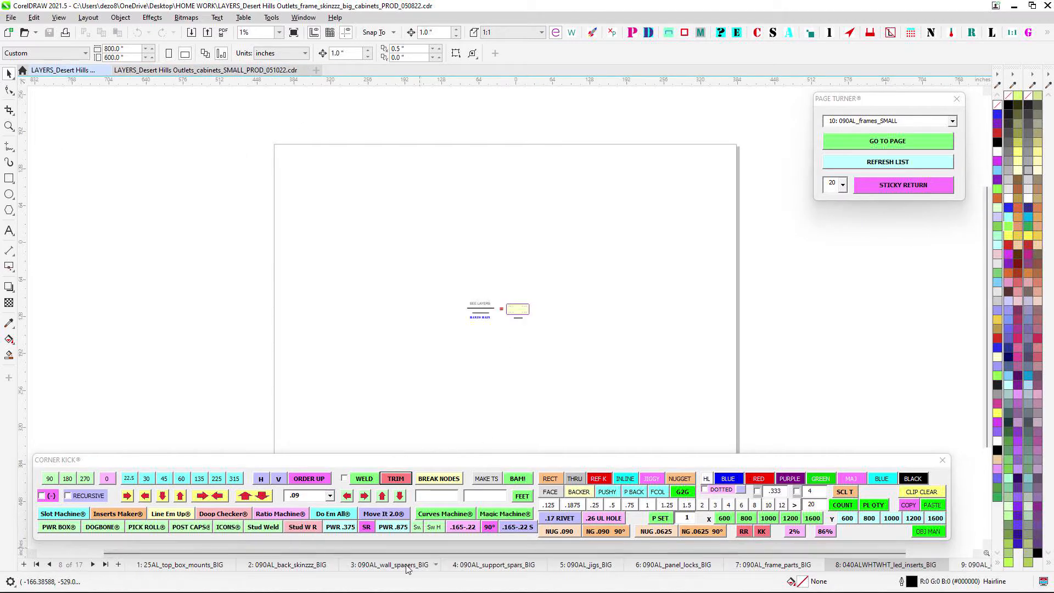
click(763, 571)
scroll(595, 336, up, 6)
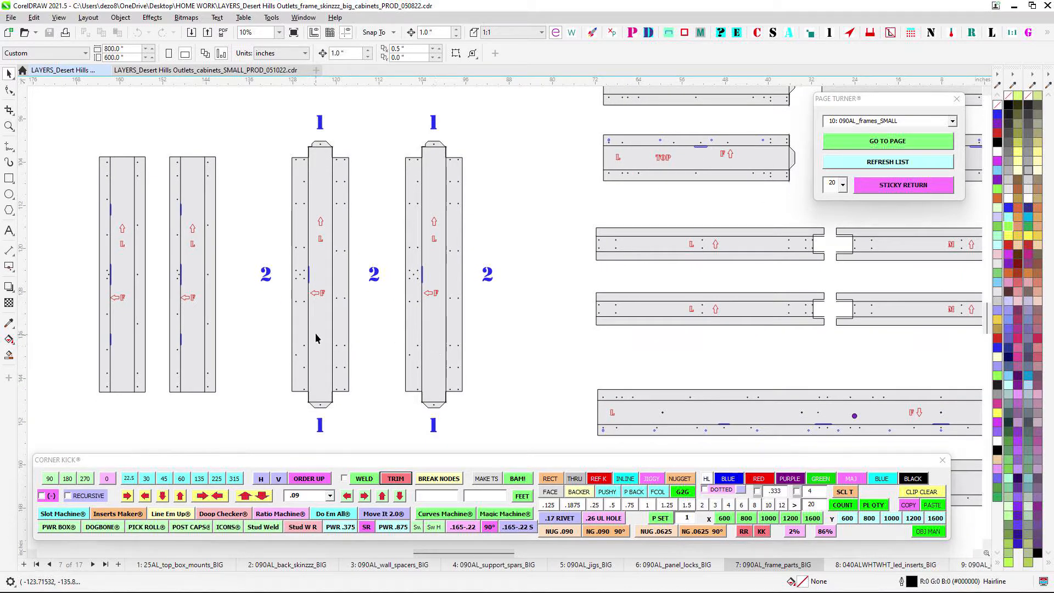
scroll(324, 268, down, 2)
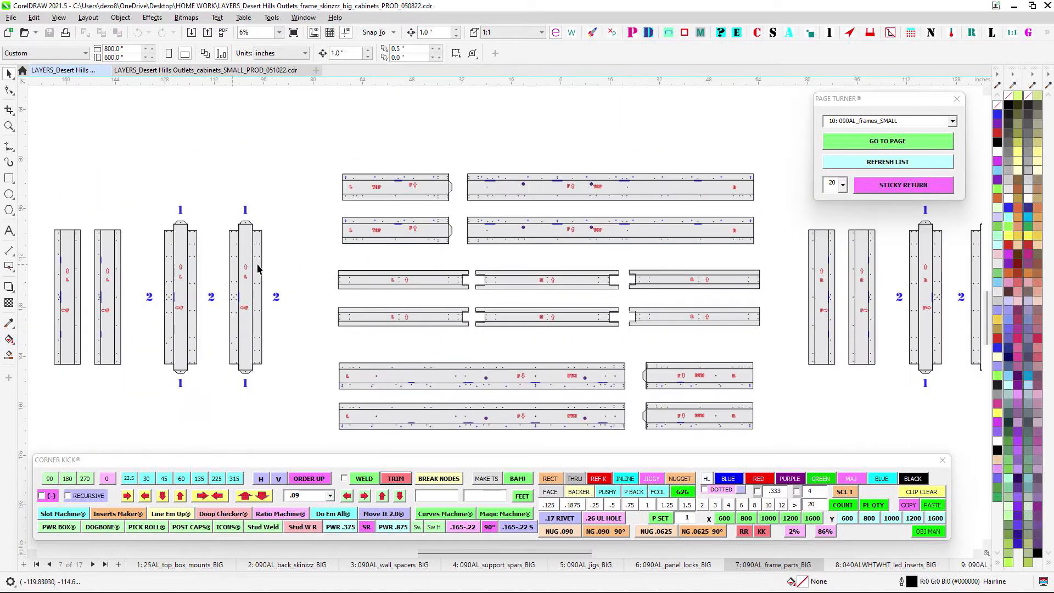
Return to the small cabinets drawing and examine the side uprights, the notched uprights marked 1 and 2, and the bottom frame members
click(148, 72)
scroll(324, 164, up, 4)
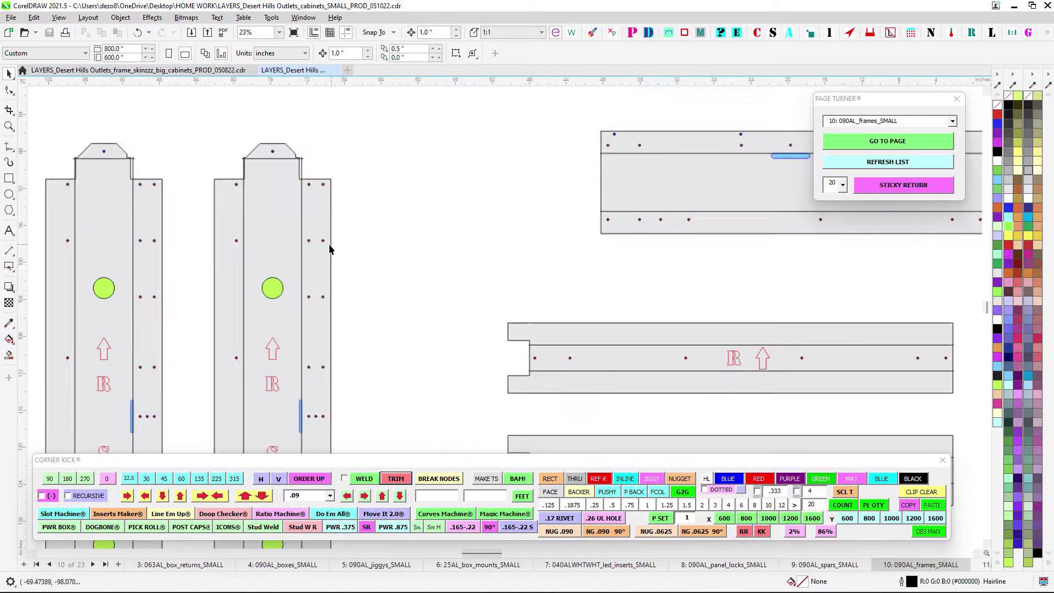
scroll(351, 233, down, 4)
scroll(450, 177, up, 1)
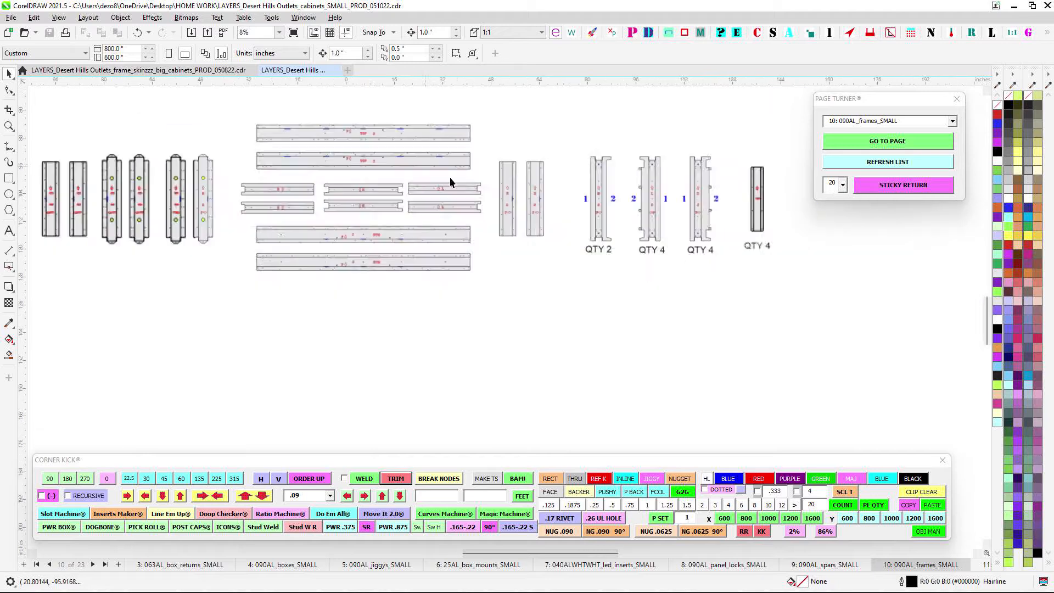
scroll(675, 175, up, 2)
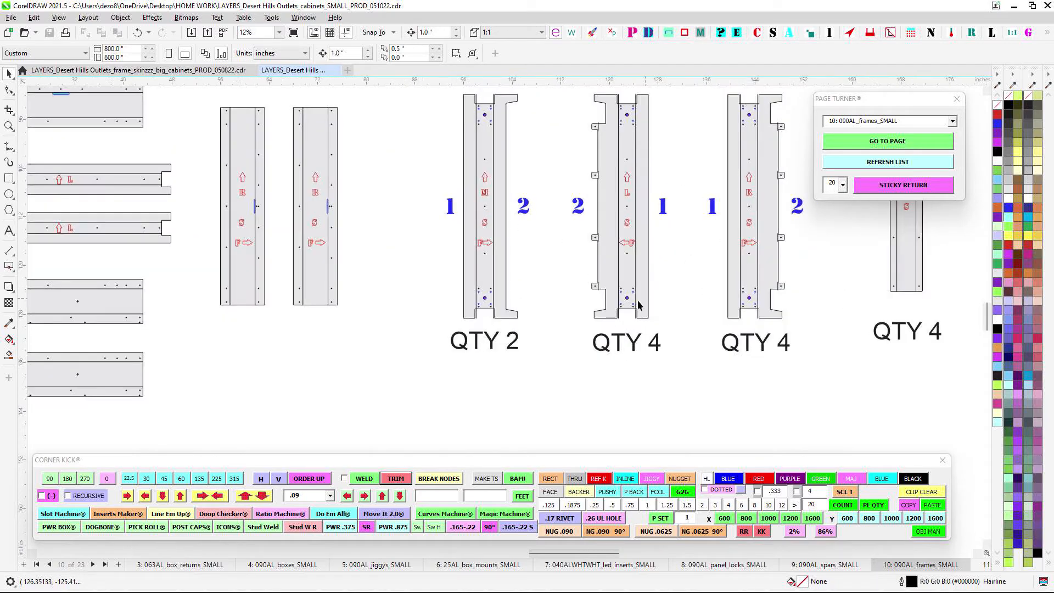
scroll(638, 305, down, 2)
drag(478, 268, 604, 264)
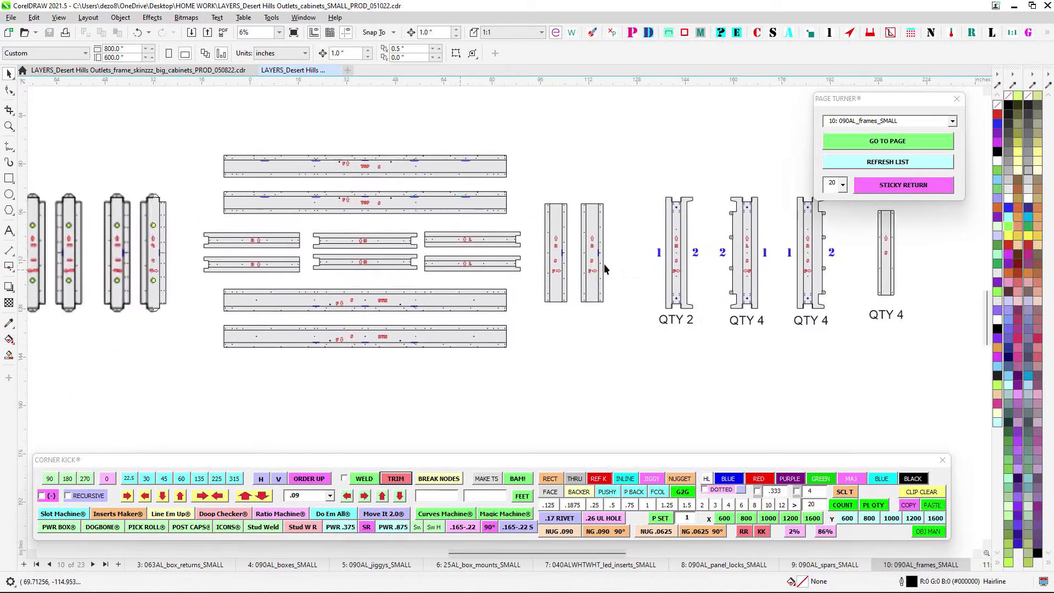
scroll(272, 255, up, 2)
drag(481, 351, 446, 227)
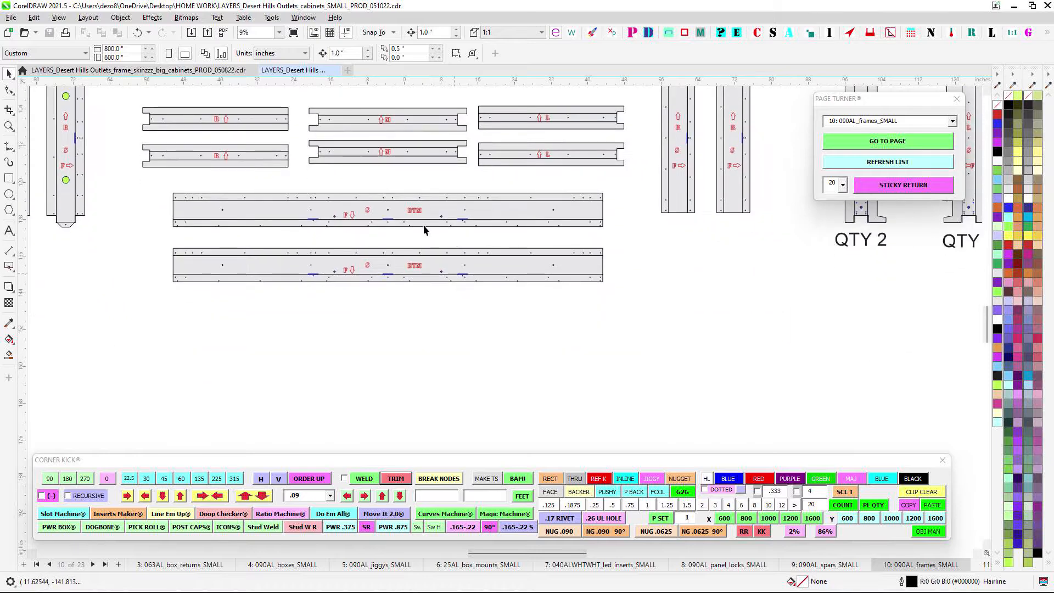
Examine the blue slots, hole pattern and BTM marks on the two long bottom frame members
scroll(431, 217, up, 3)
drag(263, 243, 242, 329)
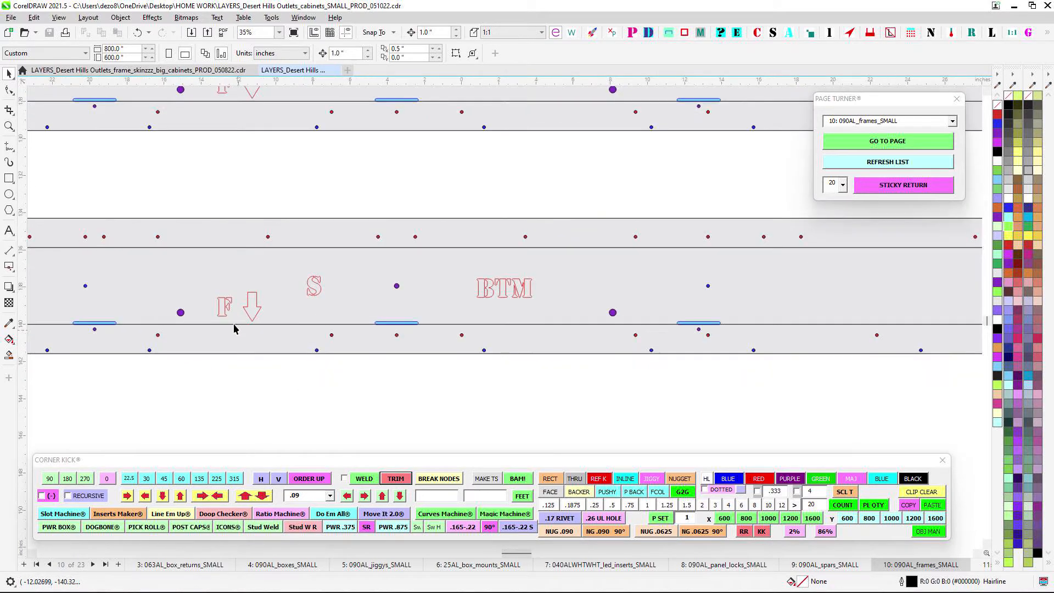
scroll(440, 323, up, 3)
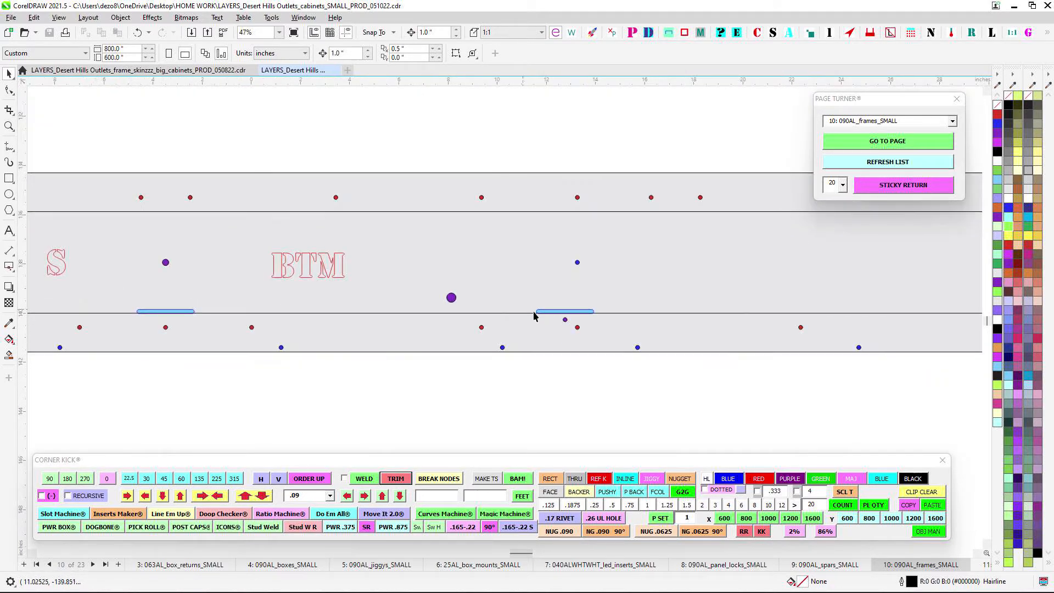
scroll(543, 302, down, 4)
scroll(549, 294, up, 3)
scroll(541, 313, down, 2)
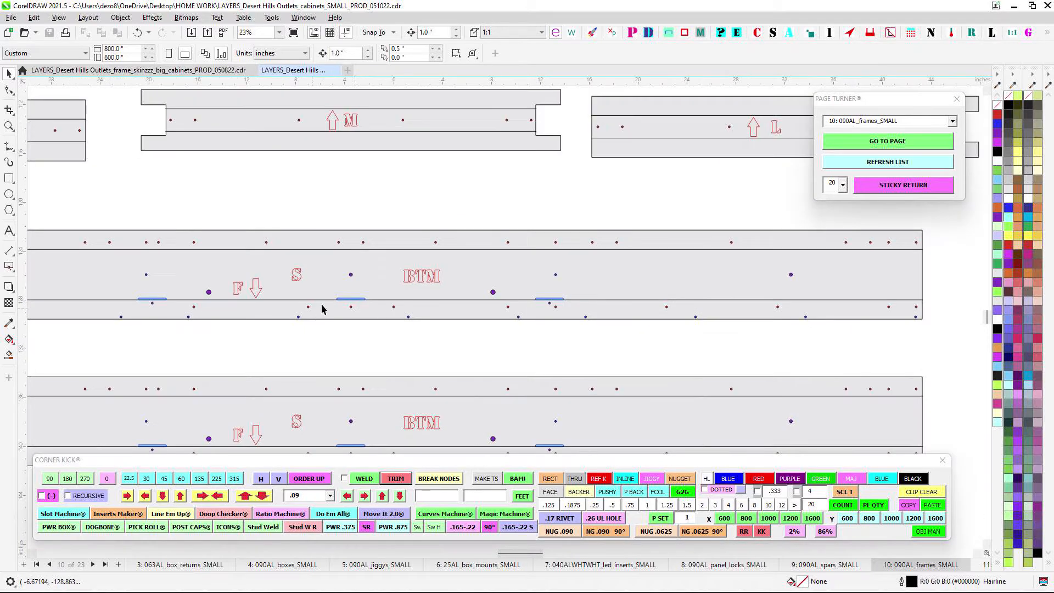
scroll(338, 301, up, 1)
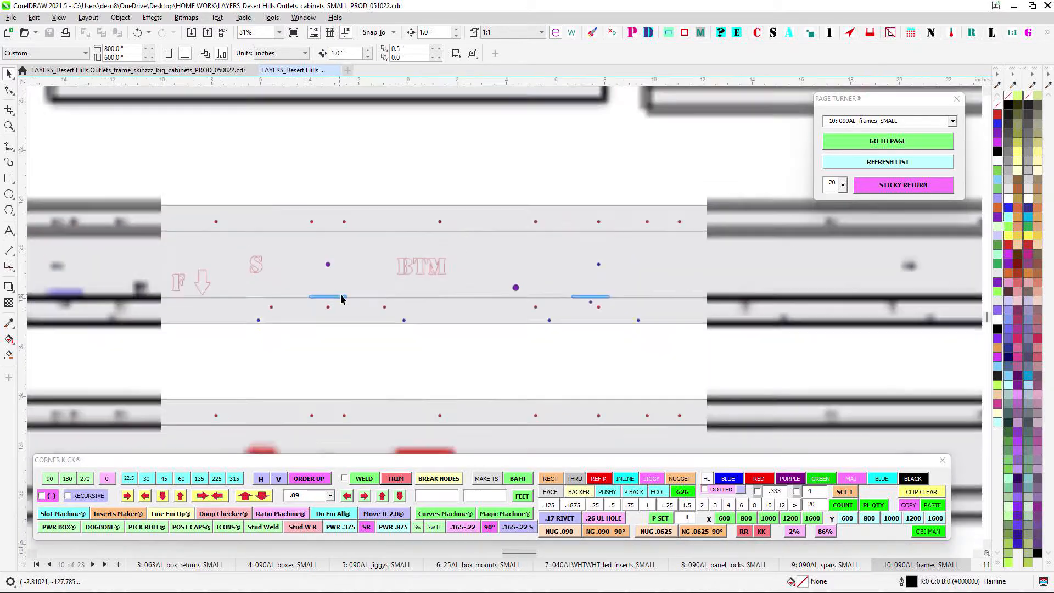
scroll(352, 301, down, 2)
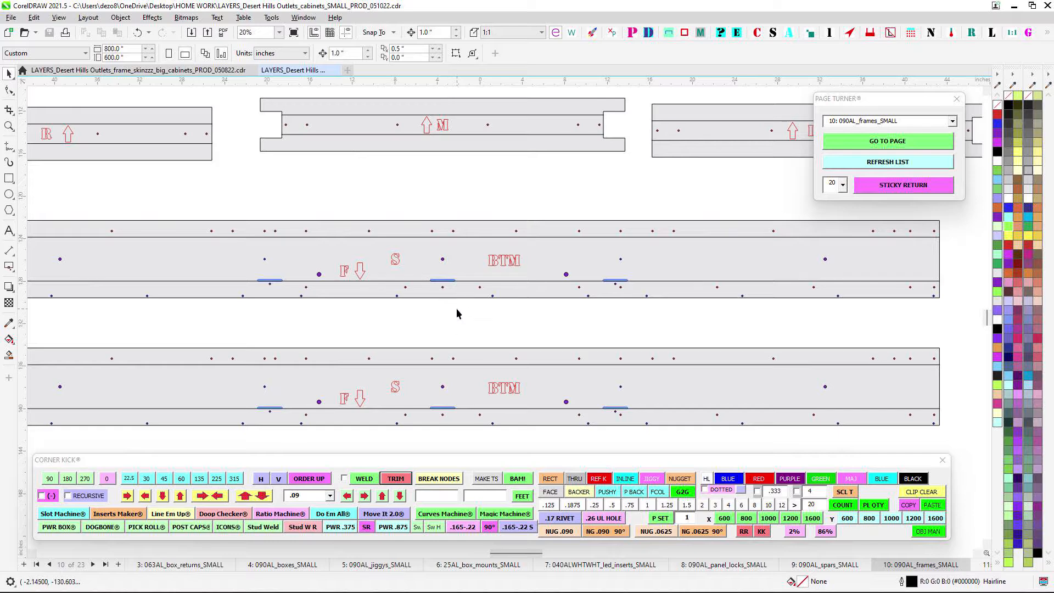
scroll(464, 299, down, 2)
scroll(464, 291, up, 2)
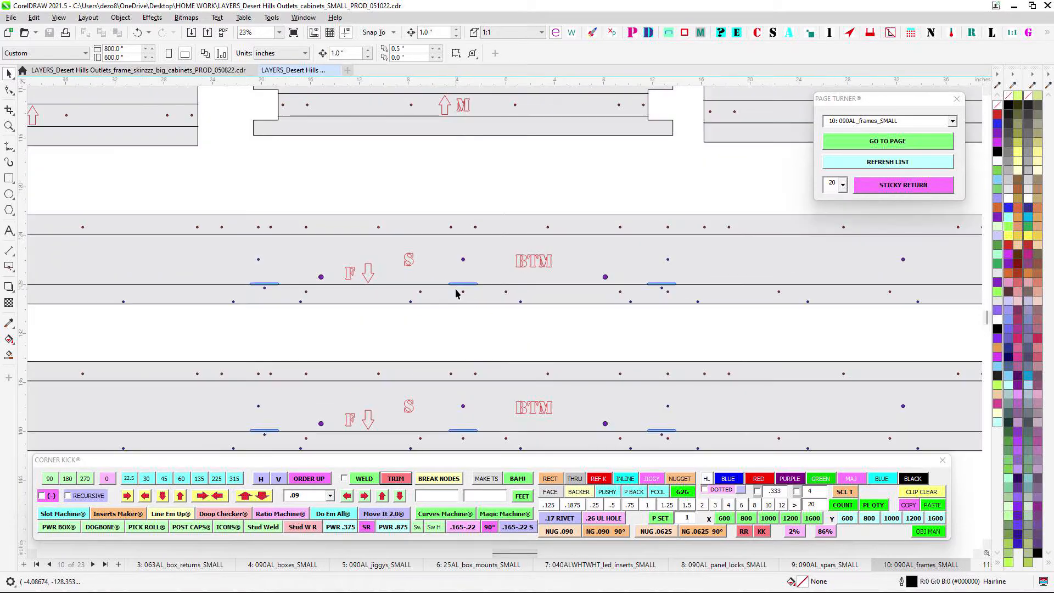
scroll(463, 288, down, 2)
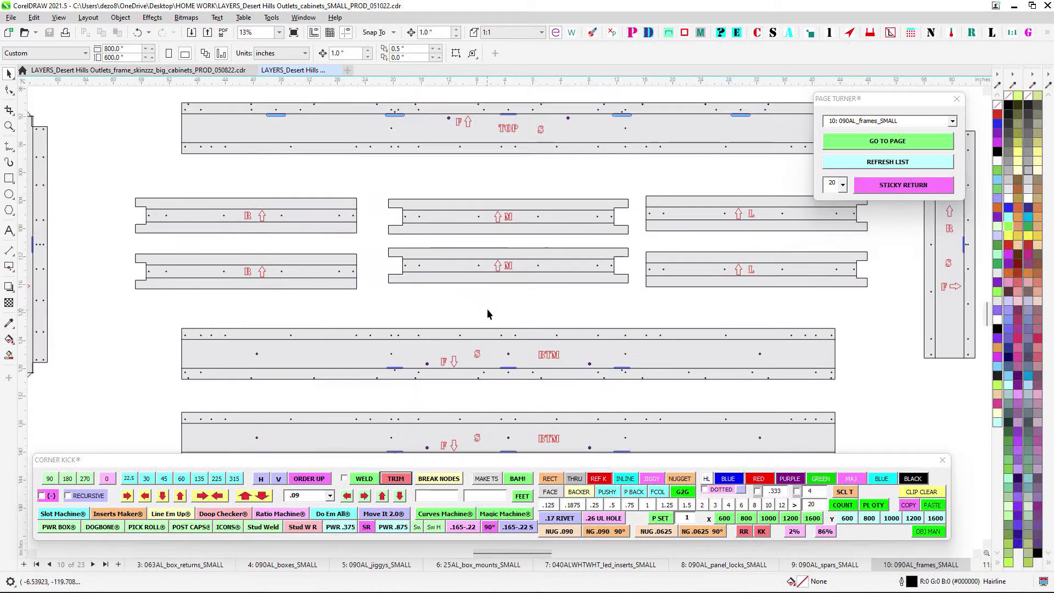
Examine the blue slots, holes and TOP marks on the two long top frame members
scroll(482, 182, up, 3)
scroll(494, 185, up, 2)
scroll(475, 237, down, 5)
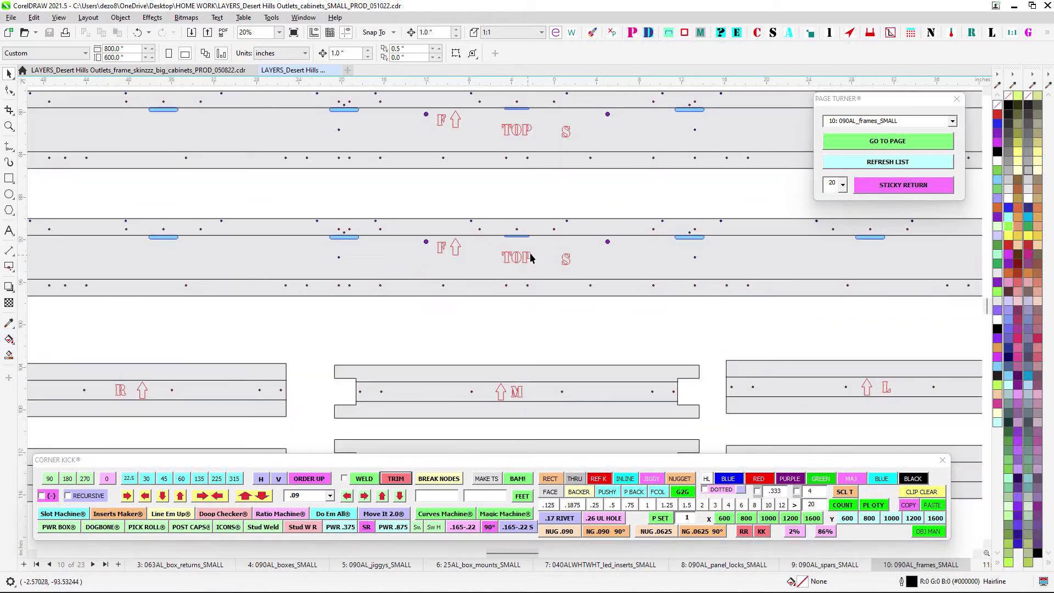
drag(511, 188, 502, 219)
scroll(694, 196, up, 2)
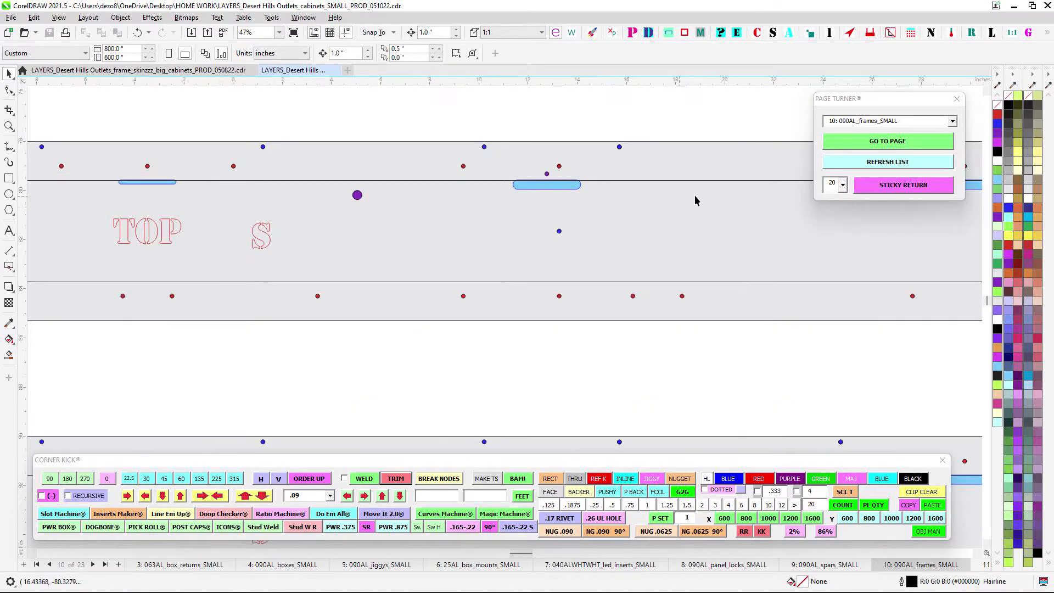
scroll(622, 212, down, 3)
scroll(601, 380, up, 1)
click(745, 518)
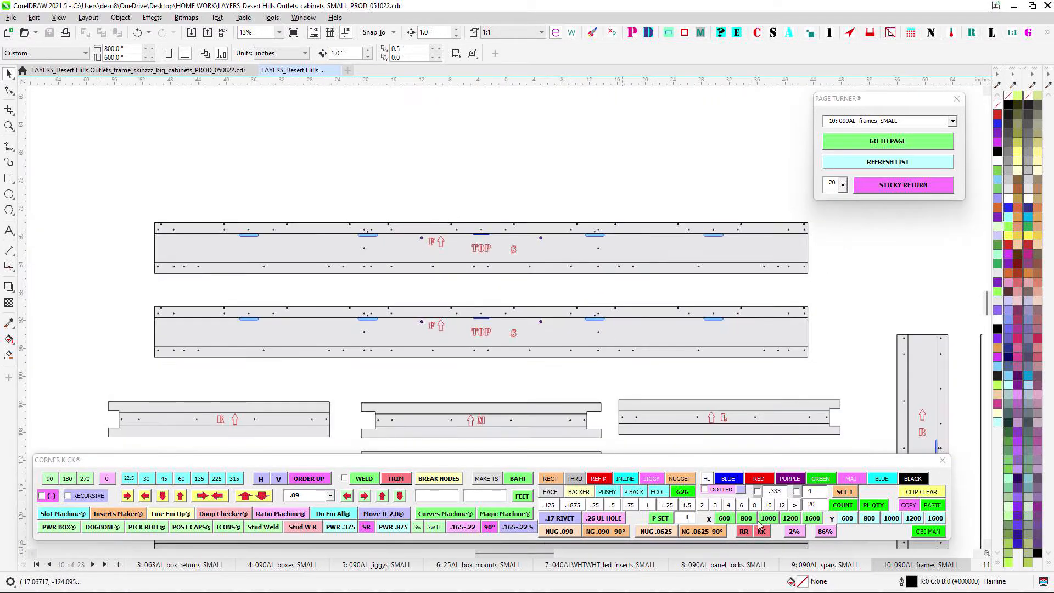
Go to the 090AL_skinzzz_SMALL page and examine both oval skin sections, including the cutouts marked LT, MT and RT
click(953, 122)
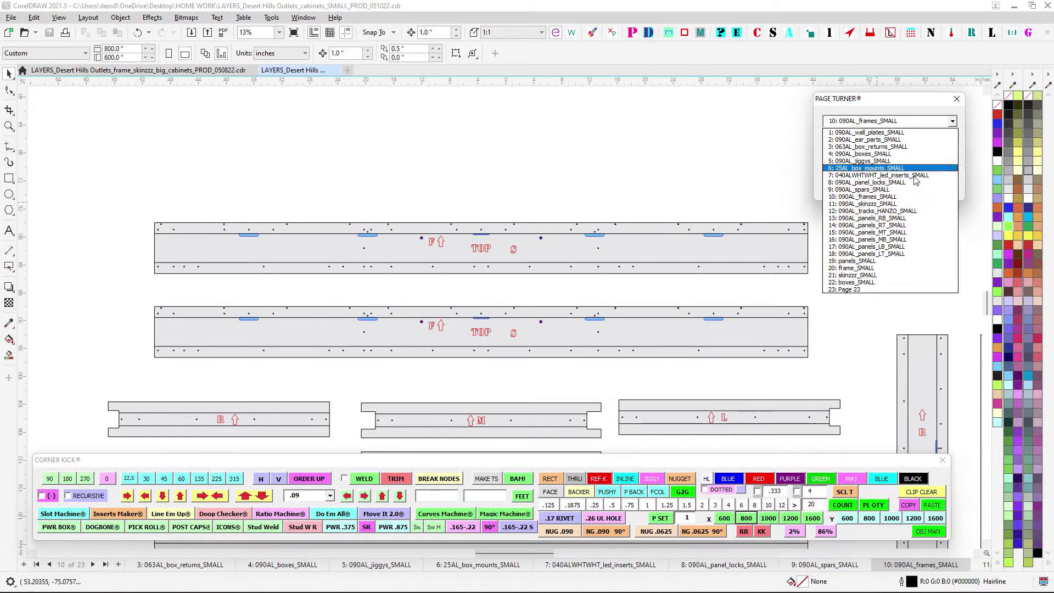
click(925, 209)
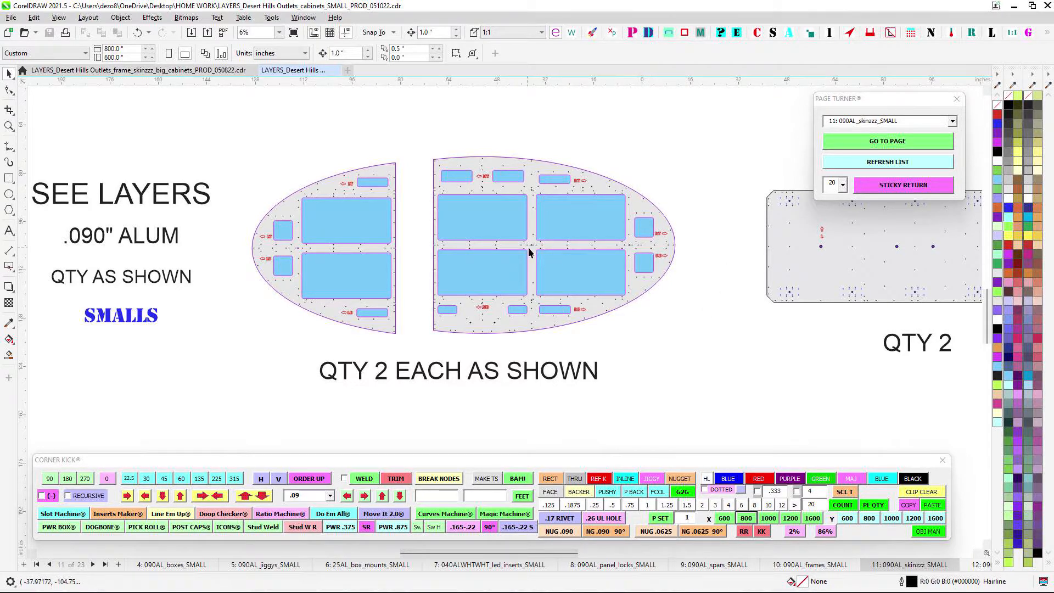
scroll(425, 186, down, 1)
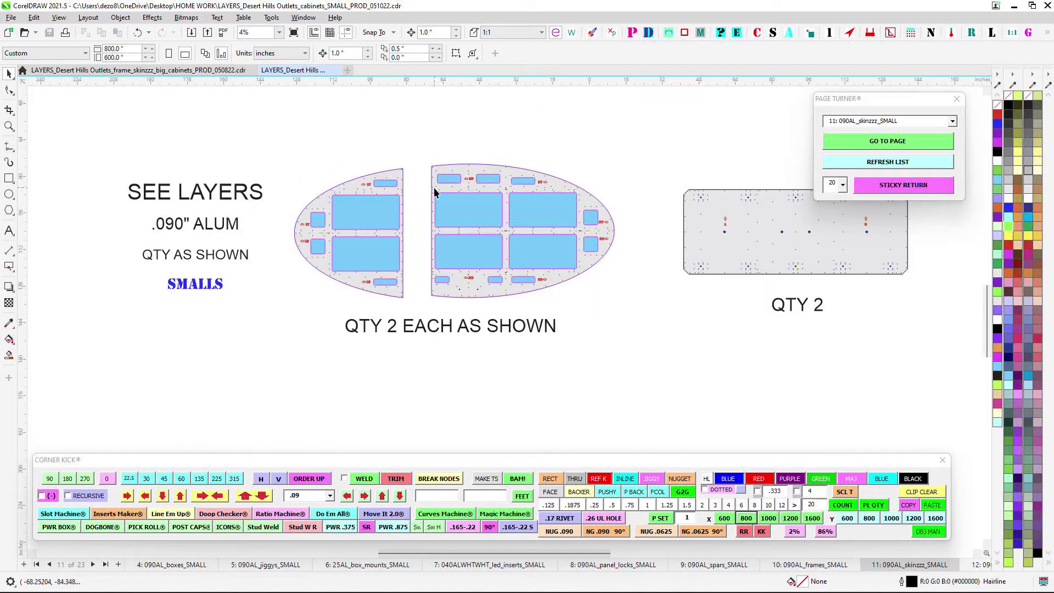
scroll(442, 202, up, 2)
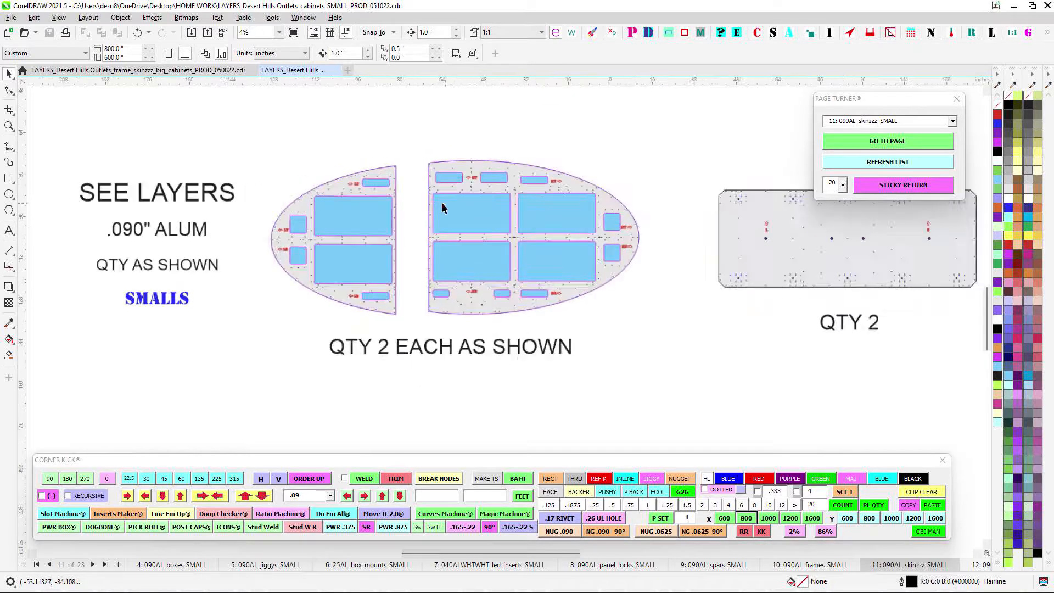
scroll(359, 203, down, 1)
scroll(414, 256, up, 1)
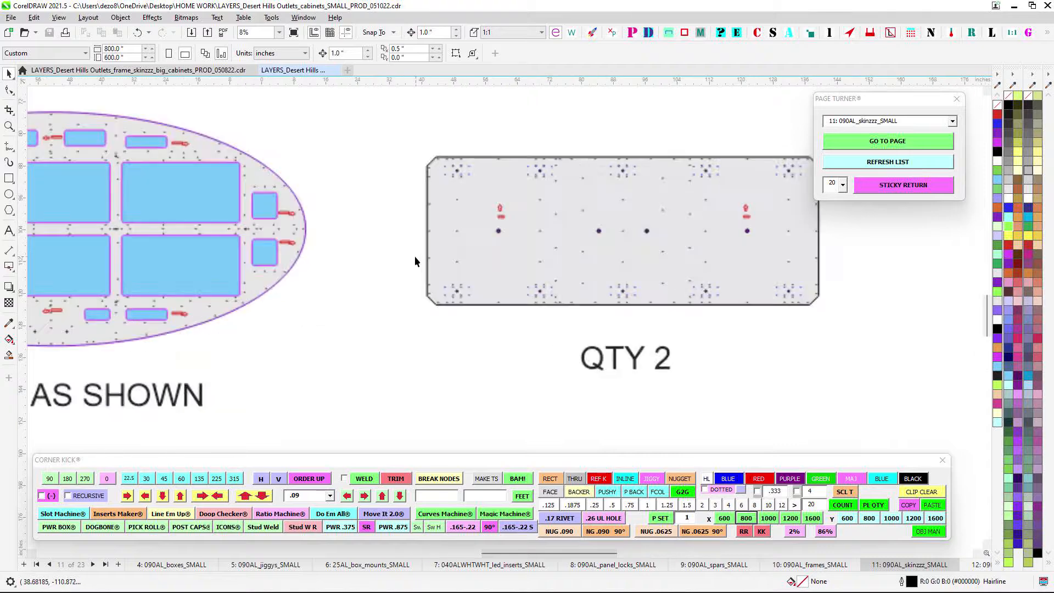
scroll(496, 248, left, 3)
scroll(496, 248, left, 3)
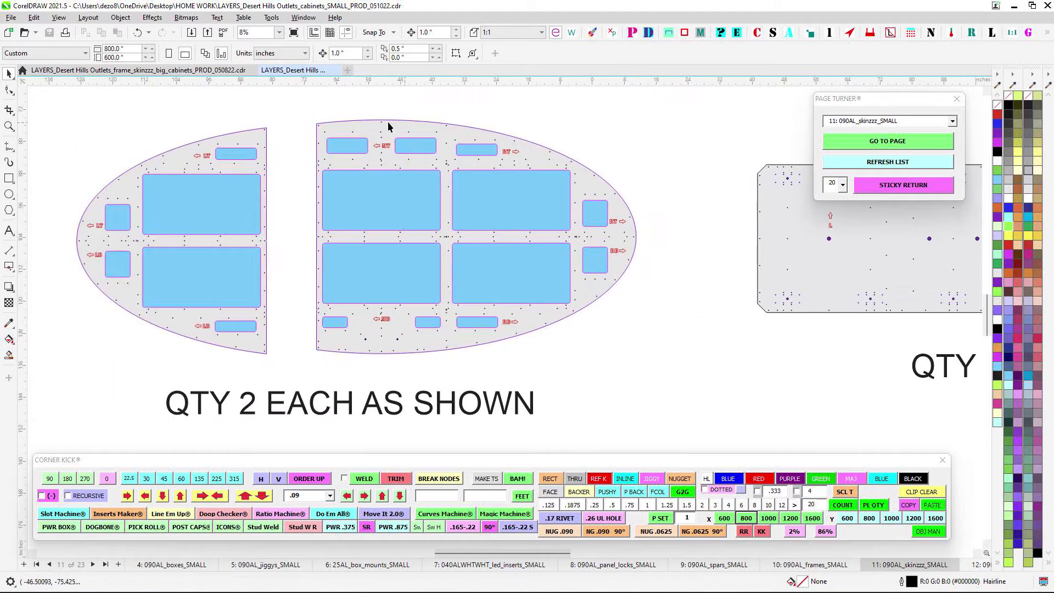
scroll(198, 224, up, 2)
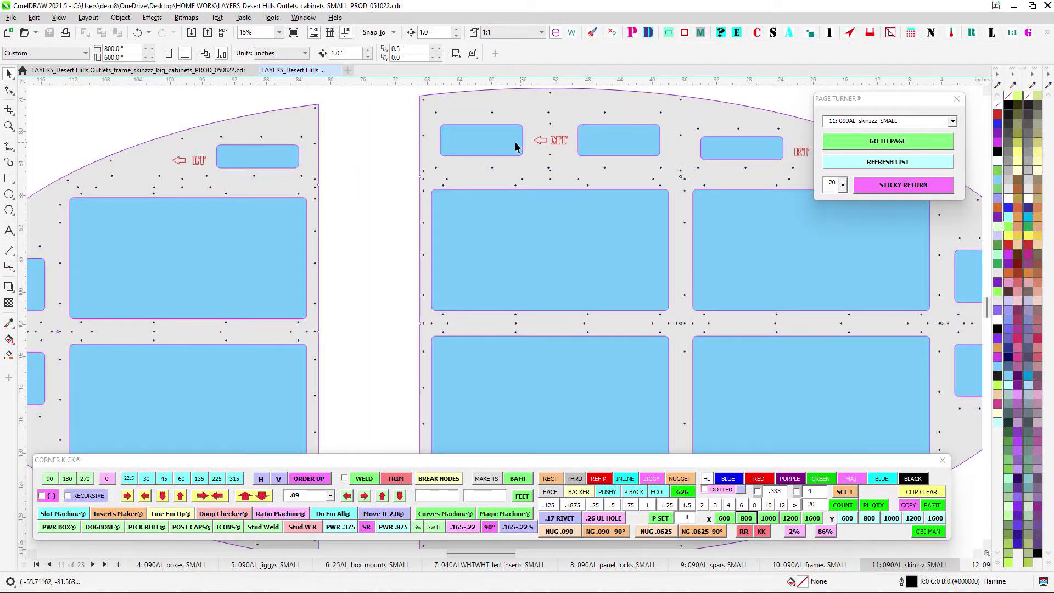
scroll(515, 141, right, 4)
scroll(489, 173, up, 1)
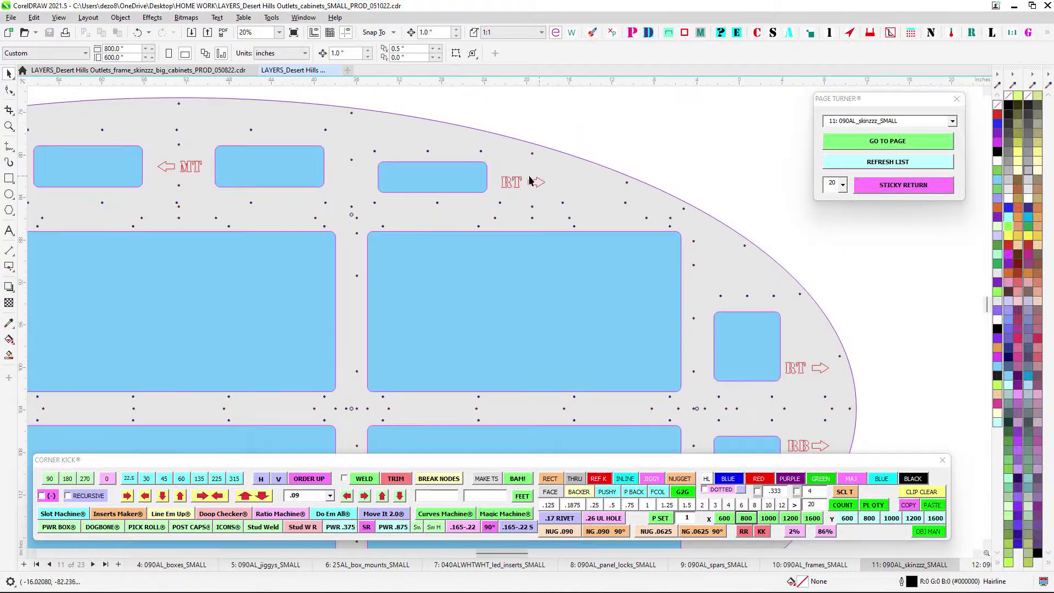
scroll(505, 183, down, 1)
Select the rectangular skin with clipped corners, deselect it, and examine its hole clusters and L and R marks
drag(514, 201, 822, 354)
scroll(504, 254, up, 1)
scroll(485, 238, down, 2)
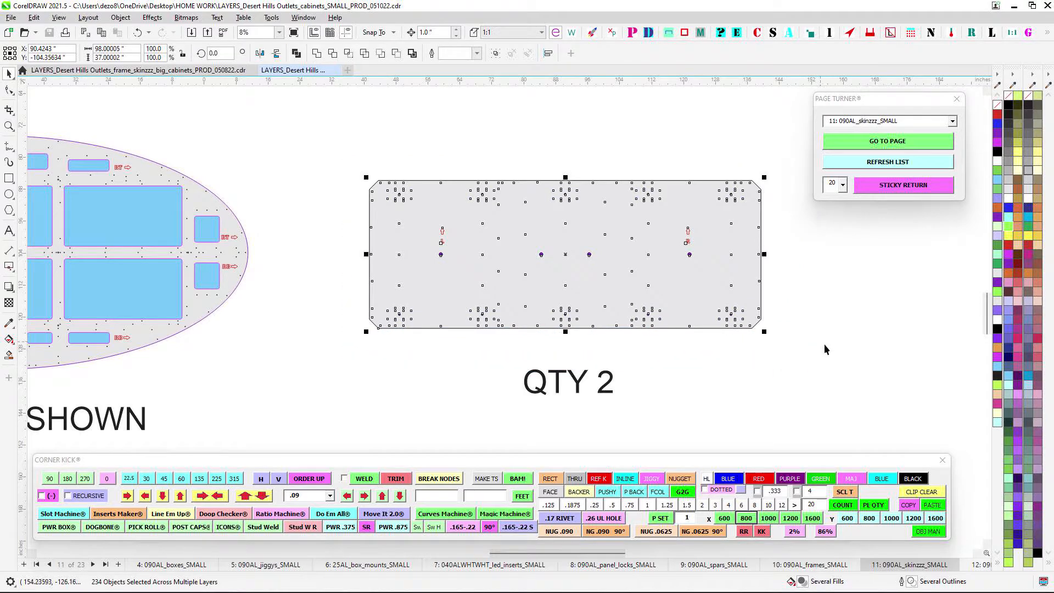
click(816, 309)
scroll(443, 218, up, 2)
scroll(439, 205, down, 2)
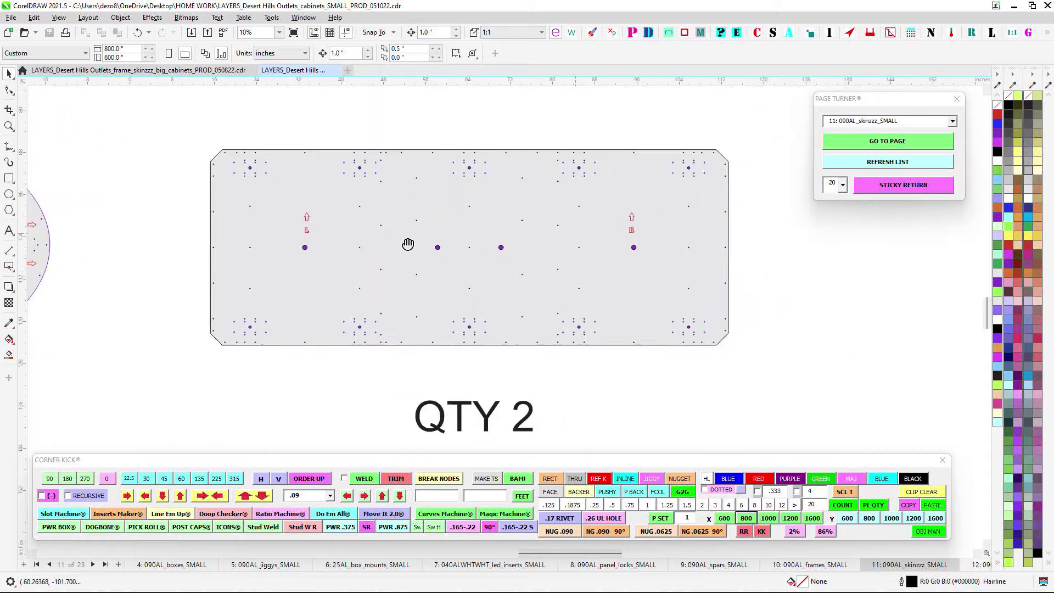
scroll(663, 235, up, 1)
scroll(374, 268, down, 1)
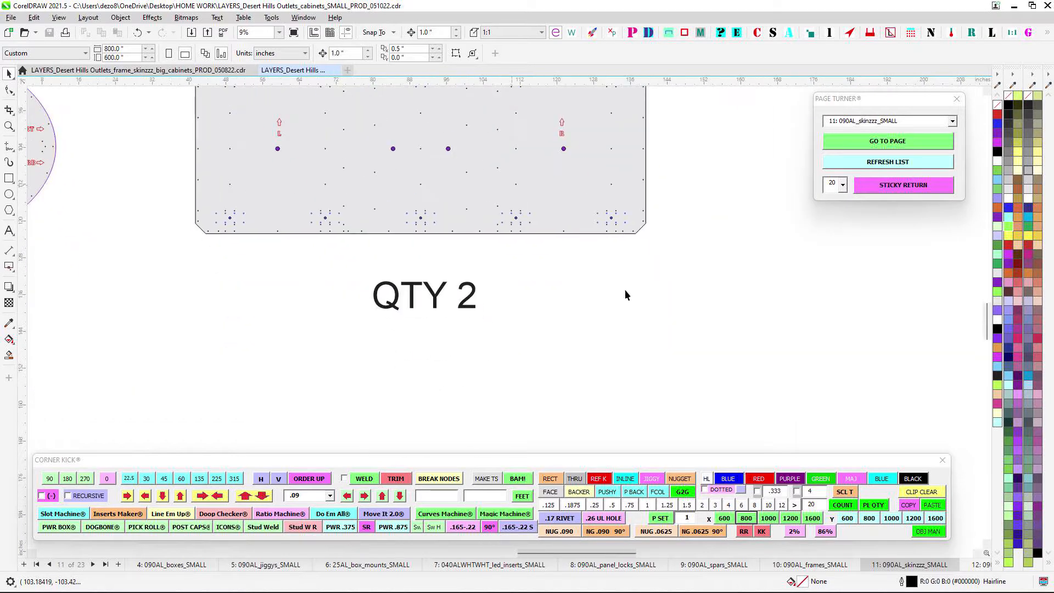
Go to the 090AL_tracks_HANZO_SMALL page and examine the two hooked track parts
click(952, 121)
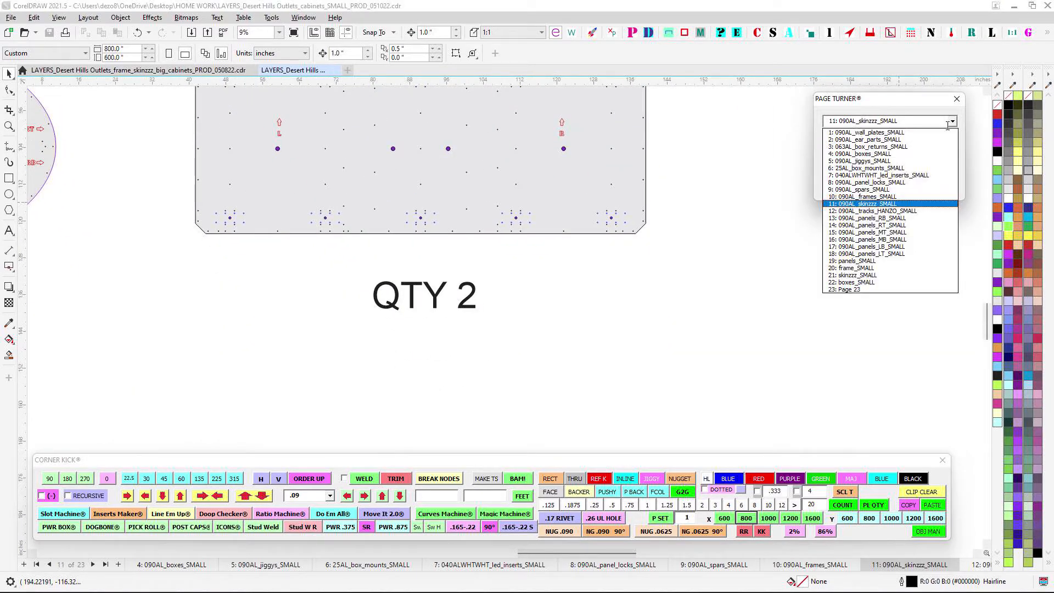
click(917, 212)
scroll(490, 294, up, 3)
drag(507, 319, 404, 228)
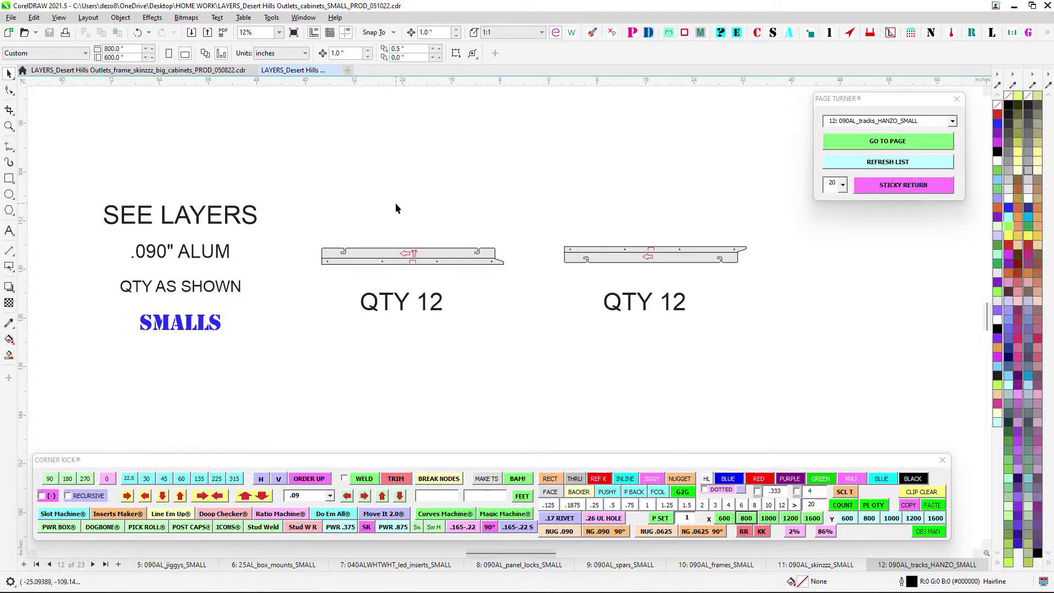
scroll(386, 236, up, 1)
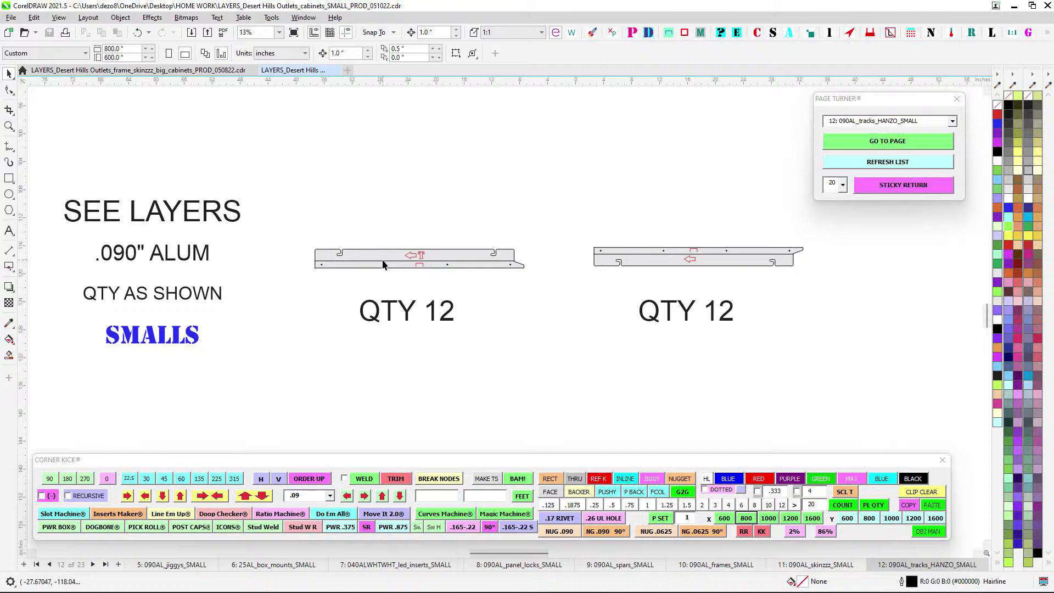
scroll(677, 273, up, 2)
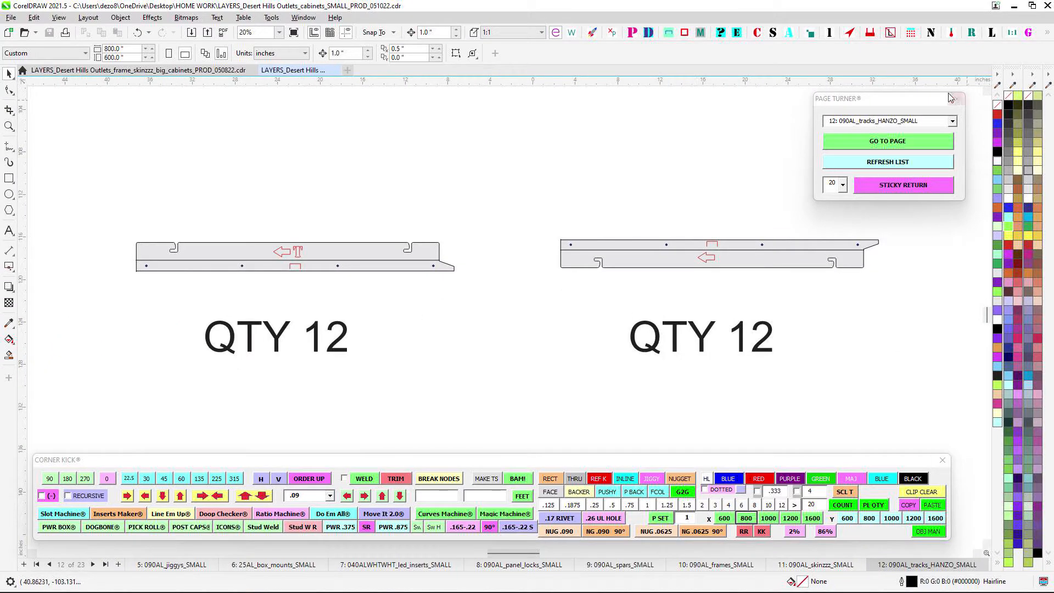
Go to the 090AL_panels_RB_SMALL page and examine the long tapered panels with their hooked tracks and brackets
click(952, 121)
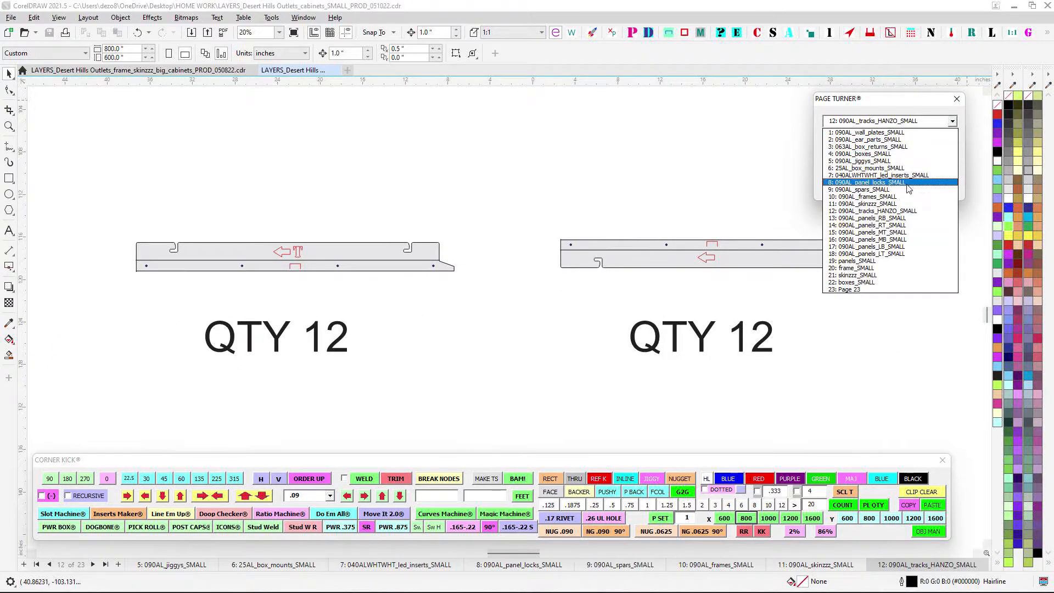
click(905, 218)
scroll(486, 218, up, 1)
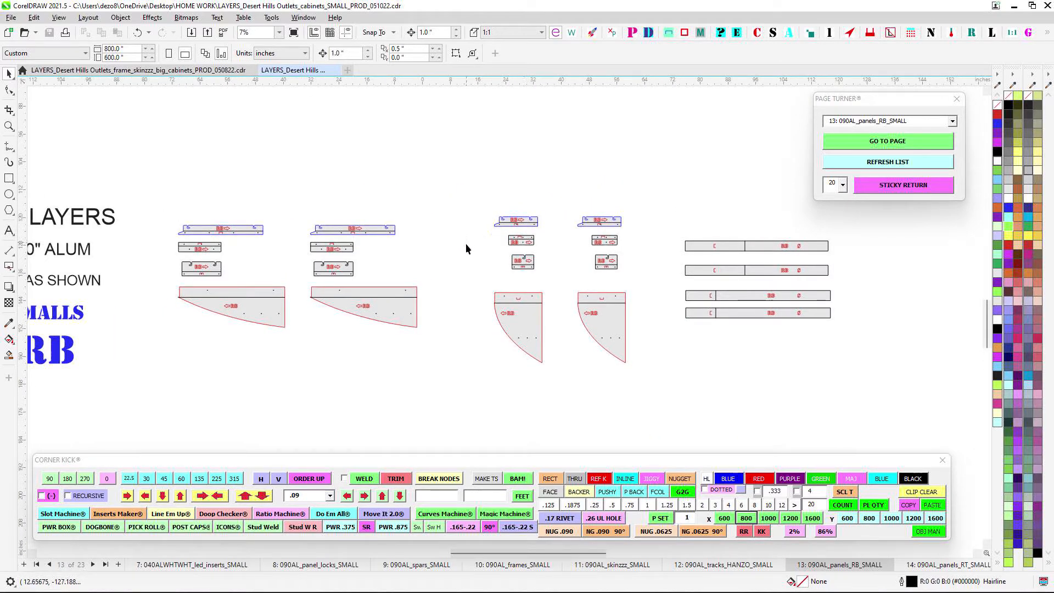
scroll(185, 250, up, 2)
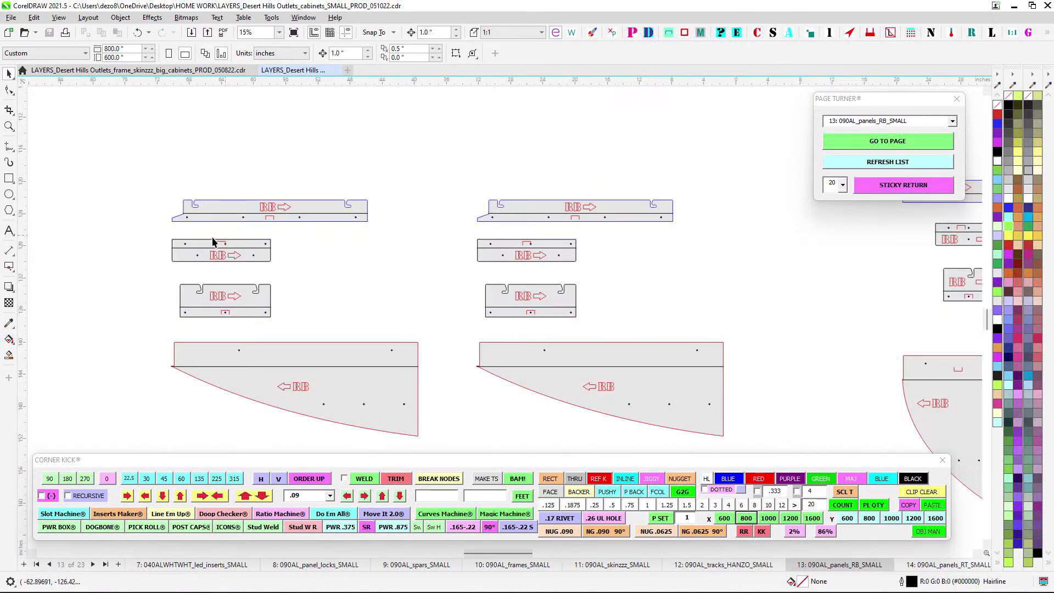
drag(349, 285, 334, 226)
scroll(182, 233, up, 1)
scroll(280, 269, down, 1)
Examine the shorter curved RB panels with their brackets and the four long strips beside them
drag(859, 328, 471, 303)
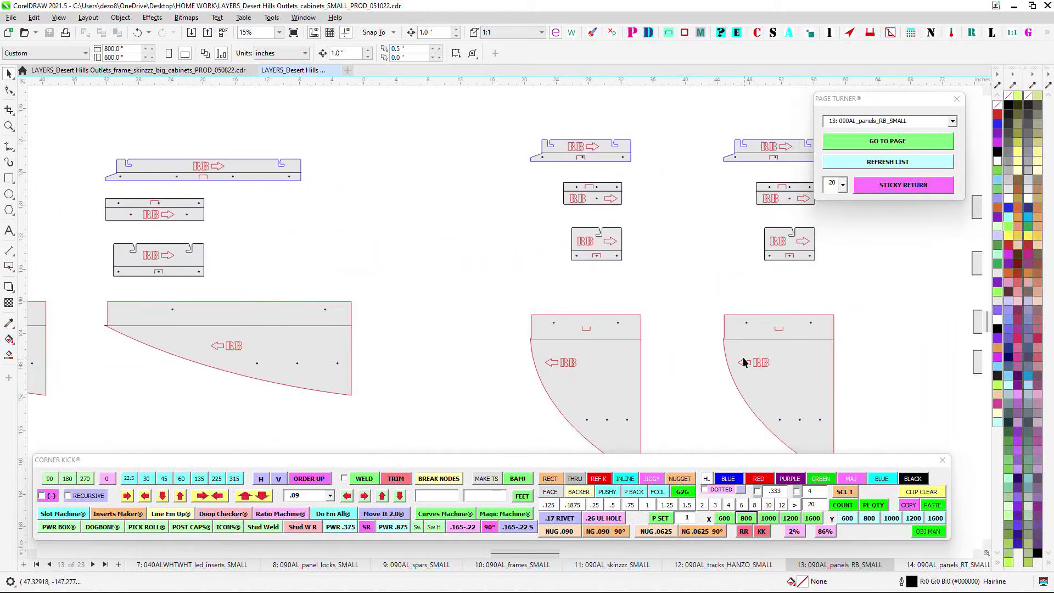
drag(696, 272, 475, 306)
scroll(533, 184, up, 1)
drag(771, 281, 520, 242)
scroll(519, 242, down, 3)
scroll(622, 233, up, 2)
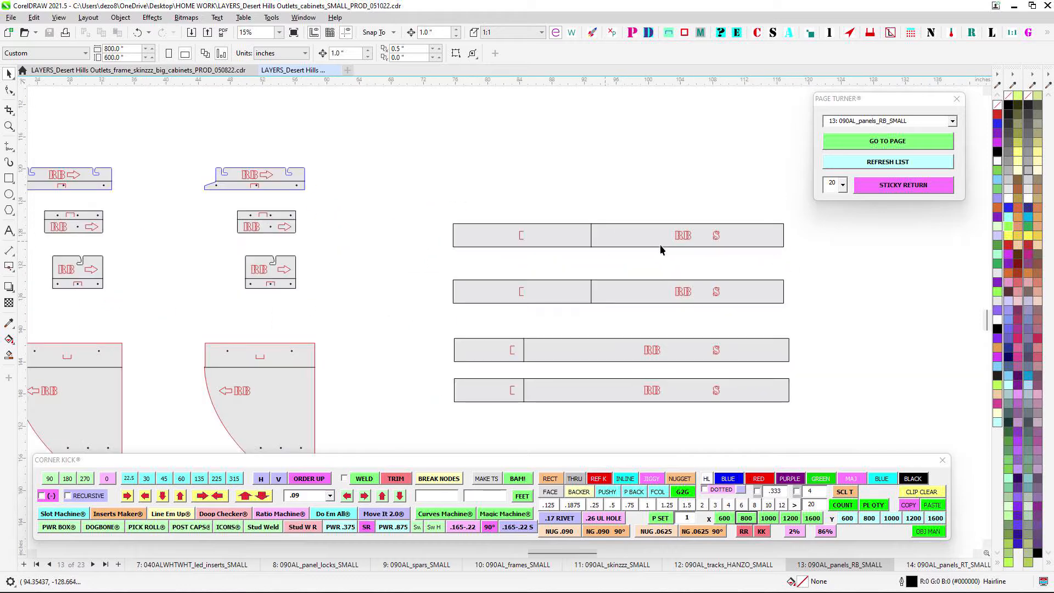
scroll(660, 245, down, 2)
scroll(690, 249, up, 1)
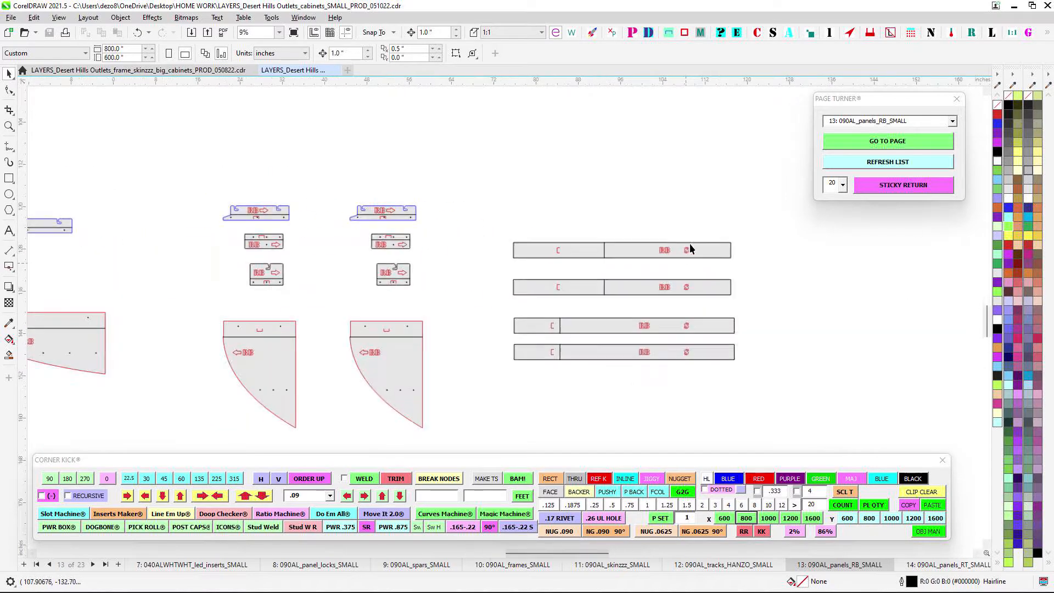
Select the S marks on the four long RB strips and examine them alongside the curved panels
drag(675, 228, 714, 406)
scroll(663, 298, up, 1)
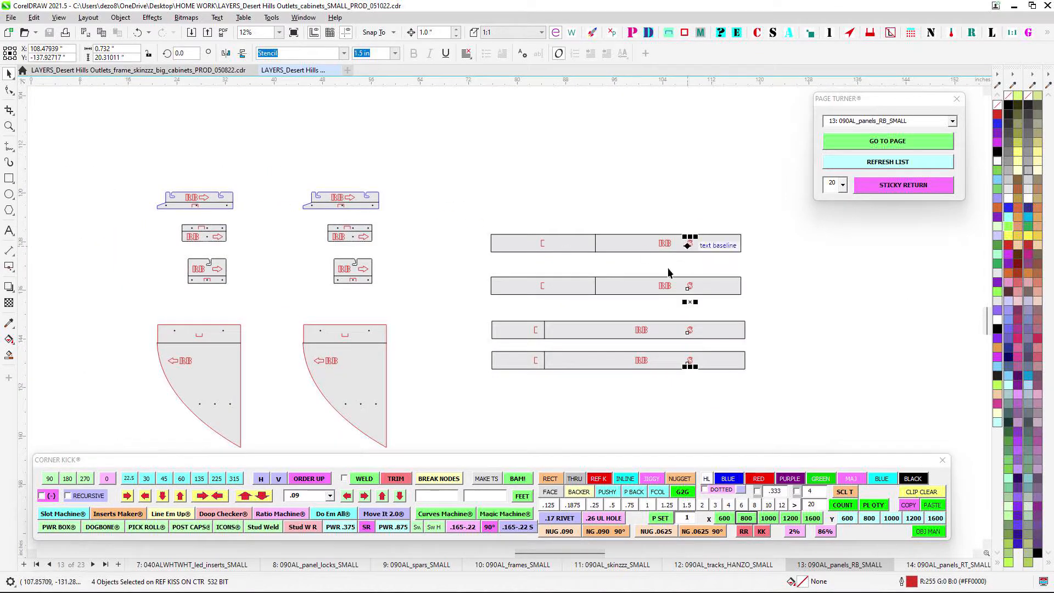
drag(555, 320, 583, 307)
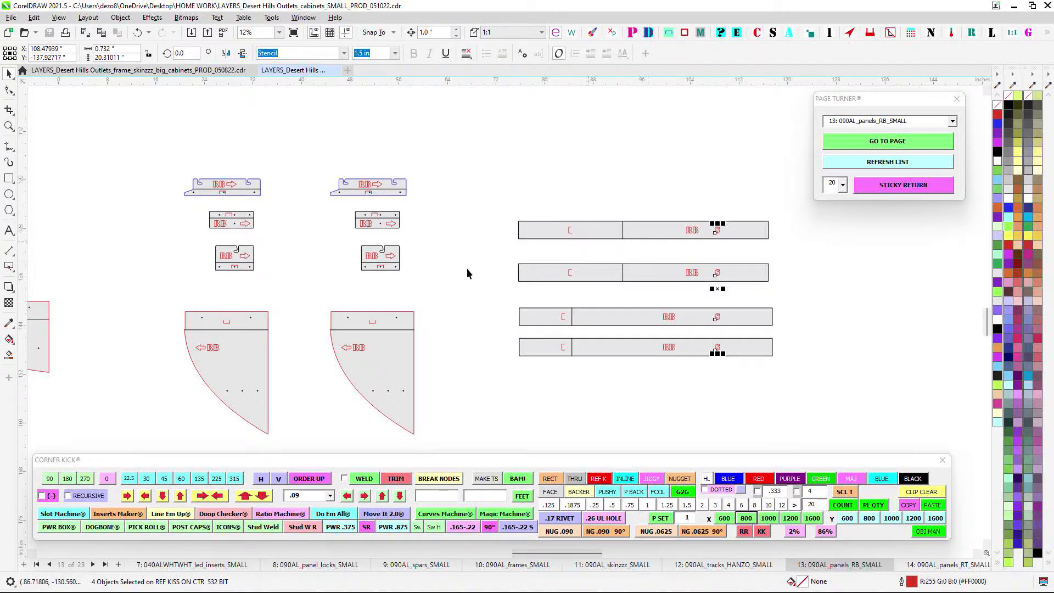
scroll(687, 294, up, 2)
scroll(642, 129, down, 3)
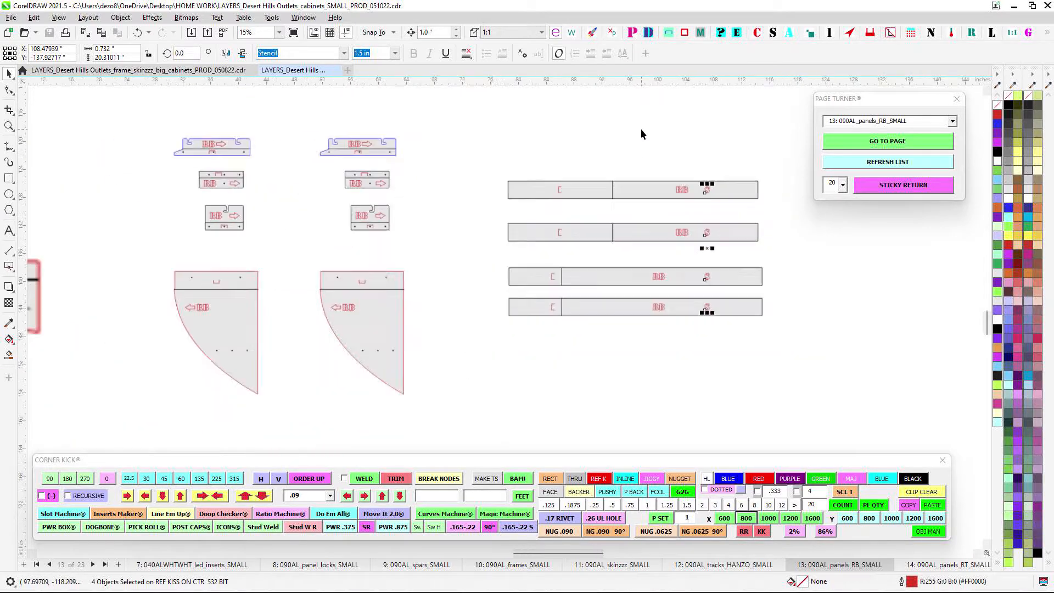
drag(677, 130, 715, 314)
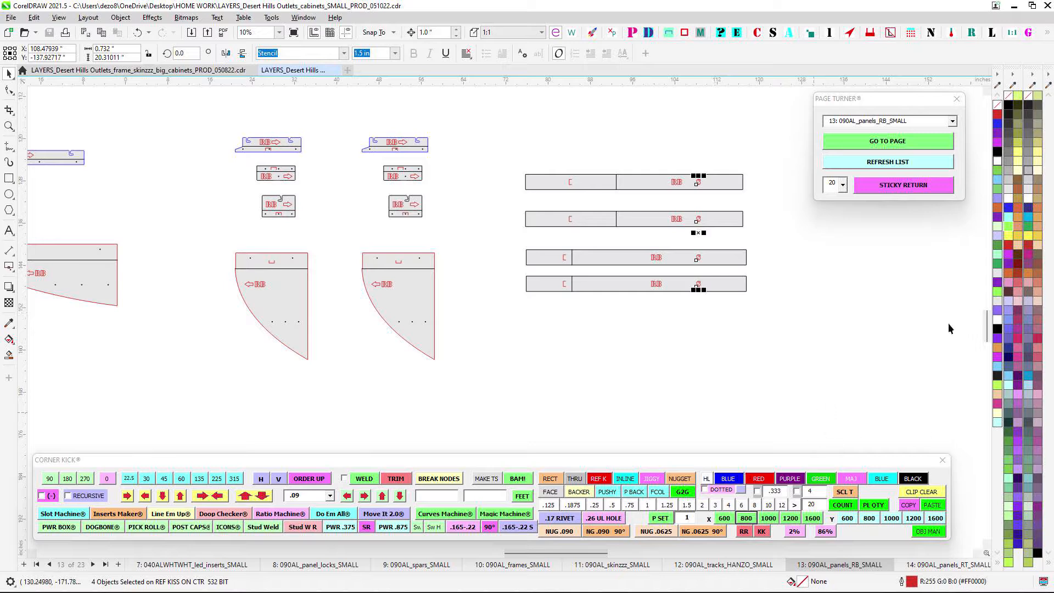
Go to the 090AL_panels_RT_SMALL page and examine the RT panels, brackets and strips
click(952, 121)
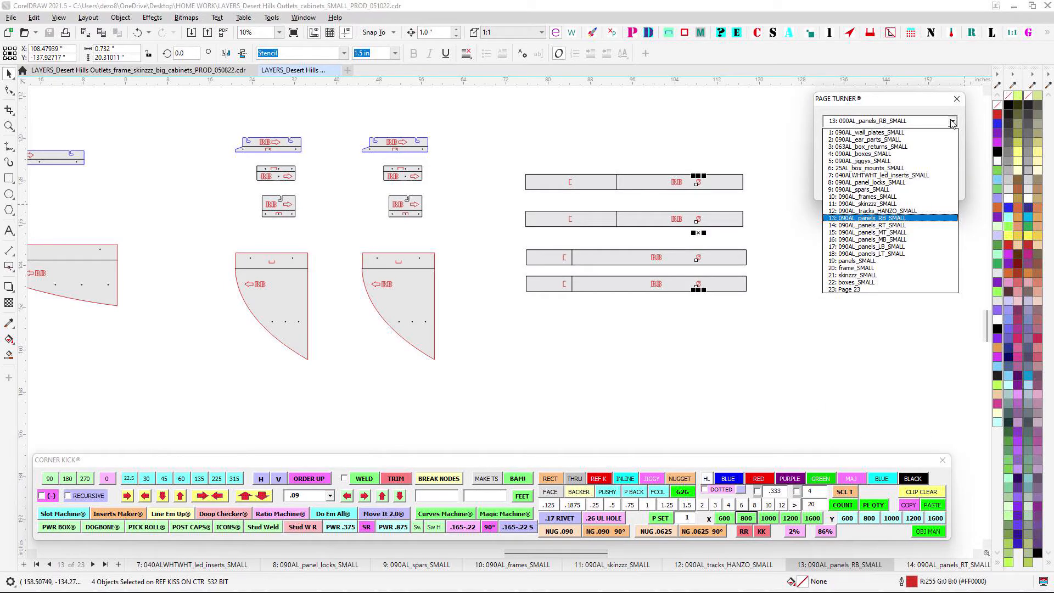
click(925, 231)
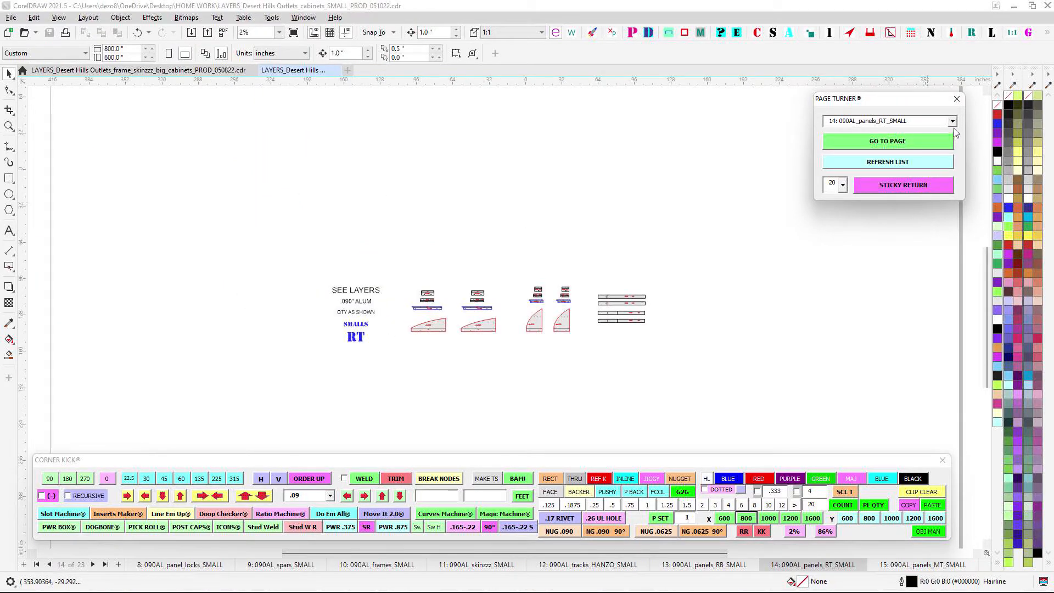
scroll(430, 331, up, 2)
scroll(151, 337, up, 1)
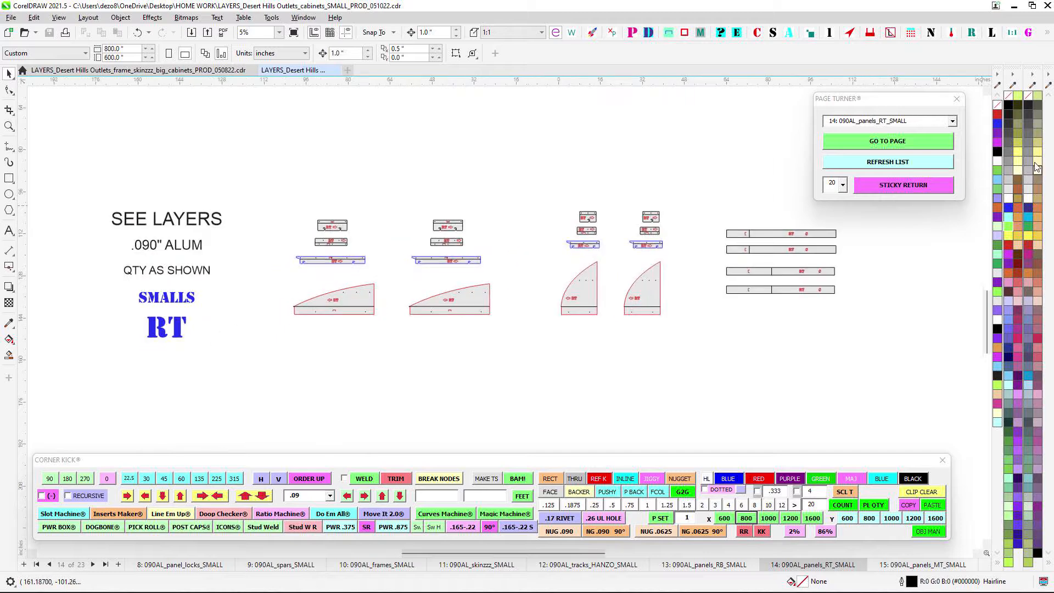
Go to the 090AL_panels_MT_SMALL page and examine the two arched MT panels with their tracks and brackets
click(952, 120)
click(925, 232)
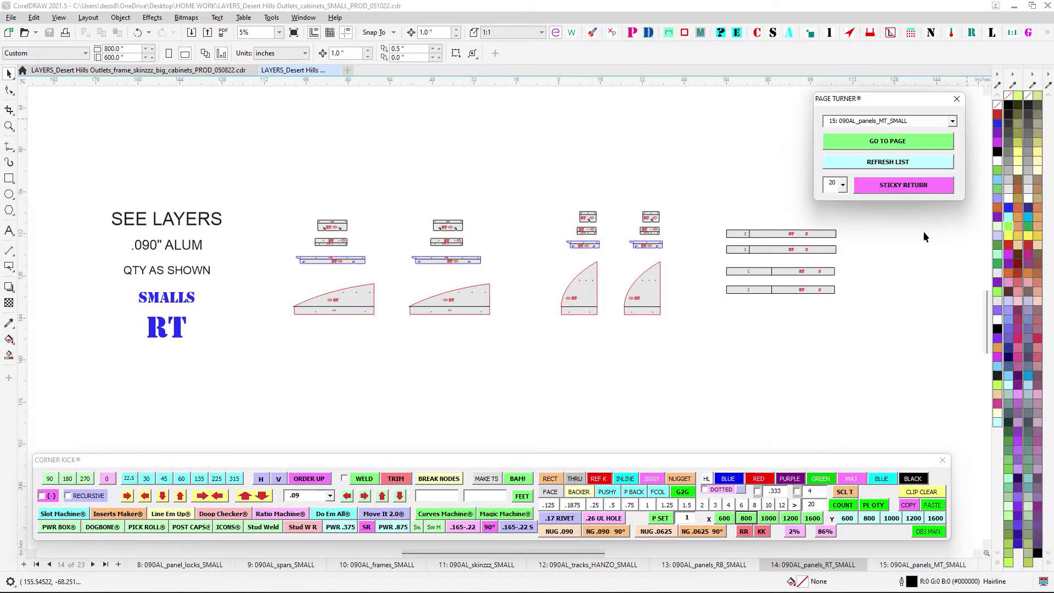
scroll(384, 343, up, 2)
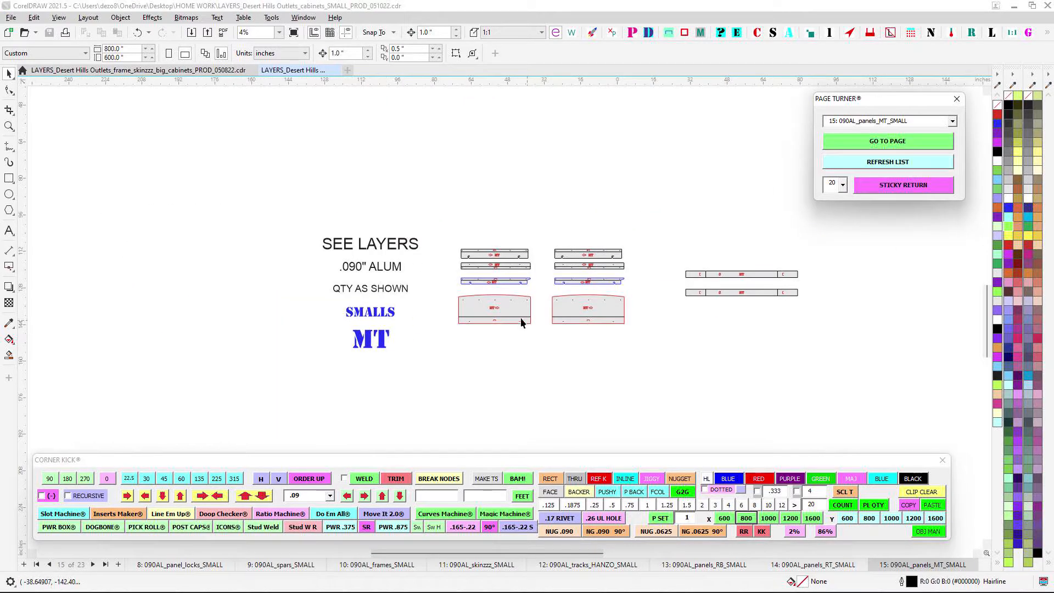
scroll(476, 310, up, 3)
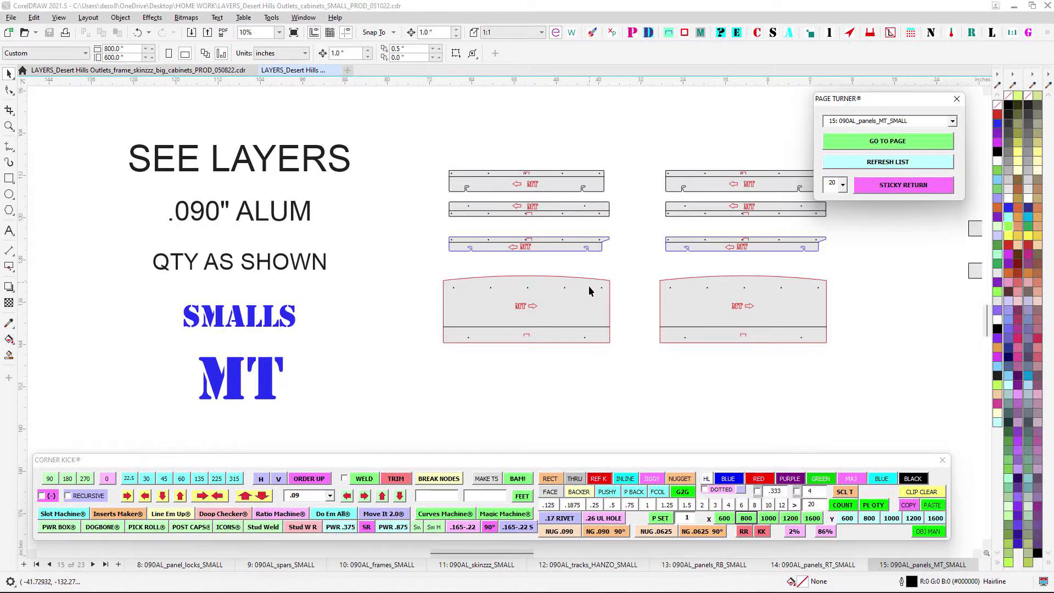
Go to the 090AL_panels_MB_SMALL page and examine the MB panels with arched cutouts and their small parts
click(953, 121)
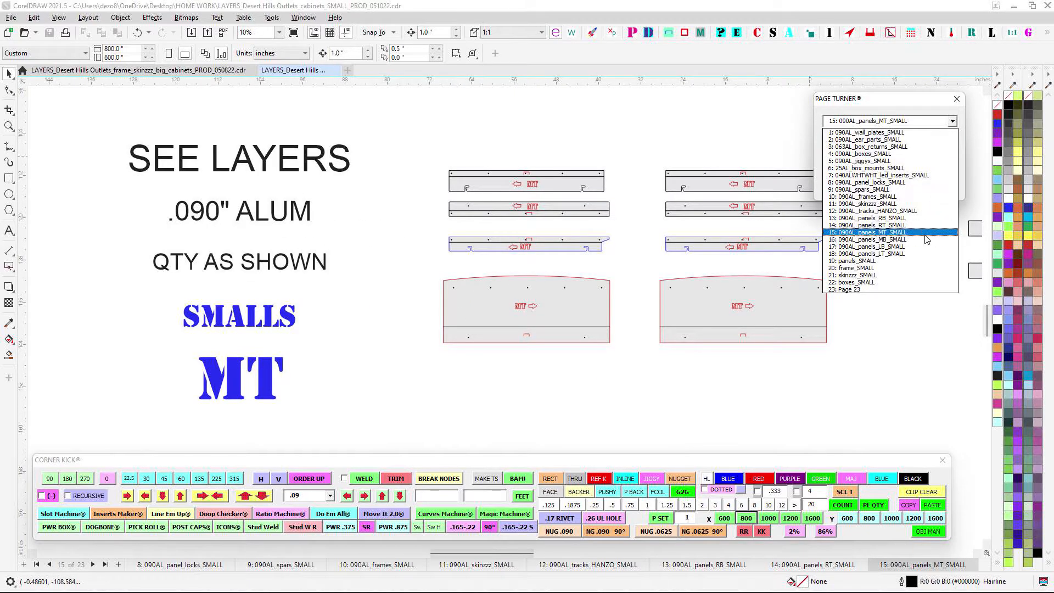
click(920, 240)
scroll(483, 305, up, 2)
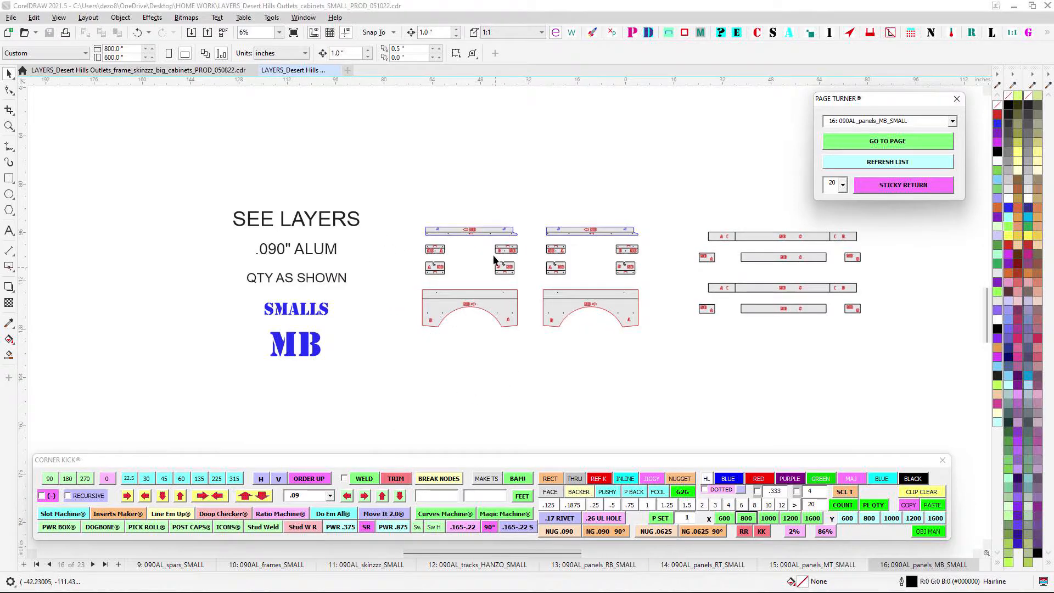
Go to the 090AL_panels_LB_SMALL page and examine the curved and tapered LB panels
click(953, 121)
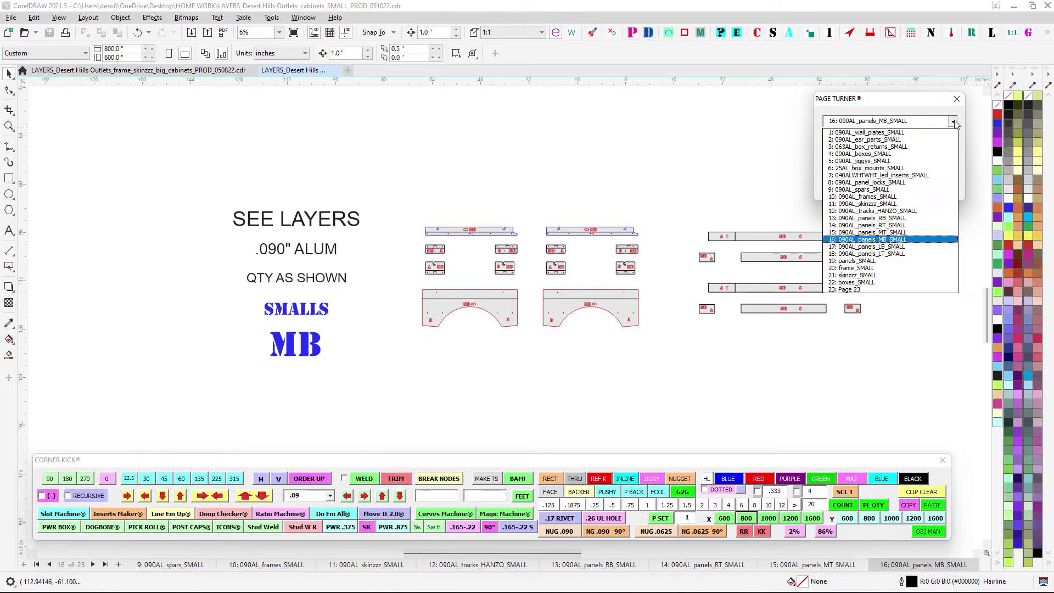
click(928, 247)
scroll(483, 324, up, 1)
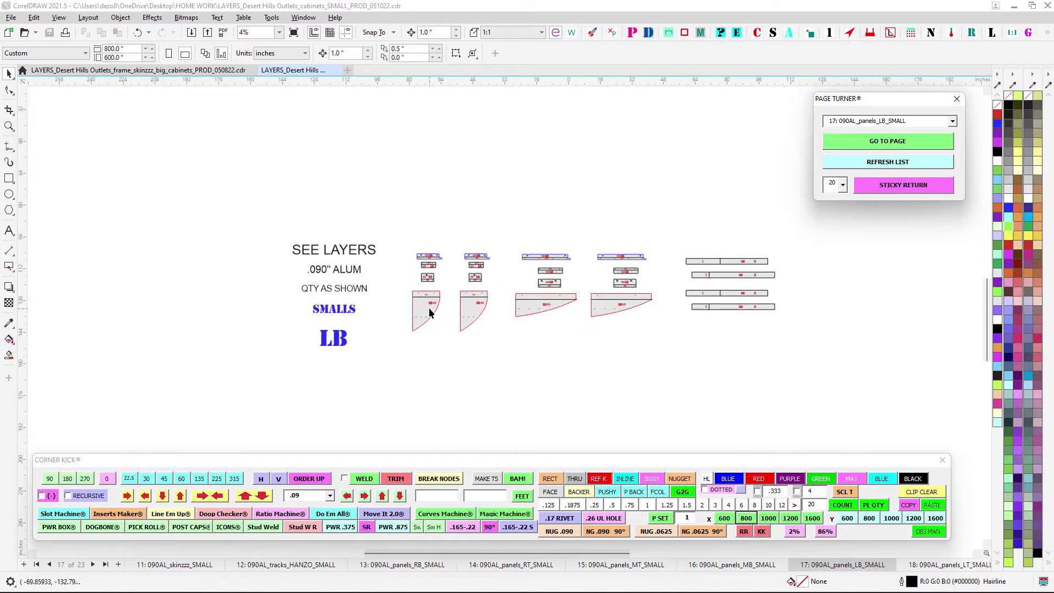
Go to the 090AL_panels_LT_SMALL page and examine the curved and tapered LT panels with their hooked tracks and brackets
click(952, 121)
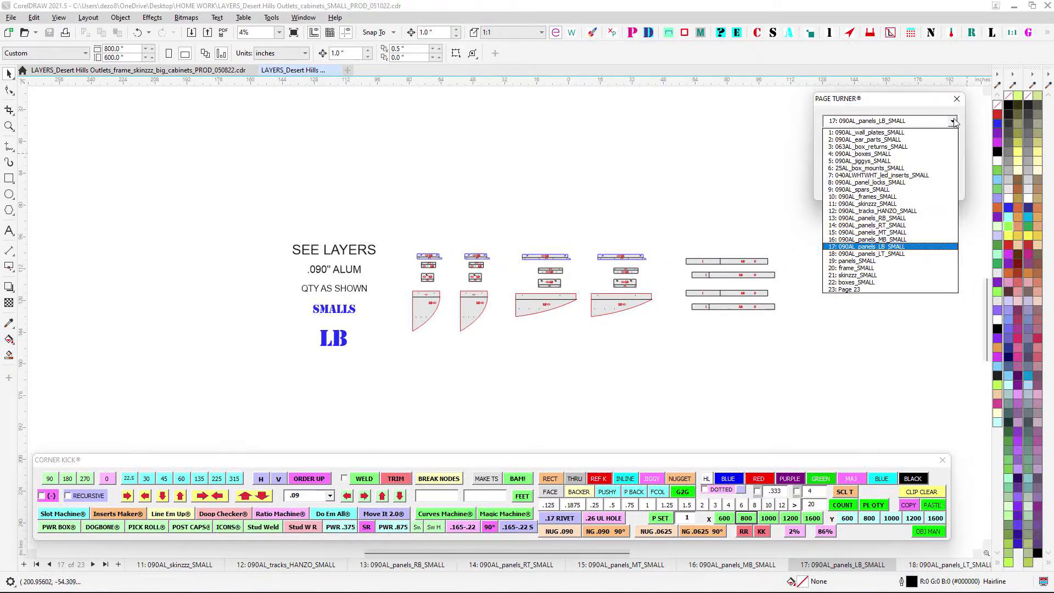
click(931, 253)
scroll(412, 243, up, 2)
scroll(637, 233, down, 1)
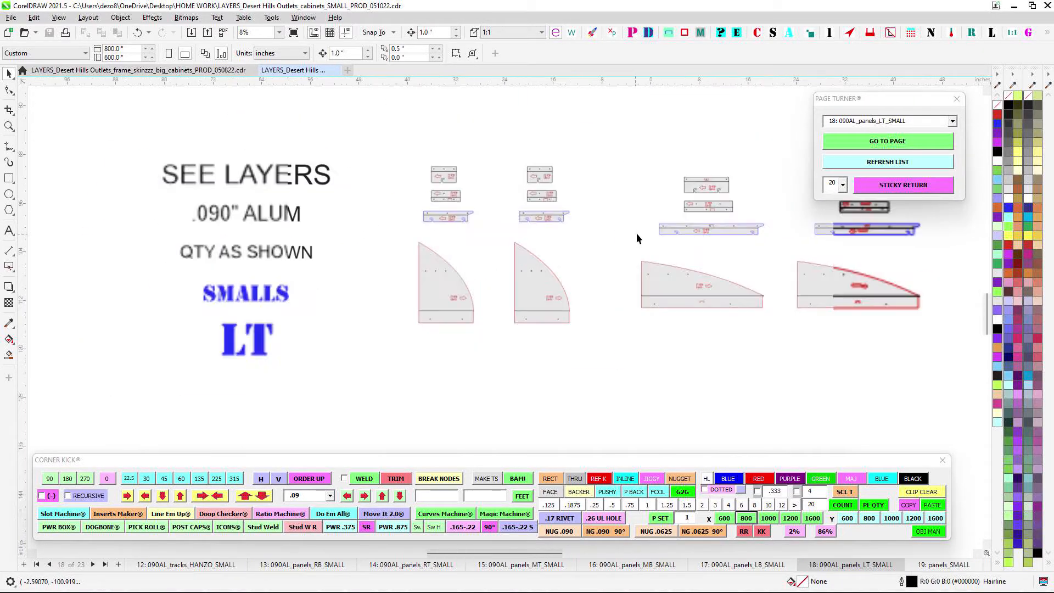
scroll(459, 168, up, 1)
scroll(680, 291, down, 1)
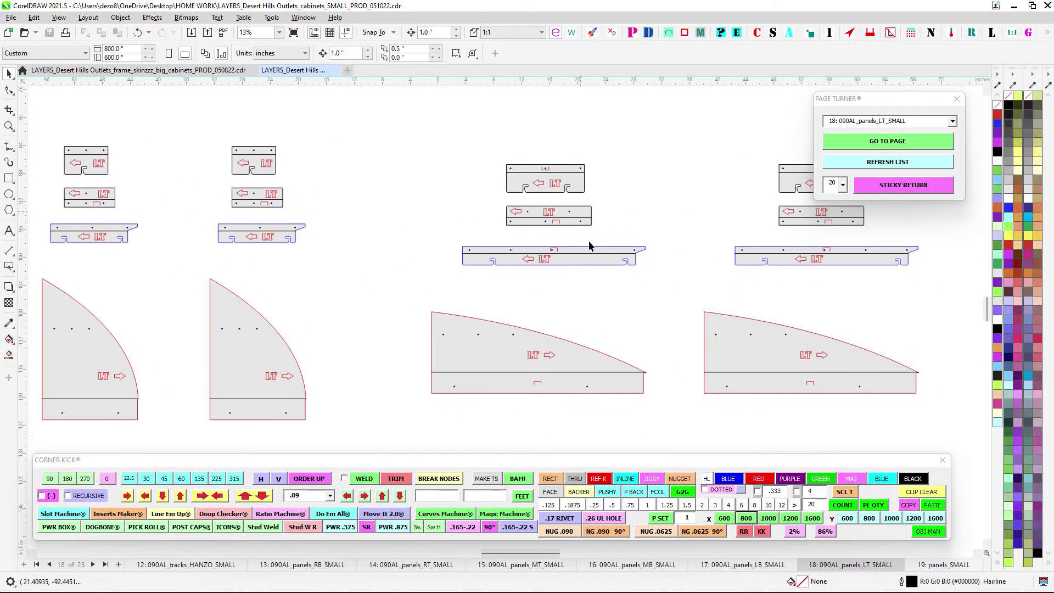
Select the S marks on the four long LT strips and examine them beside the tapered LT panels
scroll(245, 250, up, 1)
drag(753, 171, 818, 440)
scroll(467, 262, down, 1)
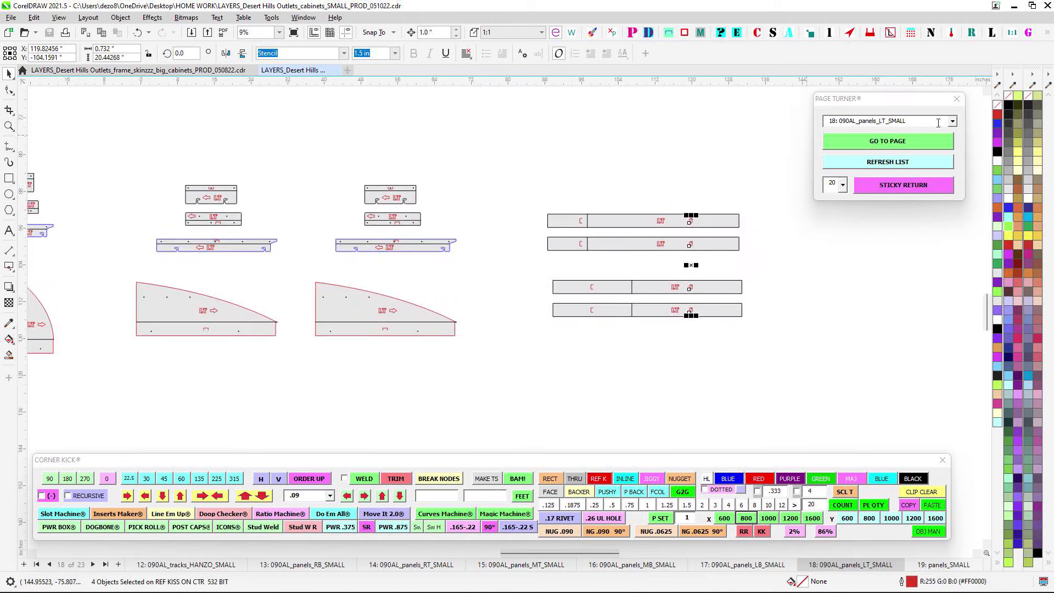
scroll(453, 243, up, 2)
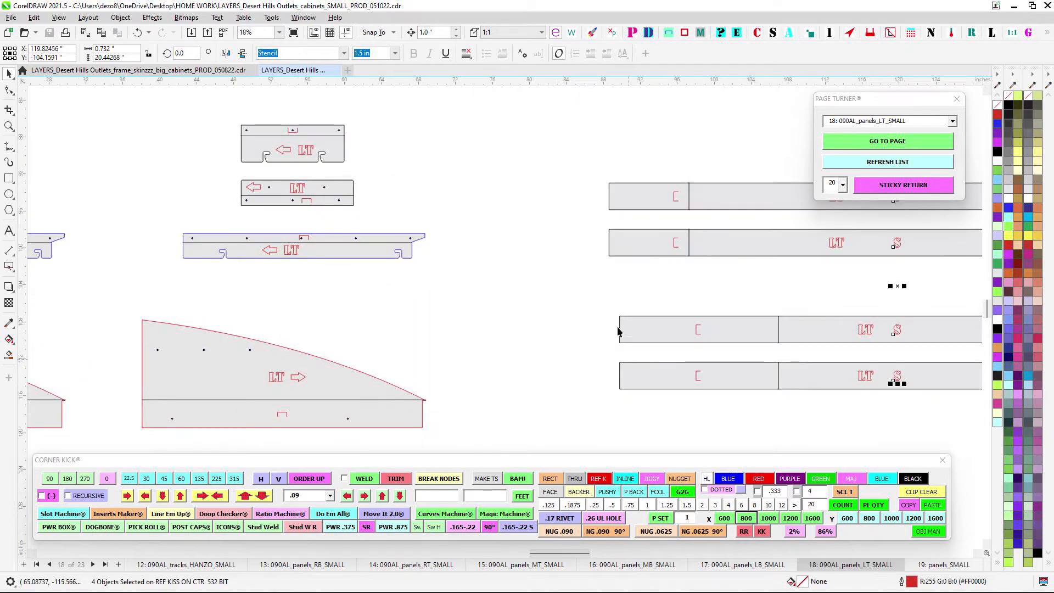
scroll(538, 327, down, 3)
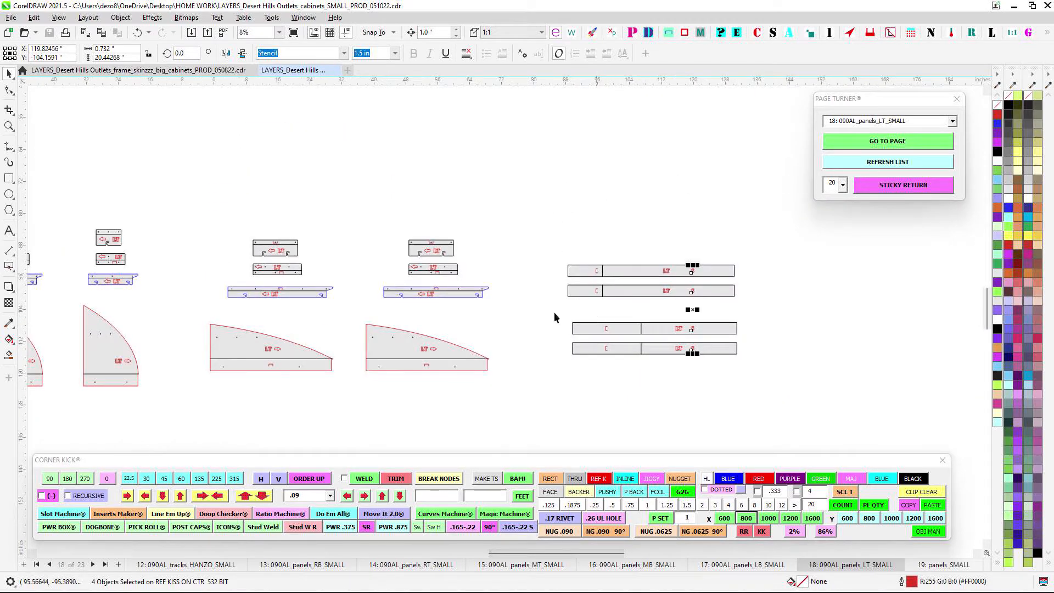
Go to the panels_SMALL page and examine how the panel groups are laid out around the oval HANZO MAIN assembly
click(952, 123)
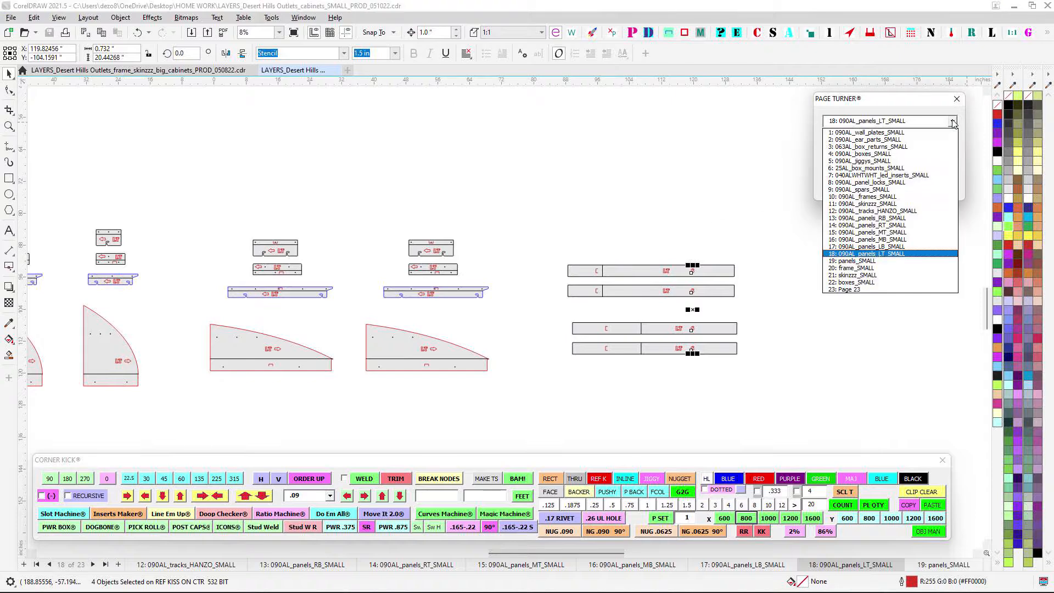
click(894, 262)
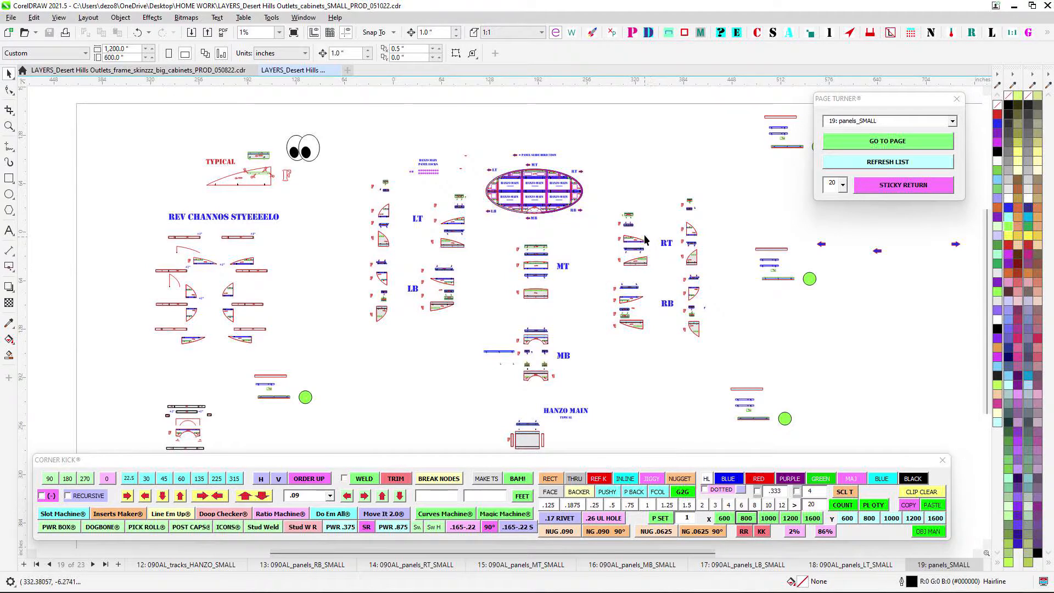
scroll(494, 228, up, 2)
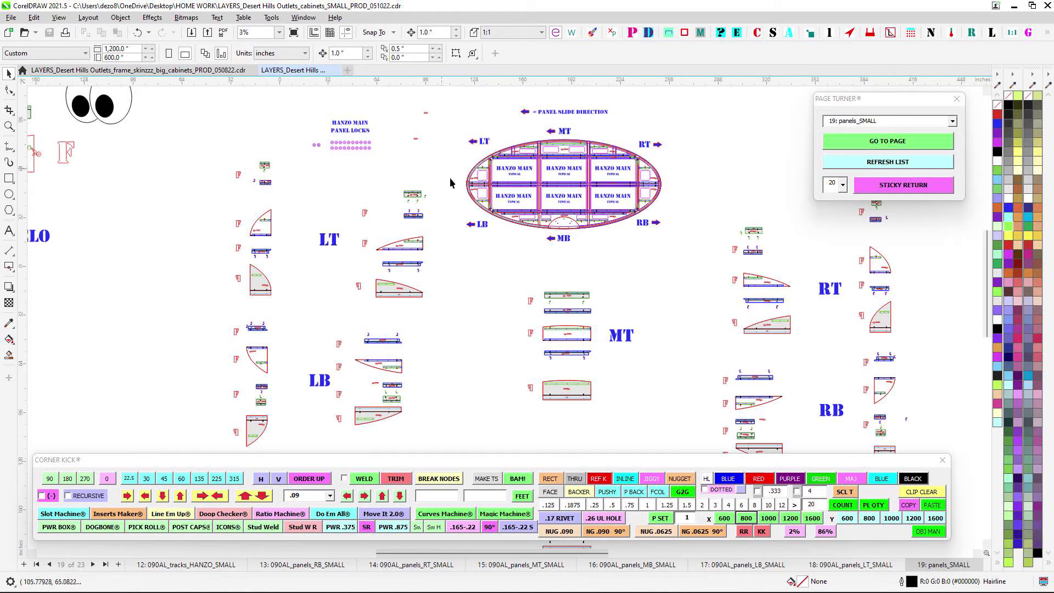
drag(500, 263, 468, 259)
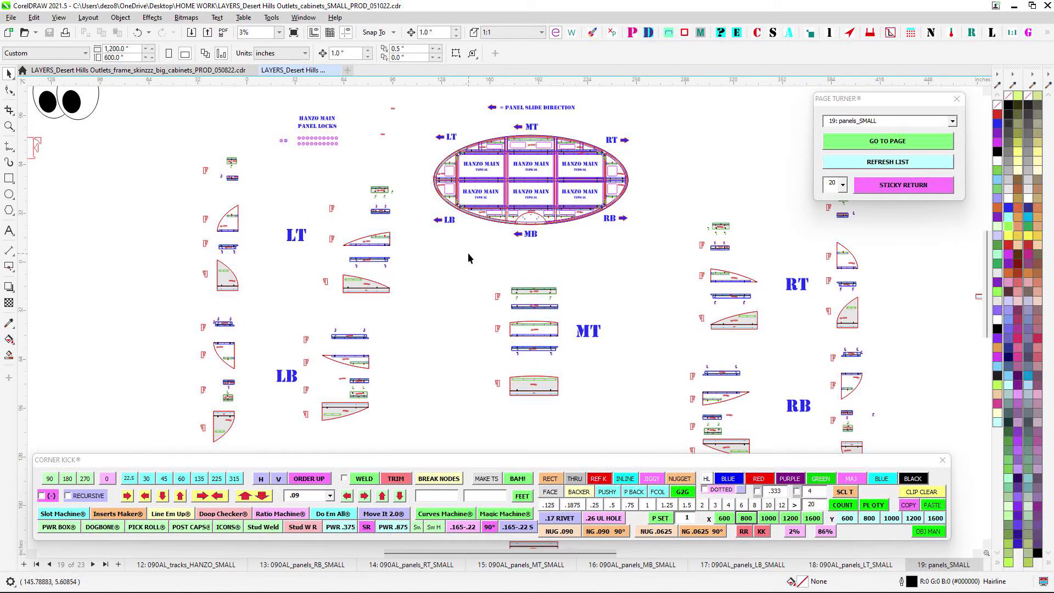
scroll(471, 255, down, 3)
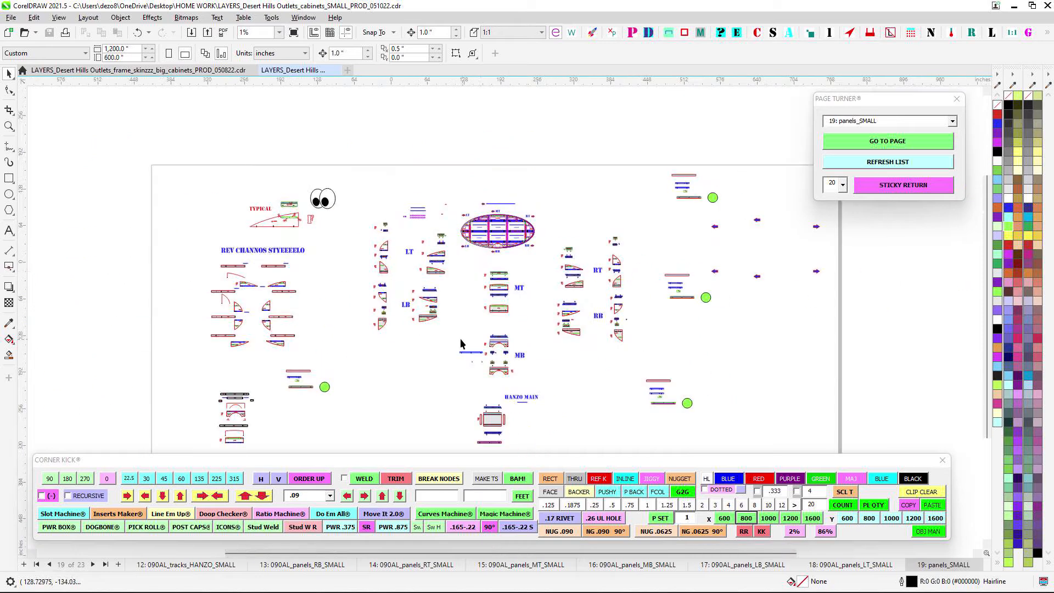
drag(472, 312, 480, 313)
scroll(473, 266, up, 4)
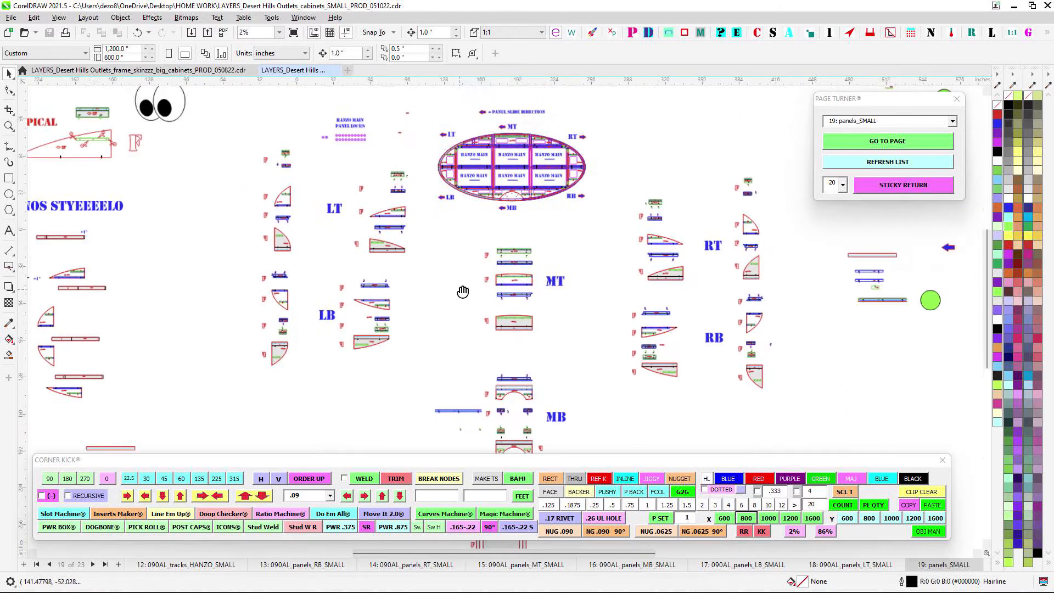
Examine the LT and LB panel groups with their tracks and brackets on the panels_SMALL page
drag(380, 198, 410, 209)
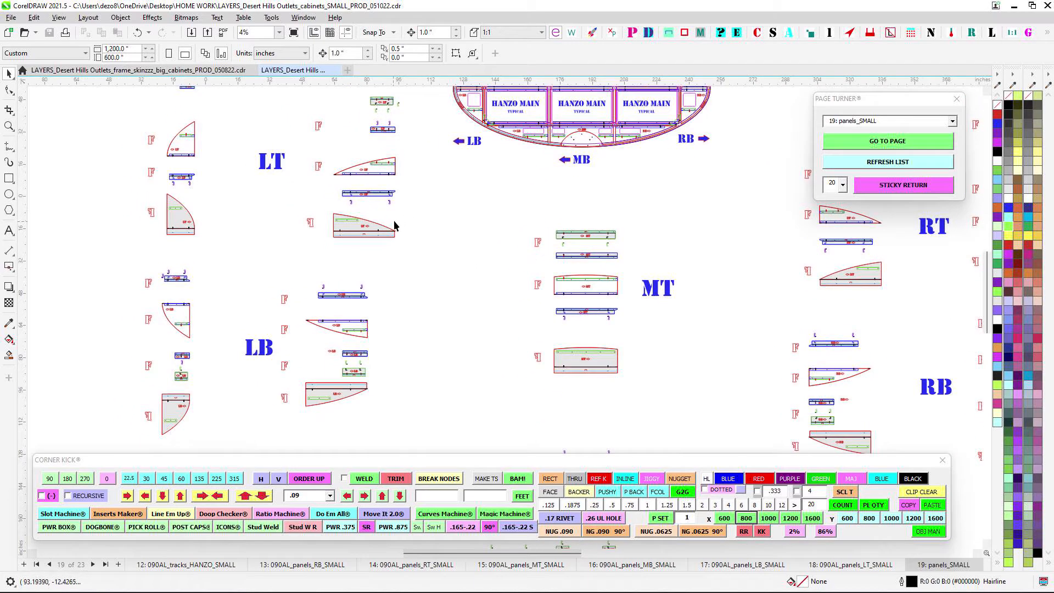
drag(261, 267, 633, 258)
scroll(441, 296, down, 1)
drag(442, 295, 428, 260)
scroll(320, 223, up, 3)
scroll(496, 257, down, 3)
scroll(544, 259, up, 2)
scroll(561, 260, down, 2)
scroll(574, 264, down, 3)
Examine the oval assembly's LT and LB corners, HANZO MAIN panels and panel slide direction arrows
drag(566, 273, 440, 303)
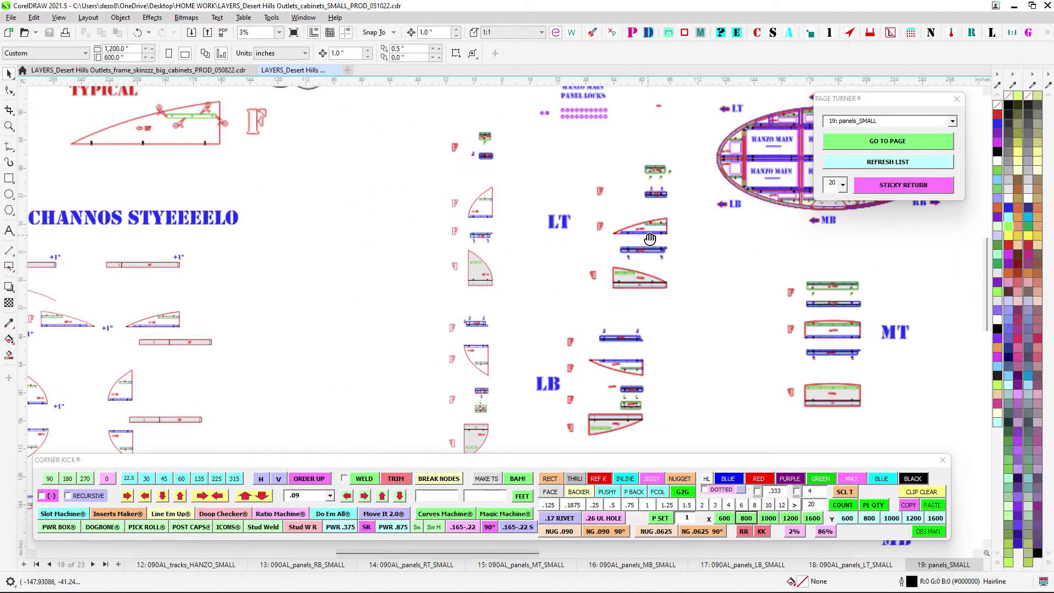
drag(651, 240, 439, 321)
scroll(552, 199, up, 2)
scroll(555, 186, up, 2)
drag(571, 170, 483, 202)
scroll(581, 165, up, 1)
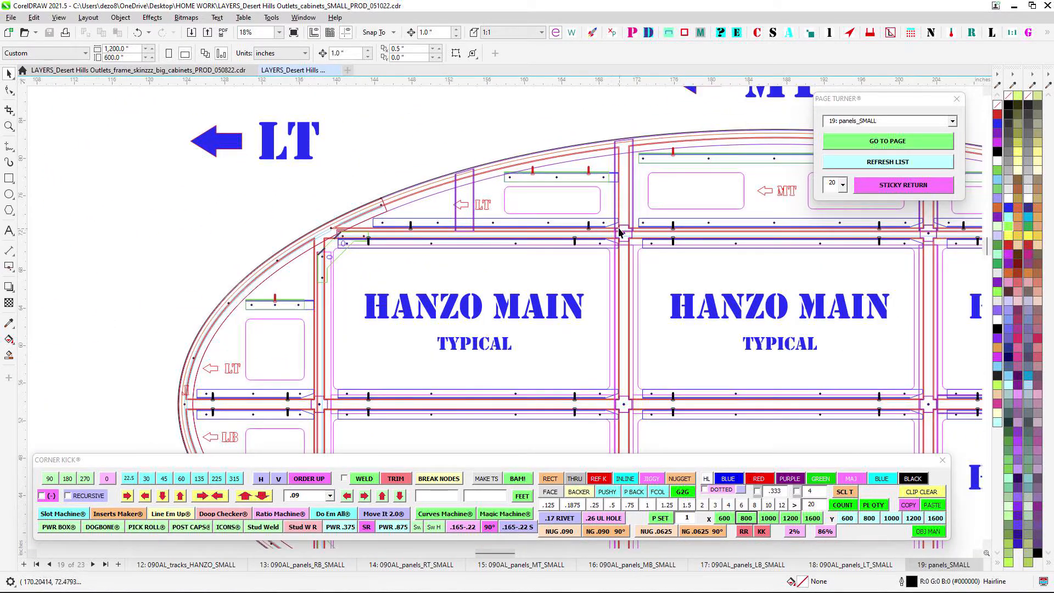
drag(408, 275, 529, 209)
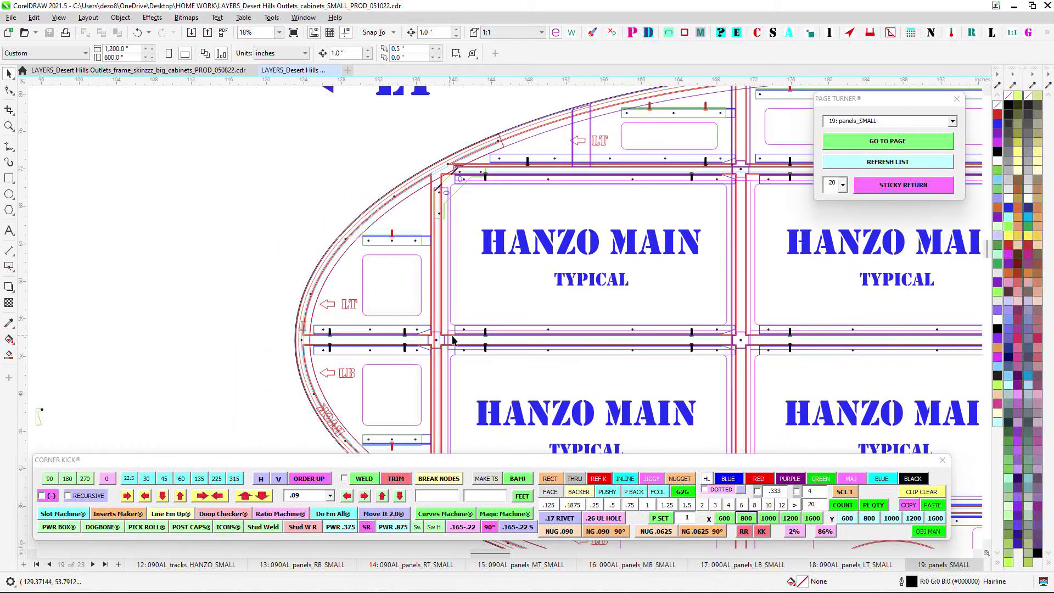
scroll(428, 230, down, 2)
drag(788, 234, 576, 242)
scroll(586, 241, up, 2)
scroll(680, 316, down, 2)
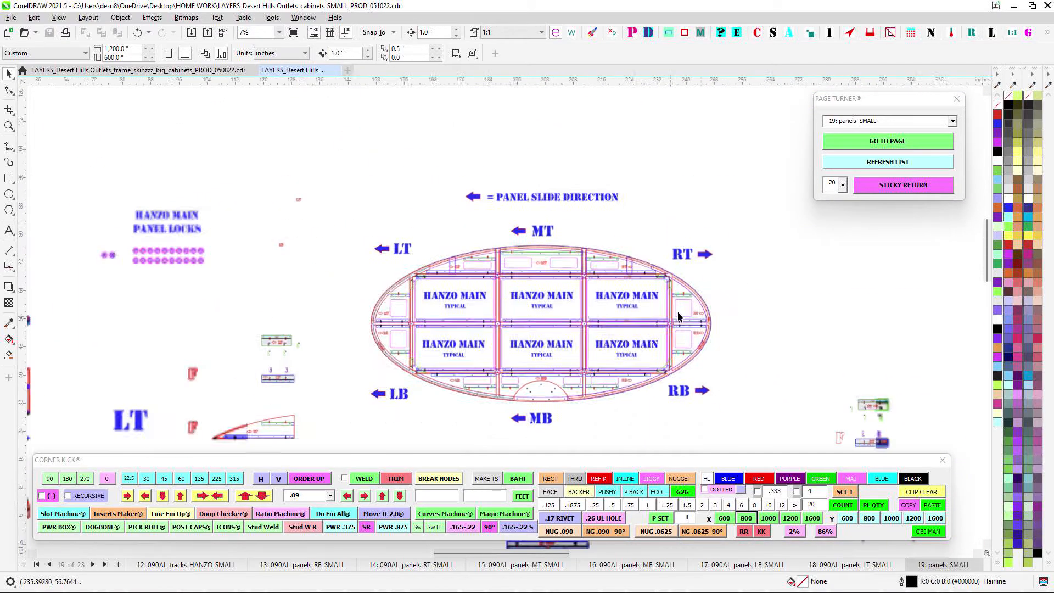
Examine the REV CHANNOS STYEEEELO group of curved panels and +1" strips
drag(343, 313, 783, 250)
drag(548, 327, 629, 120)
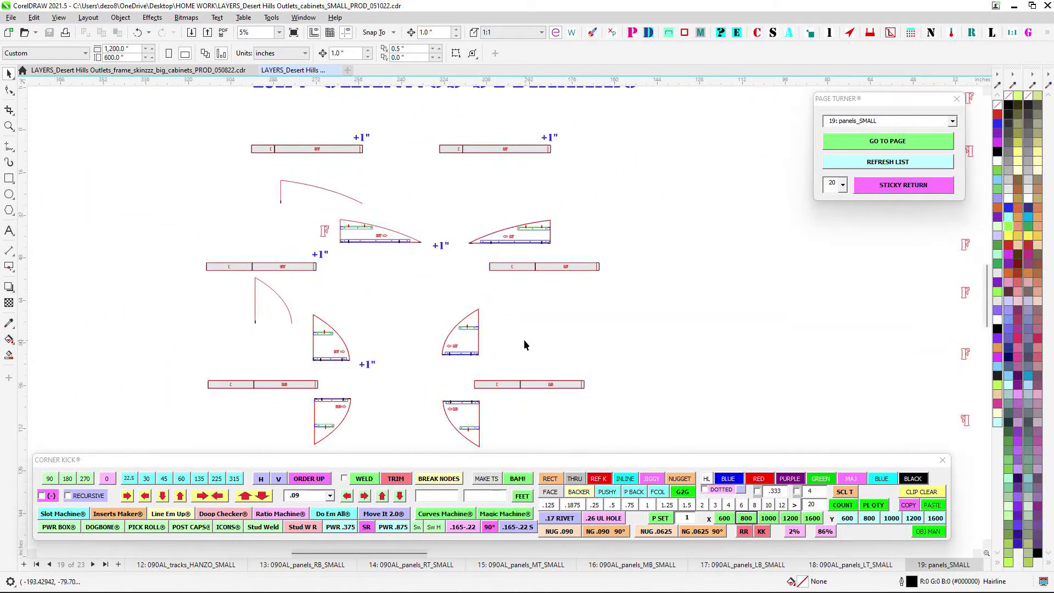
drag(524, 340, 500, 289)
scroll(501, 289, down, 2)
Examine the shaded LT panels up close, comparing the flanges and holes of the short curved and long tapered versions
drag(605, 316, 387, 374)
scroll(571, 236, up, 8)
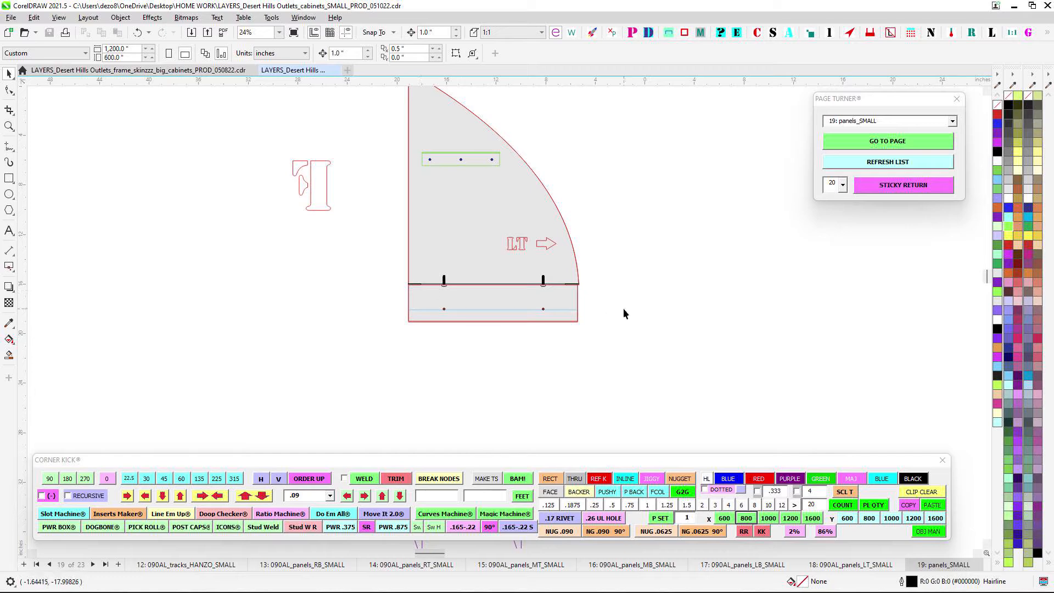
scroll(624, 312, down, 6)
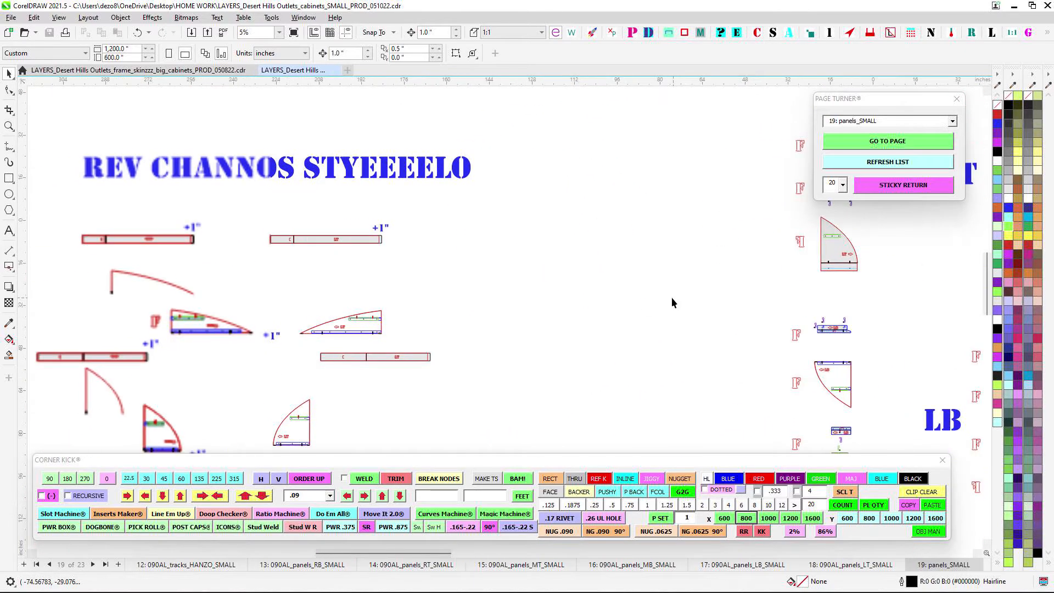
drag(537, 305, 287, 324)
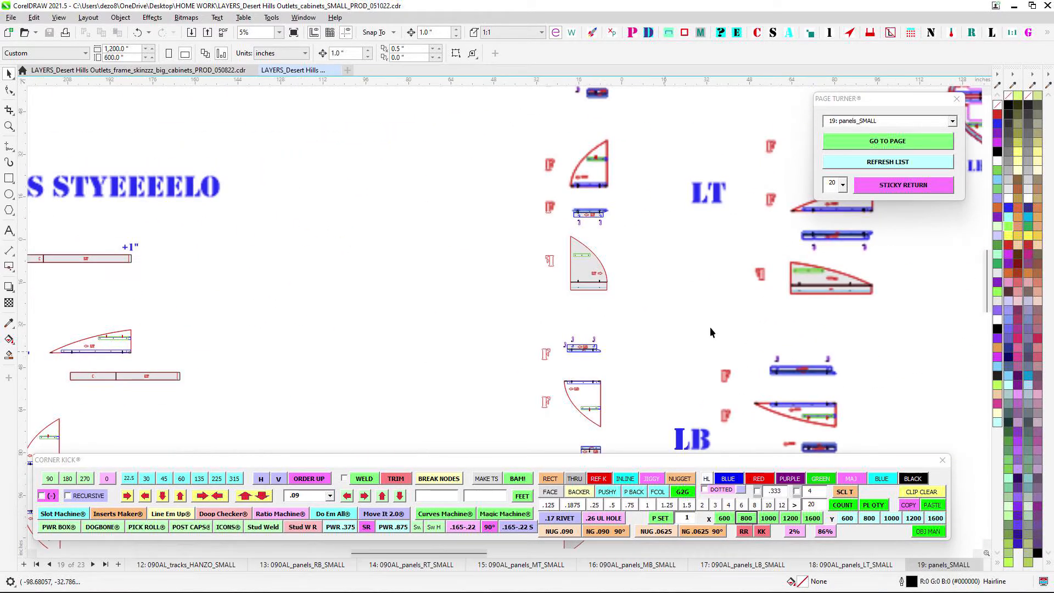
drag(720, 351, 667, 194)
scroll(640, 206, up, 5)
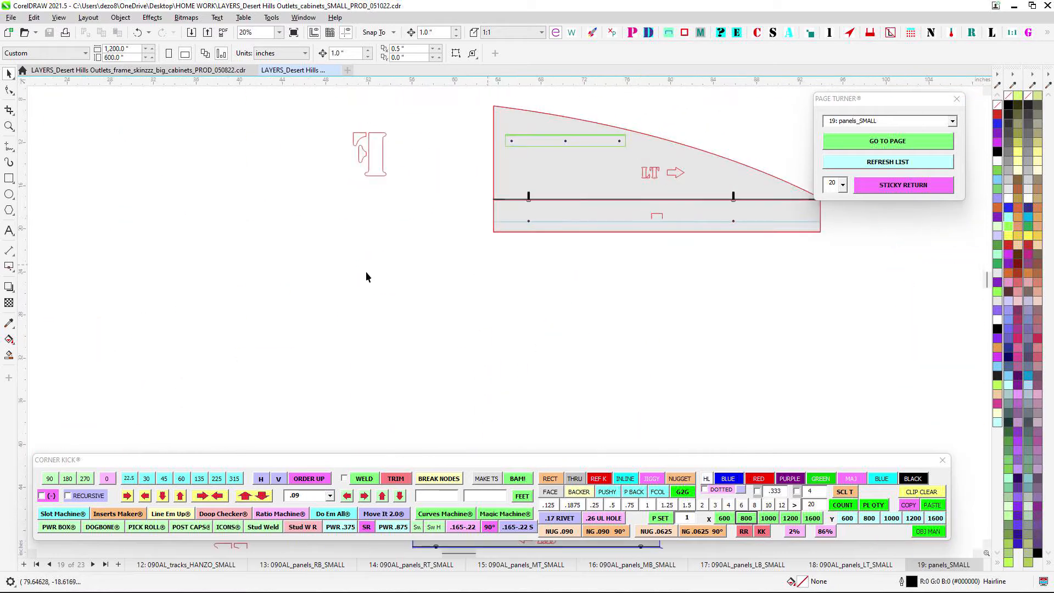
drag(365, 271, 855, 351)
drag(273, 290, 409, 279)
scroll(305, 263, up, 4)
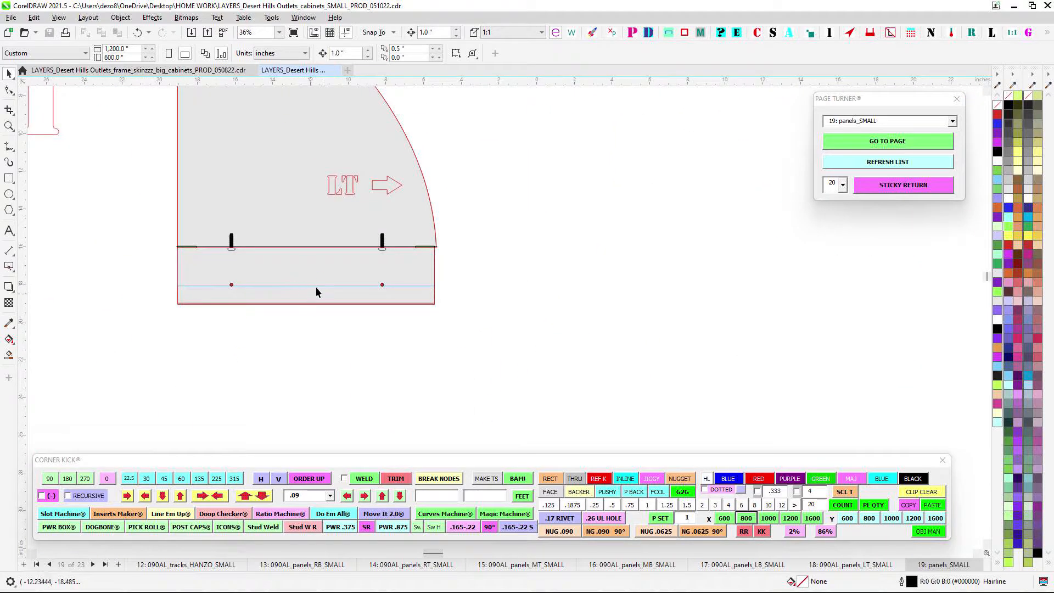
Examine the shaded LB panels up close, including the long tapered panel's flange, slots and bracket outline
scroll(360, 308, down, 5)
drag(388, 329, 398, 168)
drag(387, 303, 427, 170)
drag(434, 331, 462, 234)
scroll(427, 277, up, 3)
drag(838, 286, 329, 307)
scroll(615, 275, up, 2)
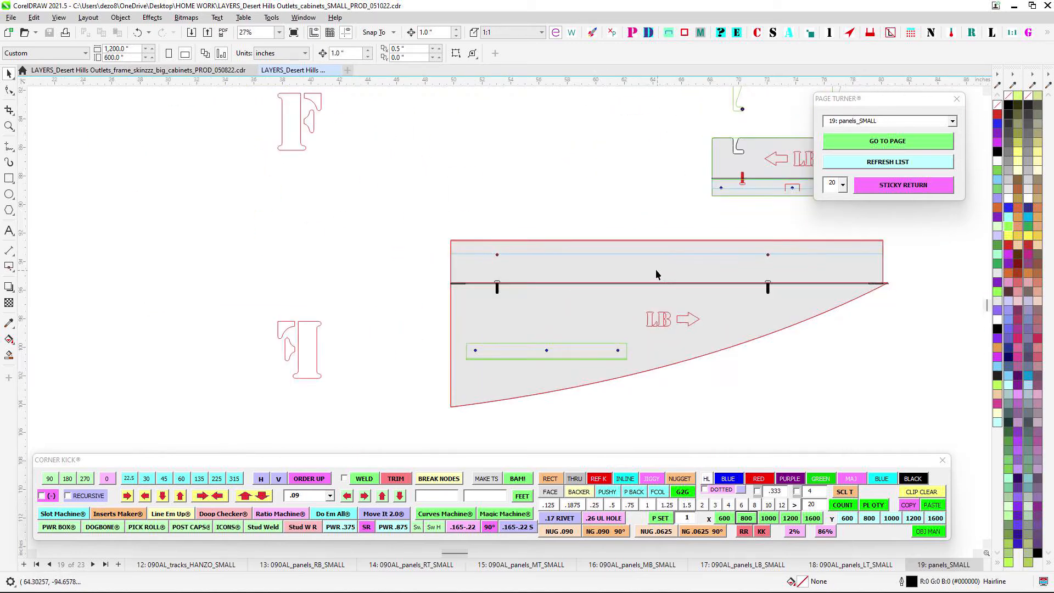
scroll(657, 273, down, 3)
scroll(679, 261, up, 2)
scroll(681, 250, down, 3)
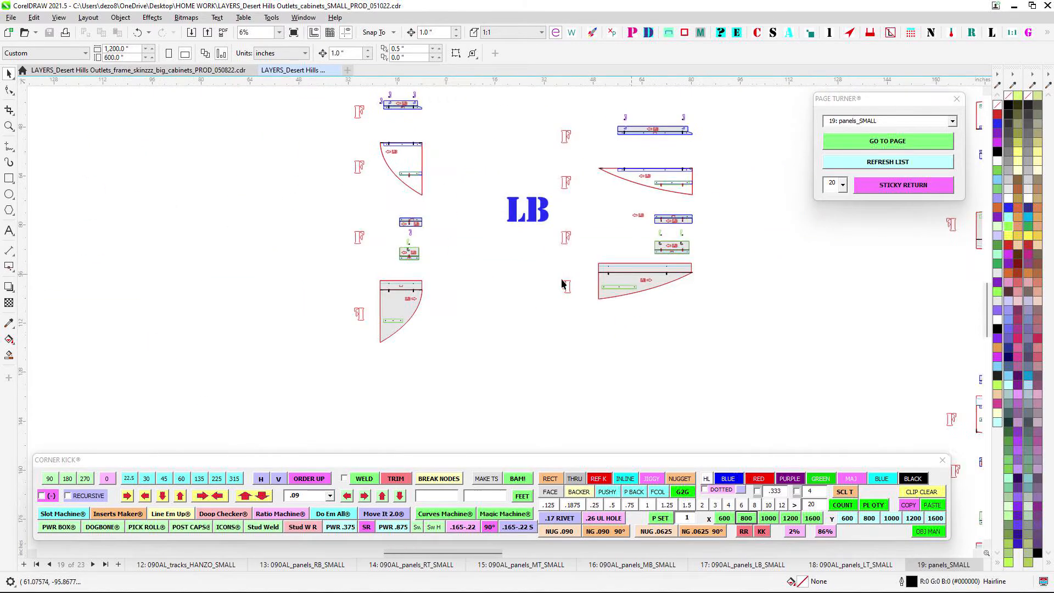
Examine the tapered LT and RT panels and their C-marked strips in the +1" group
drag(564, 286, 759, 305)
scroll(569, 289, down, 1)
drag(398, 290, 532, 290)
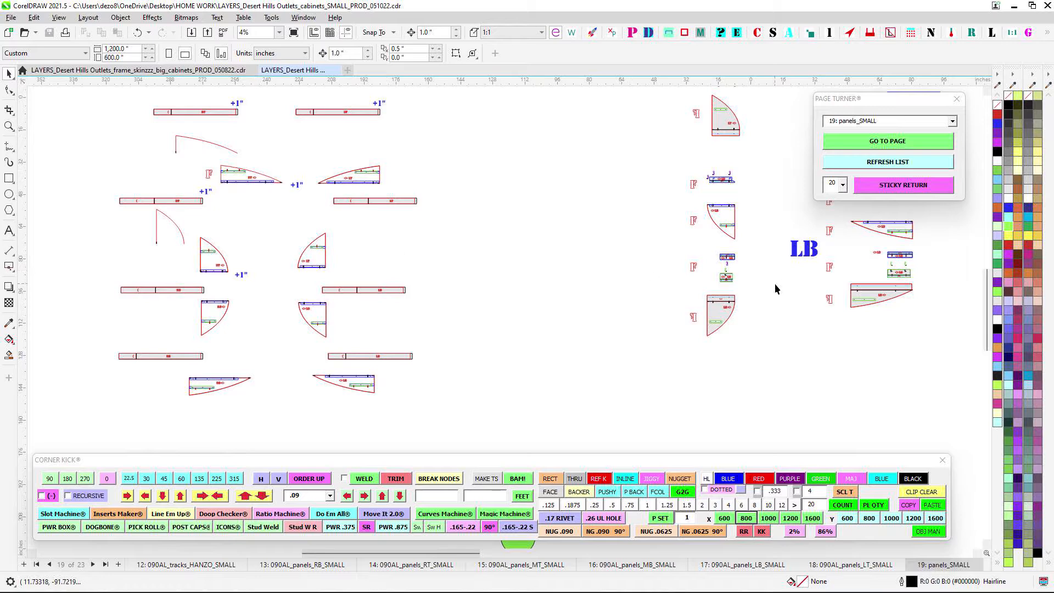
scroll(346, 242, up, 5)
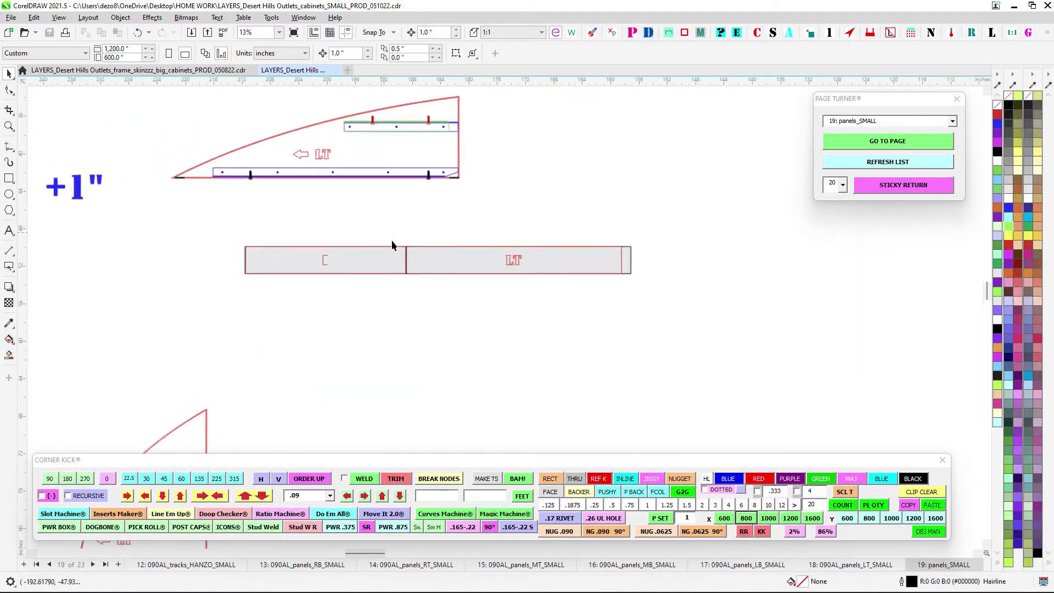
drag(454, 111, 483, 172)
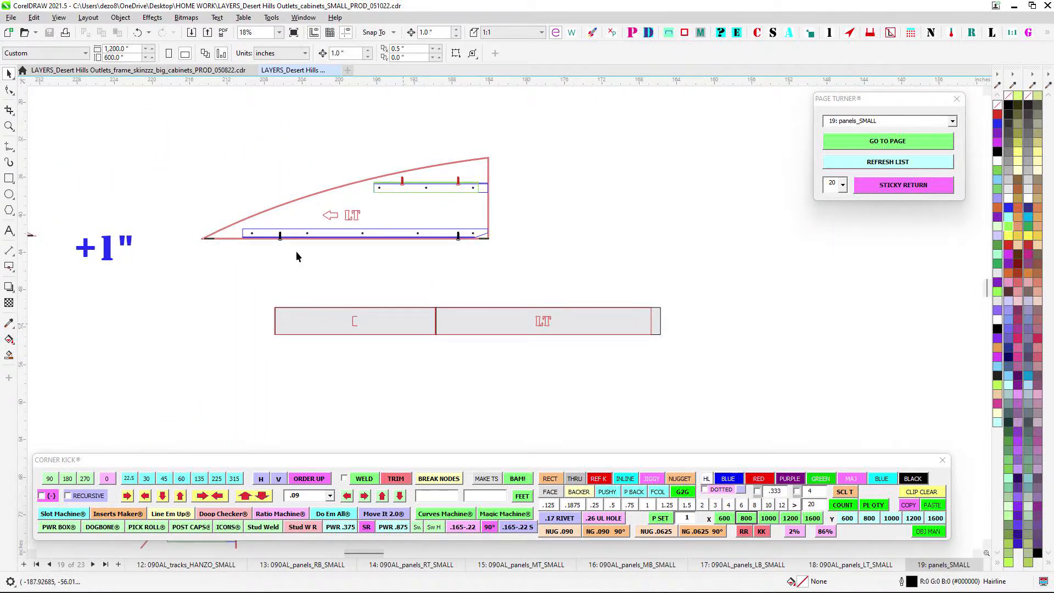
scroll(208, 248, down, 2)
drag(203, 256, 392, 281)
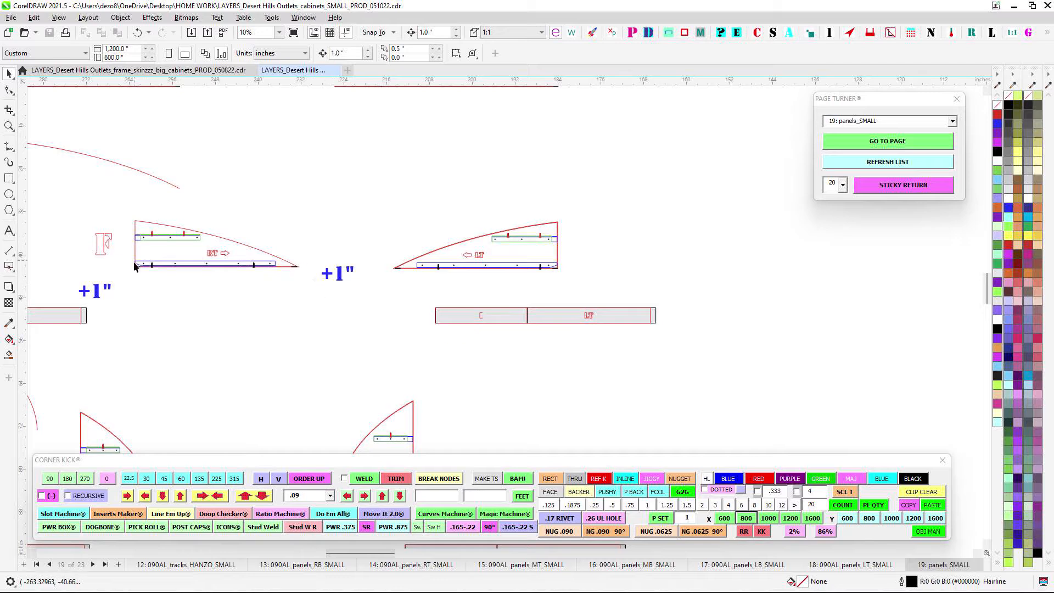
scroll(158, 304, down, 2)
drag(255, 236, 444, 156)
Examine the lower curved panels of the +1" group, including the long tapered LB panel and its strip
drag(482, 366, 473, 186)
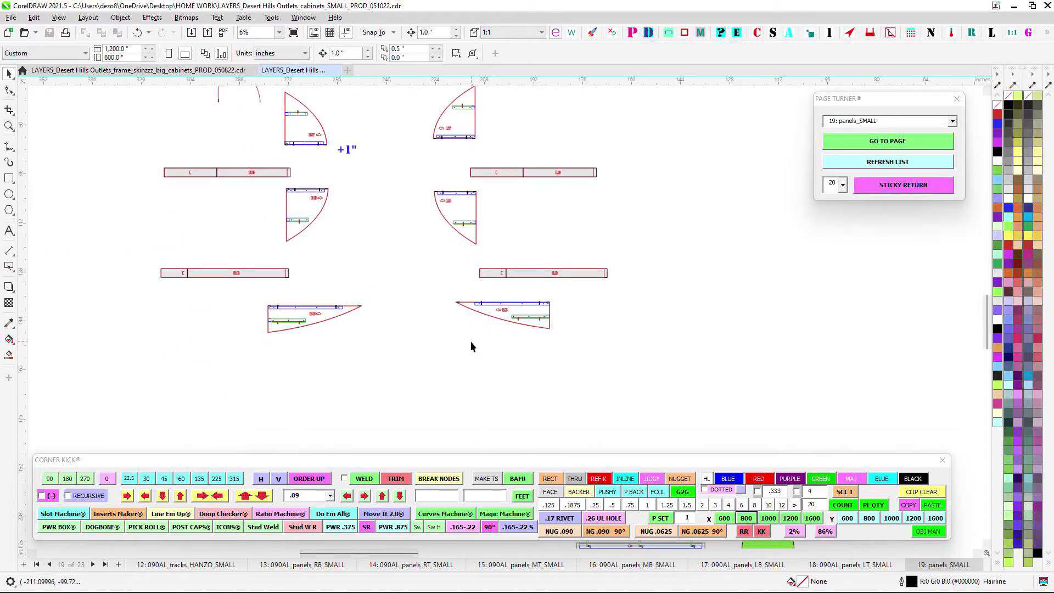
scroll(458, 305, up, 3)
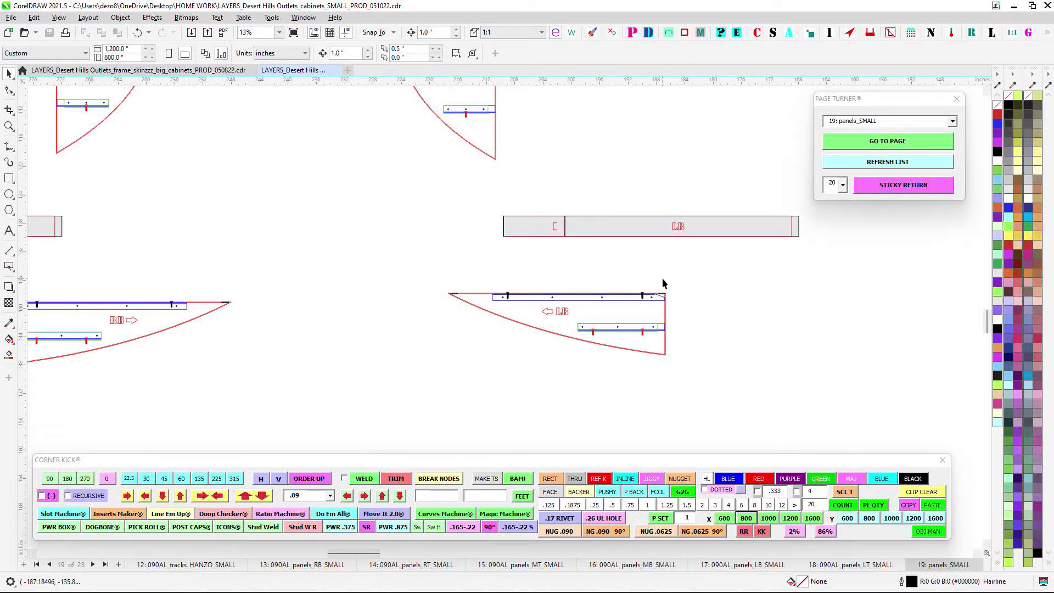
scroll(592, 346, down, 1)
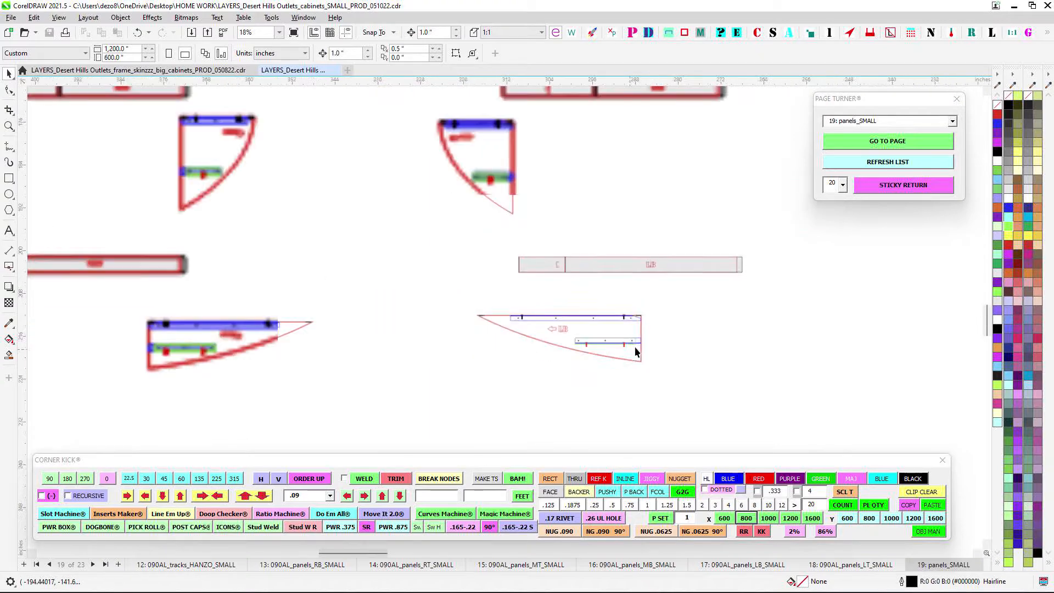
scroll(535, 319, down, 2)
drag(518, 127, 496, 258)
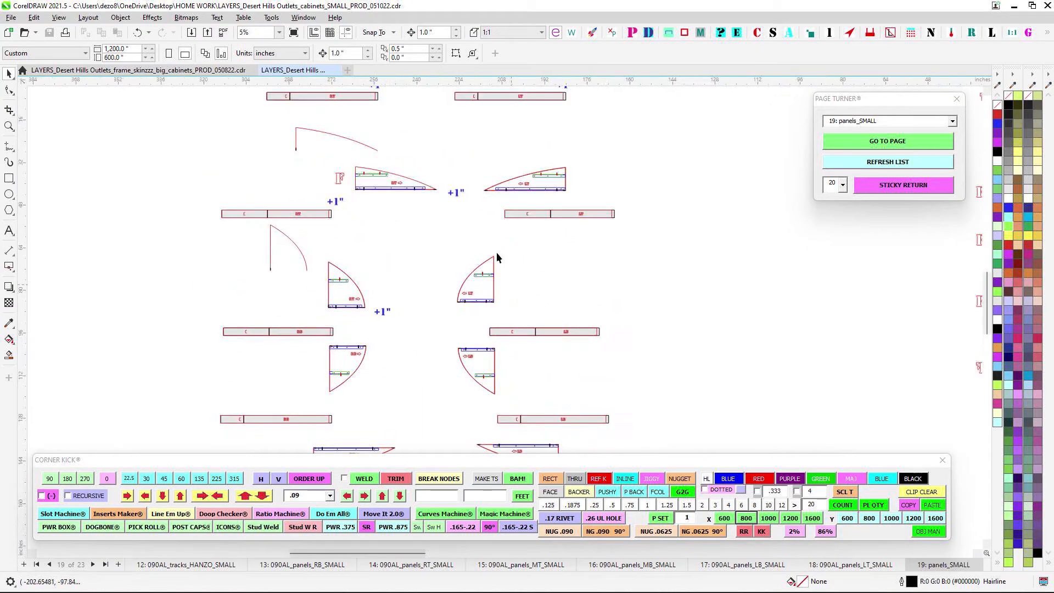
Inspect the RT panel's upper flange in the oval assembly and select its red screws one after the other
scroll(462, 206, down, 2)
drag(624, 101, 113, 251)
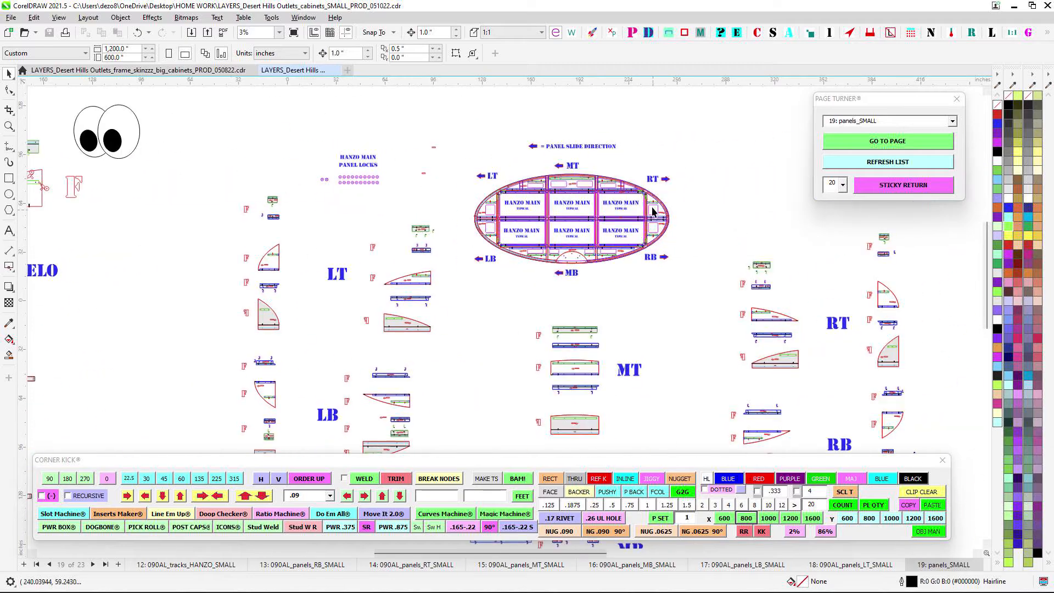
scroll(650, 206, up, 11)
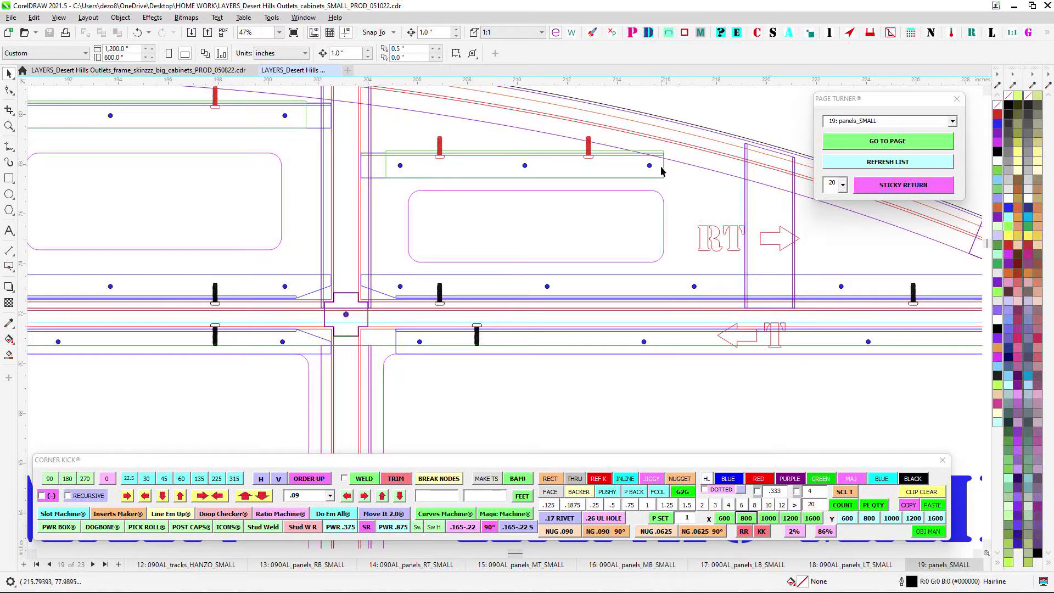
drag(431, 127, 478, 180)
drag(572, 126, 606, 184)
scroll(609, 190, down, 3)
scroll(442, 264, up, 5)
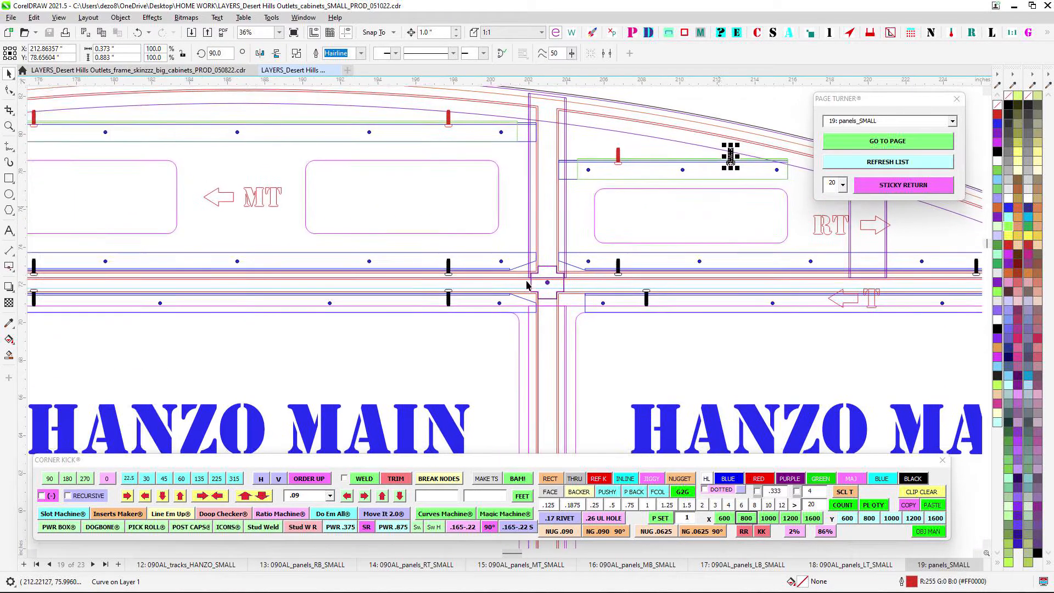
Select the black screws above and below the joint between the MT and HANZO MAIN panels
scroll(444, 240, down, 3)
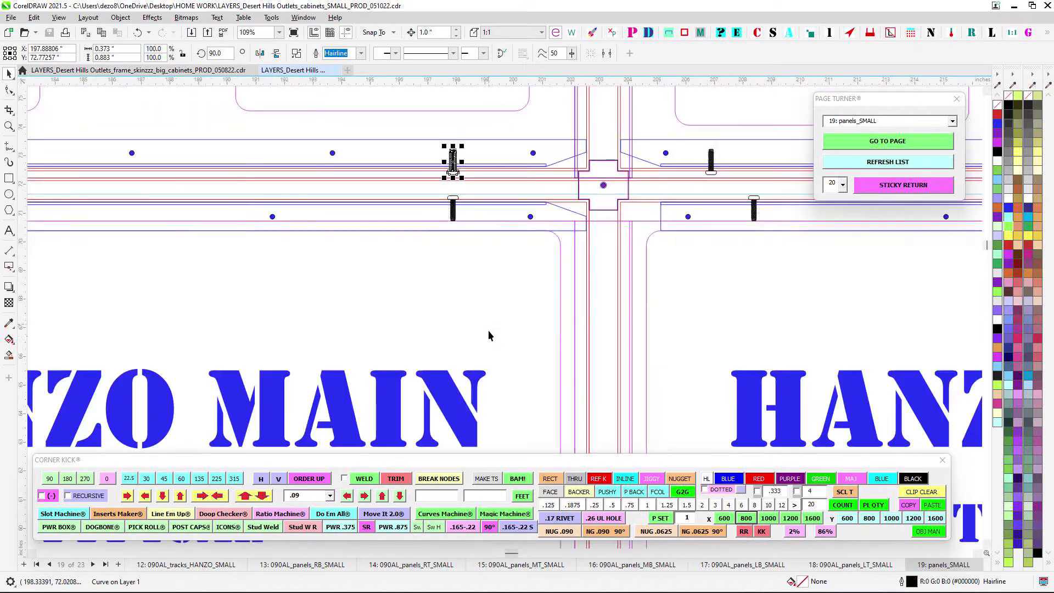
click(453, 208)
scroll(469, 246, down, 8)
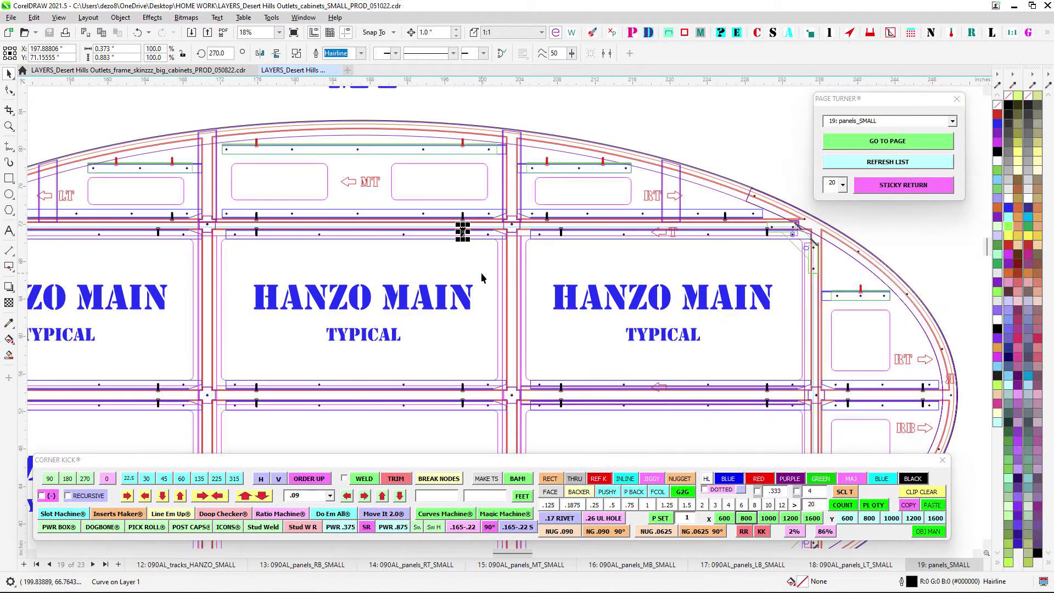
Examine the MT panel's upper flange and red screws against the curved frame lines
scroll(308, 206, up, 4)
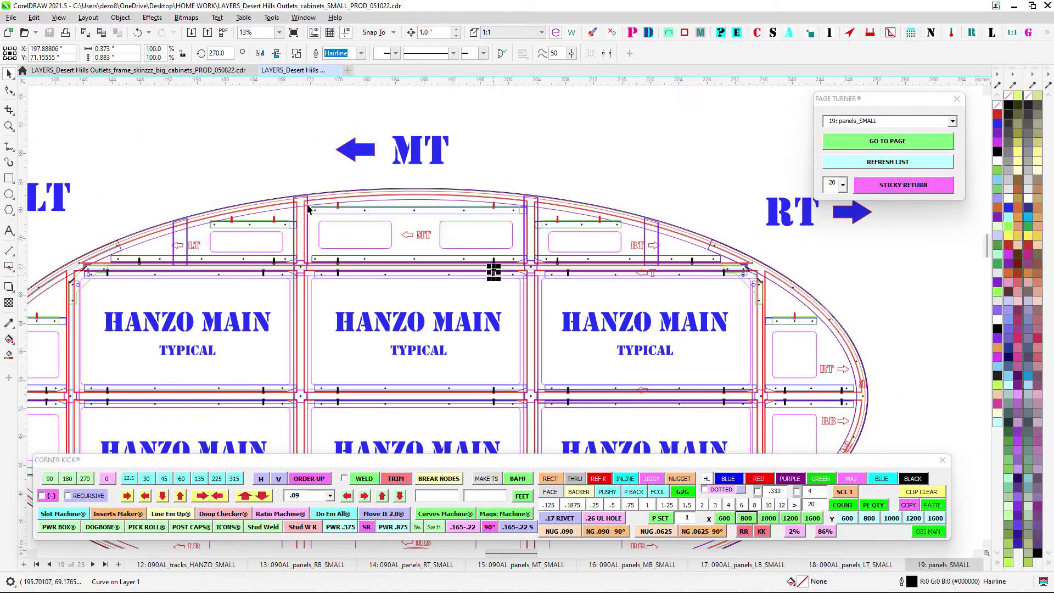
scroll(317, 192, up, 2)
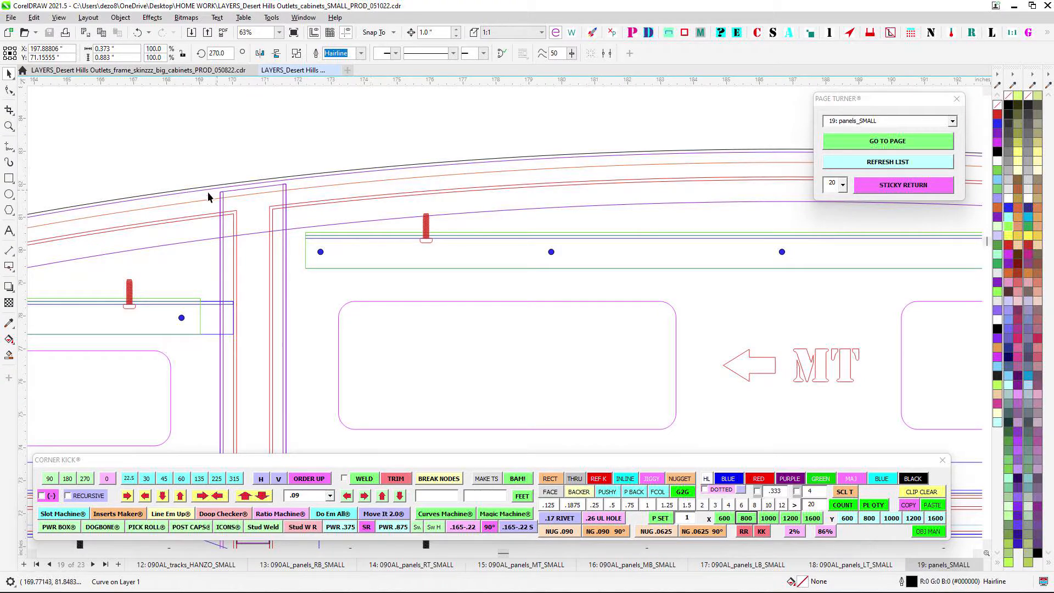
scroll(346, 200, up, 2)
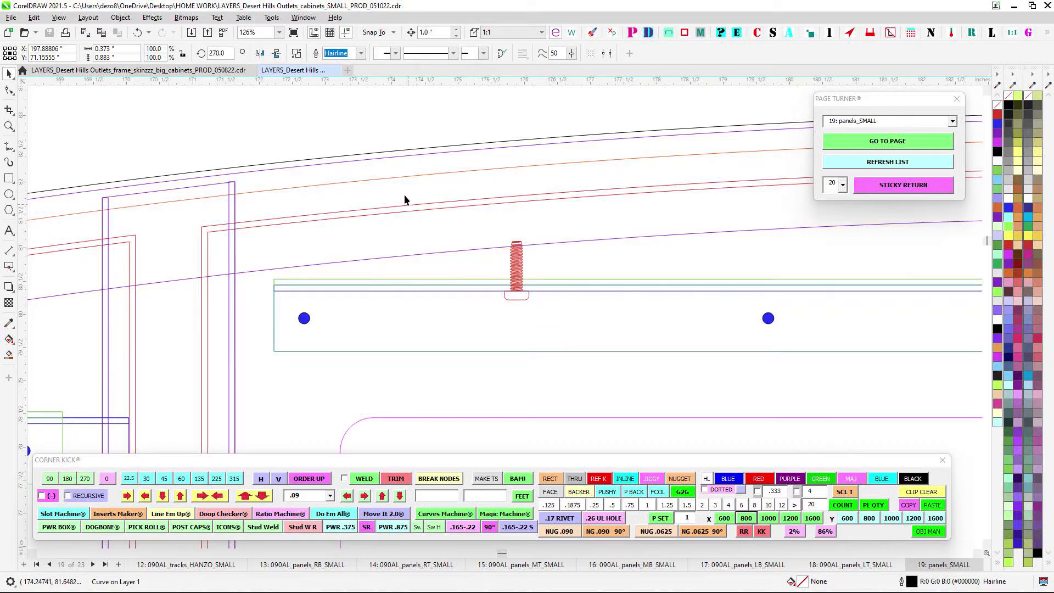
scroll(402, 199, down, 3)
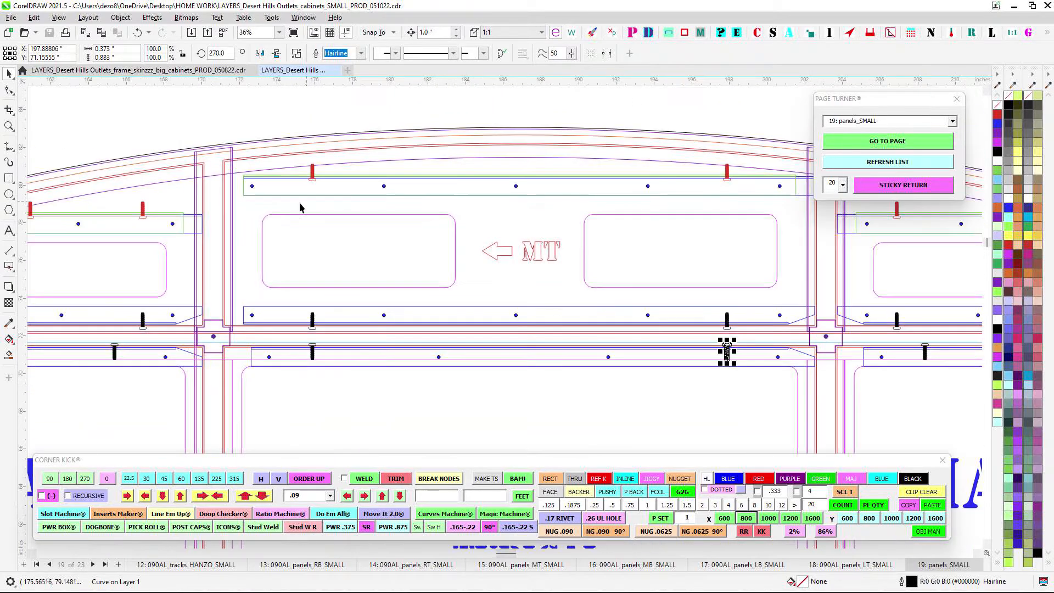
scroll(308, 243, down, 2)
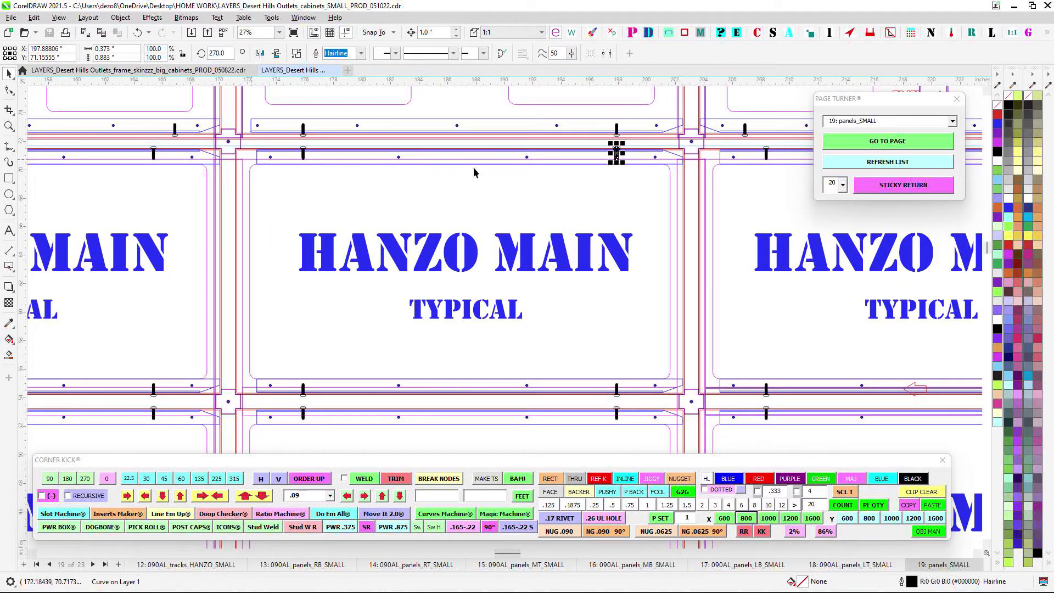
Examine the black screw and holes on the upper flange of the middle HANZO MAIN panel
scroll(237, 153, up, 4)
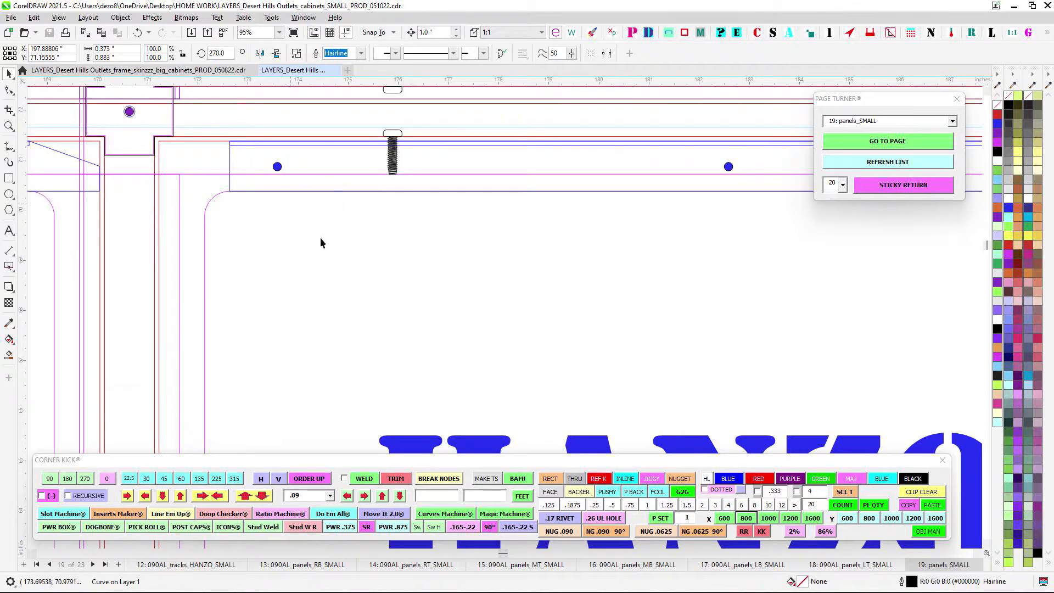
scroll(319, 225, down, 2)
scroll(361, 168, up, 3)
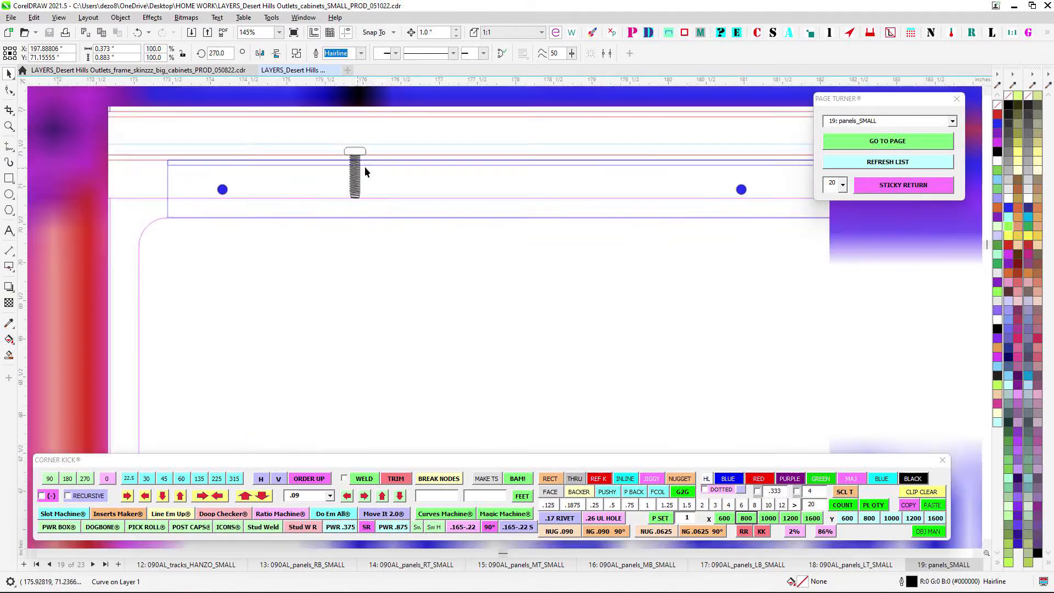
scroll(364, 166, down, 4)
scroll(330, 233, down, 2)
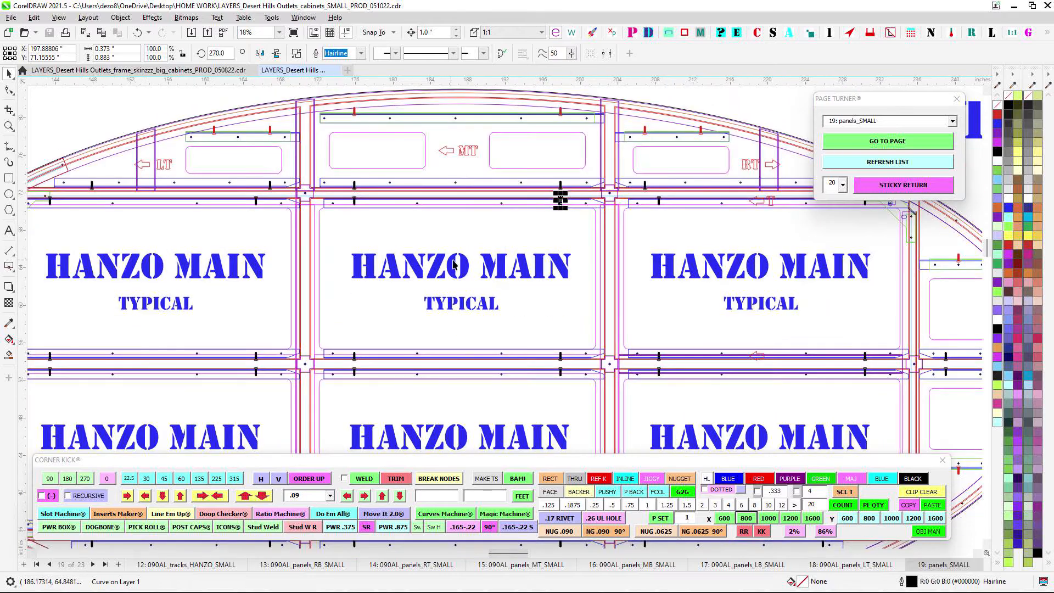
Clear the selection and examine the black screws between the upper and lower HANZO MAIN panels
click(464, 242)
scroll(482, 235, up, 2)
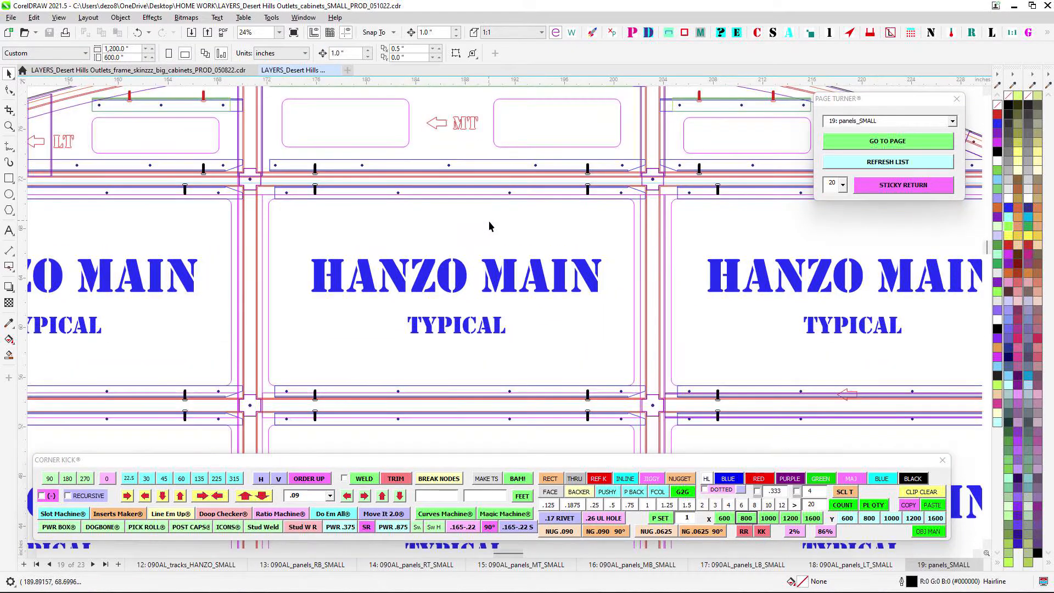
scroll(500, 214, down, 1)
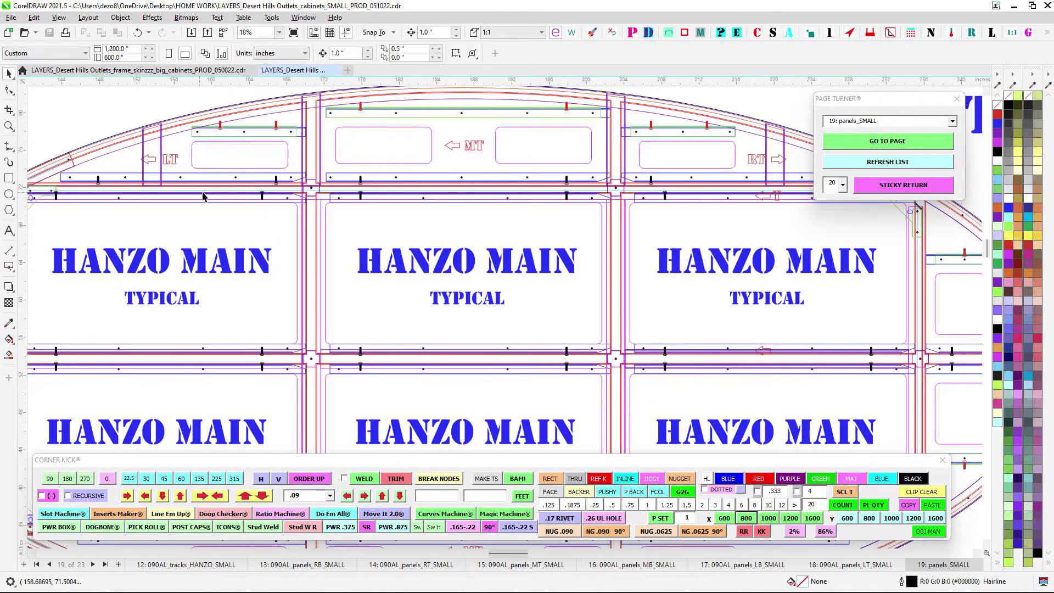
scroll(567, 355, up, 5)
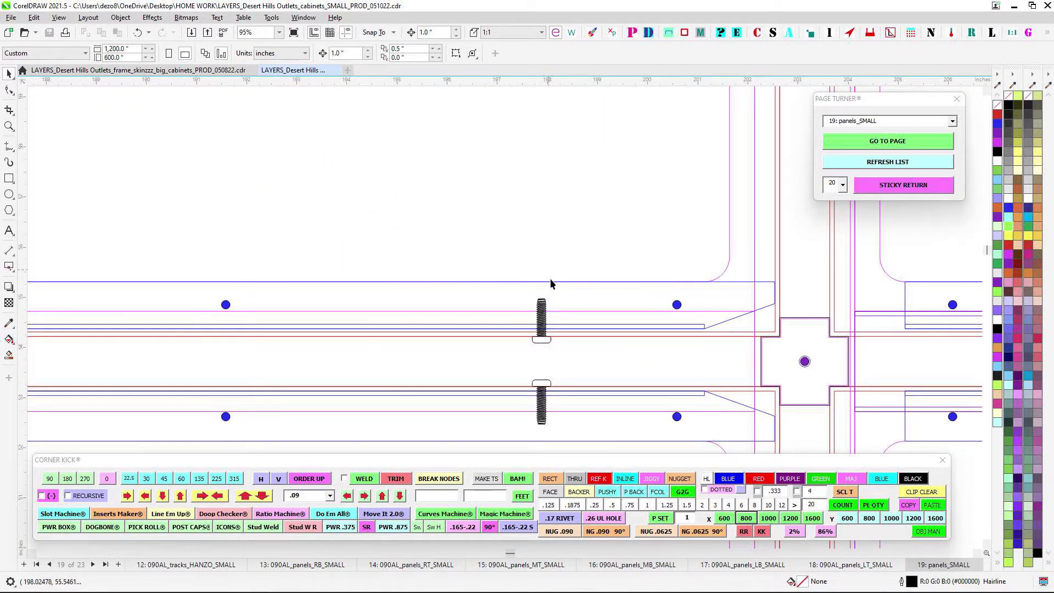
scroll(393, 317, down, 4)
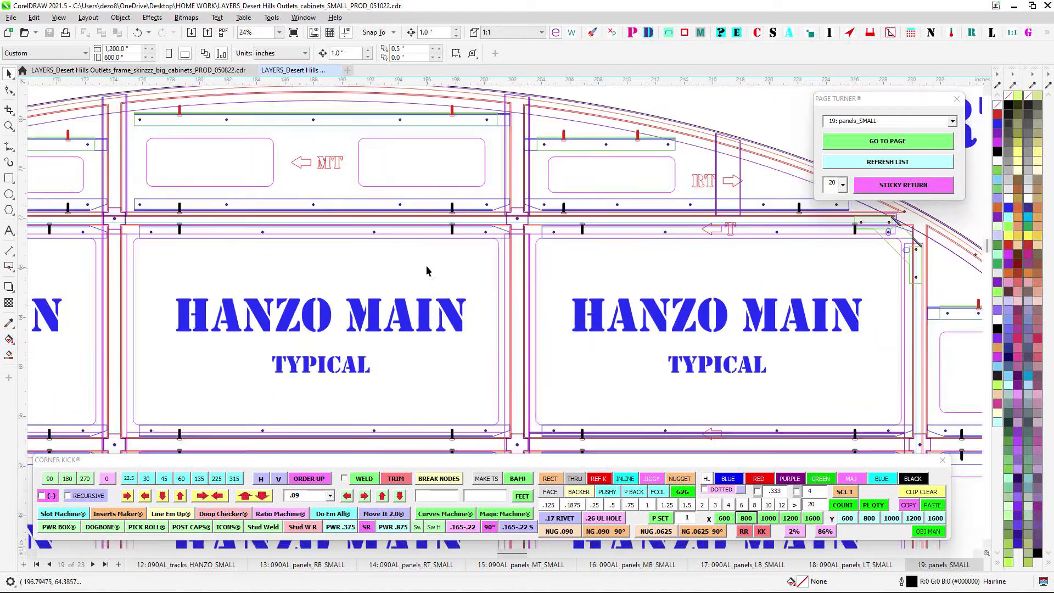
Compare the MT panel's red upper screw with the black screws along its lower joint
scroll(462, 222, up, 4)
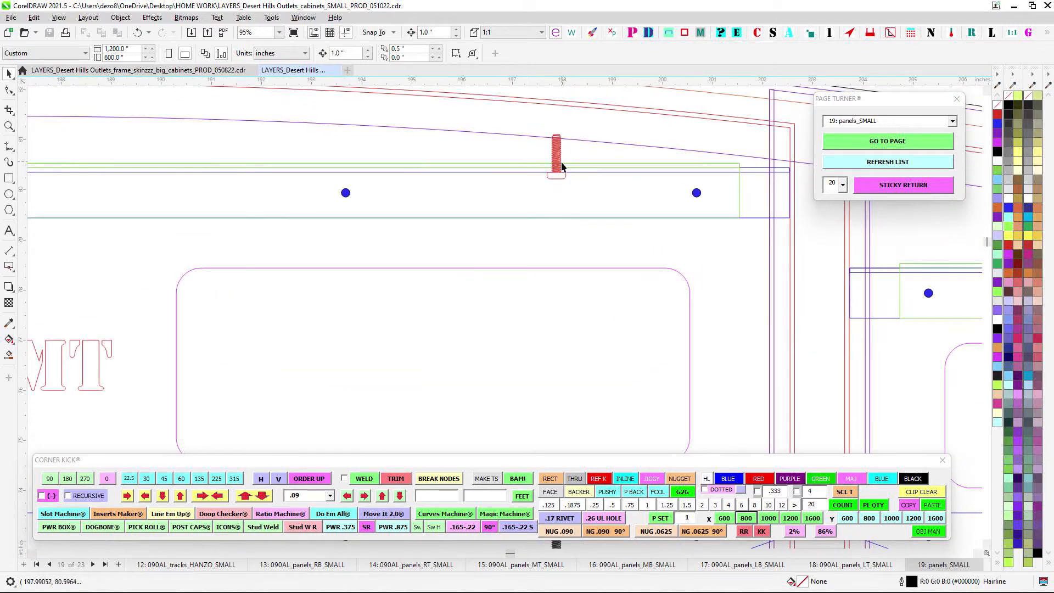
scroll(564, 156, down, 1)
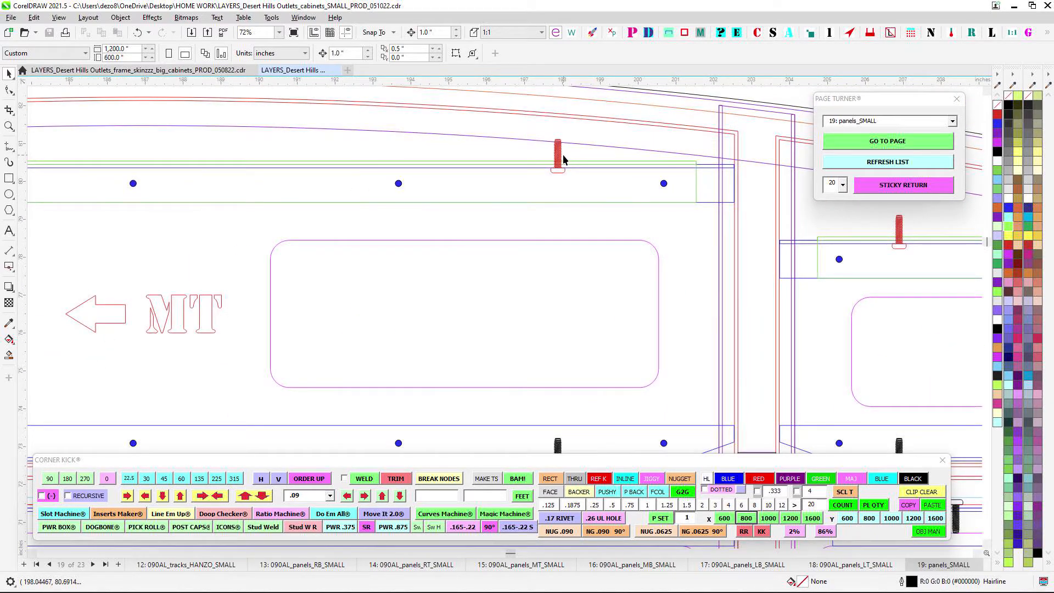
scroll(563, 154, down, 1)
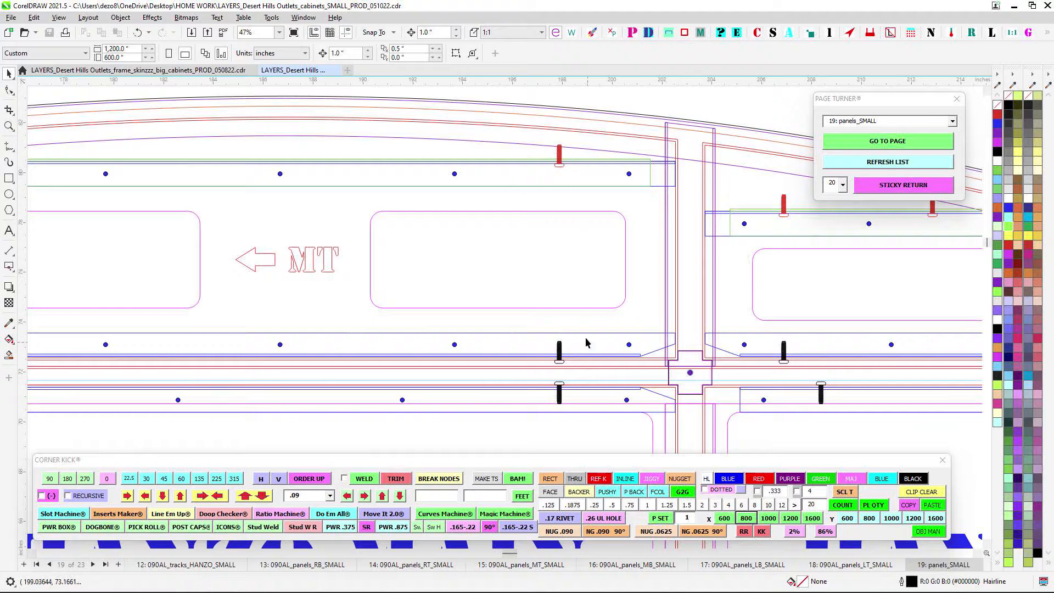
scroll(581, 225, up, 2)
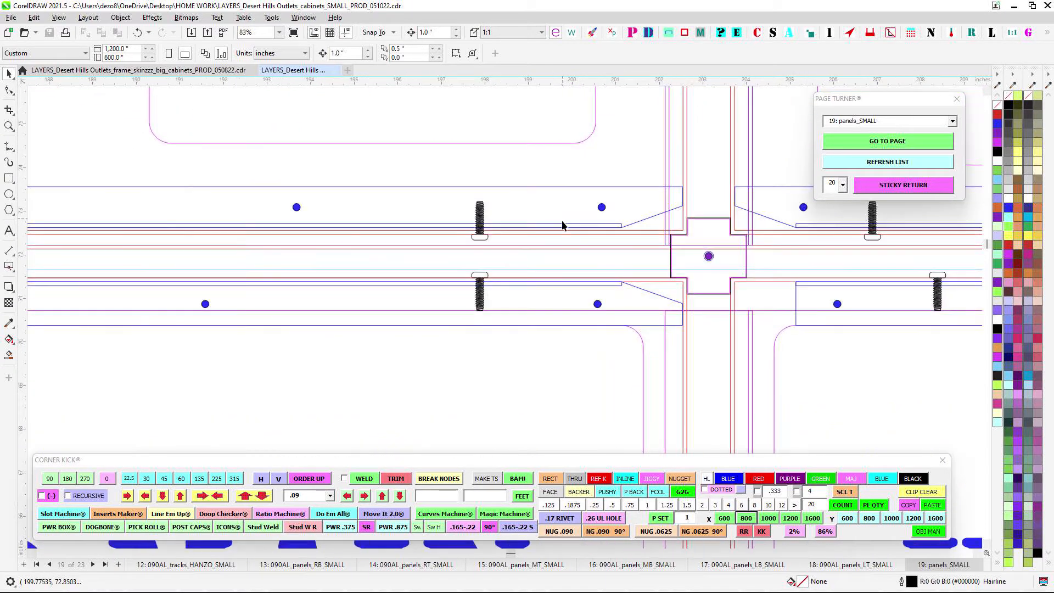
scroll(494, 236, down, 1)
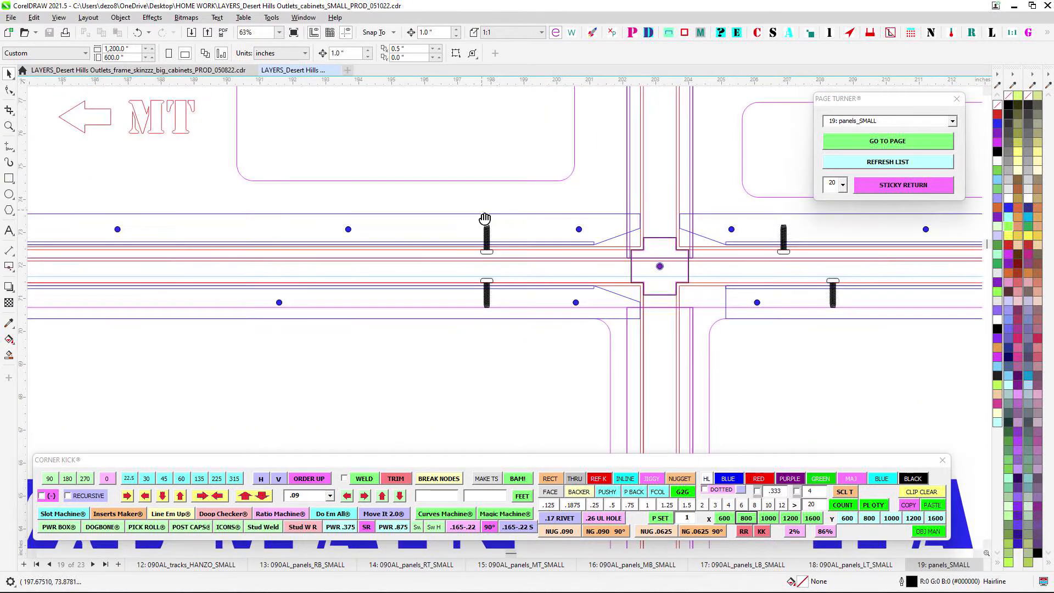
Examine the red screws on the upper flanges of the neighbouring MT and RT panels up close
scroll(536, 242, up, 5)
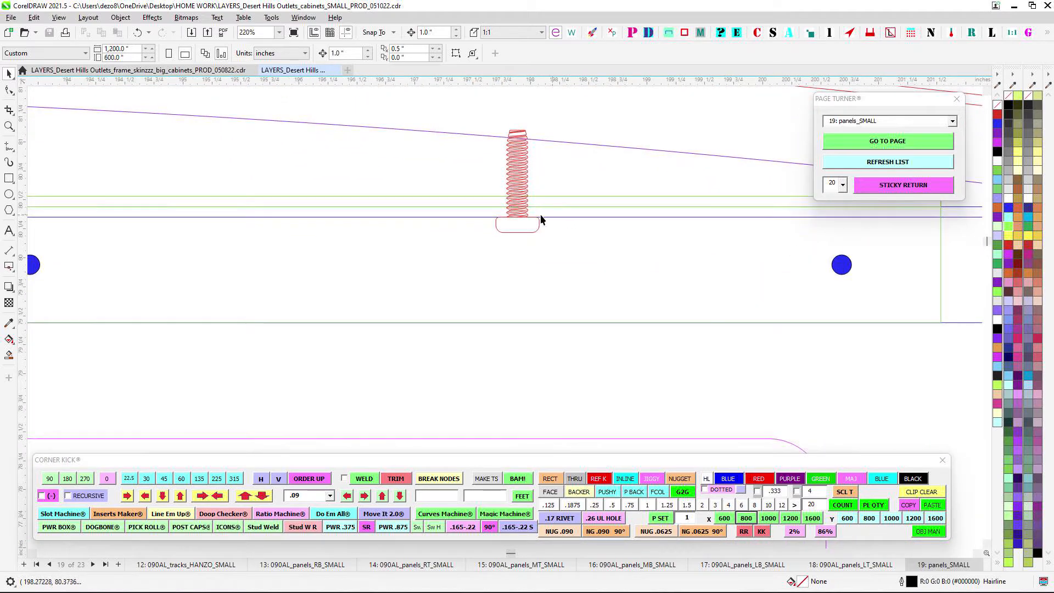
scroll(540, 215, down, 1)
drag(696, 225, 412, 228)
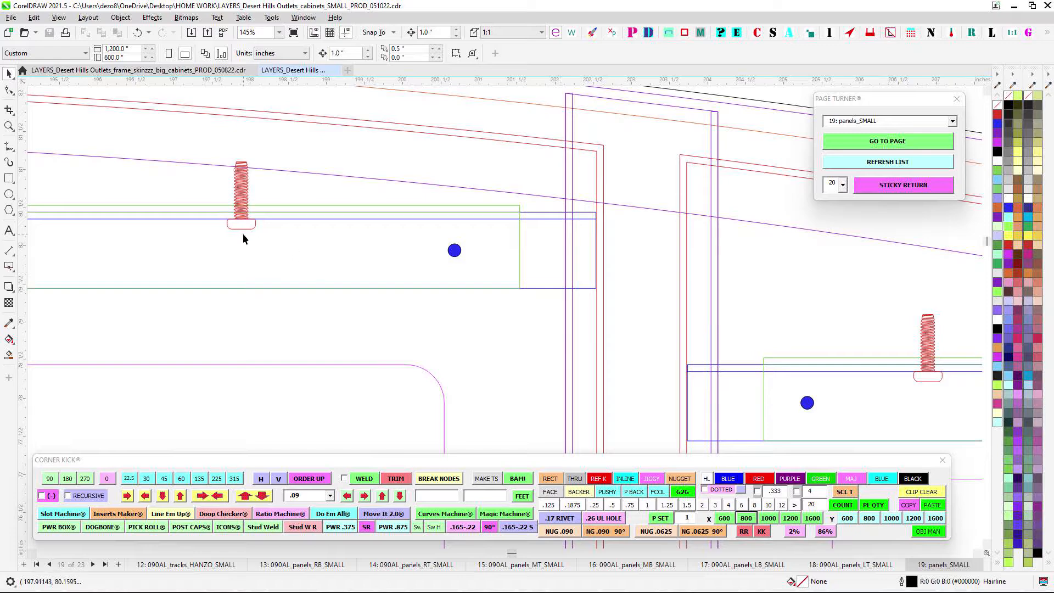
scroll(280, 235, down, 6)
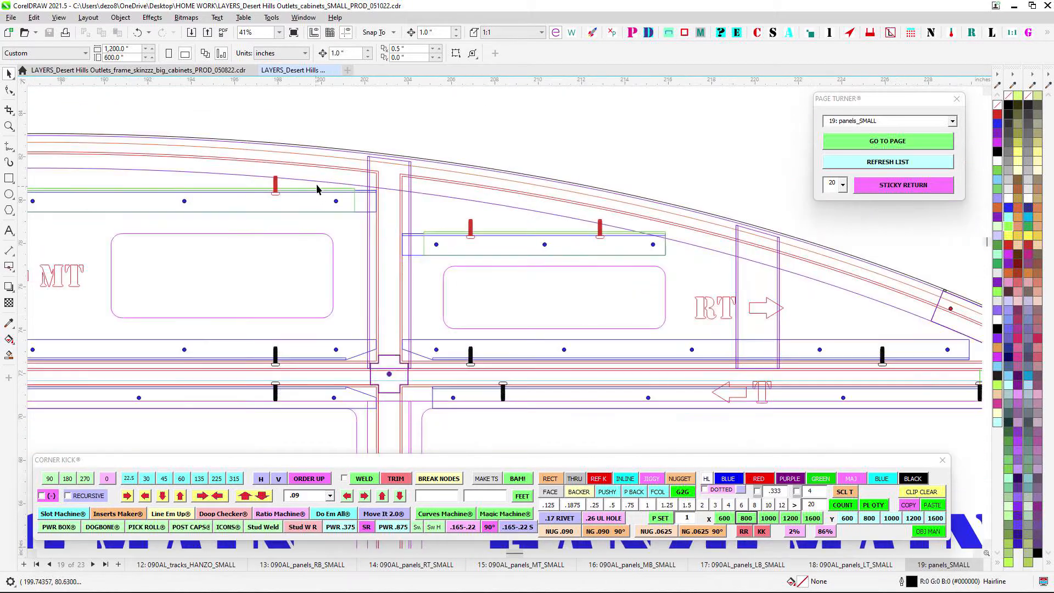
Examine the LT panel's upper flange drawing, its two red screws and the hook-shaped brackets below it
scroll(280, 234, up, 3)
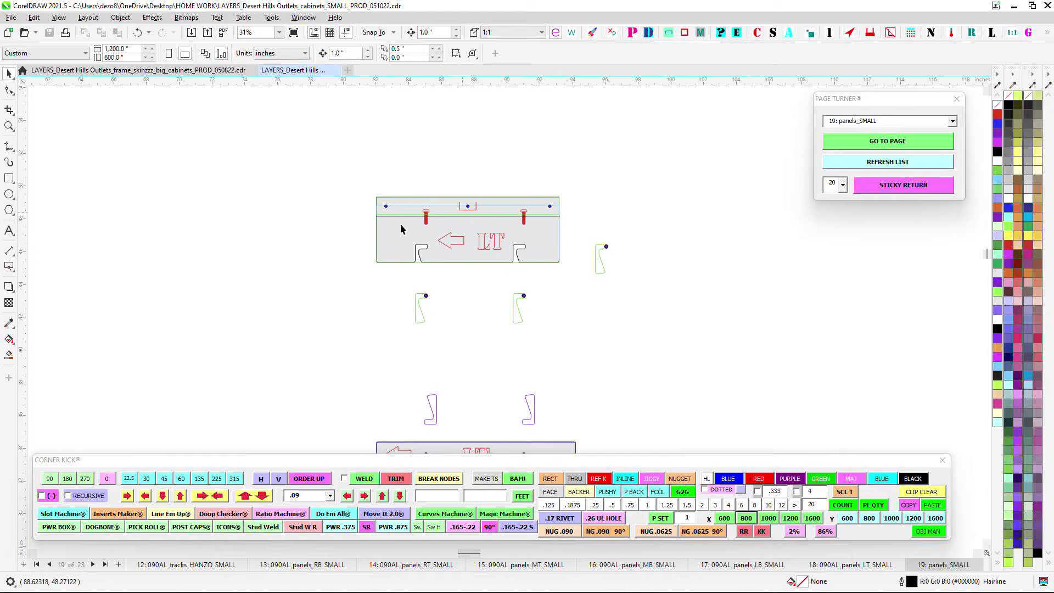
scroll(485, 223, down, 2)
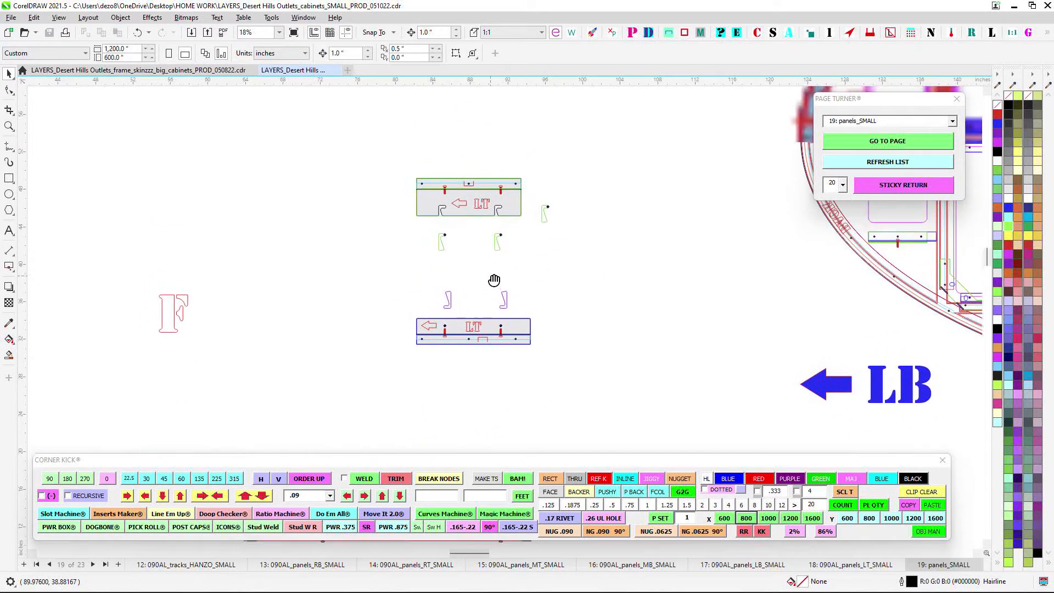
scroll(446, 209, down, 3)
Examine the black screws and hook-shaped cutouts on the LT panel's longer lower flange
scroll(470, 294, up, 5)
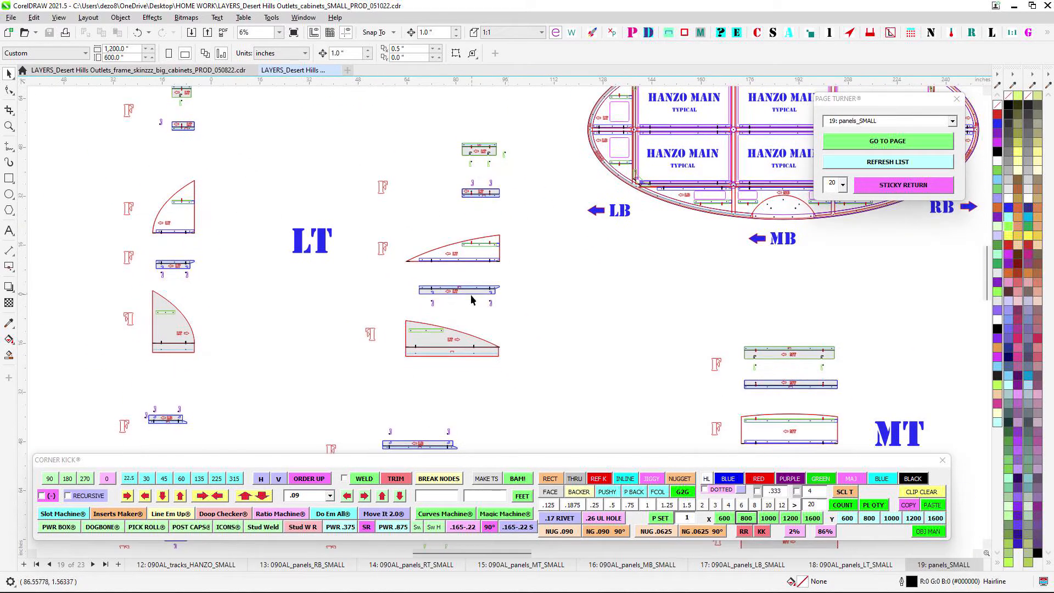
scroll(558, 281, up, 2)
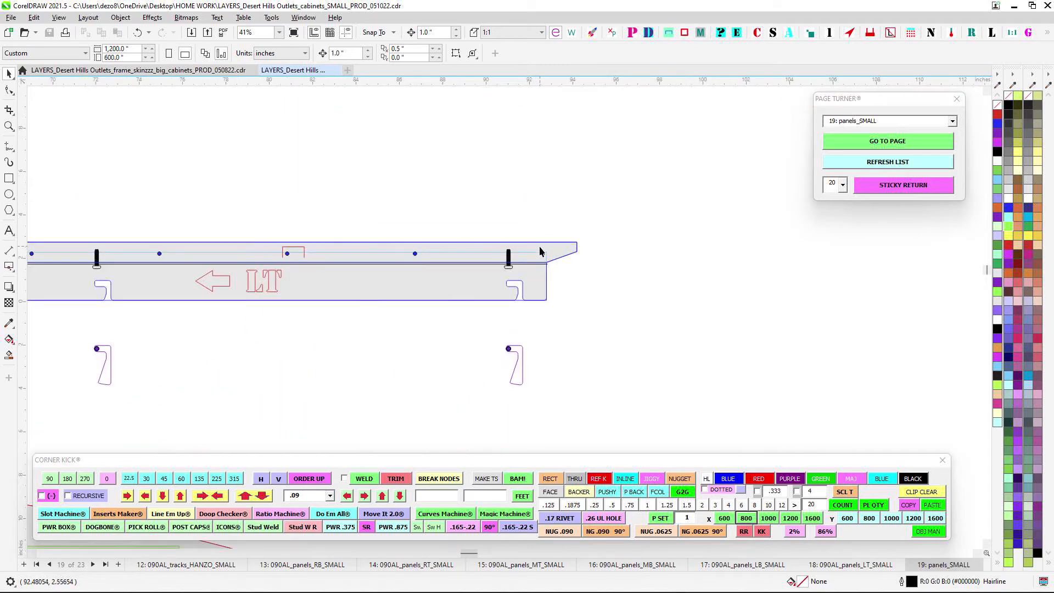
scroll(215, 255, down, 1)
scroll(442, 279, up, 3)
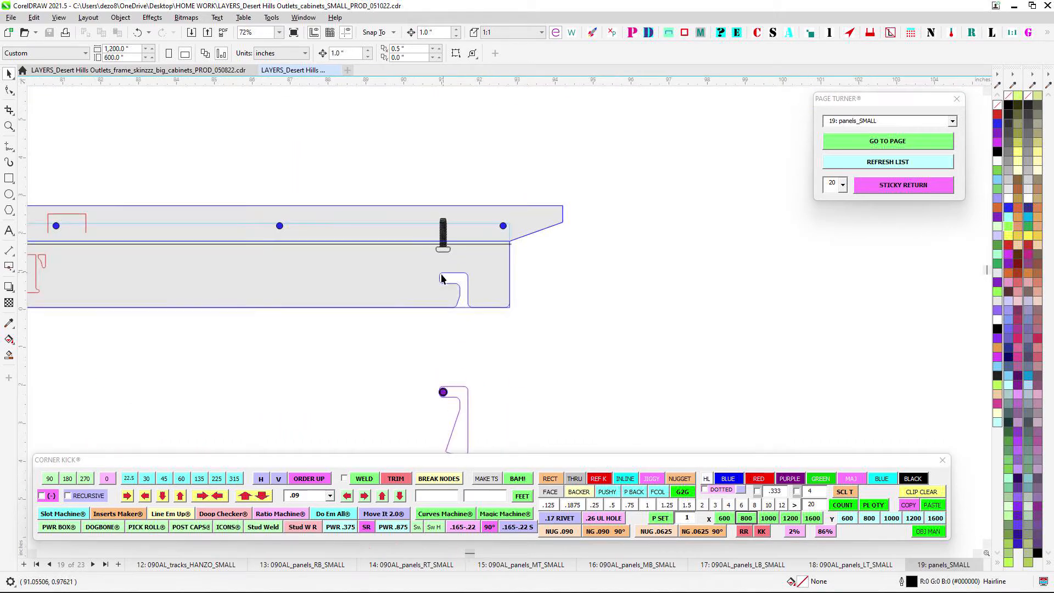
Examine the gray reversed LT panel, including its green flange outline and the black screws along the fold
scroll(459, 310, down, 4)
drag(445, 266, 525, 97)
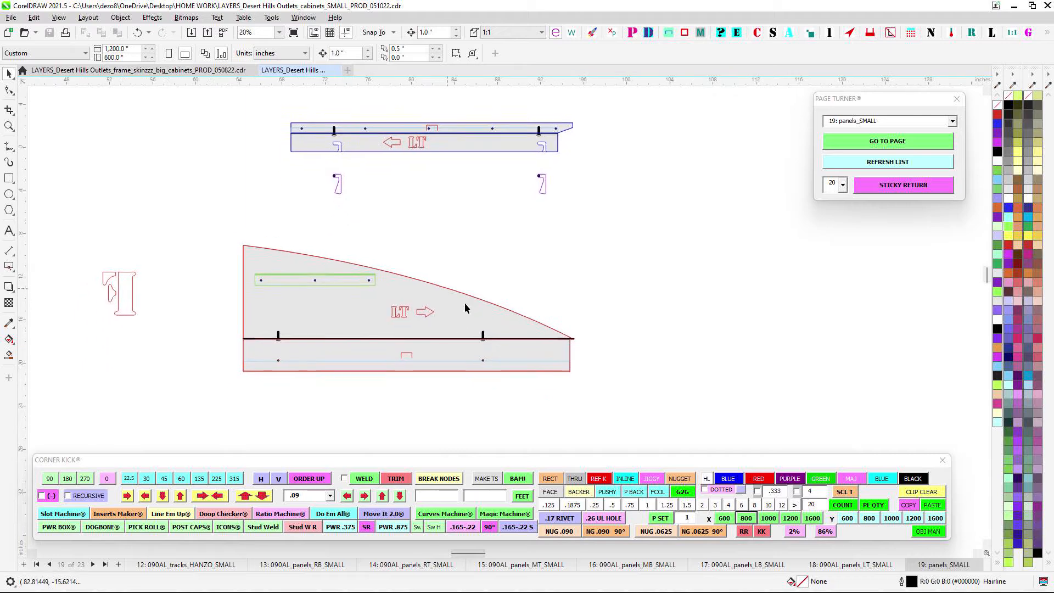
scroll(466, 329, up, 2)
scroll(499, 374, down, 4)
scroll(368, 318, up, 2)
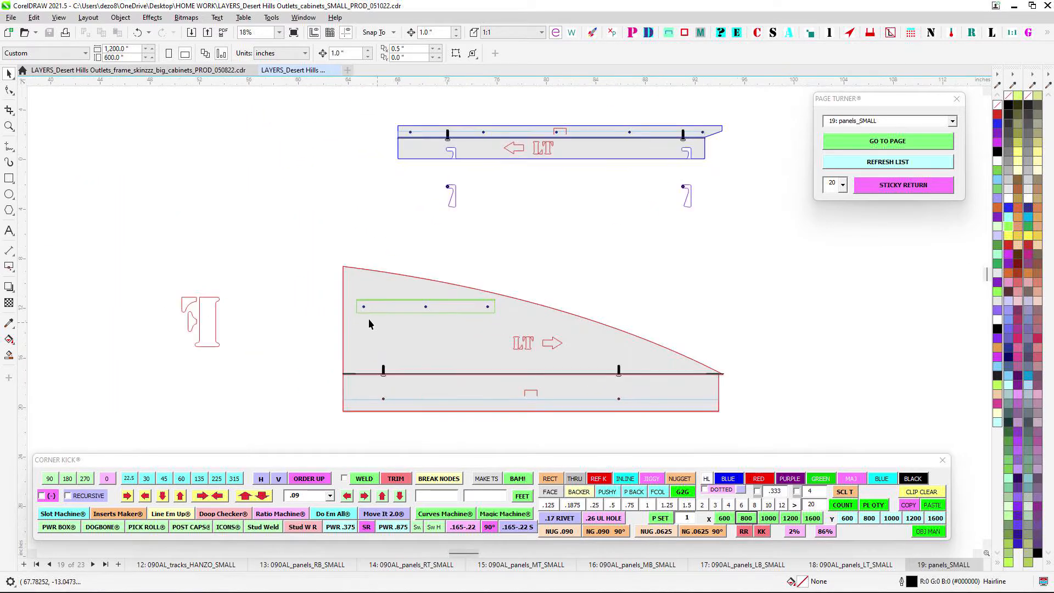
scroll(479, 257, down, 3)
drag(479, 257, 456, 384)
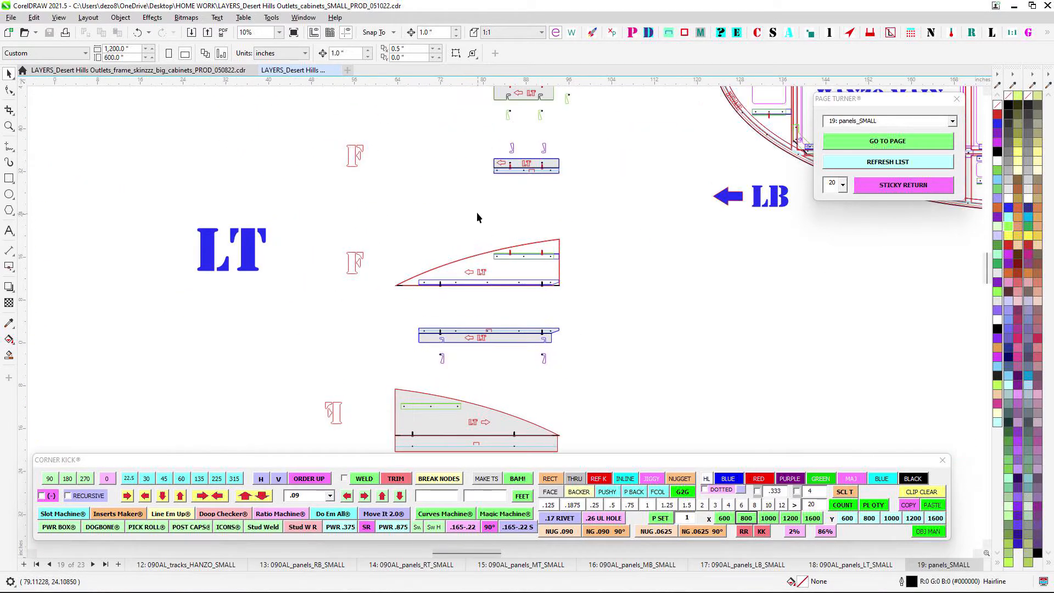
Inspect the shorter blue LT flange with red screws and the purple brackets above it up close
drag(476, 212, 441, 325)
scroll(495, 197, up, 2)
scroll(477, 206, up, 3)
scroll(511, 218, down, 2)
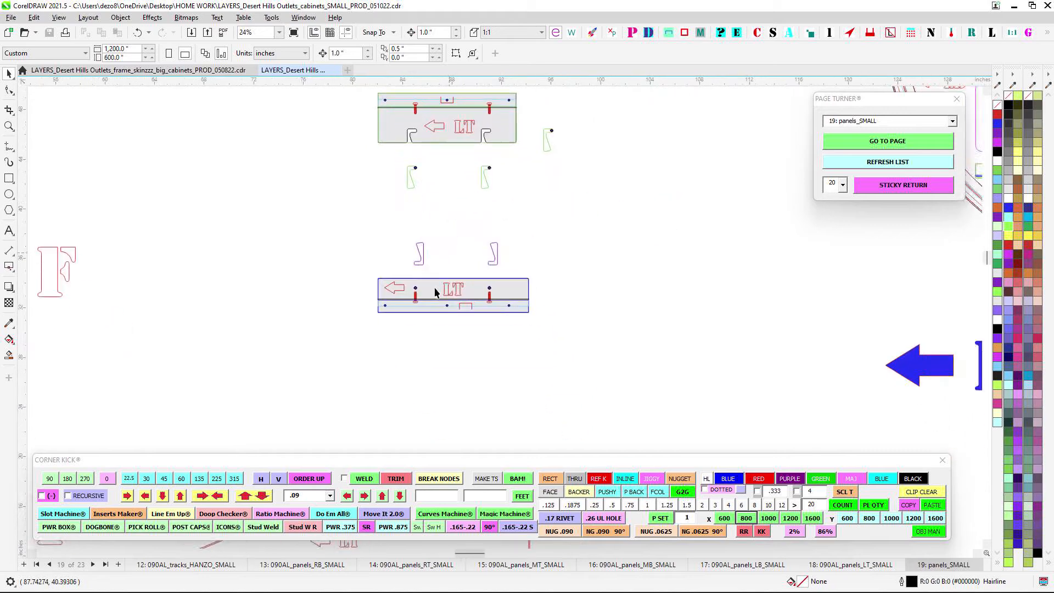
scroll(399, 290, up, 3)
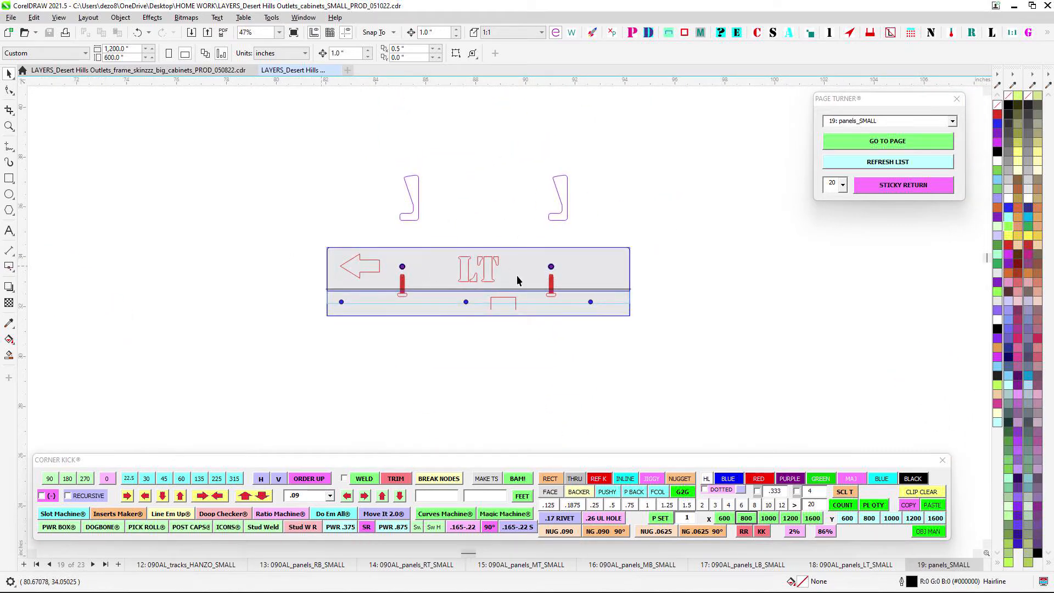
Locate the LT panel in the oval assembly and compare its red upper screws with its black lower screws
scroll(517, 276, down, 4)
drag(661, 273, 239, 391)
scroll(541, 176, up, 2)
drag(541, 176, 423, 268)
drag(367, 165, 275, 226)
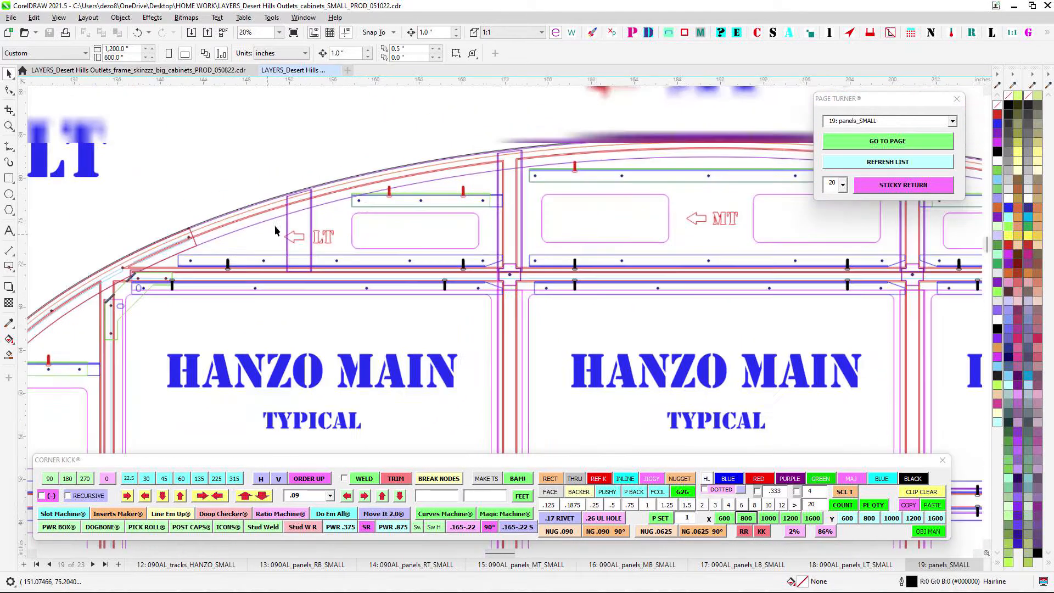
scroll(356, 201, up, 1)
scroll(505, 191, down, 1)
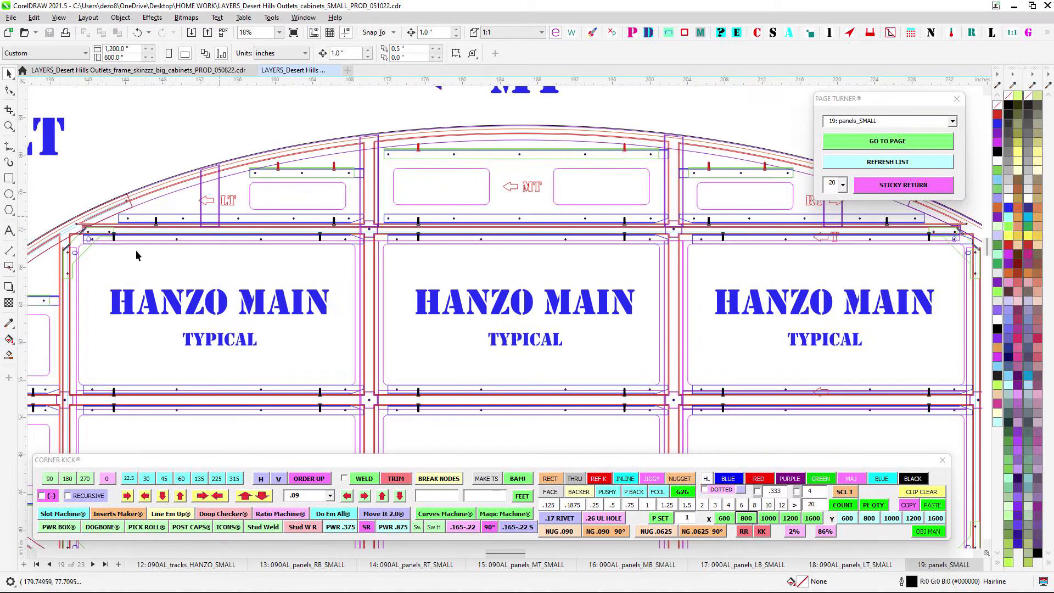
Examine the red upper screws of the LT and MT panels along the top of the oval assembly
scroll(530, 173, down, 2)
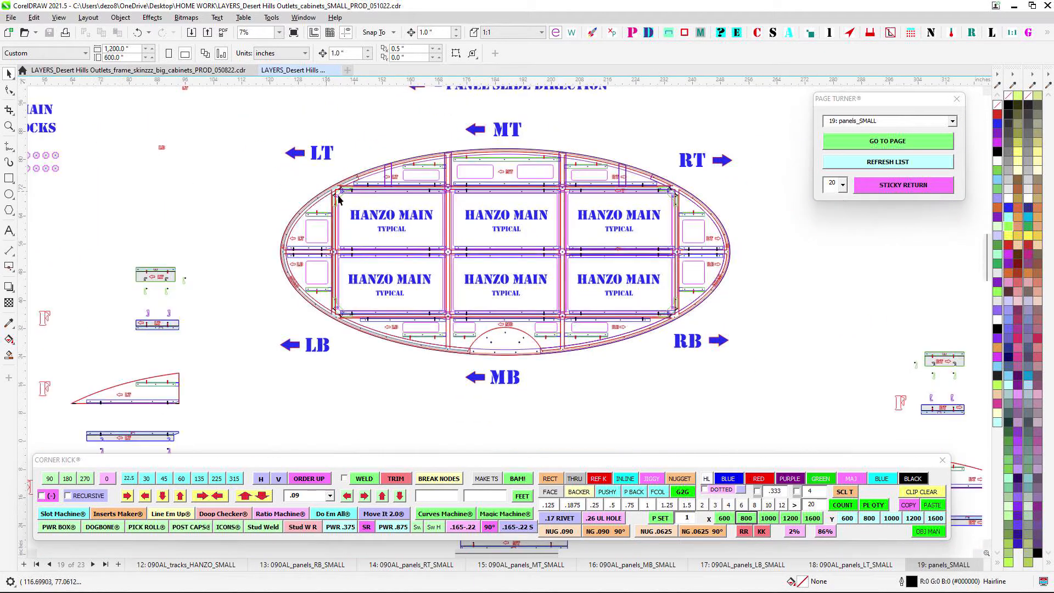
scroll(463, 172, up, 2)
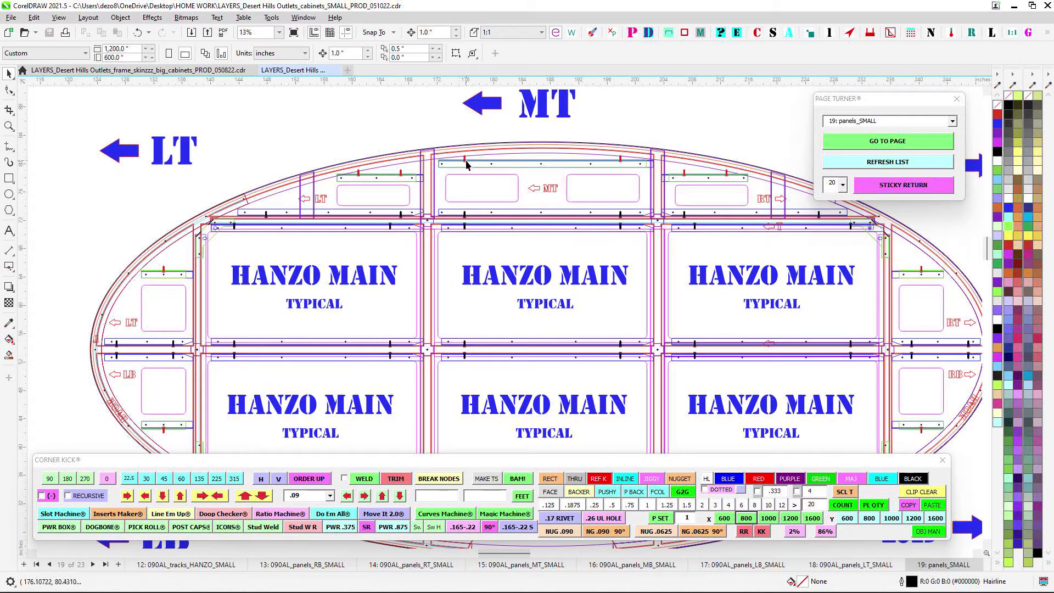
scroll(473, 161, up, 2)
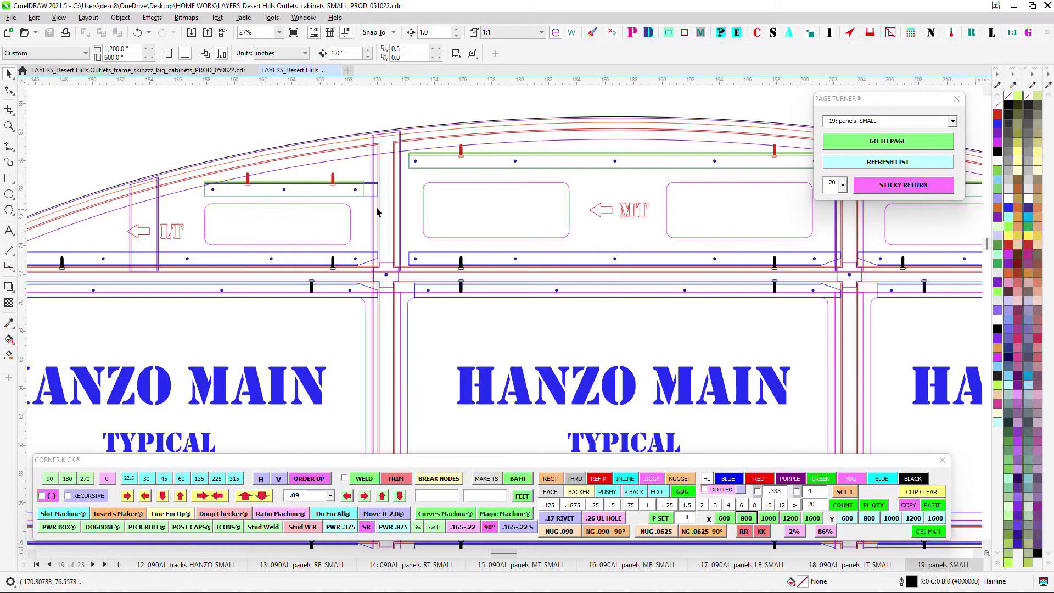
Examine the black screws at the joint between the RT and RB panels on the oval's right end
scroll(474, 269, down, 3)
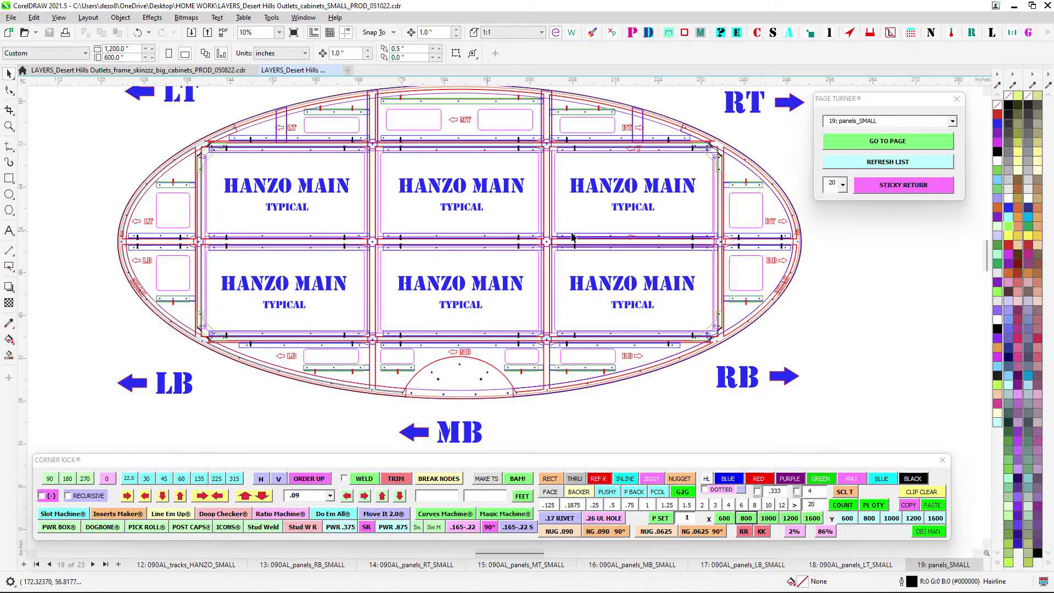
scroll(770, 273, up, 1)
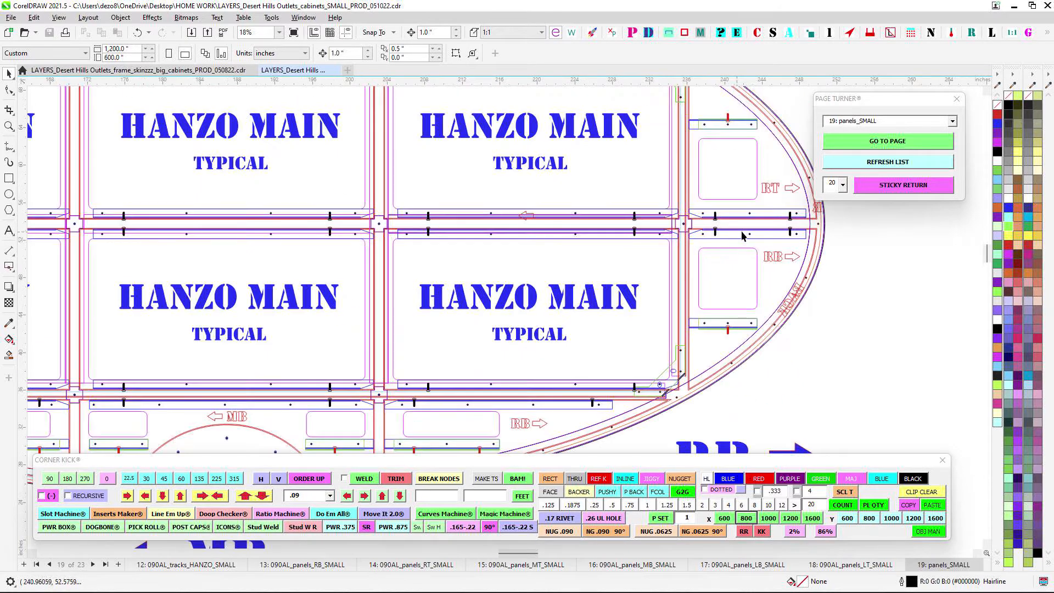
scroll(726, 230, up, 1)
drag(748, 216, 563, 225)
scroll(487, 222, down, 1)
scroll(487, 222, down, 1)
Compare the red outer screws with the black joint screws on the LB, MB and RB panels along the oval's lower edge
drag(508, 316, 647, 201)
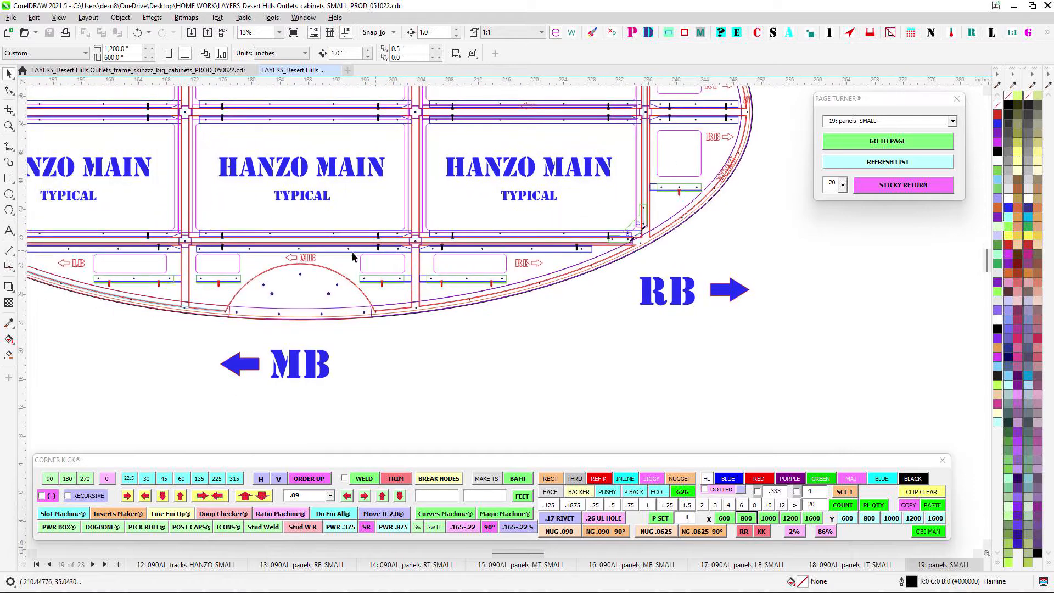
scroll(138, 264, up, 3)
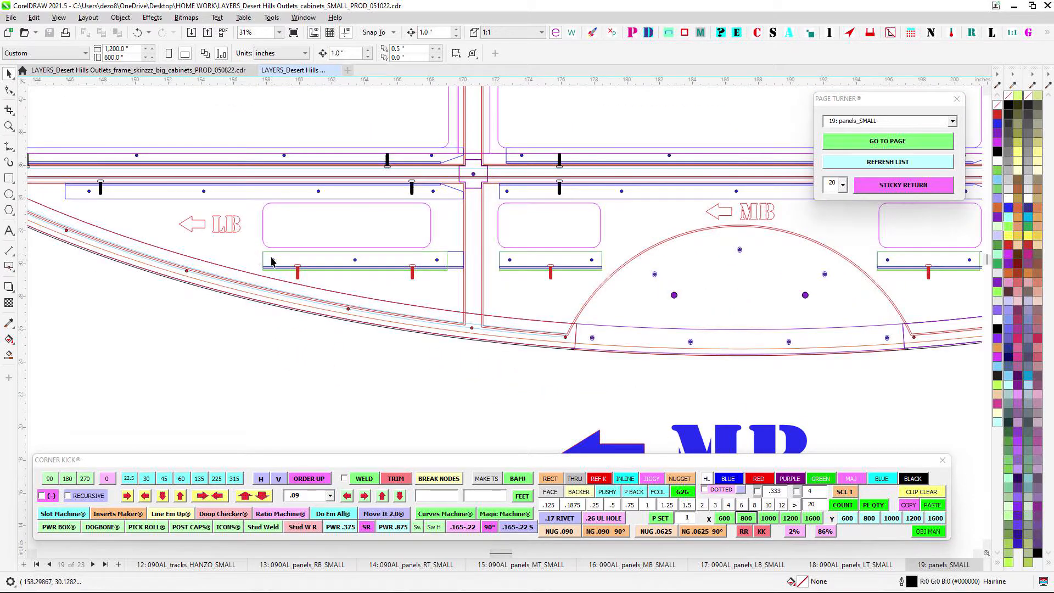
drag(615, 261, 448, 262)
drag(750, 273, 520, 292)
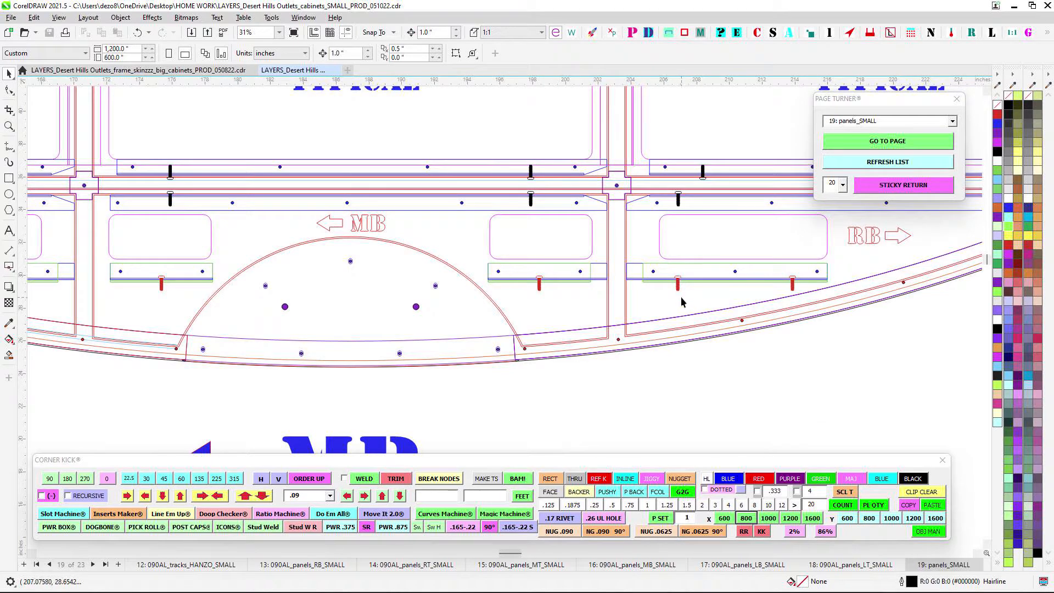
scroll(668, 309, up, 1)
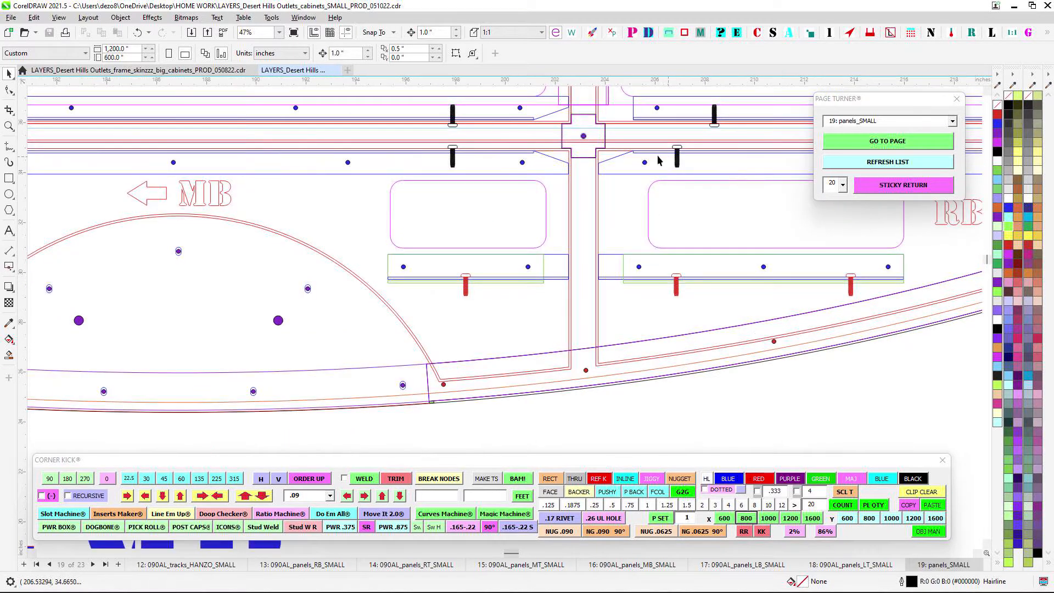
scroll(668, 263, down, 8)
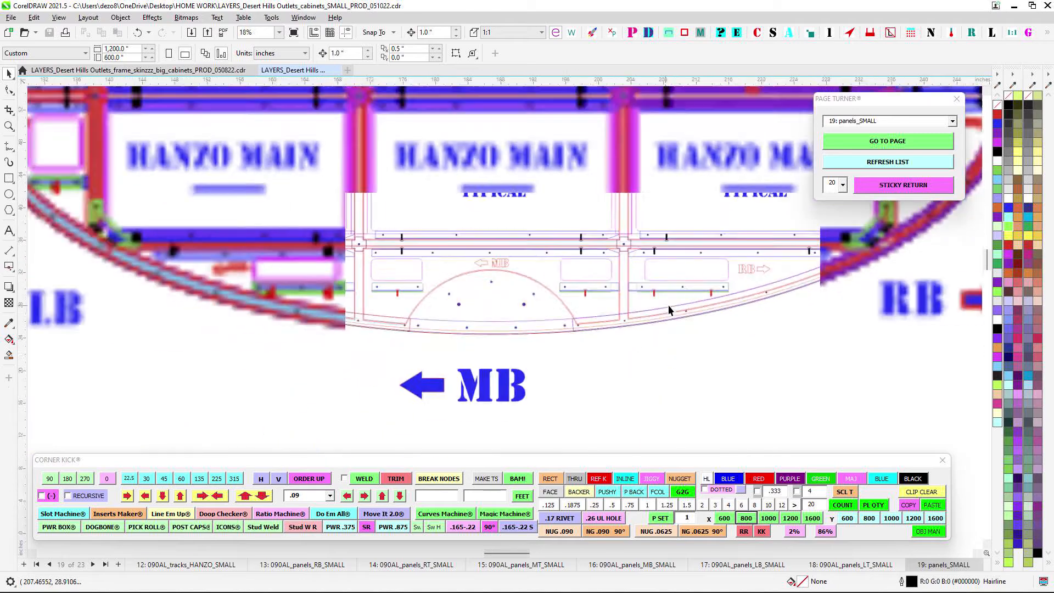
Examine the TYPICAL LT panel with clamps drawn around its green flange and the separate flange above it
scroll(288, 289, up, 4)
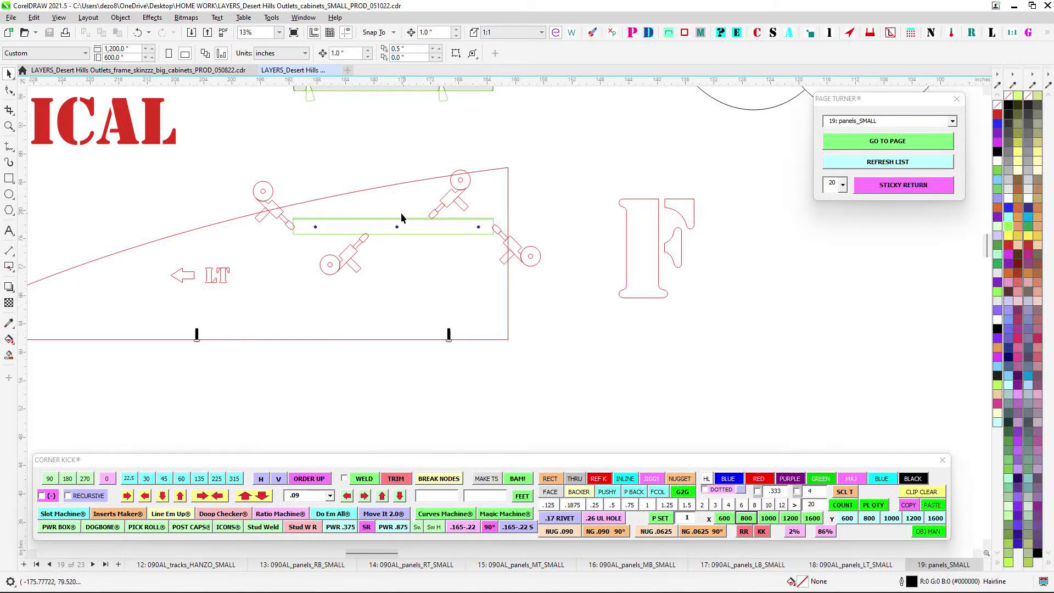
scroll(401, 217, up, 1)
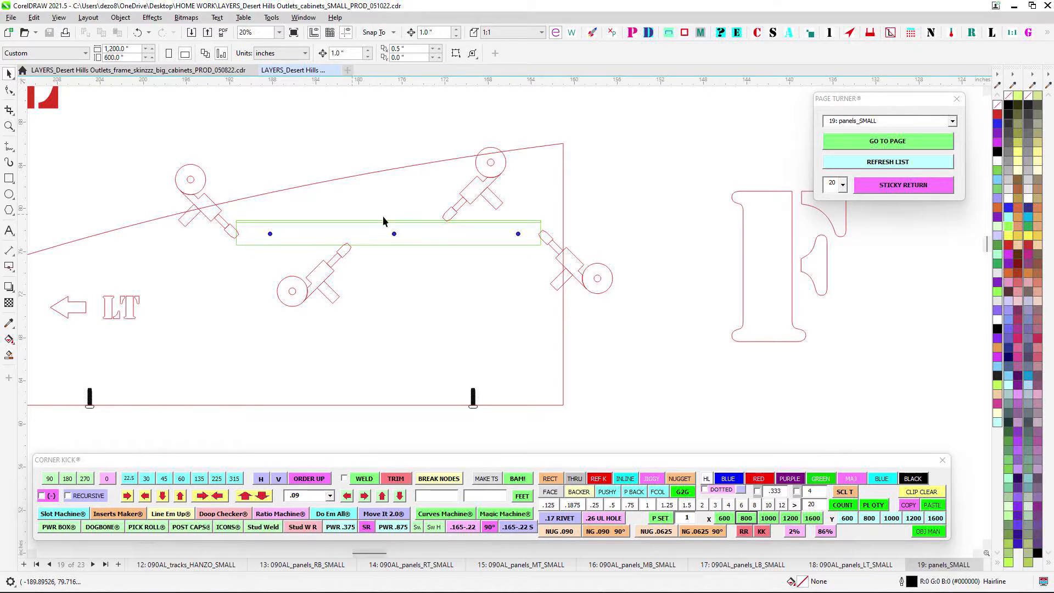
scroll(383, 216, down, 3)
scroll(502, 243, up, 3)
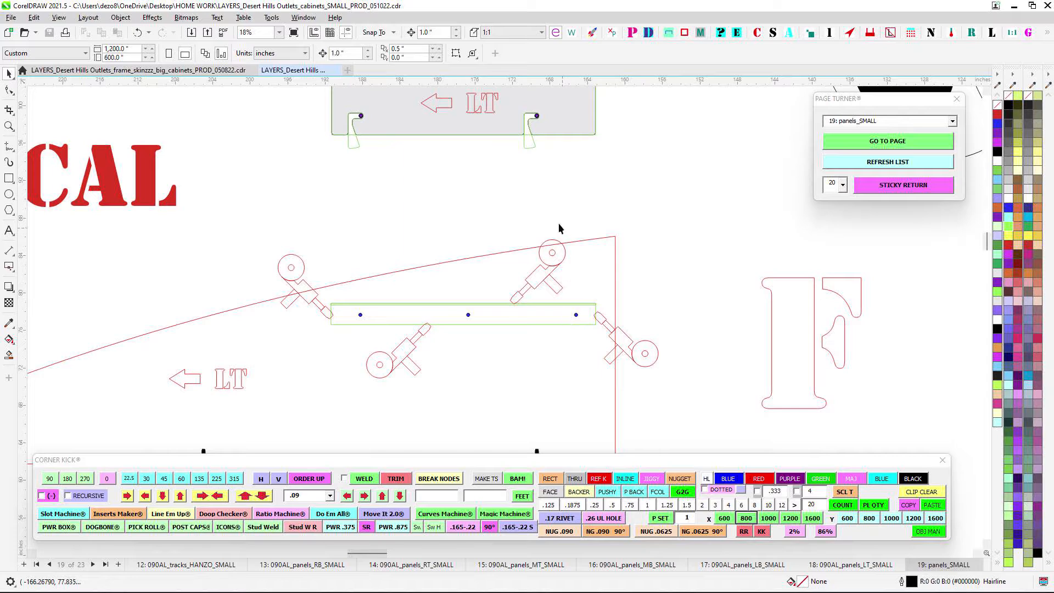
scroll(558, 223, down, 2)
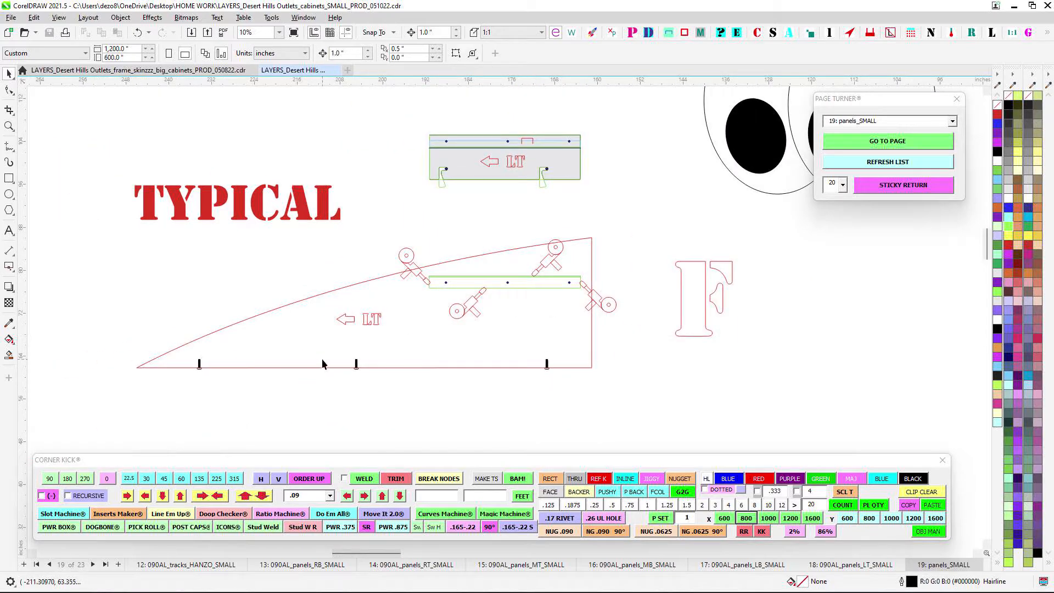
Examine the green flange outline and its three holes on the gray reversed LT panel up close
scroll(550, 288, down, 2)
drag(898, 423, 522, 401)
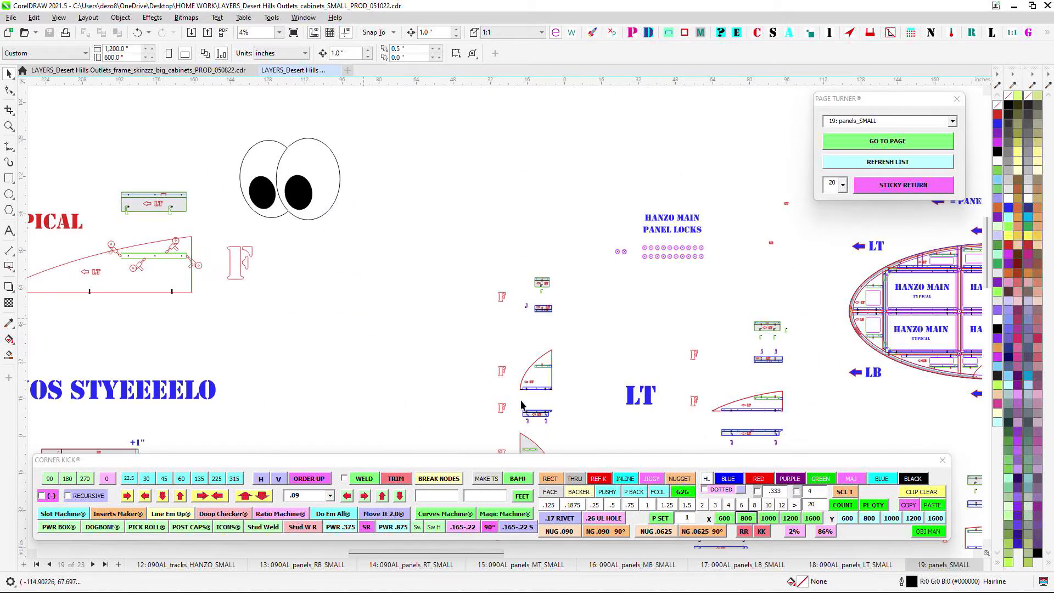
drag(712, 407, 473, 306)
scroll(474, 310, up, 5)
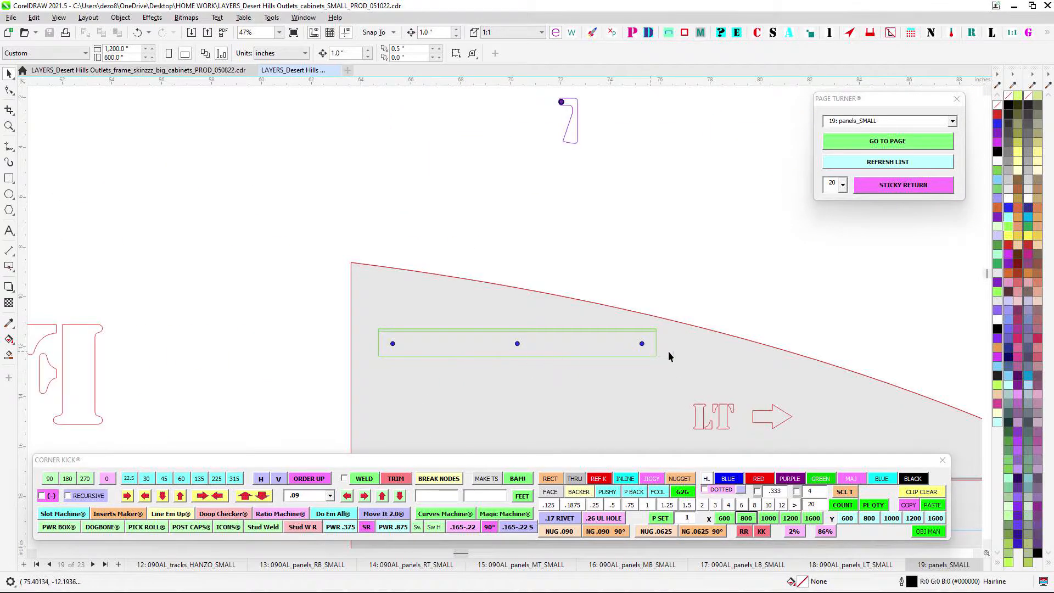
scroll(669, 356, down, 4)
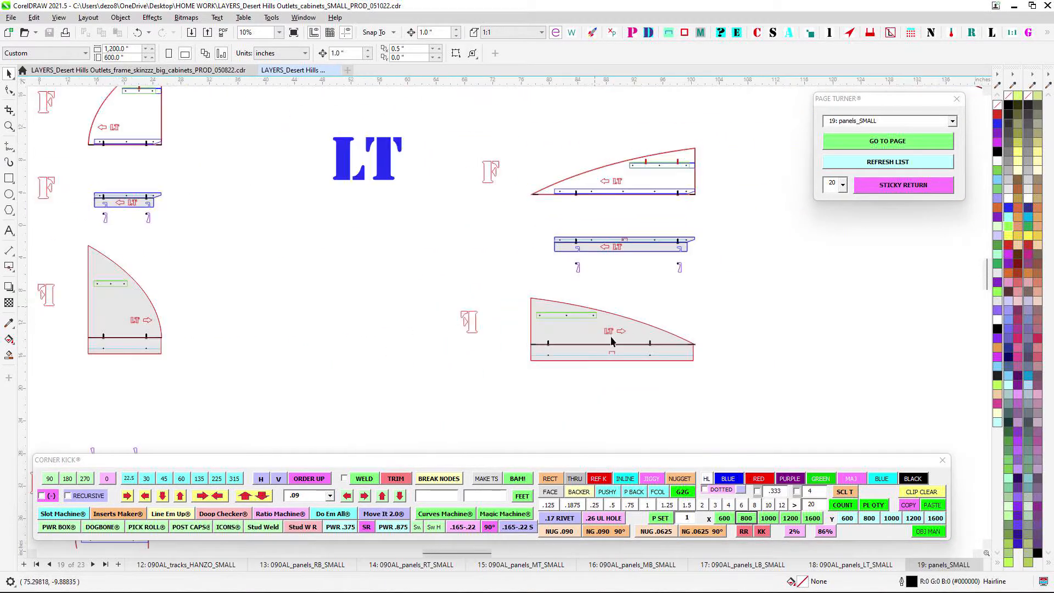
Return to the oval assembly and review the overall arrangement of its HANZO MAIN and perimeter panels
drag(369, 431, 448, 256)
scroll(453, 278, down, 2)
drag(622, 165, 544, 261)
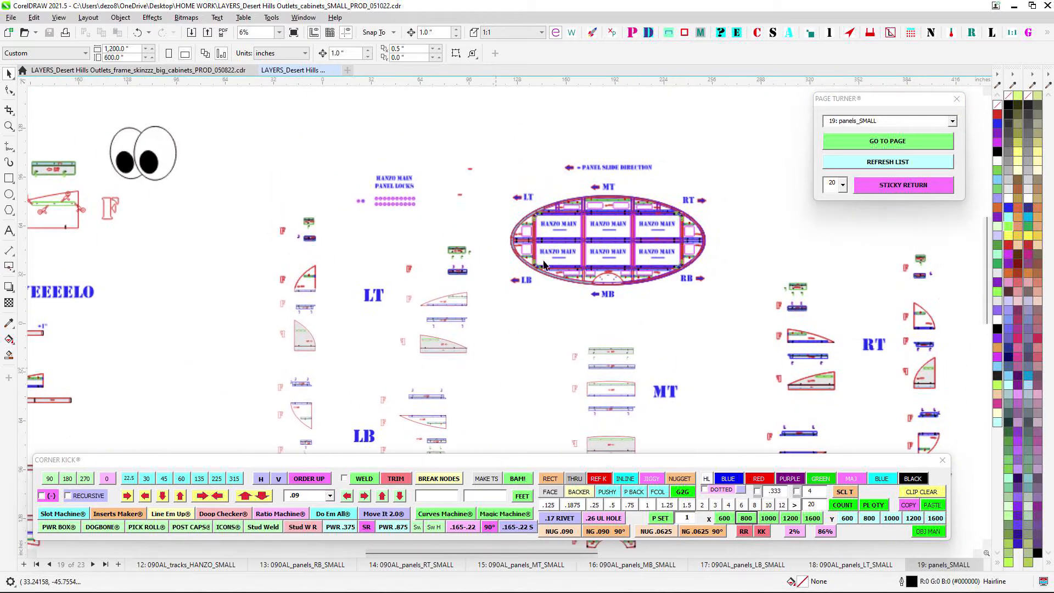
scroll(604, 213, up, 2)
drag(847, 278, 694, 245)
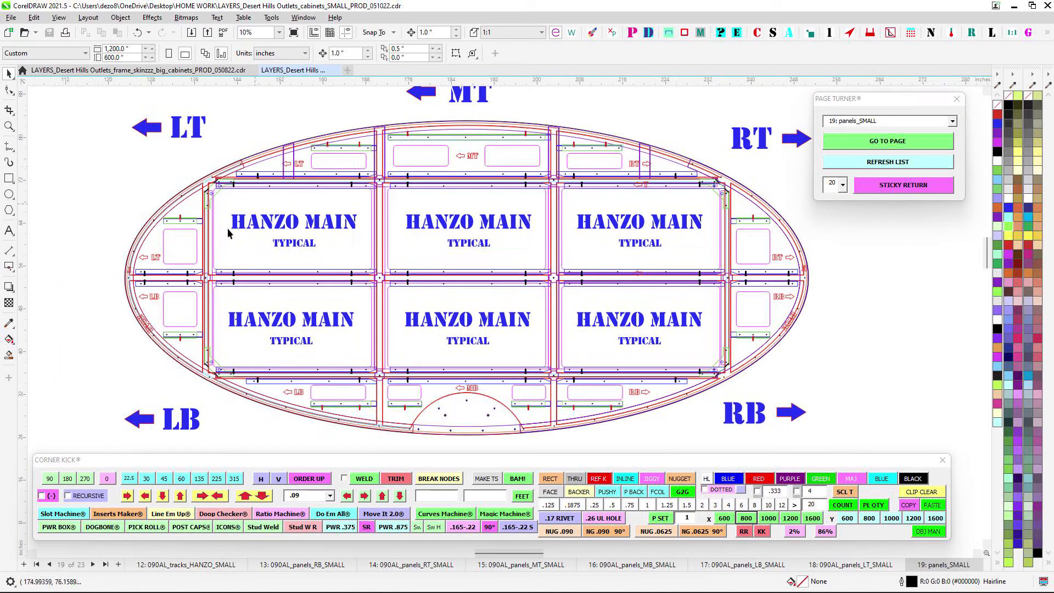
Examine the green flange outline and black screws on the gray reversed RT panel among the RT part drawings
scroll(244, 296, down, 2)
scroll(430, 320, up, 2)
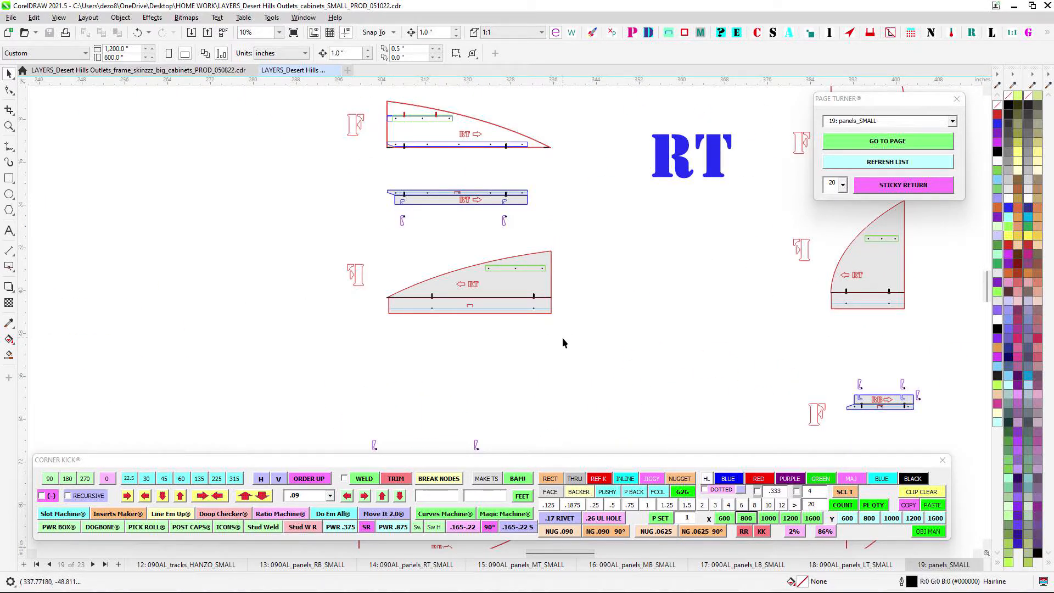
scroll(526, 273, up, 3)
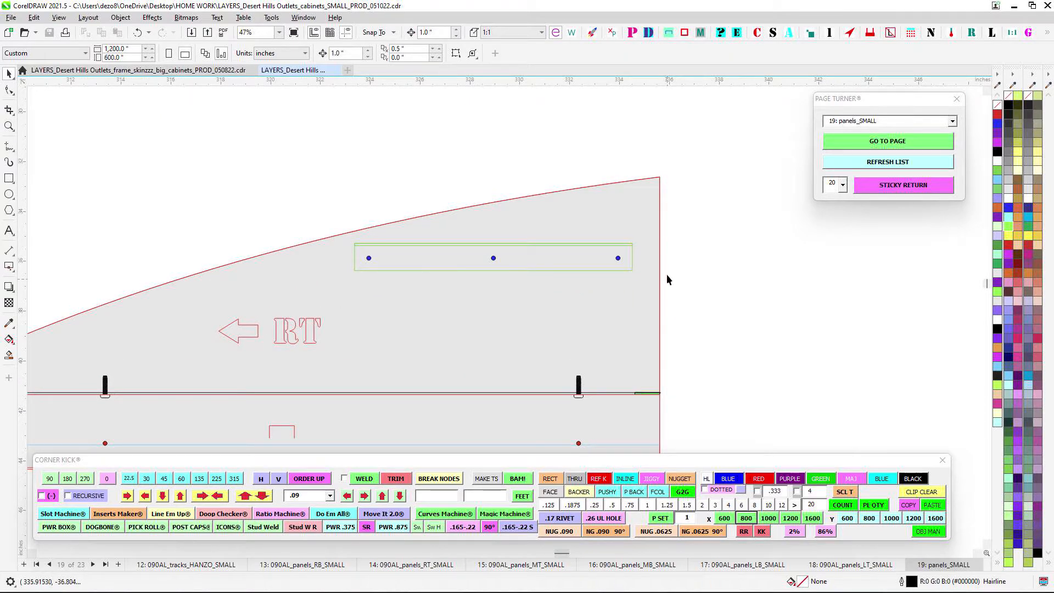
scroll(668, 277, down, 4)
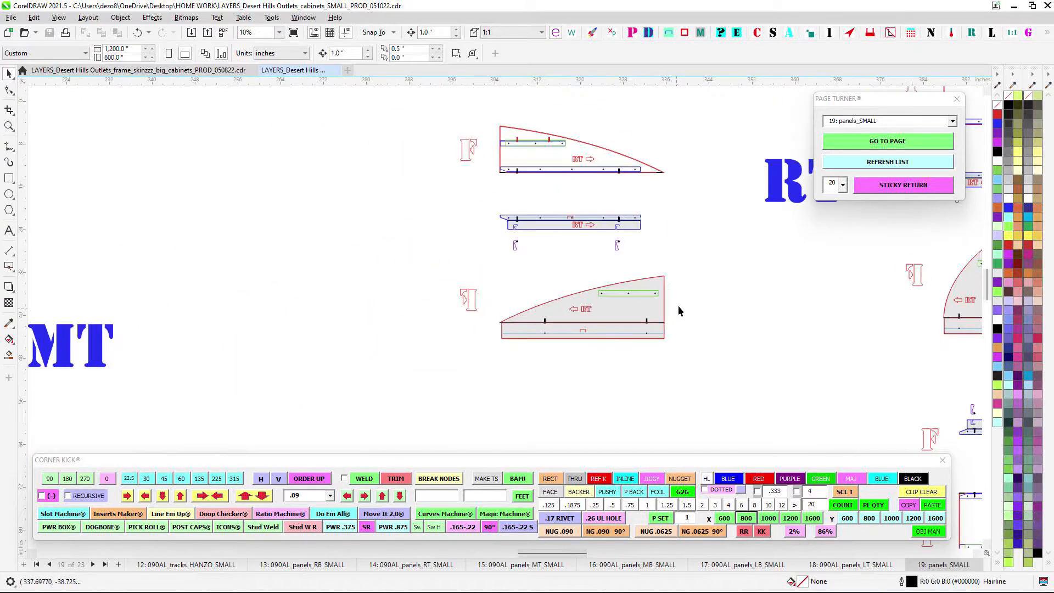
scroll(501, 320, down, 2)
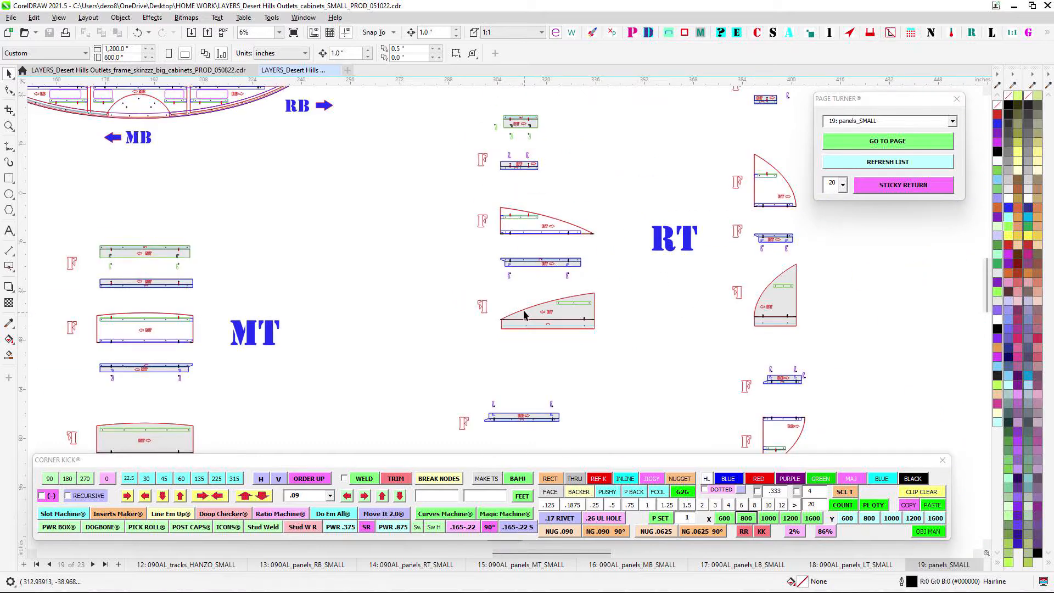
Examine the small LT flange parts beside the oval and review the layout of the surrounding LT, LB and MT part drawings
scroll(524, 314, down, 2)
scroll(492, 342, left, 3)
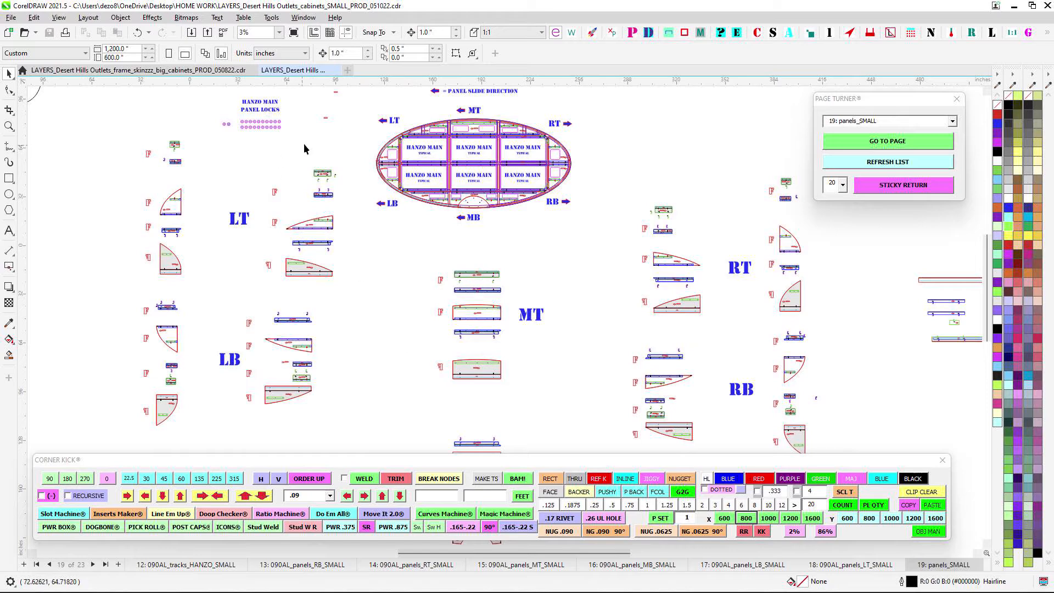
scroll(321, 177, up, 6)
scroll(417, 300, right, 10)
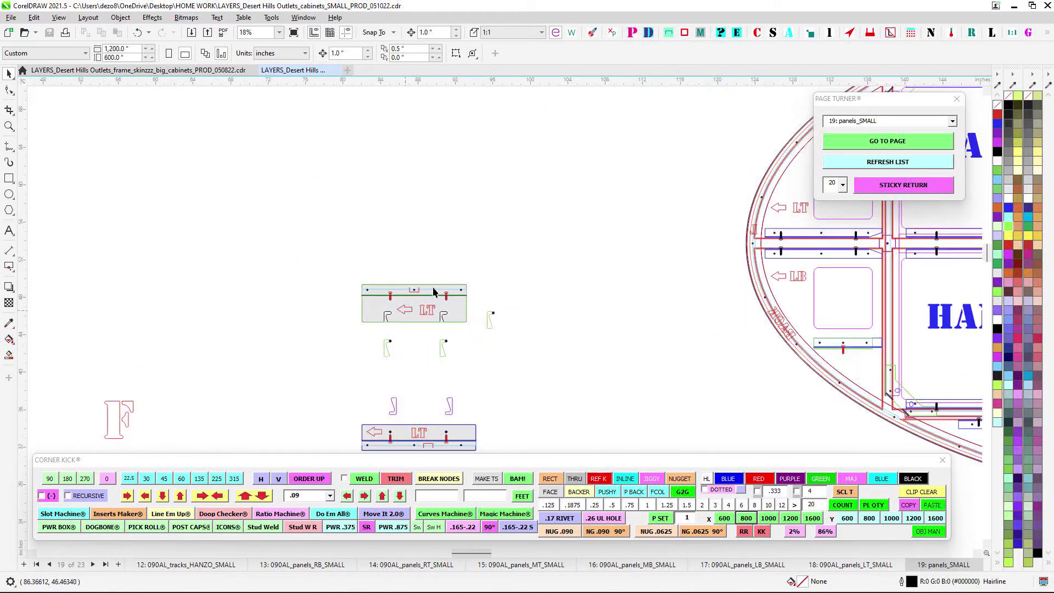
scroll(546, 191, down, 6)
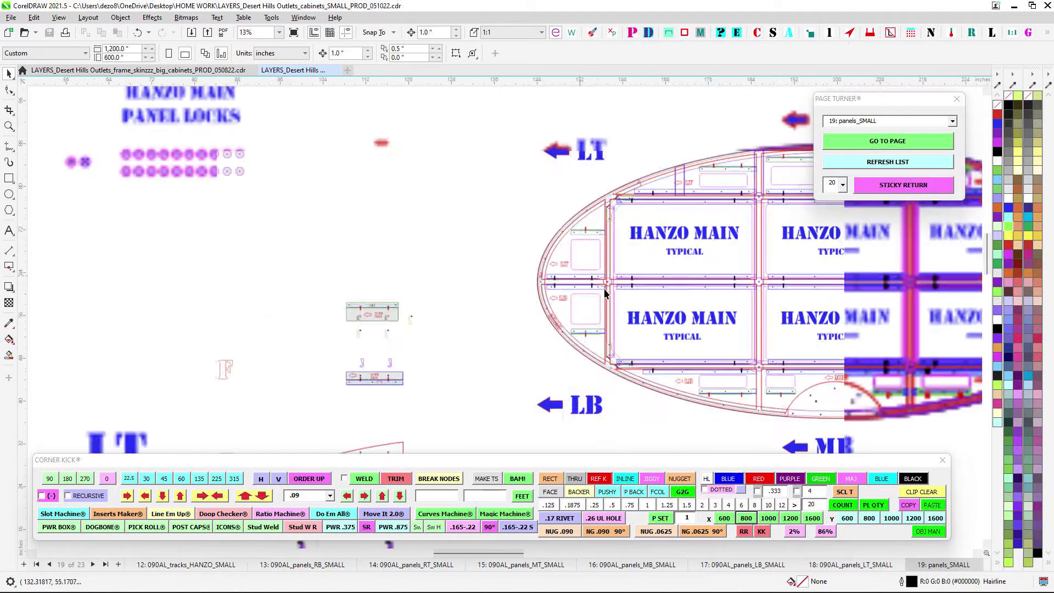
drag(385, 354, 401, 197)
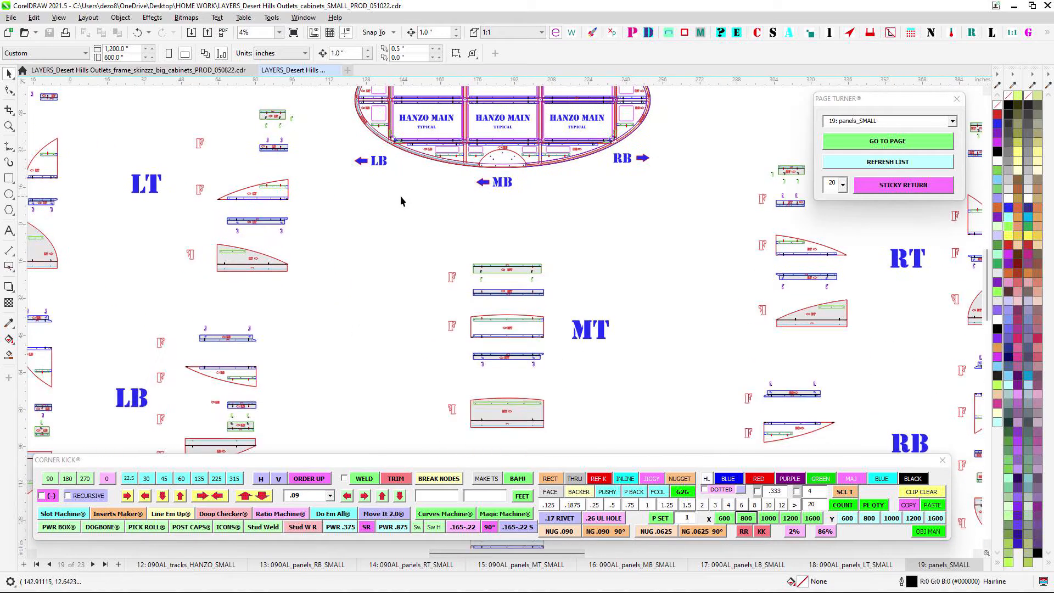
scroll(402, 204, down, 1)
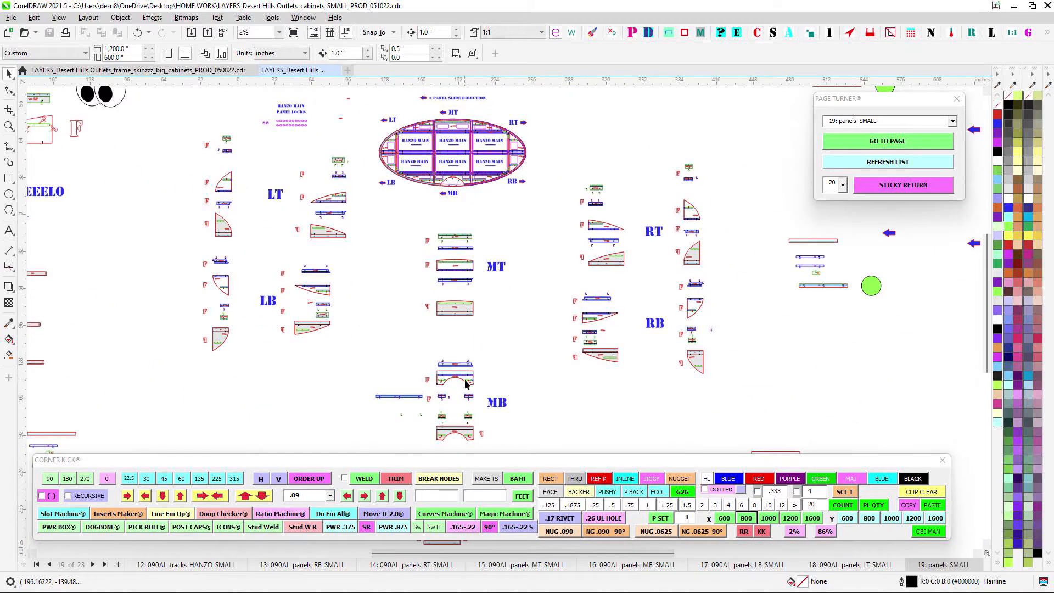
Examine the MB part drawings, including the gray reversed arched panel with its A and B flanges, up close
scroll(462, 383, up, 2)
drag(462, 384, 515, 332)
scroll(515, 333, up, 2)
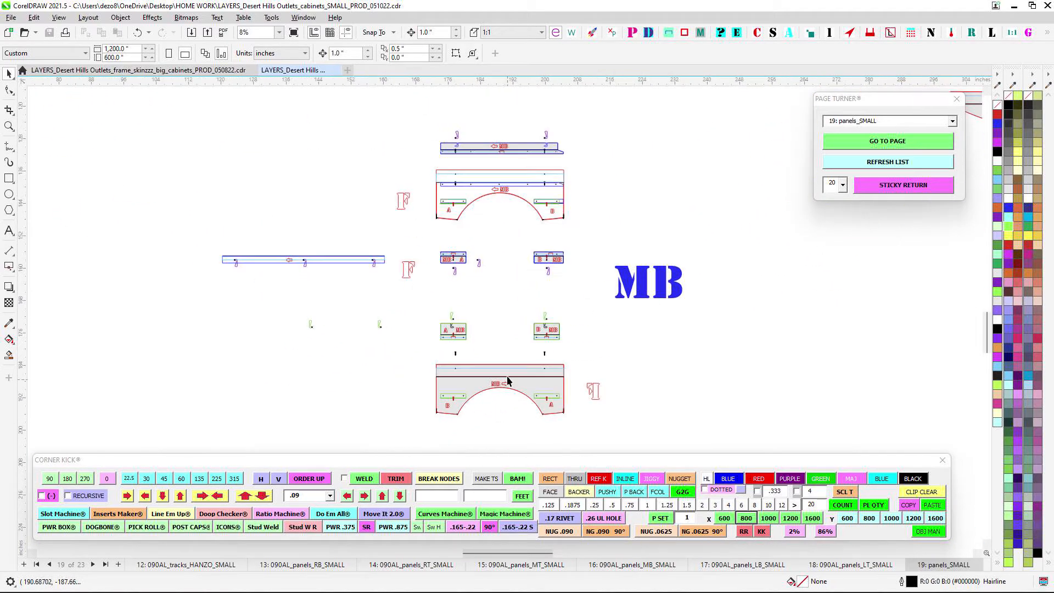
scroll(401, 358, up, 1)
drag(634, 394, 570, 239)
scroll(570, 239, up, 1)
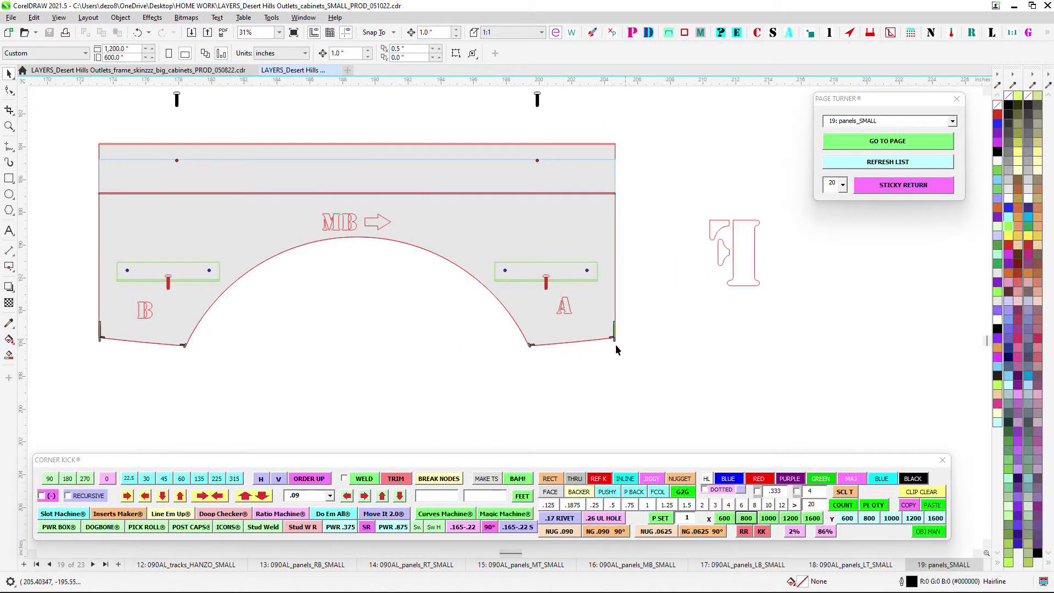
Review the separate MB and MT panel layouts with their gray strips and exploded red edge outlines
scroll(615, 344, down, 5)
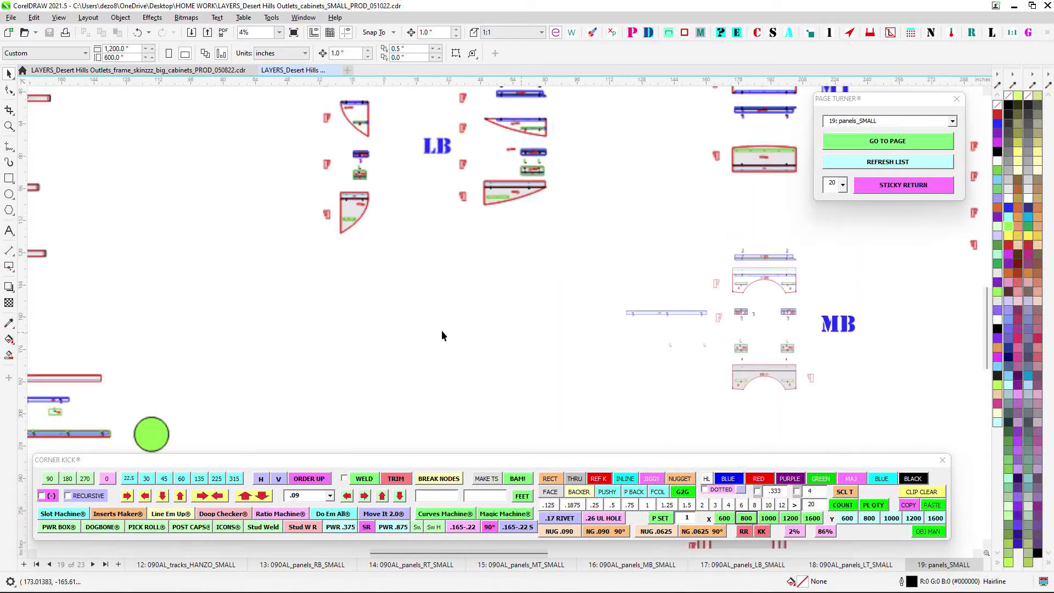
drag(331, 335, 758, 193)
drag(443, 365, 656, 187)
scroll(443, 121, up, 2)
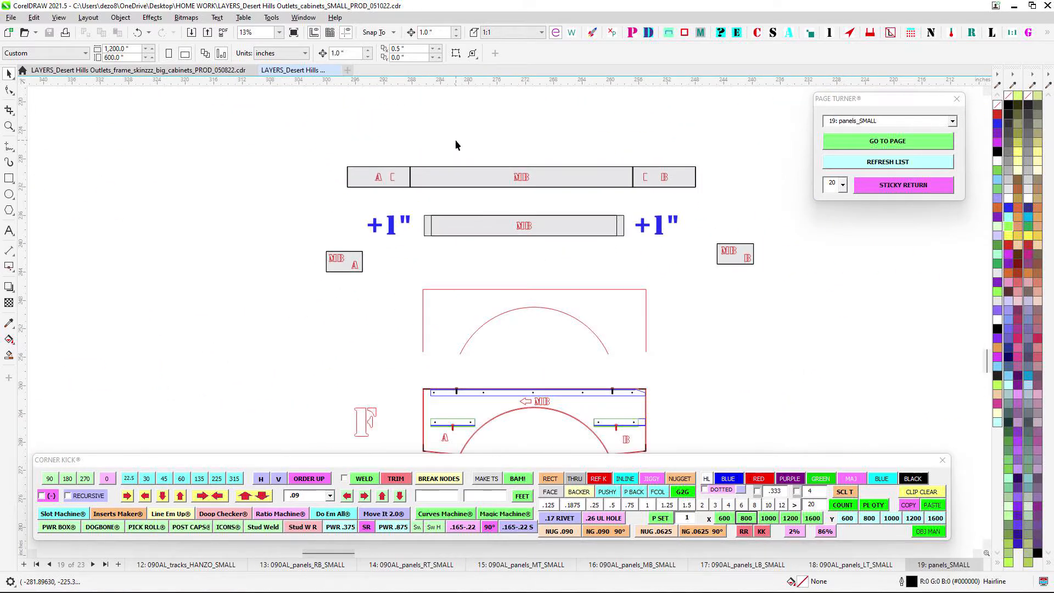
scroll(459, 132, down, 1)
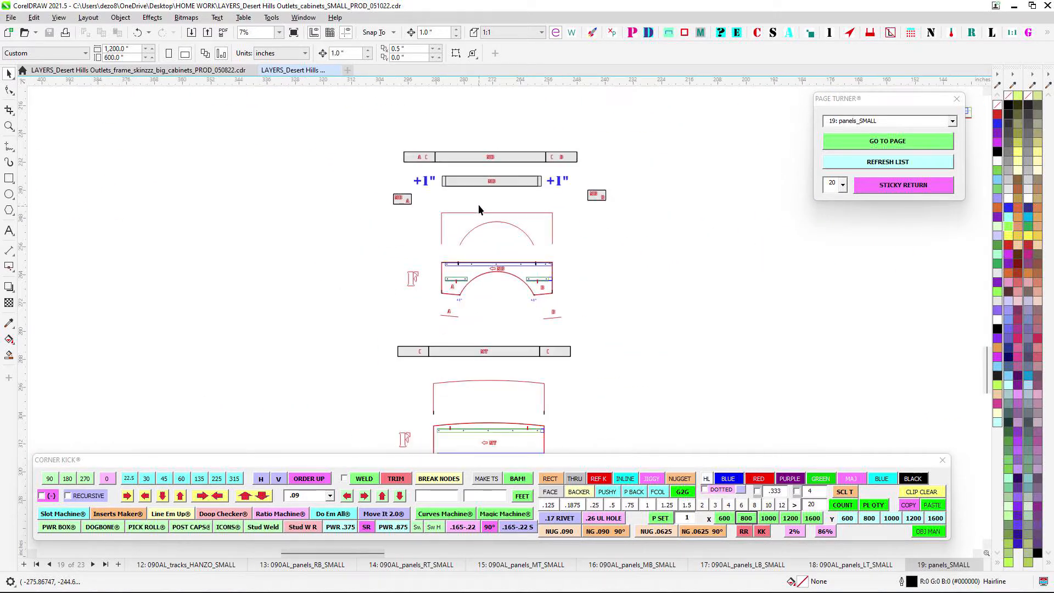
mouse_move(478, 155)
mouse_down()
mouse_move(482, 280)
mouse_move(460, 151)
mouse_up()
scroll(472, 182, down, 1)
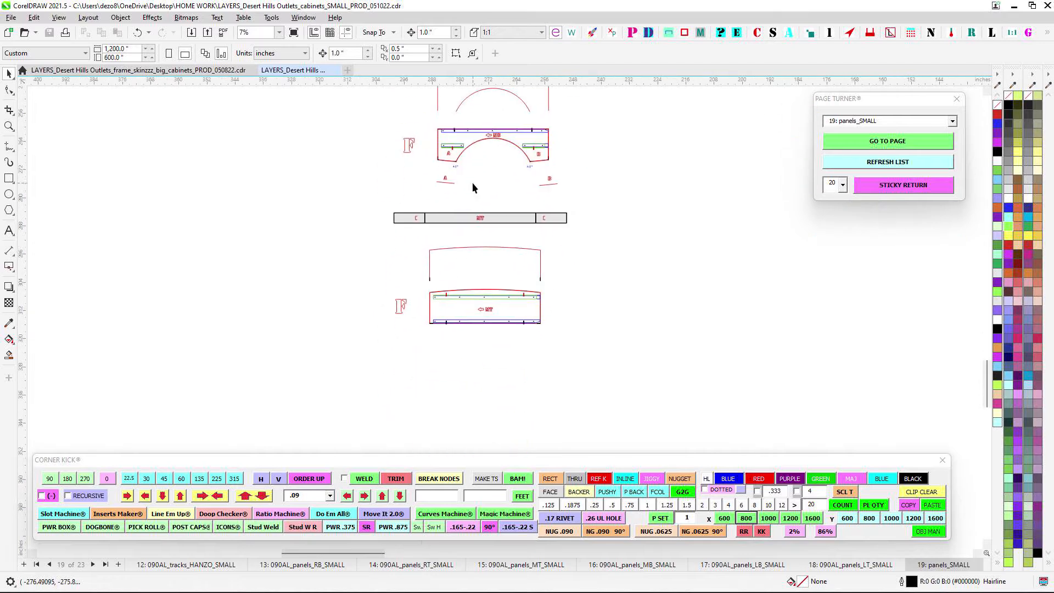
scroll(483, 357, up, 1)
scroll(483, 392, up, 1)
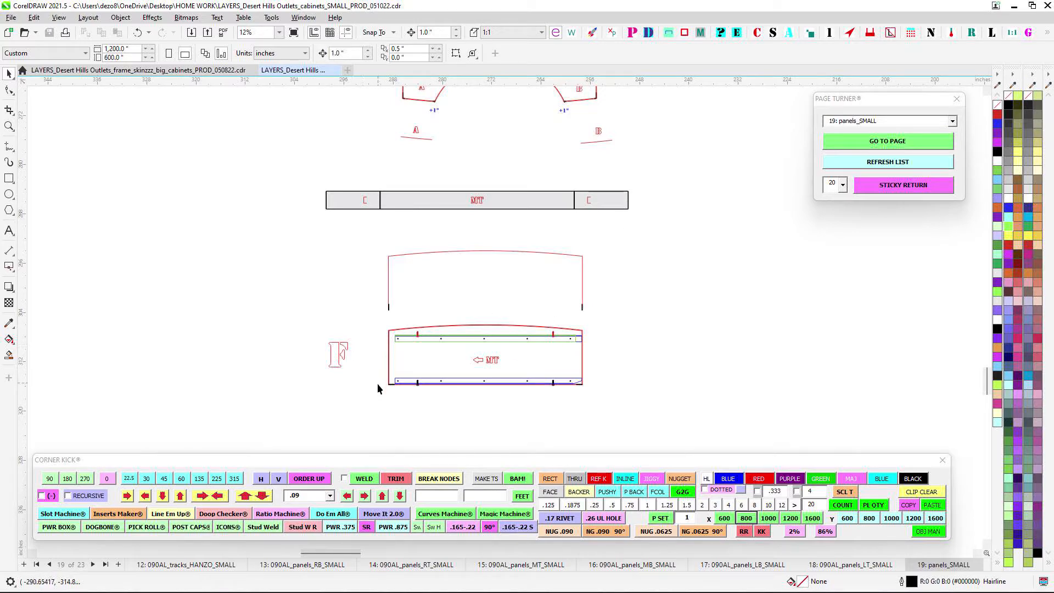
Compare the MB strips marked A, B and +1" with the edges of the arched MB panel below them
drag(485, 195, 443, 424)
drag(383, 97, 408, 229)
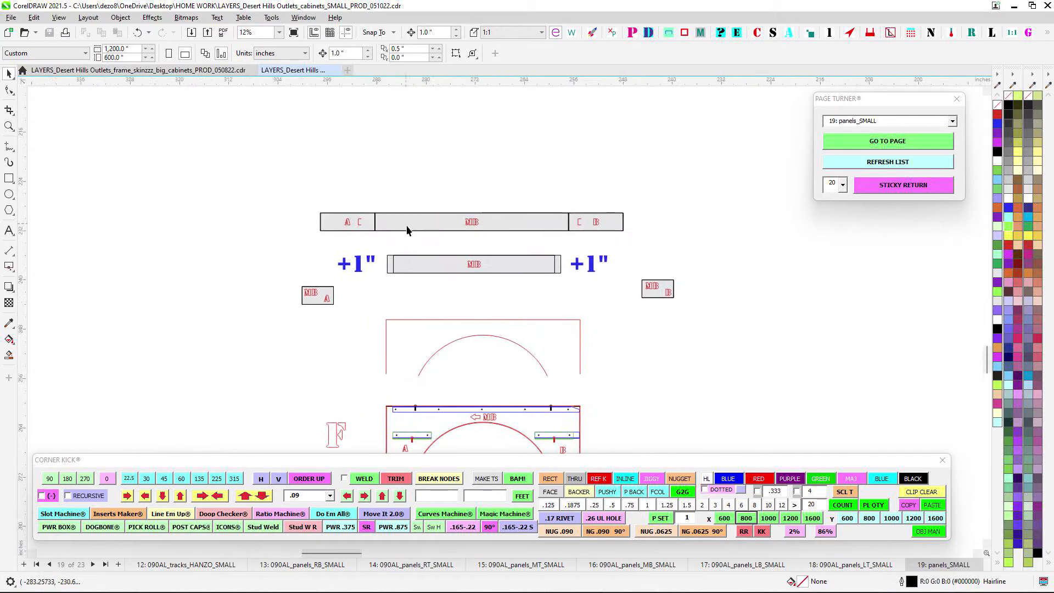
drag(470, 405, 446, 317)
drag(426, 254, 435, 291)
scroll(411, 199, up, 3)
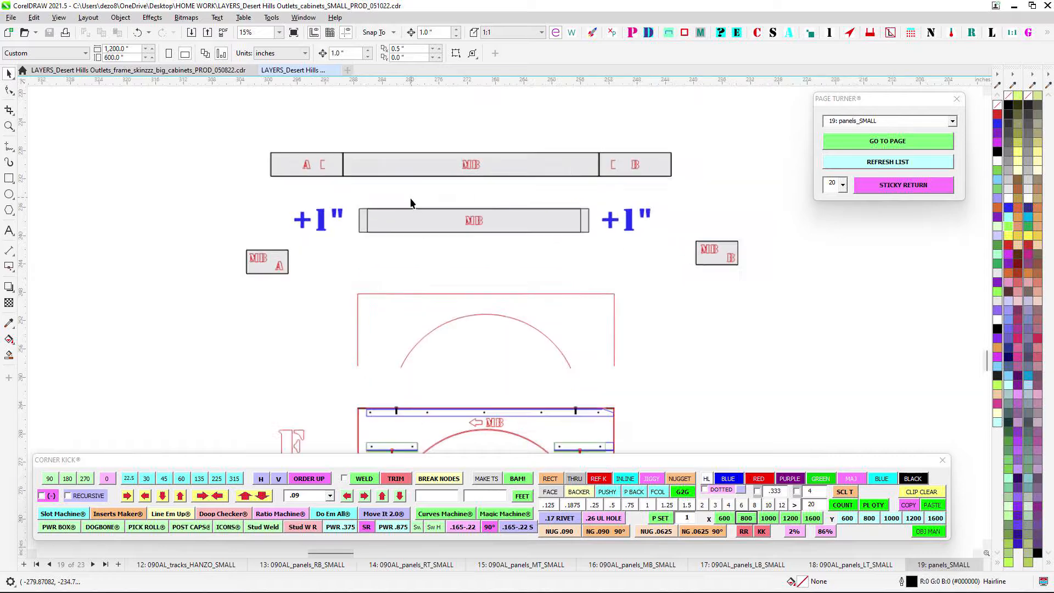
scroll(393, 229, down, 3)
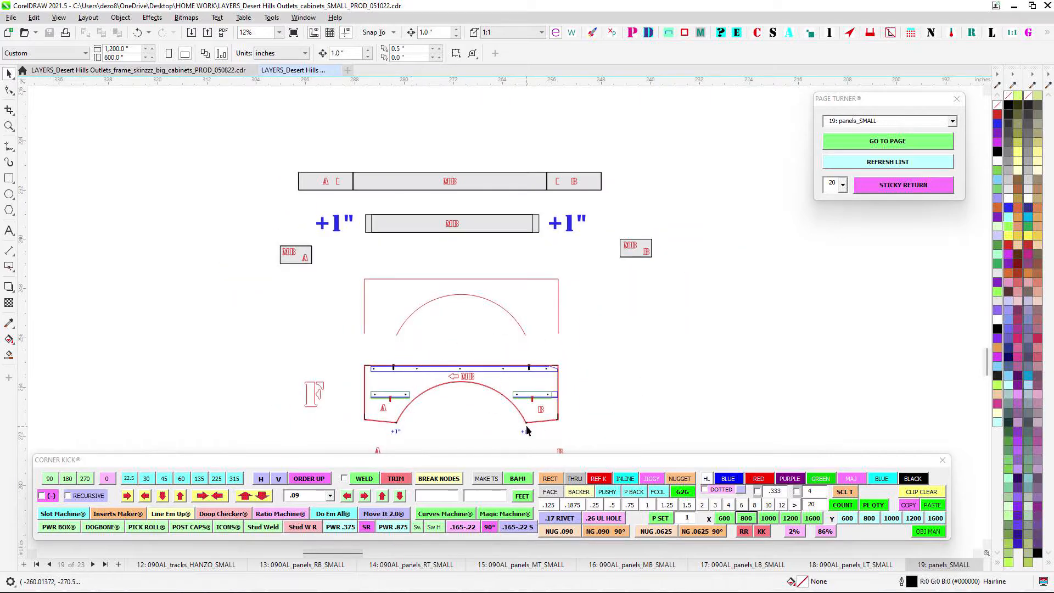
drag(562, 390, 517, 258)
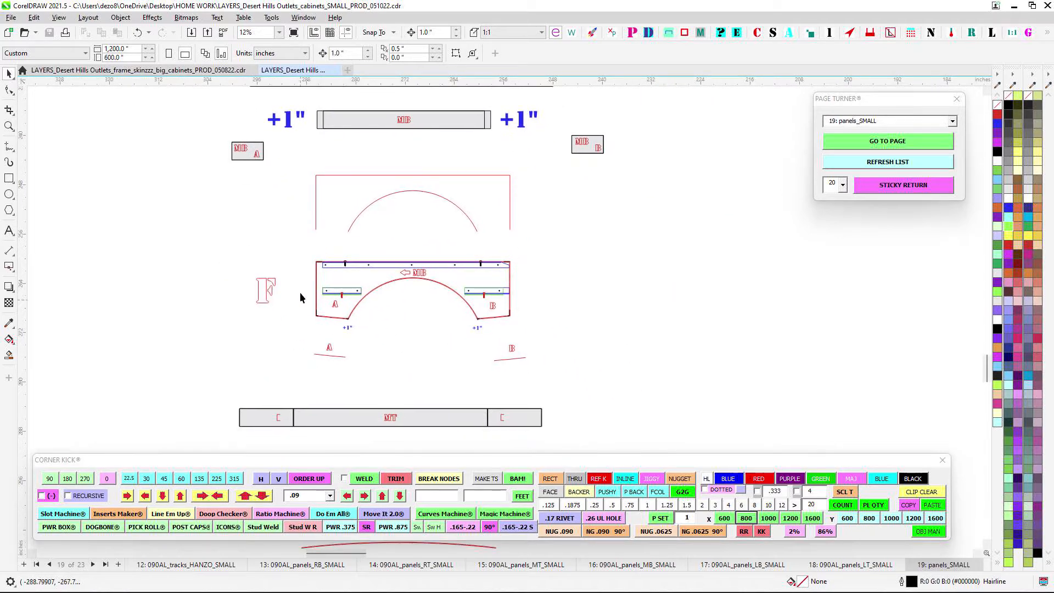
Go to page 20: frame_SMALL and look over the FACE and BACK frame drawings
scroll(551, 363, down, 10)
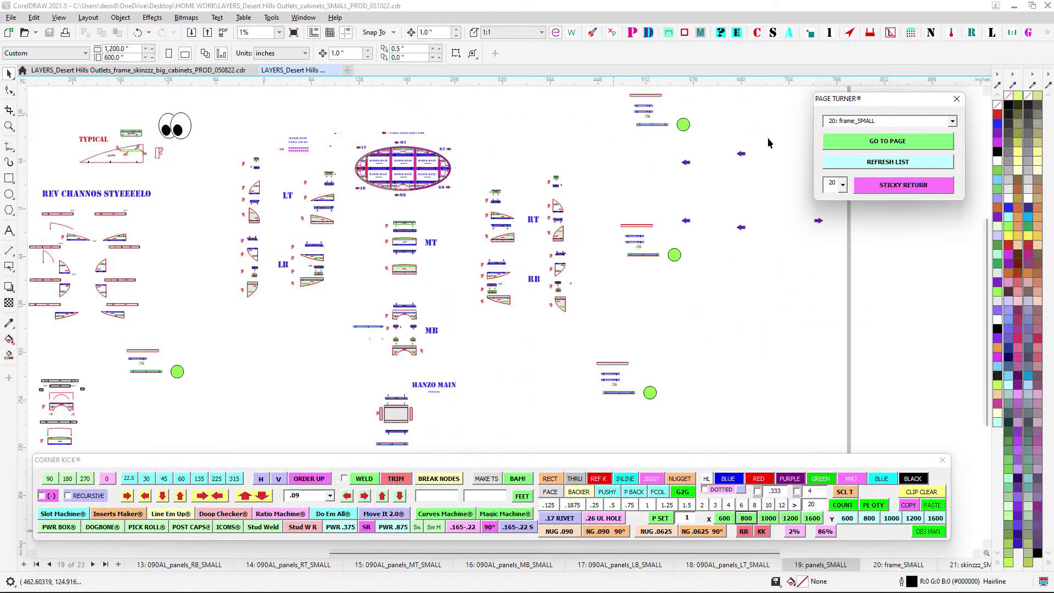
click(906, 147)
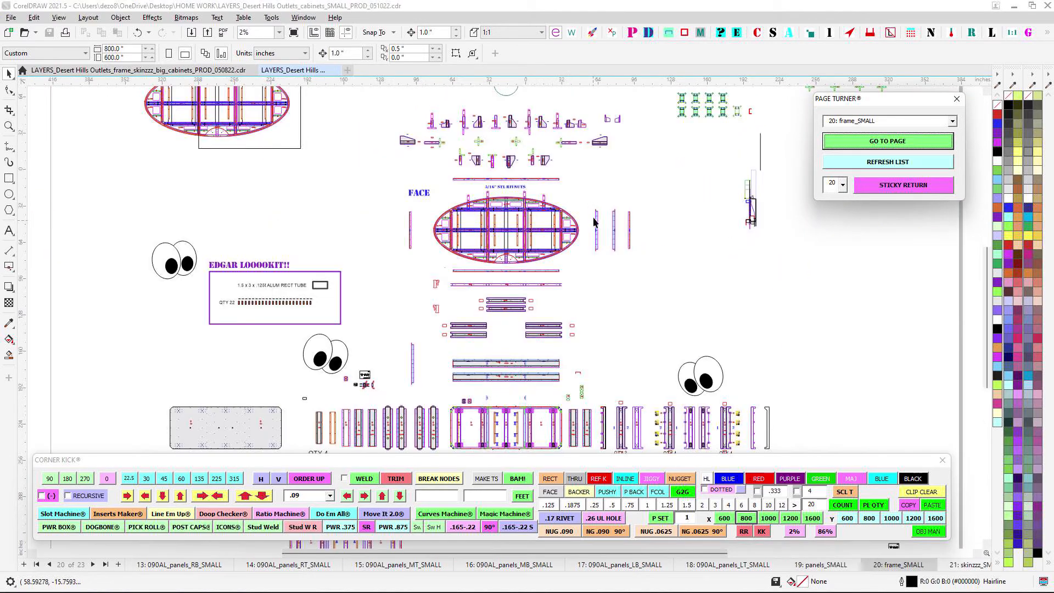
drag(633, 261, 646, 239)
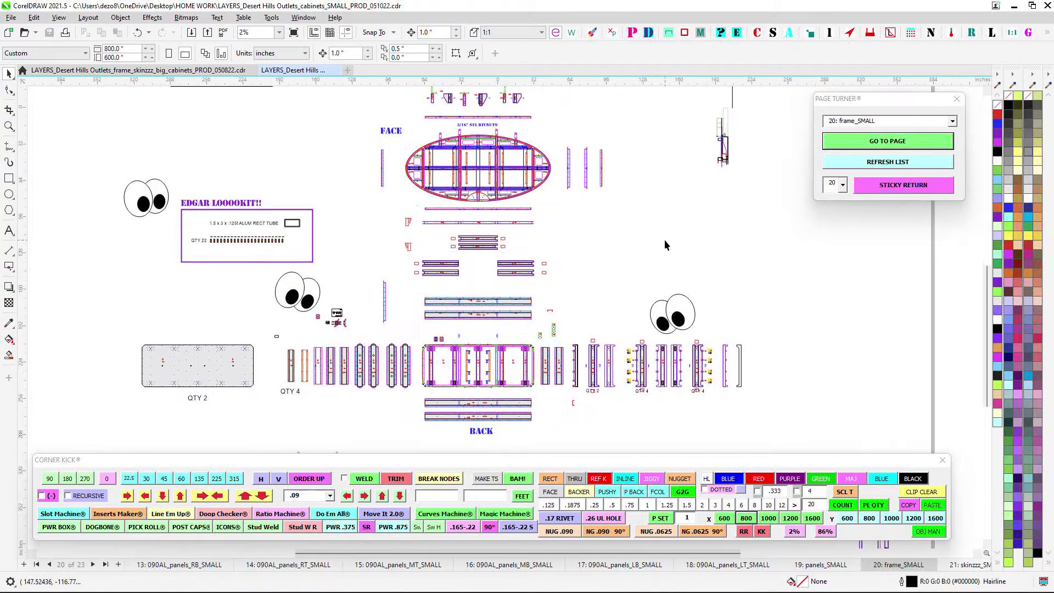
scroll(634, 293, up, 1)
drag(633, 296, 672, 180)
scroll(510, 283, up, 4)
drag(555, 259, 652, 244)
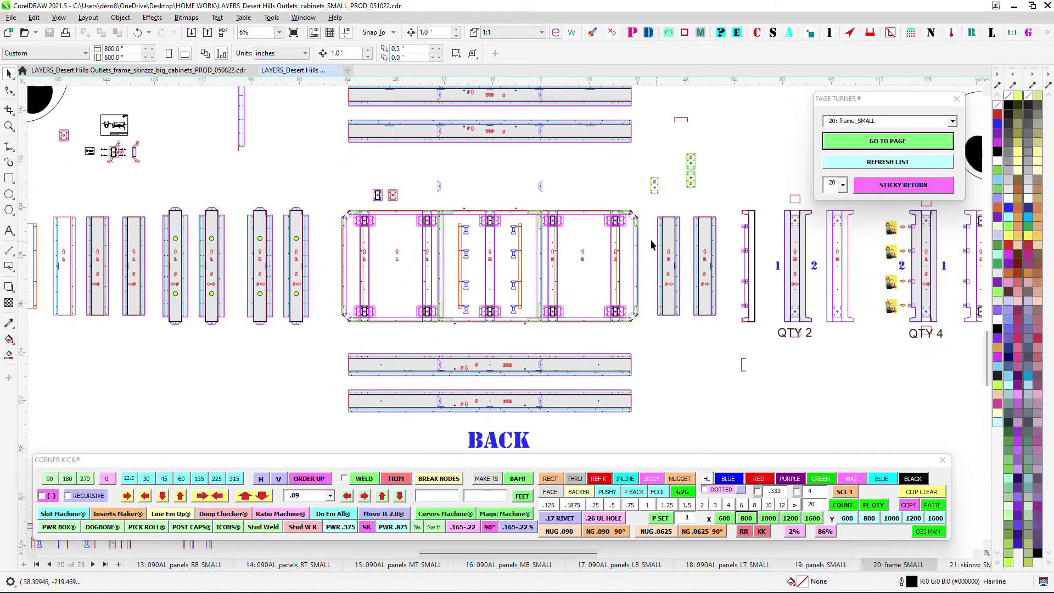
Examine the two gray BTM channels drawn between the back frame and the BACK label
scroll(635, 230, up, 3)
scroll(319, 239, down, 2)
scroll(307, 335, up, 1)
drag(307, 336, 374, 289)
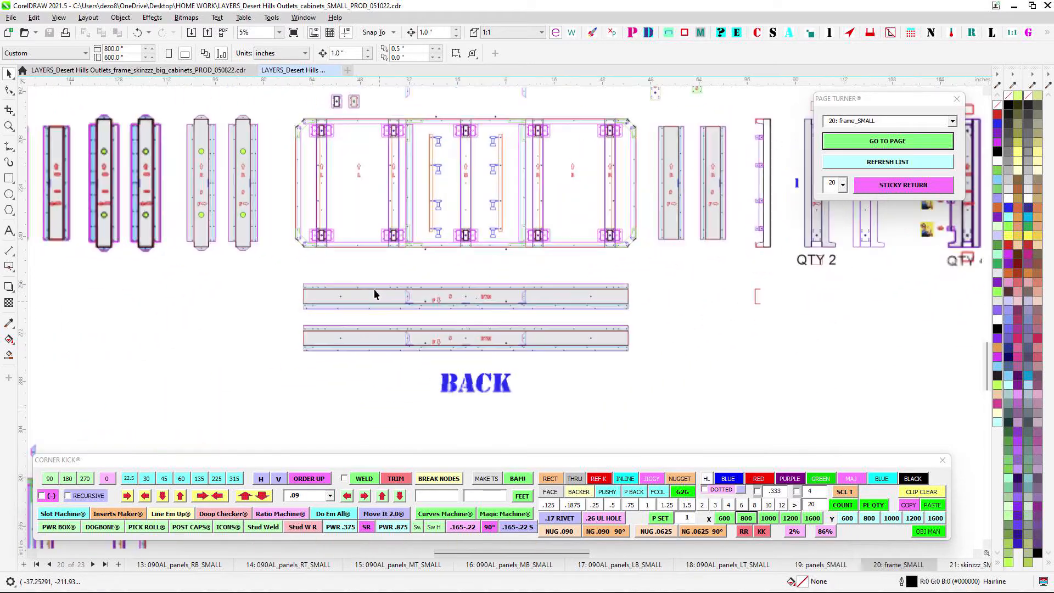
scroll(450, 346, up, 2)
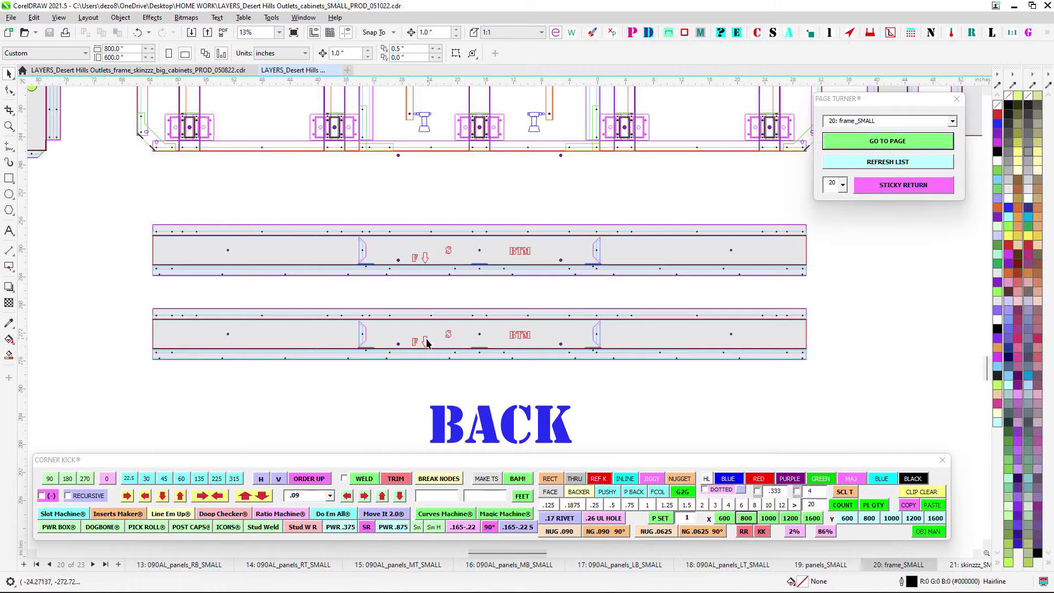
scroll(468, 217, down, 1)
Examine the TOP channels above the back frame and their position relative to its upper edge
drag(483, 216, 563, 487)
scroll(484, 298, up, 1)
drag(484, 297, 462, 340)
scroll(511, 175, up, 2)
scroll(485, 225, down, 2)
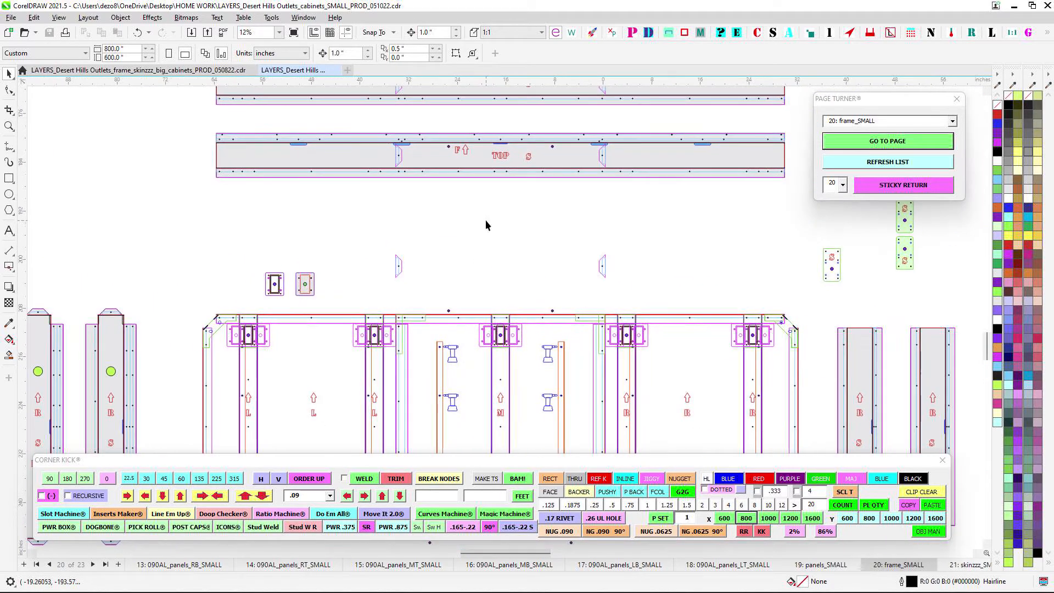
Compare the vertical L and R channels on both sides of the back frame with their members inside it
drag(457, 249, 656, 193)
drag(385, 299, 472, 200)
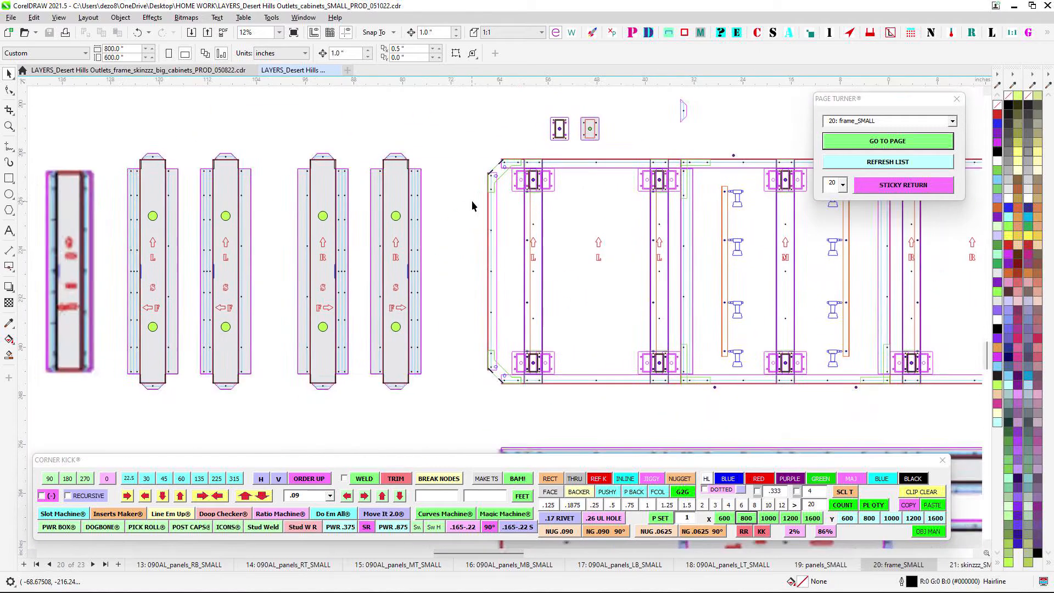
scroll(470, 210, down, 2)
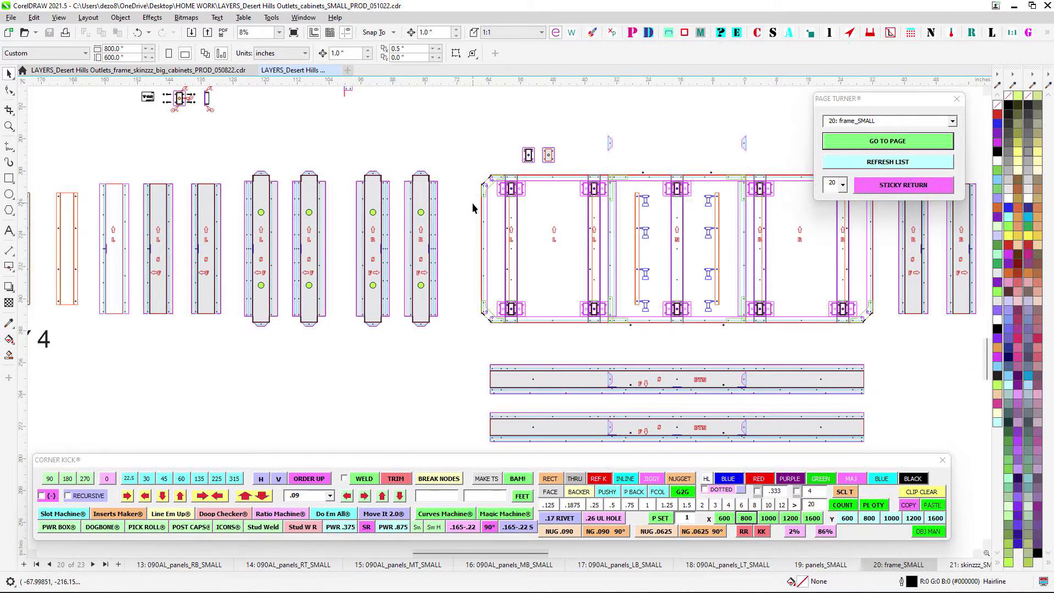
scroll(599, 215, up, 2)
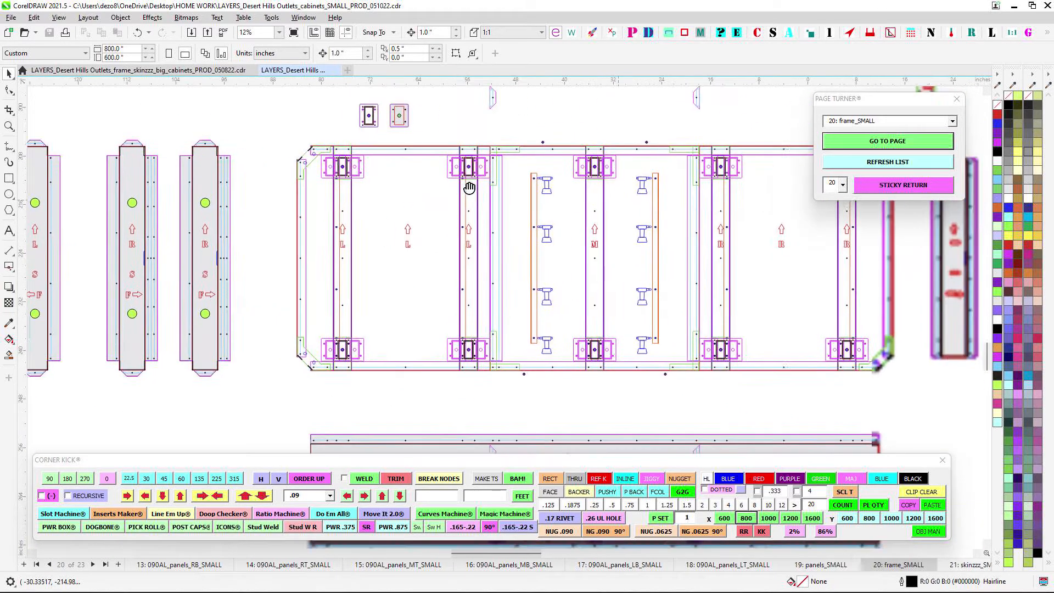
drag(356, 266, 451, 258)
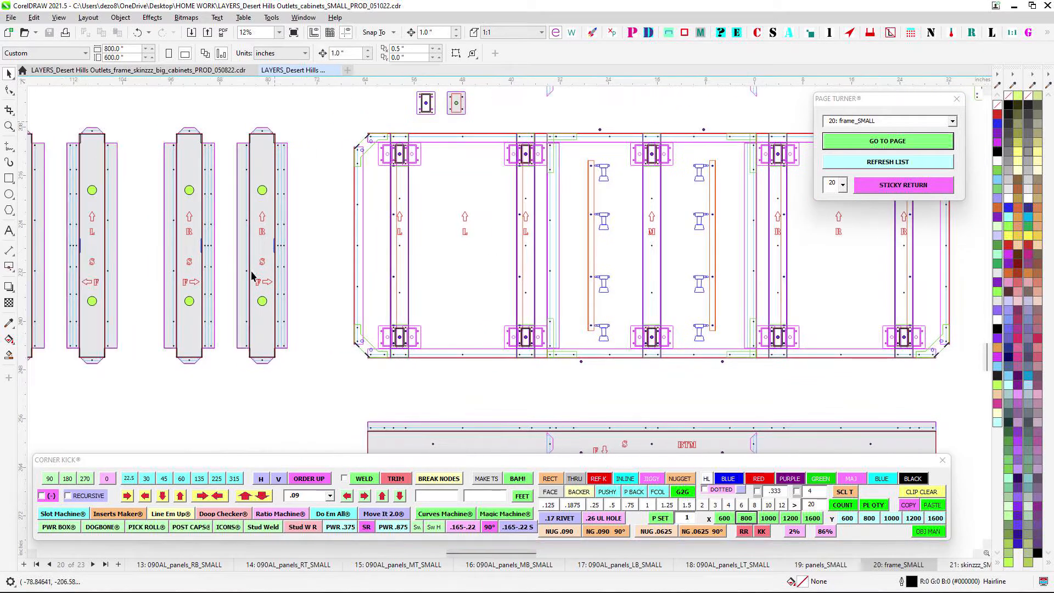
scroll(551, 256, right, 5)
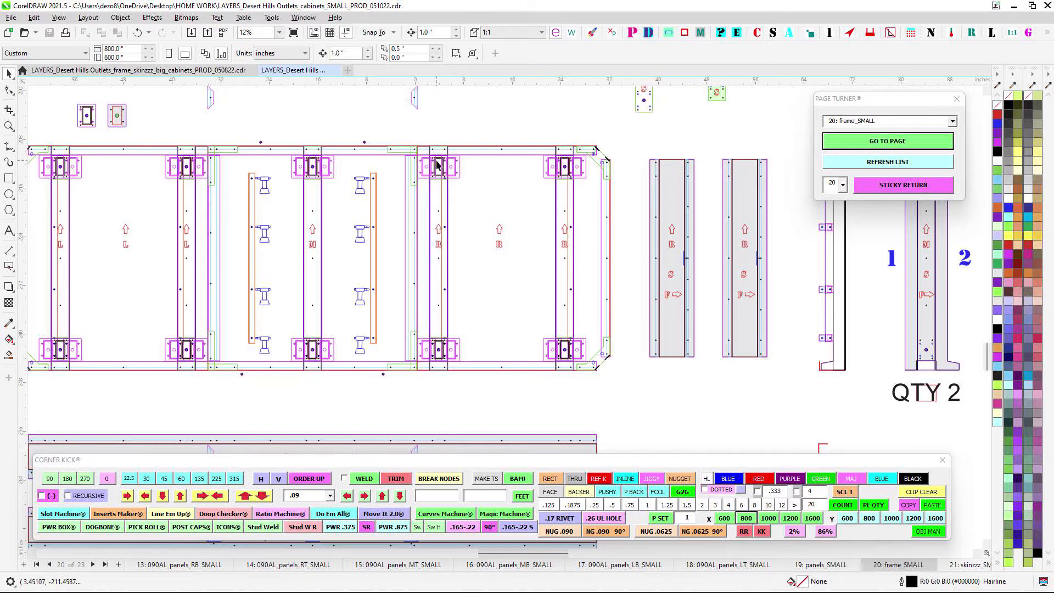
Examine the magenta mounting plates at the upper ends of the back frame's M and R uprights
scroll(439, 161, up, 1)
scroll(434, 176, down, 2)
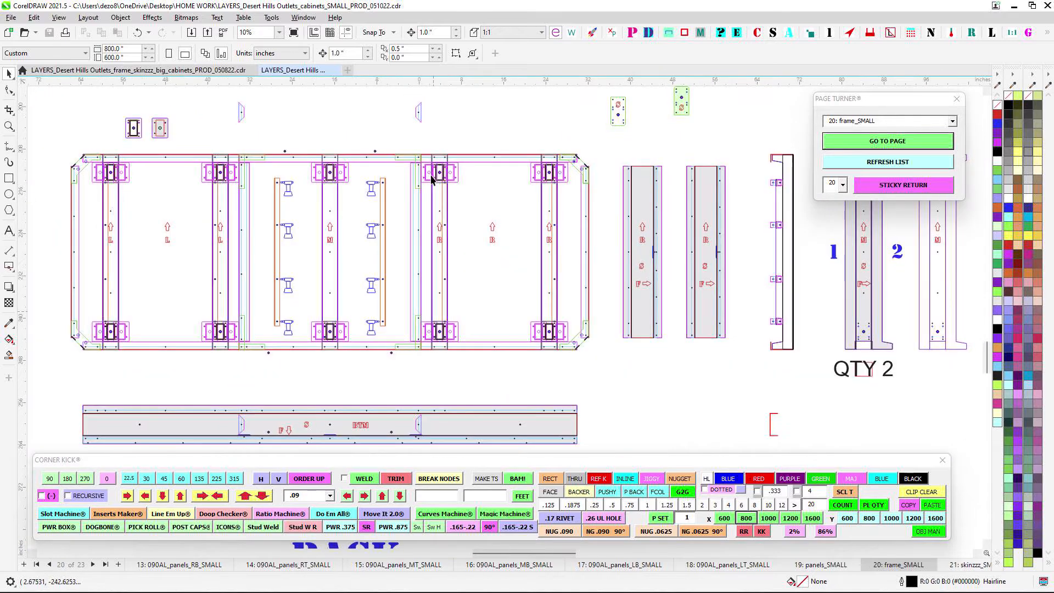
scroll(433, 176, up, 1)
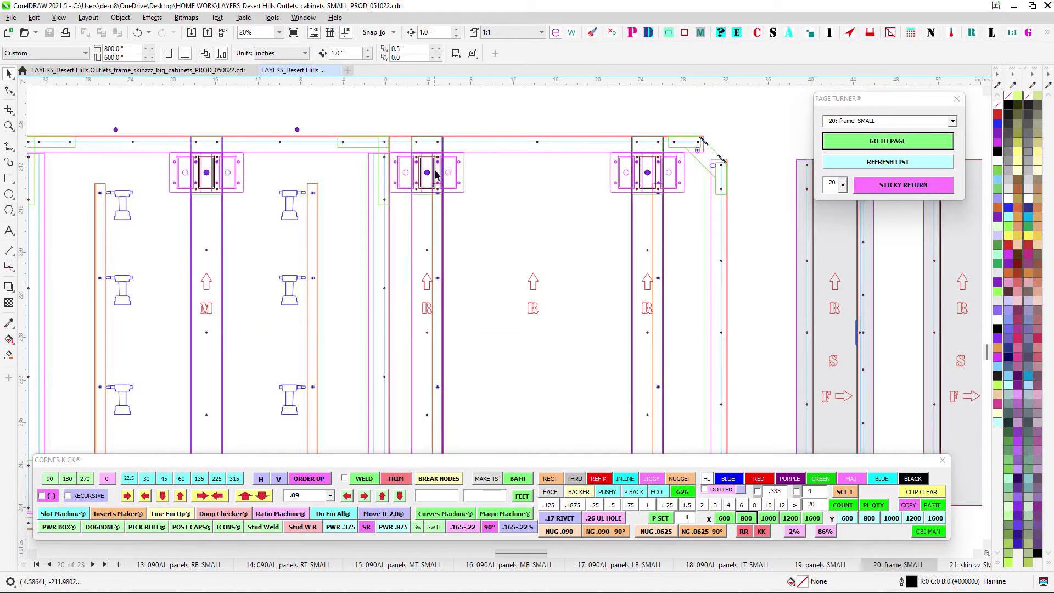
scroll(436, 174, down, 2)
scroll(702, 259, down, 1)
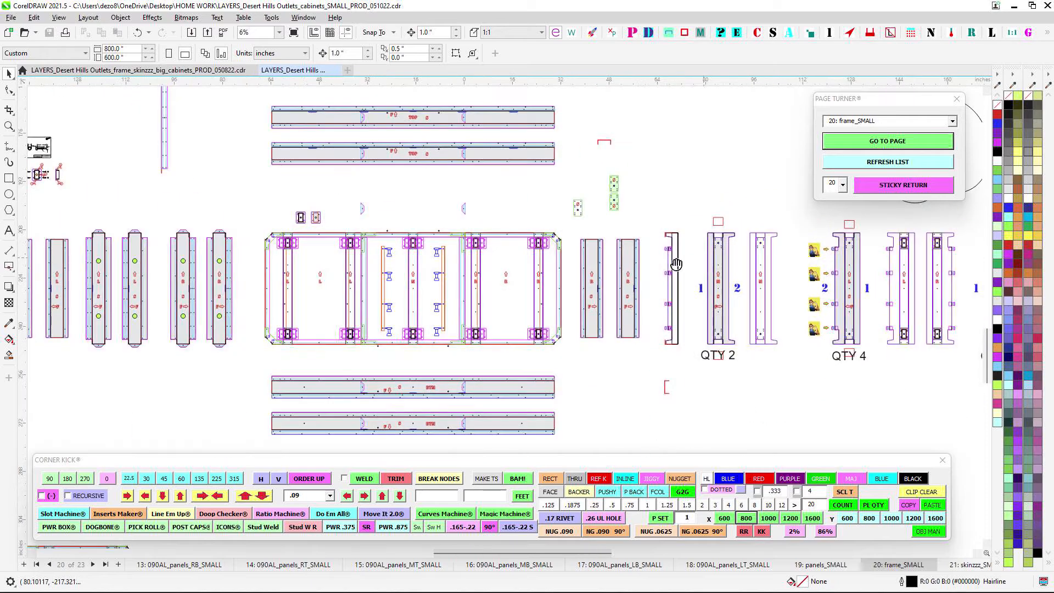
Examine the tabs marked by green arrows on the QTY 4 upright, comparing them with the back frame layout
drag(676, 263, 445, 264)
scroll(525, 244, up, 1)
drag(634, 263, 549, 252)
scroll(564, 223, up, 1)
scroll(565, 222, up, 1)
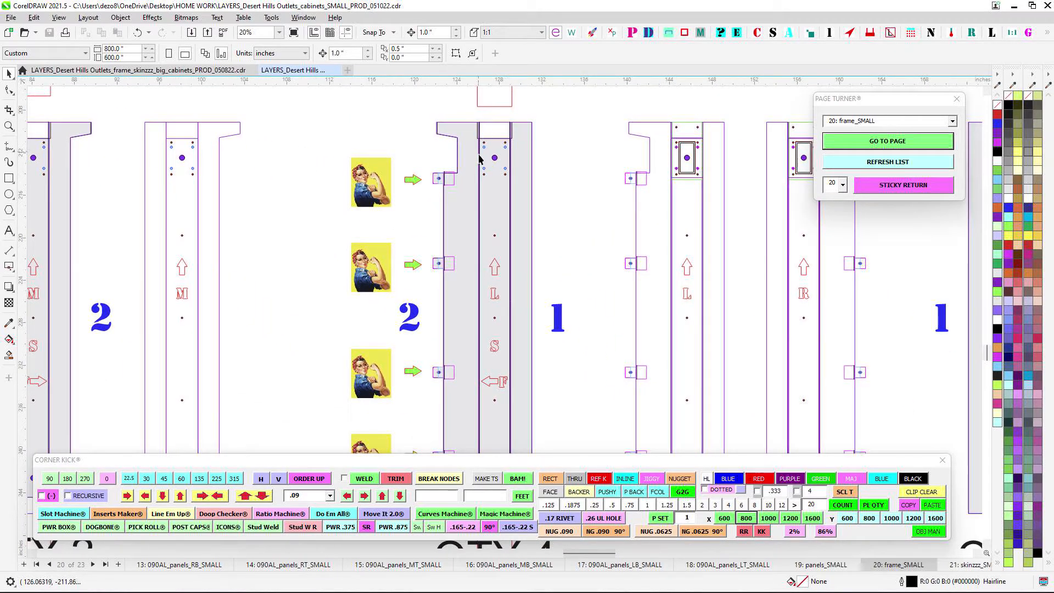
scroll(455, 182, up, 2)
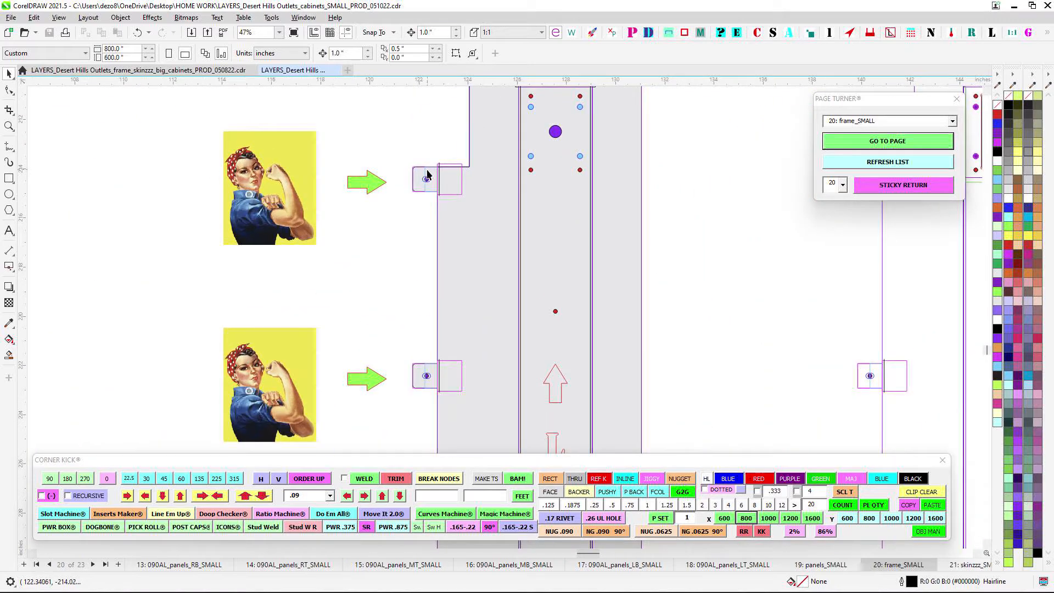
scroll(454, 382, down, 5)
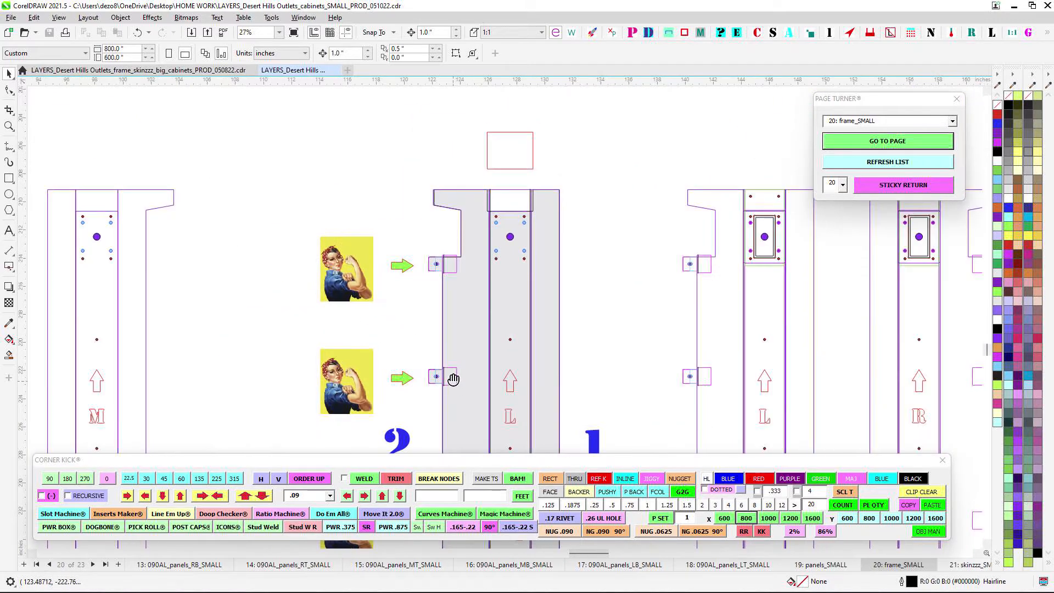
scroll(434, 269, up, 3)
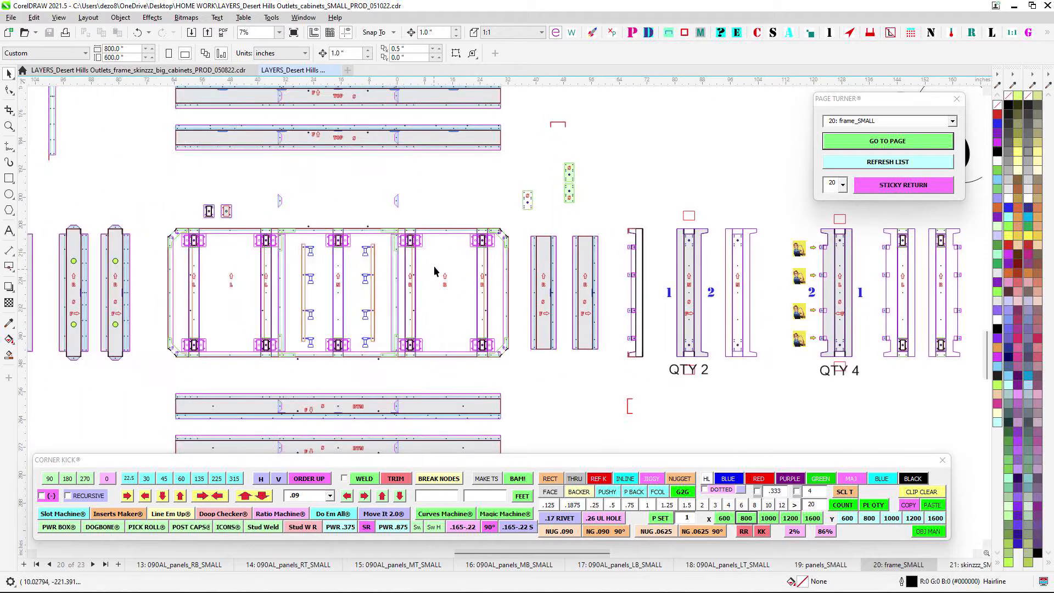
Select the hole group on the back frame's outermost R upright and nudge it sideways and back again
scroll(482, 176, up, 2)
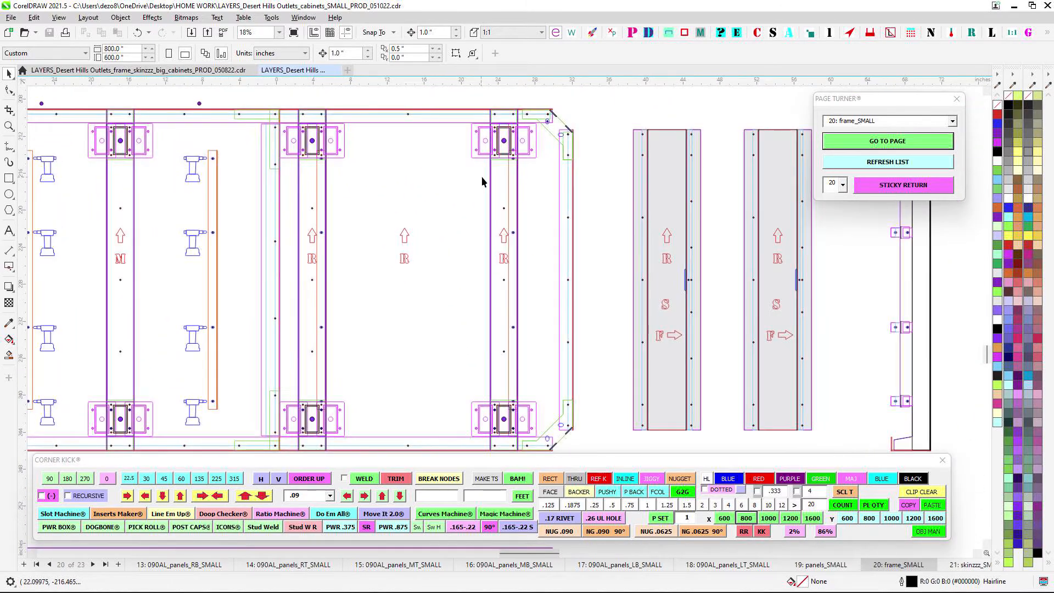
click(501, 175)
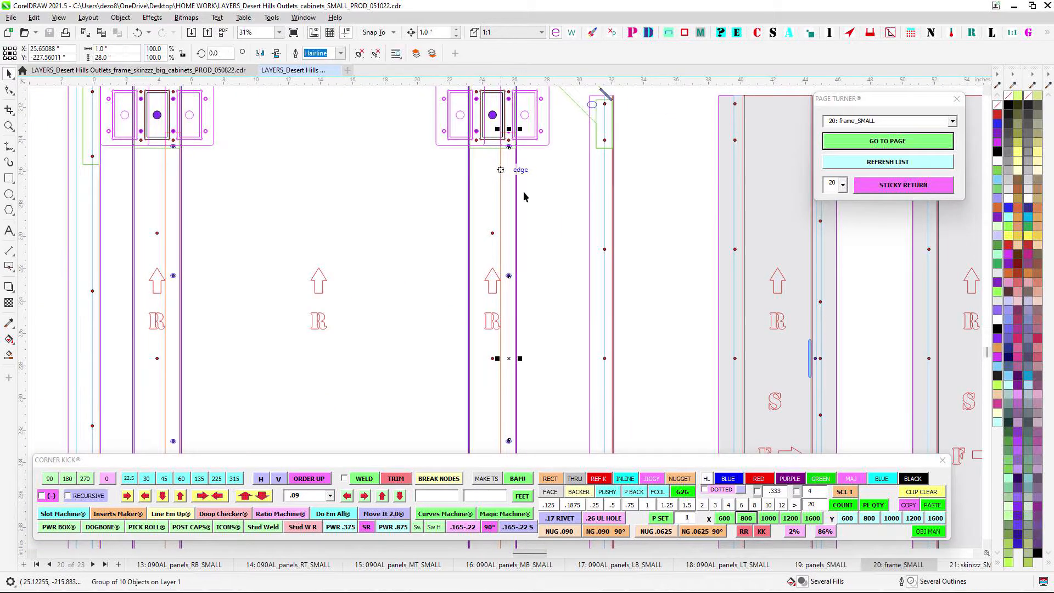
key(Left)
key(Right)
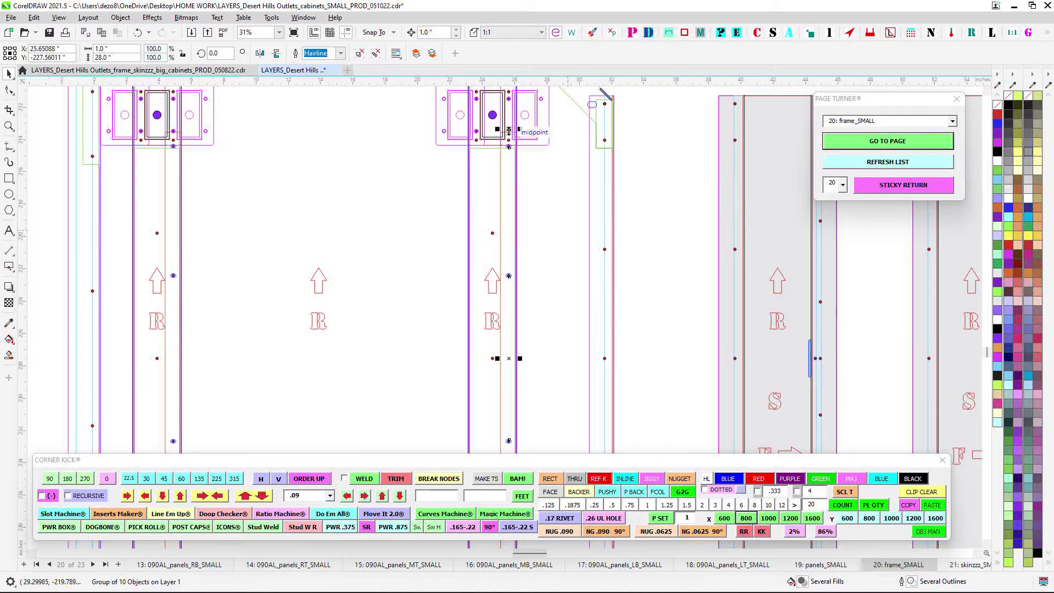
drag(547, 319, 540, 296)
scroll(540, 295, down, 2)
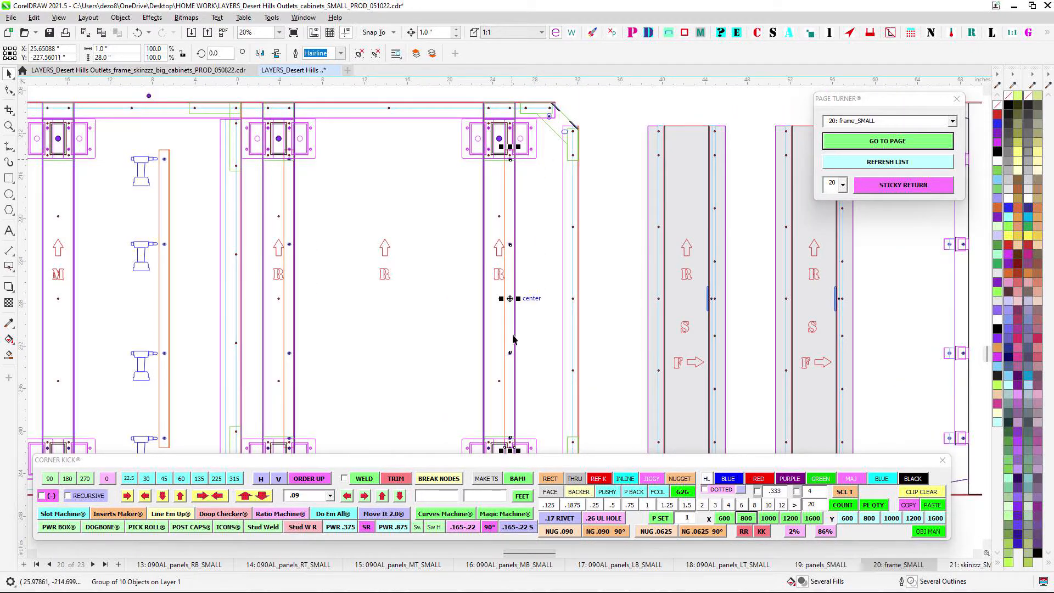
Compare the orange member lines and hole positions along the L, M and R uprights across the back frame
drag(396, 258, 520, 233)
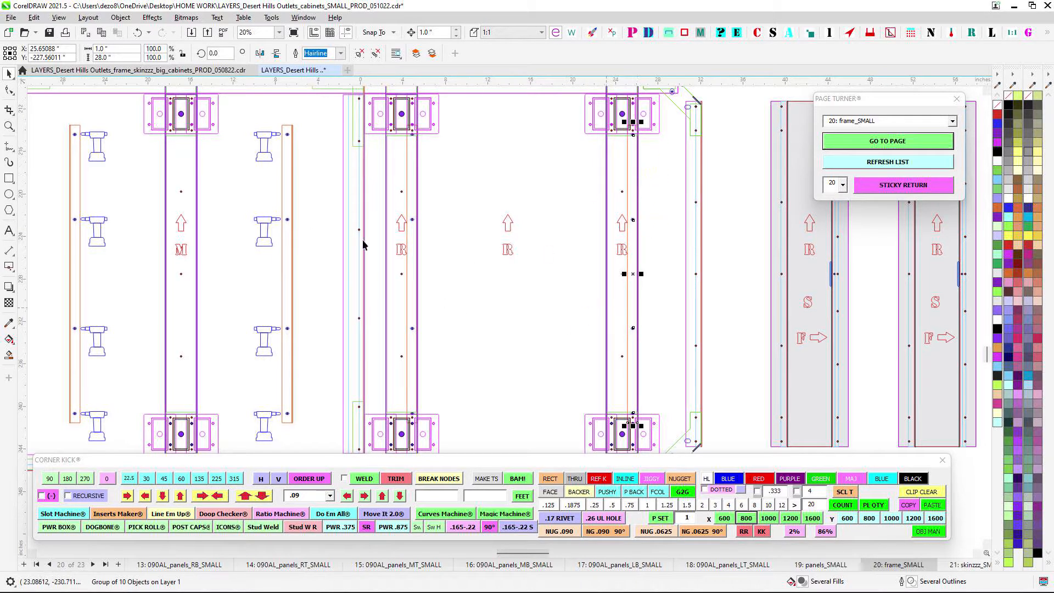
drag(244, 271, 604, 272)
drag(326, 197, 395, 201)
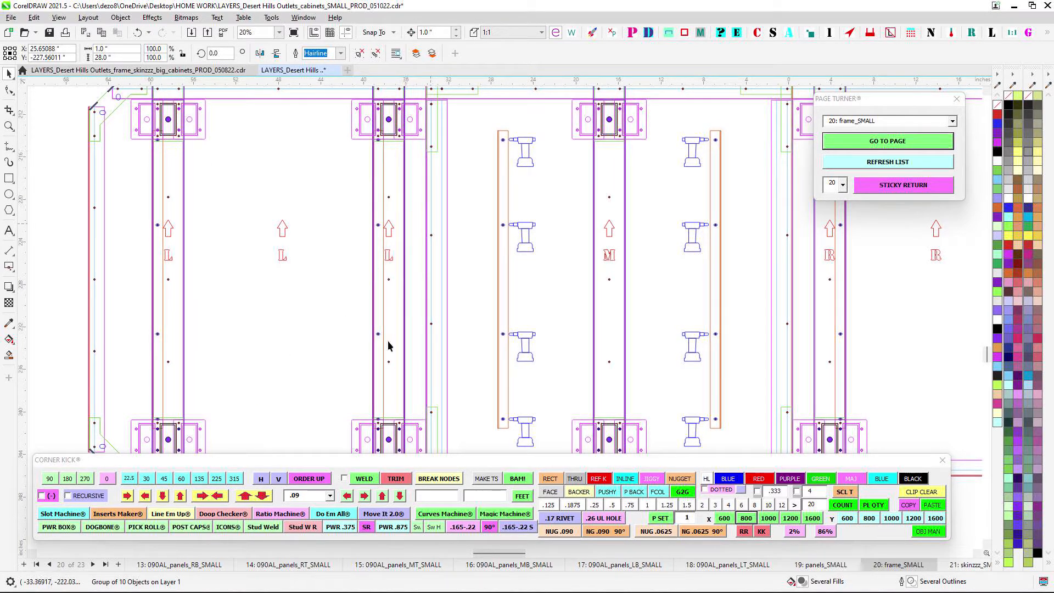
drag(503, 235, 303, 217)
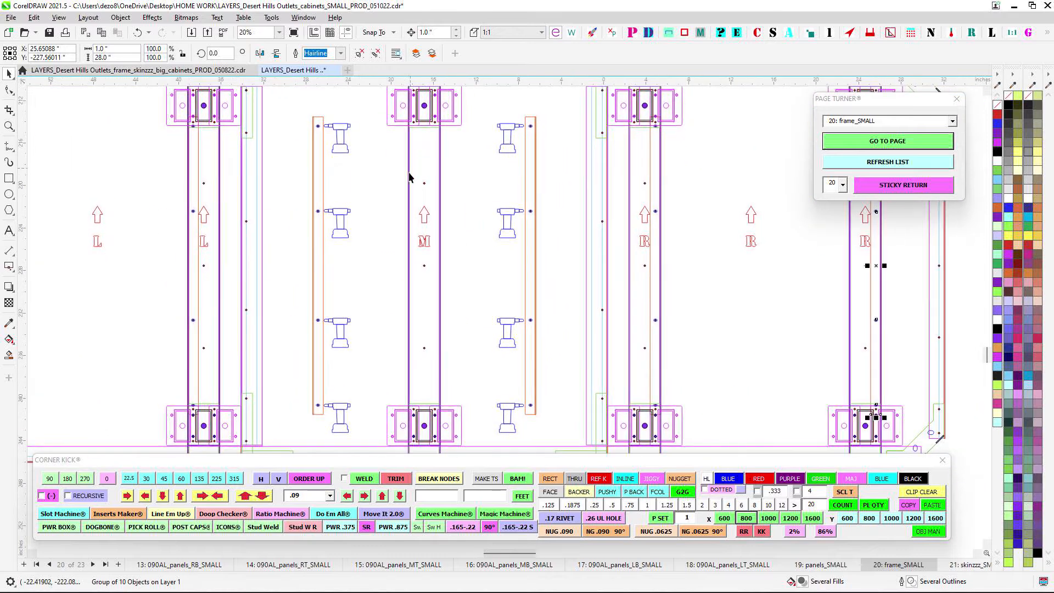
scroll(409, 177, down, 2)
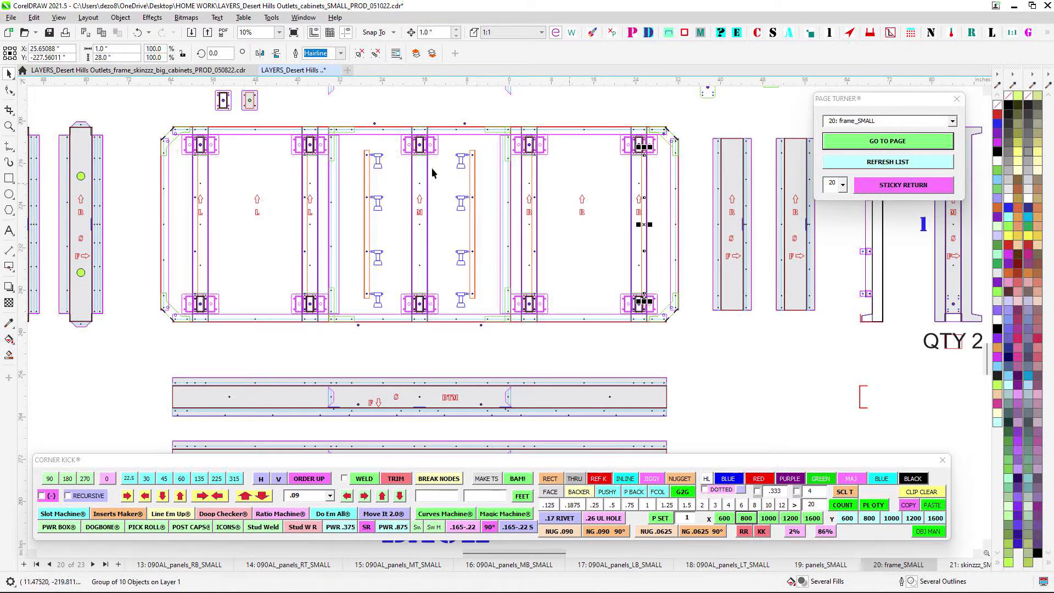
scroll(434, 168, up, 2)
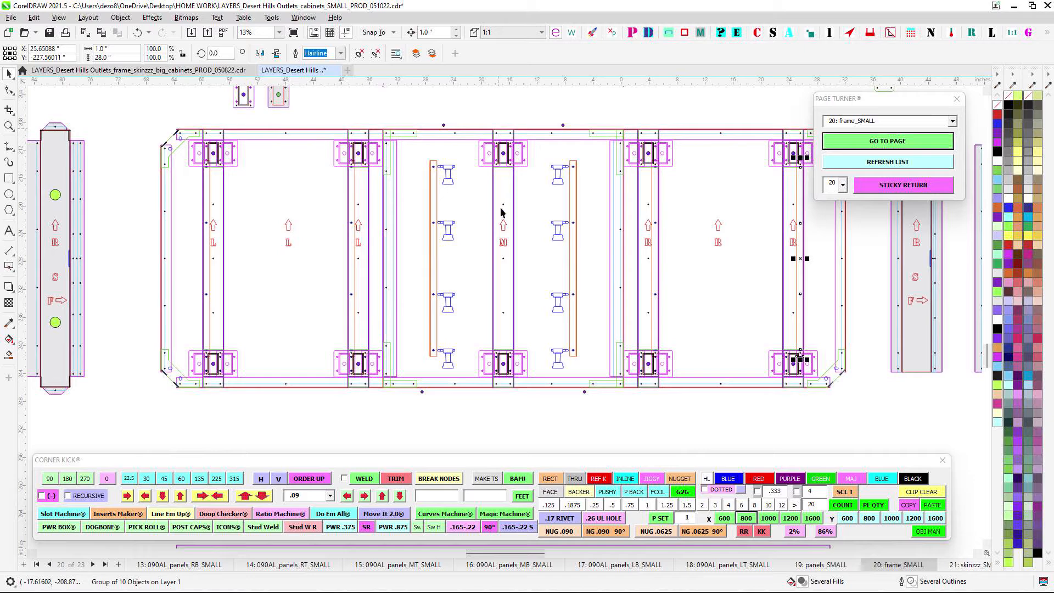
scroll(499, 284, down, 2)
Examine the arrow-marked tabs on the QTY 4 L upright and compare them with the back frame's uprights
scroll(520, 211, right, 6)
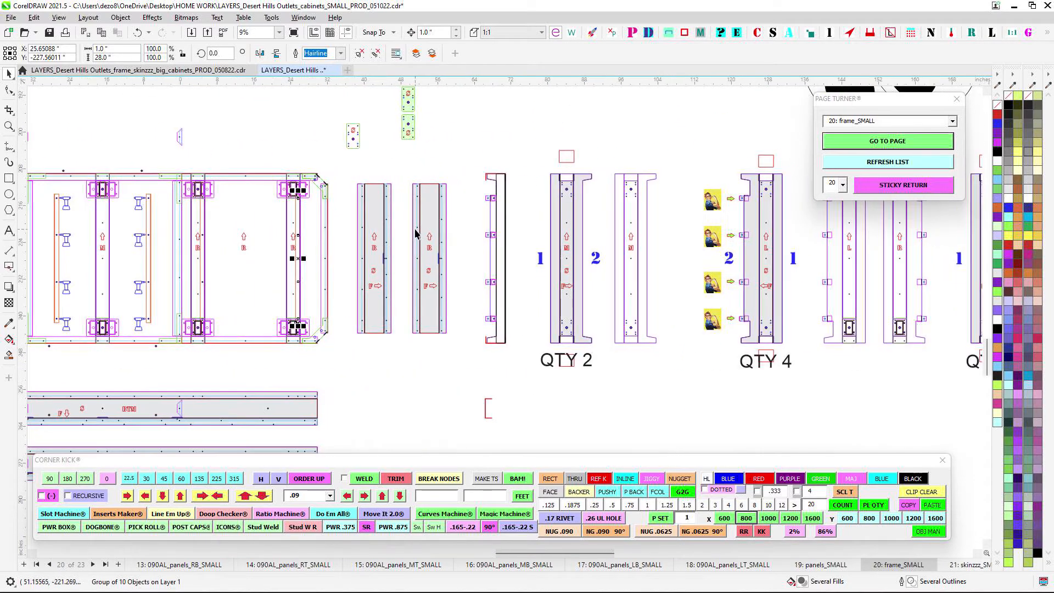
scroll(600, 205, up, 3)
scroll(631, 187, right, 4)
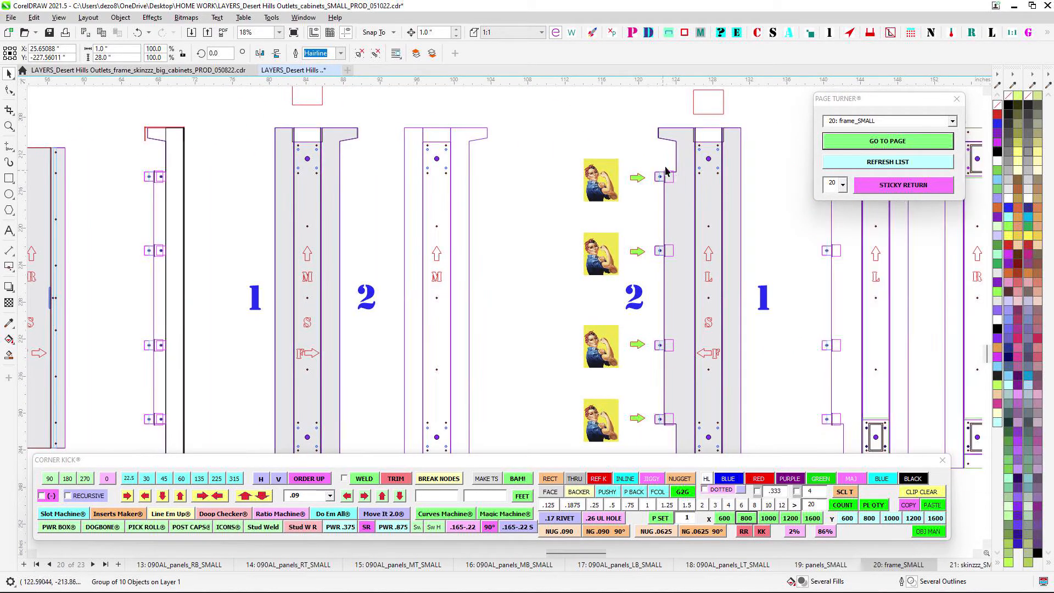
scroll(673, 201, down, 1)
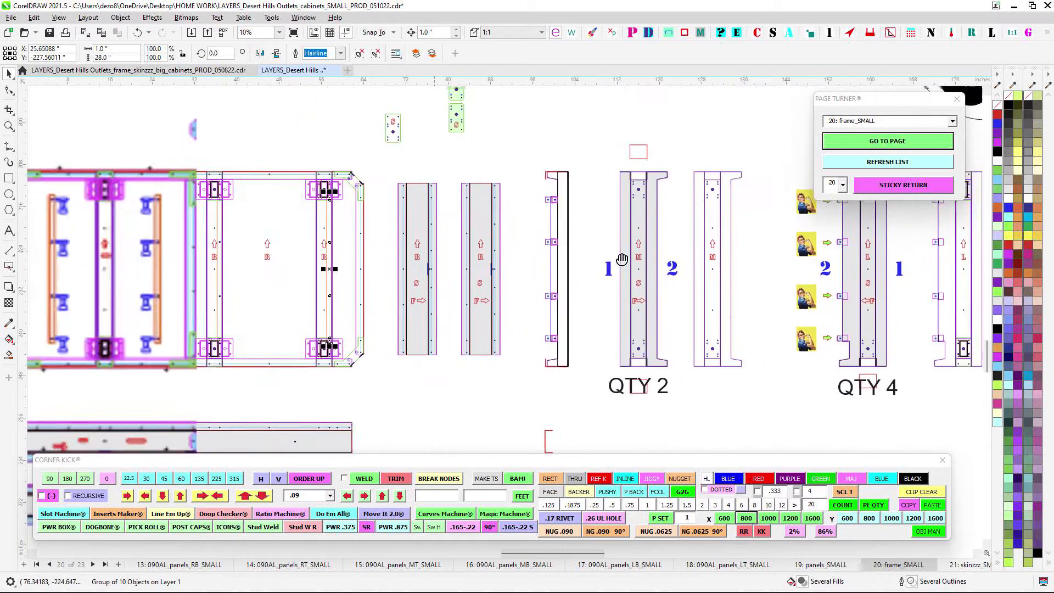
scroll(494, 253, left, 8)
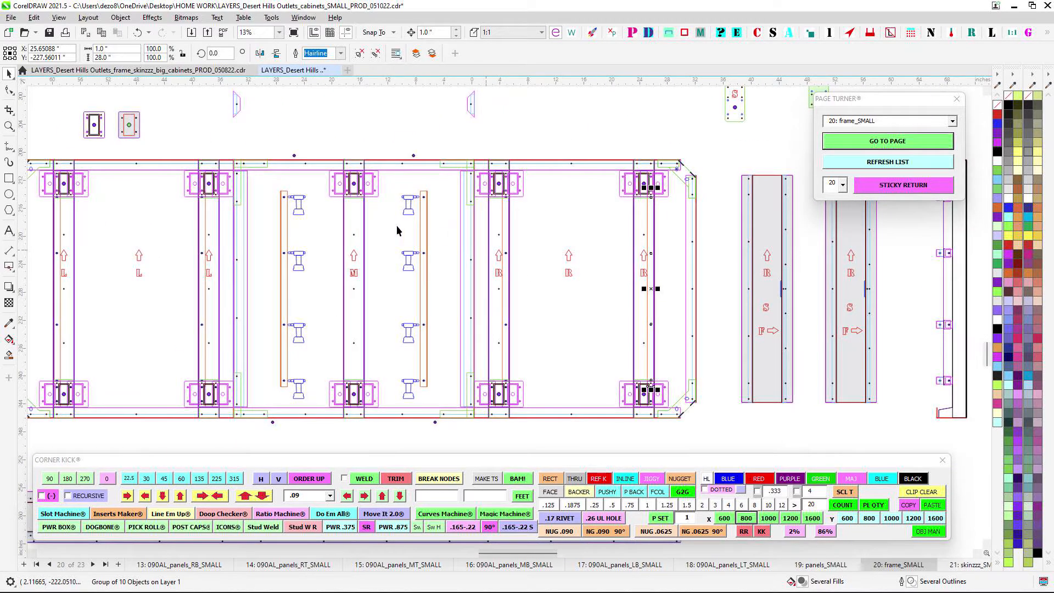
drag(397, 226, 411, 216)
drag(597, 178, 682, 167)
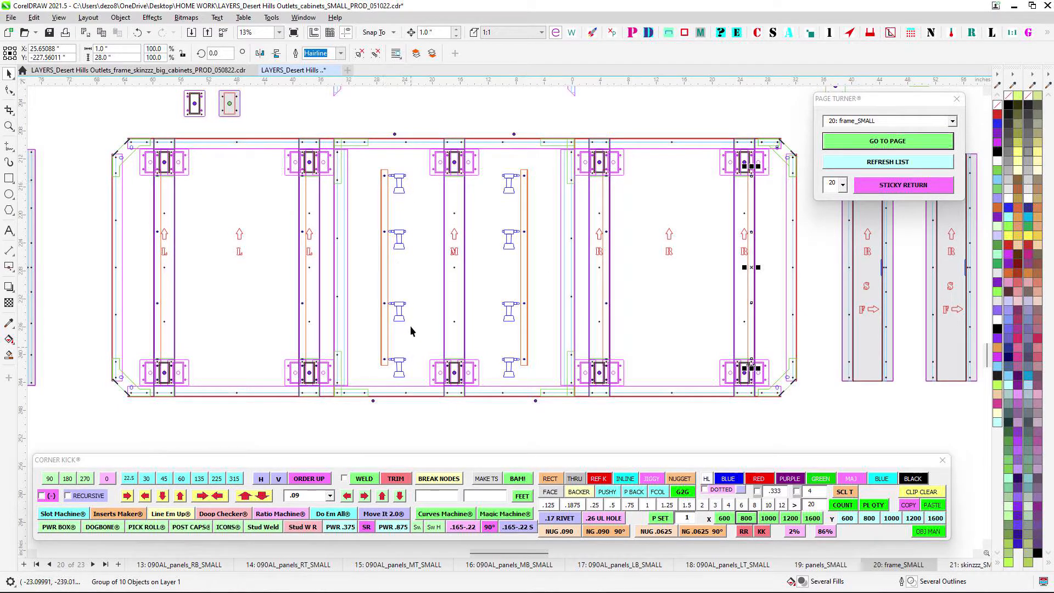
Examine the QTY 4 S channel and the orange channel outline beside it among the back frame's loose parts
scroll(525, 196, down, 5)
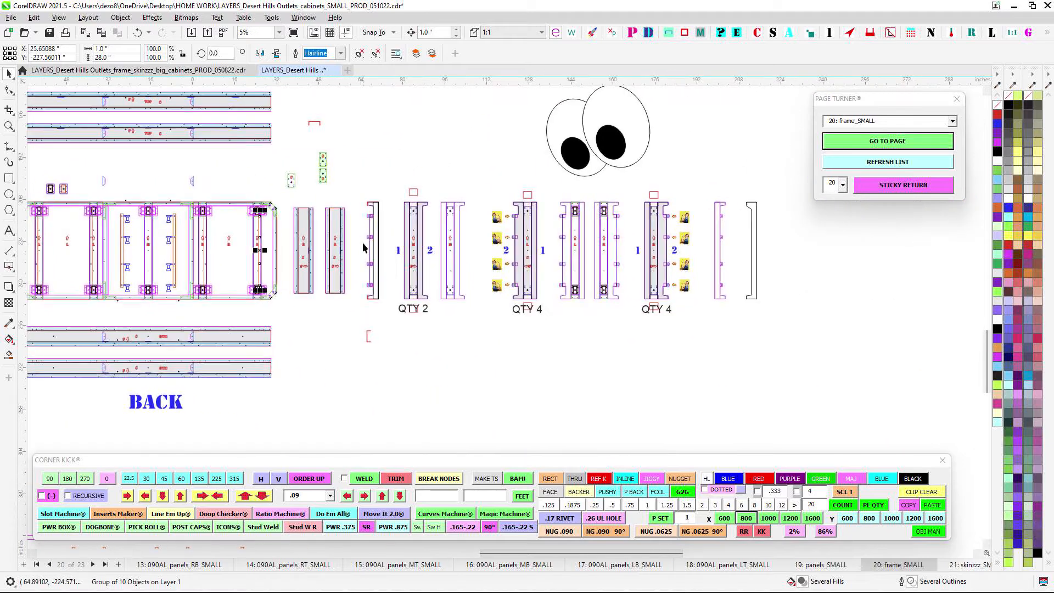
drag(333, 256, 637, 251)
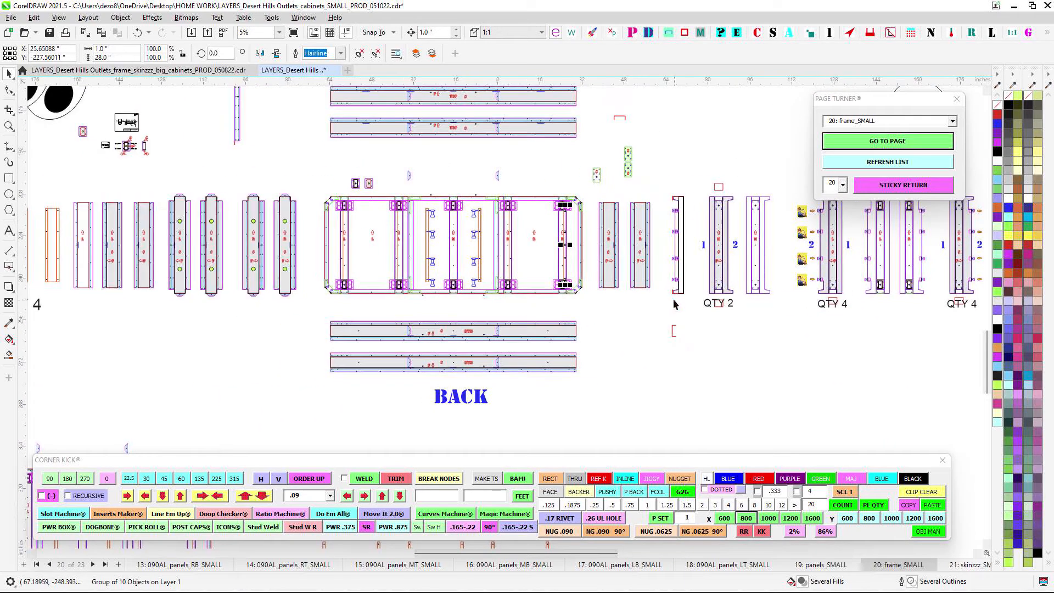
scroll(305, 206, up, 5)
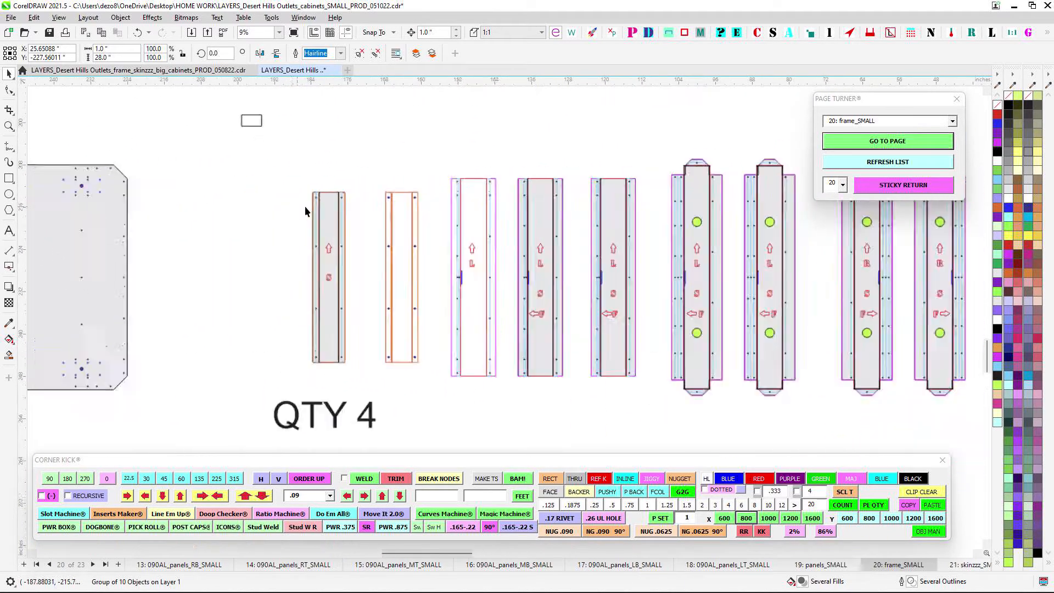
scroll(308, 175, up, 4)
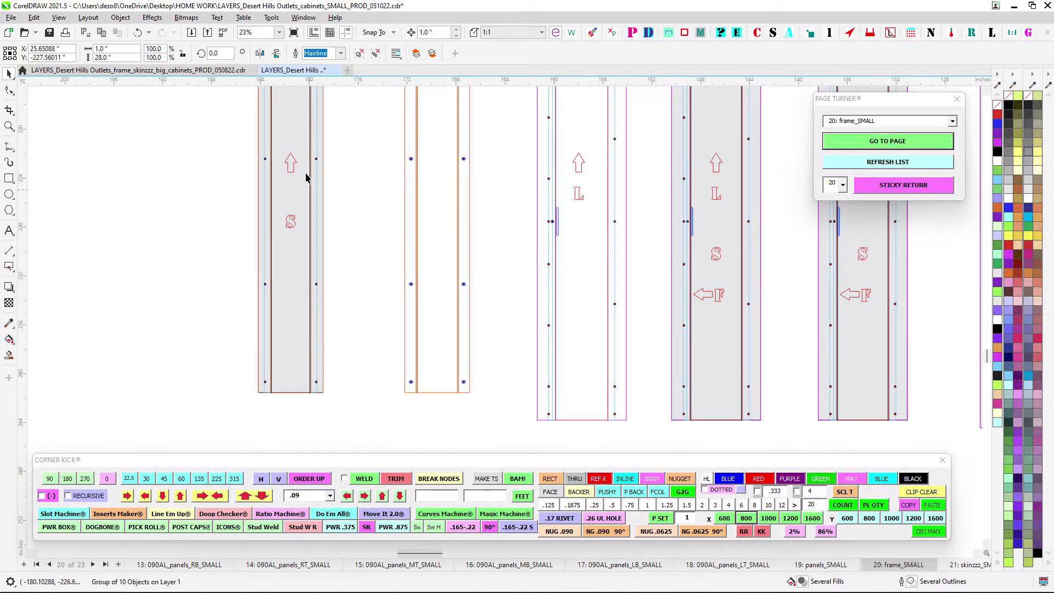
scroll(247, 163, down, 4)
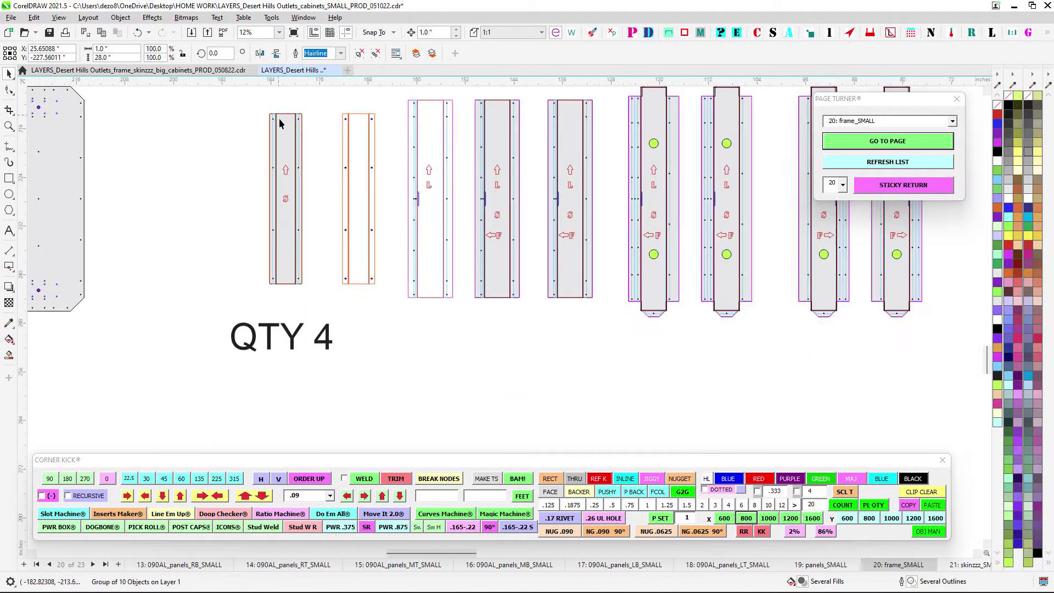
Examine the two orange channels with blue fixtures on both sides of the back frame's M upright
mouse_move(759, 166)
mouse_down()
mouse_move(496, 193)
mouse_move(208, 190)
mouse_up()
drag(785, 188, 466, 170)
scroll(492, 127, up, 2)
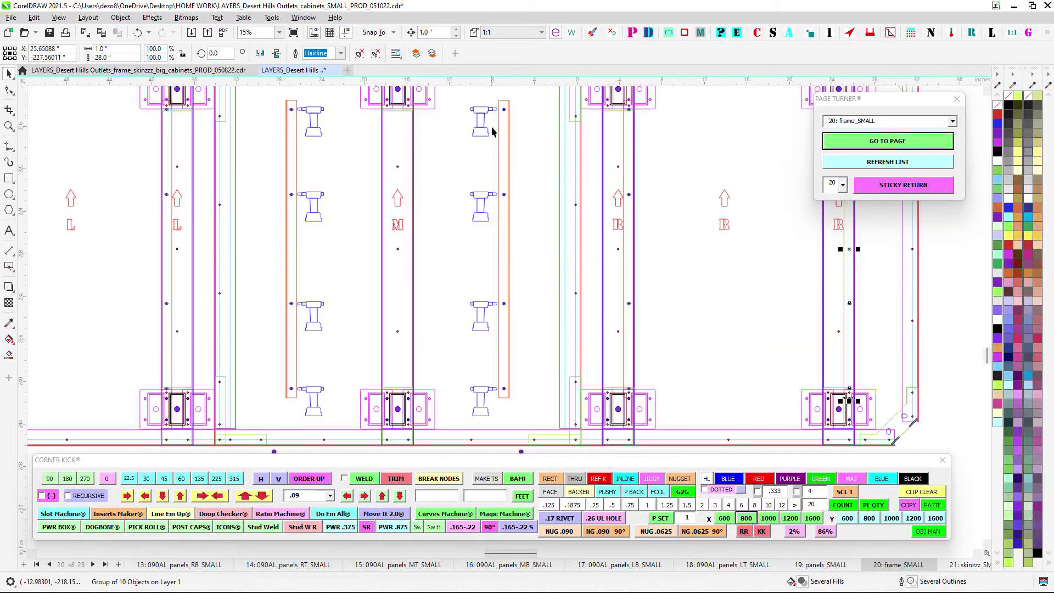
scroll(344, 127, down, 2)
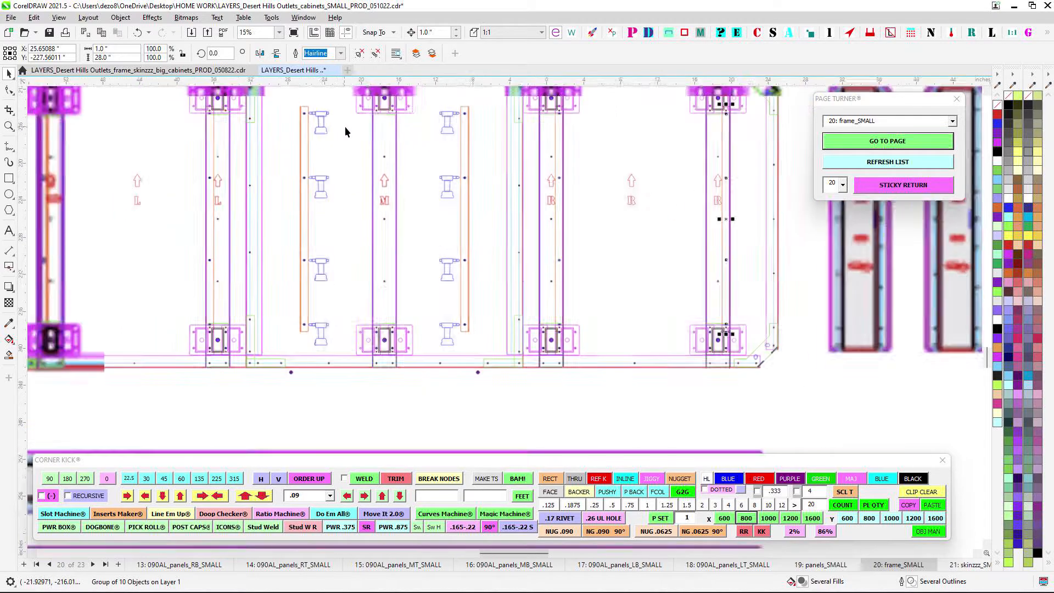
drag(603, 128, 499, 171)
scroll(526, 163, up, 1)
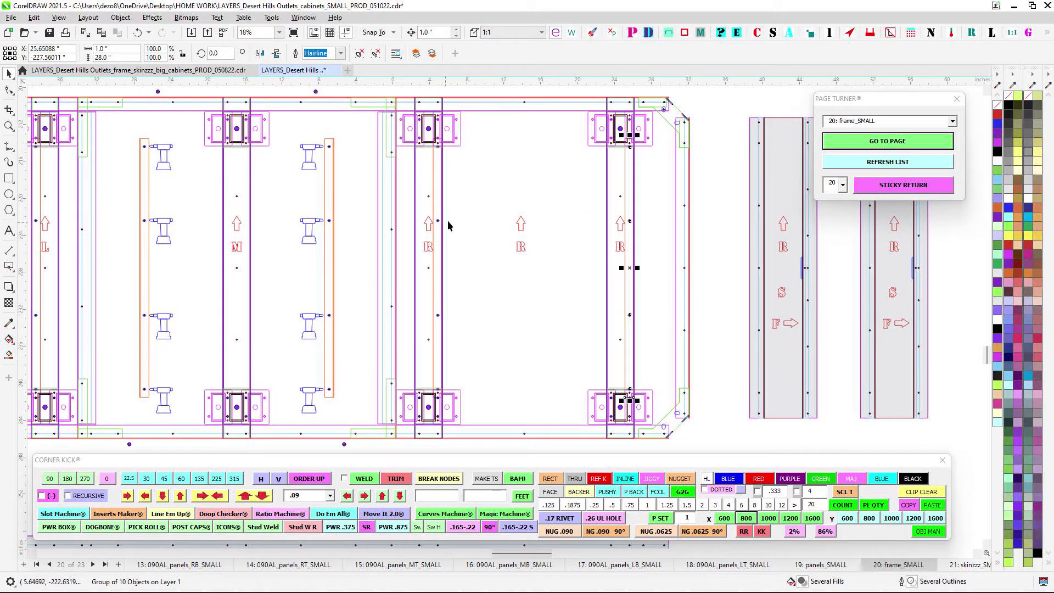
drag(266, 189, 476, 178)
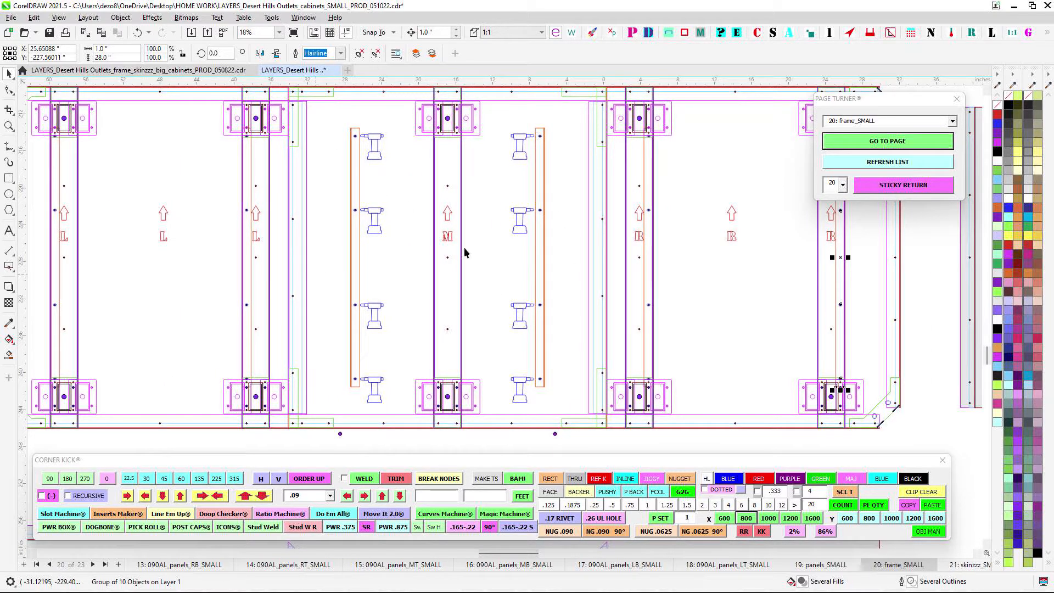
scroll(402, 300, down, 2)
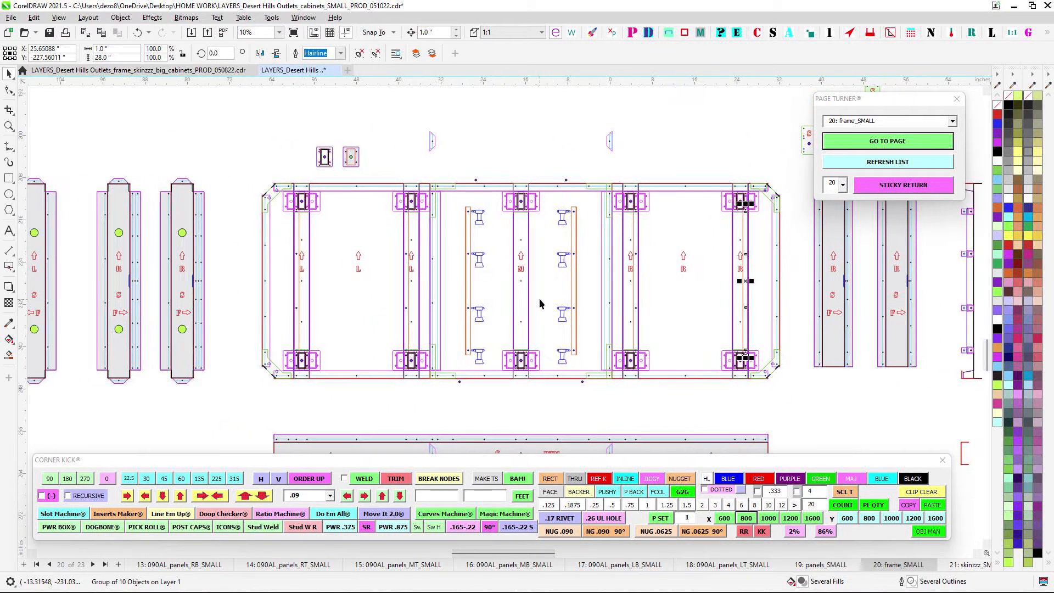
scroll(539, 304, down, 1)
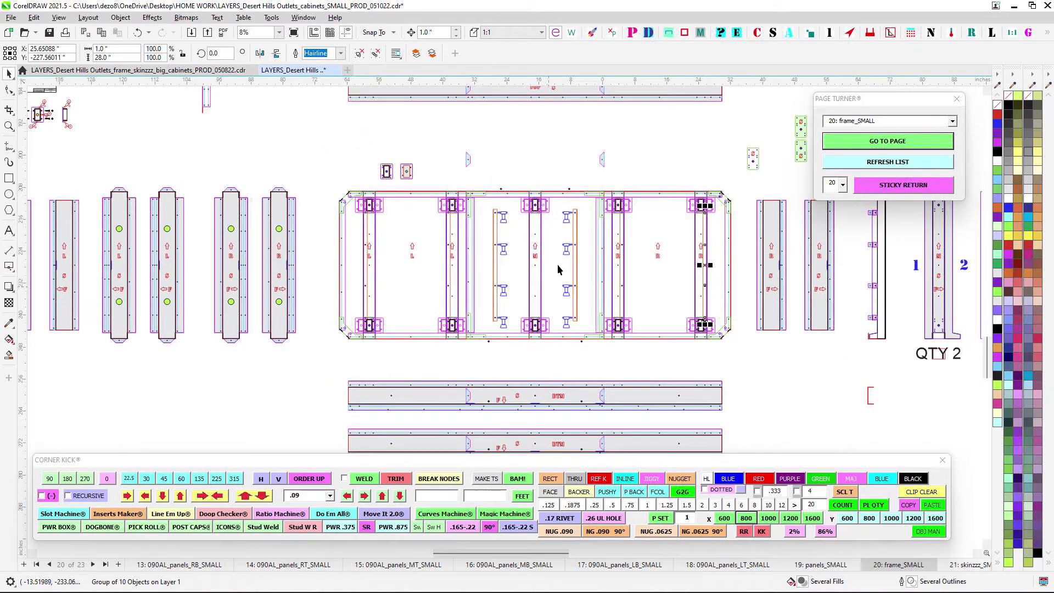
scroll(629, 193, up, 2)
scroll(629, 193, down, 3)
Examine the green S plates above the back frame and compare them with the plate area atop the outermost R upright
drag(598, 224, 260, 371)
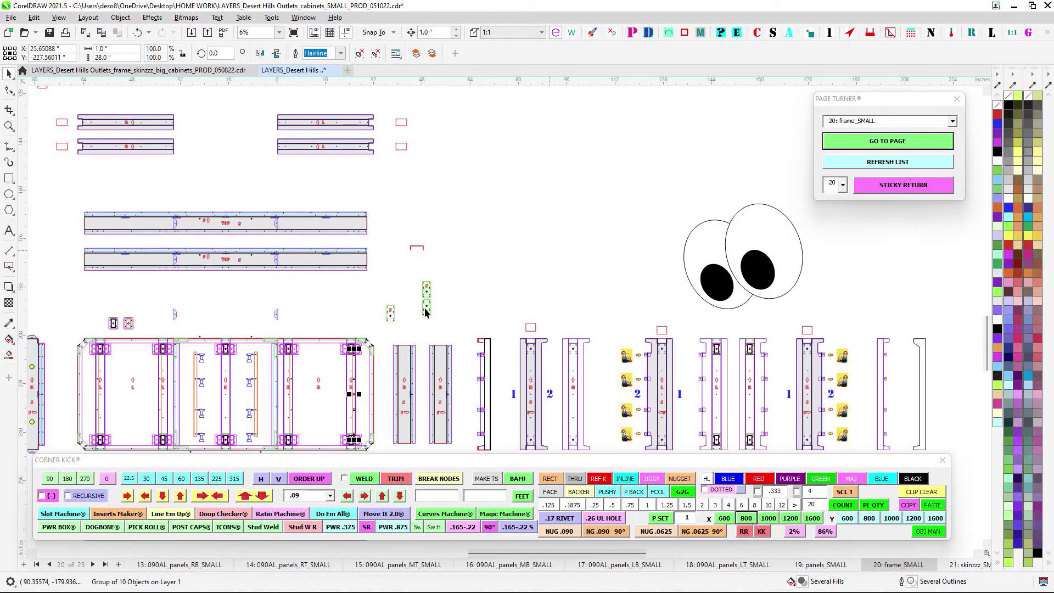
scroll(427, 302, up, 4)
scroll(427, 291, up, 2)
scroll(421, 305, up, 2)
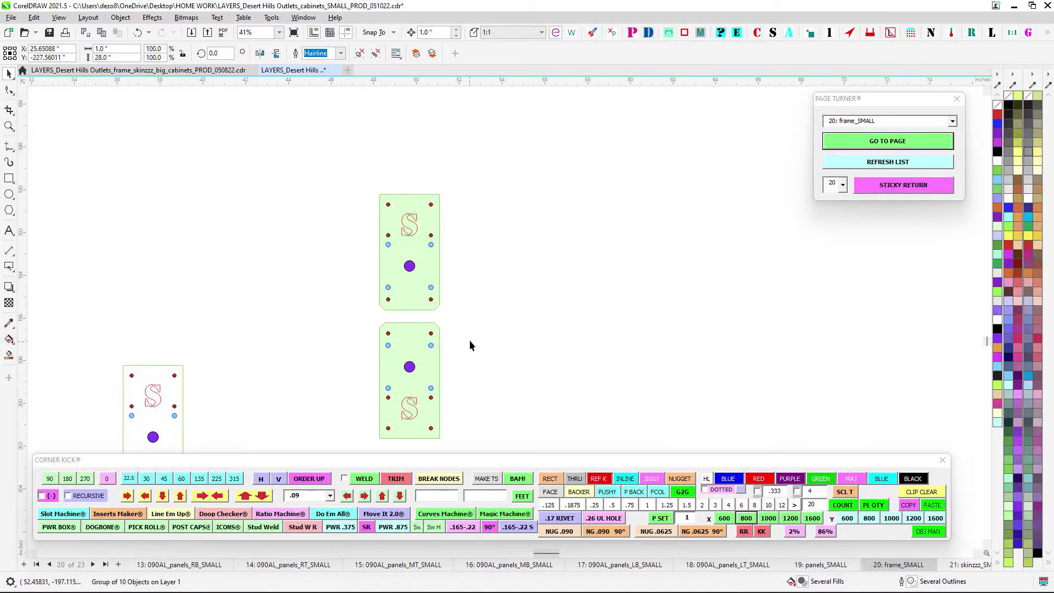
scroll(619, 271, down, 2)
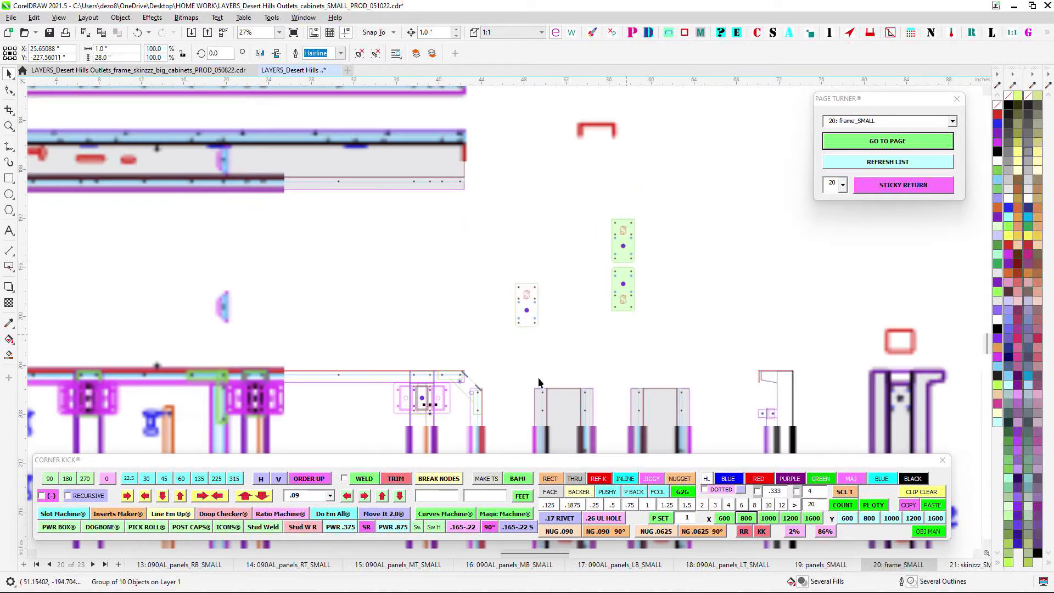
scroll(459, 326, up, 2)
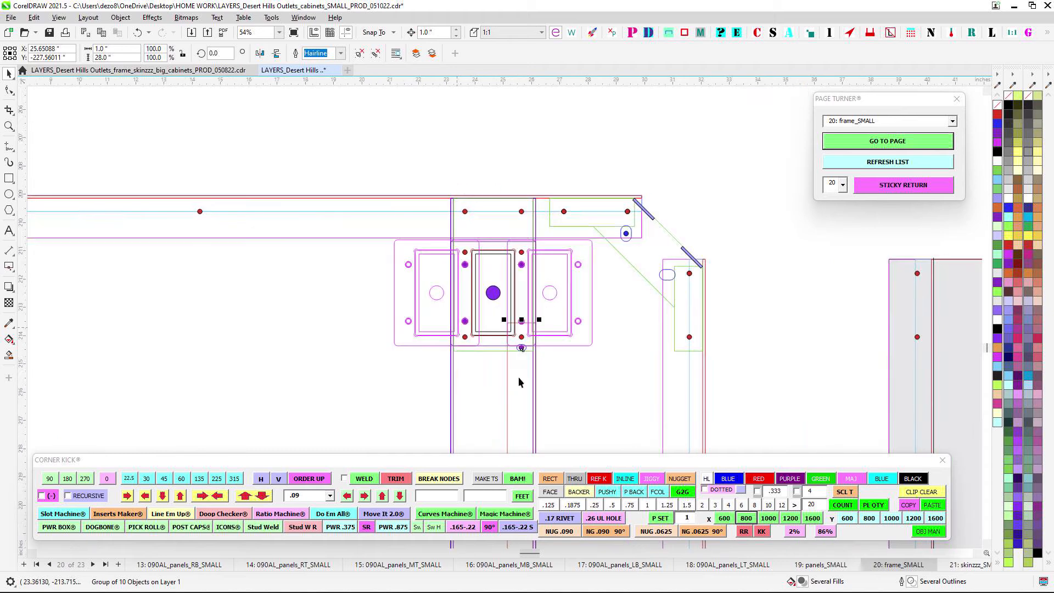
scroll(520, 382, down, 4)
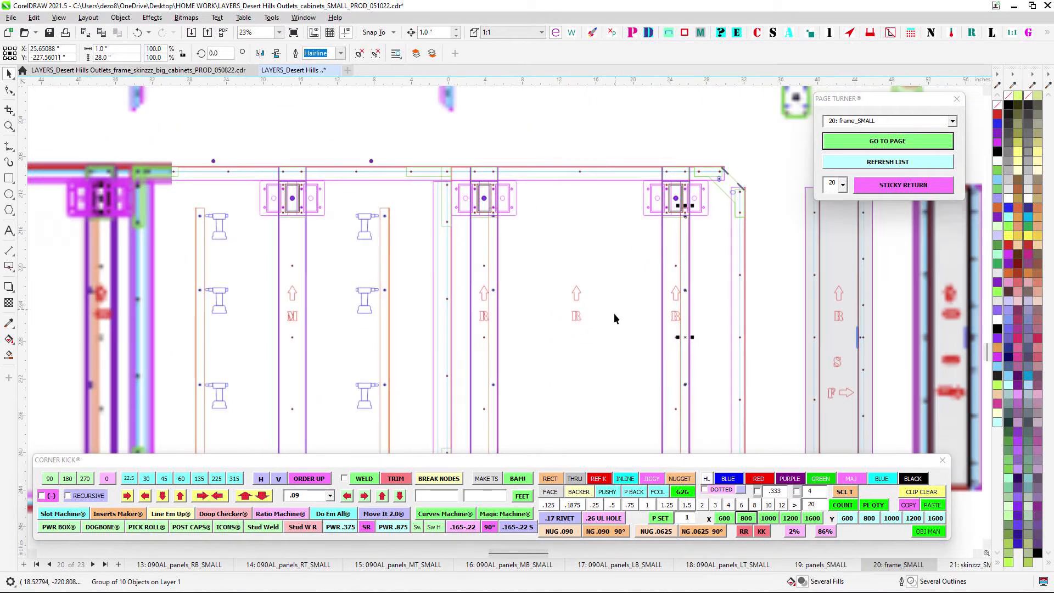
scroll(377, 175, down, 4)
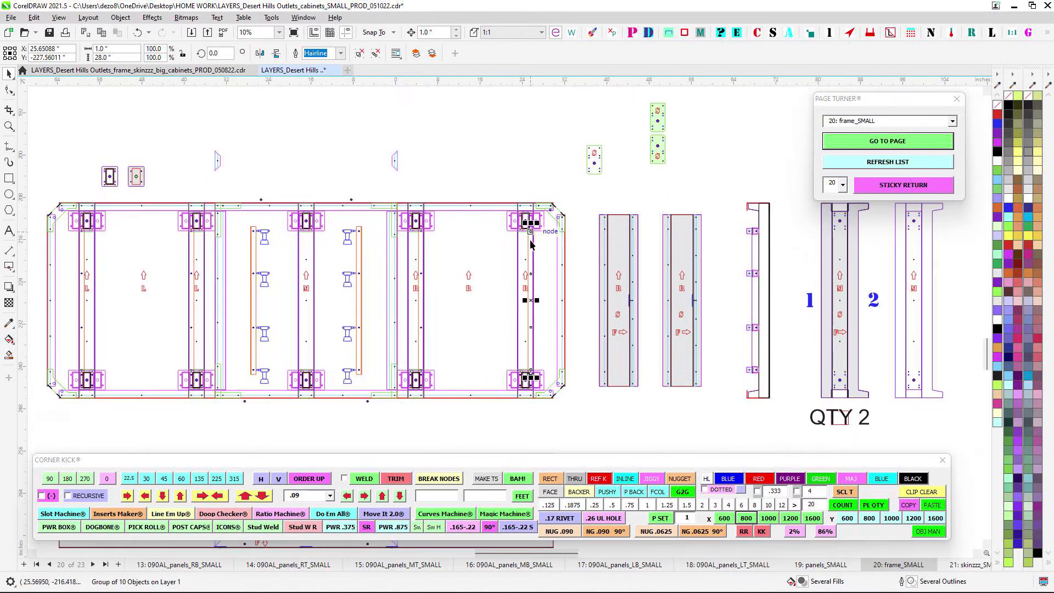
Survey the rest of the frame page, from the green cross and T brackets beside the oval assembly to the parts below BACK
drag(539, 159, 280, 343)
drag(489, 216, 475, 371)
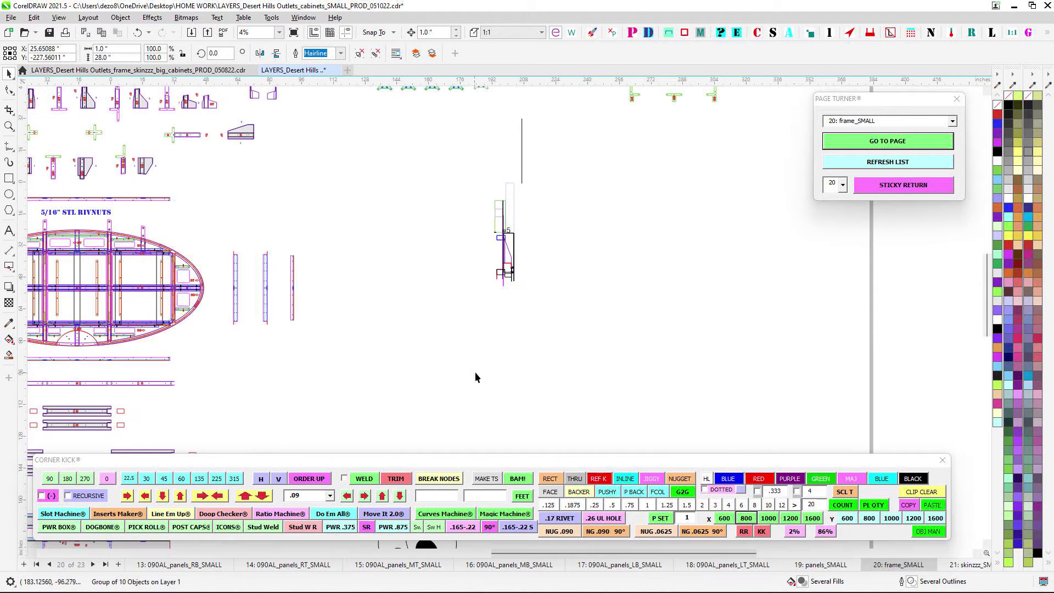
drag(695, 224, 609, 361)
scroll(577, 208, up, 1)
drag(578, 207, 548, 271)
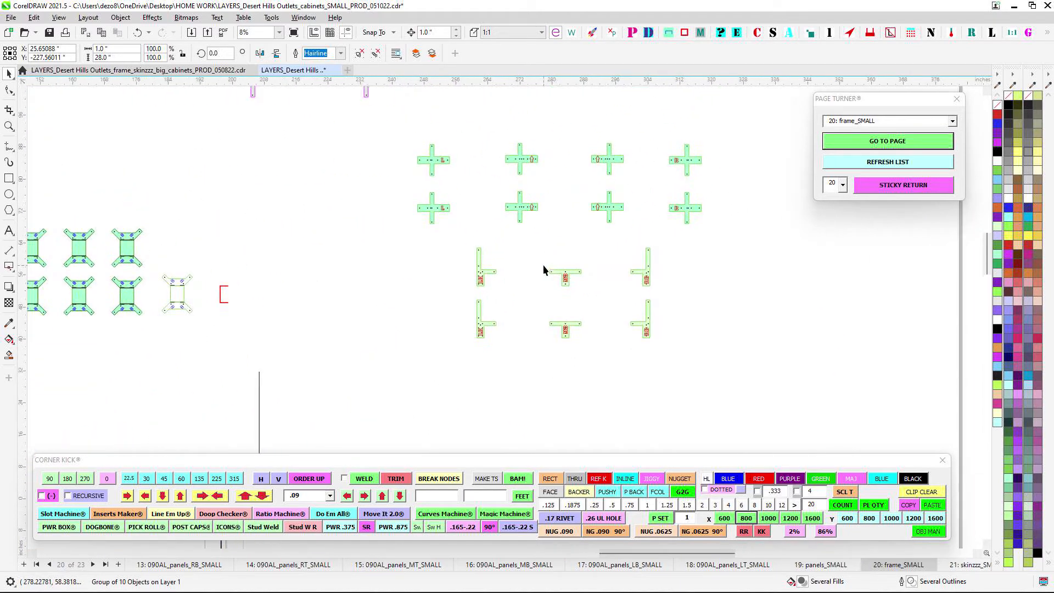
scroll(466, 282, down, 1)
scroll(466, 281, down, 2)
drag(499, 358, 566, 265)
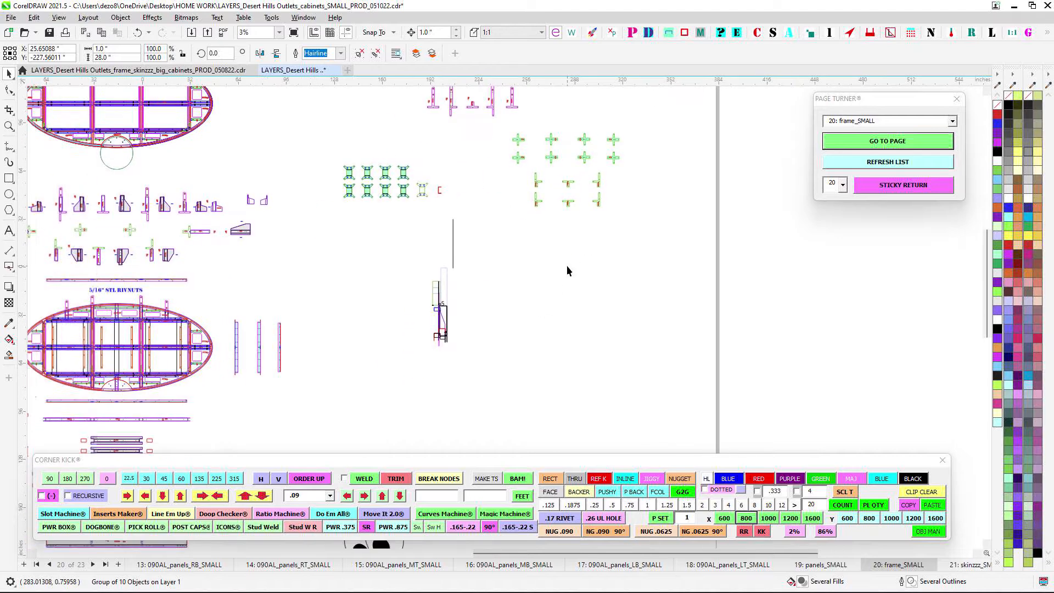
drag(564, 350, 711, 181)
drag(673, 300, 677, 116)
scroll(677, 116, down, 1)
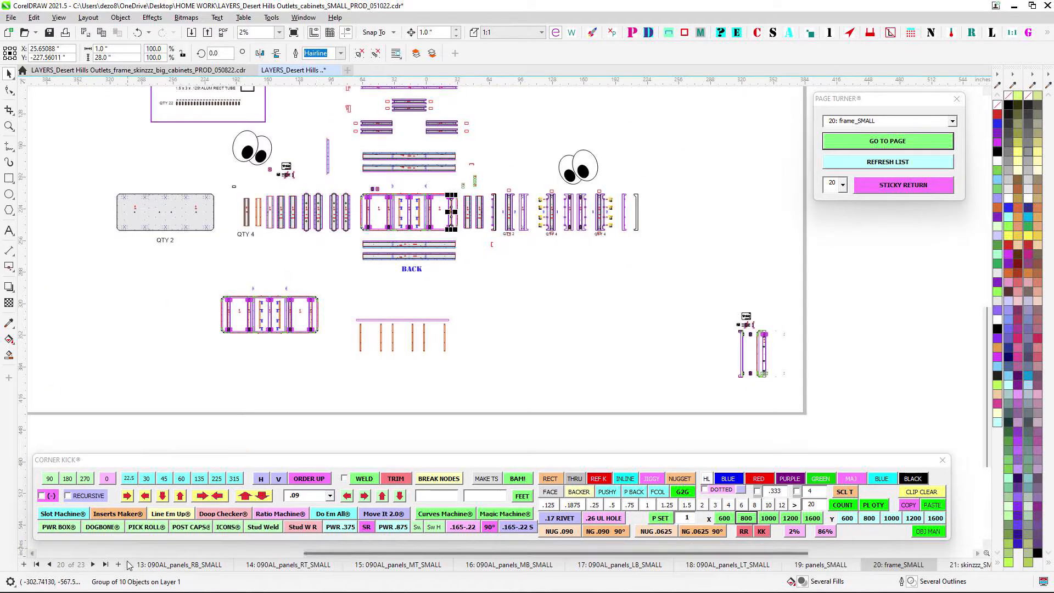
Open page 5, 090AL_jiggys_SMALL, and examine its cross, L and T brackets, X-shaped plates and S plates
click(36, 565)
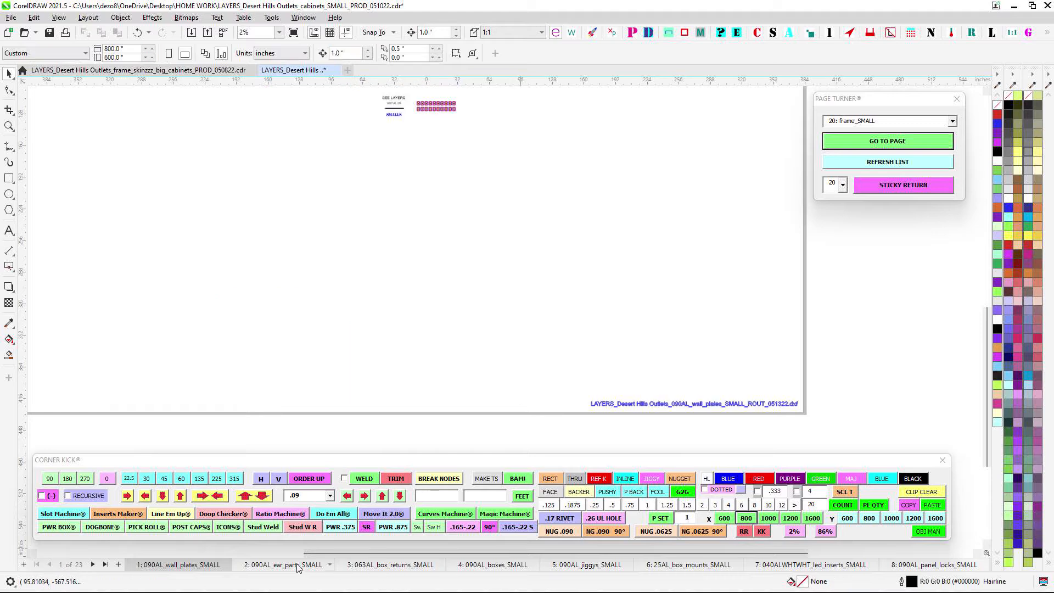
click(587, 565)
scroll(456, 186, up, 4)
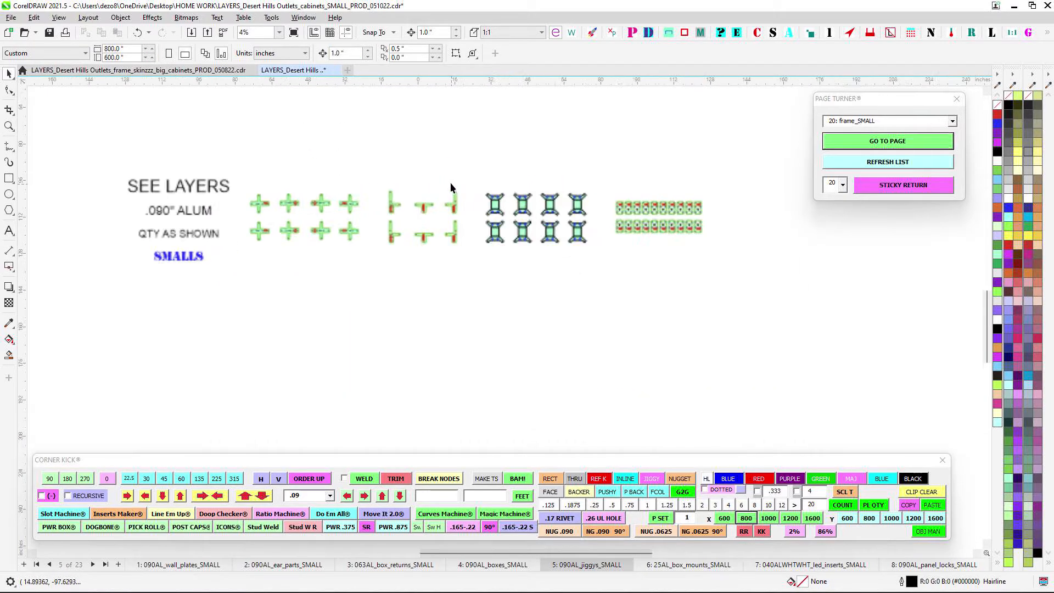
scroll(330, 212, up, 3)
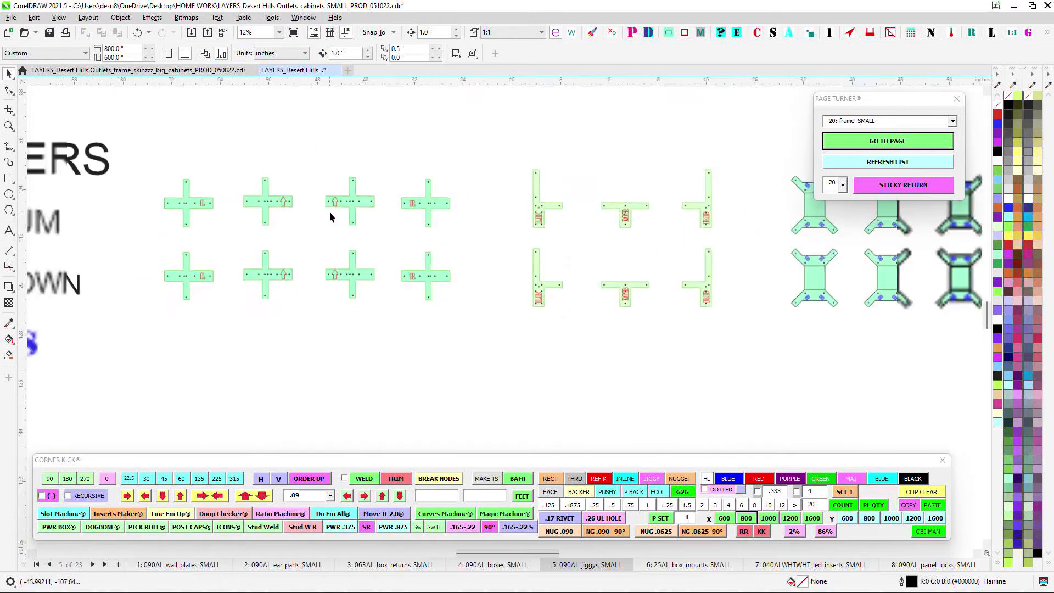
scroll(329, 212, down, 2)
scroll(374, 222, right, 6)
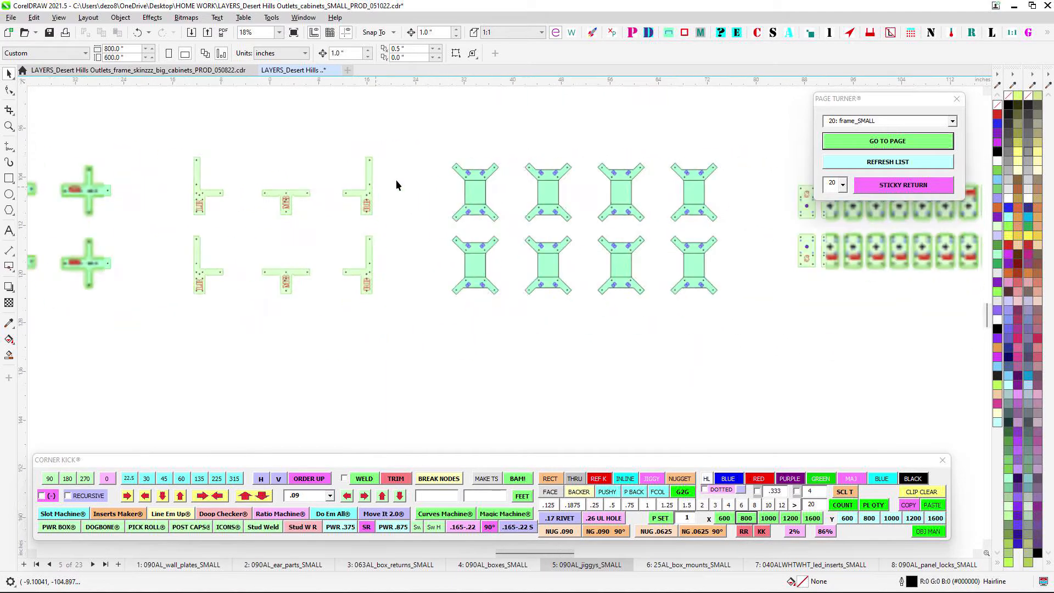
scroll(537, 208, up, 3)
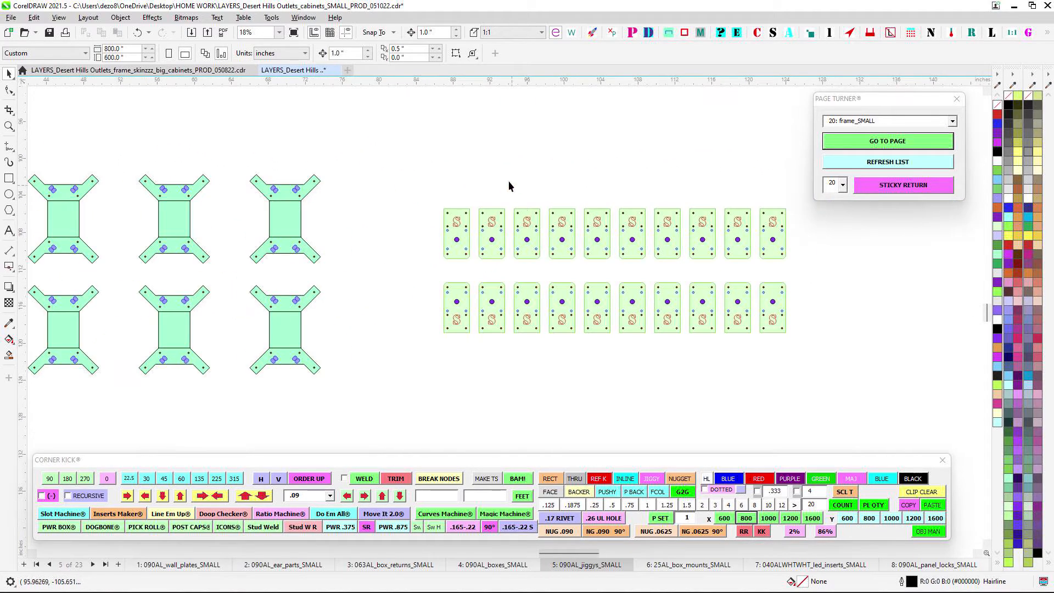
Compare the bracket and plate groups along the SEE LAYERS .090" ALUM row on the jiggys page
scroll(509, 183, down, 4)
drag(428, 193, 640, 201)
scroll(289, 220, up, 3)
drag(306, 218, 378, 209)
scroll(483, 179, down, 4)
drag(489, 173, 459, 240)
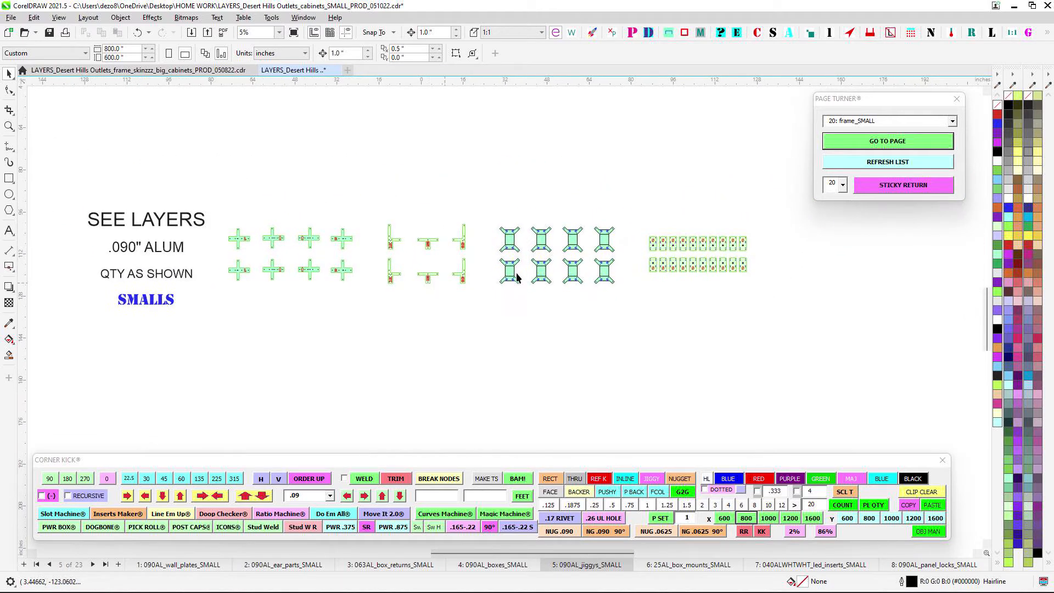
scroll(639, 247, up, 2)
scroll(787, 241, up, 2)
scroll(780, 253, down, 2)
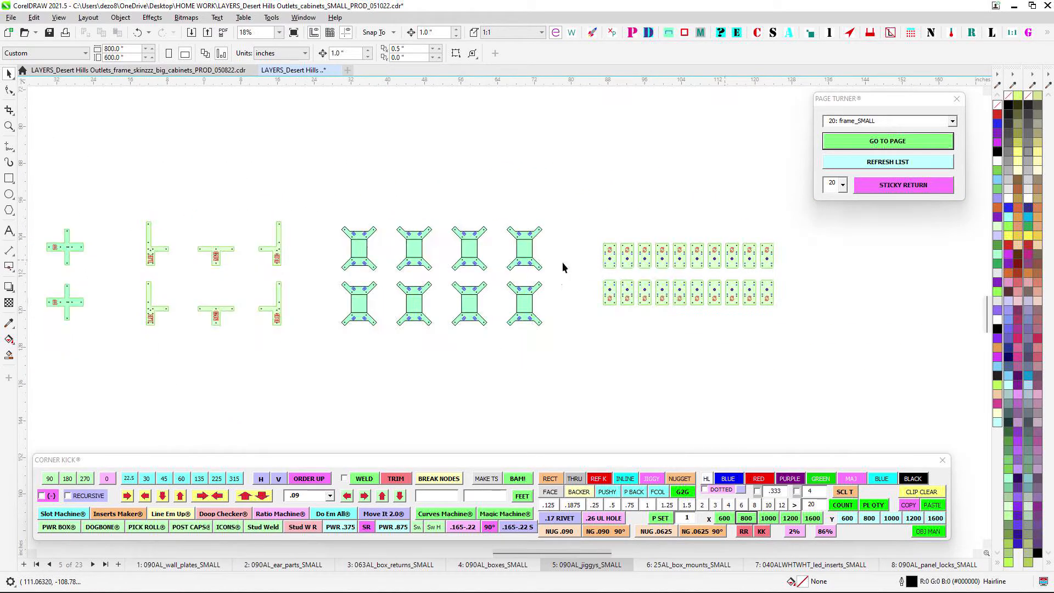
scroll(562, 262, up, 2)
scroll(559, 292, down, 2)
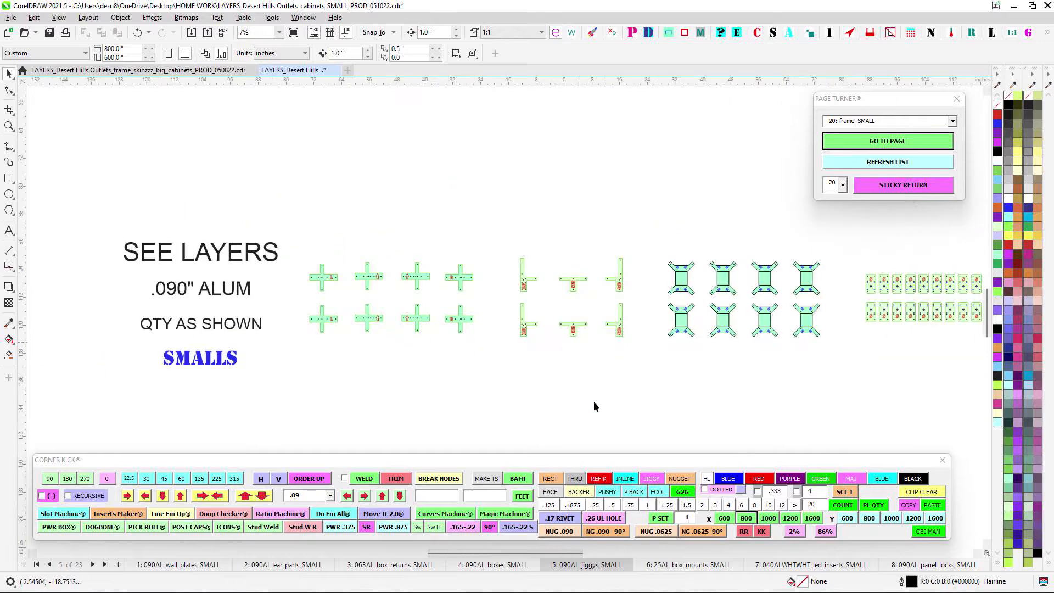
drag(594, 400, 505, 349)
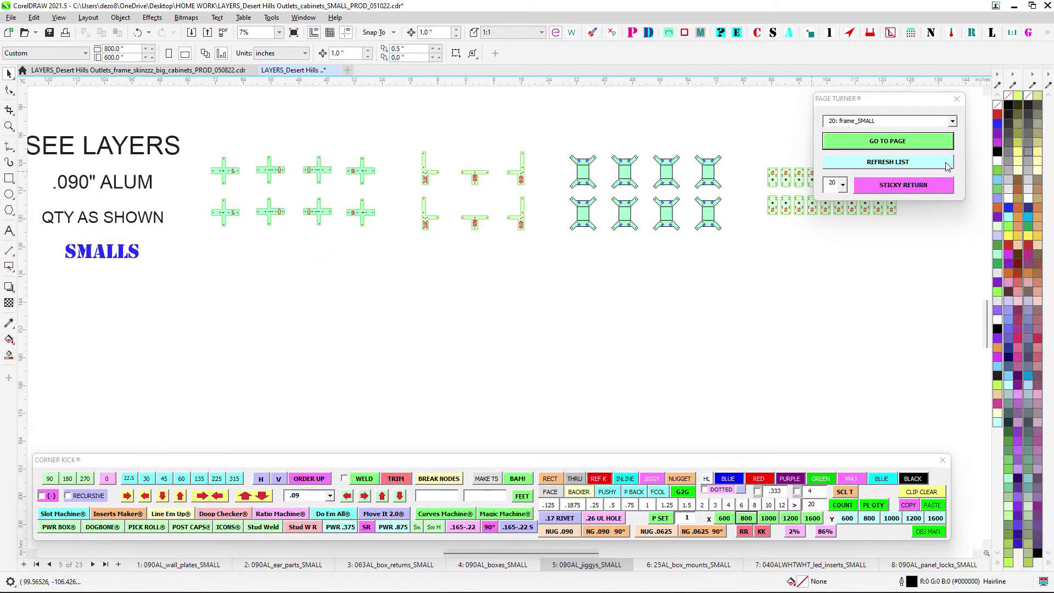
Return to page 20, frame_SMALL, and examine the back frame with its tube plates and channels
click(844, 184)
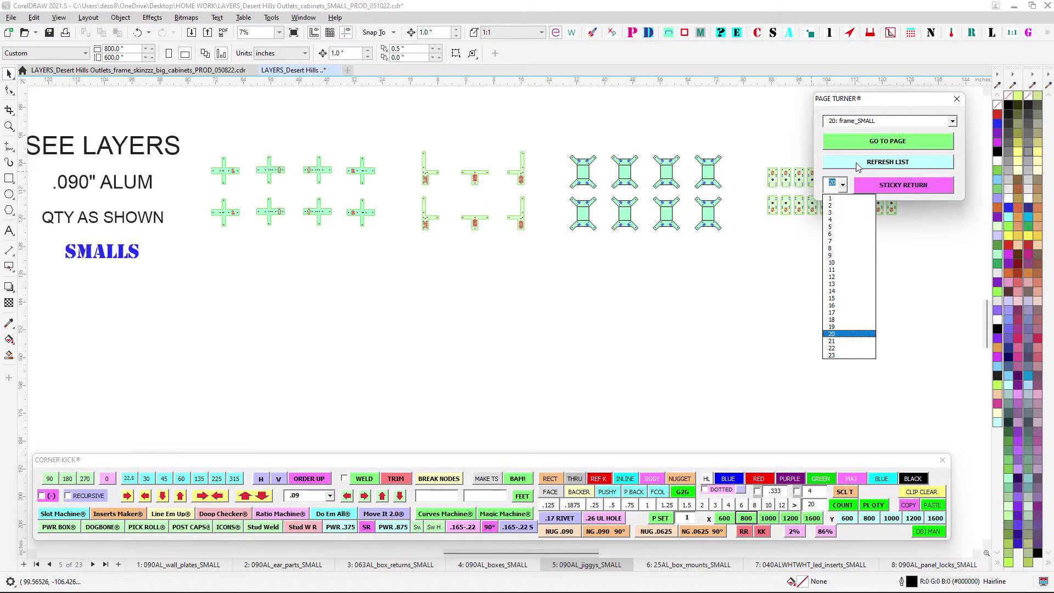
click(888, 141)
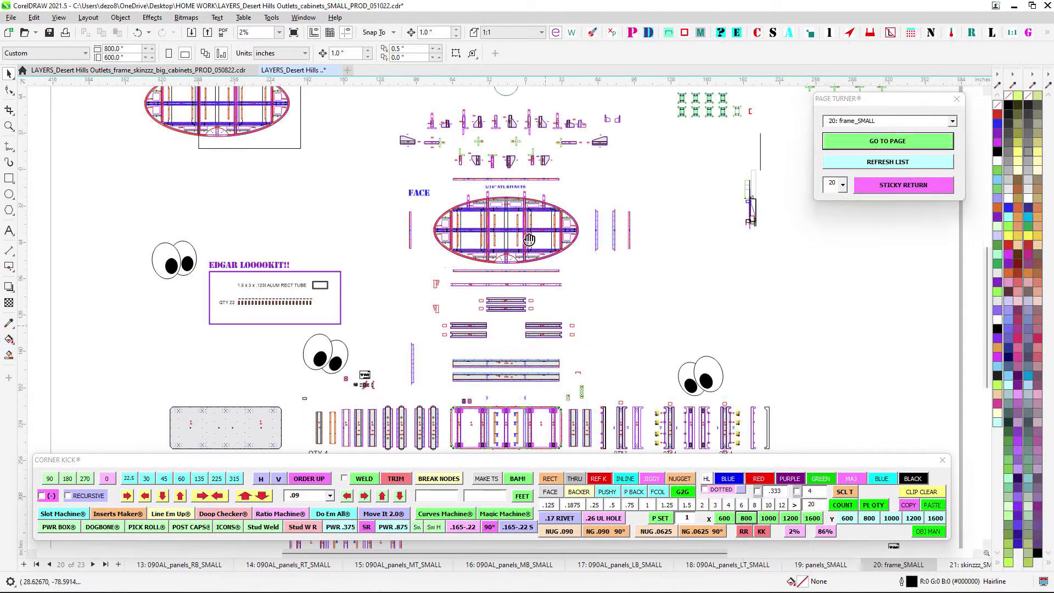
scroll(461, 214, up, 5)
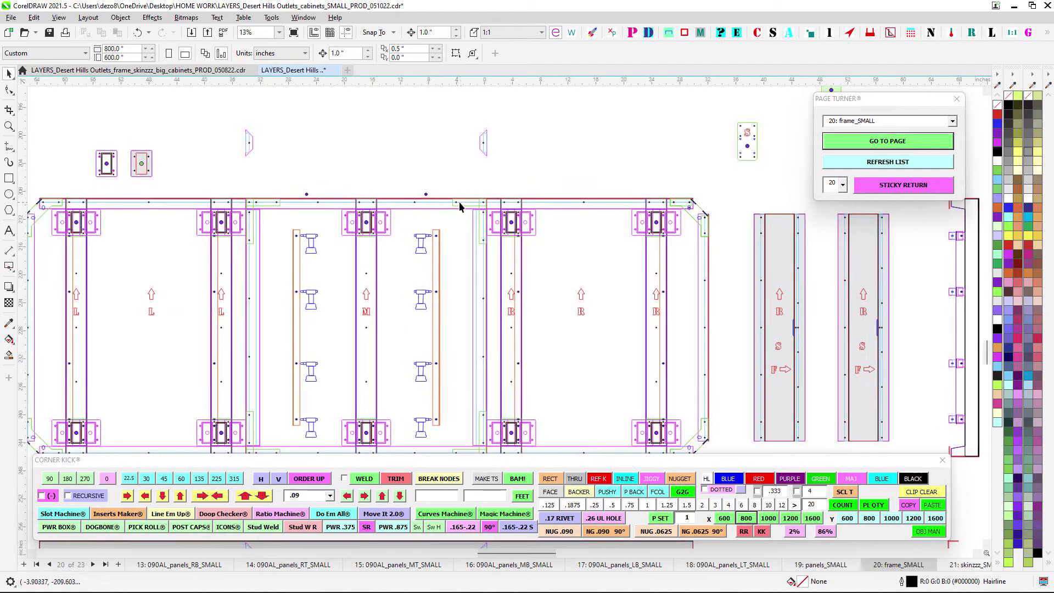
scroll(478, 226, down, 2)
scroll(337, 287, down, 2)
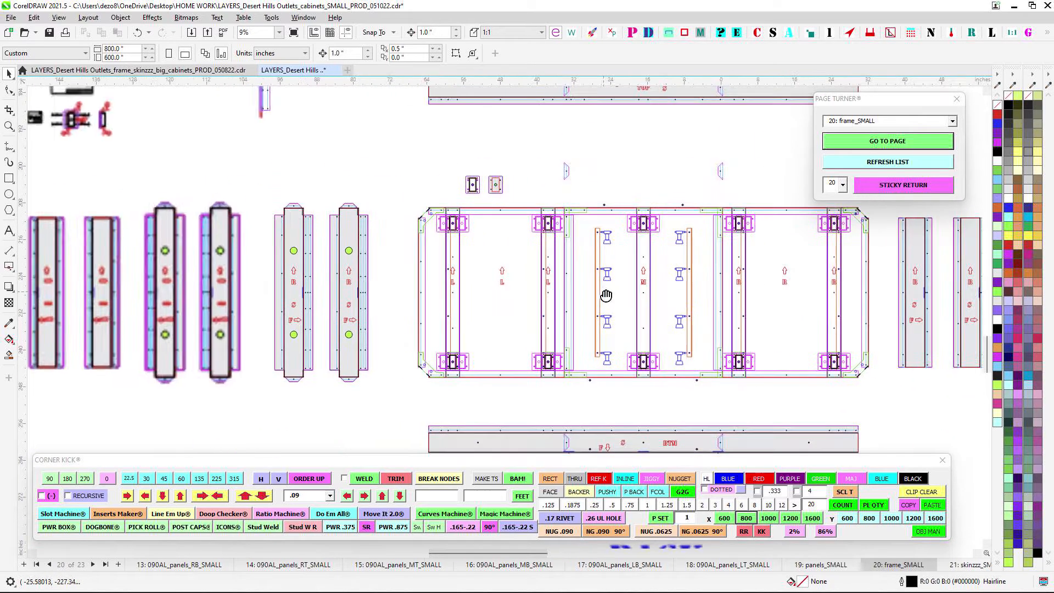
scroll(397, 267, right, 3)
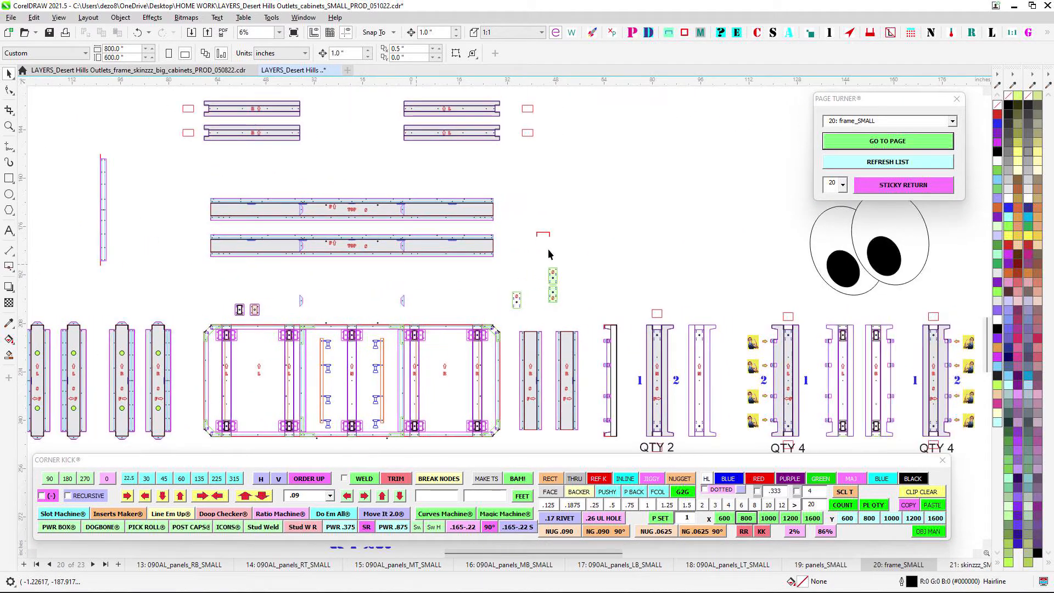
Survey the loose parts around the back frame, from the green S plates and numbered uprights to the L and R channels
scroll(626, 280, up, 2)
scroll(558, 212, down, 2)
scroll(456, 216, down, 2)
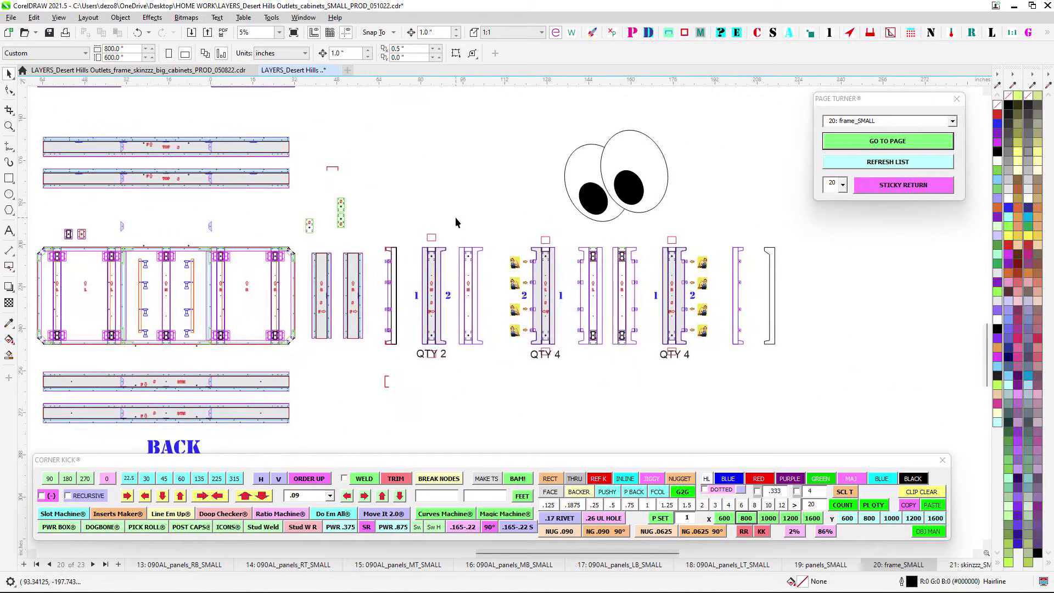
scroll(480, 231, left, 5)
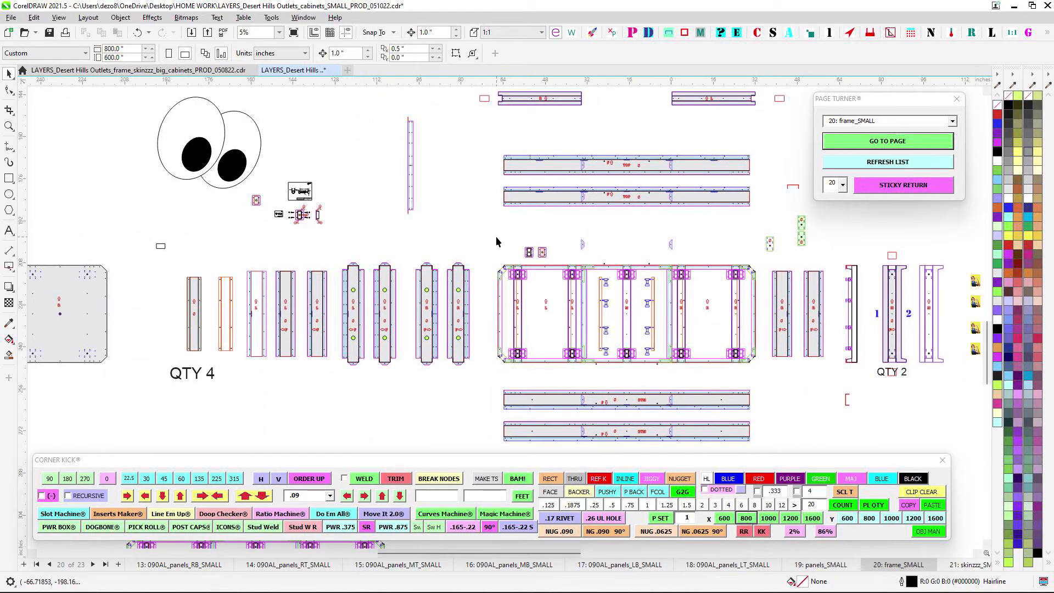
scroll(496, 233, up, 2)
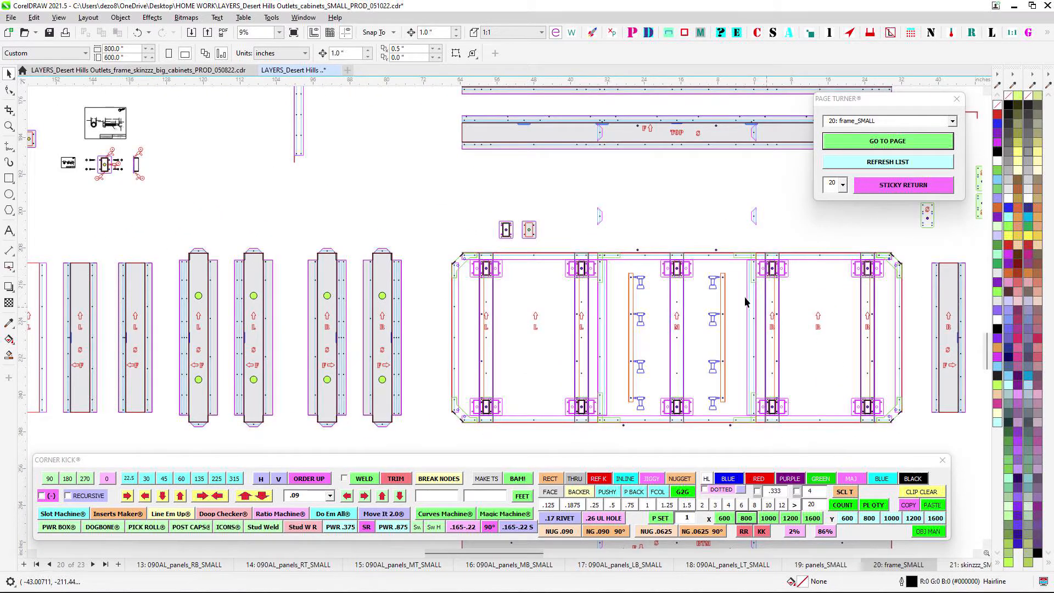
Examine the tube plate and its screw and weld detail beside the cartoon eyes above the channels
drag(481, 220, 784, 241)
scroll(332, 143, up, 4)
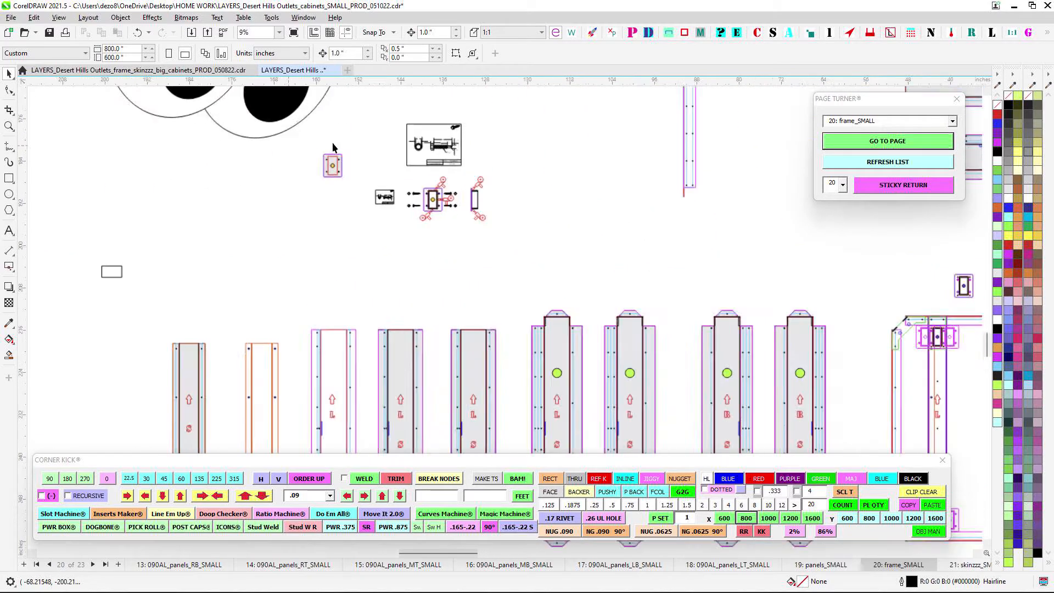
scroll(516, 235, up, 2)
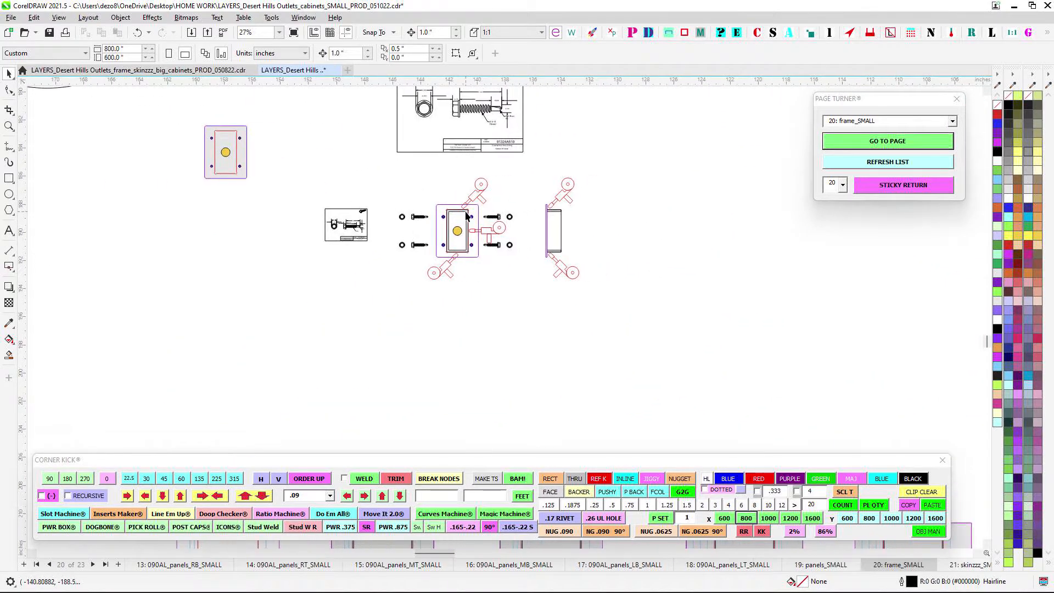
drag(307, 183, 810, 345)
scroll(796, 336, down, 4)
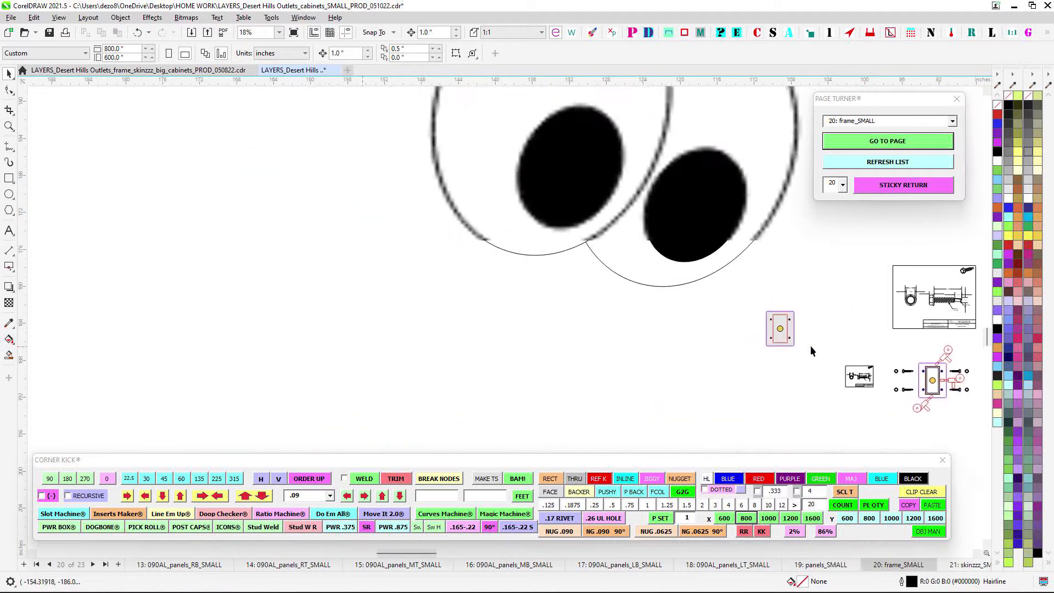
Examine the 1.5 x 3 x .125t ALUM RECT TUBE pieces in the purple box and select their quantity label
drag(579, 161, 529, 313)
scroll(569, 184, up, 2)
scroll(650, 251, up, 2)
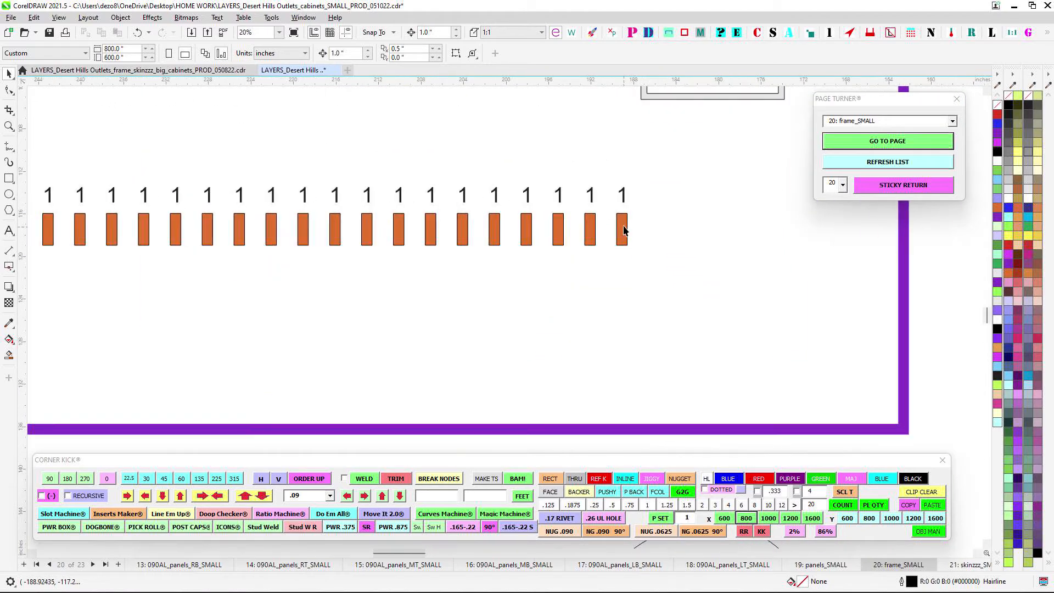
scroll(482, 405, down, 2)
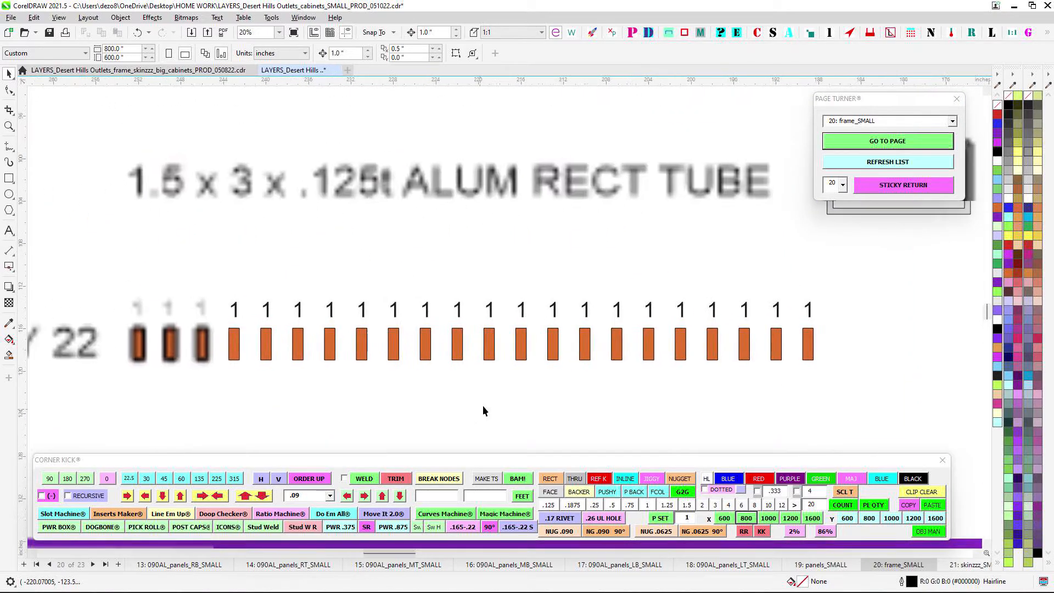
scroll(172, 186, up, 3)
scroll(712, 324, down, 1)
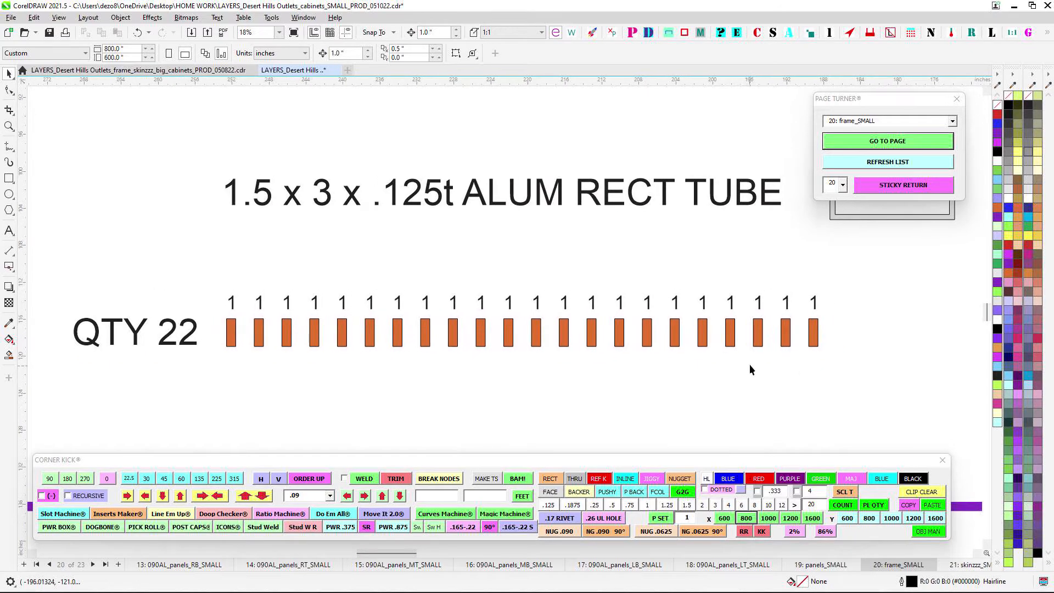
scroll(749, 364, down, 1)
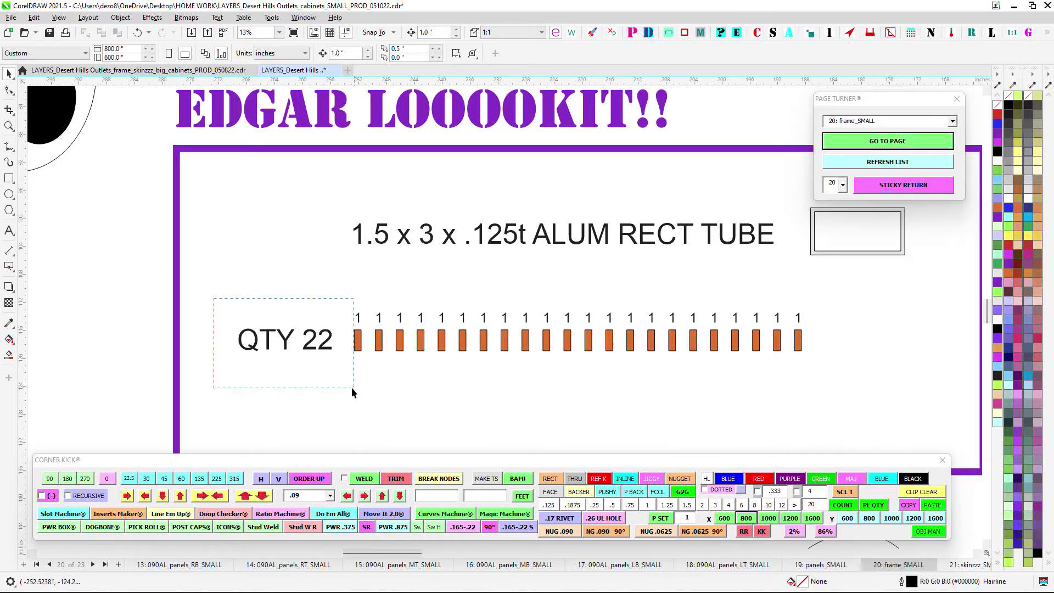
drag(352, 387, 350, 389)
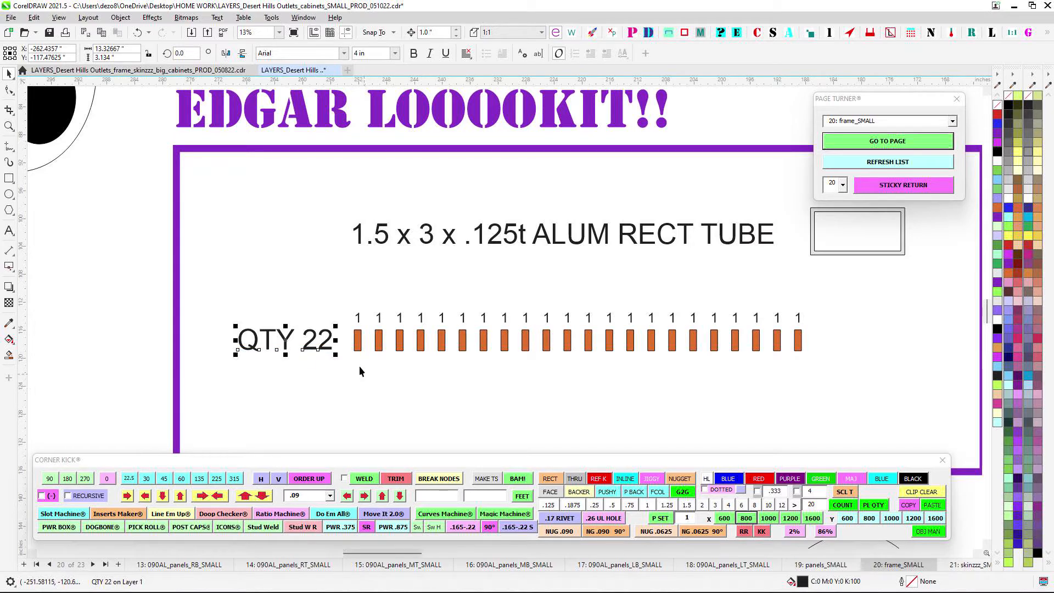
Examine the weld symbols and drilling screws around the rectangular tube plate in the enlarged assembly detail
scroll(359, 366, down, 4)
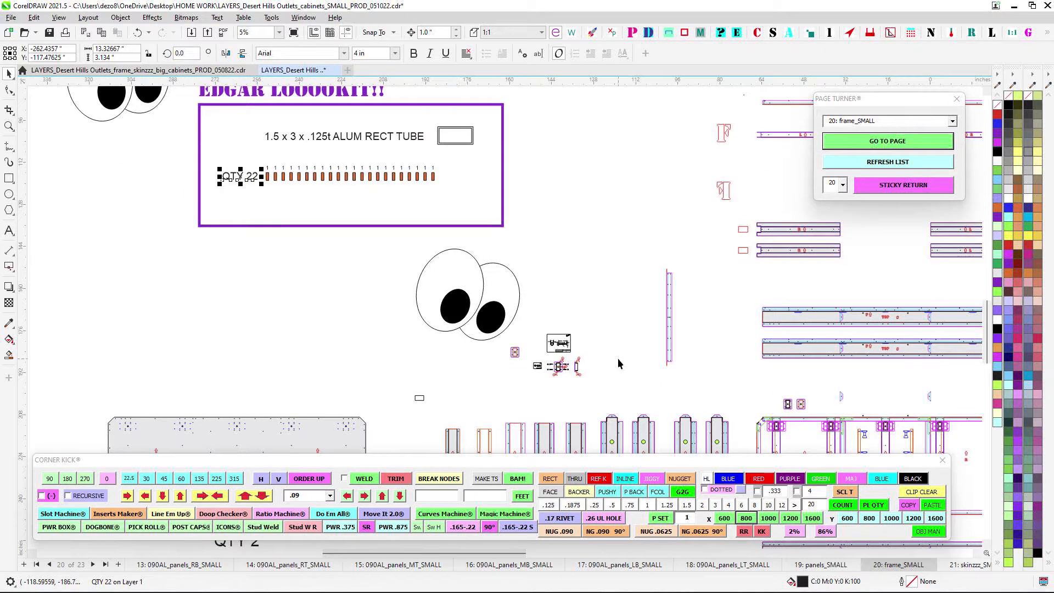
drag(618, 358, 623, 337)
drag(554, 336, 437, 241)
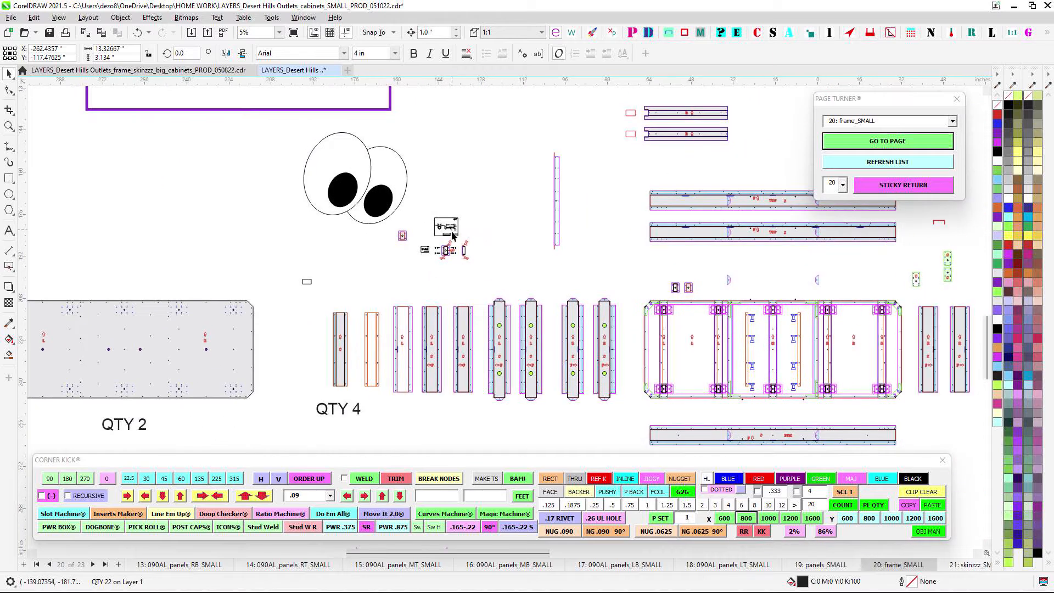
scroll(451, 235, up, 8)
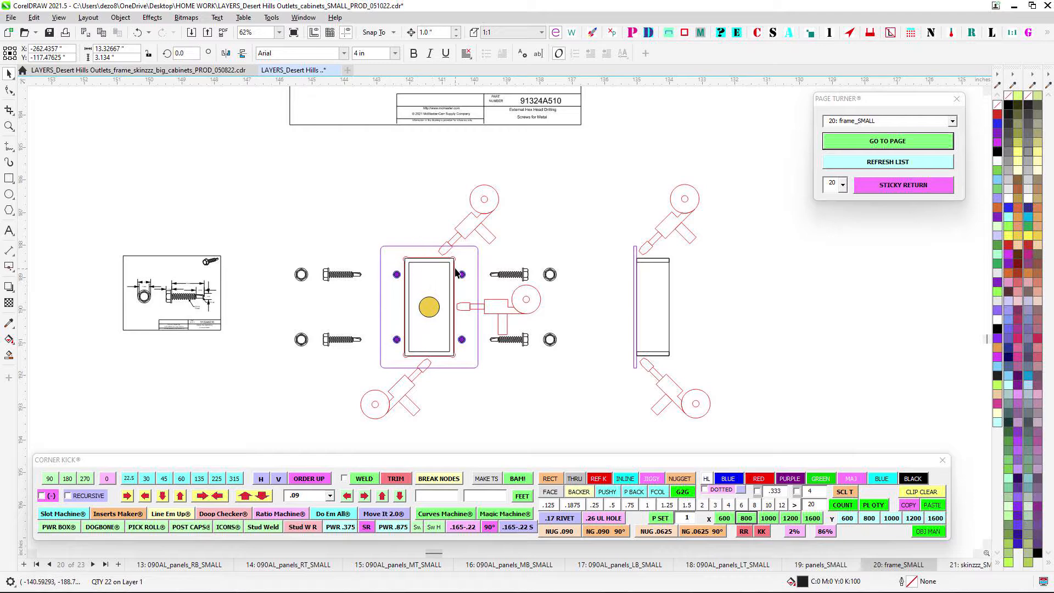
Examine the tube plate atop the back frame's outermost L upright and the magenta plate outlines on both sides of it
scroll(455, 271, down, 3)
mouse_move(519, 417)
mouse_down()
mouse_move(438, 255)
mouse_move(367, 213)
mouse_move(59, 213)
mouse_up()
scroll(438, 255, down, 1)
scroll(520, 226, up, 2)
drag(457, 254, 641, 263)
scroll(505, 238, up, 1)
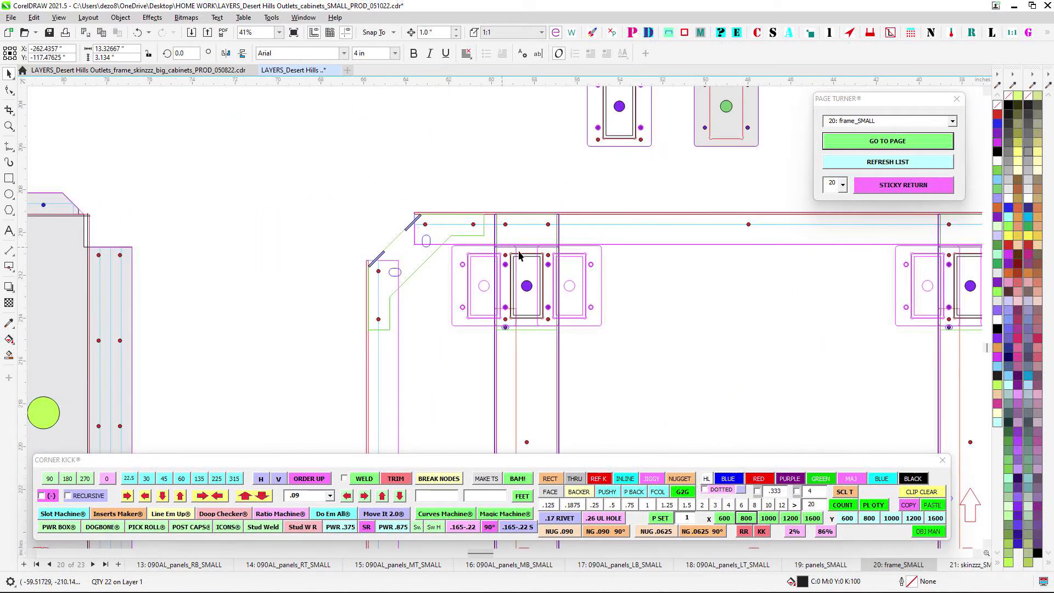
scroll(519, 253, up, 1)
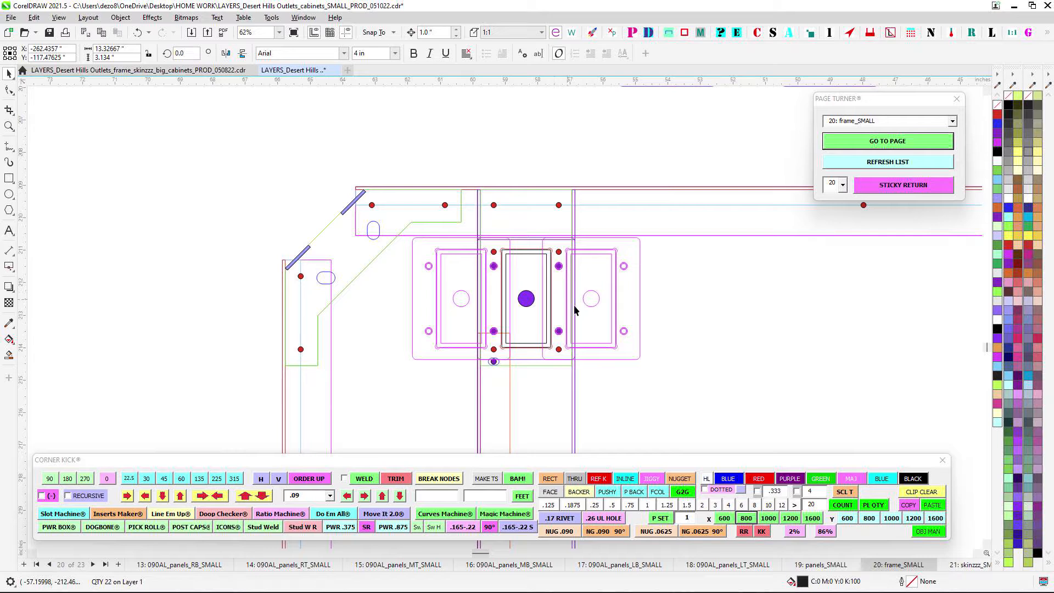
click(614, 291)
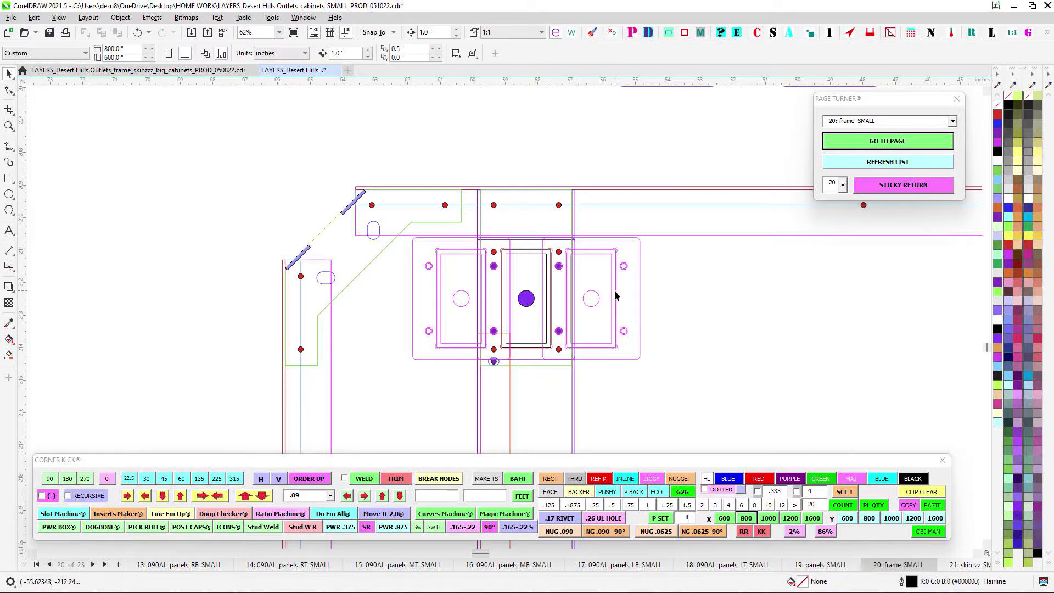
click(616, 291)
click(679, 315)
scroll(553, 263, up, 1)
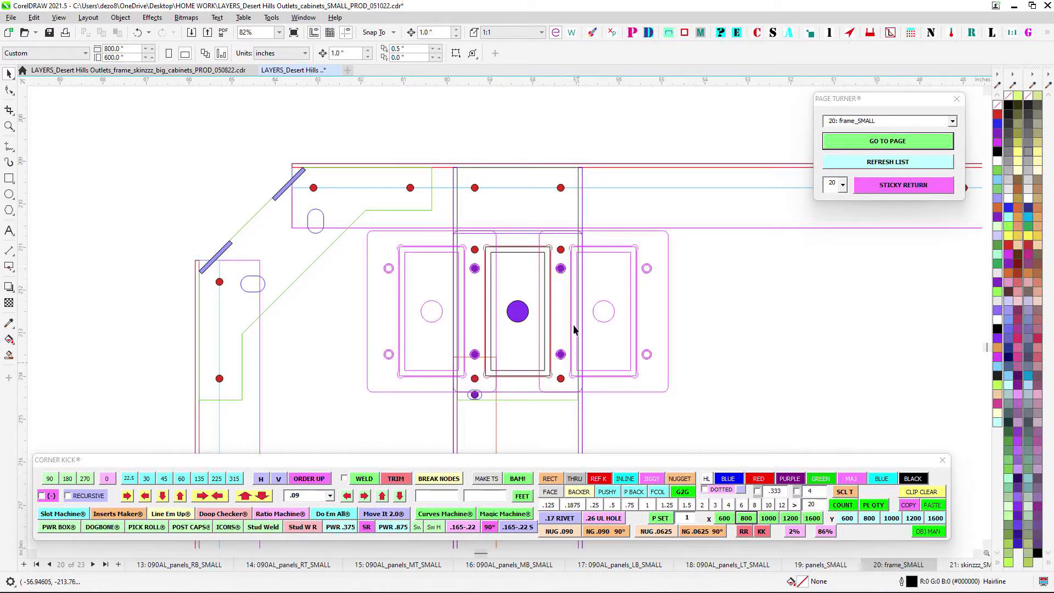
Return to the tube plate's weld and screw detail and examine its front and side views
scroll(575, 329, down, 8)
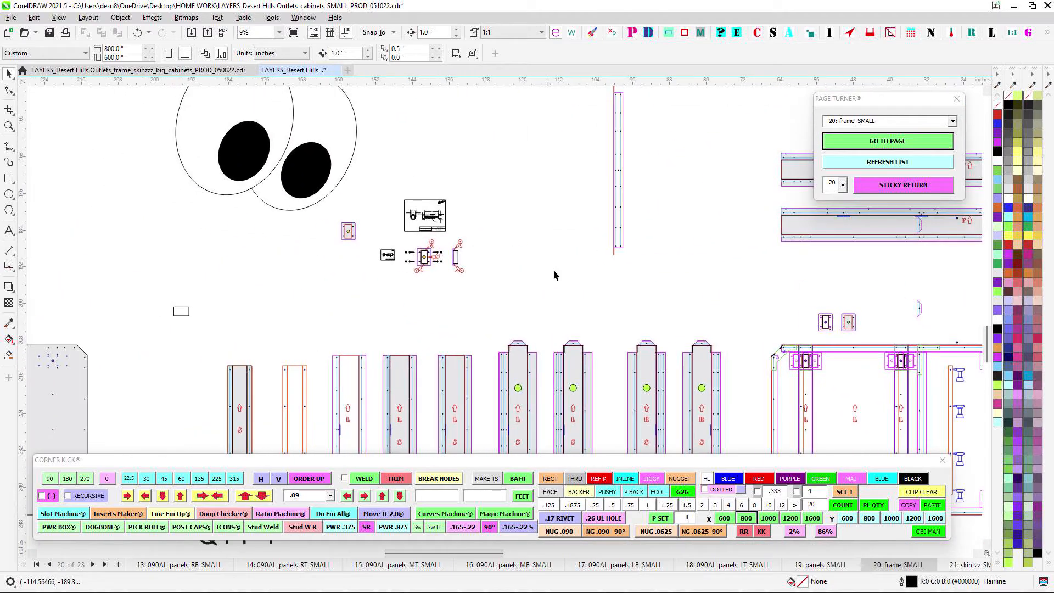
scroll(555, 272, down, 1)
drag(604, 296, 435, 245)
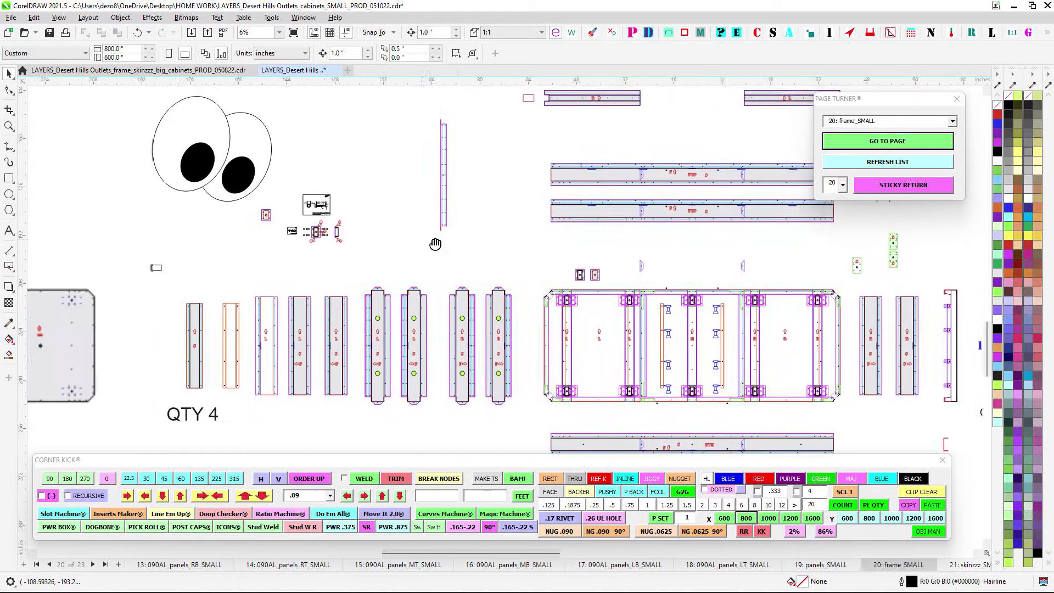
scroll(323, 230, up, 6)
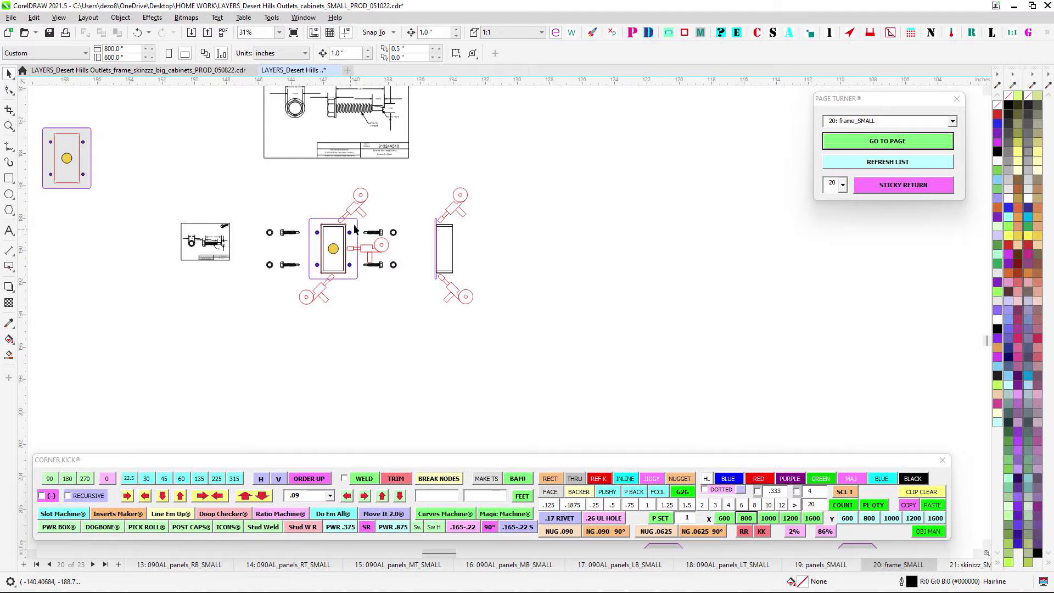
Examine the back frame's overall layout together with the channels and side-view parts around it
scroll(621, 305, down, 6)
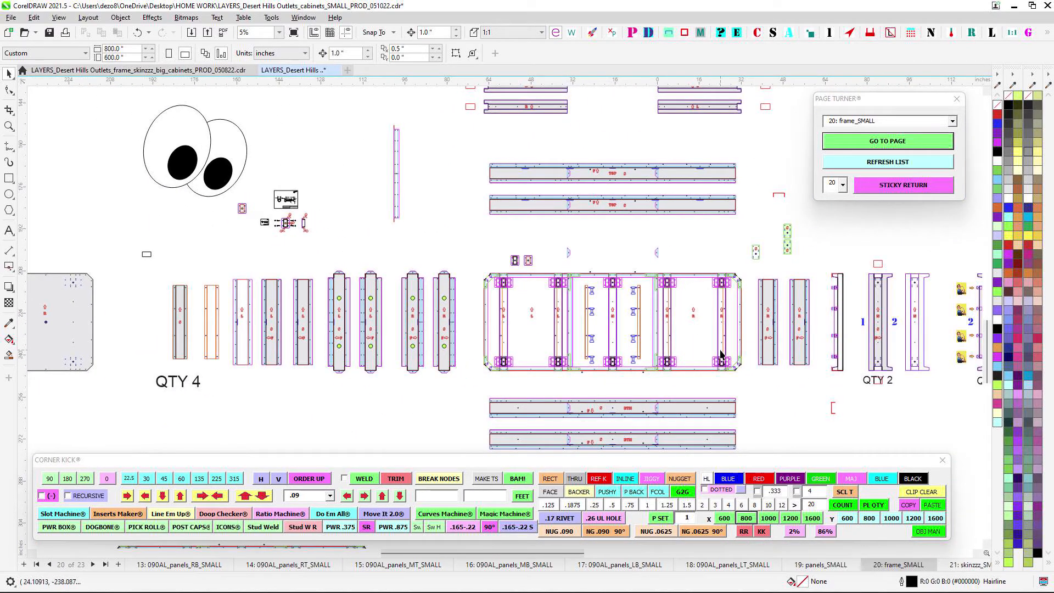
scroll(585, 324, down, 3)
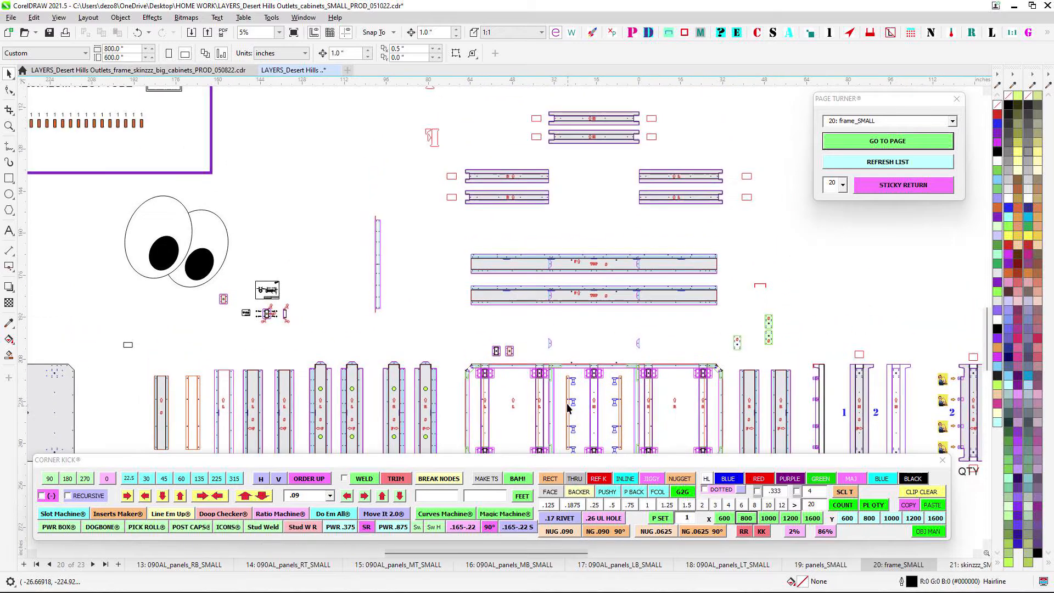
drag(620, 269, 473, 230)
scroll(503, 238, up, 1)
scroll(471, 210, up, 1)
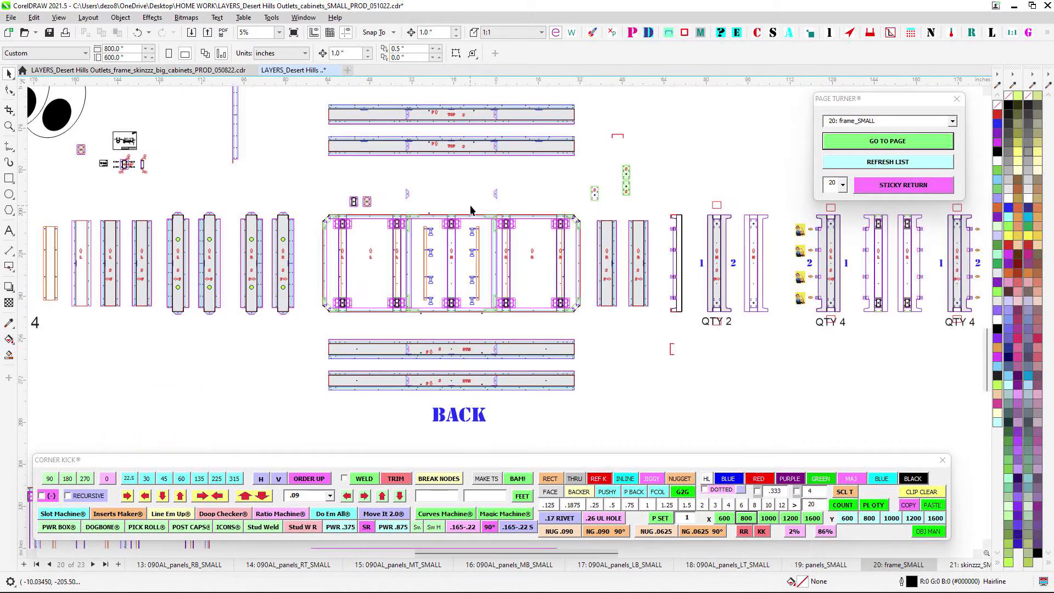
scroll(479, 218, down, 3)
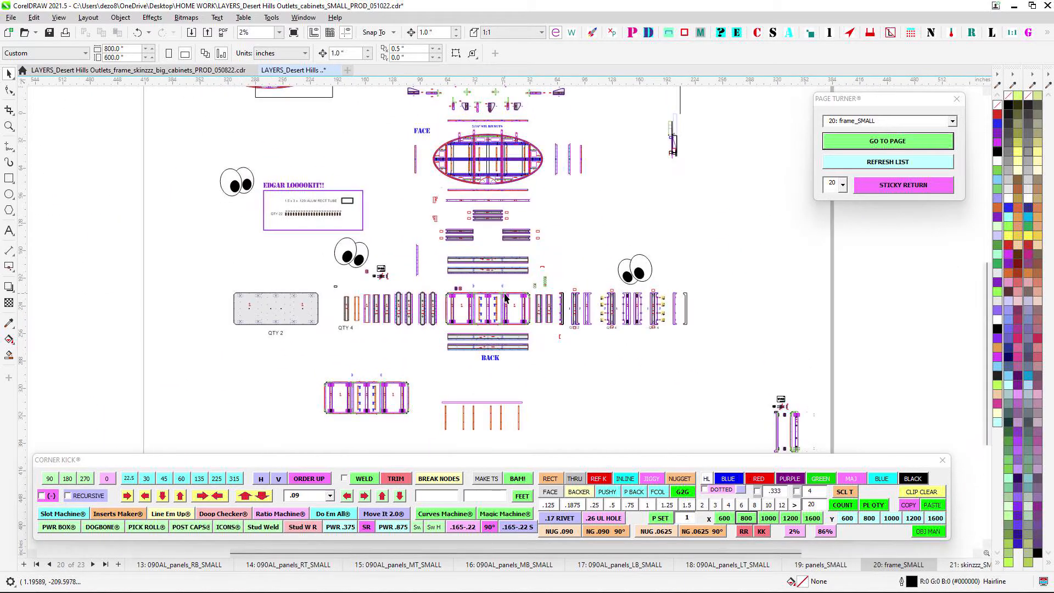
drag(490, 135, 501, 216)
Locate the separate upright detail near the page's lower right corner and examine the drilling screws through its upper tube plate in side view
drag(579, 309, 574, 174)
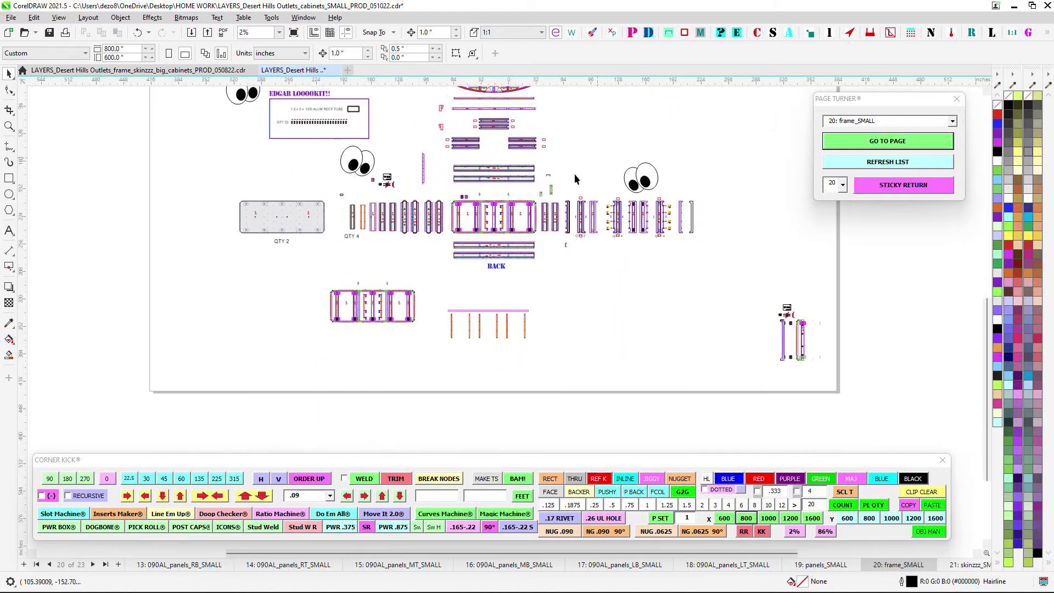
scroll(574, 174, up, 1)
drag(826, 358, 446, 260)
scroll(474, 276, up, 1)
scroll(475, 279, up, 7)
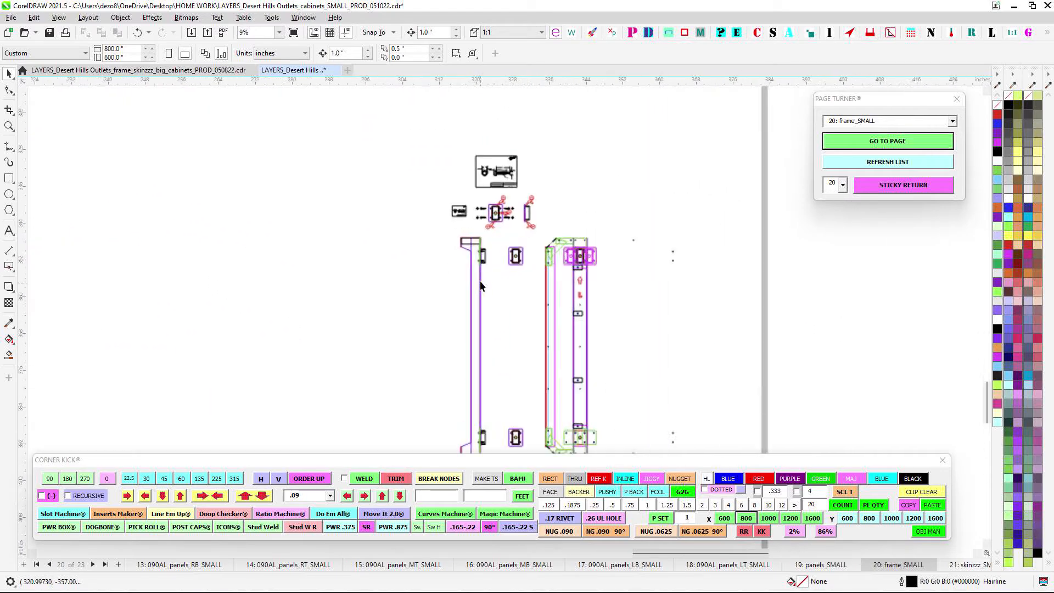
scroll(485, 261, up, 2)
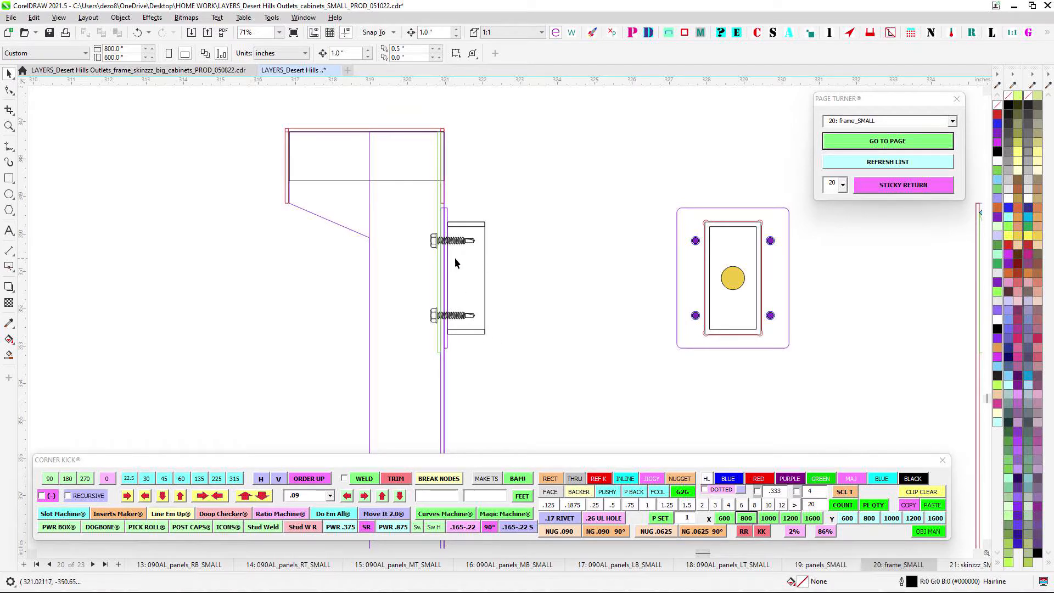
scroll(446, 240, up, 2)
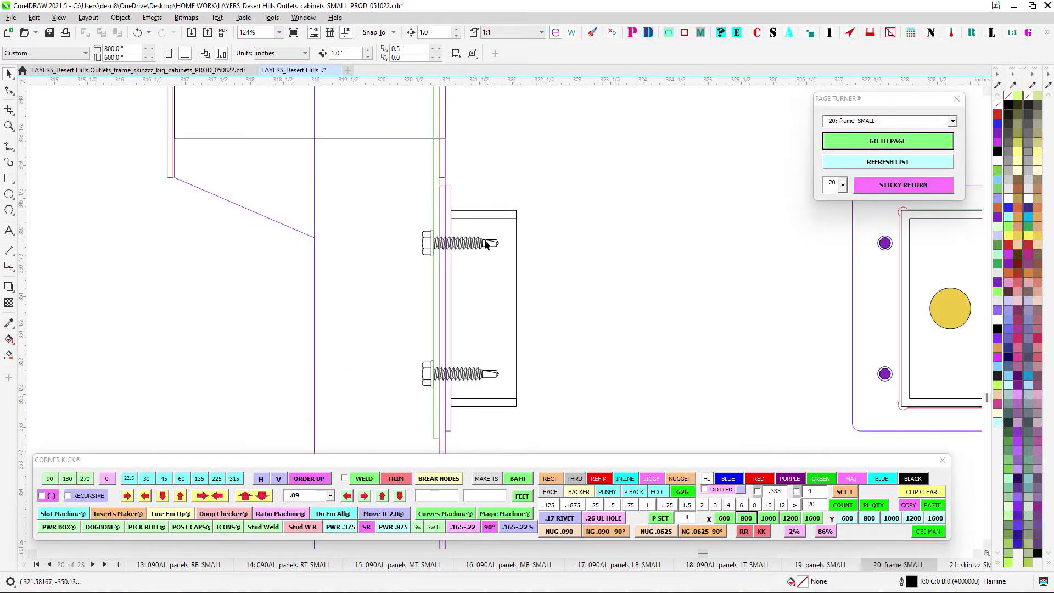
scroll(466, 243, down, 8)
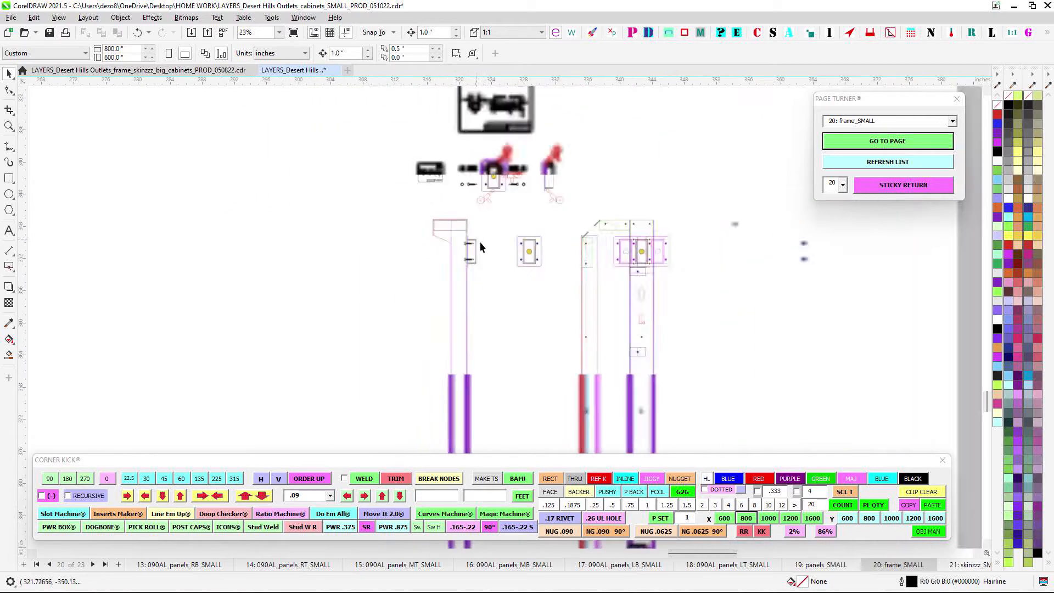
Examine the upper tube plate on the detail's L upright in front view, including the magenta plate outlines and their screw holes
drag(631, 271, 498, 273)
scroll(508, 255, up, 5)
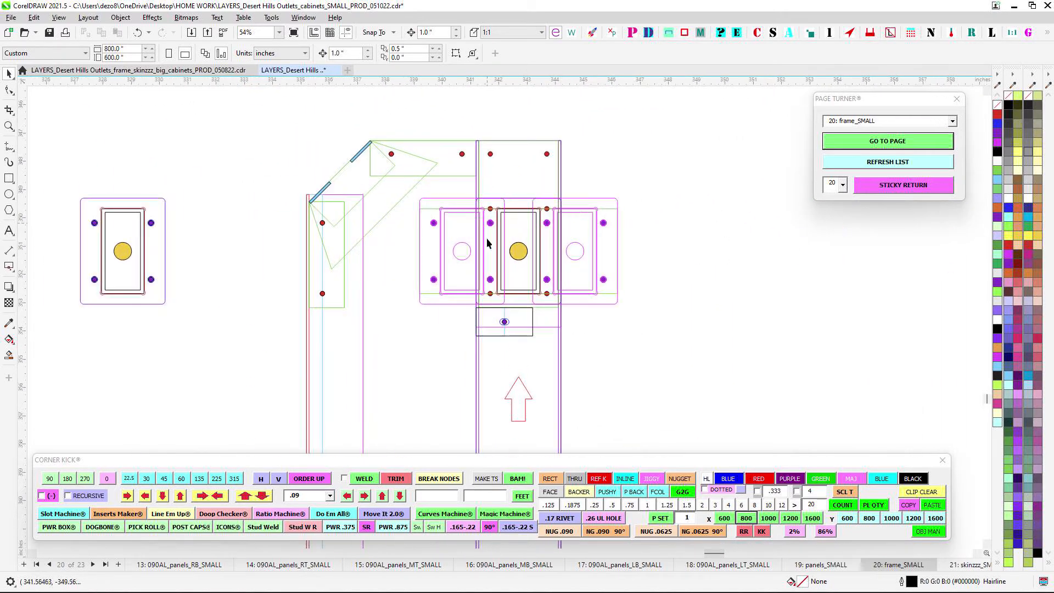
scroll(478, 203, down, 1)
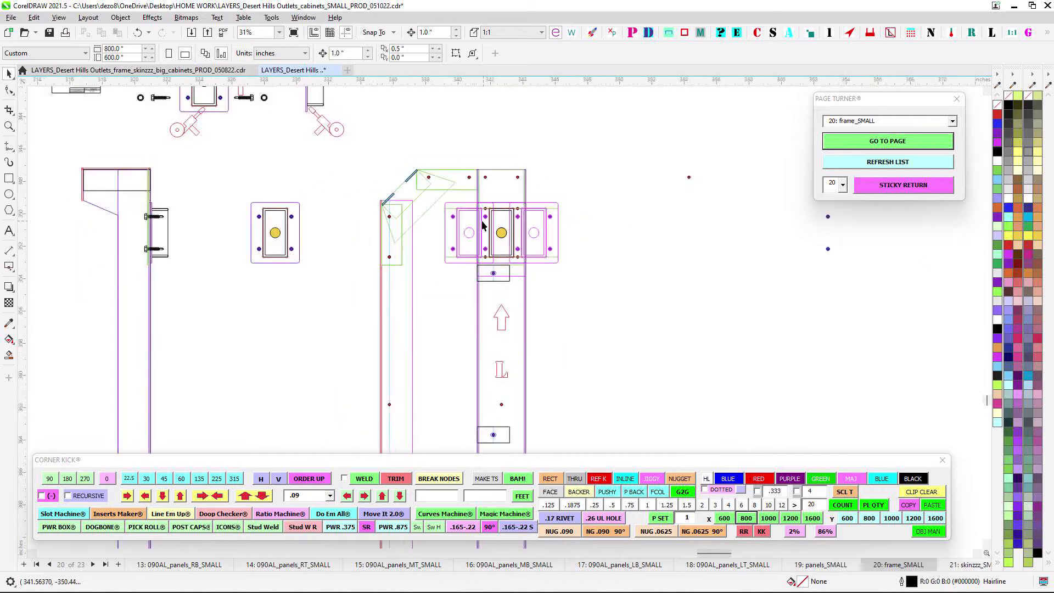
scroll(428, 215, up, 2)
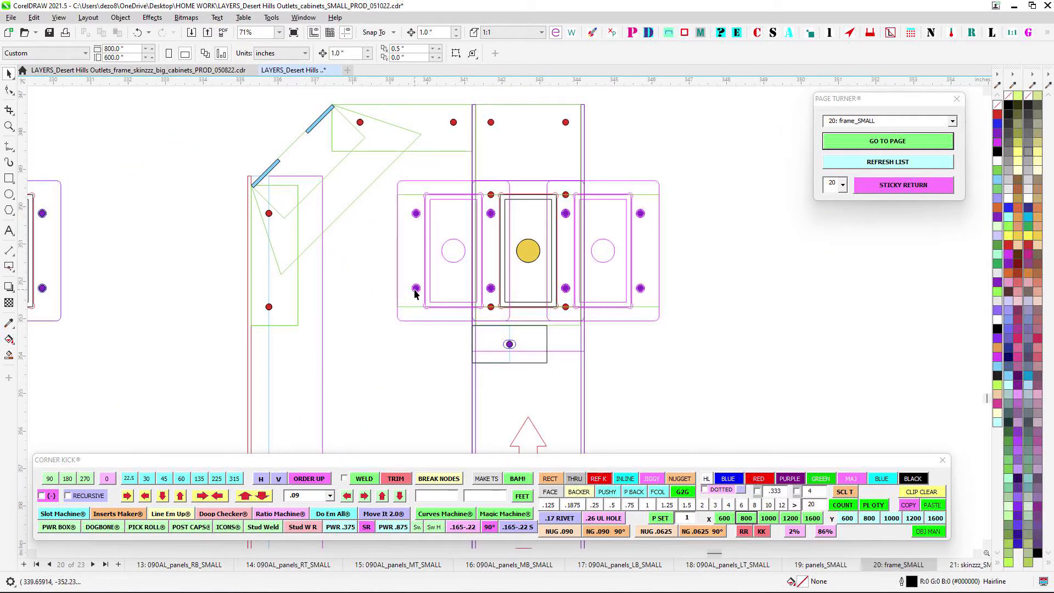
scroll(547, 188, down, 1)
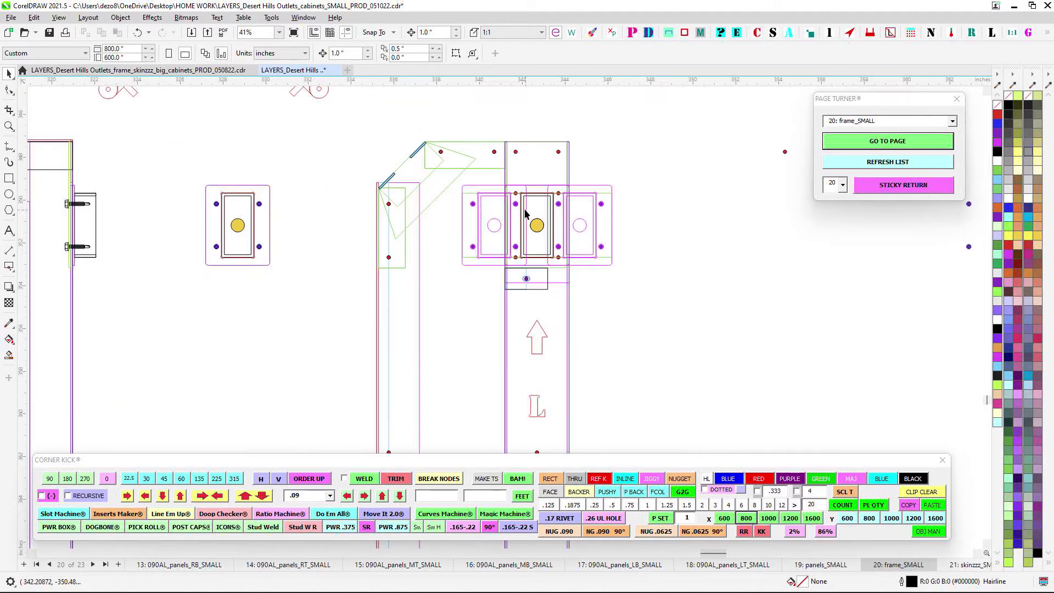
scroll(528, 202, up, 1)
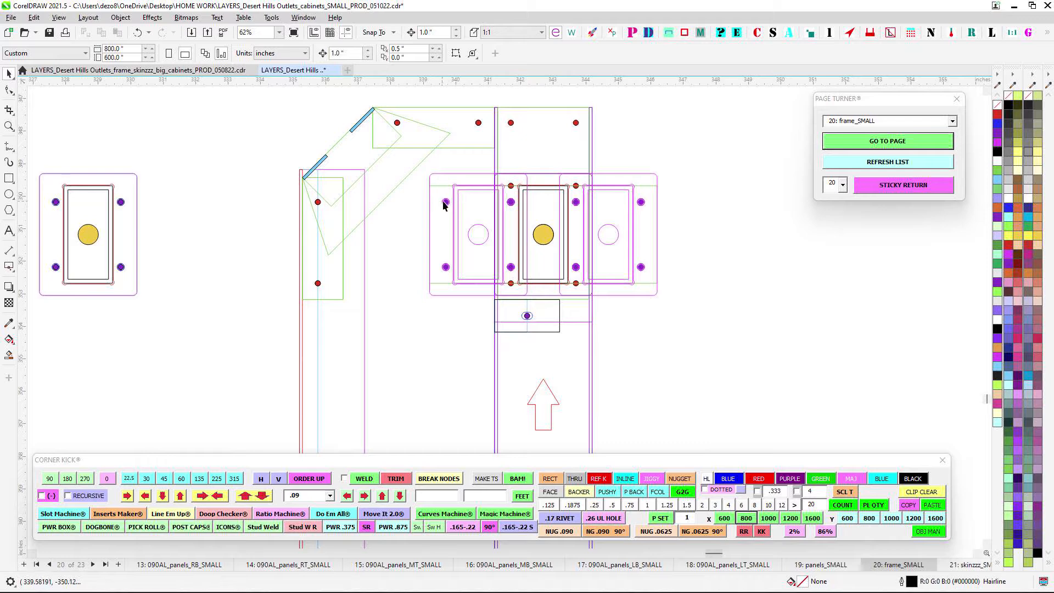
scroll(477, 206, down, 2)
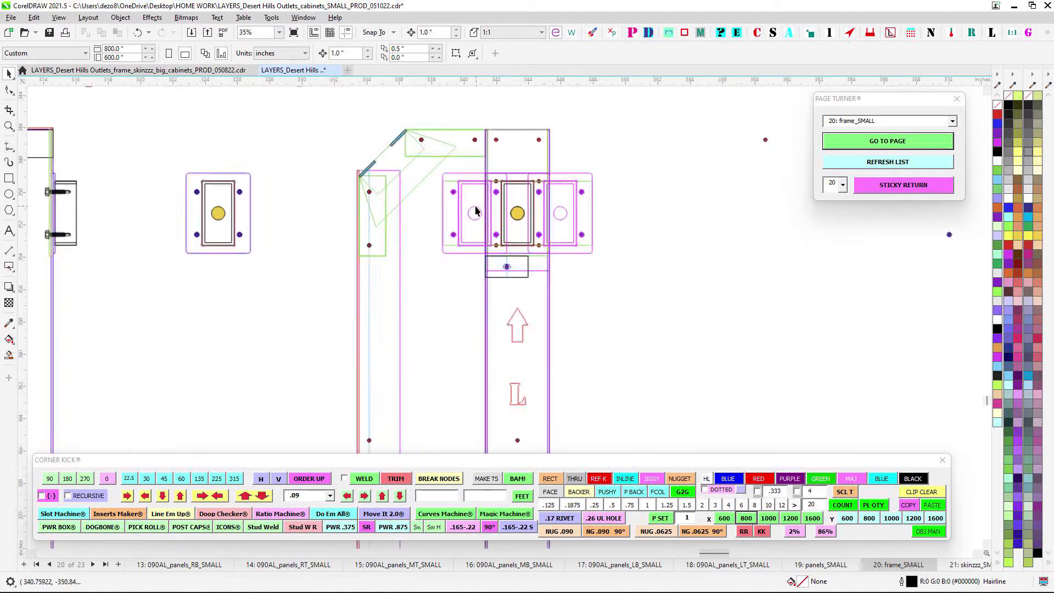
scroll(475, 205, down, 3)
scroll(380, 218, up, 1)
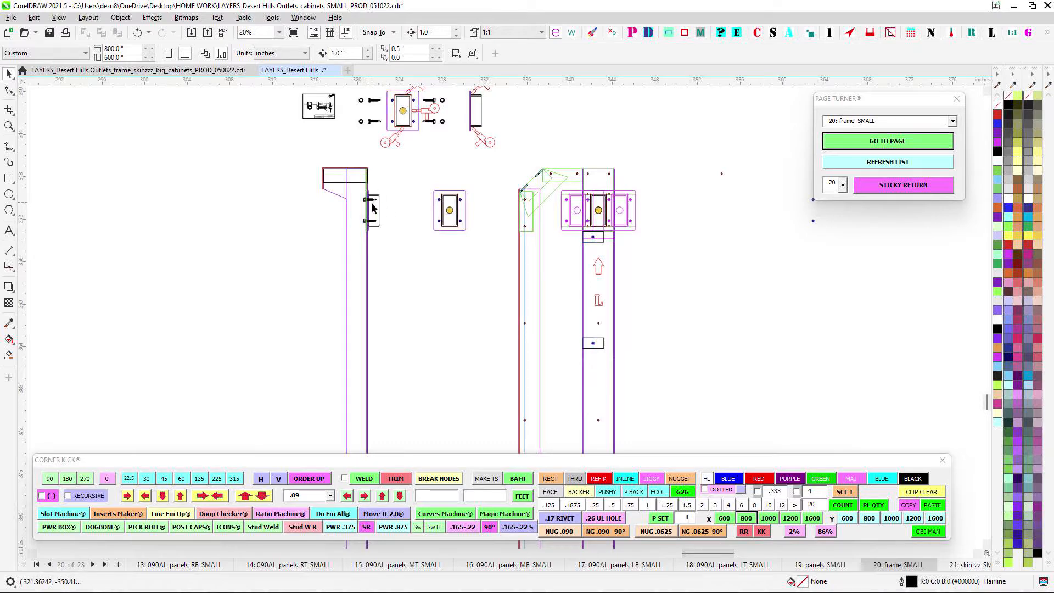
Follow the separate upright detail's side view from the upper tube plate to the lower one and examine the whole detail
scroll(381, 247, up, 2)
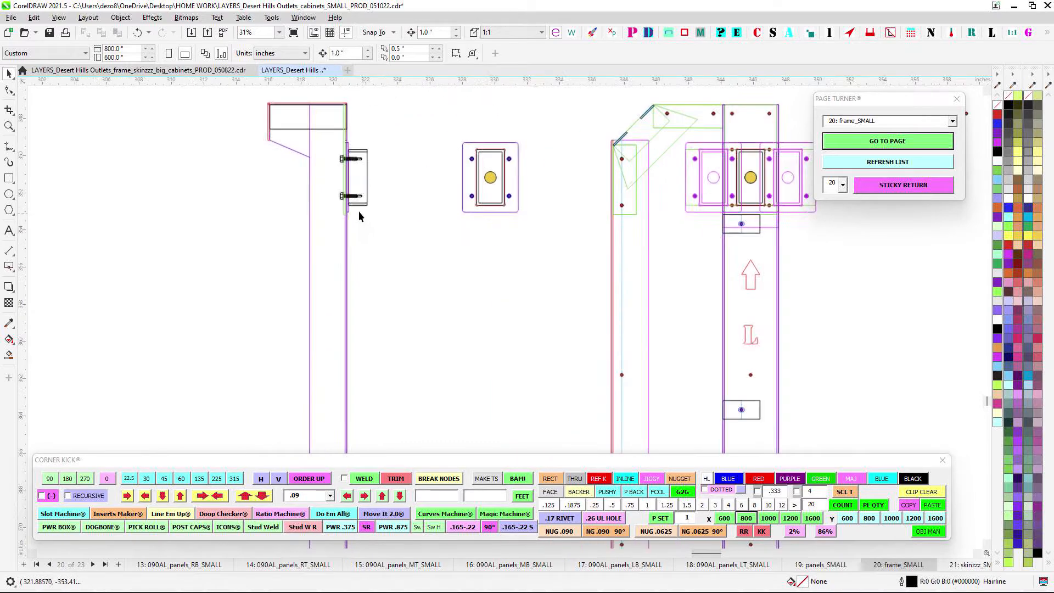
scroll(370, 208, down, 2)
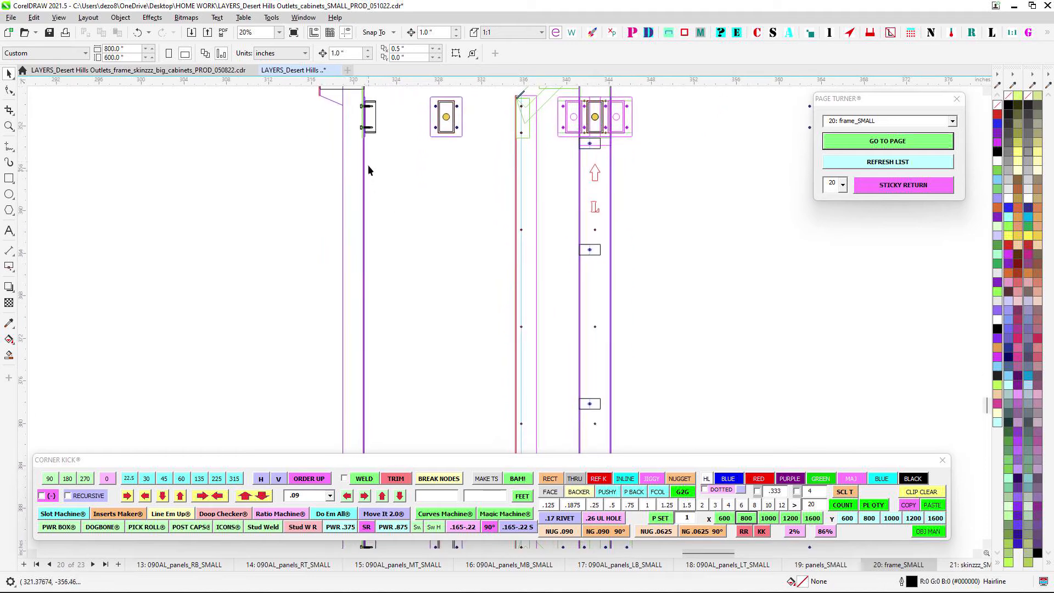
scroll(368, 265, down, 1)
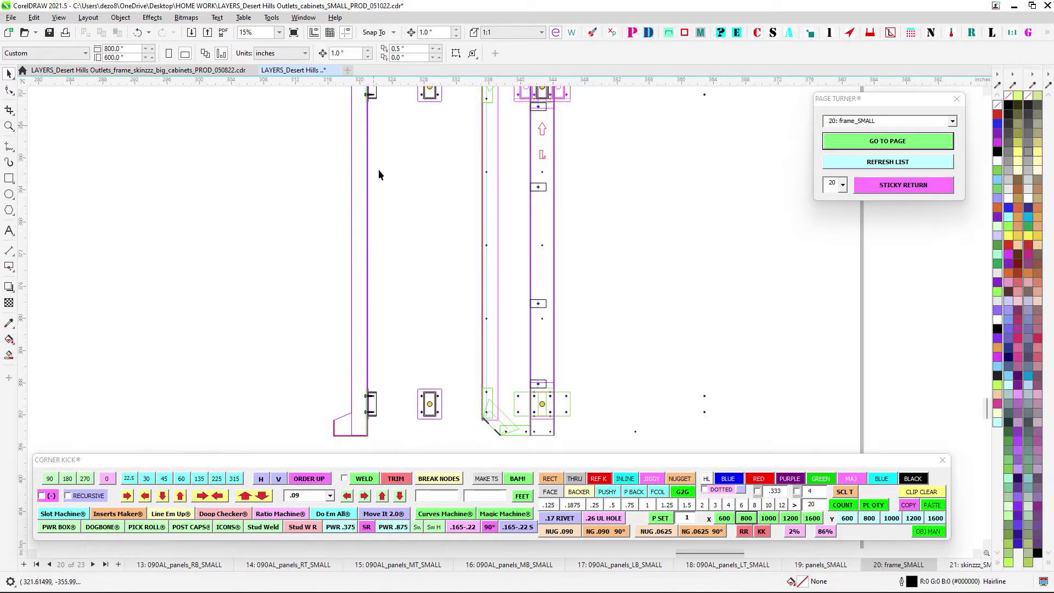
drag(397, 246, 394, 261)
scroll(387, 269, down, 2)
drag(220, 250, 445, 256)
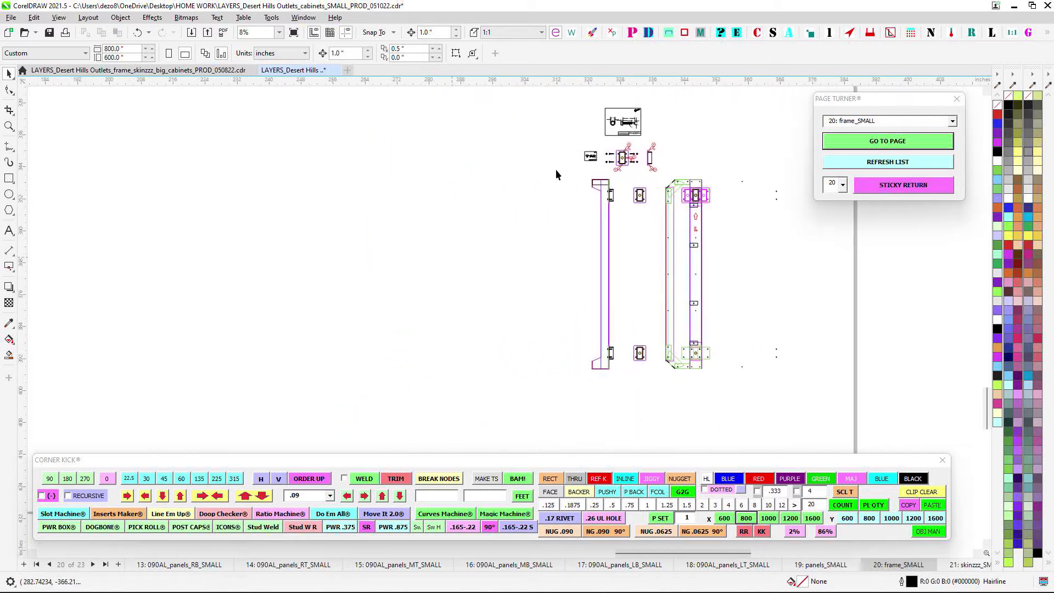
scroll(611, 207, up, 2)
scroll(621, 206, down, 5)
drag(324, 162, 606, 243)
scroll(606, 242, down, 1)
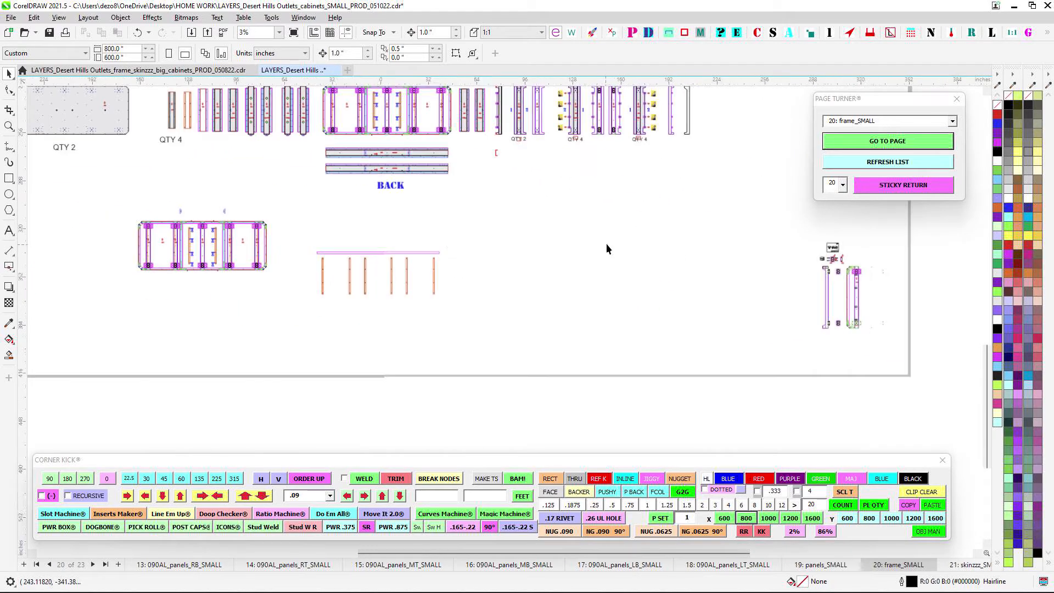
Return to the back frame and examine the upper tube plate and adjacent plate outlines on the inner R upright
drag(452, 244, 506, 357)
scroll(417, 236, up, 6)
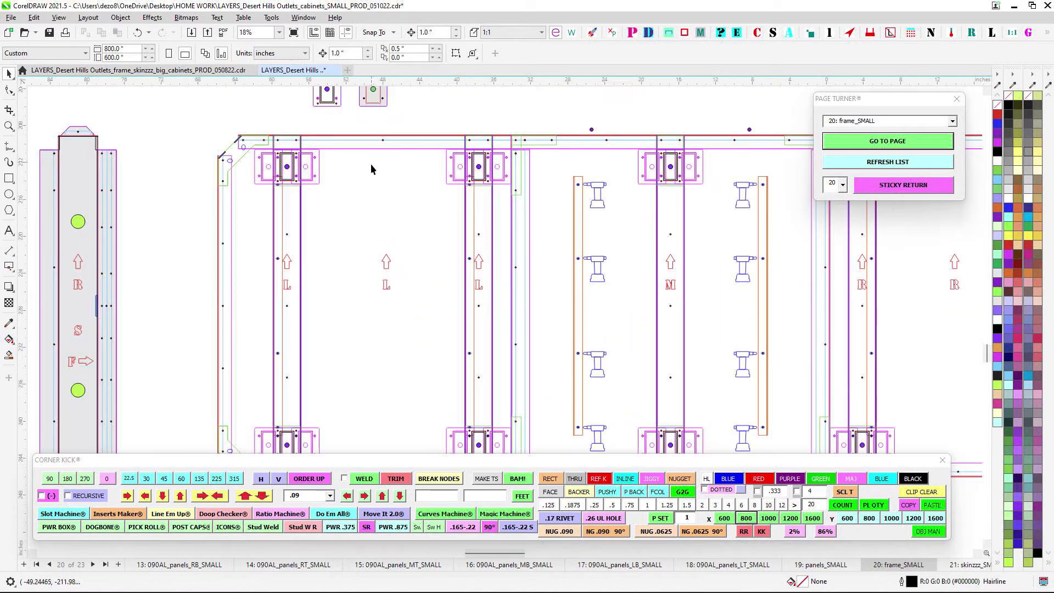
drag(371, 164, 340, 196)
scroll(754, 223, up, 5)
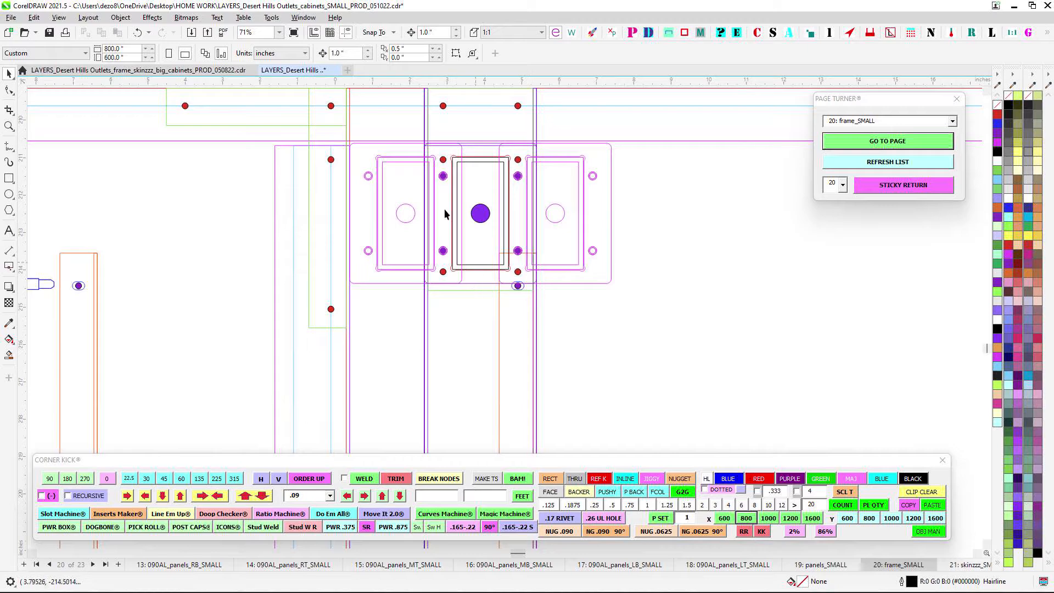
scroll(528, 225, down, 10)
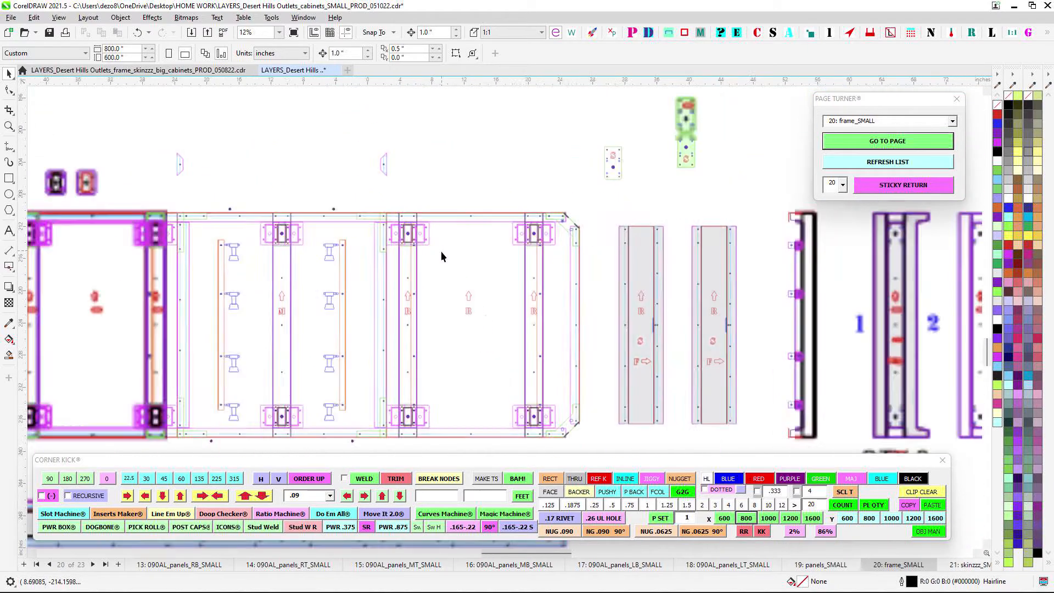
drag(411, 248, 463, 343)
scroll(464, 344, down, 2)
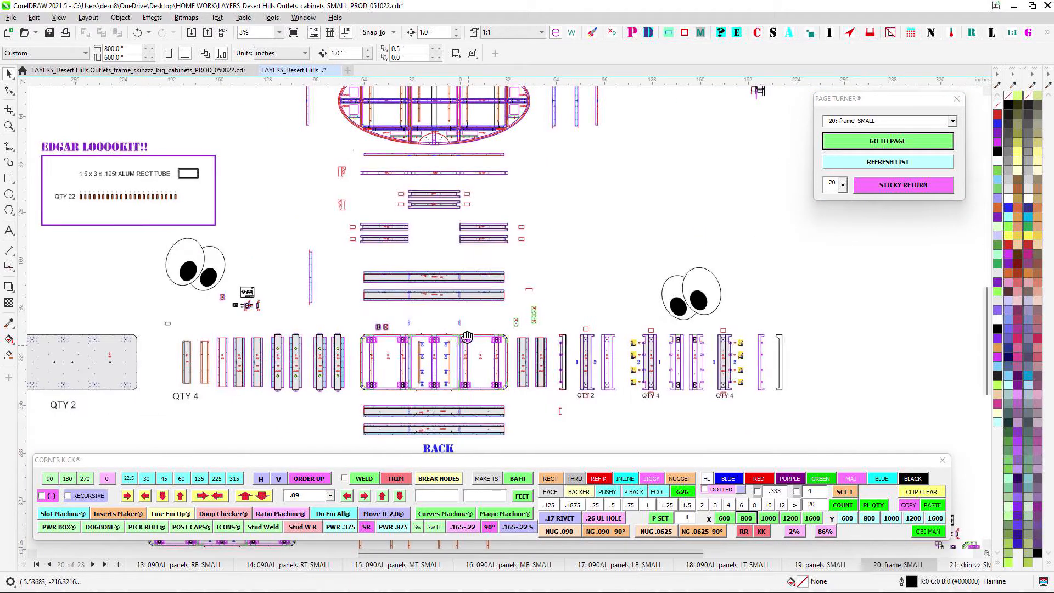
Examine the tube plate hole patterns along the upper edge of the QTY 2 back panel, near its R end
drag(98, 361, 305, 292)
scroll(305, 292, up, 6)
scroll(338, 242, up, 2)
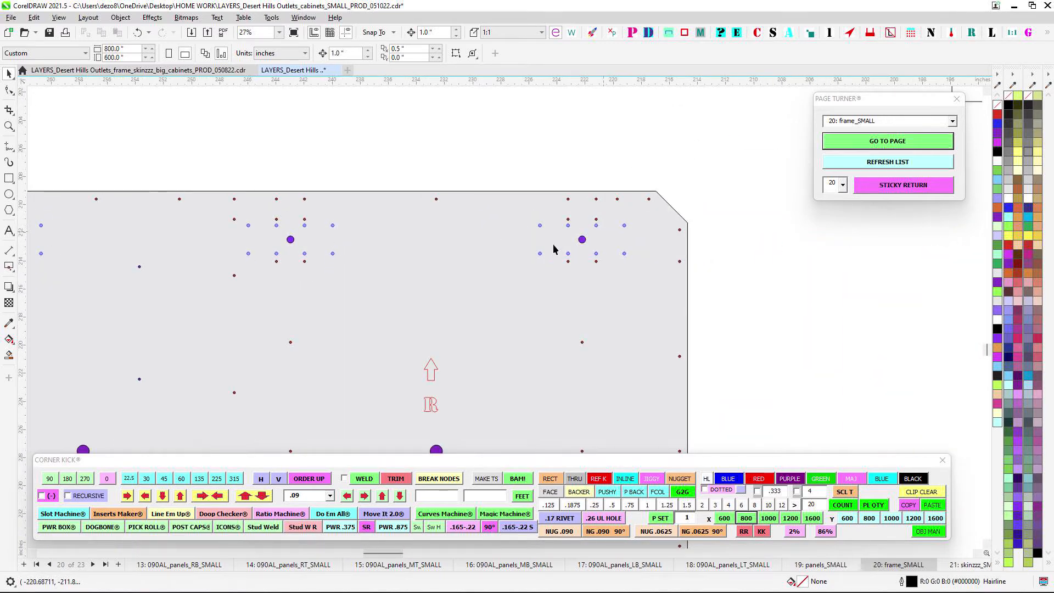
scroll(554, 249, down, 3)
mouse_move(629, 281)
mouse_down()
mouse_move(583, 237)
mouse_move(607, 219)
mouse_up()
scroll(583, 237, down, 2)
scroll(449, 160, up, 5)
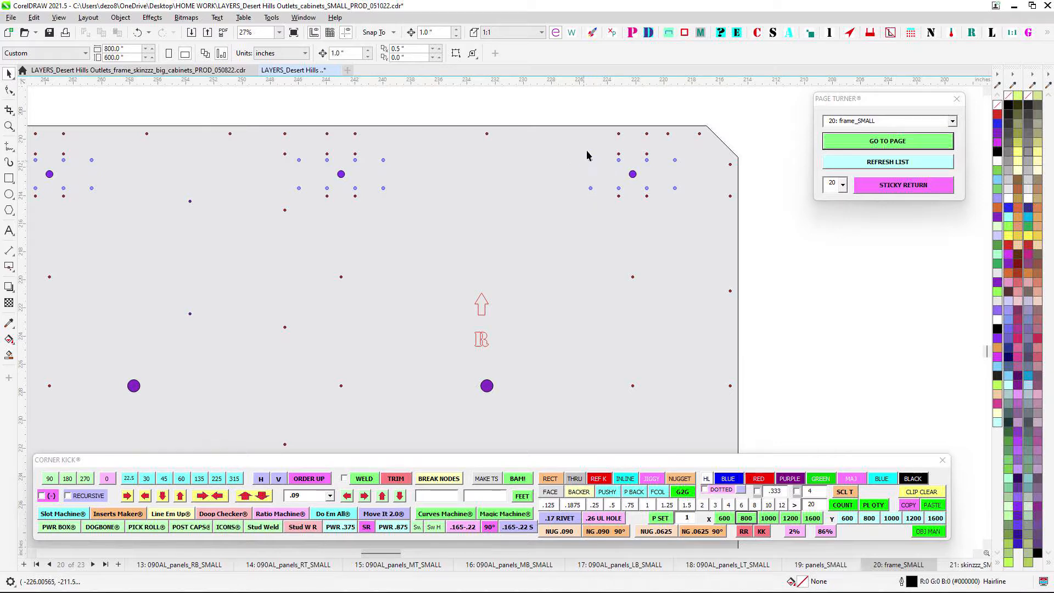
scroll(578, 165, down, 4)
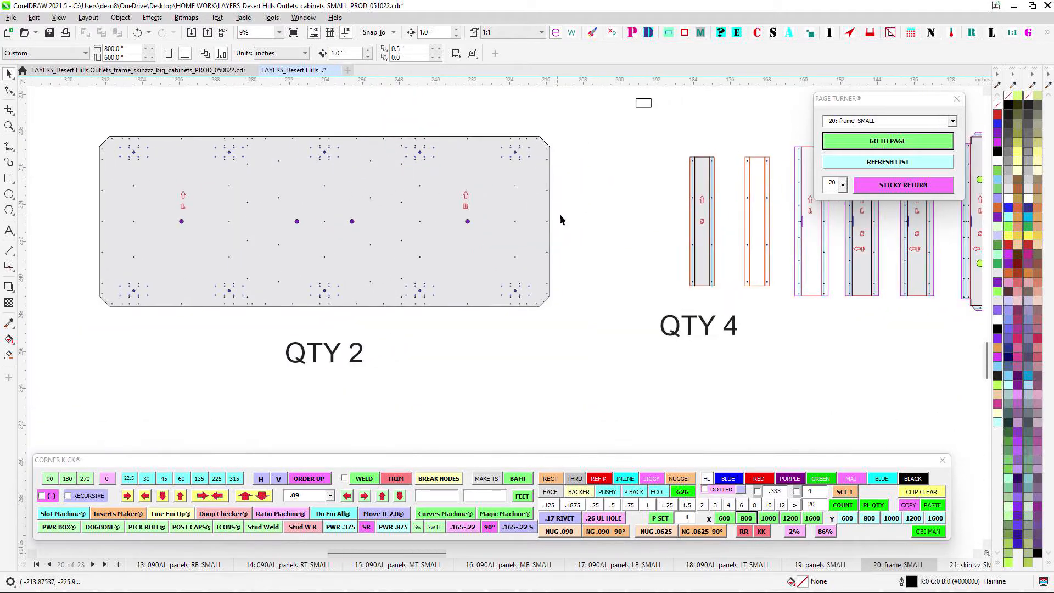
Go back to the back frame and examine the upper tube plate on the outermost L upright beside the chamfered corner
drag(476, 241, 305, 240)
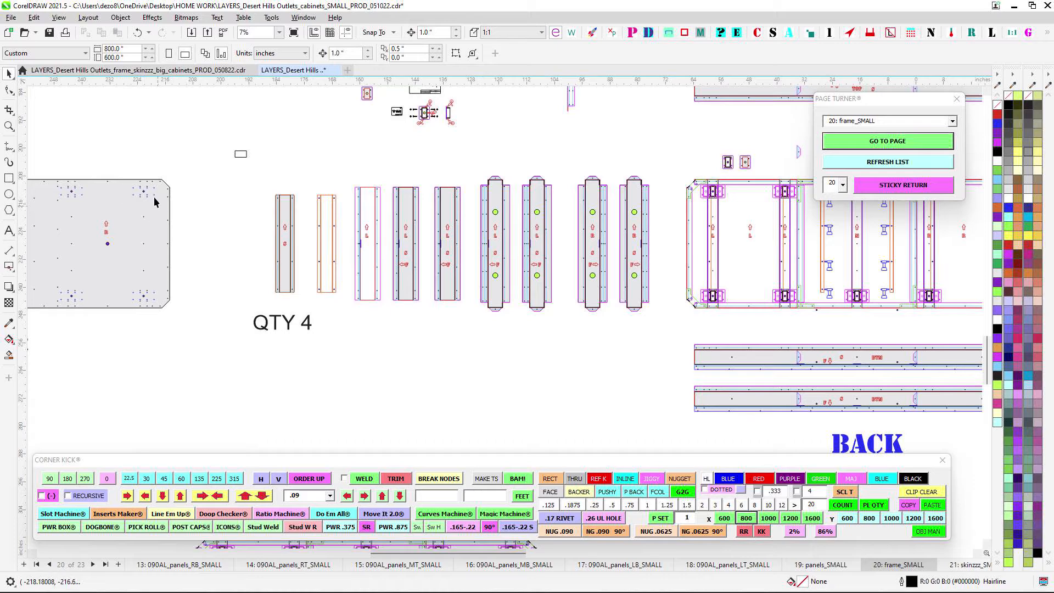
drag(569, 220, 266, 245)
scroll(484, 174, up, 5)
scroll(484, 174, down, 4)
drag(489, 175, 489, 202)
scroll(489, 202, down, 3)
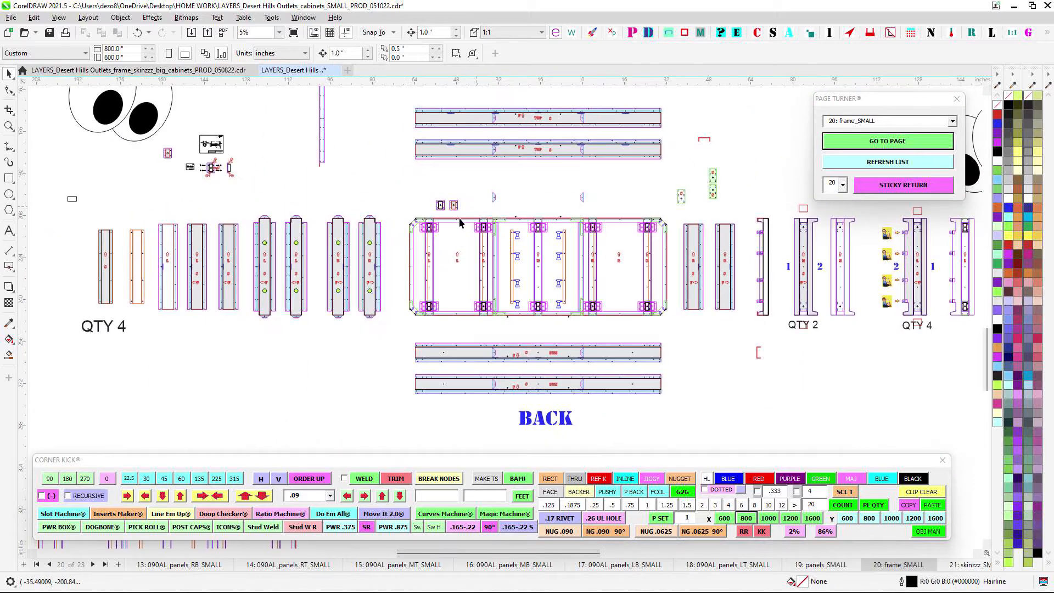
scroll(459, 218, up, 5)
scroll(415, 236, up, 3)
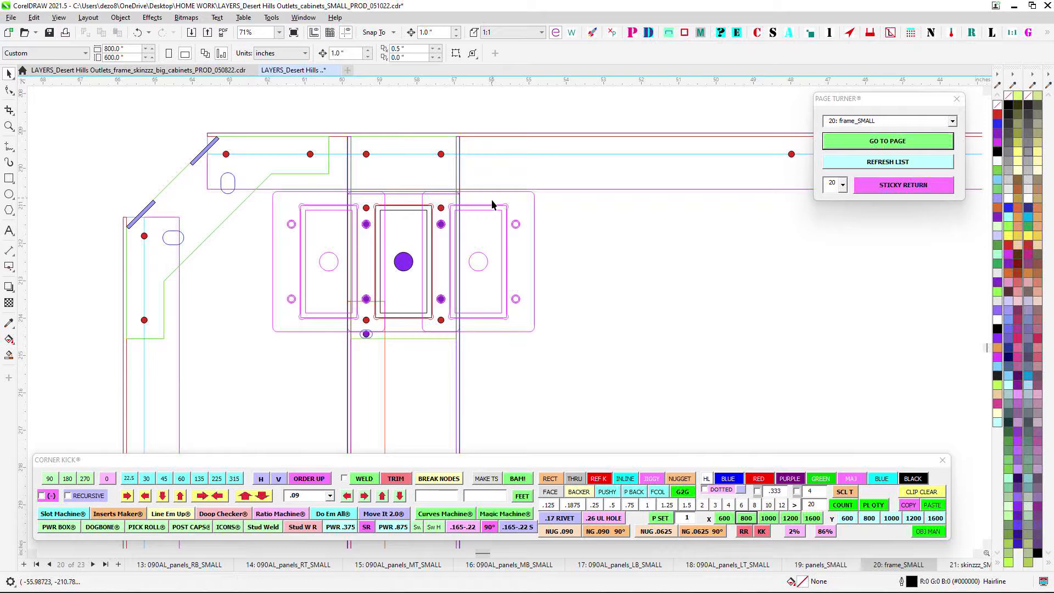
Examine the row of upper tube plates across the back frame, and the surrounding channels, side views and rectangular tube box
scroll(492, 203, down, 2)
drag(563, 214, 500, 254)
scroll(500, 254, down, 1)
scroll(620, 170, down, 1)
drag(749, 145, 426, 158)
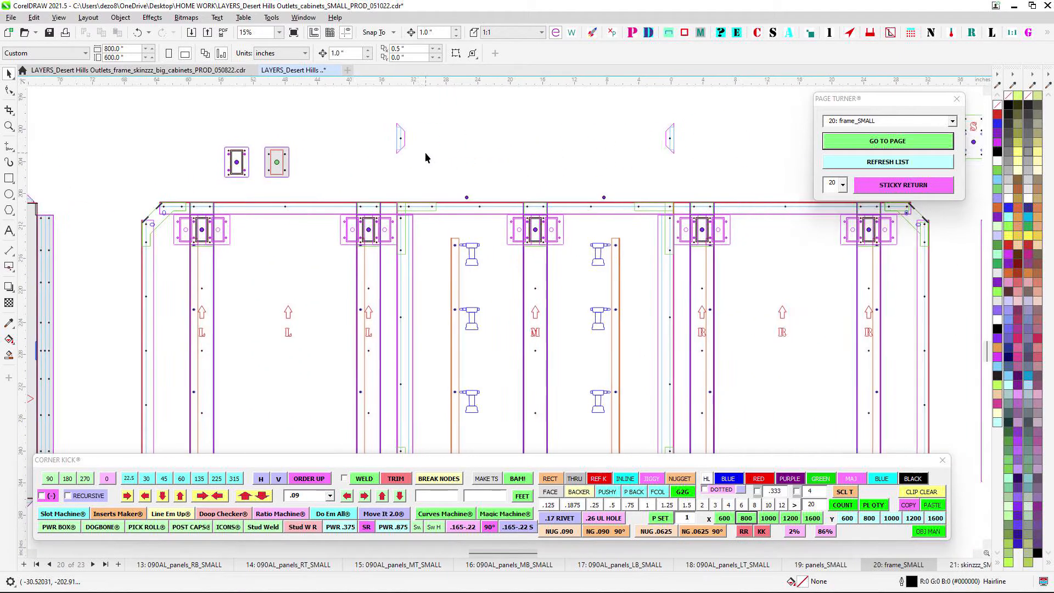
scroll(439, 167, down, 3)
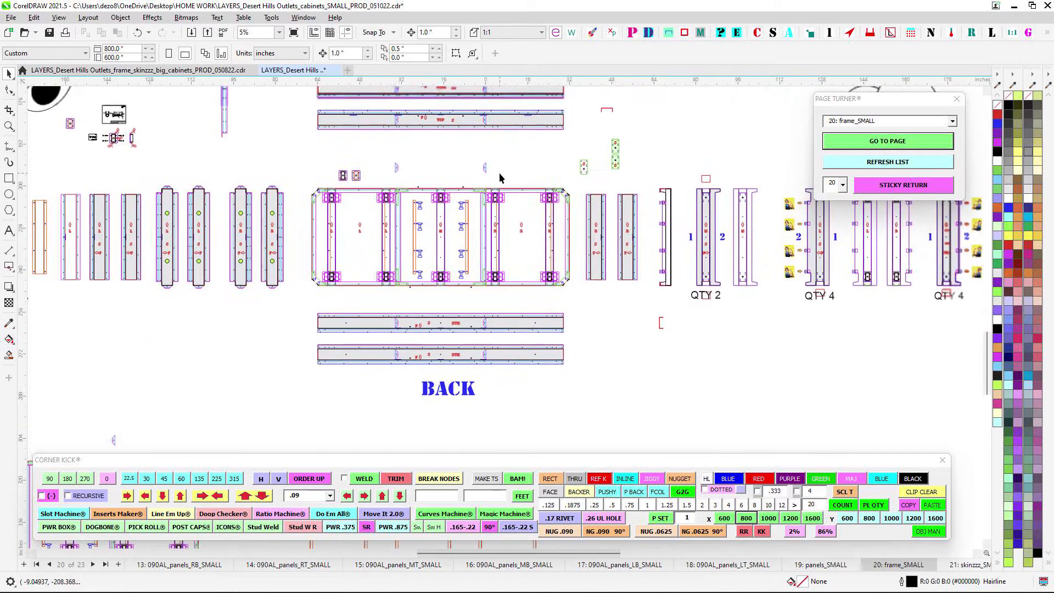
drag(482, 190, 412, 210)
scroll(412, 209, down, 1)
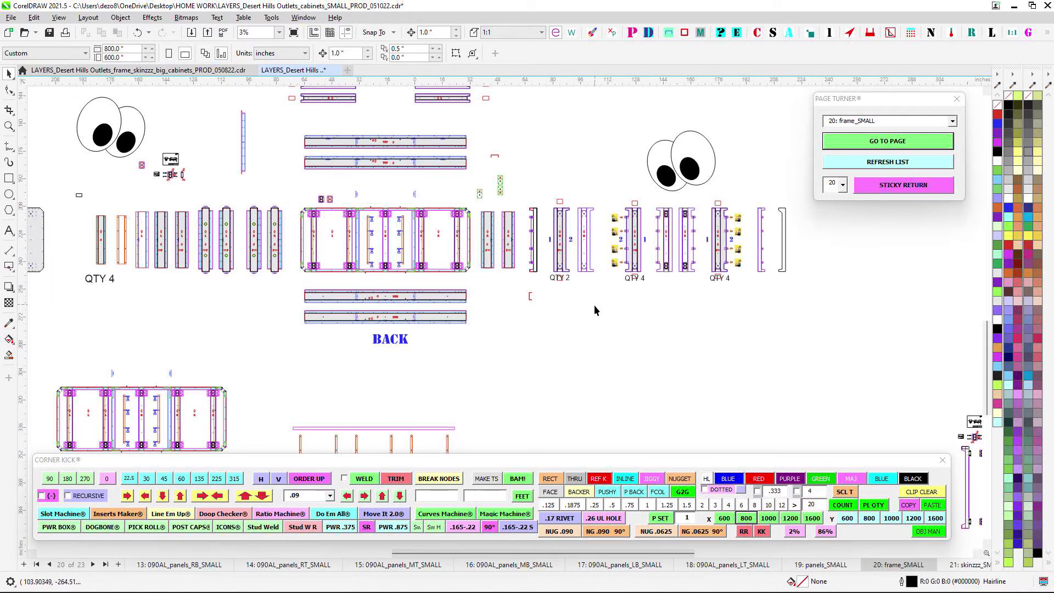
drag(601, 307, 675, 367)
scroll(674, 367, down, 1)
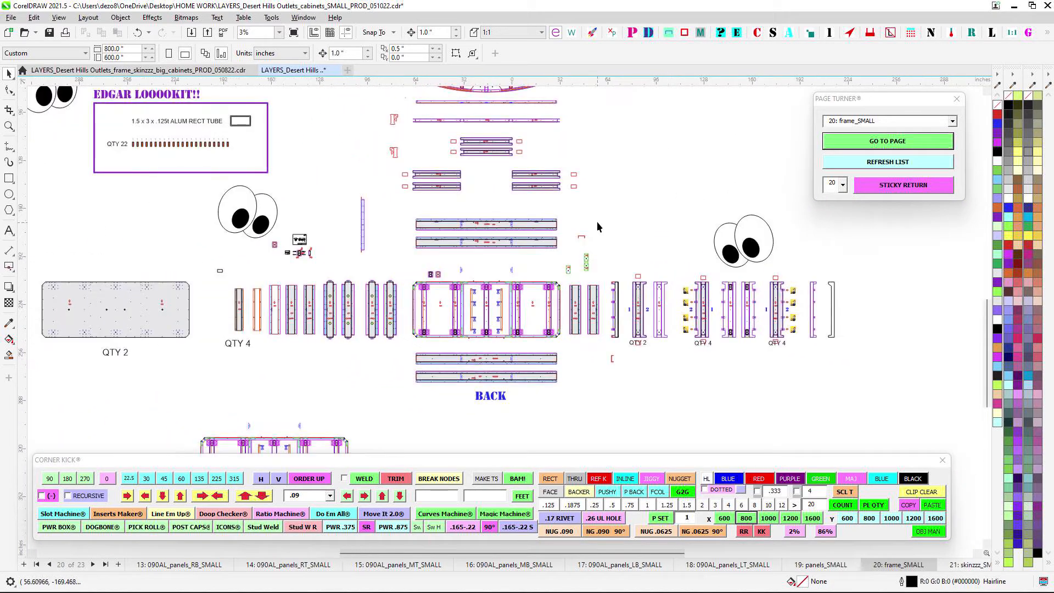
Examine the upper part of the back frame together with the two TOP channels above it
scroll(481, 213, up, 2)
scroll(500, 266, down, 1)
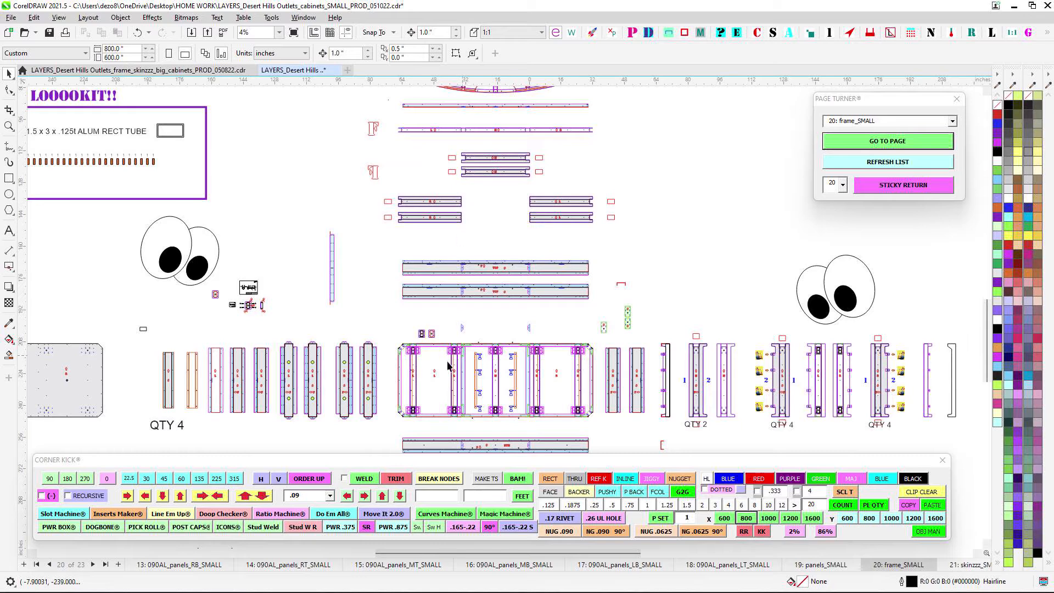
scroll(519, 361, up, 2)
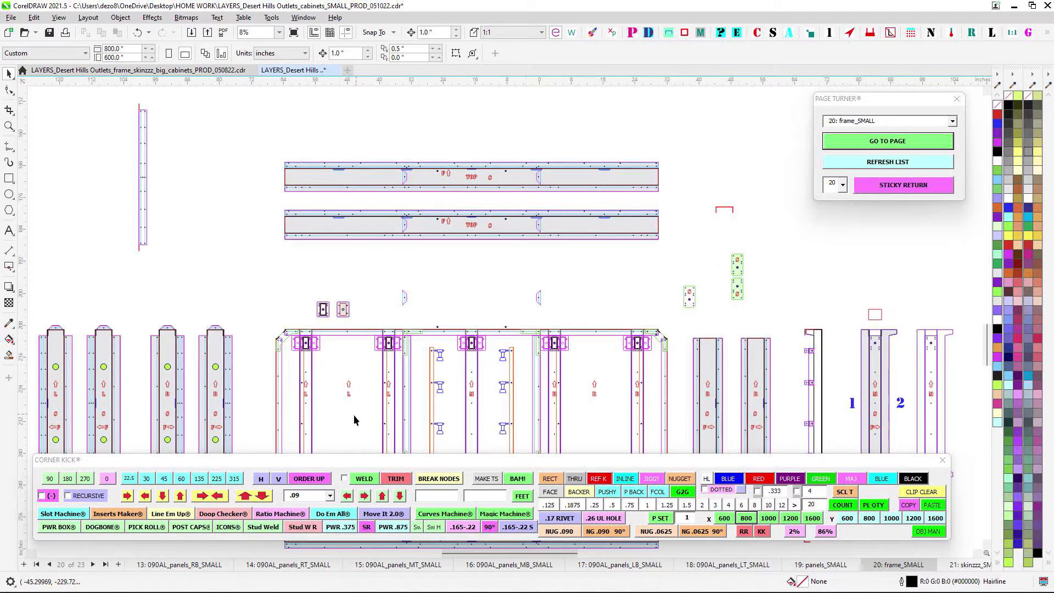
Examine the oval assembly's middle horizontal channel, following its L, M and R segments and their cross-shaped joints with the uprights
scroll(488, 334, down, 1)
scroll(453, 148, up, 3)
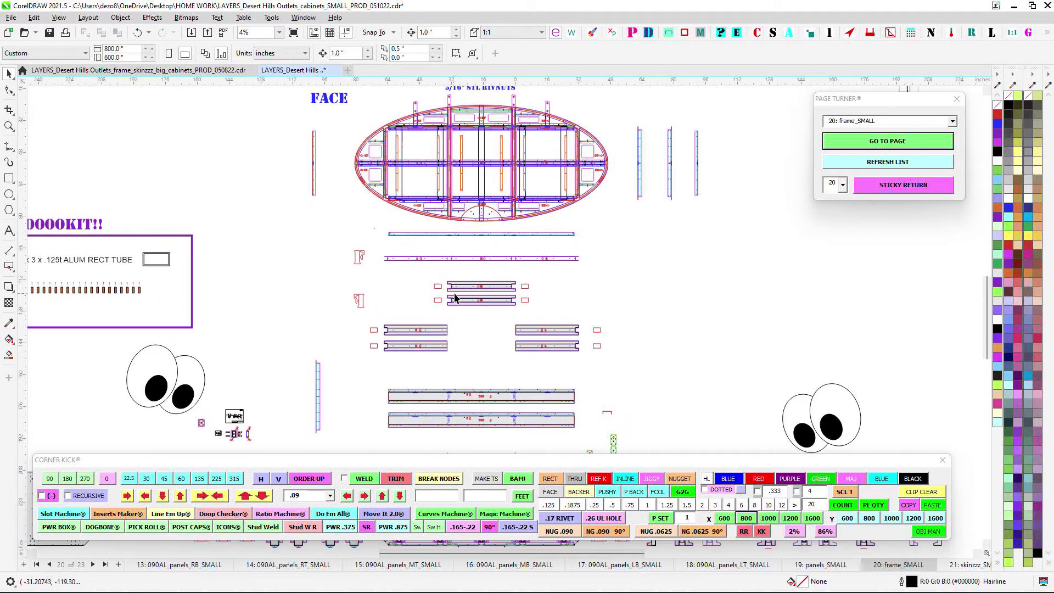
scroll(456, 155, up, 6)
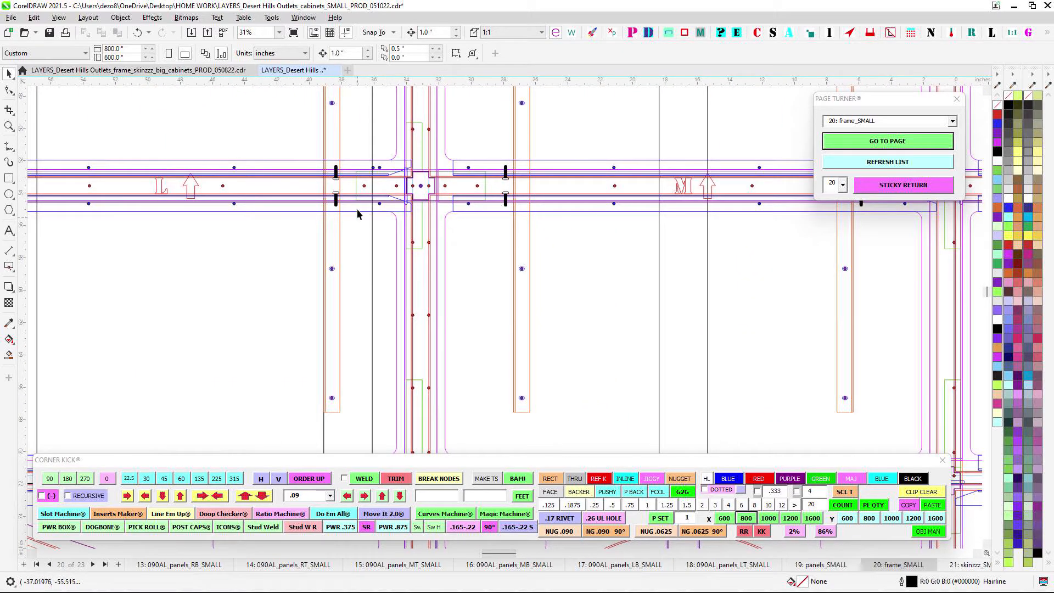
scroll(426, 126, down, 3)
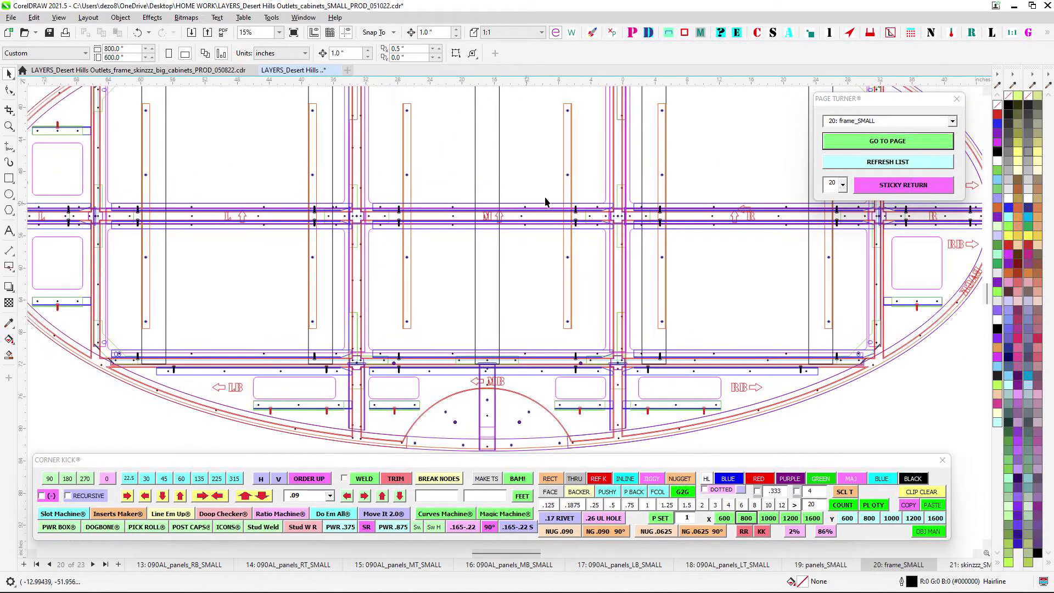
drag(546, 198, 407, 200)
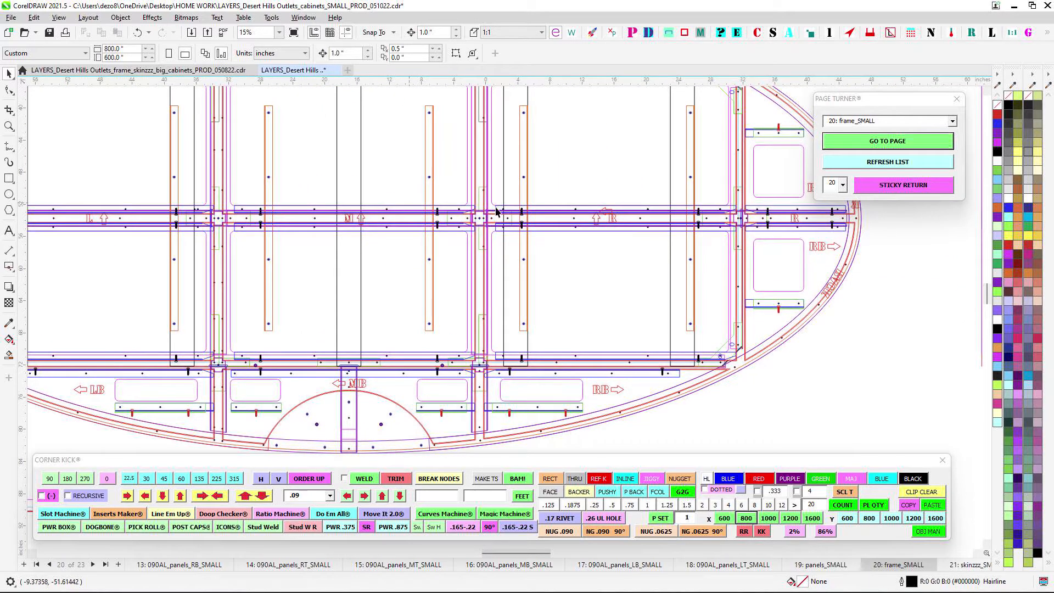
scroll(504, 220, up, 1)
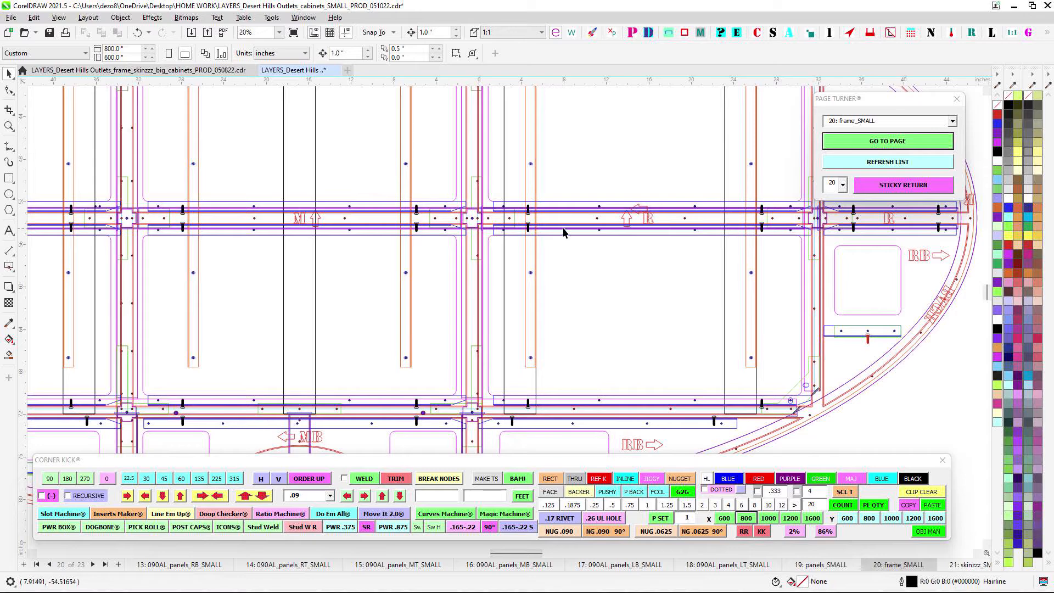
Examine the separate M, R and L channels below the oval, then the back frame with its surrounding channels
scroll(564, 232, down, 5)
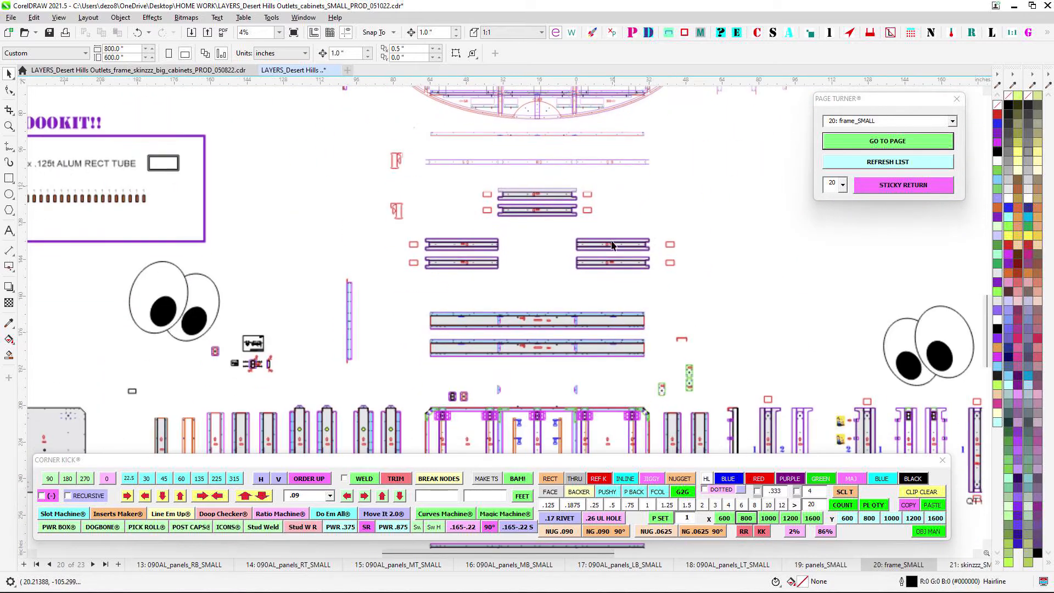
scroll(487, 233, up, 2)
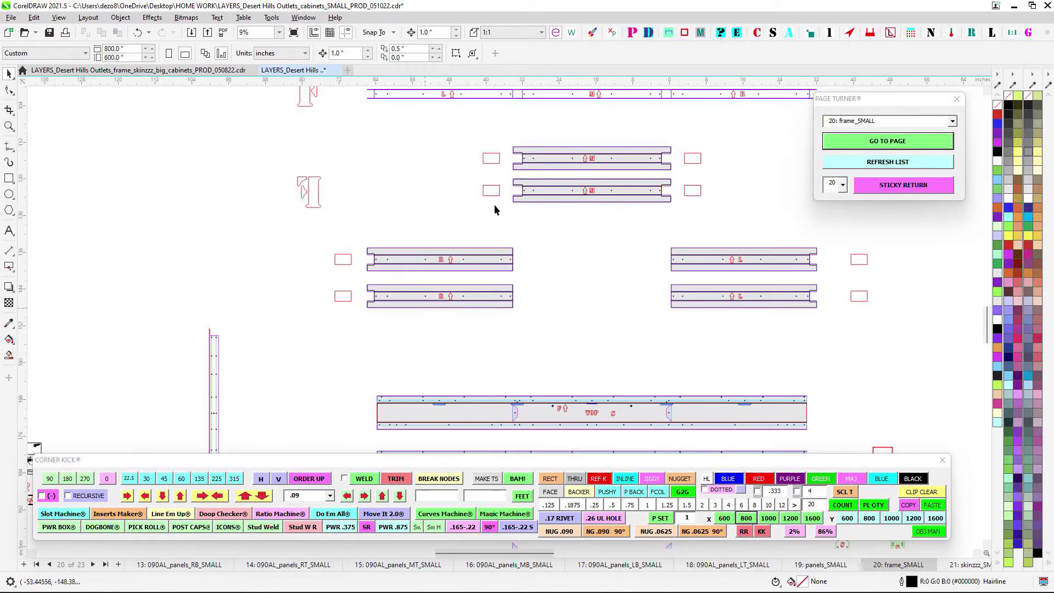
scroll(488, 208, down, 2)
scroll(571, 230, up, 3)
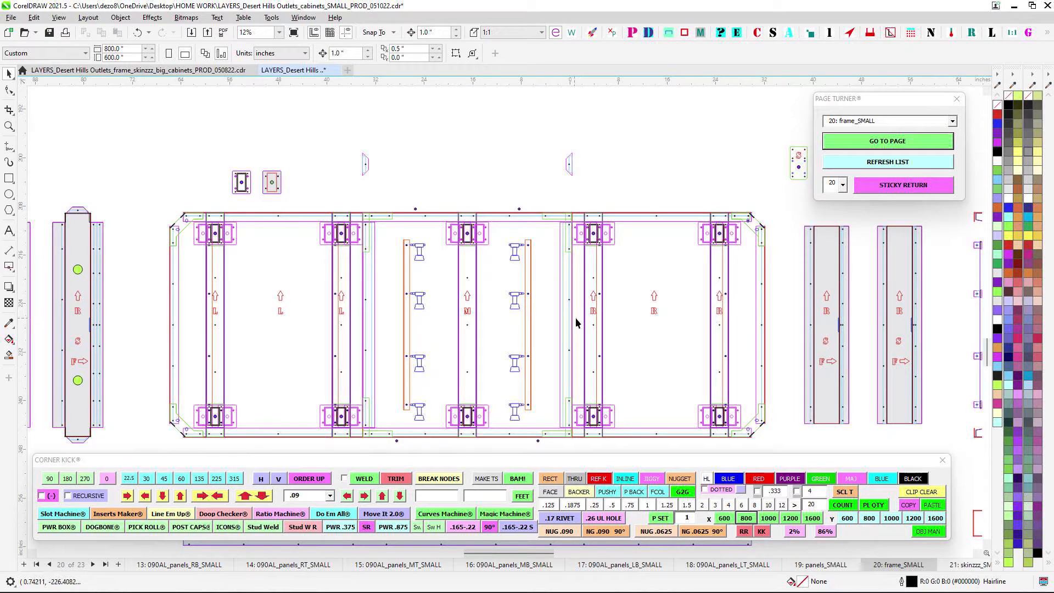
scroll(181, 325, up, 15)
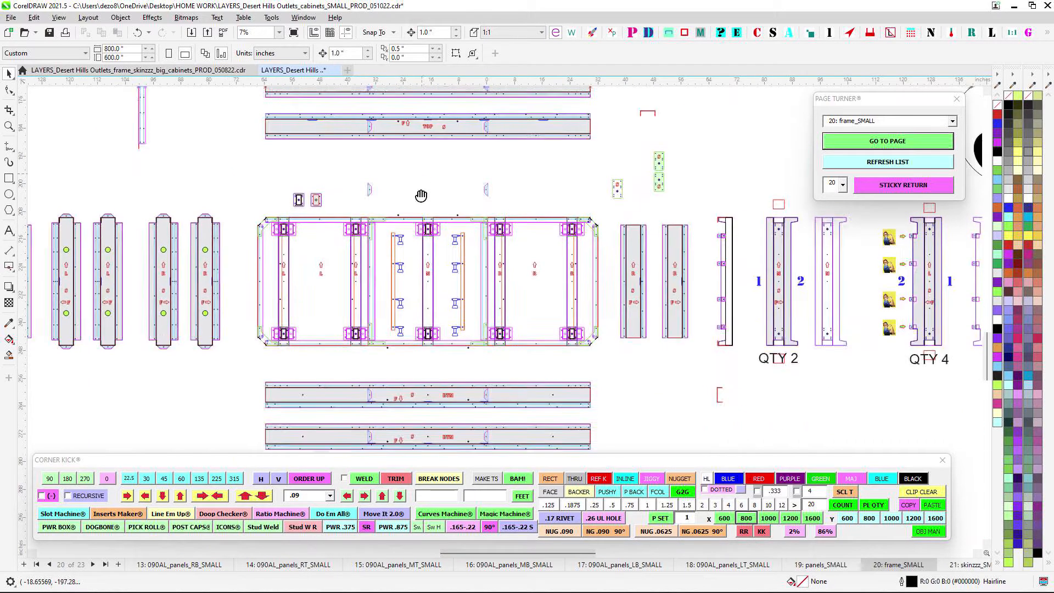
Return to the oval assembly and examine its lower half around the LB, MB and RB sections
scroll(395, 181, up, 3)
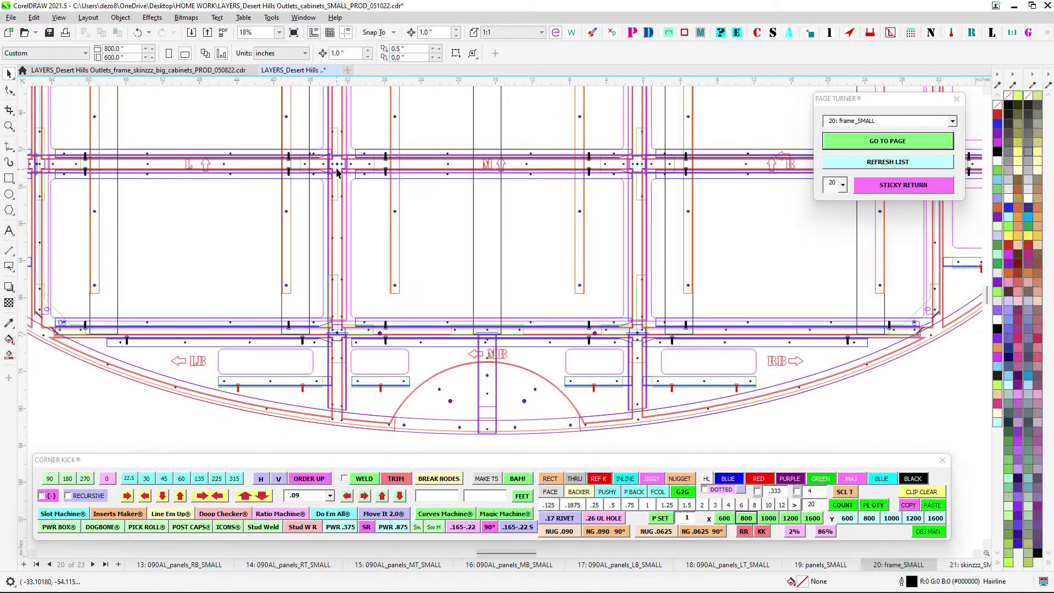
scroll(638, 343, down, 2)
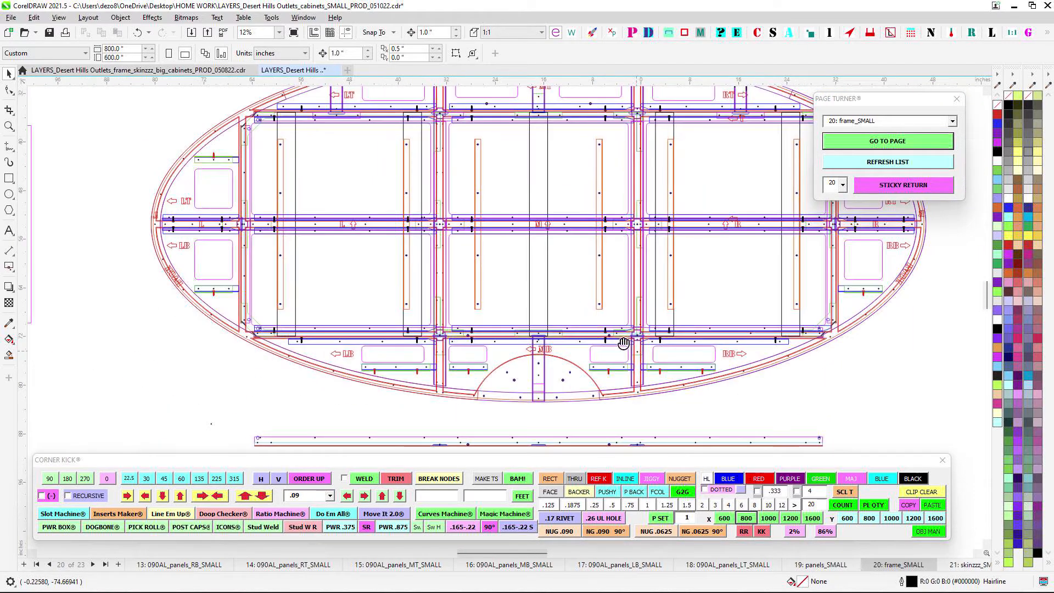
scroll(535, 276, down, 2)
Examine the oval's R end, where the horizontal channel crosses the outer upright between the RT and RB sections
scroll(501, 191, up, 8)
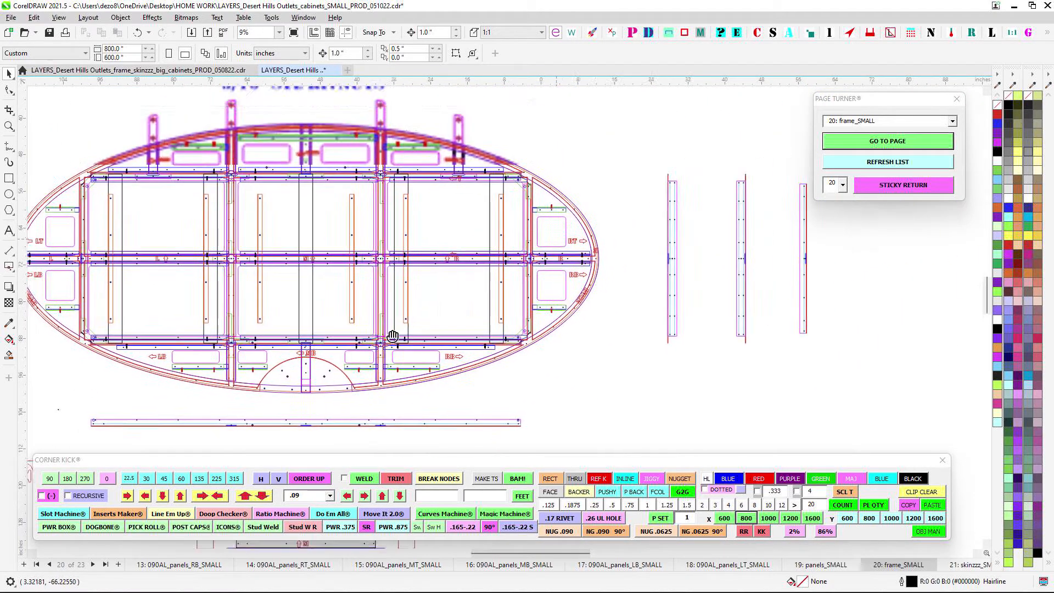
scroll(512, 255, down, 1)
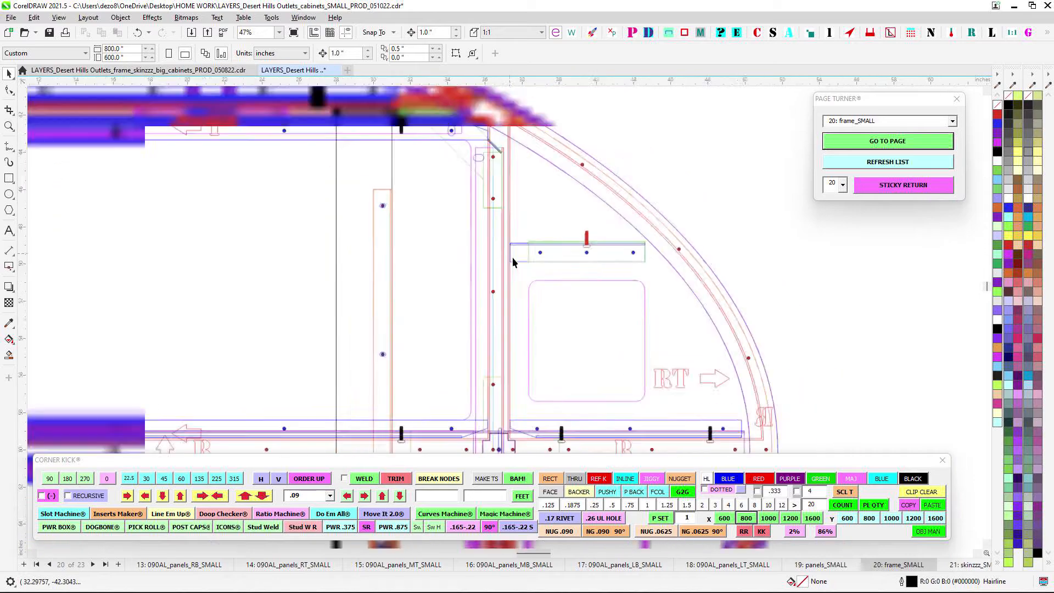
drag(513, 255, 483, 130)
scroll(477, 243, up, 1)
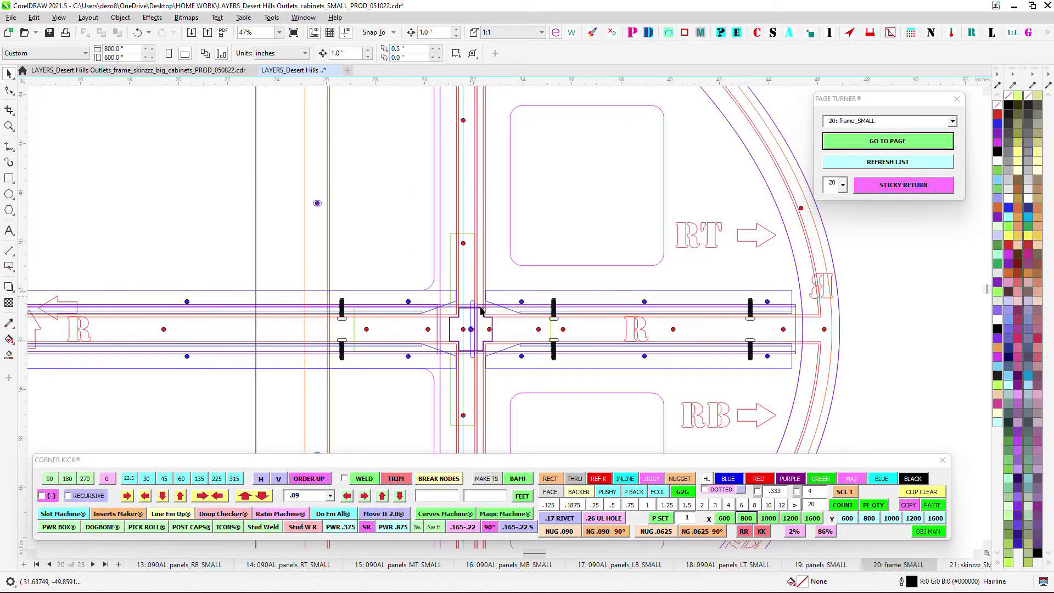
scroll(472, 360, down, 2)
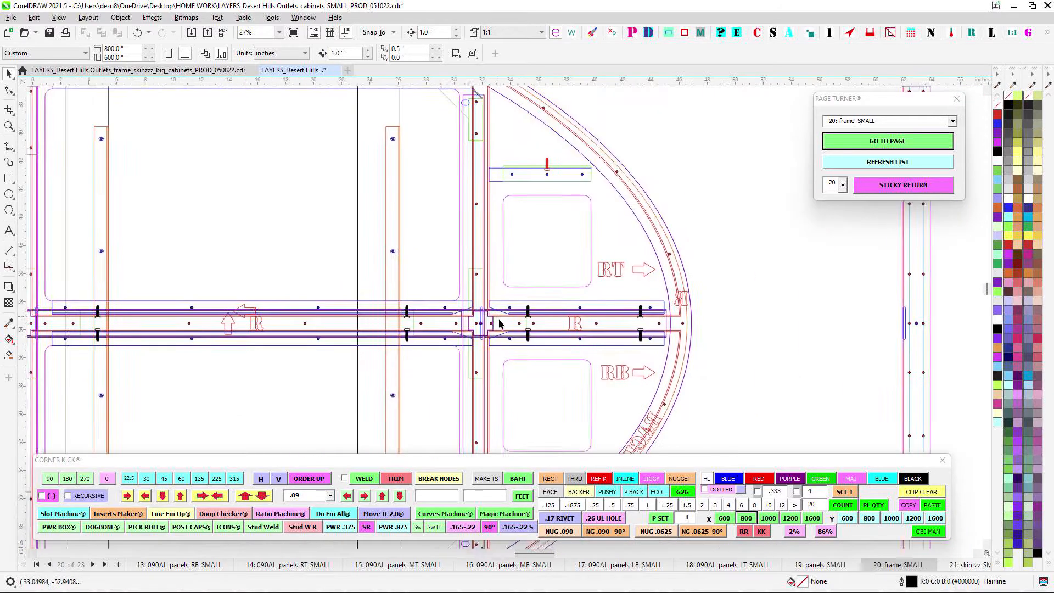
scroll(391, 297, up, 1)
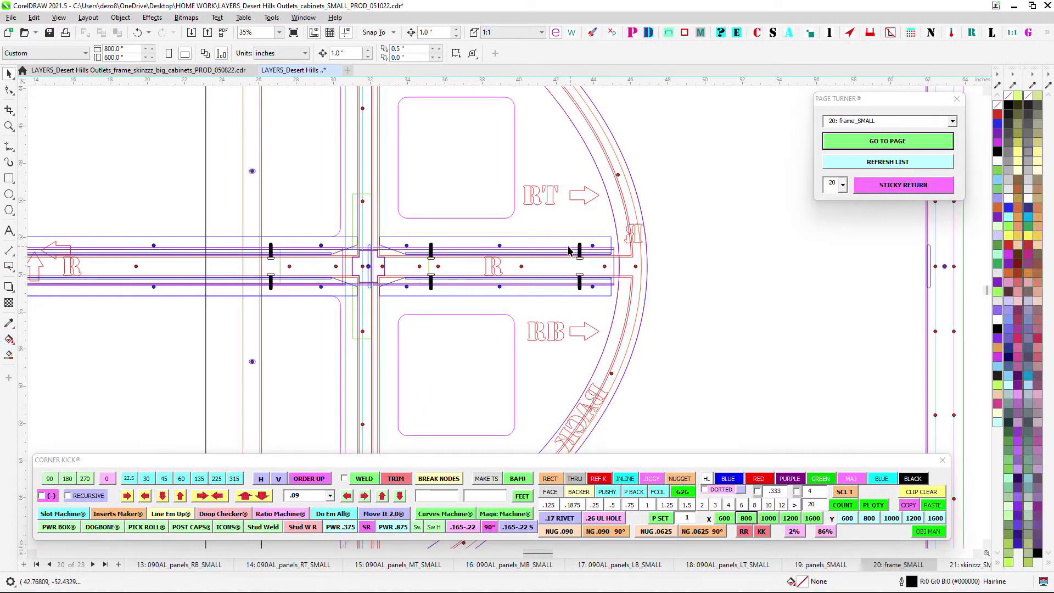
Examine the bracket details above the oval, including the LT, MT, RT, MB and RB brackets and the cross-shaped plates
scroll(570, 251, down, 5)
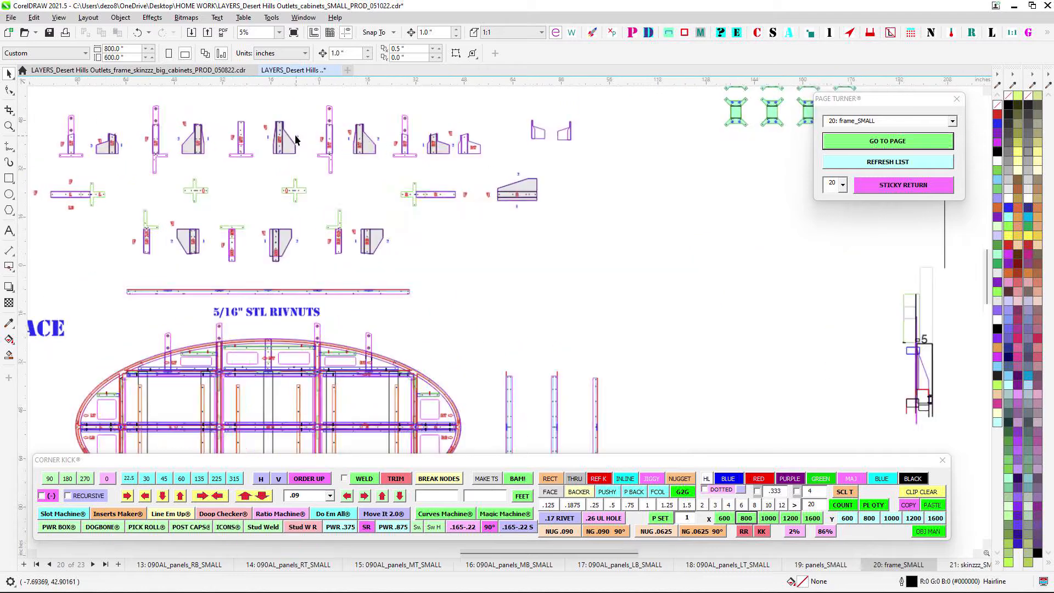
scroll(405, 188, up, 3)
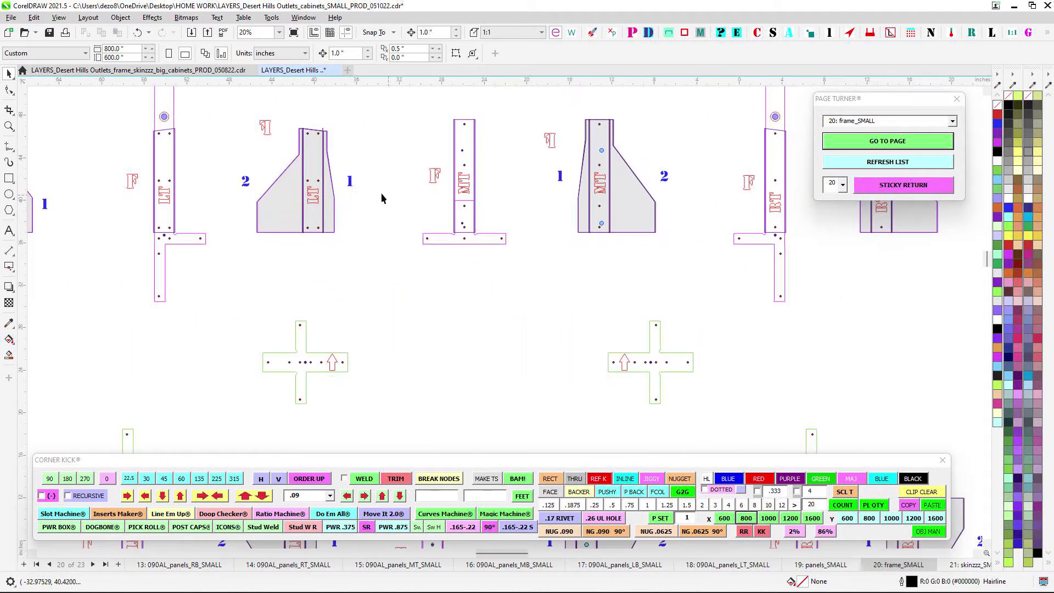
scroll(319, 196, down, 4)
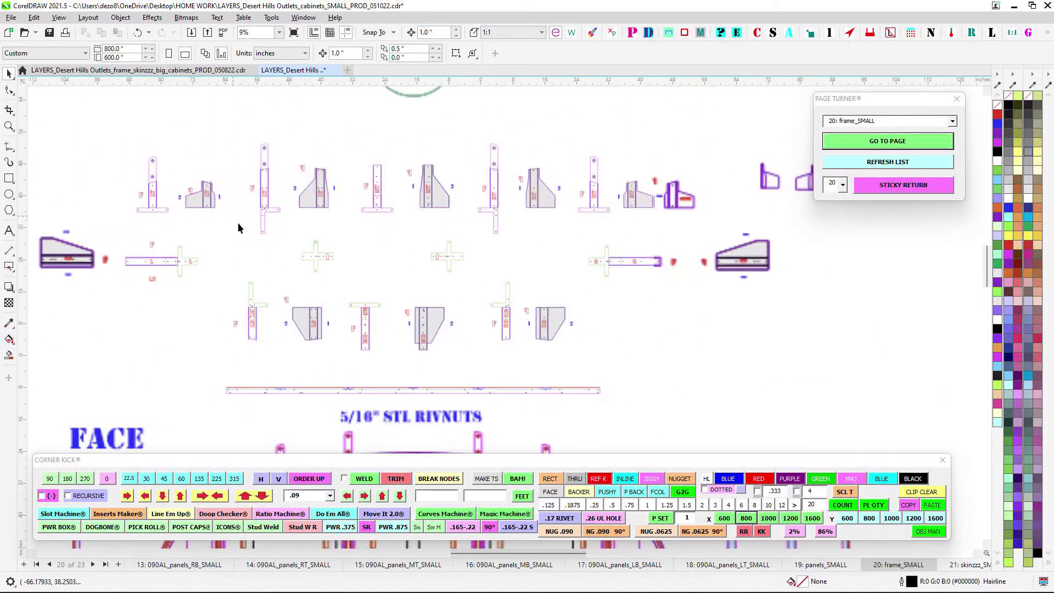
scroll(620, 323, up, 2)
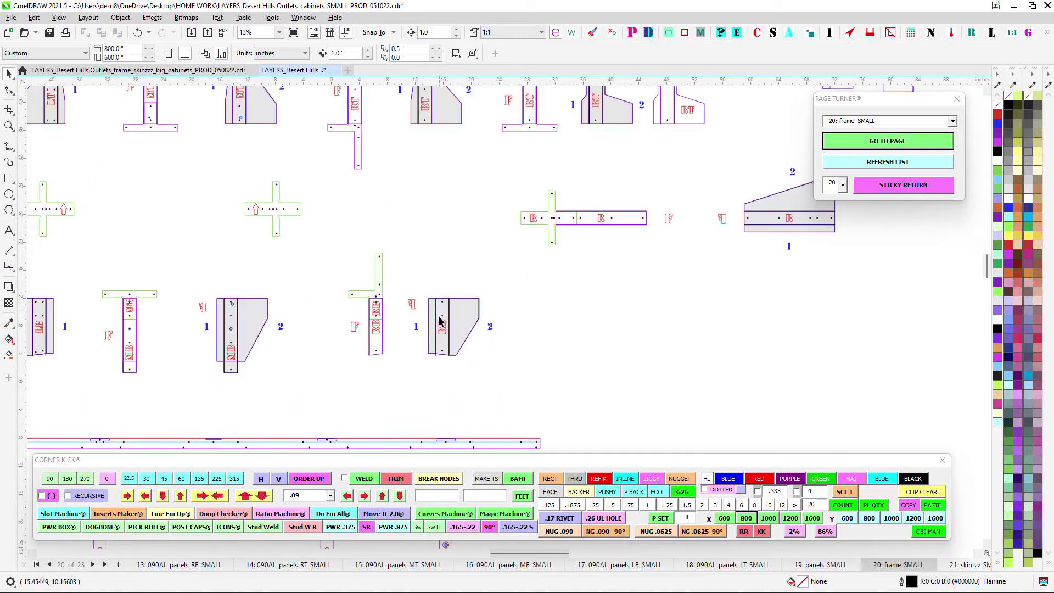
Examine the oval's upper edge between the MT and RT sections, including the mounting tabs above the uprights
scroll(440, 321, down, 3)
drag(447, 341, 418, 211)
scroll(355, 337, up, 6)
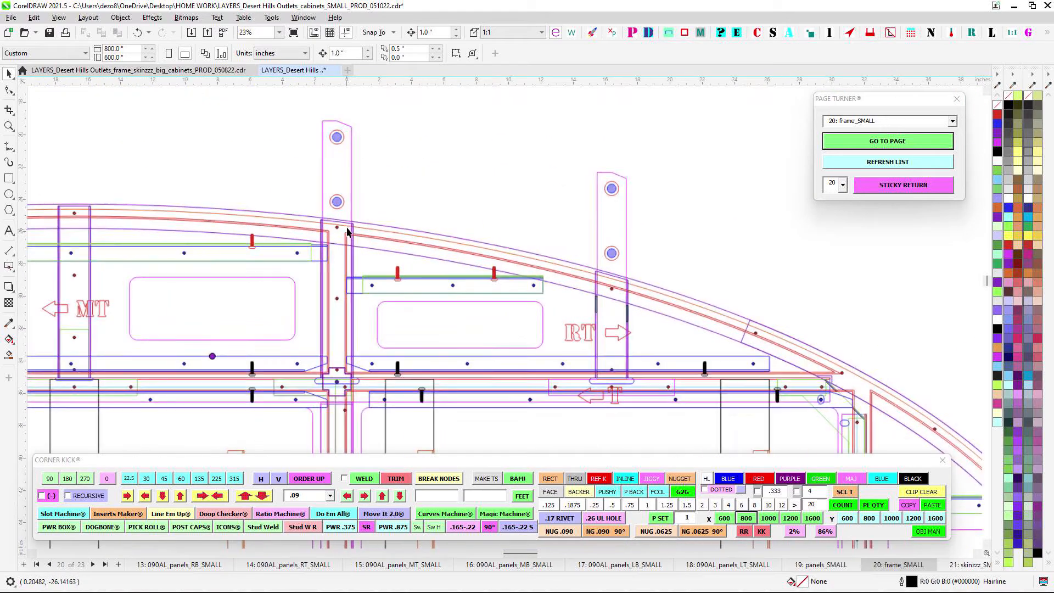
drag(347, 227, 422, 199)
scroll(398, 199, up, 1)
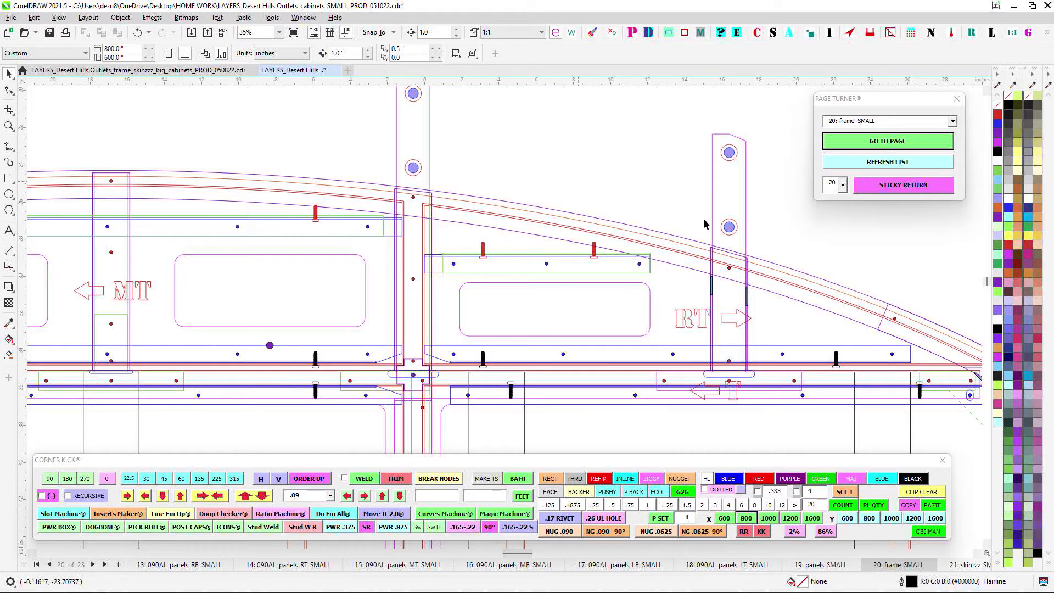
Examine the oval's RT bracket, the adjacent bolted channels and the curved rim around the chamfered frame corner
drag(707, 328, 508, 269)
scroll(511, 293, up, 1)
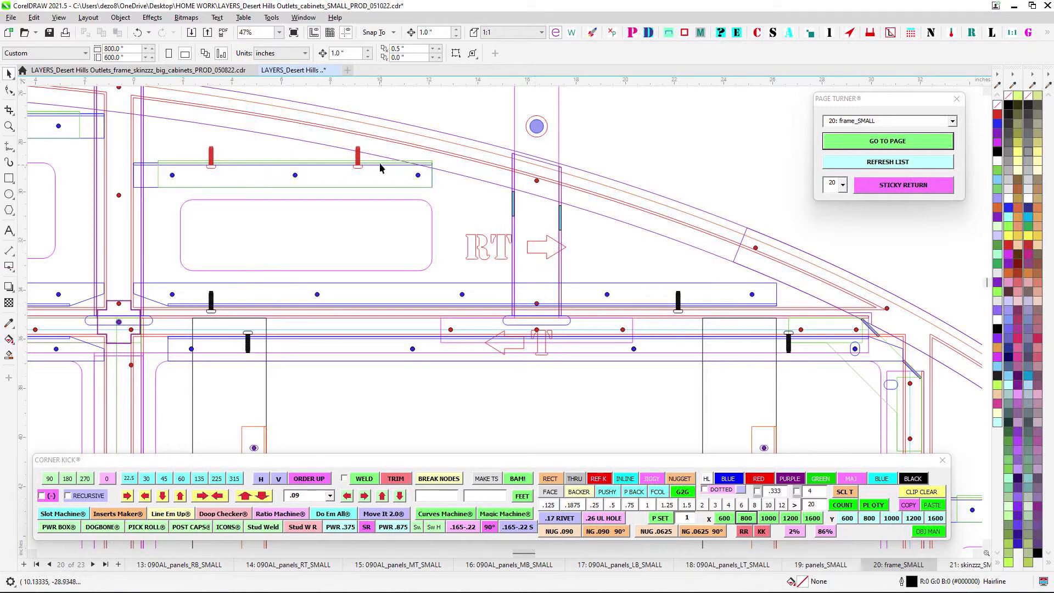
scroll(728, 215, down, 2)
drag(728, 215, 325, 144)
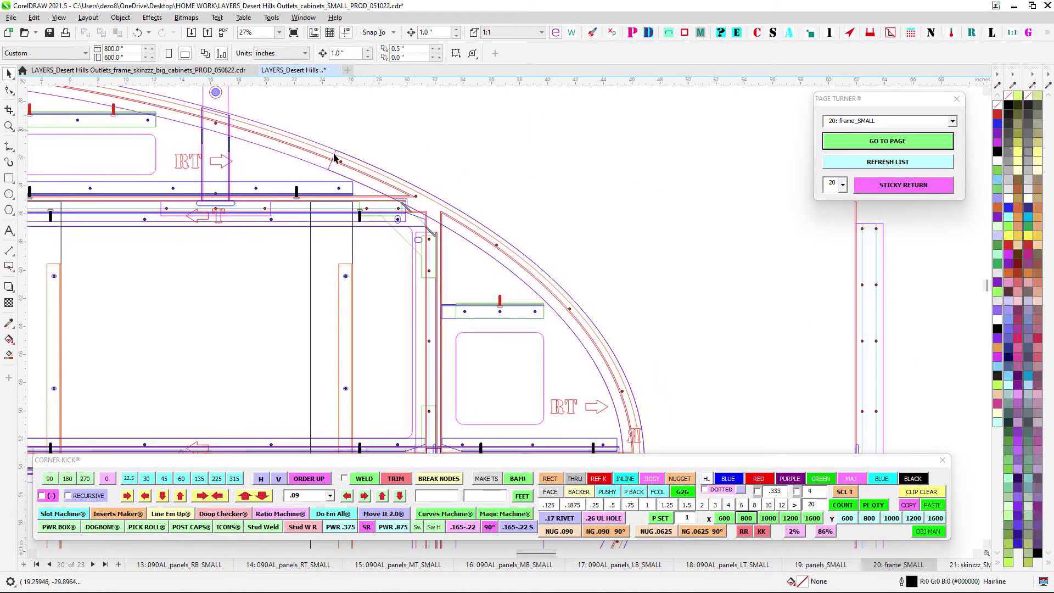
Examine the right end of the oval frame, its middle crossbar joint with the R label, and the separate RB bracket parts
drag(619, 372, 525, 206)
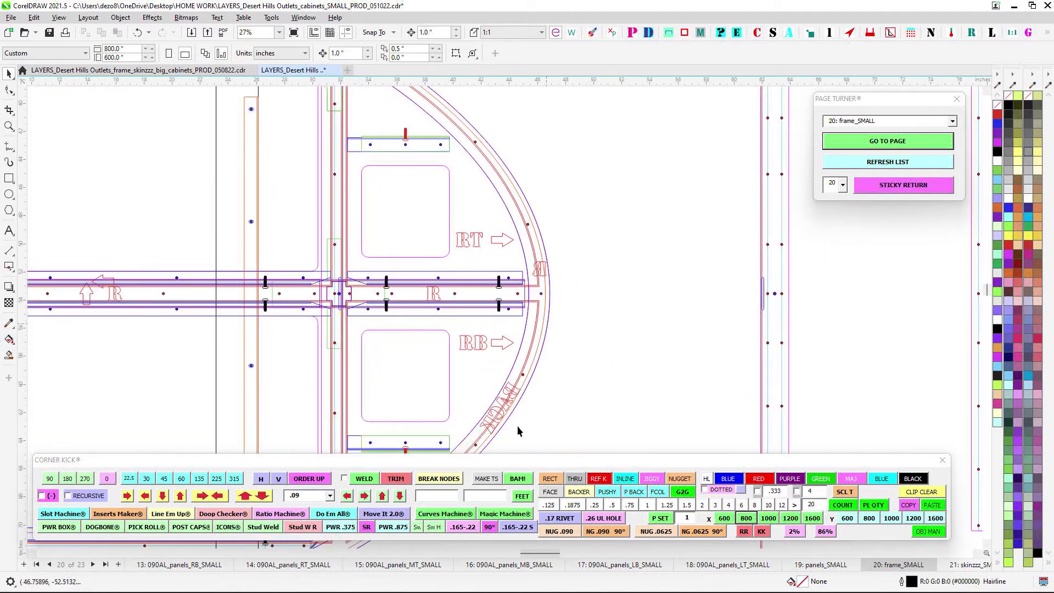
drag(518, 408, 715, 373)
scroll(715, 374, down, 2)
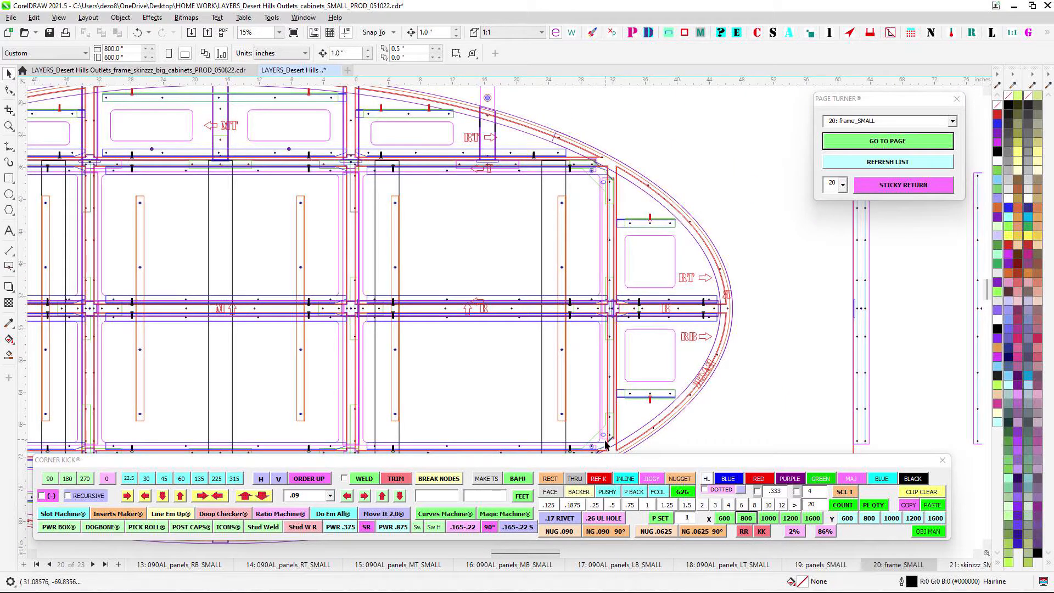
scroll(672, 236, up, 3)
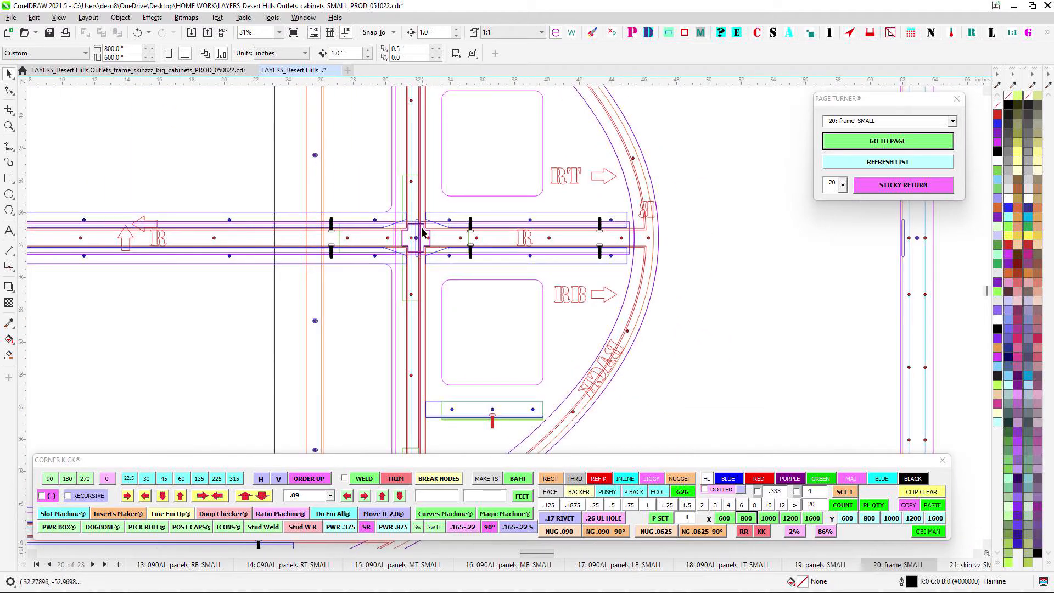
scroll(626, 266, up, 3)
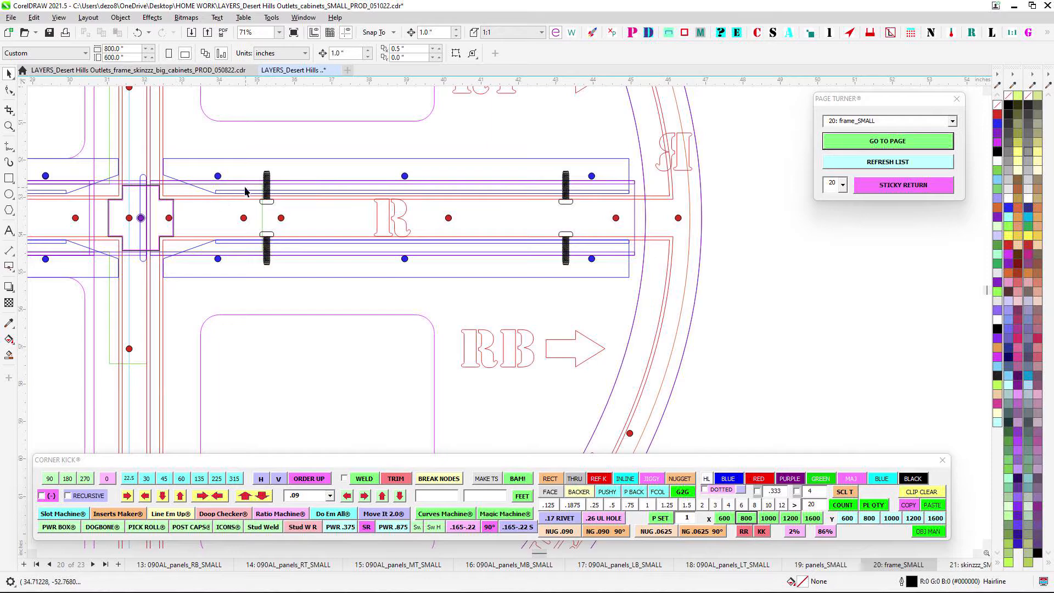
scroll(241, 258, down, 8)
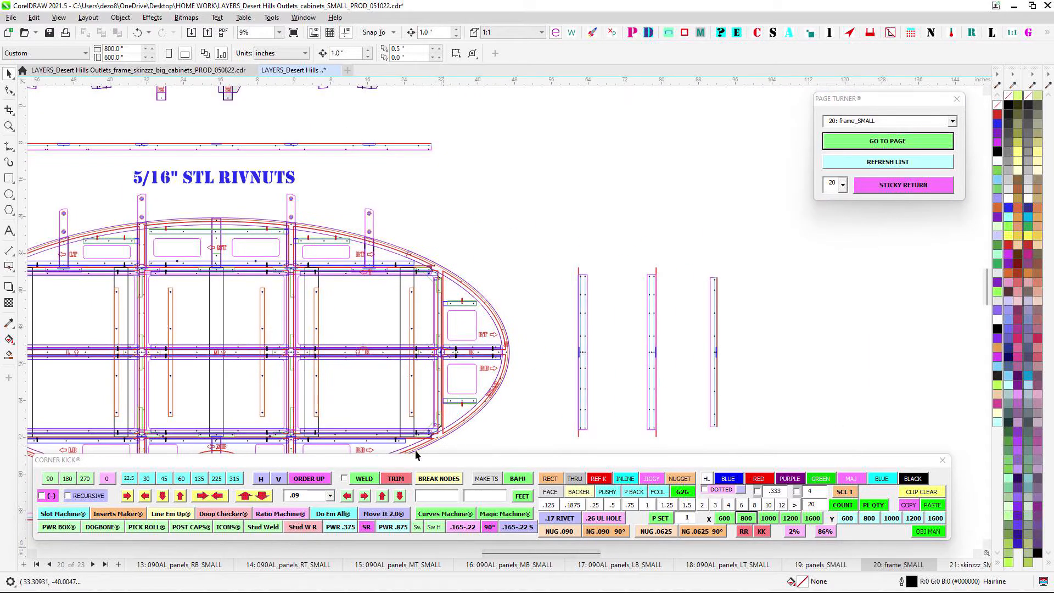
scroll(375, 116, up, 4)
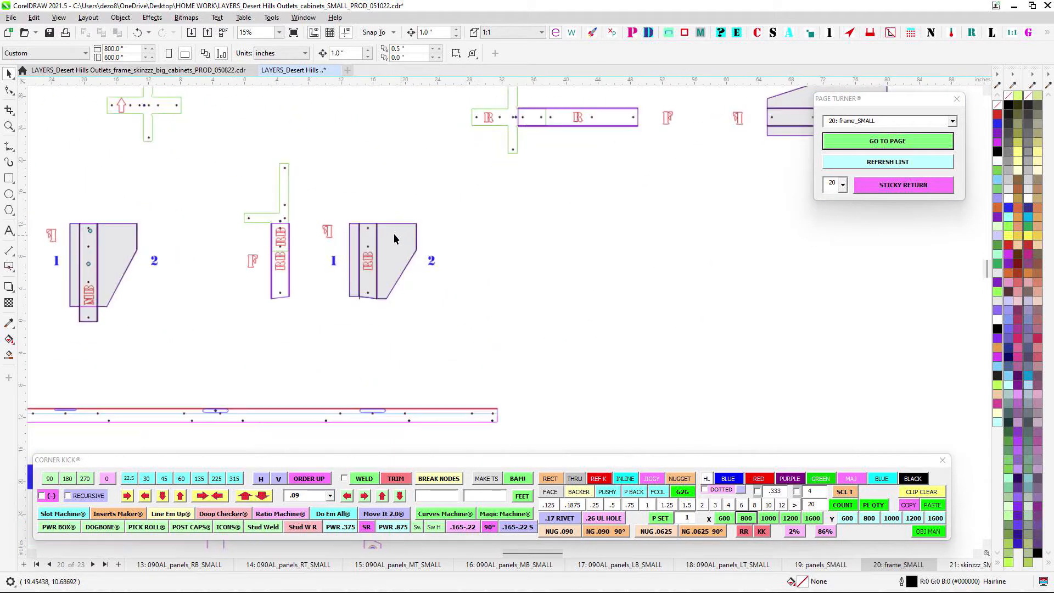
scroll(354, 235, up, 1)
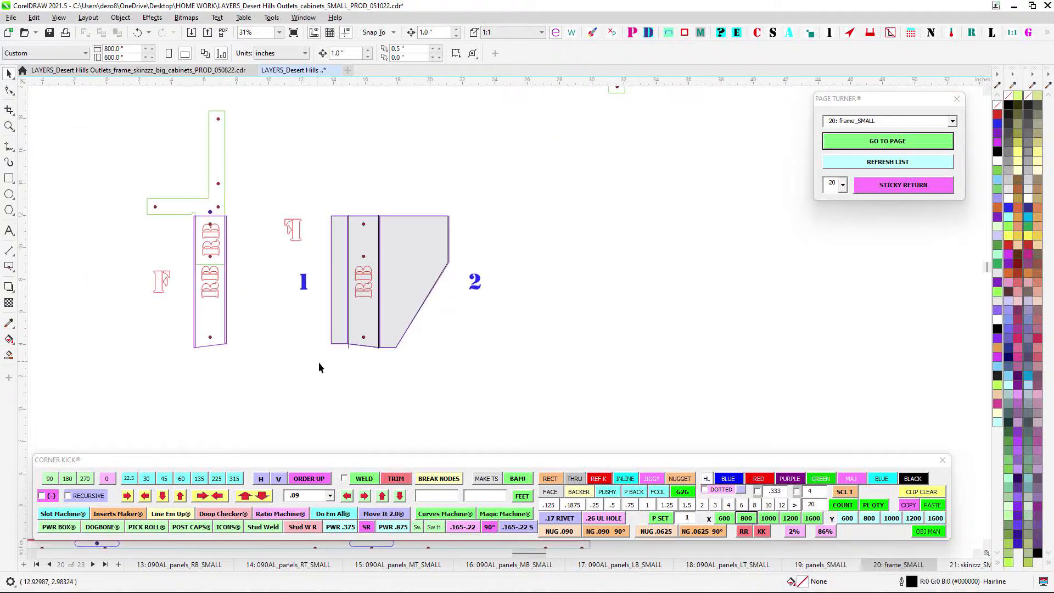
scroll(373, 242, down, 5)
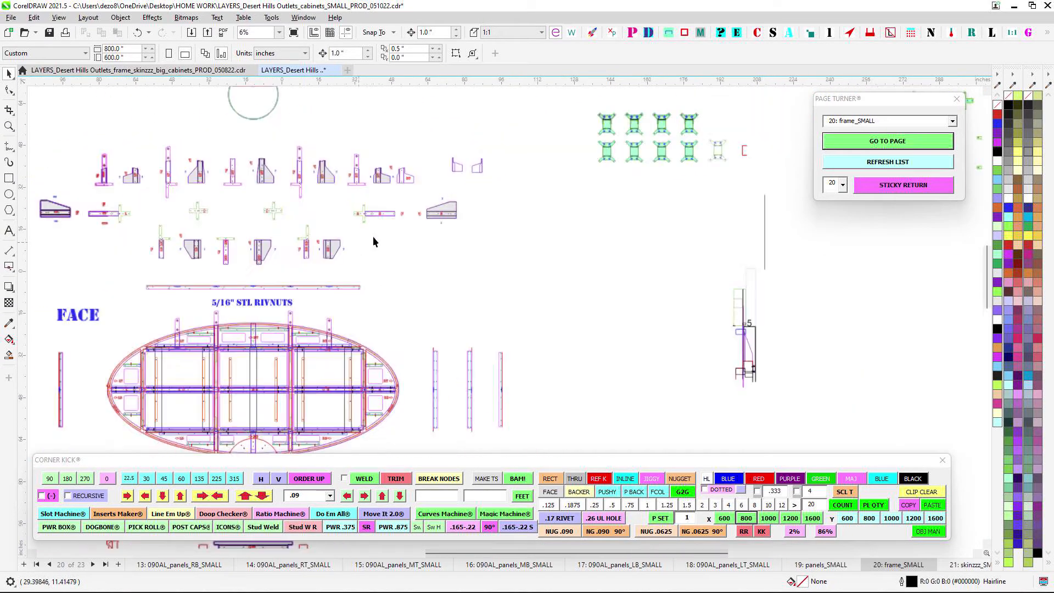
Inspect the side section detail, including the sloped bracket, the red channel and the two bolts at the back panel
scroll(373, 237, down, 2)
drag(558, 277, 392, 220)
scroll(420, 249, up, 6)
scroll(484, 314, up, 2)
drag(485, 313, 456, 250)
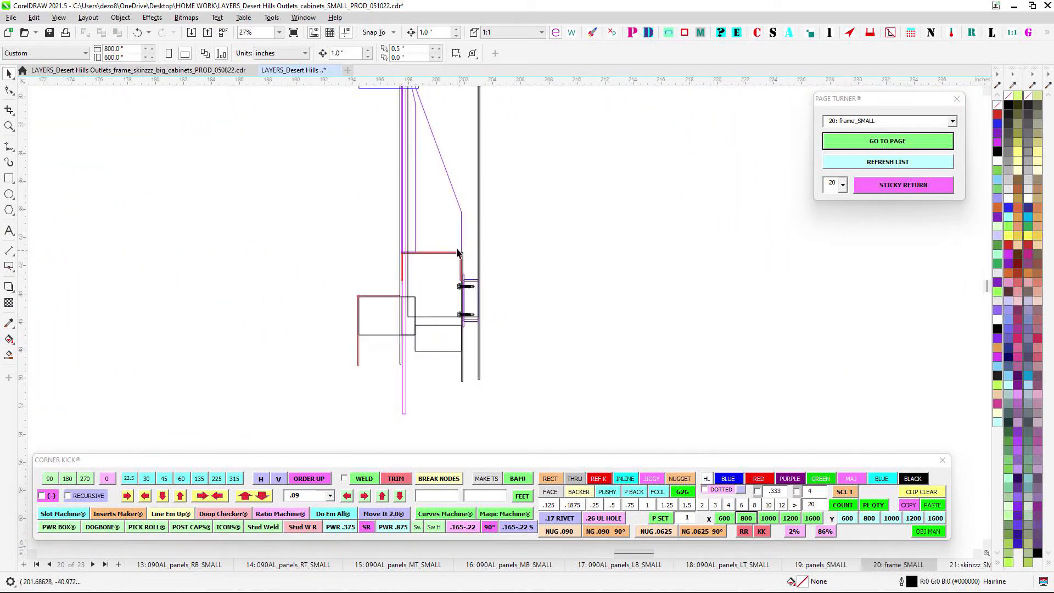
scroll(463, 252, up, 2)
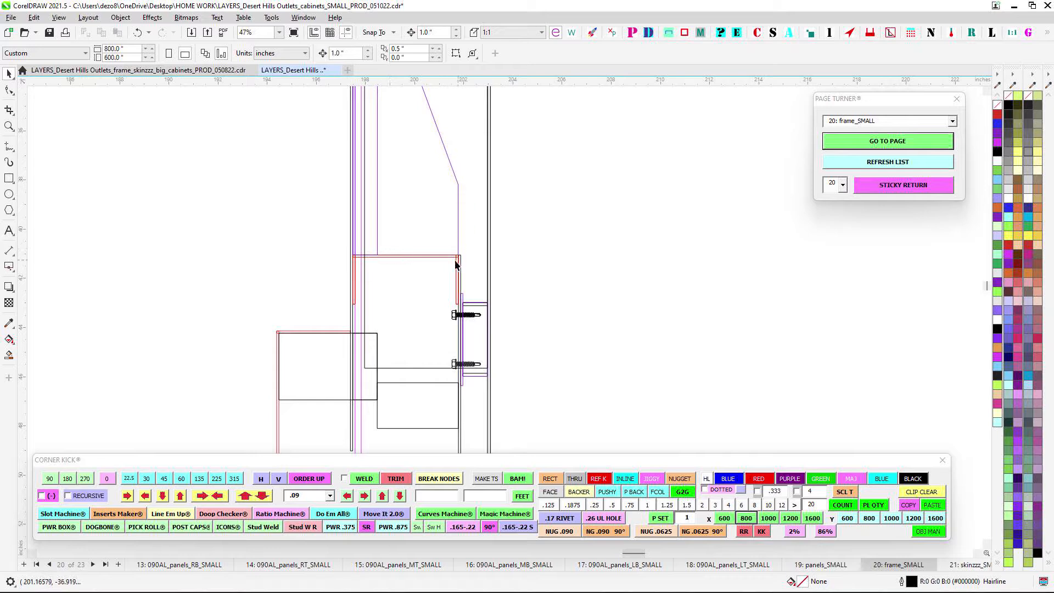
scroll(394, 229, down, 2)
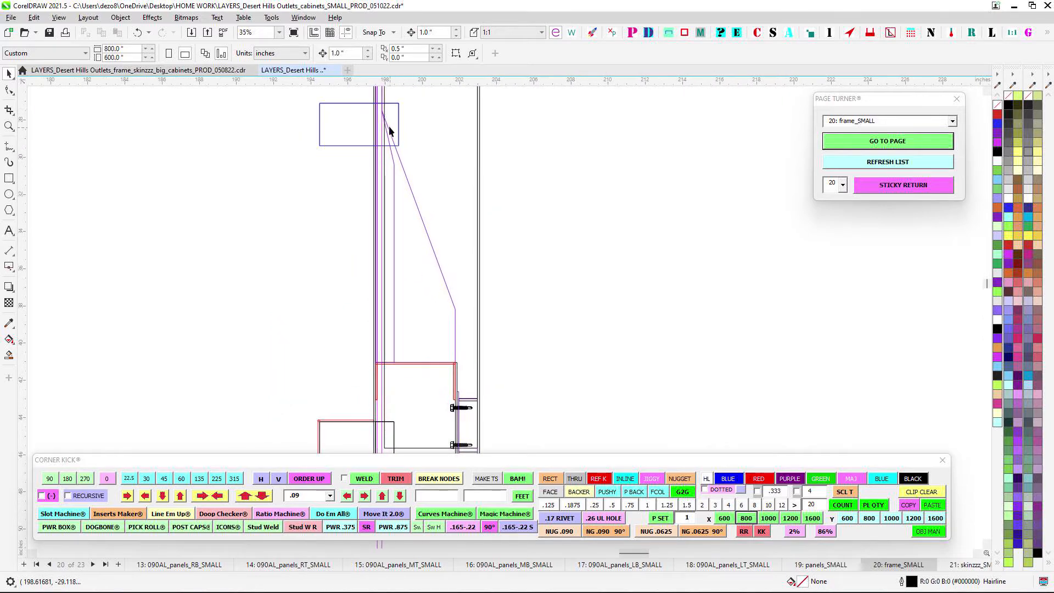
scroll(372, 309, down, 8)
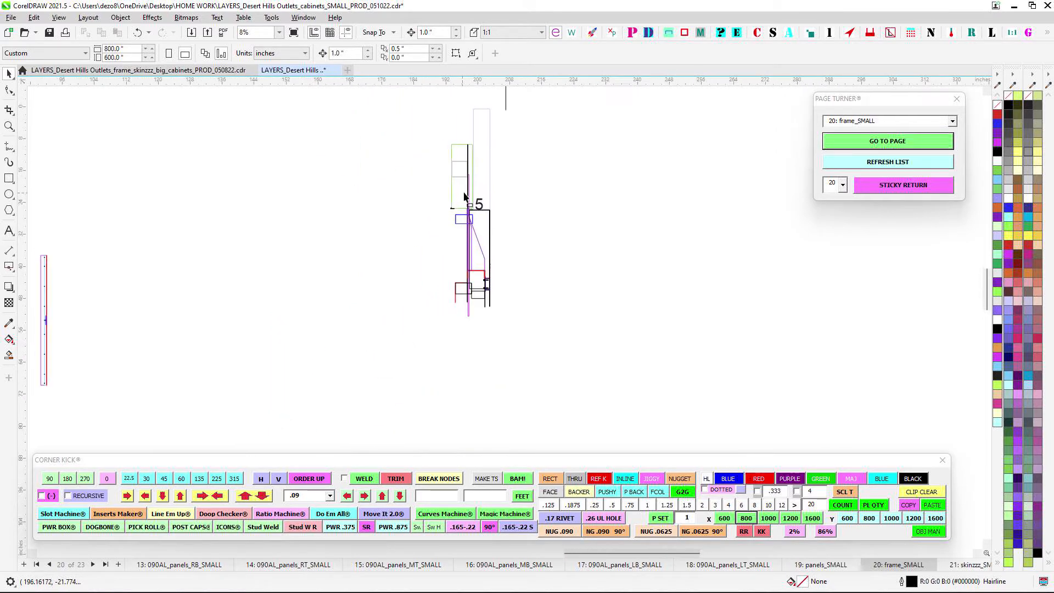
Examine the joint between the frame's middle crossbar and right vertical, including its rivet holes, bolts and flanges
scroll(466, 338, left, 6)
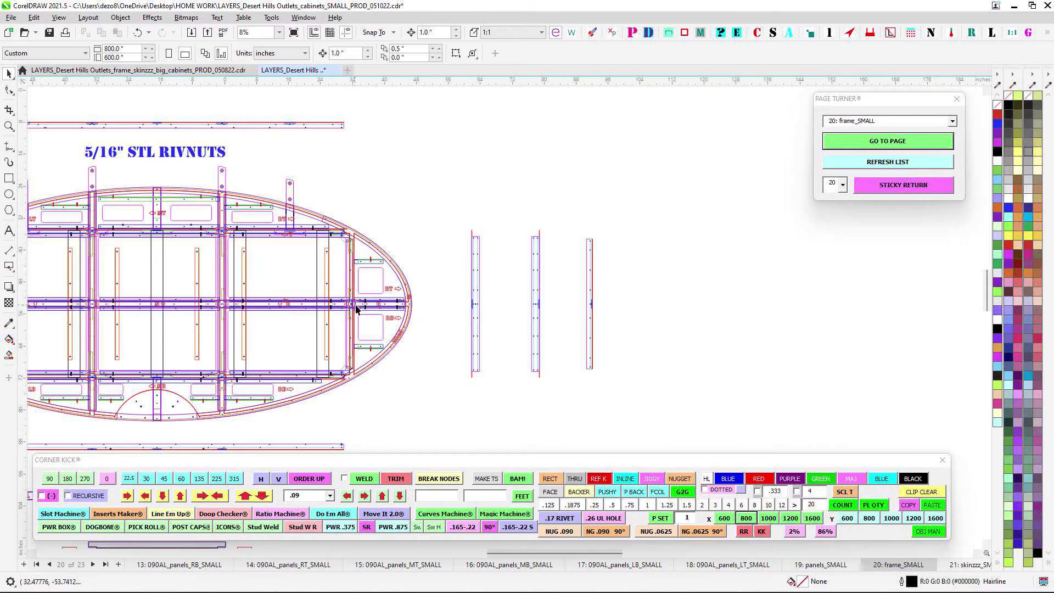
scroll(354, 308, up, 8)
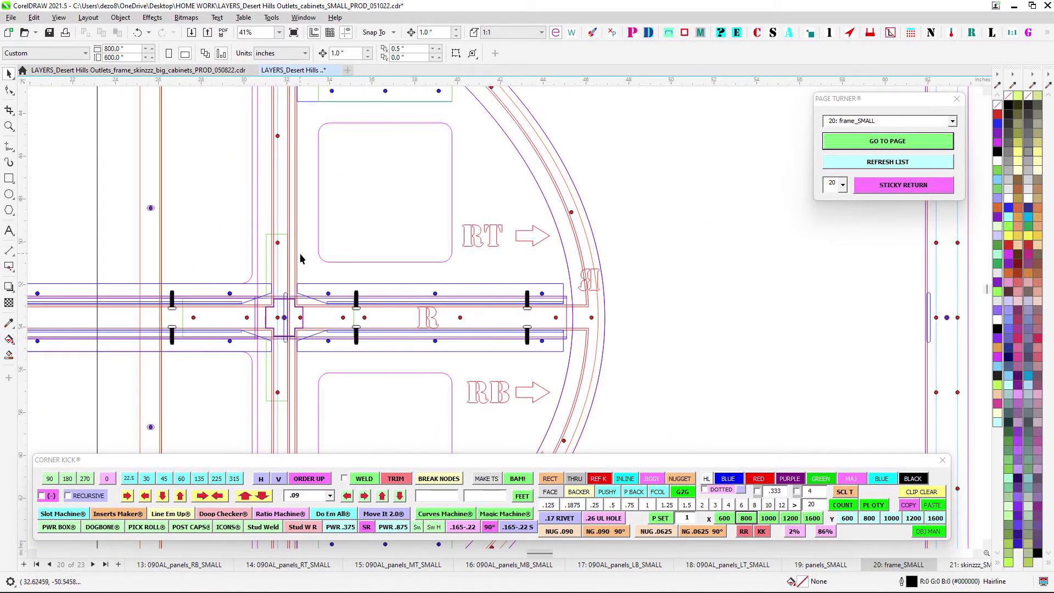
scroll(300, 258, down, 3)
scroll(344, 247, up, 3)
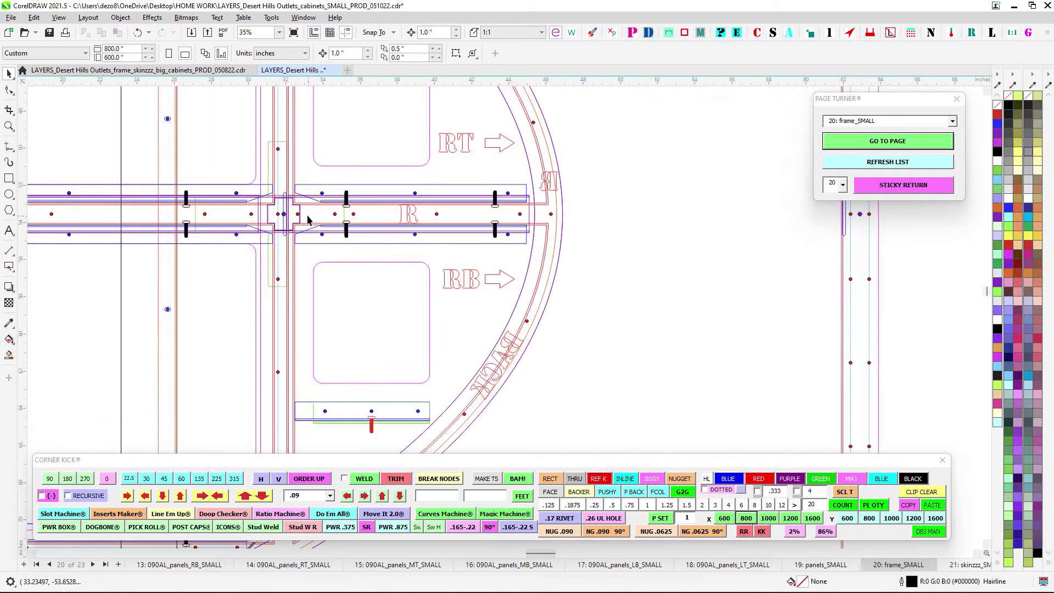
scroll(537, 213, down, 2)
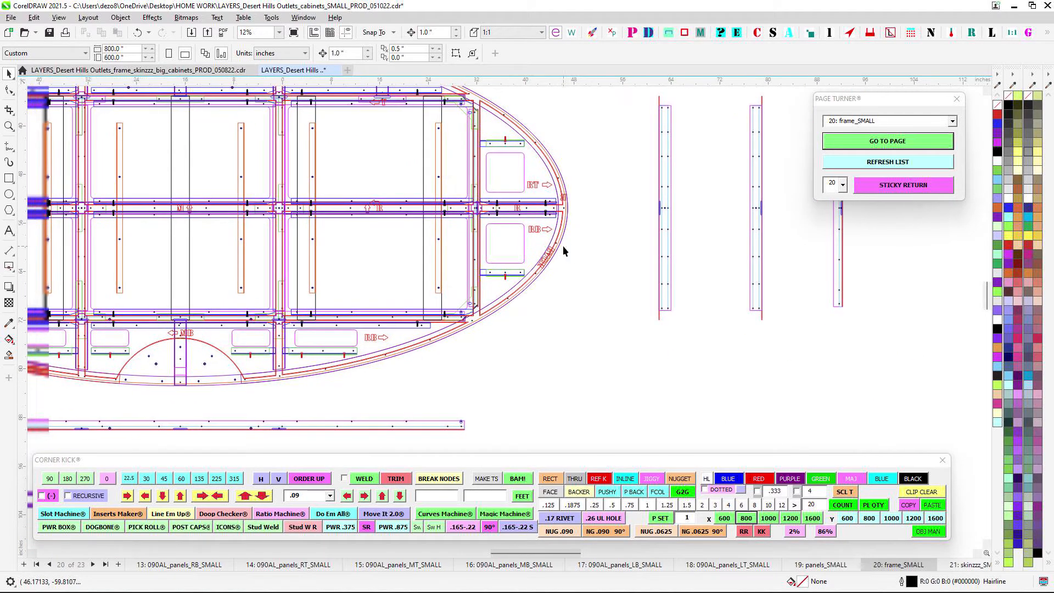
scroll(560, 245, up, 3)
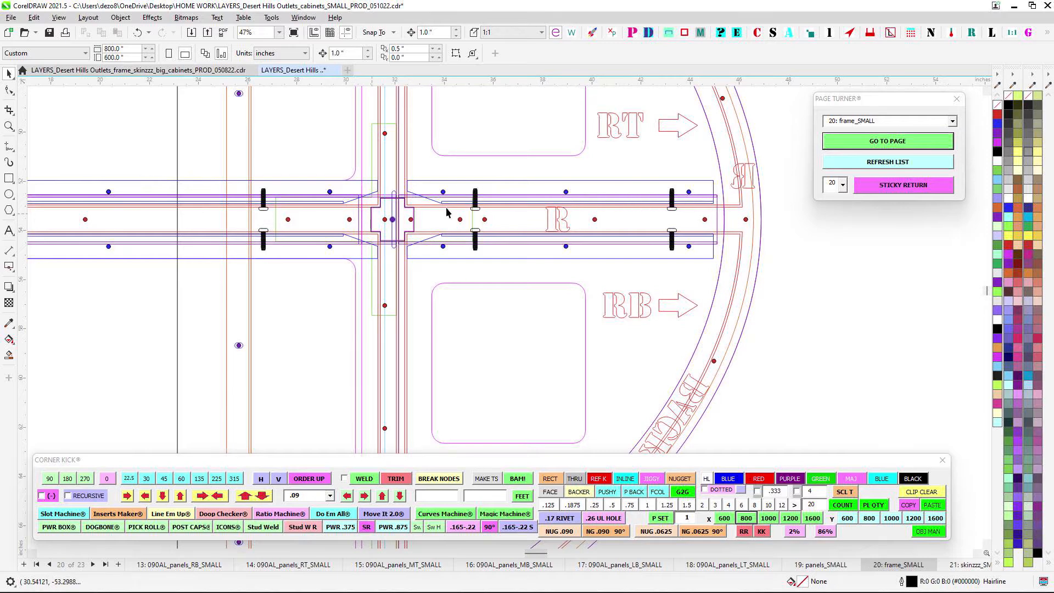
Inspect the semicircular MB plate and adjoining ribs at the frame's bottom centre, and compare them with the whole frame layout
scroll(446, 212, down, 5)
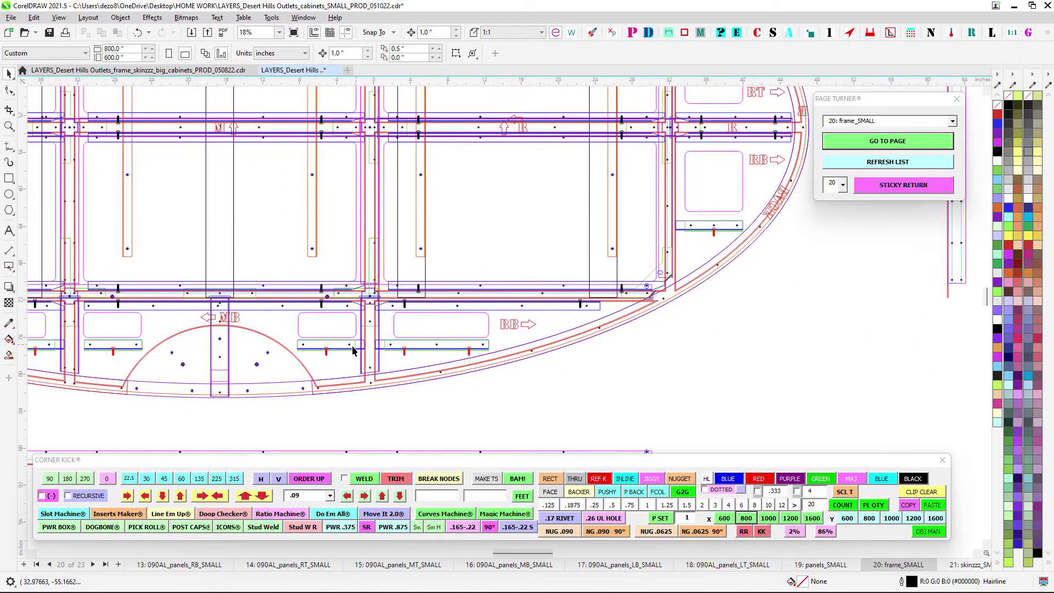
scroll(431, 275, up, 3)
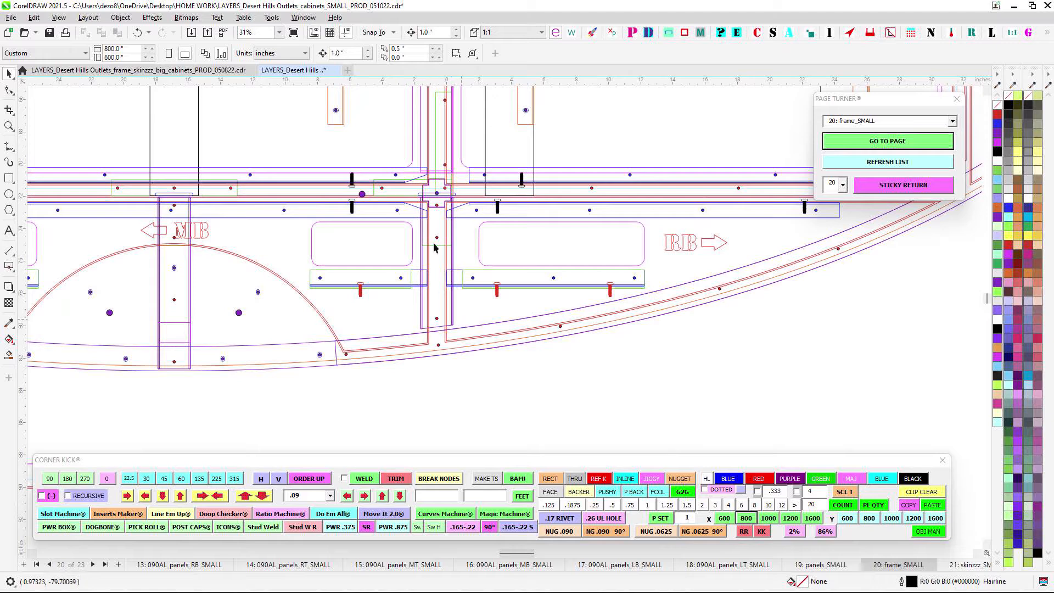
scroll(425, 288, down, 2)
drag(291, 242, 435, 221)
scroll(426, 225, up, 2)
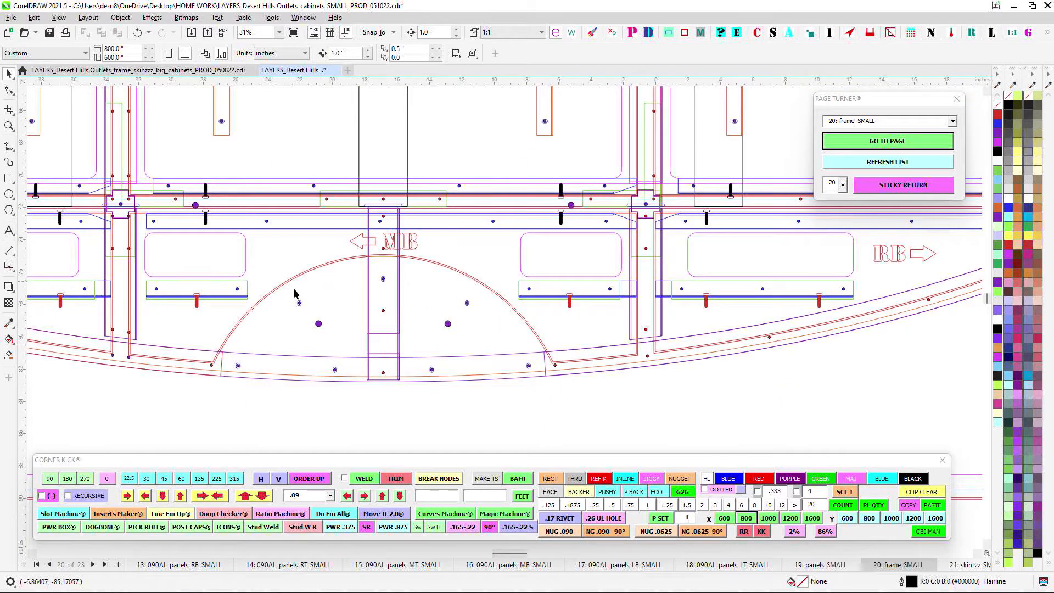
scroll(383, 279, up, 1)
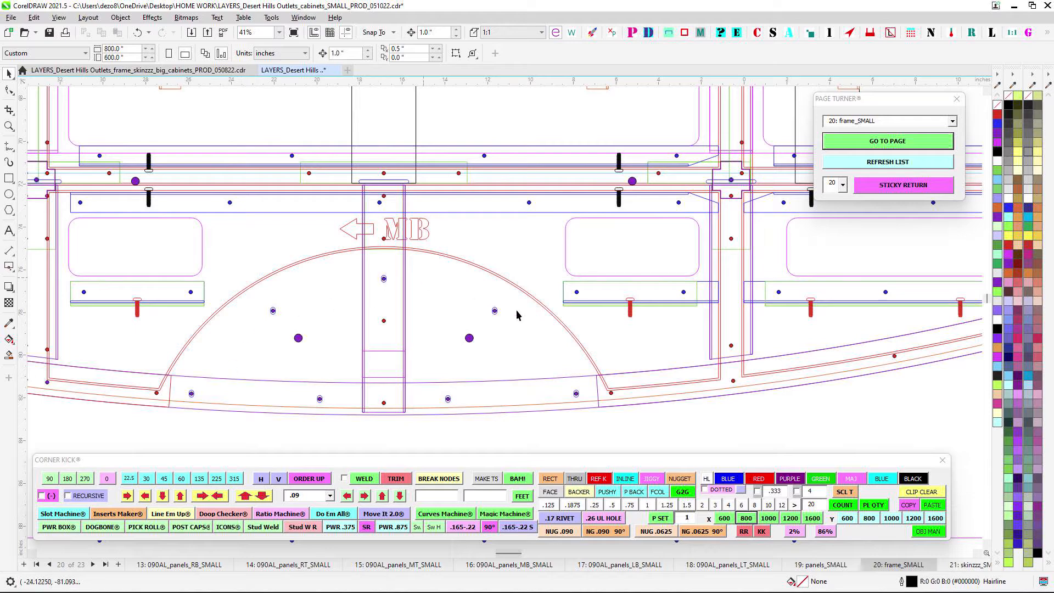
scroll(386, 285, down, 4)
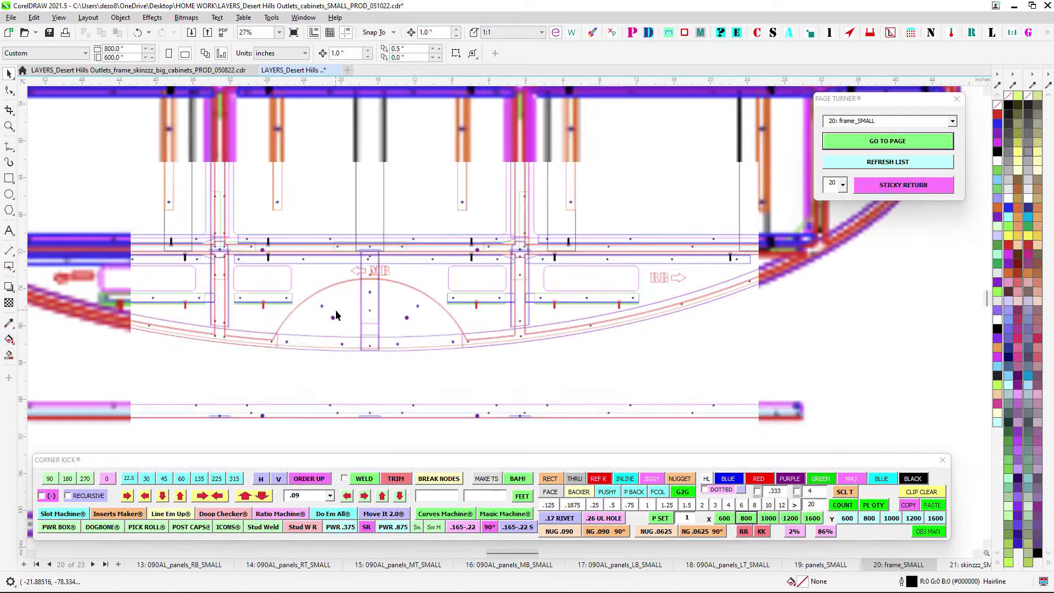
drag(363, 266, 341, 273)
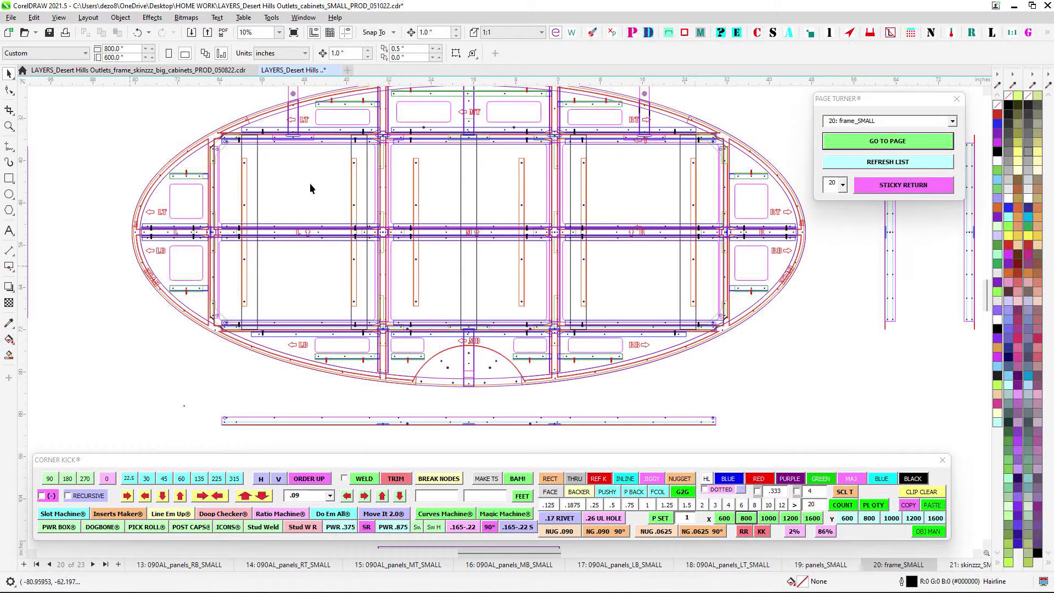
scroll(445, 151, up, 1)
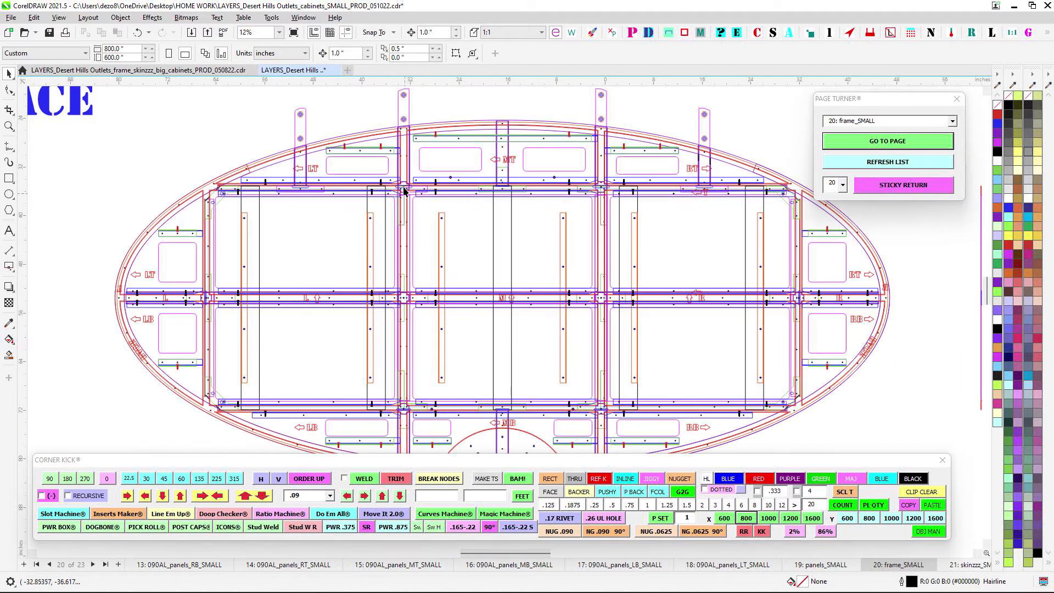
drag(215, 307, 197, 234)
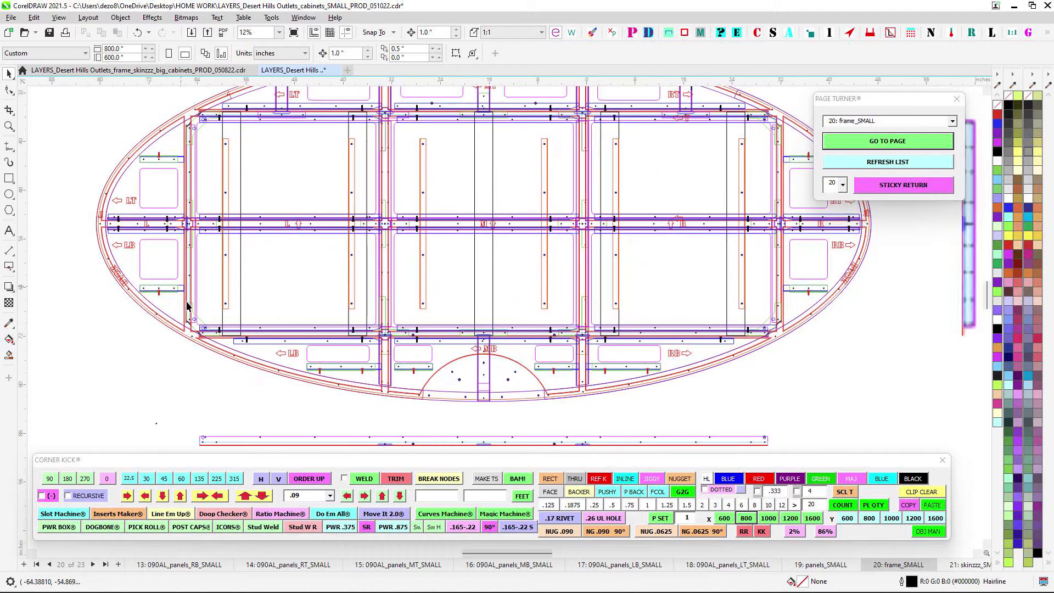
Examine the upright mounting posts along the frame's top edge, including the RT post's holes and the 5/16" STL RIVNUTS note
drag(640, 264, 489, 388)
scroll(511, 159, up, 4)
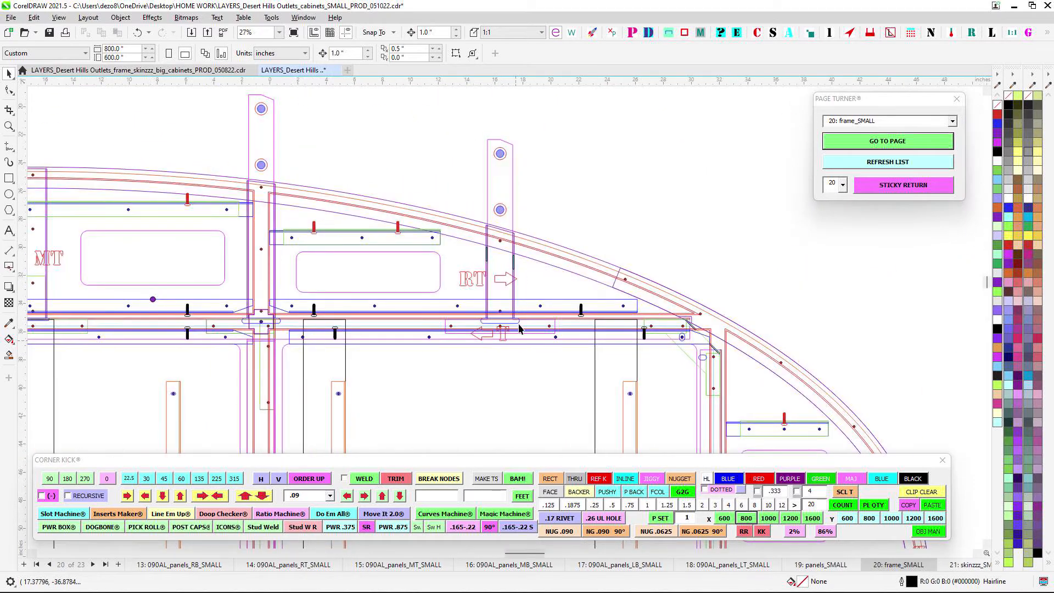
scroll(506, 146, up, 1)
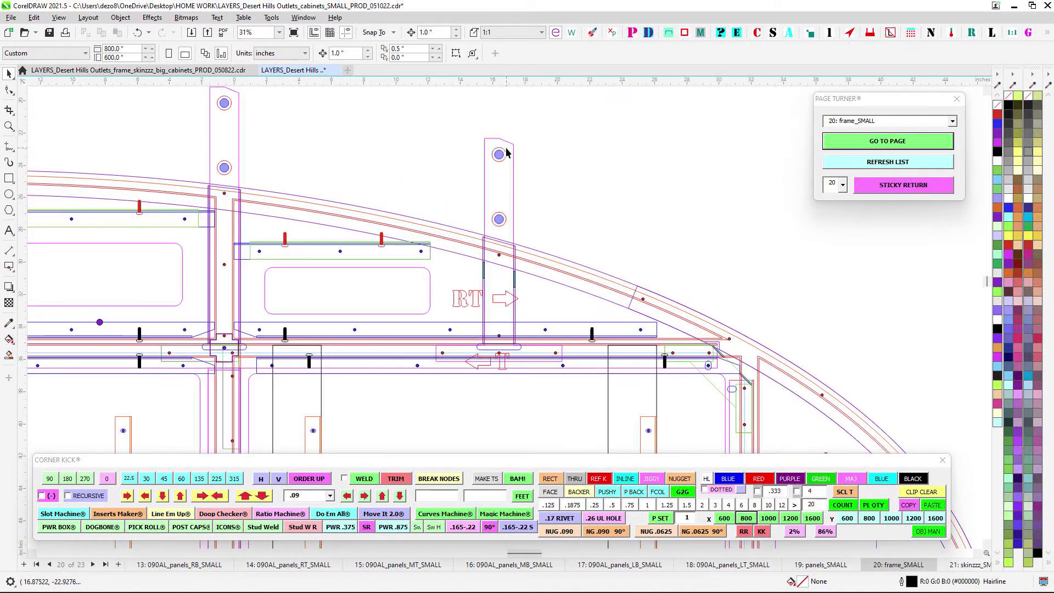
drag(509, 202, 538, 193)
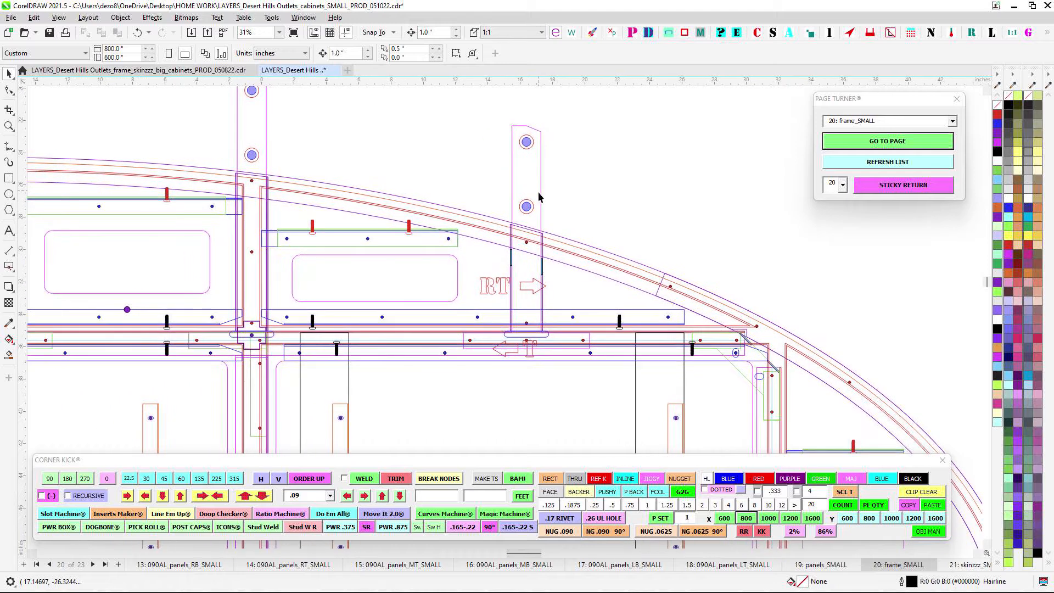
scroll(543, 203, down, 3)
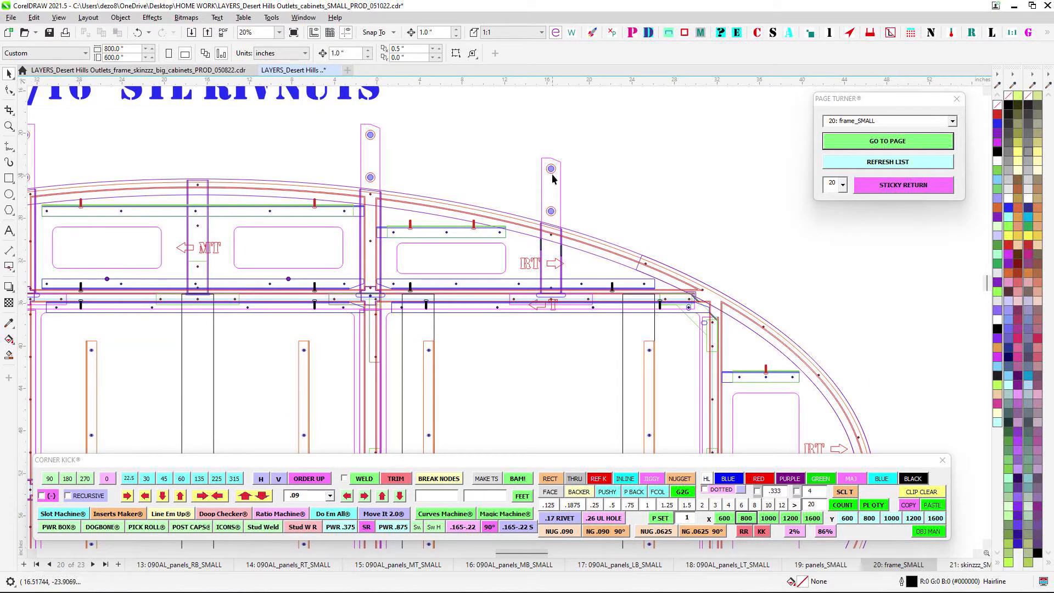
scroll(553, 178, down, 2)
scroll(618, 272, up, 2)
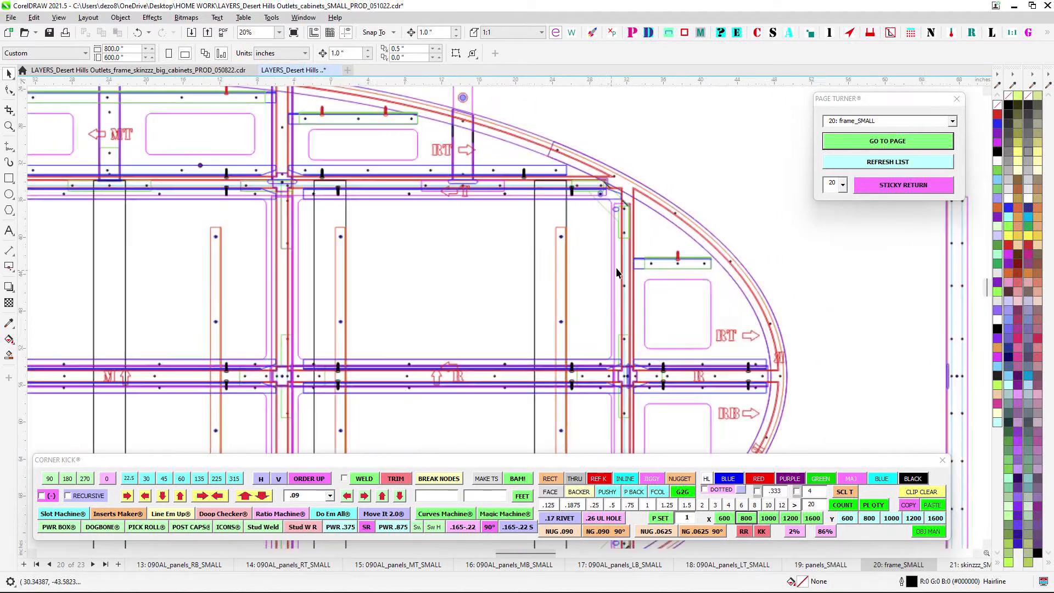
scroll(617, 272, down, 4)
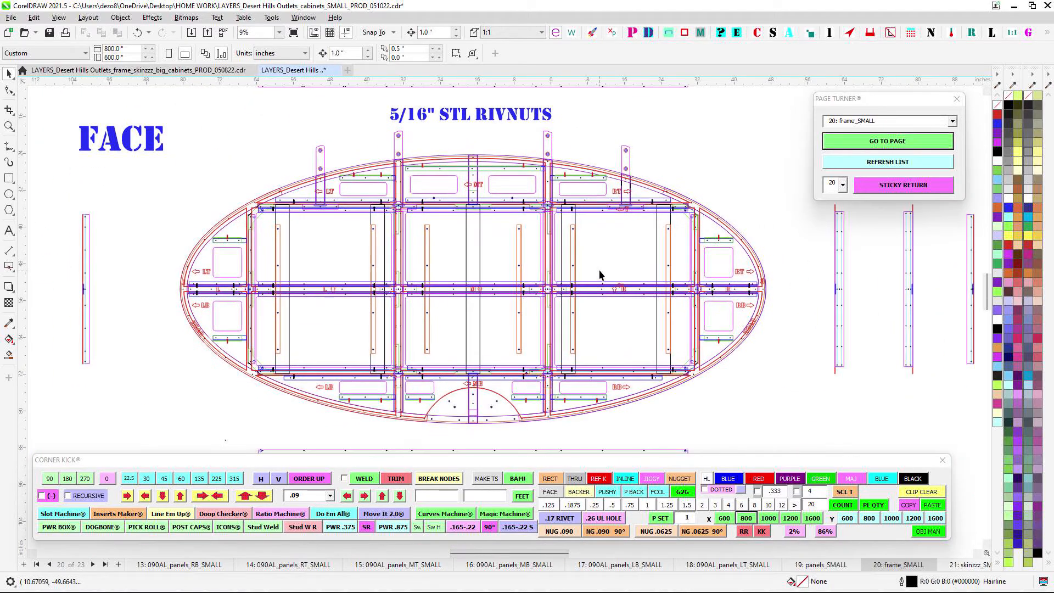
scroll(410, 159, up, 4)
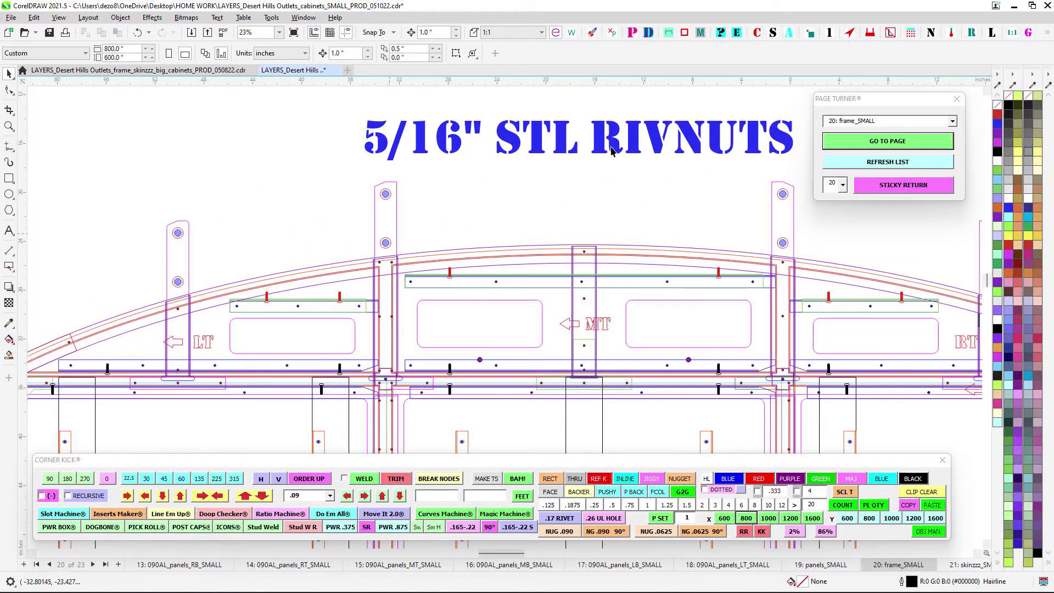
drag(787, 211, 514, 238)
scroll(714, 262, up, 1)
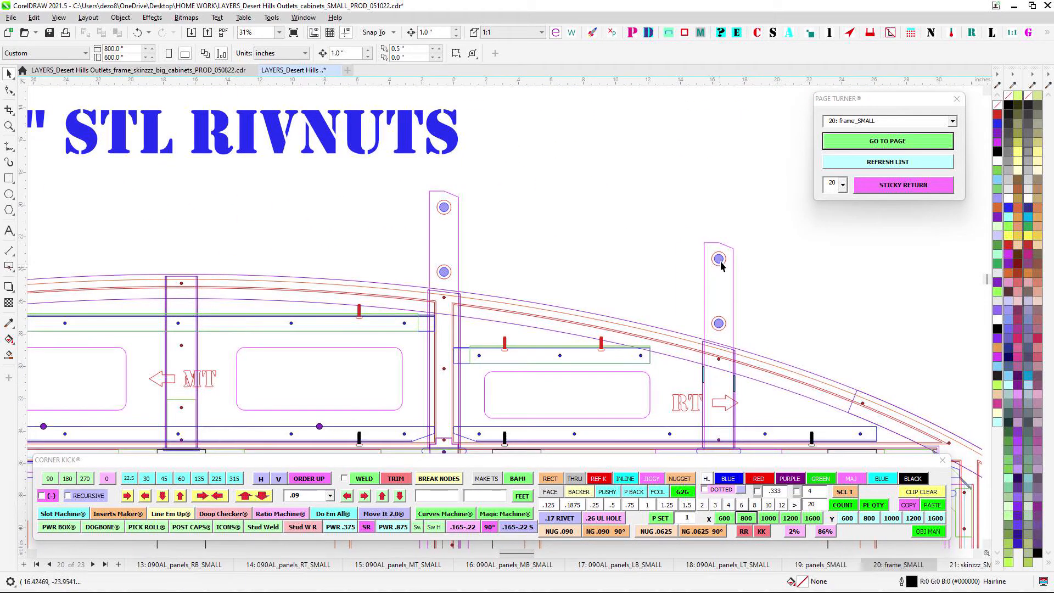
scroll(721, 262, down, 2)
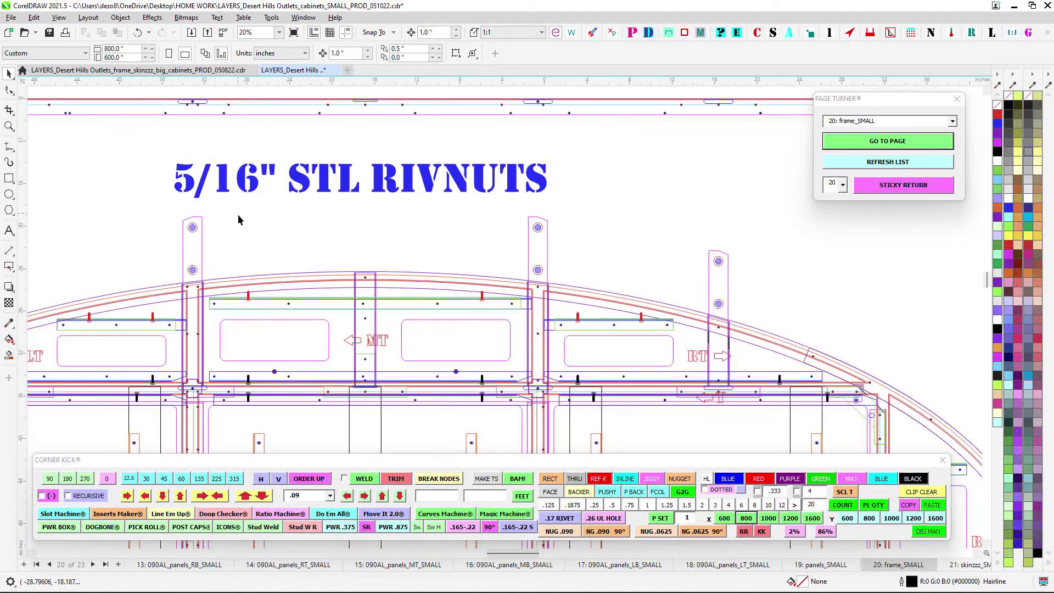
scroll(238, 219, down, 2)
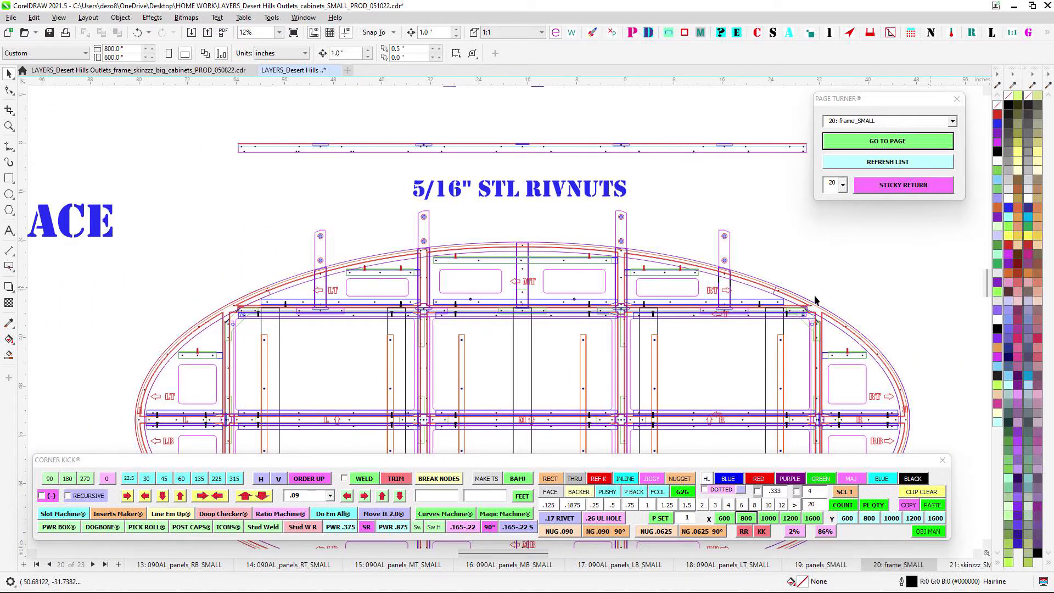
Examine the frame's upper edge with its mounting posts and the LT, MT and RT sections, and compare it with the full oval layout
scroll(331, 276, up, 2)
scroll(337, 264, down, 3)
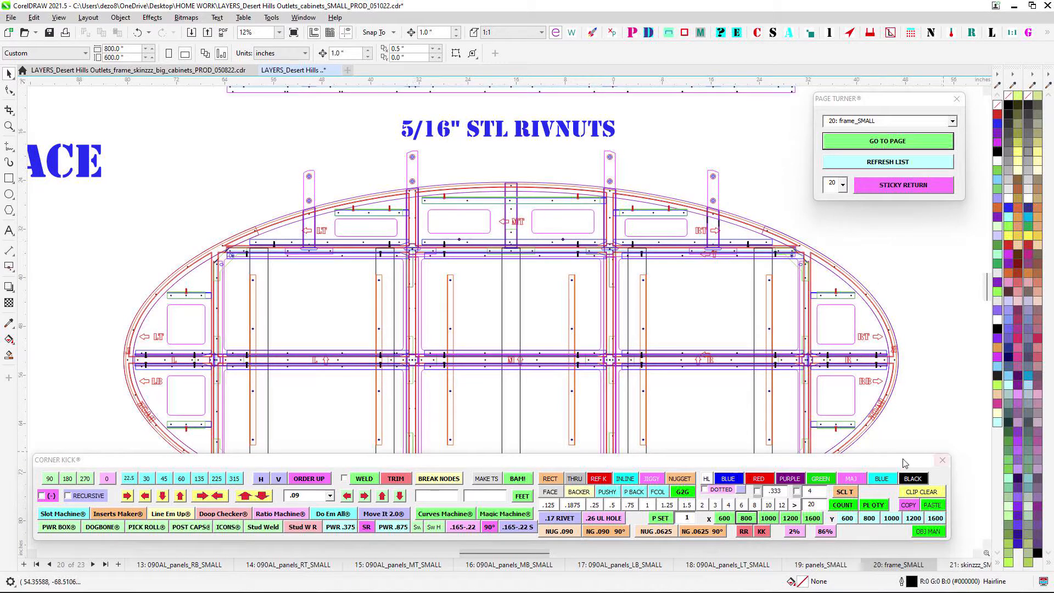
drag(783, 291, 680, 218)
drag(435, 238, 660, 229)
drag(506, 198, 453, 225)
scroll(452, 225, down, 2)
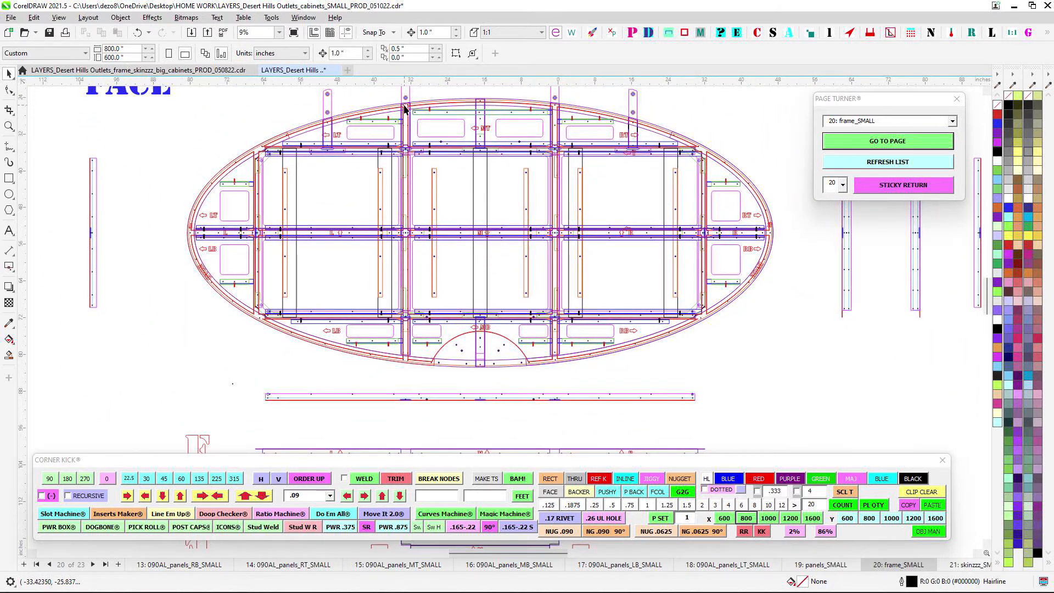
scroll(405, 107, up, 1)
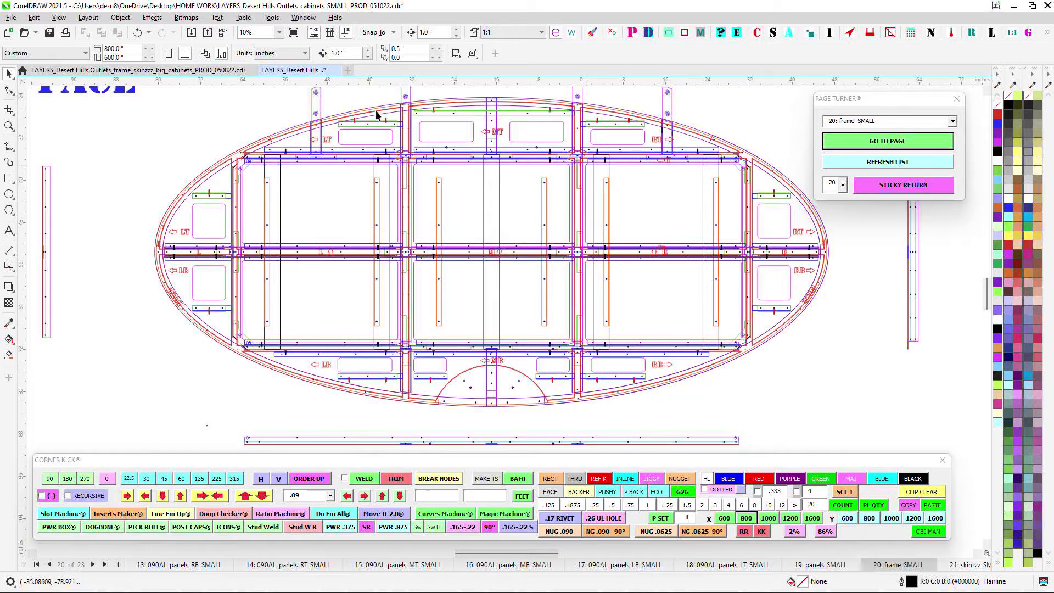
Review the whole oval frame, its LB, MB and RB sections, and the loose channel pieces drawn below it
scroll(307, 261, down, 2)
scroll(409, 164, up, 1)
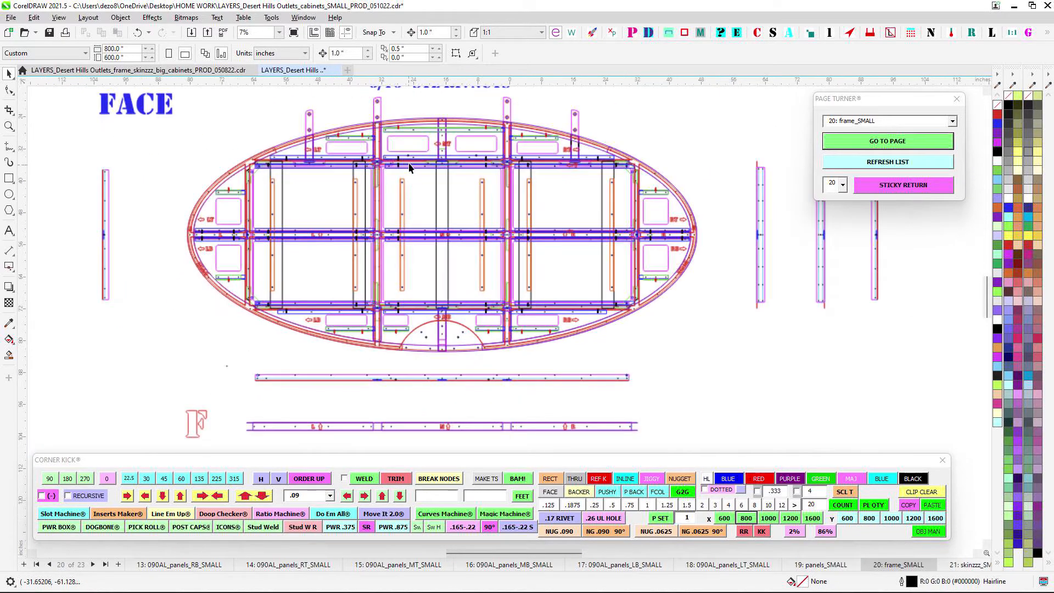
scroll(407, 152, up, 1)
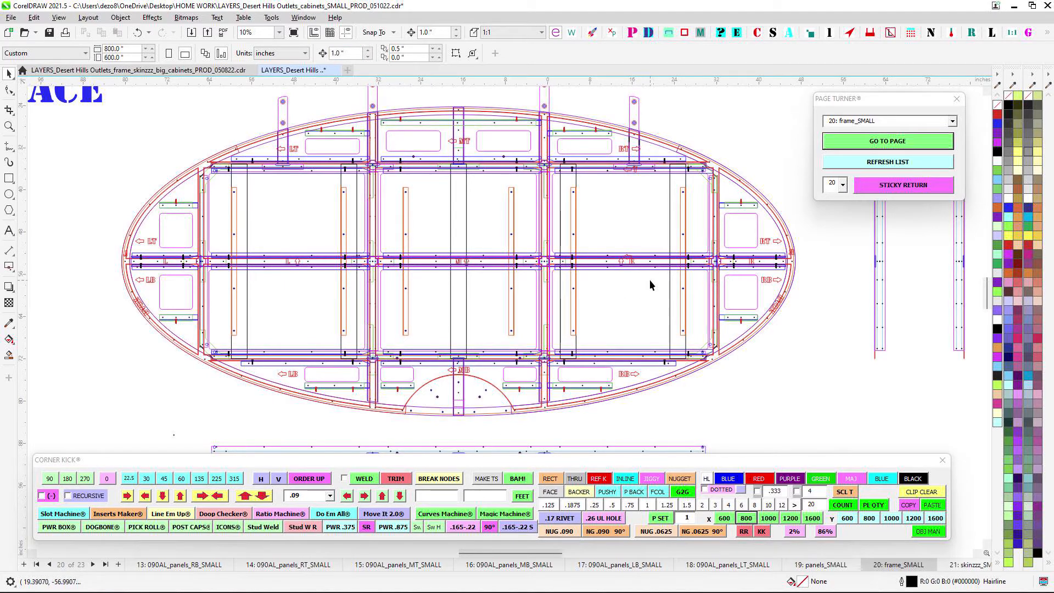
scroll(714, 267, up, 2)
scroll(714, 266, down, 2)
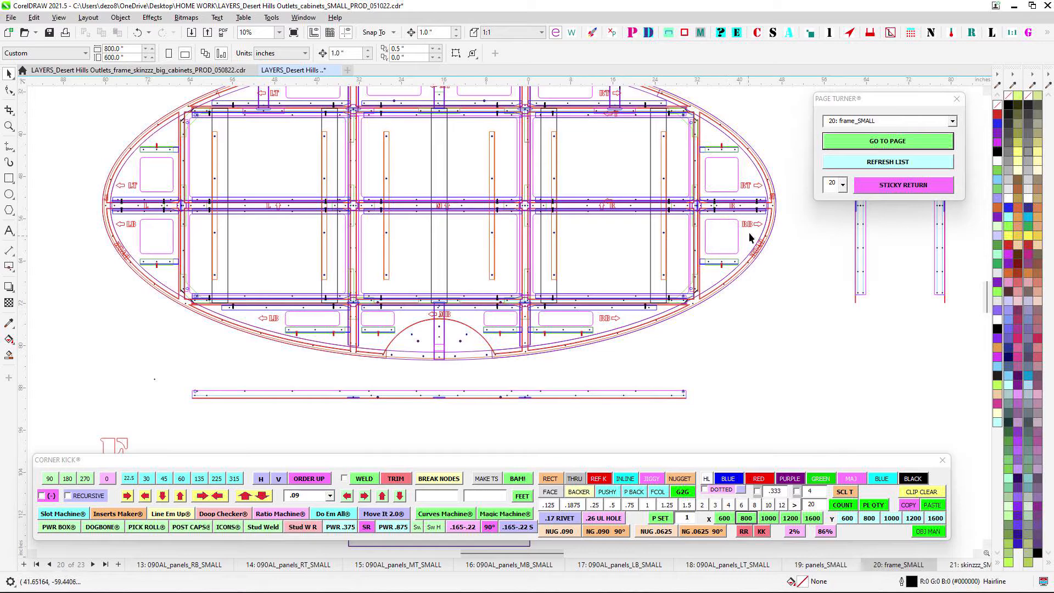
scroll(526, 350, up, 2)
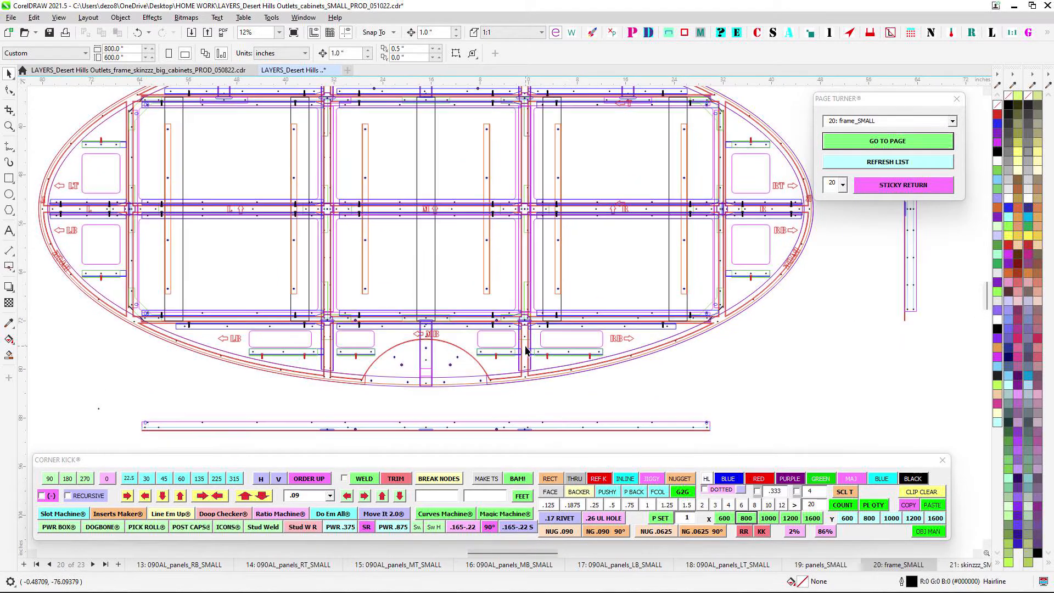
scroll(525, 350, down, 3)
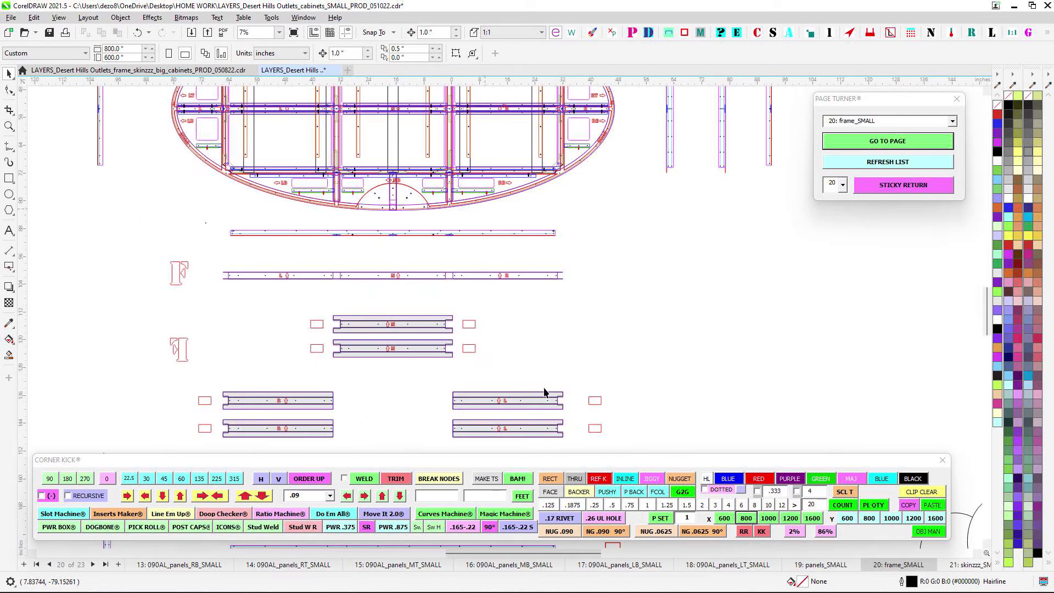
Open the skinzzz_SMALL page and examine the LORDS REF KISS FACE UP skin halves and the oval frame
click(965, 565)
scroll(590, 341, down, 2)
drag(598, 402, 291, 341)
scroll(405, 254, up, 2)
scroll(619, 298, down, 2)
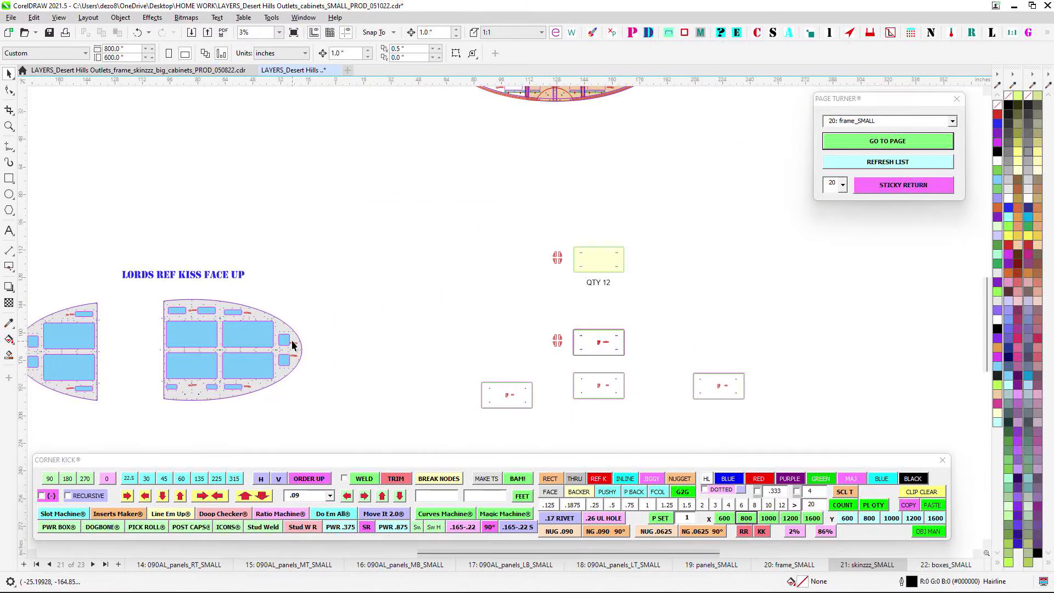
drag(437, 228, 476, 379)
scroll(586, 201, up, 2)
scroll(499, 229, down, 2)
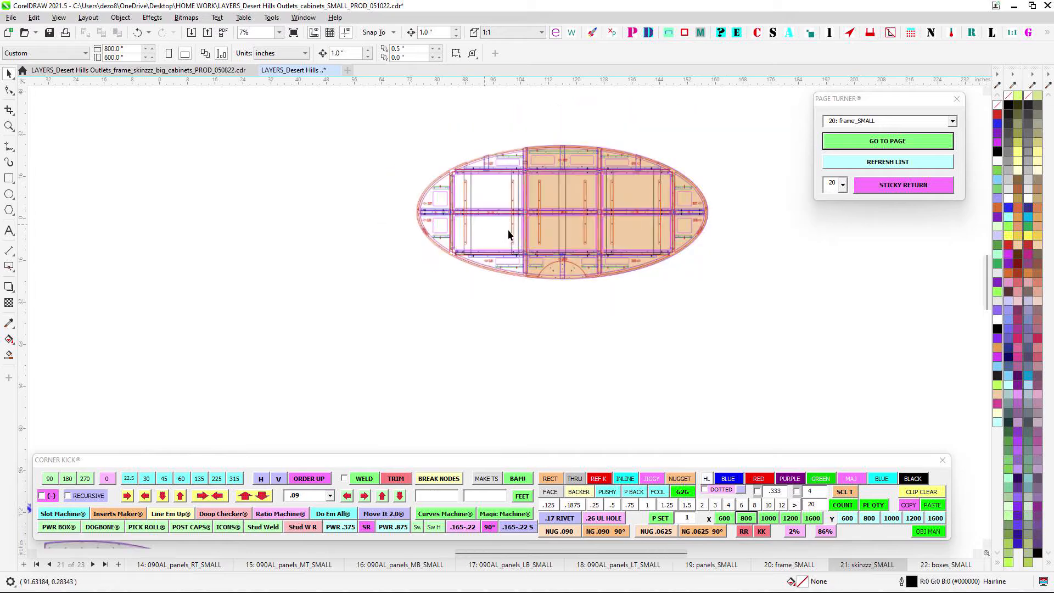
Compare the skinzzz_SMALL page's oval frame with the skin halves and the QTY 12 panel
drag(545, 318, 547, 194)
scroll(547, 196, down, 1)
drag(487, 287, 289, 386)
scroll(393, 275, up, 4)
scroll(512, 280, down, 3)
drag(544, 115, 525, 206)
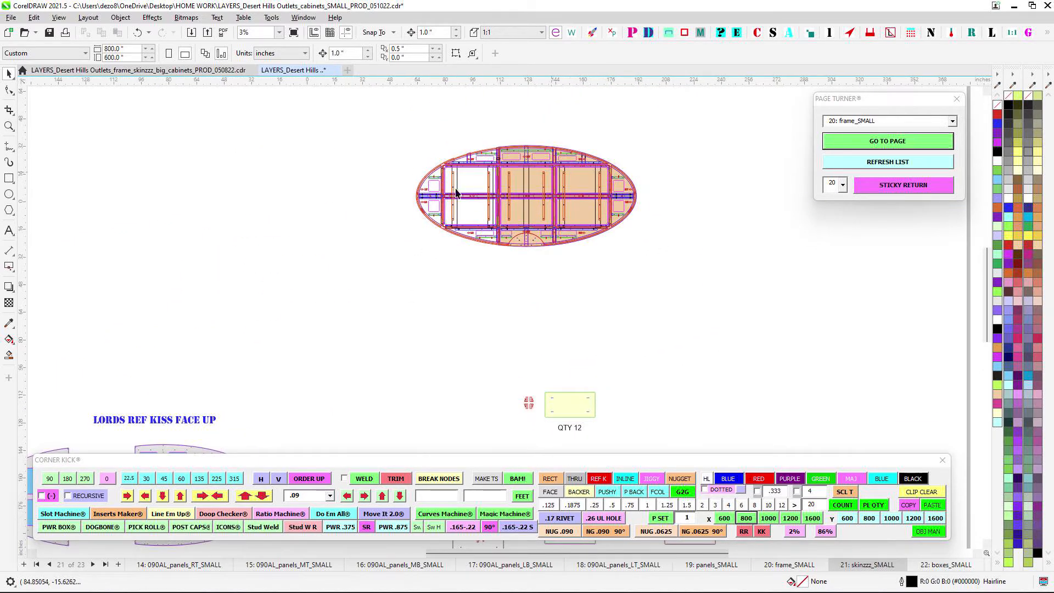
drag(456, 313, 499, 223)
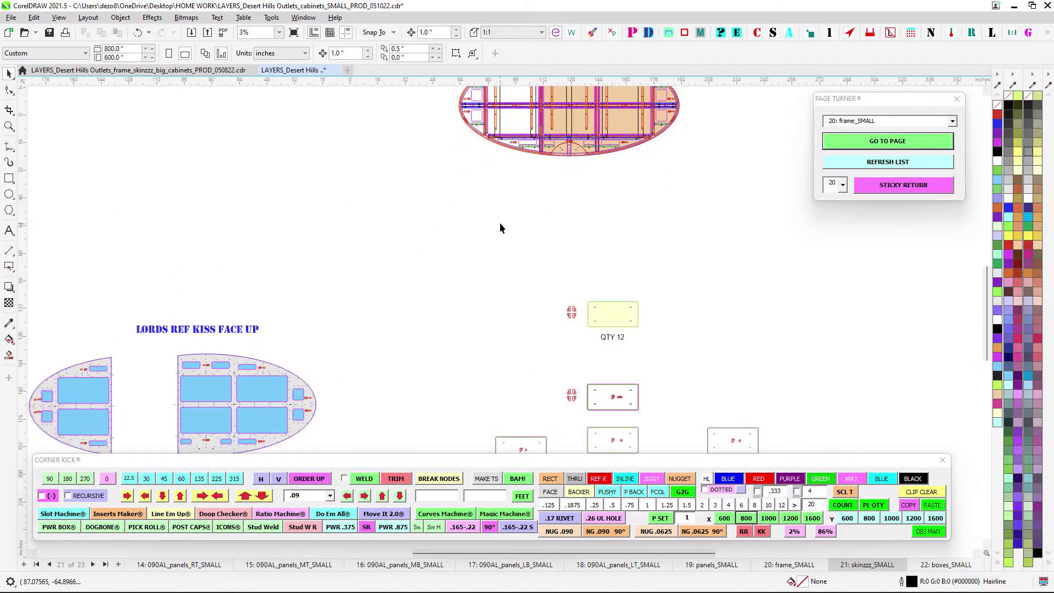
Glance at the boxes_SMALL page, and on panels_SMALL review the MB and MT panel parts and the RT area of the assembled oval
click(924, 565)
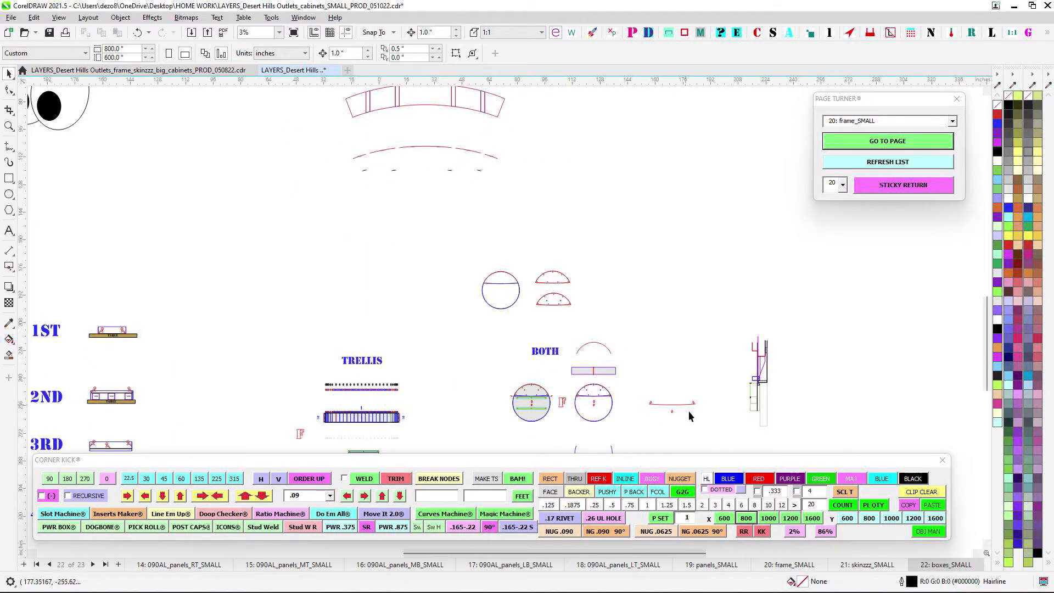
click(712, 565)
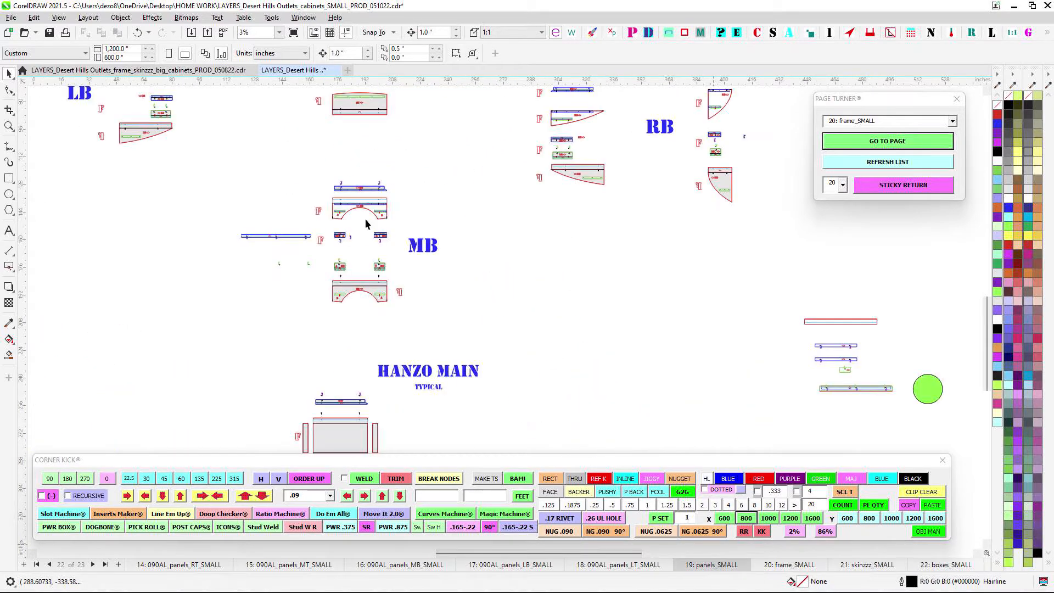
scroll(370, 292, up, 2)
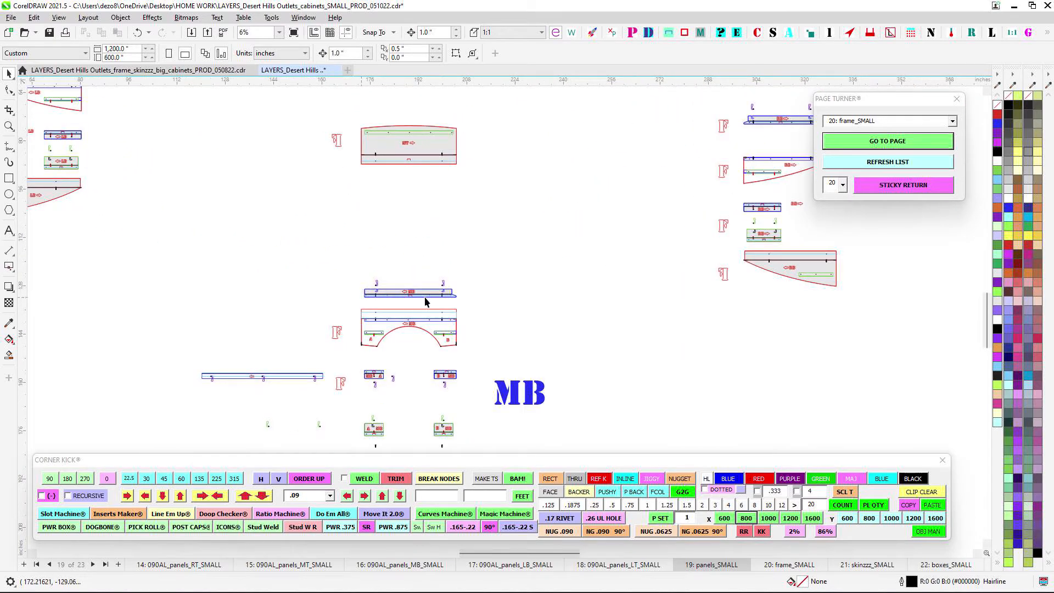
scroll(428, 293, down, 1)
drag(462, 286, 446, 382)
scroll(423, 379, down, 1)
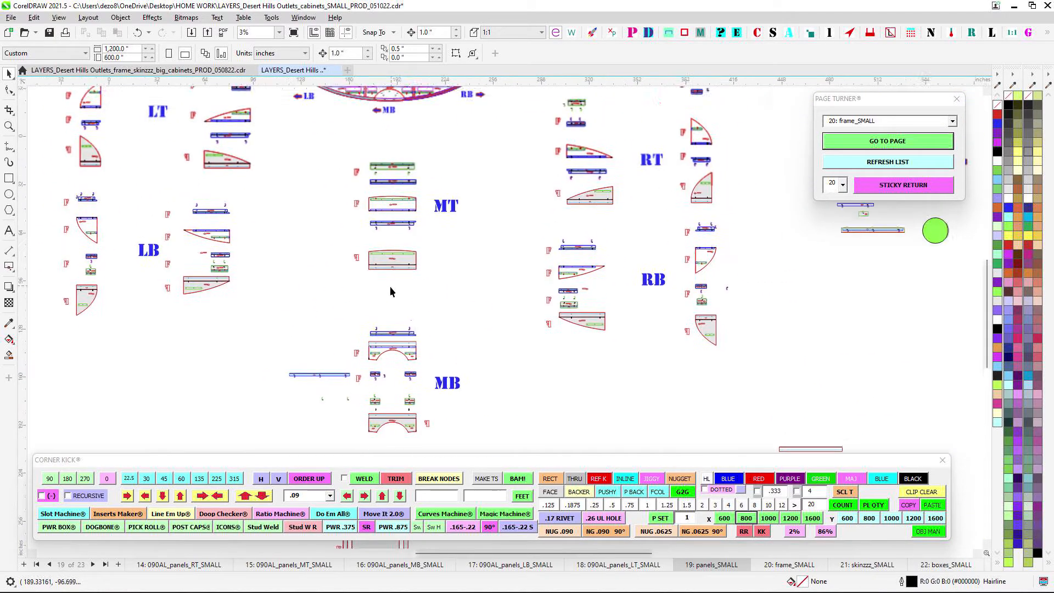
scroll(391, 252, up, 1)
drag(412, 186, 489, 389)
scroll(453, 219, up, 5)
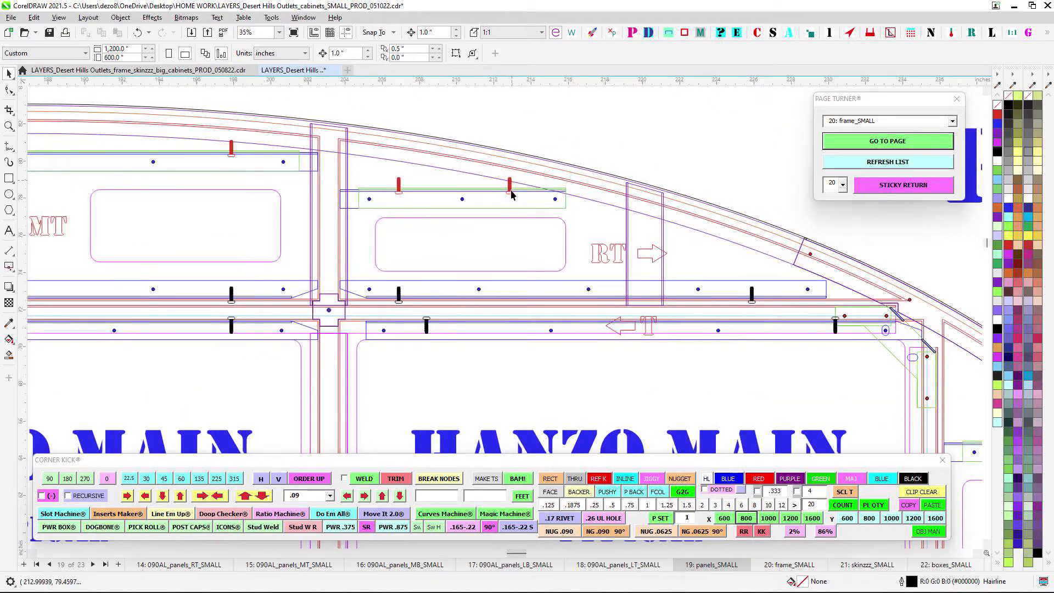
Inspect the RB panel area of the assembled oval, selecting the aligned black and red bolts to check them, and compare it with the MB panel
scroll(562, 242, down, 1)
drag(578, 279, 321, 154)
drag(558, 312, 668, 101)
drag(436, 383, 661, 257)
scroll(516, 329, up, 2)
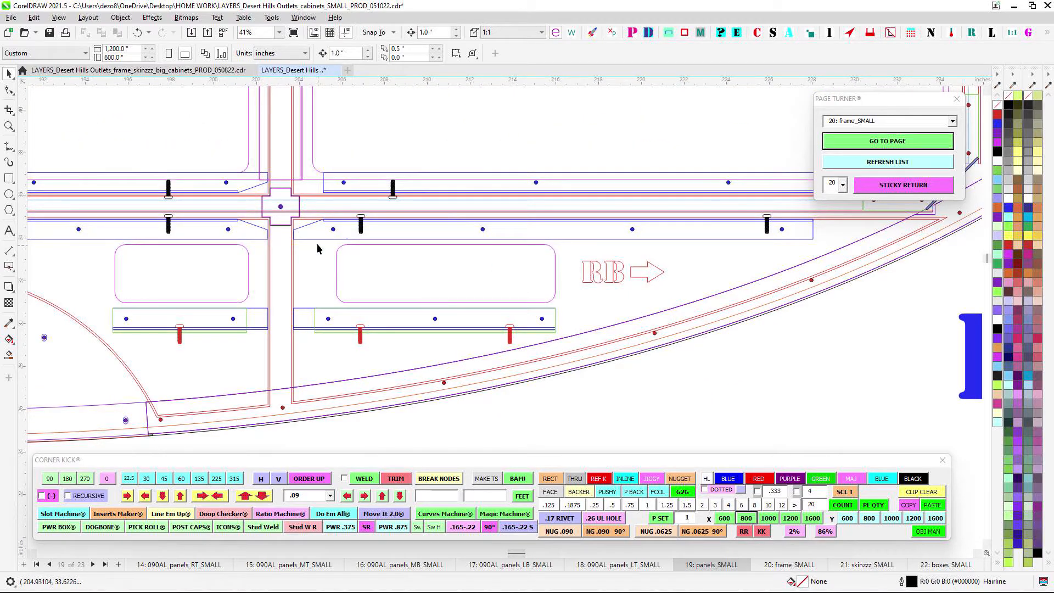
drag(344, 206, 400, 380)
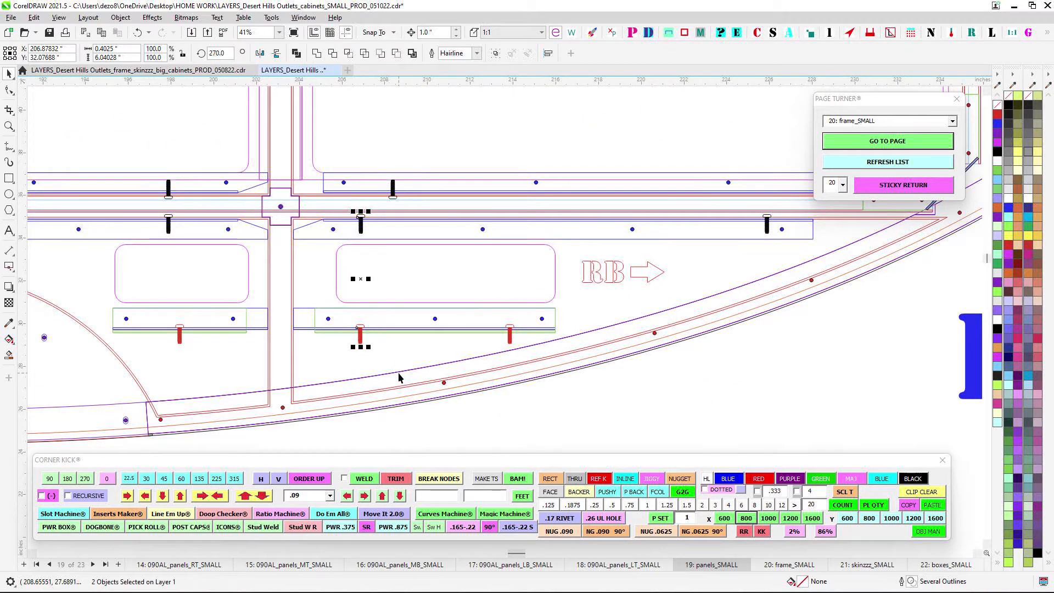
click(663, 257)
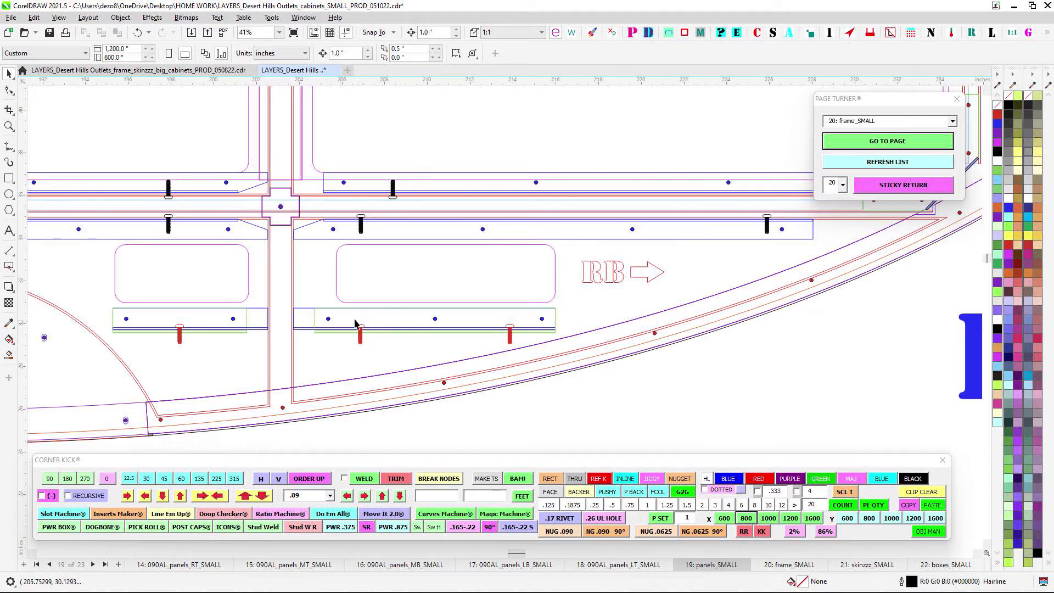
drag(269, 289, 542, 297)
scroll(543, 297, down, 1)
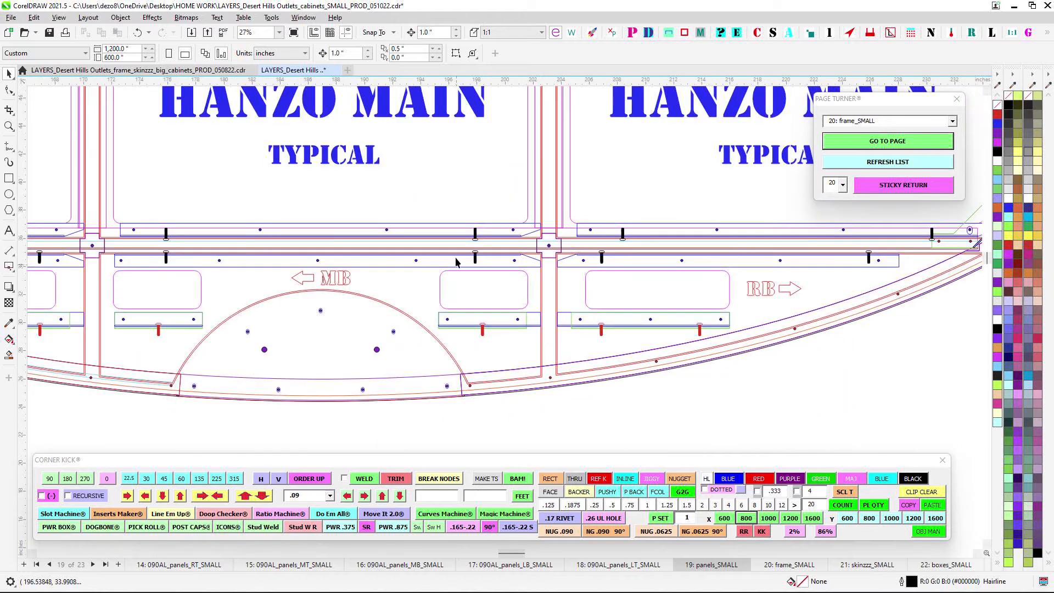
Select the black bolt in the MB panel's upper flange, inspect it up close, and review the full panels layout
scroll(464, 254, up, 3)
drag(466, 218, 525, 323)
scroll(501, 240, up, 2)
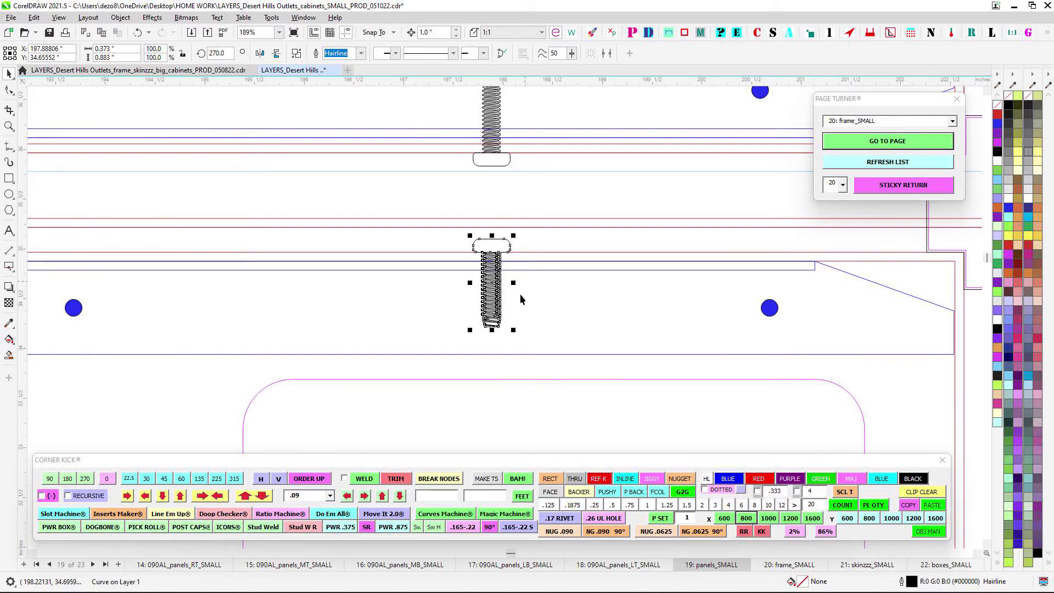
scroll(521, 299, down, 6)
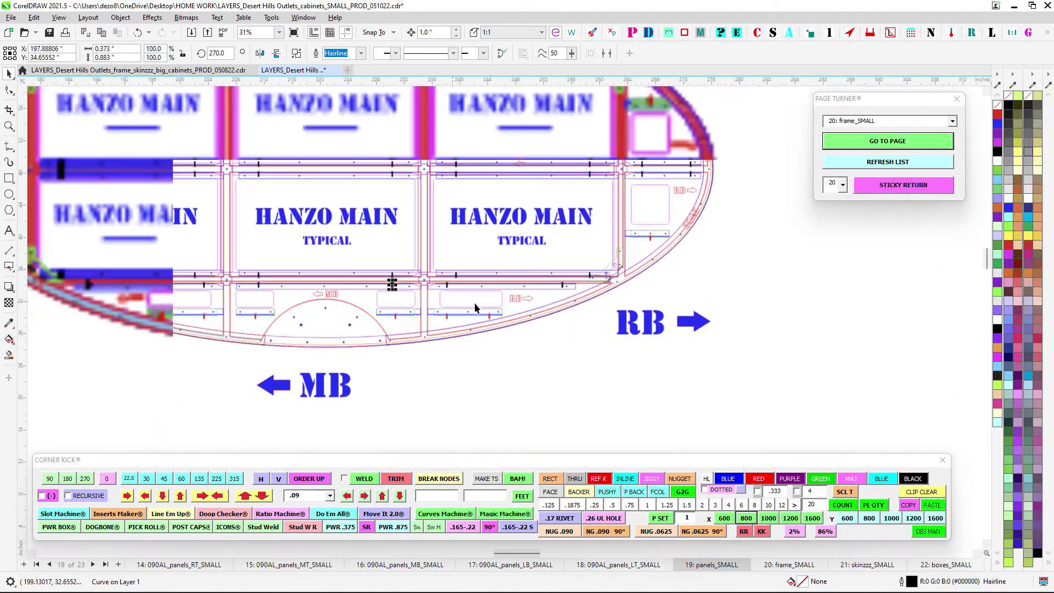
scroll(474, 303, down, 6)
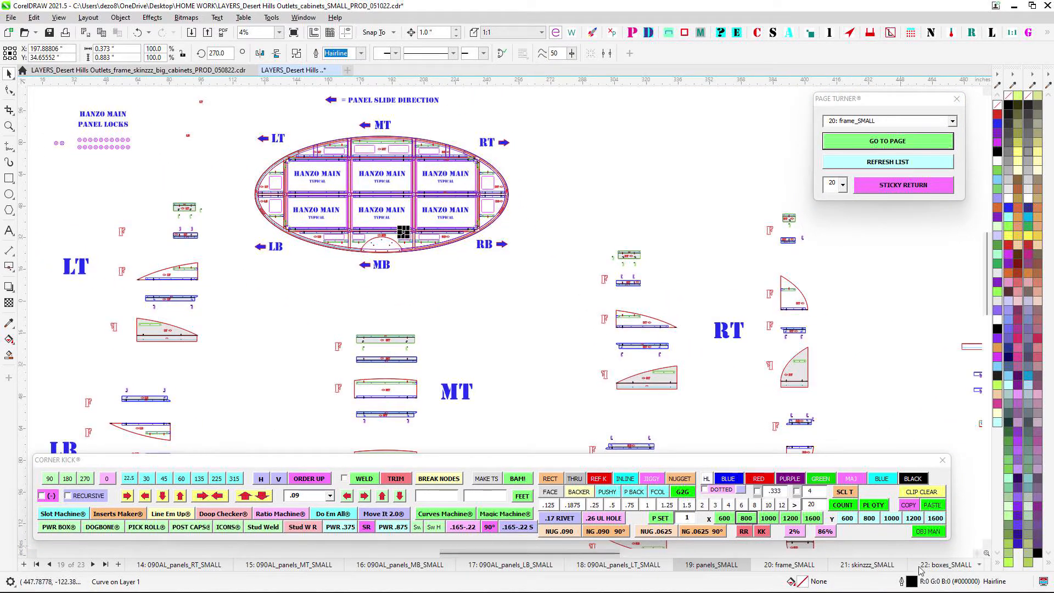
Return to the skinzzz_SMALL page and review the two skin halves alongside the oval frame and loose panels
click(873, 565)
scroll(652, 391, down, 1)
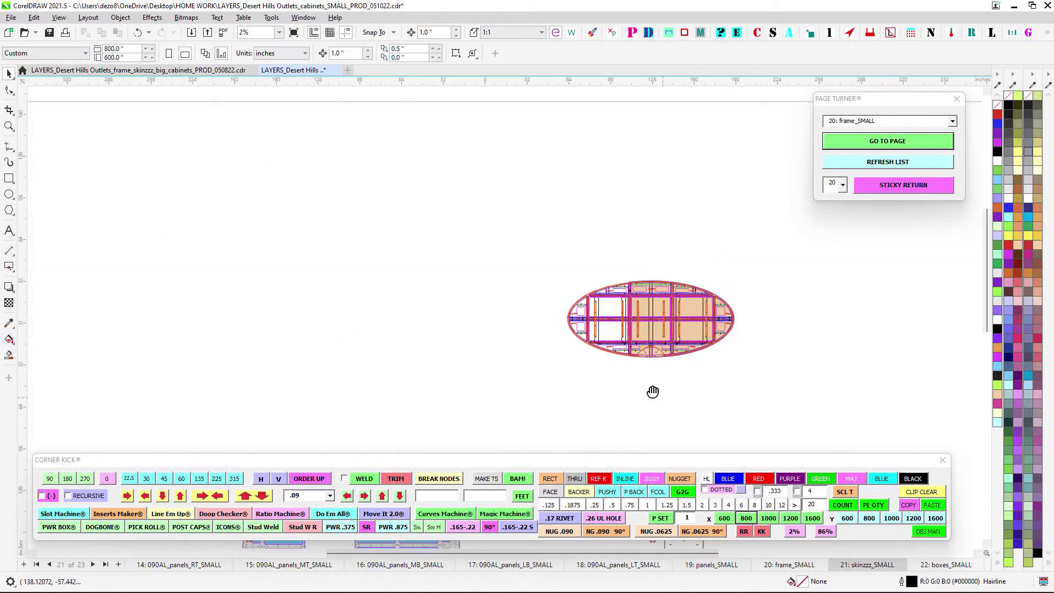
drag(653, 391, 486, 229)
drag(263, 338, 493, 302)
scroll(484, 314, up, 1)
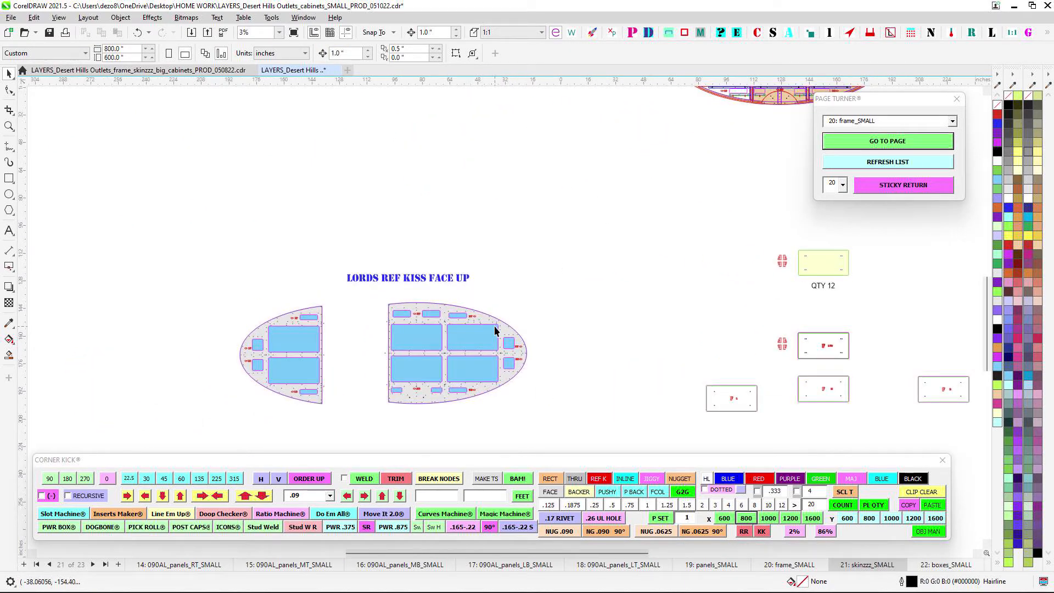
scroll(563, 299, down, 1)
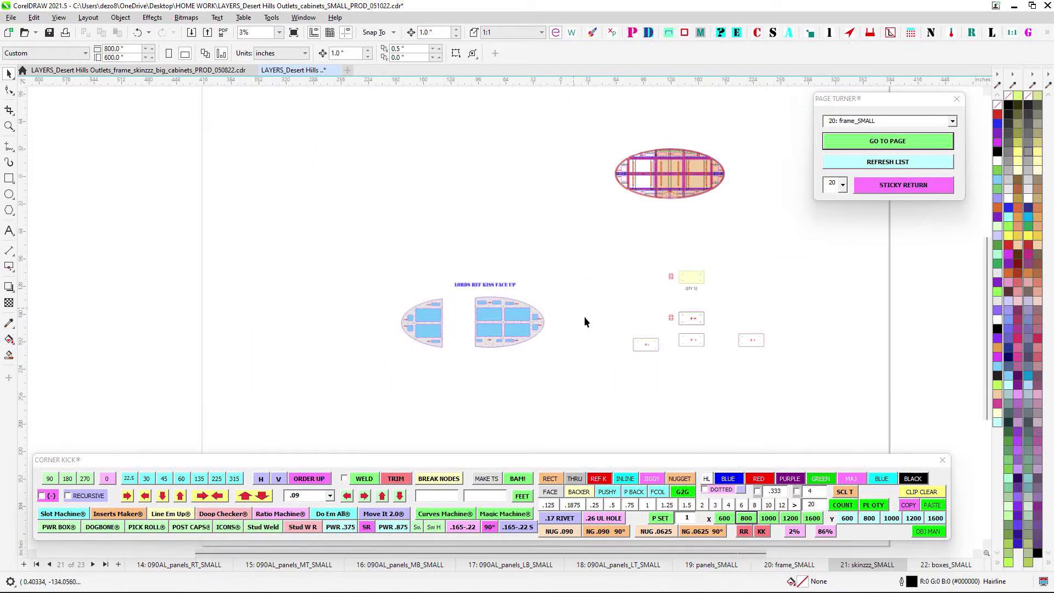
View the entire boxes_SMALL page, and return to skinzzz_SMALL for a closer look at the LORDS REF KISS FACE UP skins
click(942, 566)
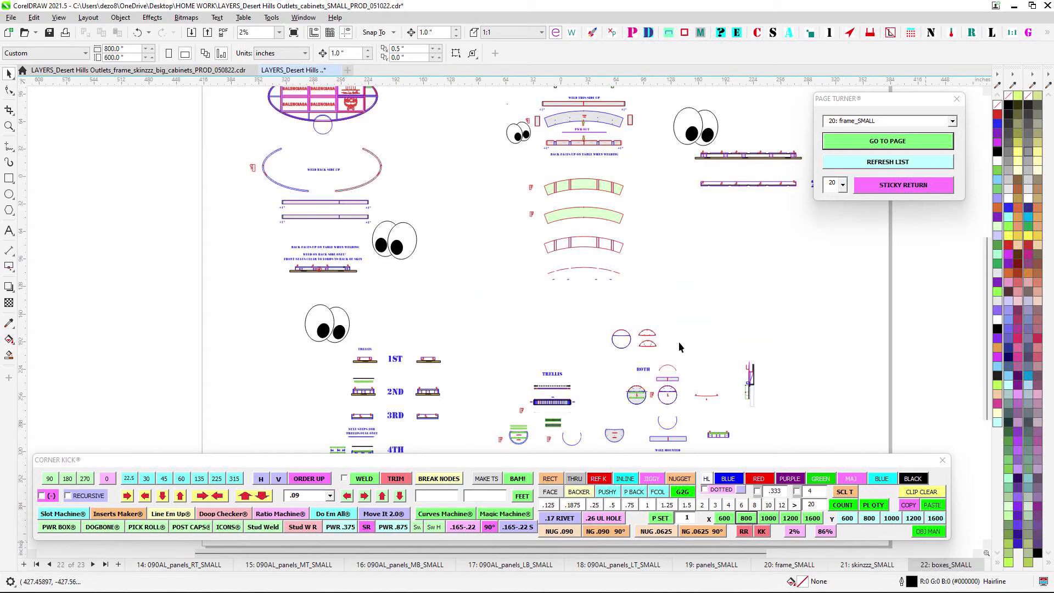
scroll(438, 285, down, 1)
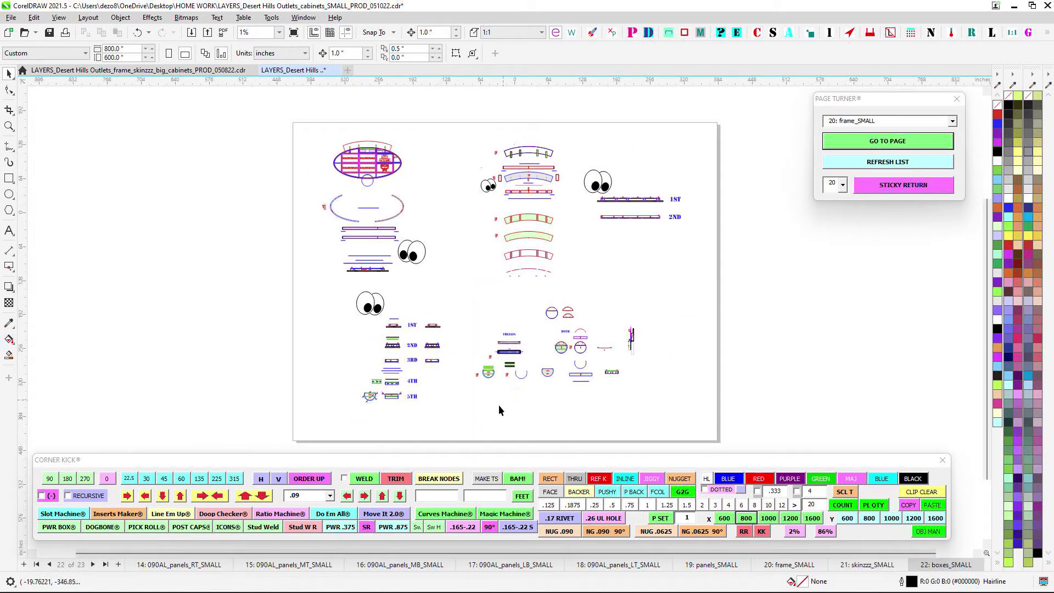
click(849, 566)
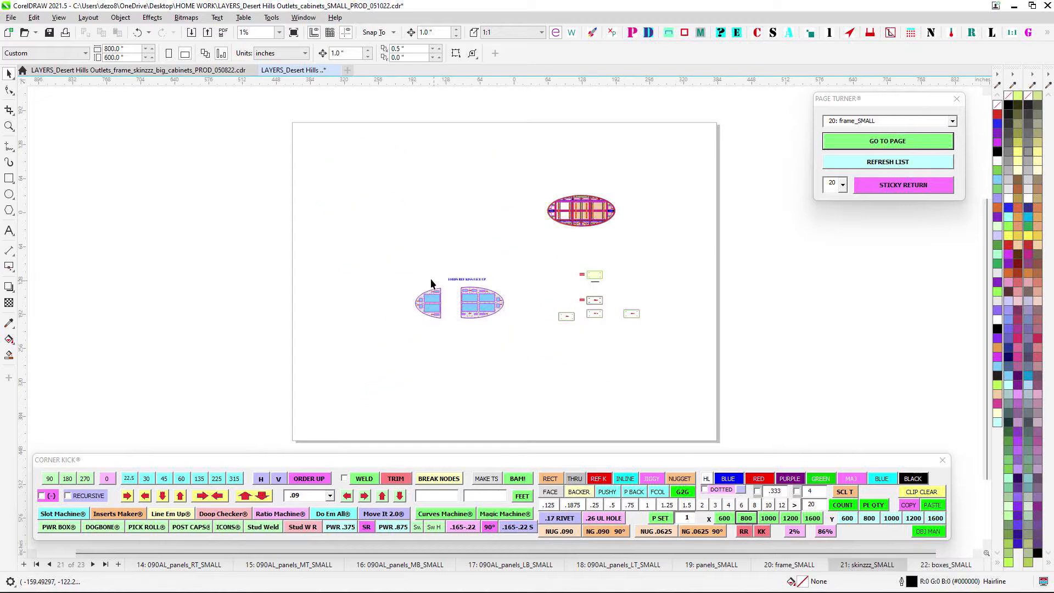
scroll(492, 320, up, 1)
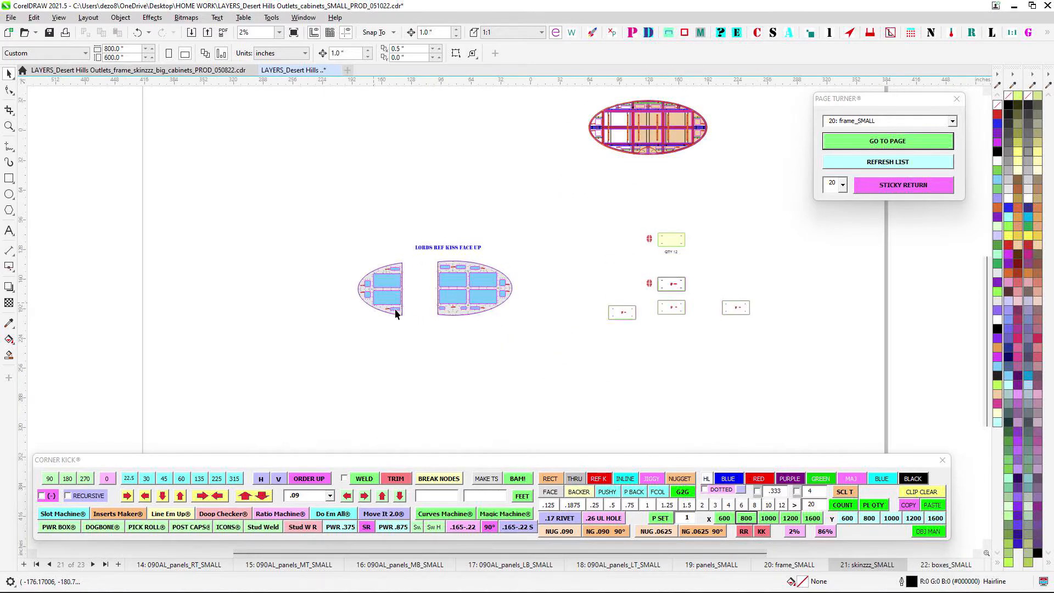
scroll(375, 332, up, 1)
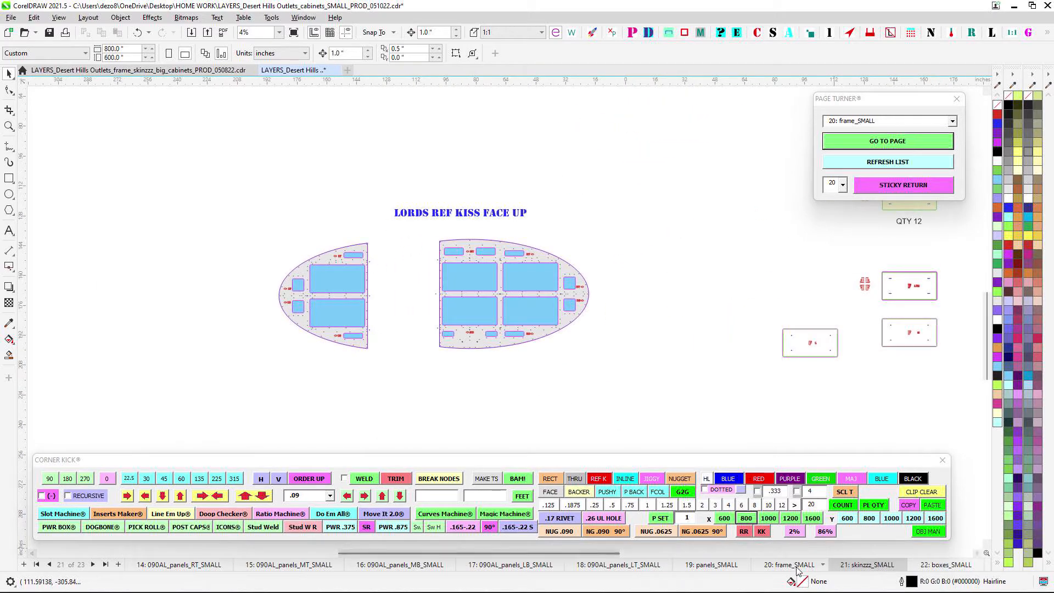
On the boxes_SMALL page, examine the WELD BACK SIDE UP parts and the table welding diagram with its 3X3 spacers
click(953, 566)
drag(369, 290, 589, 352)
scroll(549, 280, down, 1)
scroll(429, 160, up, 1)
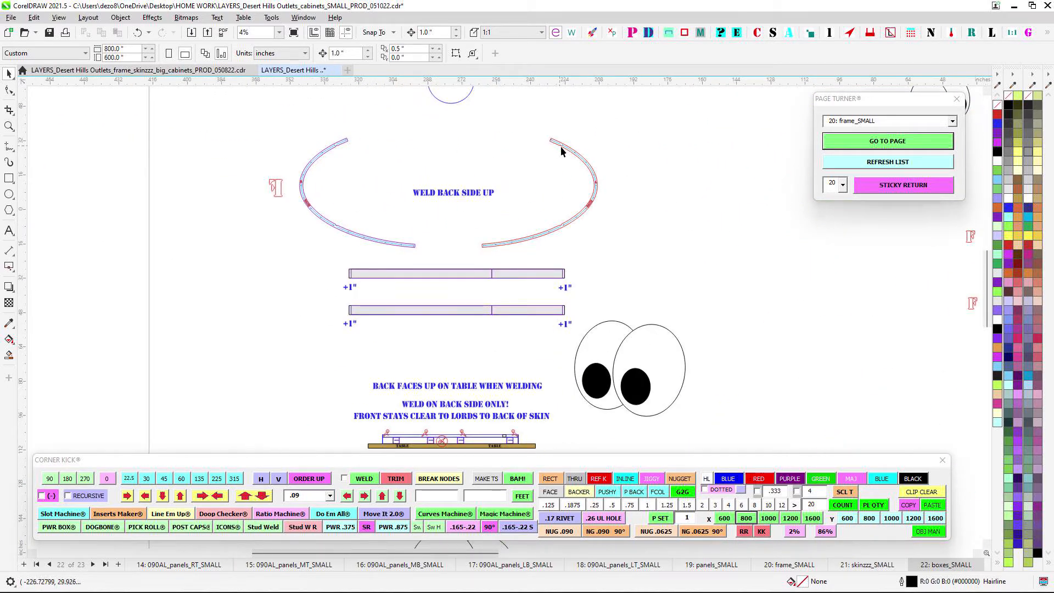
scroll(506, 212, down, 1)
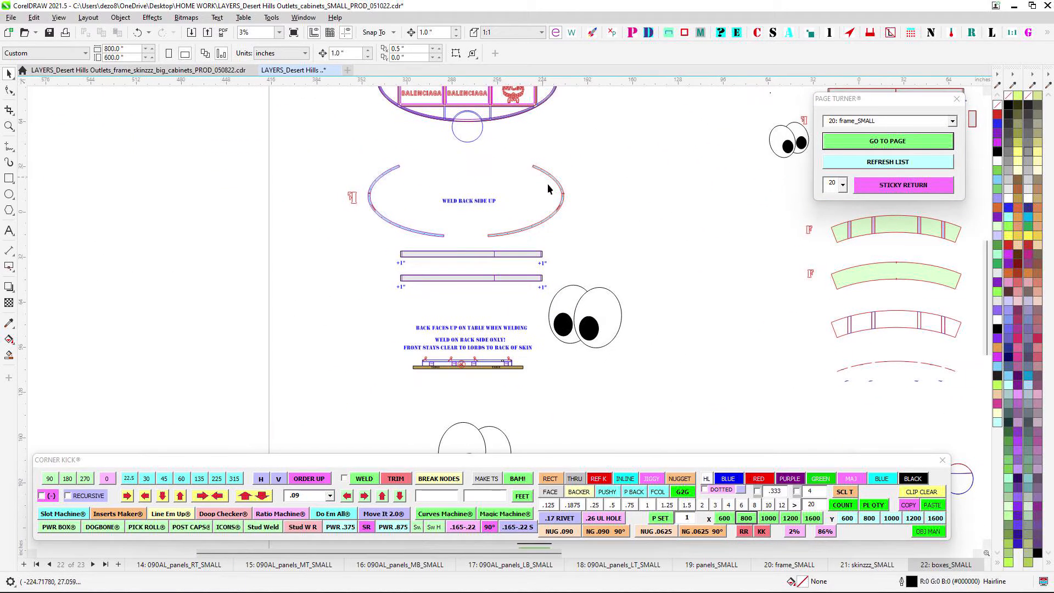
scroll(483, 390, up, 2)
scroll(631, 307, up, 4)
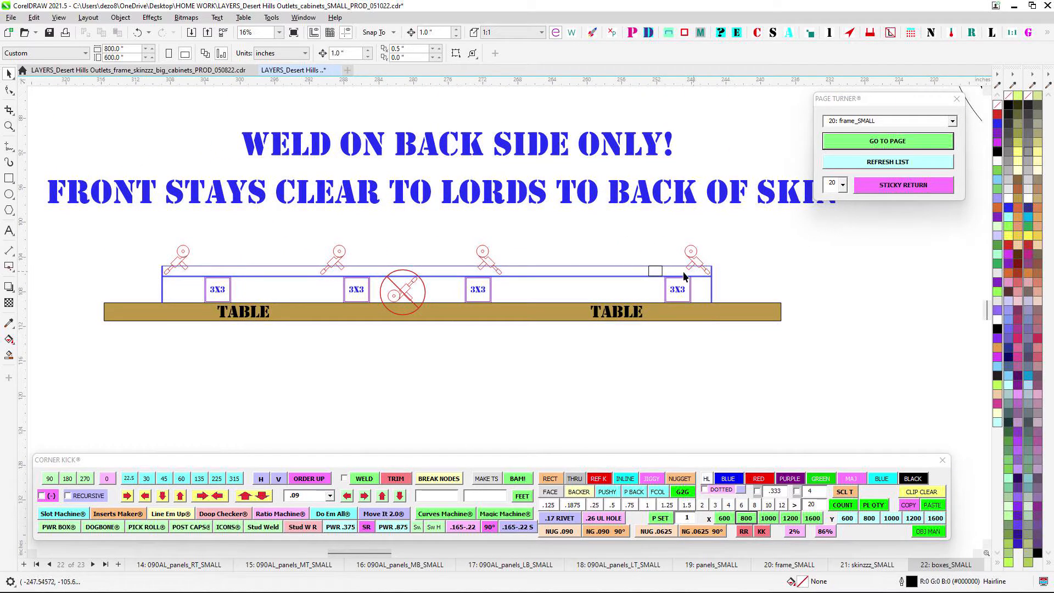
Examine the table welding diagram with its 3X3 spacers, and inspect the curved WELD BACK SIDE UP part up close
scroll(435, 277, up, 2)
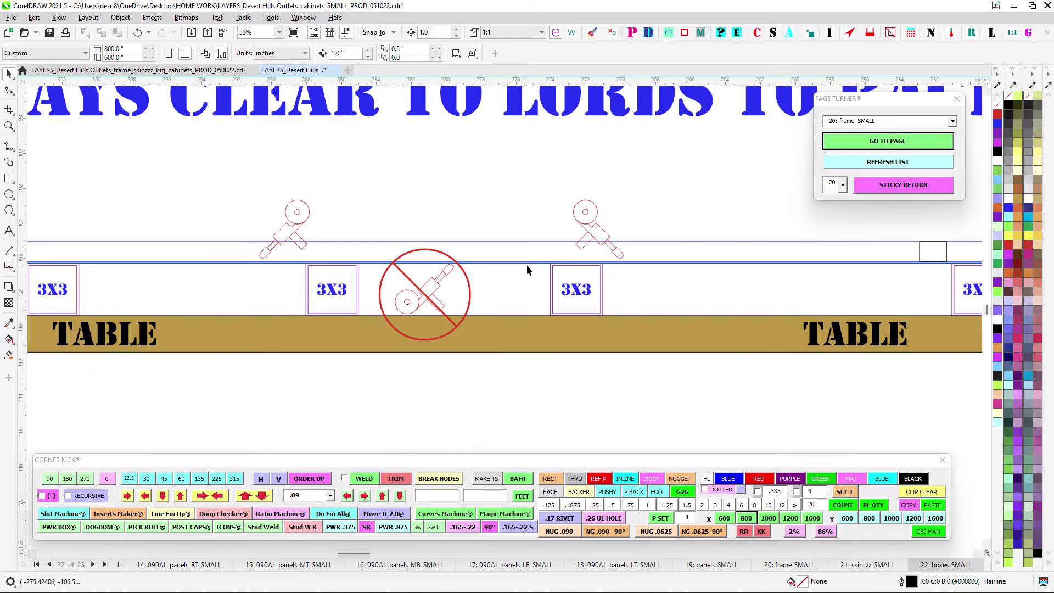
scroll(583, 289, down, 4)
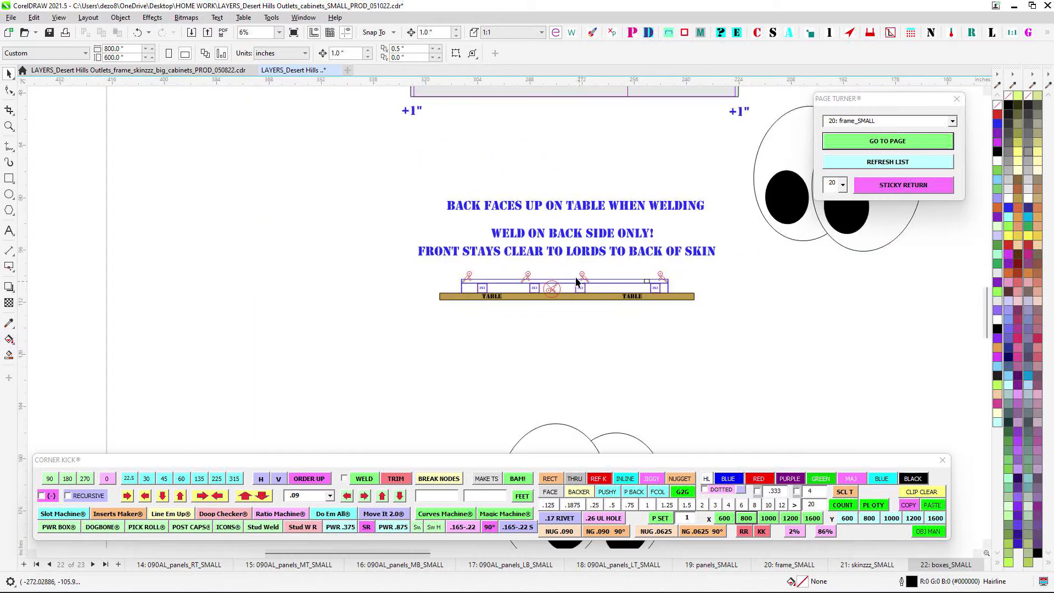
scroll(575, 280, down, 1)
drag(538, 296, 433, 497)
scroll(510, 276, up, 3)
drag(473, 293, 308, 306)
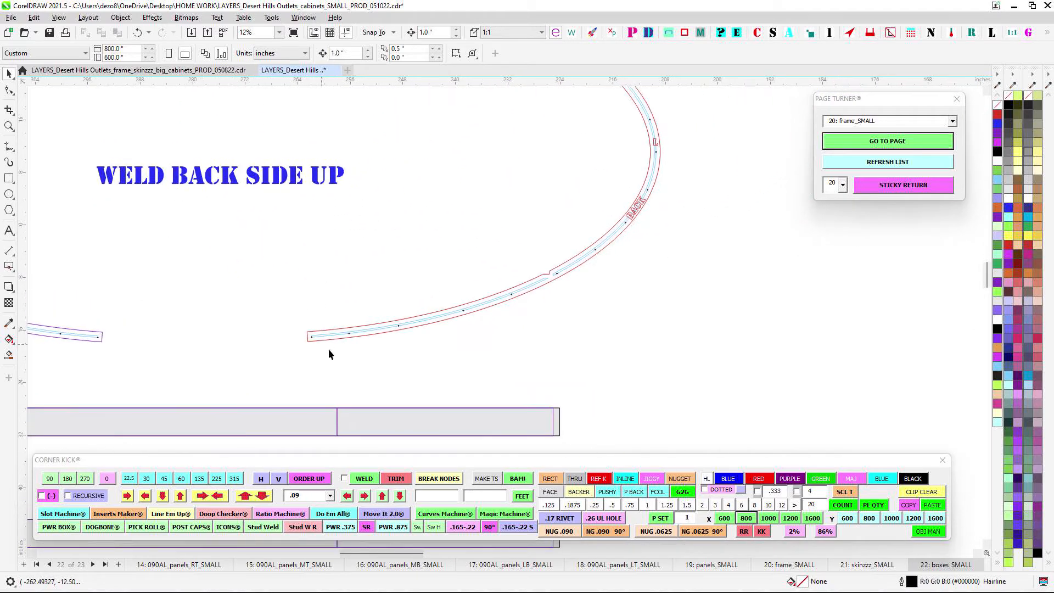
drag(646, 192, 600, 351)
scroll(631, 228, down, 3)
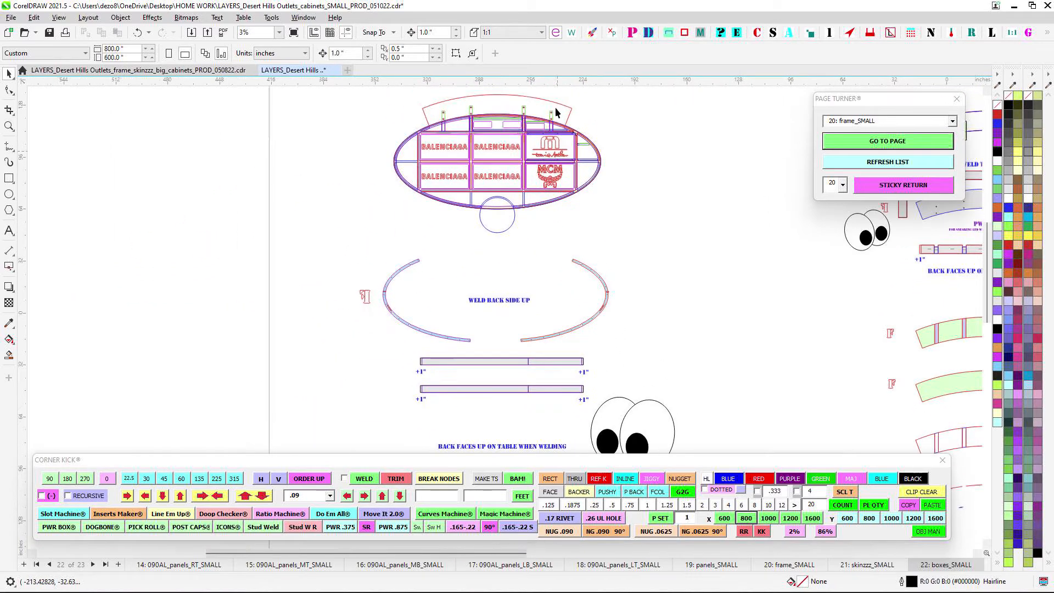
Compare the two curved WELD BACK SIDE UP halves with the oval cabinet assembly and the circle at its lower edge
scroll(555, 107, up, 1)
scroll(586, 153, up, 2)
scroll(593, 338, down, 1)
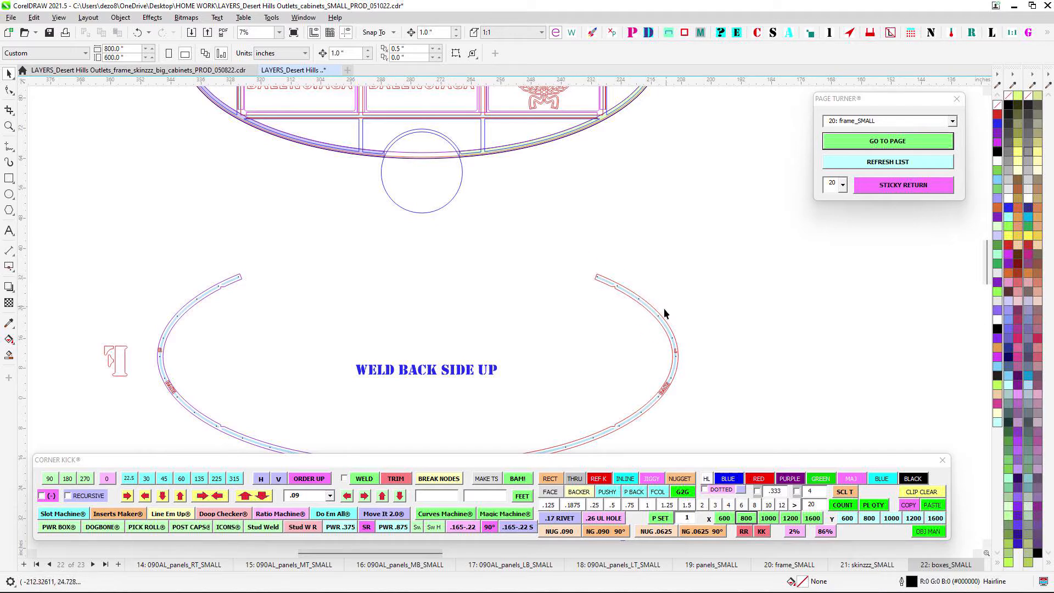
drag(663, 310, 689, 269)
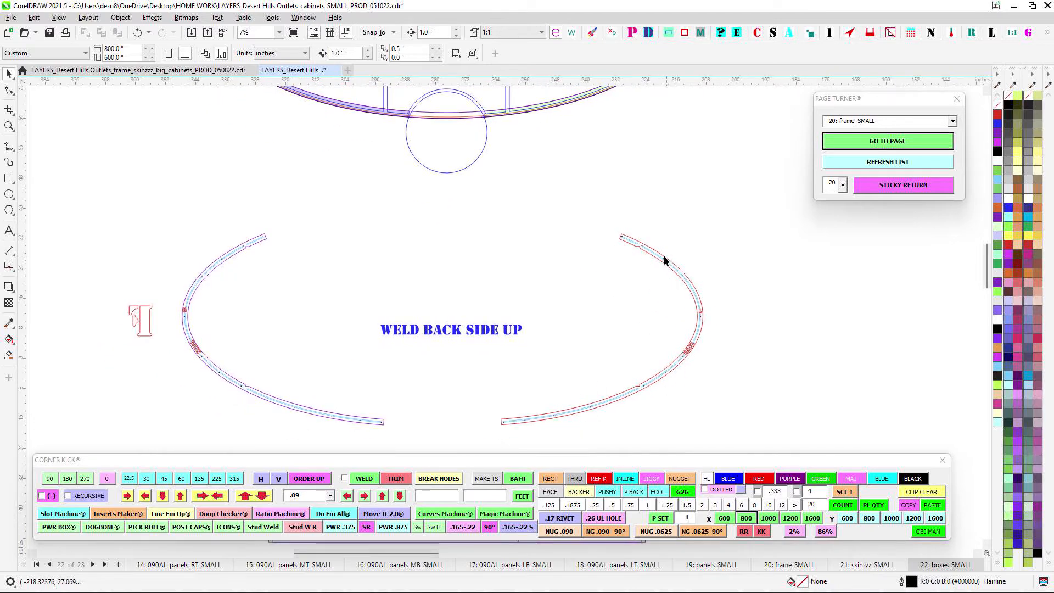
scroll(642, 329, down, 3)
scroll(615, 164, up, 1)
scroll(633, 355, down, 1)
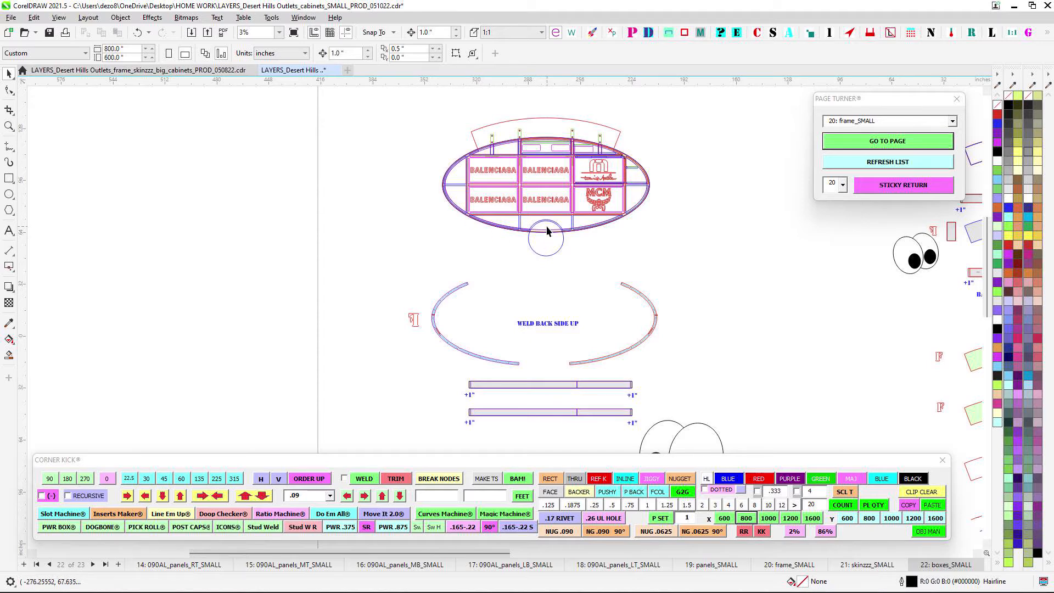
scroll(516, 139, up, 2)
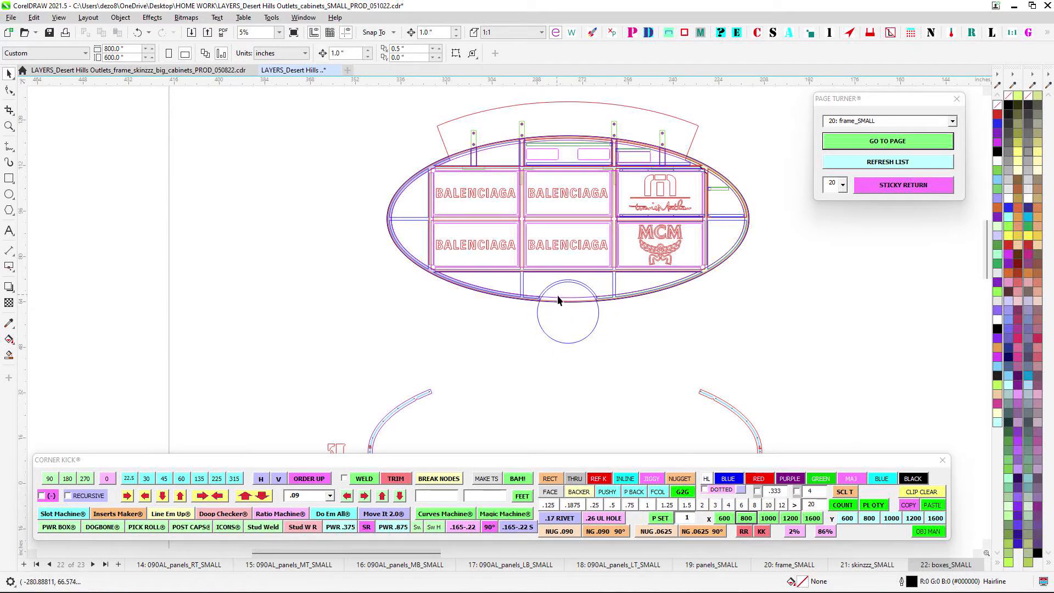
scroll(565, 305, up, 1)
scroll(496, 235, down, 3)
Examine the curved PWR OUT box part and its segmented return with the arrows marking the LED wire hole
drag(500, 246, 349, 233)
scroll(522, 253, down, 2)
drag(522, 258, 333, 224)
scroll(543, 258, up, 3)
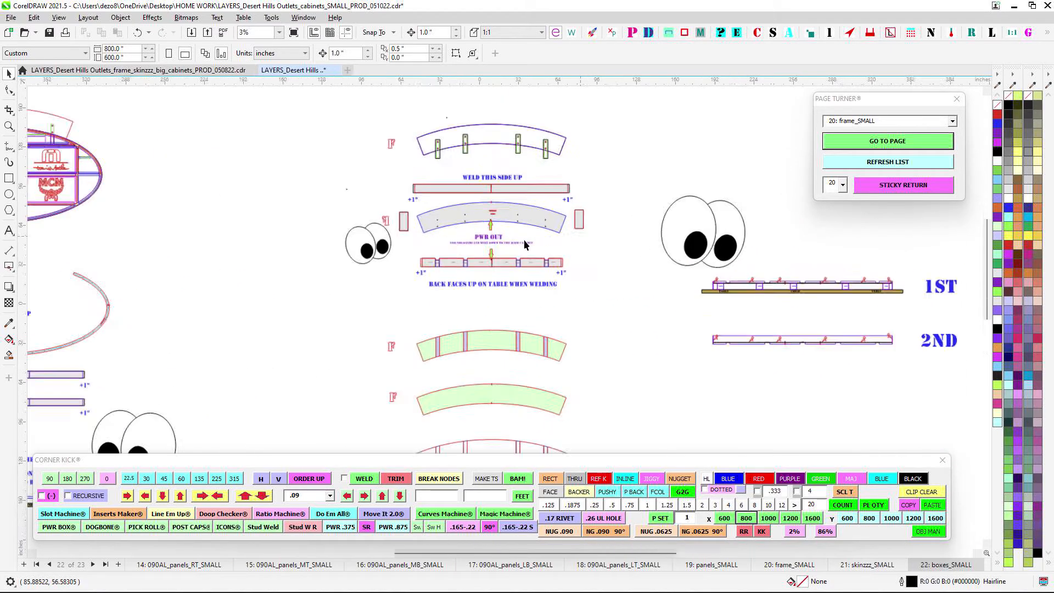
scroll(497, 290, up, 2)
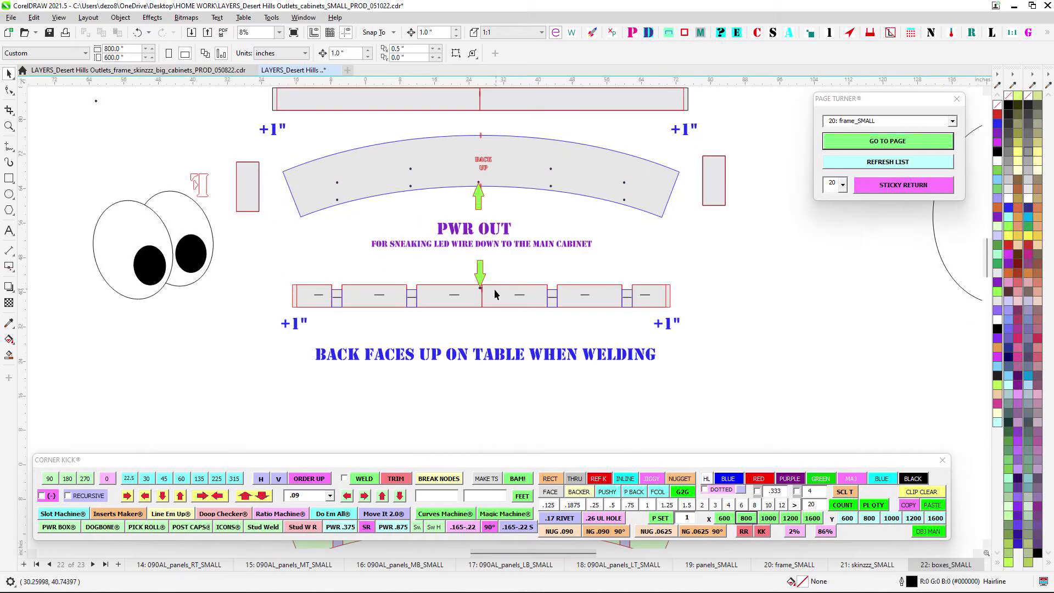
scroll(425, 302, up, 2)
scroll(385, 291, down, 3)
scroll(658, 324, down, 2)
Select a 4X4 spacer in the curved box's 1ST welding diagram, and compare that stage with the 2ND diagram
drag(719, 357, 318, 268)
scroll(571, 250, up, 1)
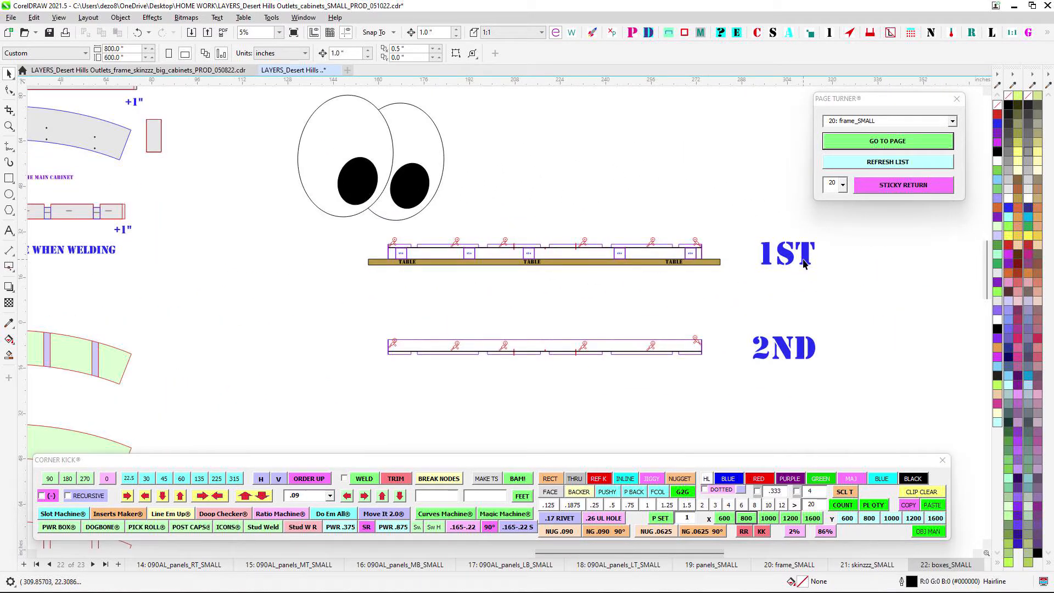
scroll(692, 262, up, 2)
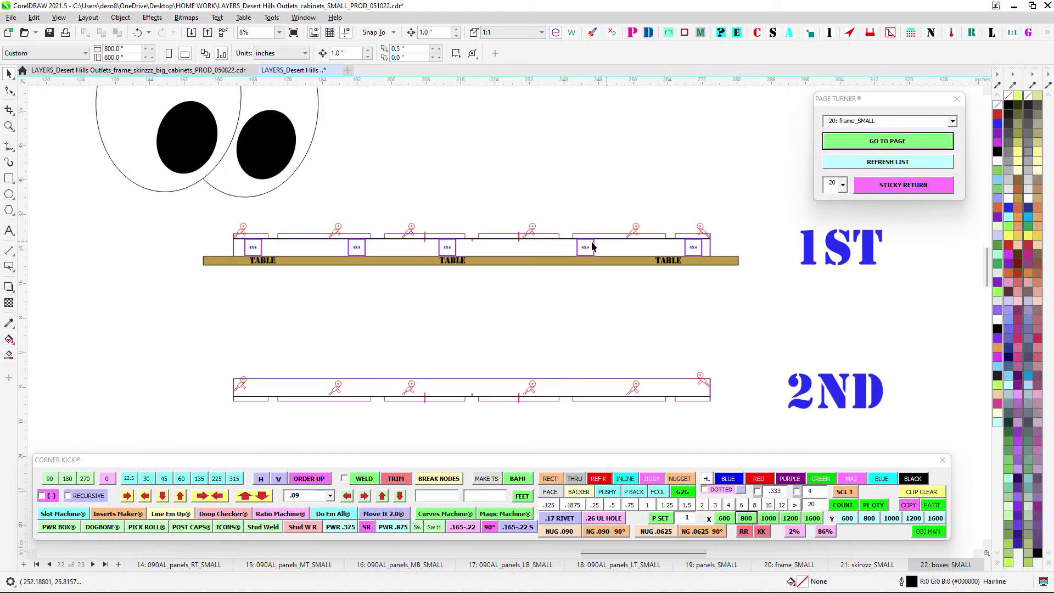
scroll(603, 255, up, 1)
click(566, 245)
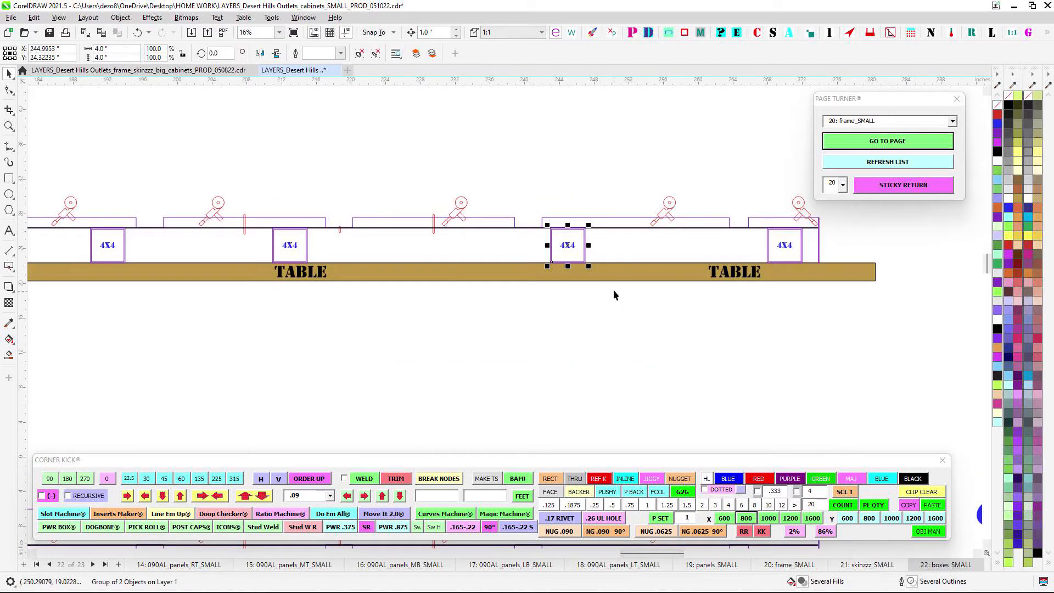
scroll(613, 289, down, 1)
scroll(627, 361, up, 2)
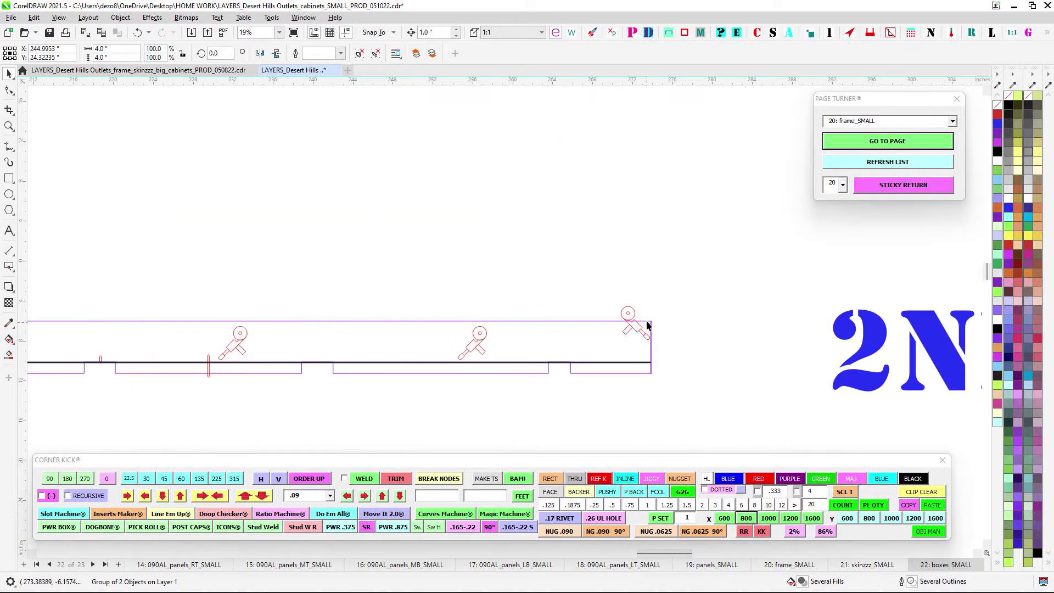
scroll(403, 360, down, 1)
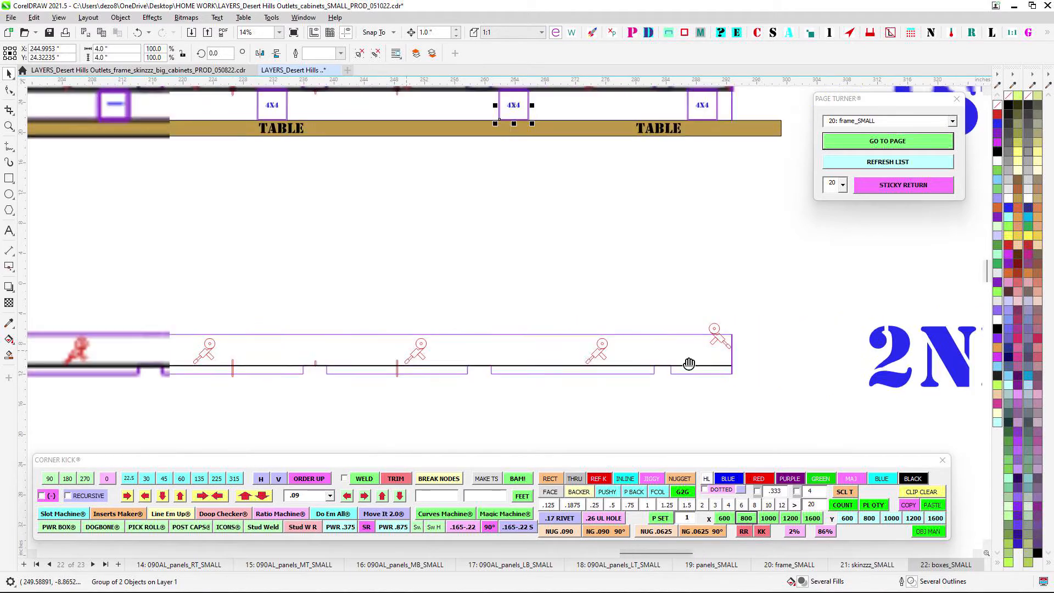
scroll(334, 368, down, 4)
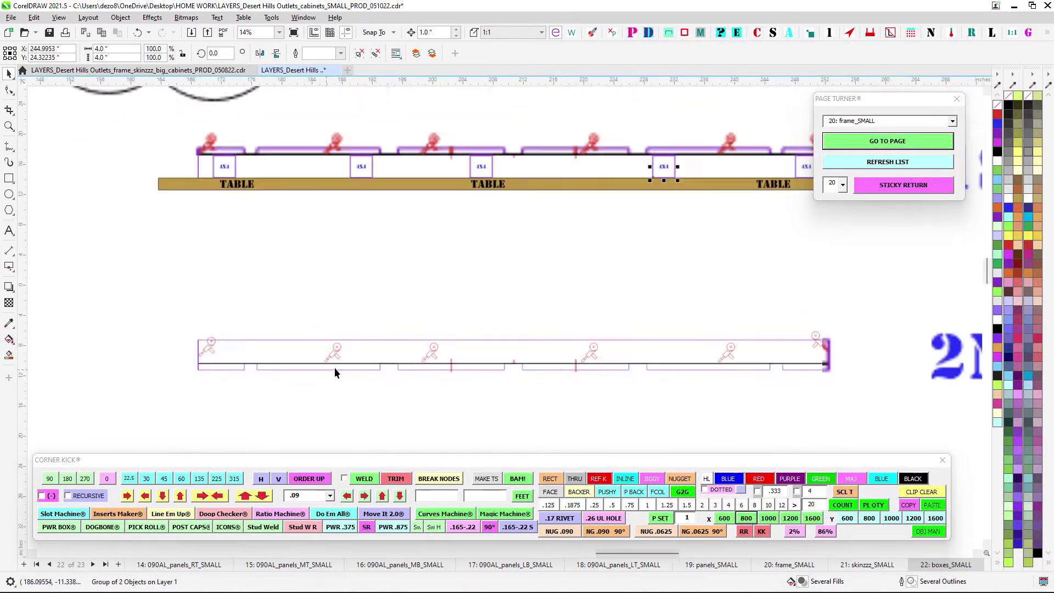
scroll(554, 274, down, 2)
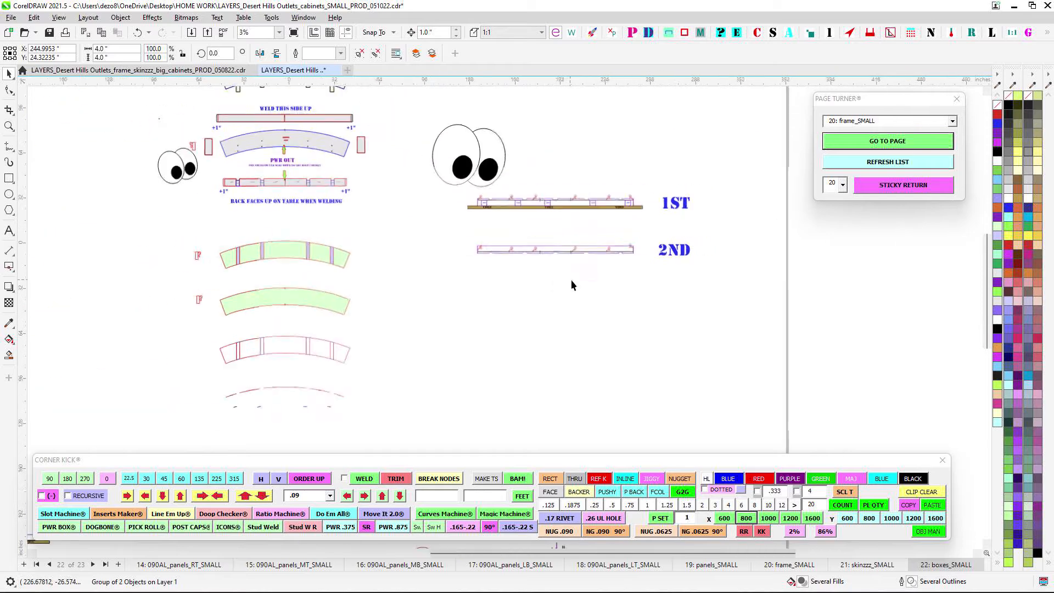
Review the small oval boxes' TRELLIS welding stages, and select the 1ST label between the two table diagrams
drag(562, 330, 777, 176)
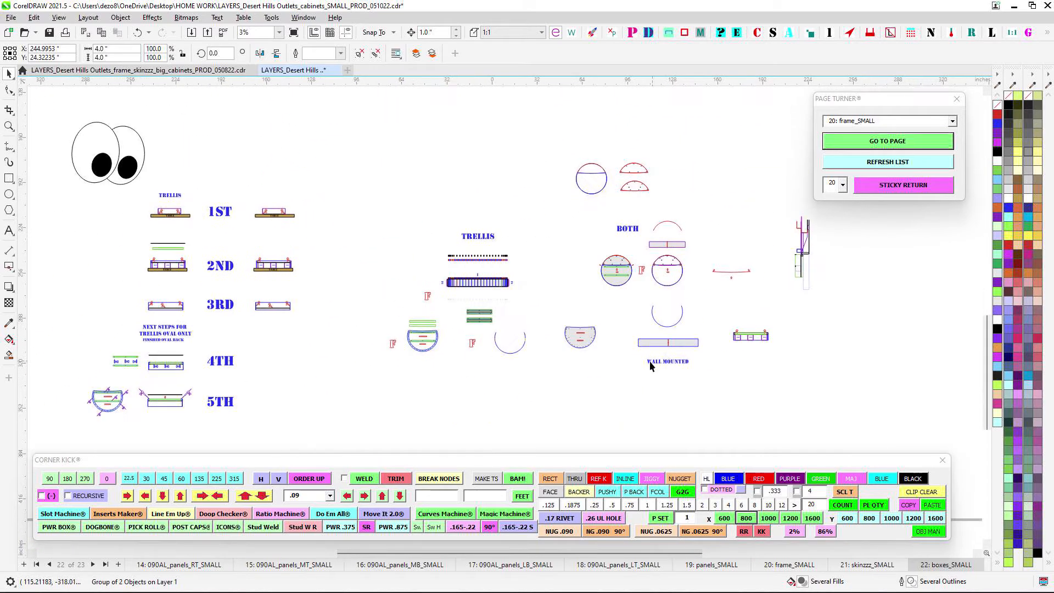
drag(503, 298, 644, 288)
scroll(416, 216, up, 1)
scroll(427, 244, up, 1)
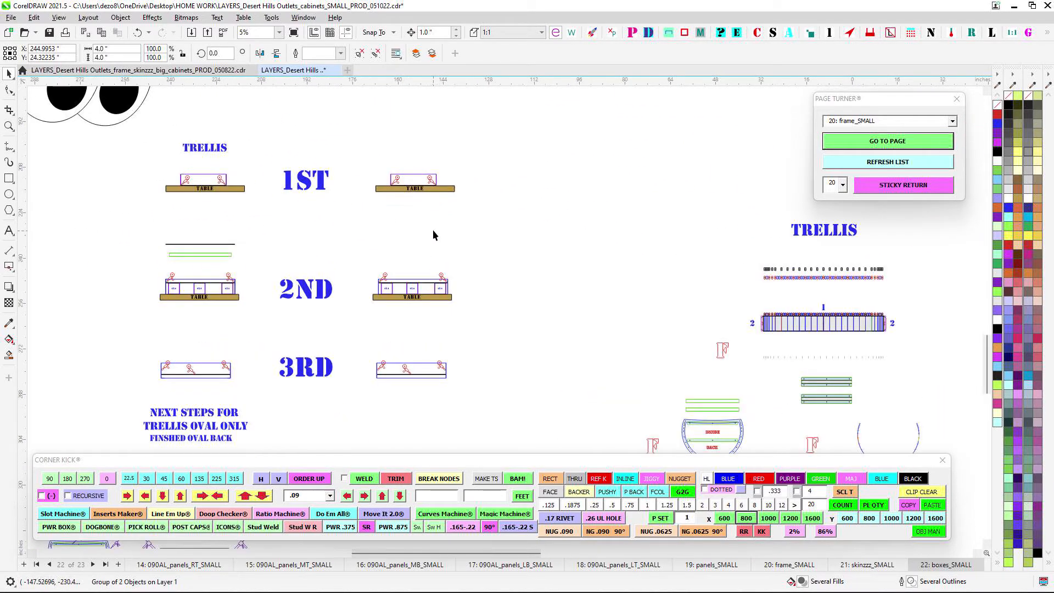
drag(304, 191, 384, 222)
scroll(368, 207, up, 2)
drag(358, 180, 444, 259)
drag(382, 238, 317, 118)
drag(390, 258, 405, 318)
scroll(540, 203, down, 4)
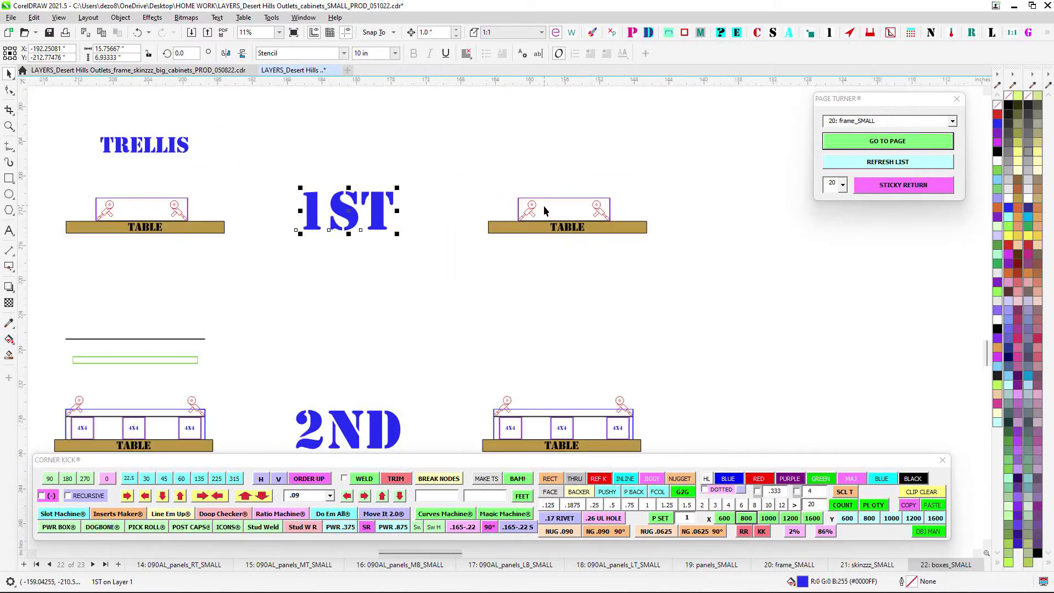
Examine the circular faces and the notched return strip in the BOTH group, including their weld marks and hole positions
drag(865, 338, 356, 294)
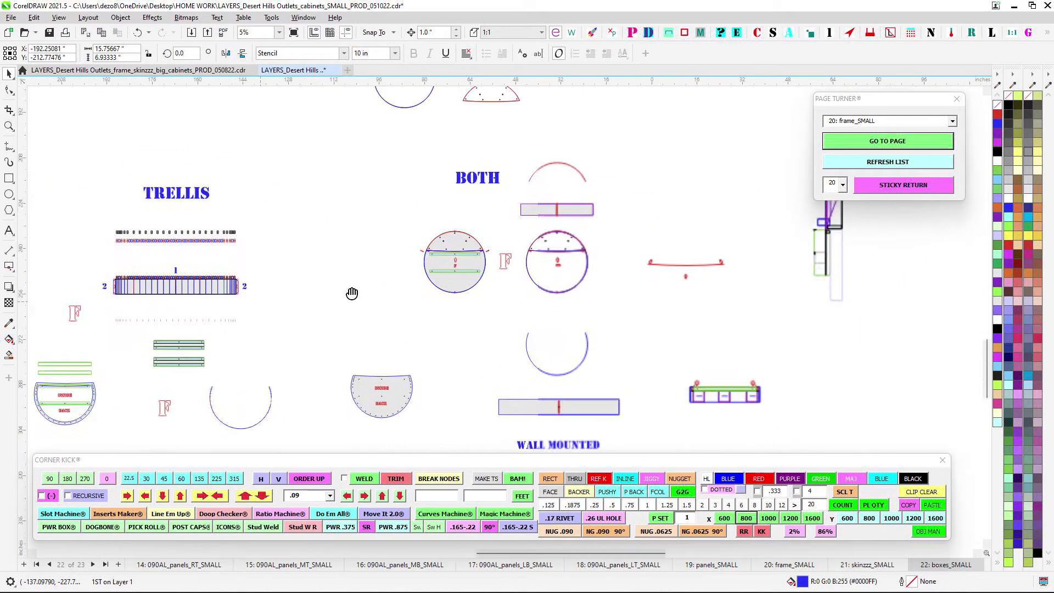
scroll(477, 230, up, 2)
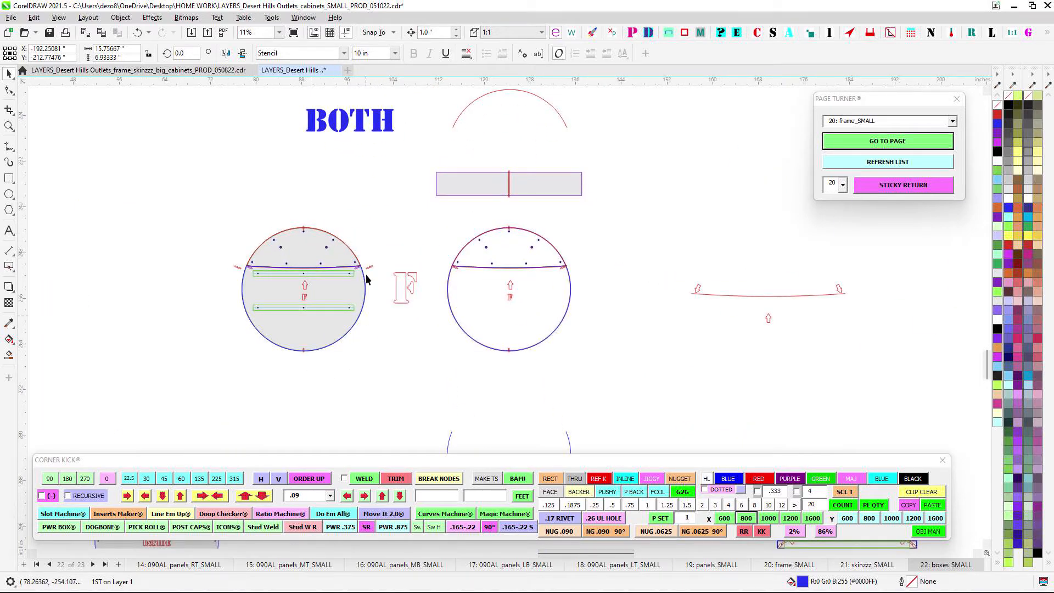
scroll(479, 340, down, 3)
drag(377, 320, 242, 297)
scroll(294, 281, up, 3)
scroll(317, 284, down, 3)
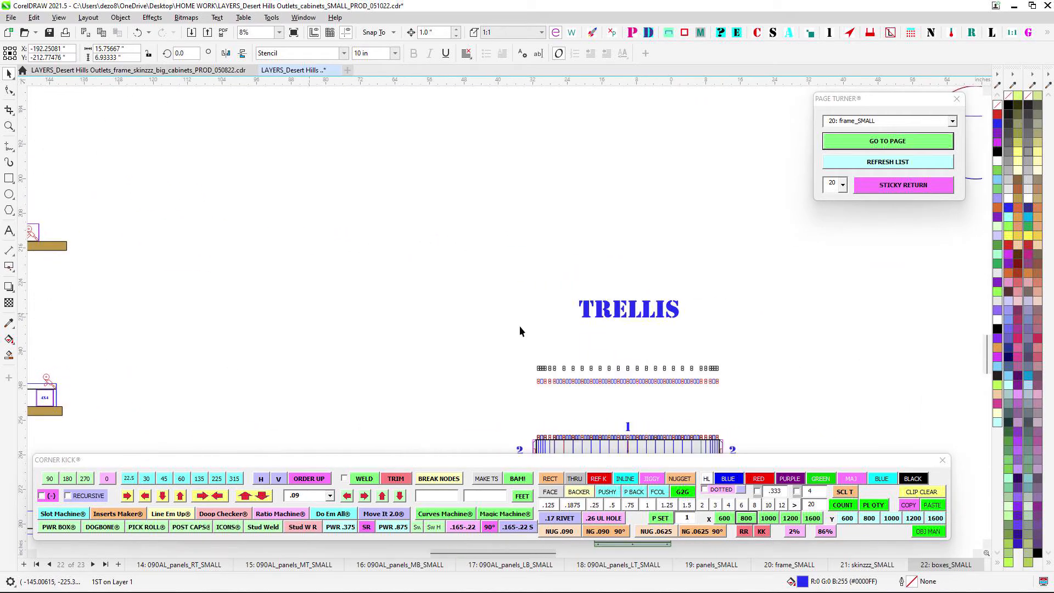
drag(739, 341, 137, 241)
scroll(602, 285, up, 6)
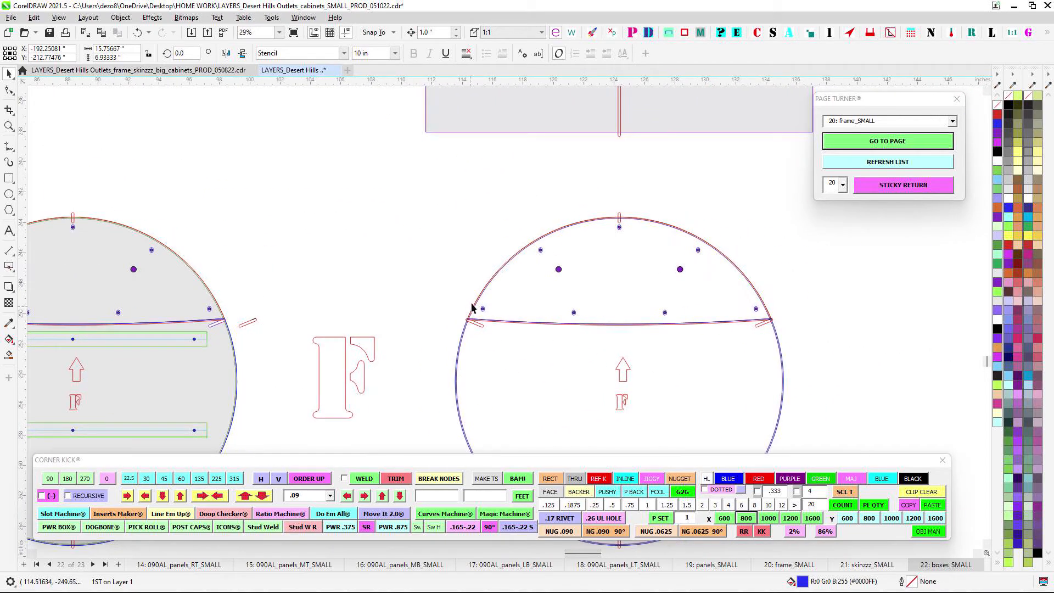
drag(609, 121, 547, 182)
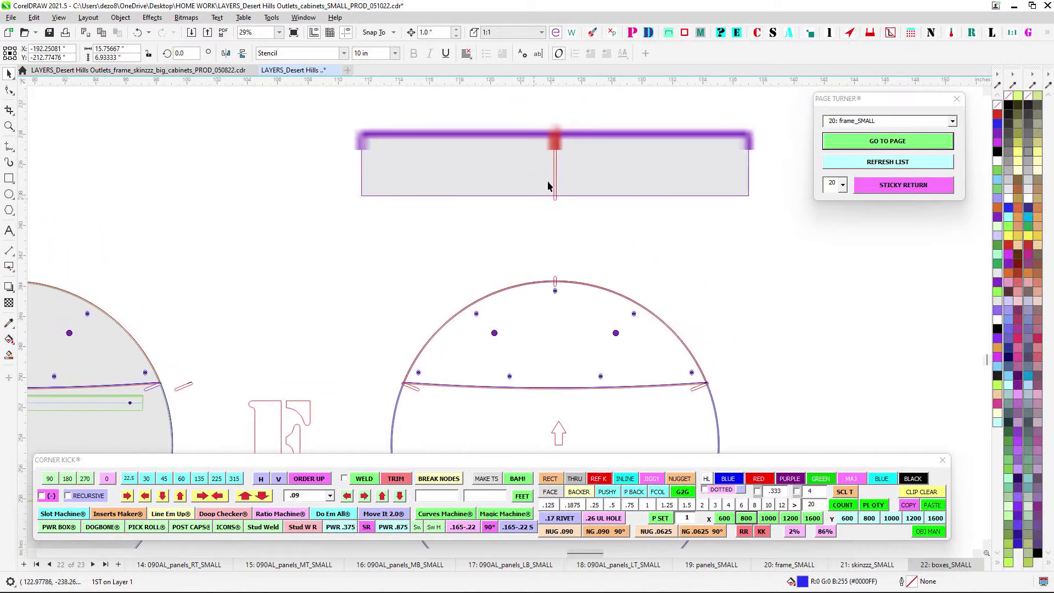
scroll(558, 284, down, 2)
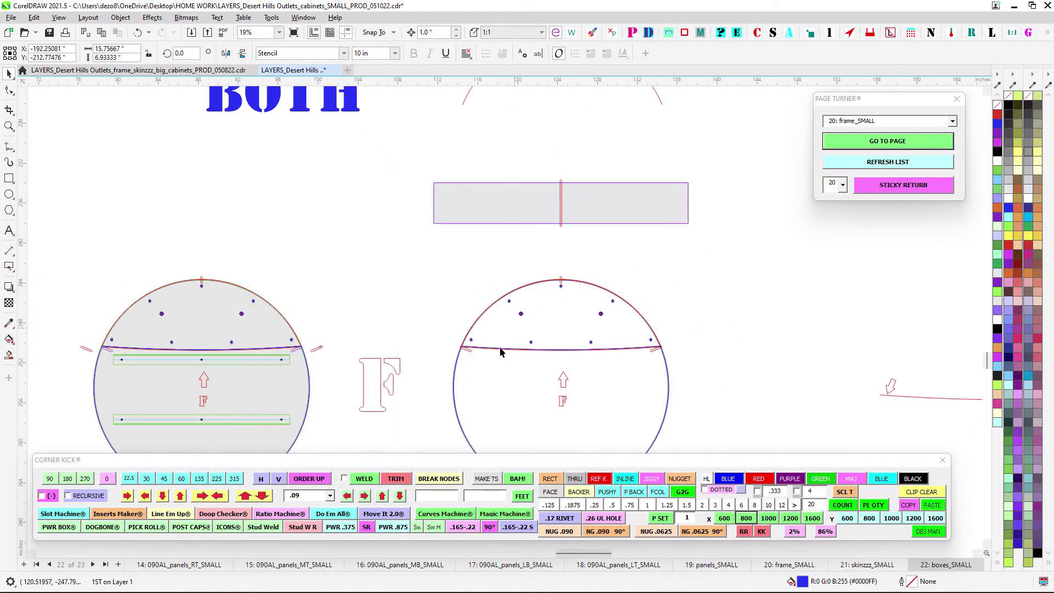
scroll(707, 366, down, 5)
Go back to the 1ST stage table diagram beside the TRELLIS column and inspect the welded corners up close
drag(295, 338, 822, 331)
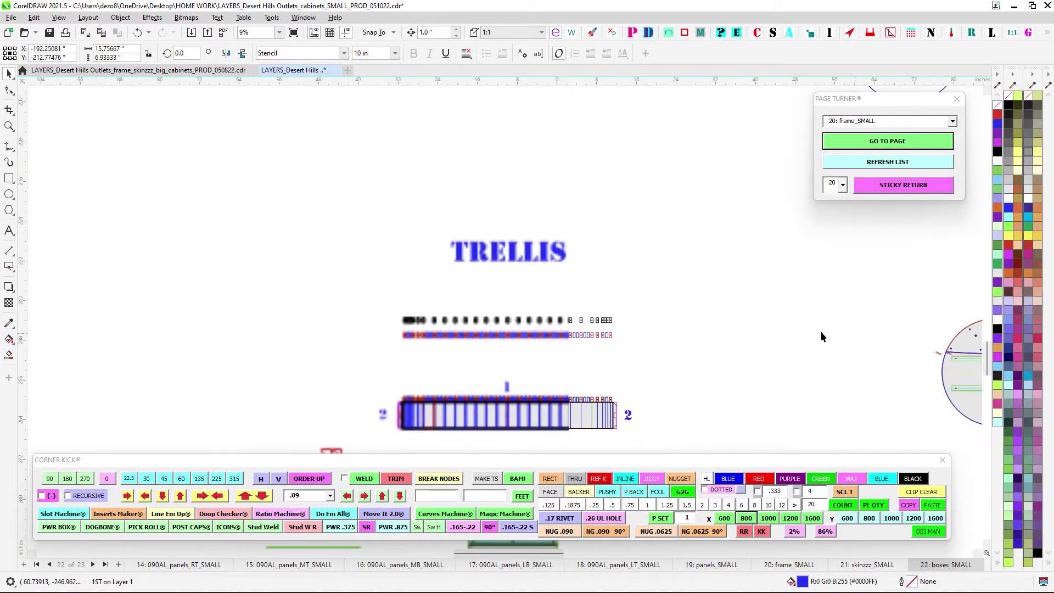
scroll(821, 331, up, 1)
drag(388, 302, 664, 301)
scroll(661, 302, down, 4)
drag(461, 329, 685, 319)
scroll(447, 212, up, 5)
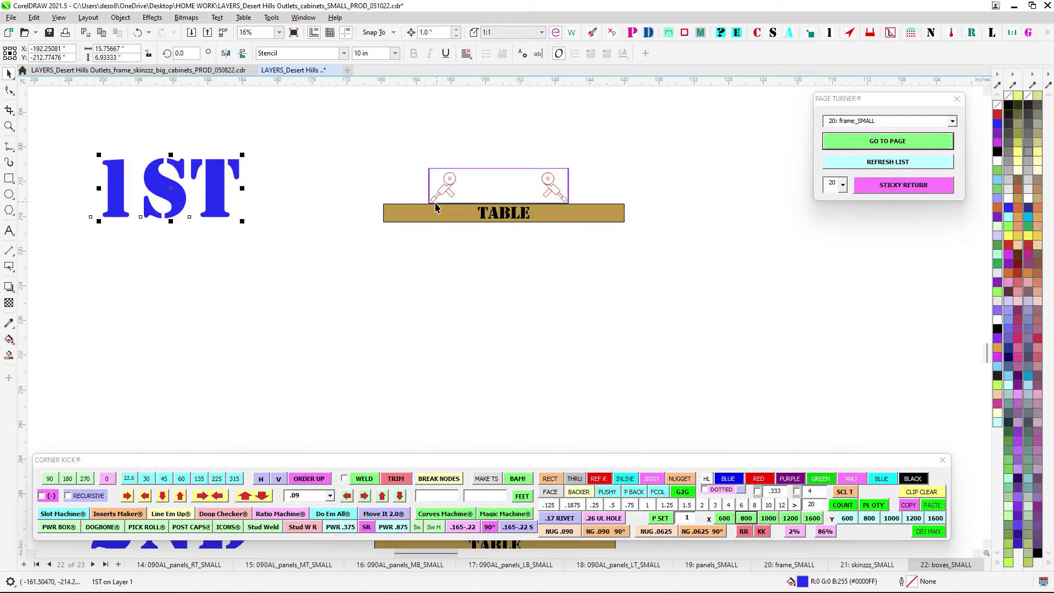
scroll(567, 209, up, 3)
scroll(567, 208, up, 6)
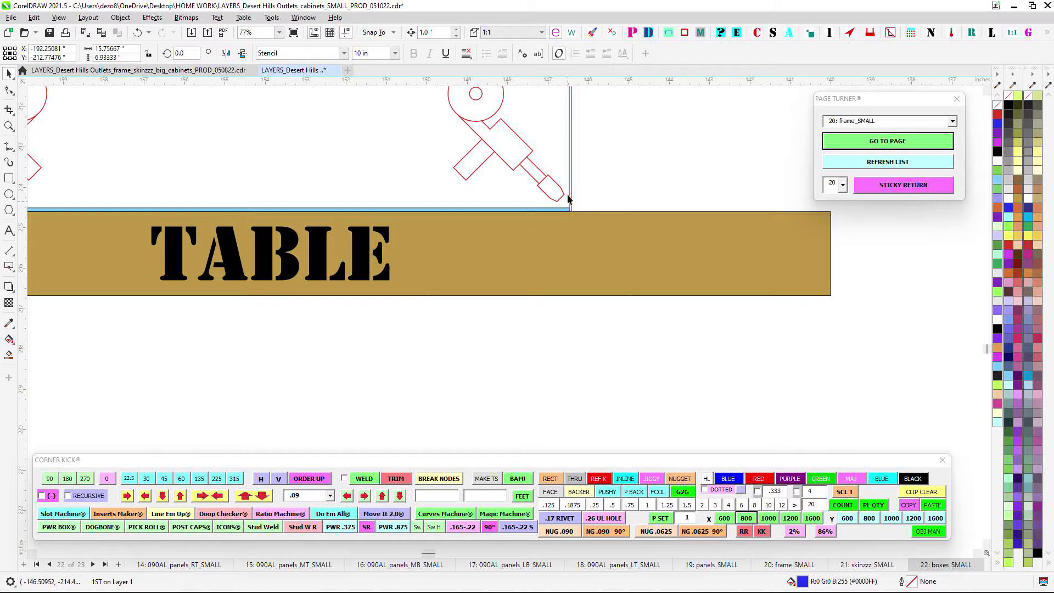
scroll(571, 217, down, 10)
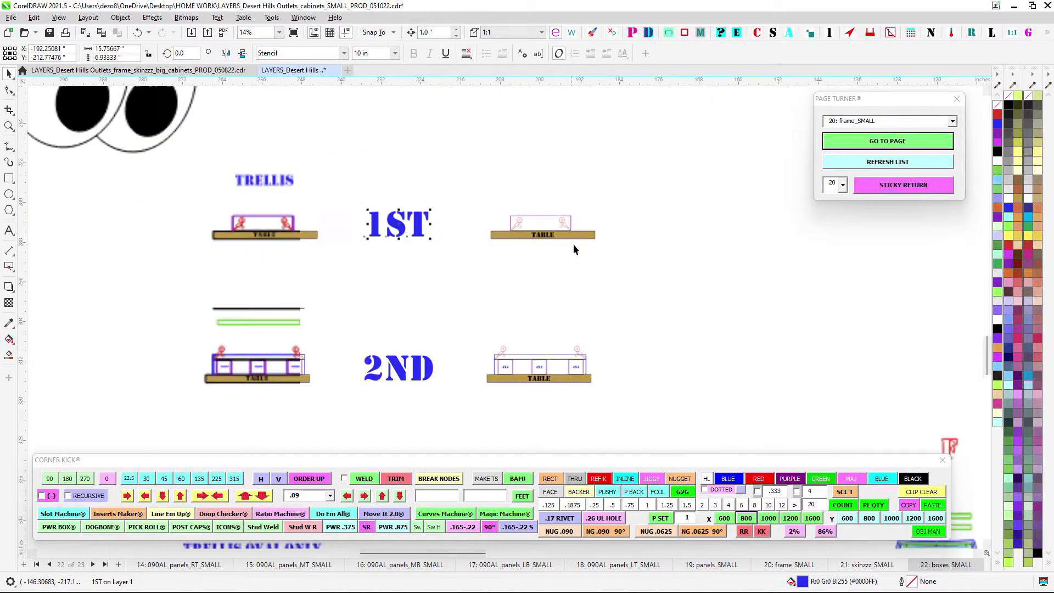
Examine the non-trellis box's 2ND stage diagram with 4X4 spacers and the 3RD stage diagram below it
scroll(579, 176, up, 3)
drag(638, 327, 287, 289)
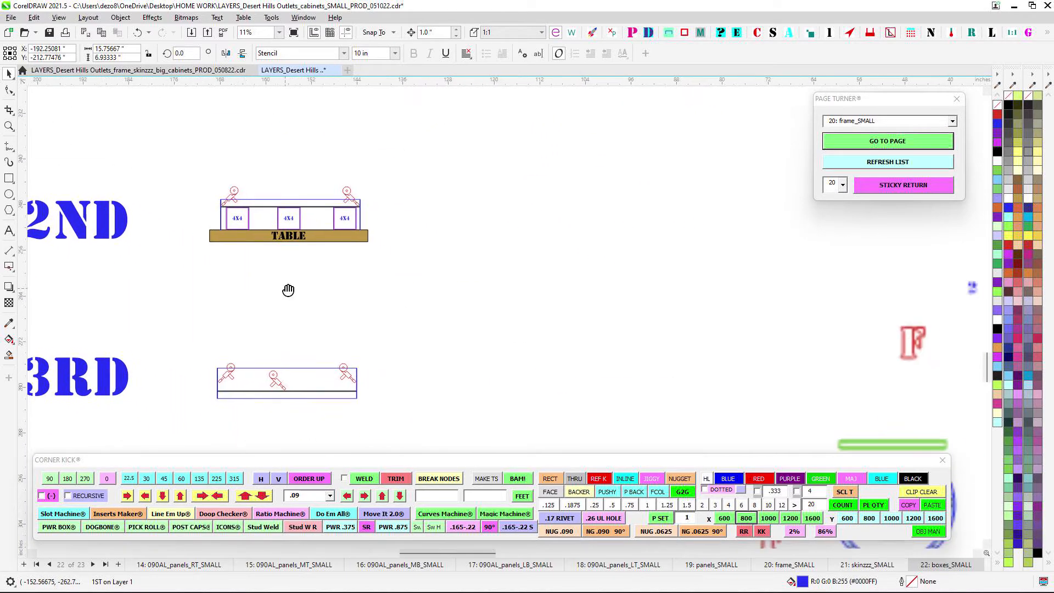
scroll(288, 235, up, 6)
scroll(470, 231, down, 5)
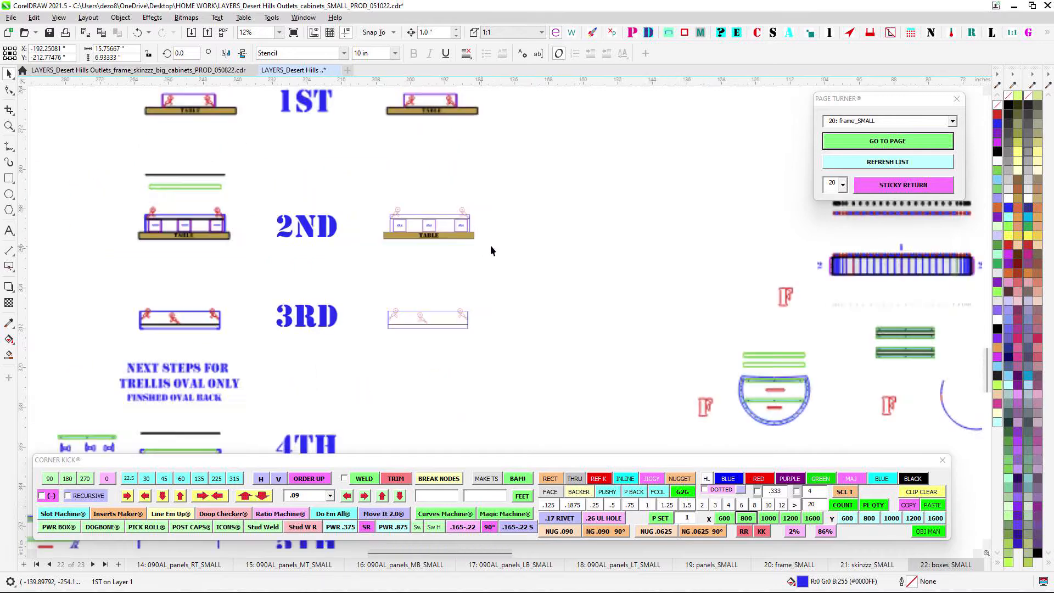
Inspect the long return strip and its center mark in the WALL MOUNTED group, alongside the neighboring INSIDE BACK part
drag(574, 287, 409, 305)
drag(565, 335, 443, 337)
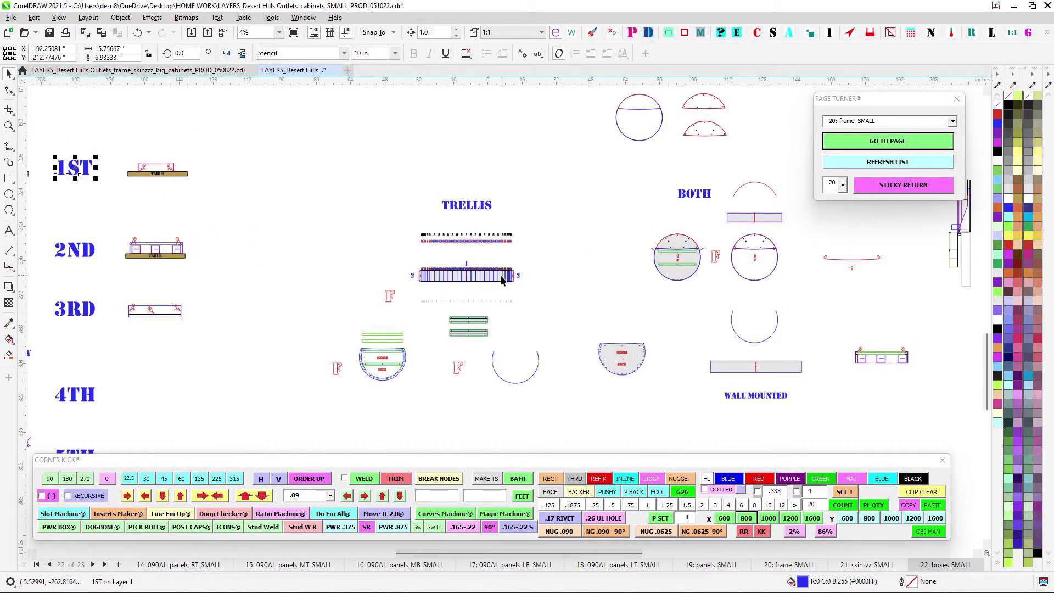
drag(711, 372, 489, 299)
scroll(488, 299, up, 1)
scroll(576, 286, up, 2)
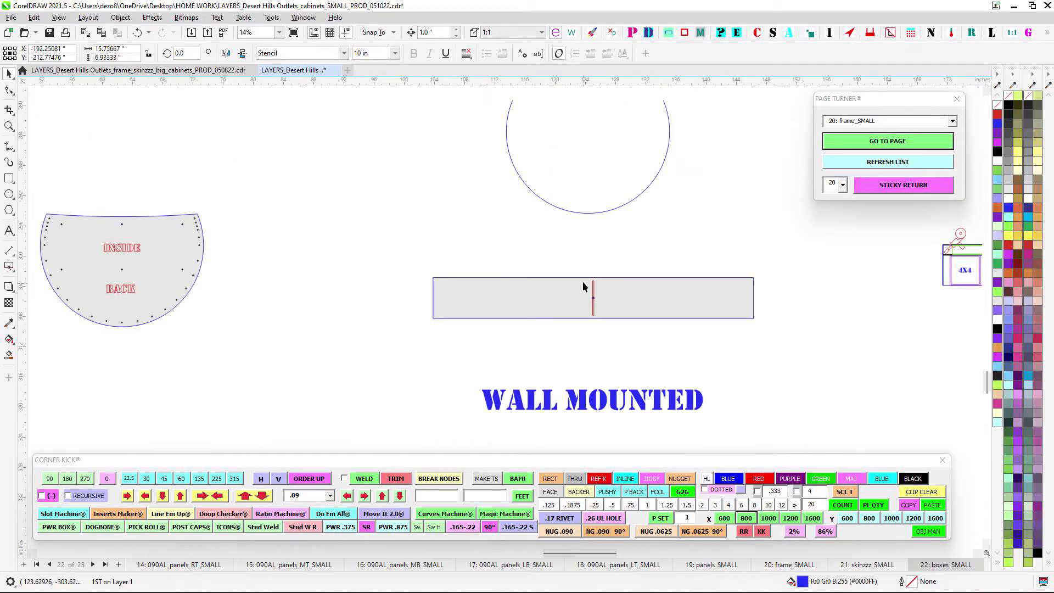
scroll(585, 258, down, 2)
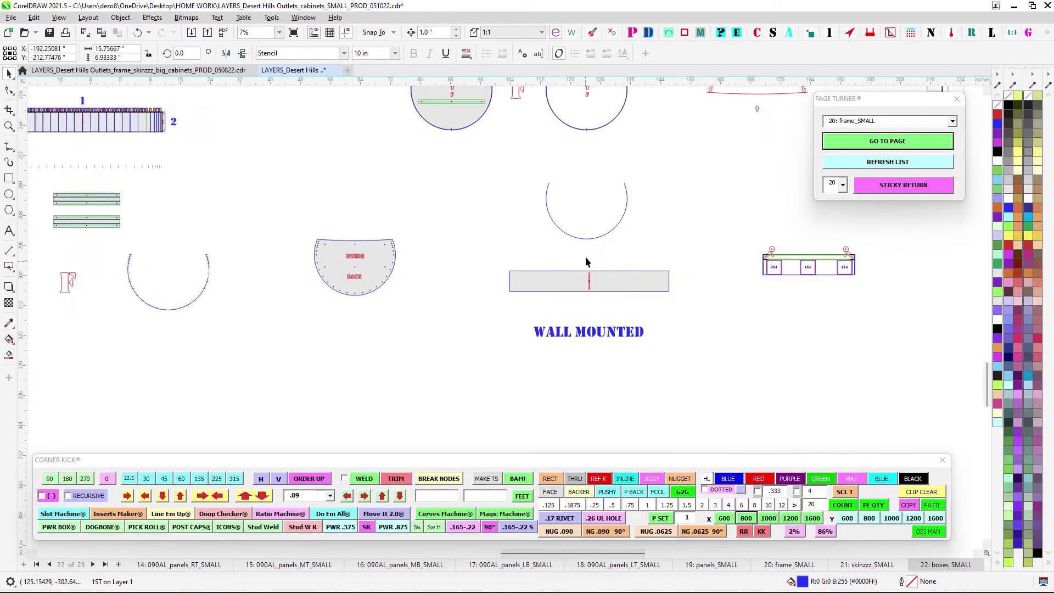
Go from the WALL MOUNTED parts to the non-trellis box's 2ND stage diagram and view its 4X4 spacers on the table
drag(582, 125, 565, 218)
scroll(556, 213, up, 2)
scroll(559, 231, down, 2)
scroll(555, 251, down, 2)
drag(368, 296, 779, 294)
drag(254, 212, 387, 222)
scroll(384, 217, up, 3)
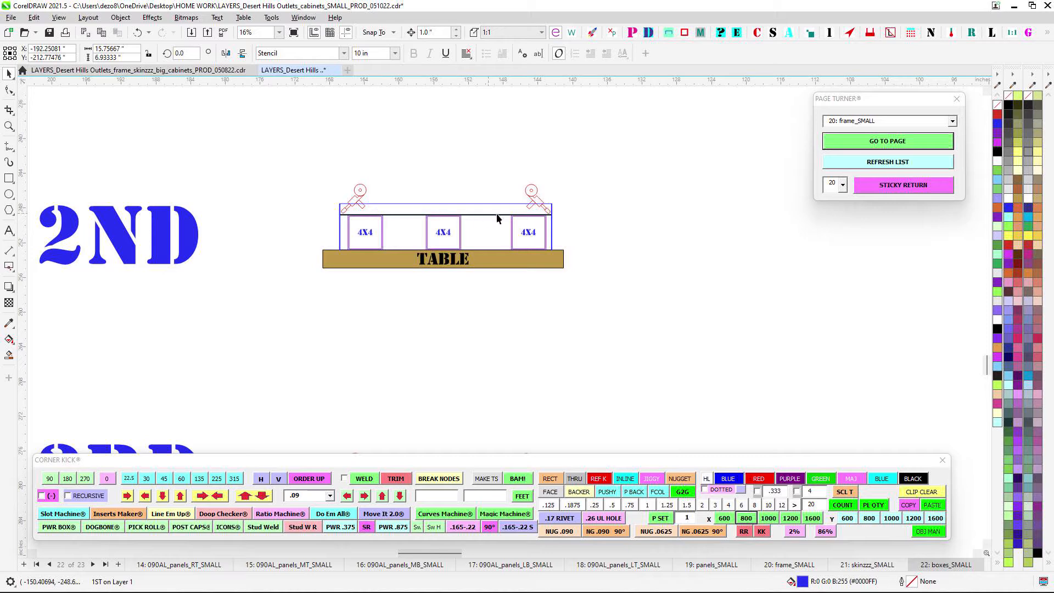
Inspect the TRELLIS column's 2ND stage table diagram, zooming in on the welding gun at the box corner above the 4X4 spacer
scroll(497, 218, down, 2)
drag(156, 219, 414, 237)
scroll(414, 238, up, 2)
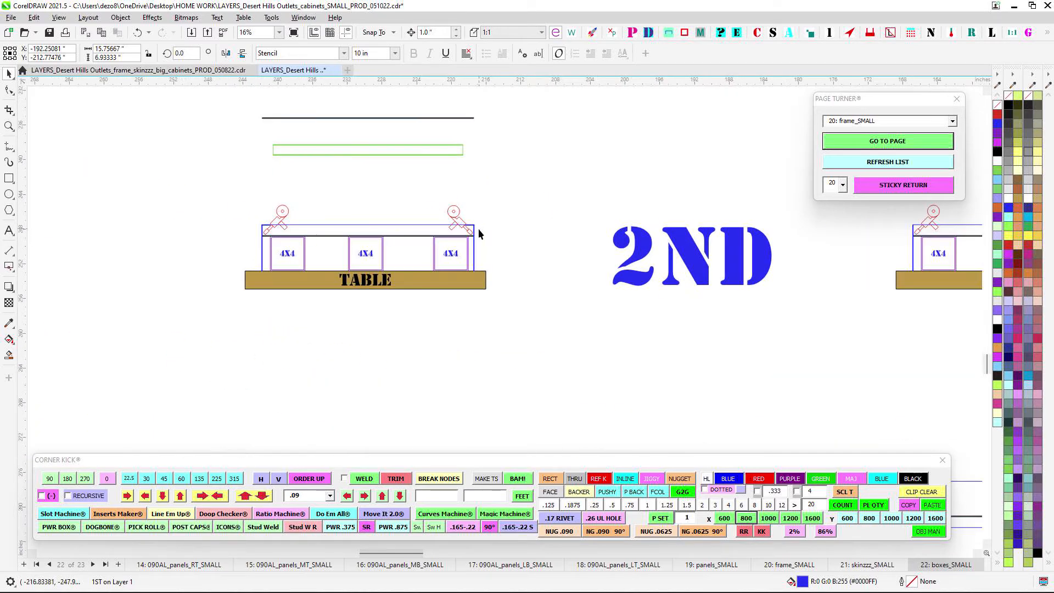
scroll(479, 229, down, 2)
scroll(489, 250, up, 5)
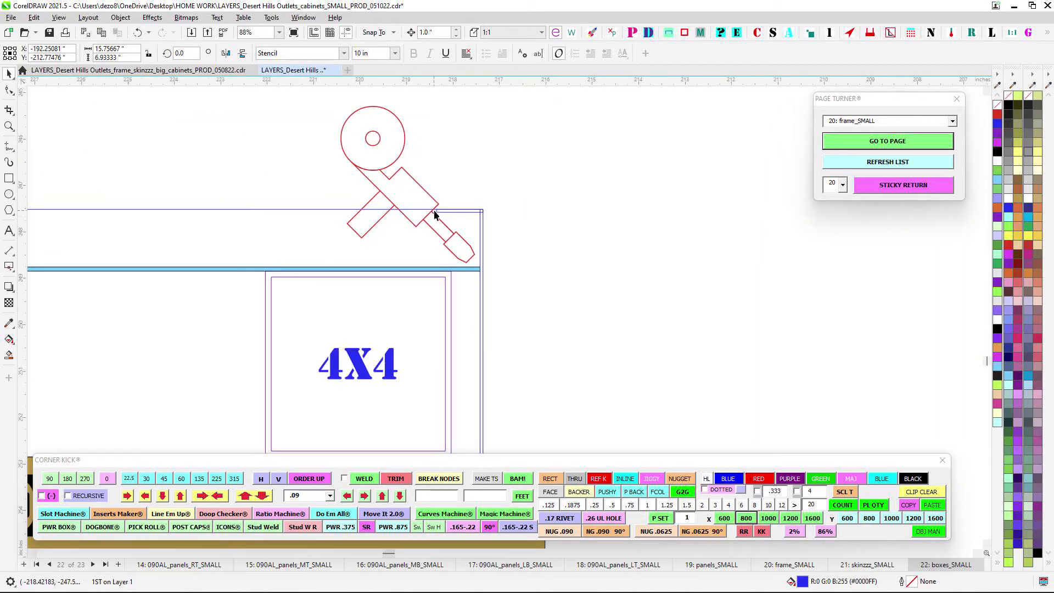
scroll(538, 242, down, 2)
scroll(514, 228, up, 2)
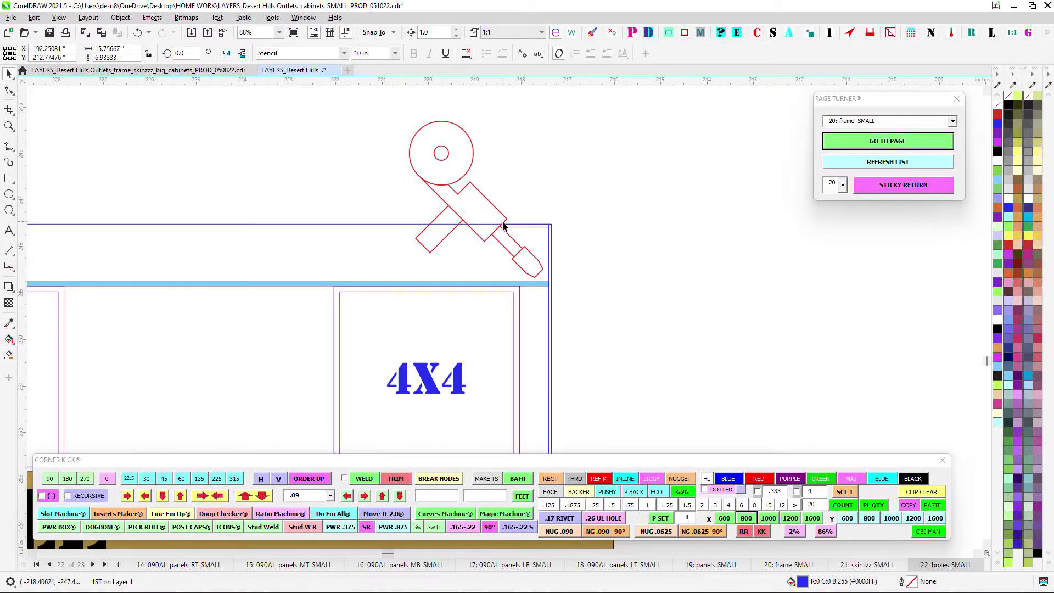
scroll(504, 225, down, 2)
scroll(546, 258, down, 4)
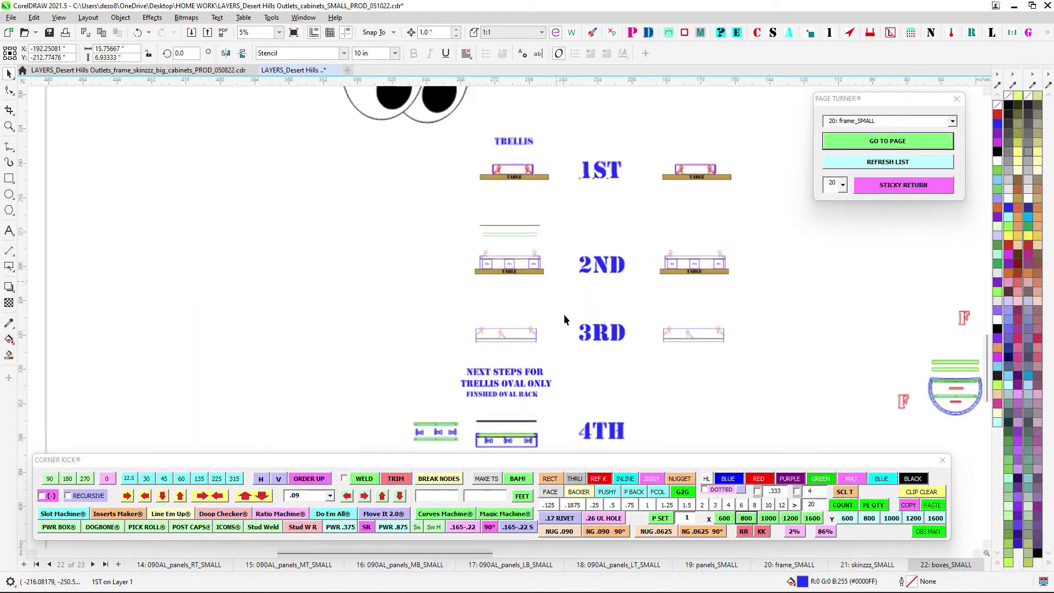
Select the trellis box's 3RD stage diagram, compare it with the non-trellis version, and inspect the lower corner return up close
drag(565, 316, 497, 262)
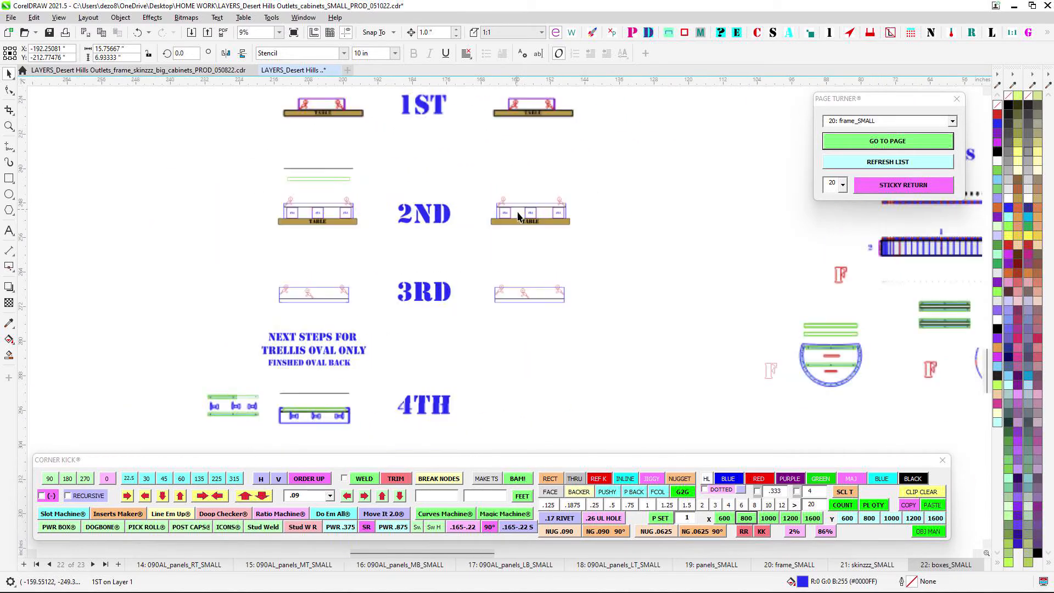
scroll(293, 296, up, 1)
drag(433, 339, 434, 339)
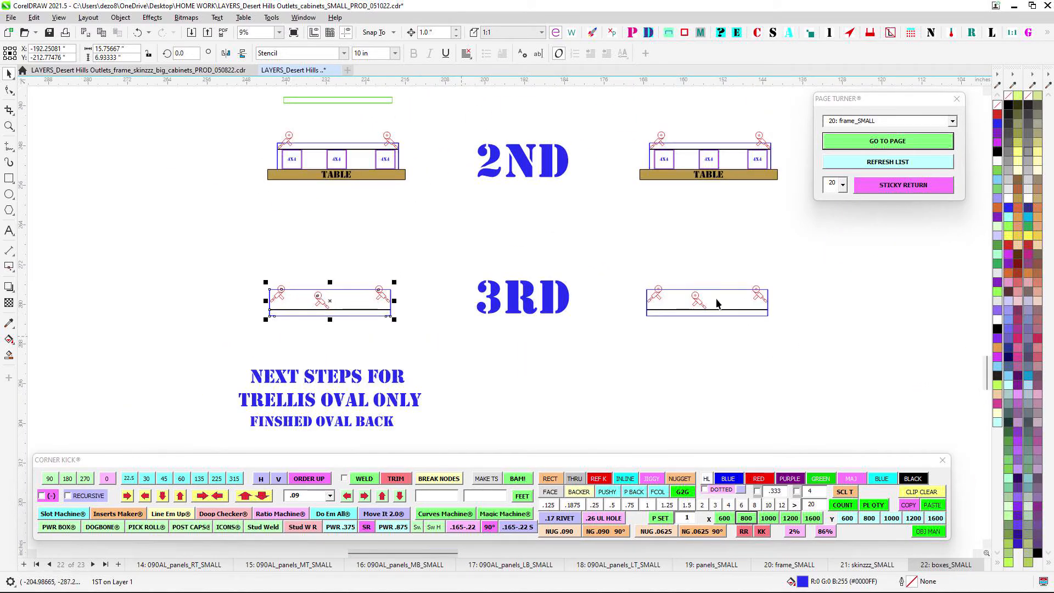
scroll(685, 342, up, 1)
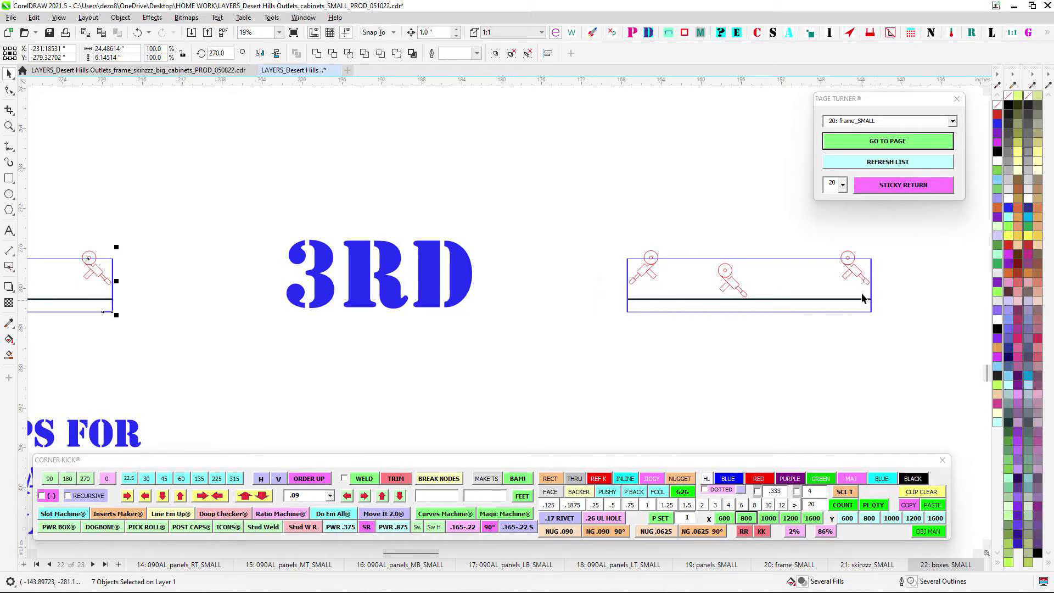
key(shift+F2)
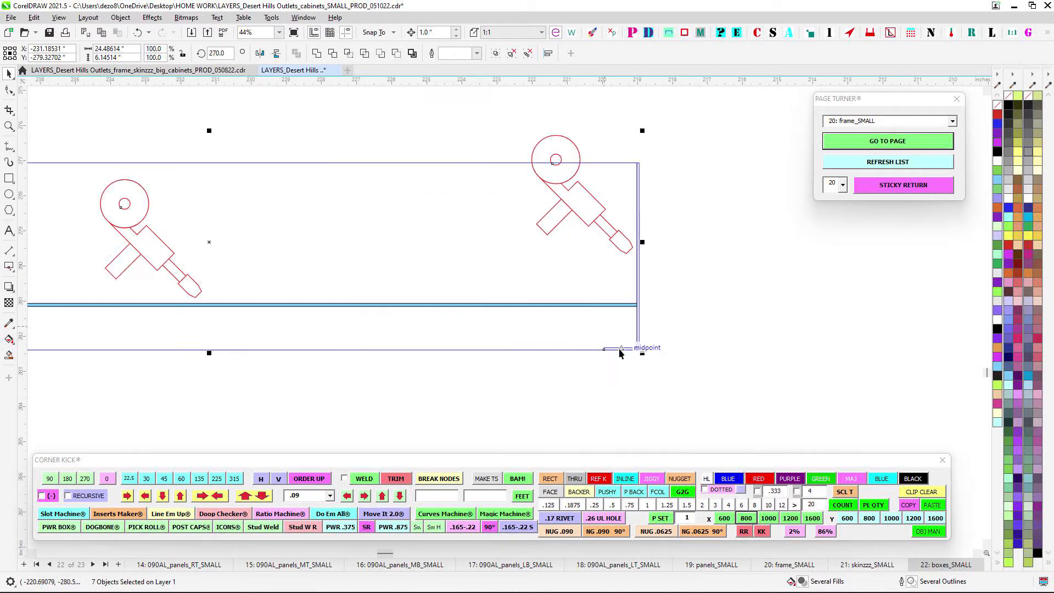
Examine the 4TH stage diagrams for the trellis oval, including the green rails, tool symbols and box side view
scroll(730, 297, down, 4)
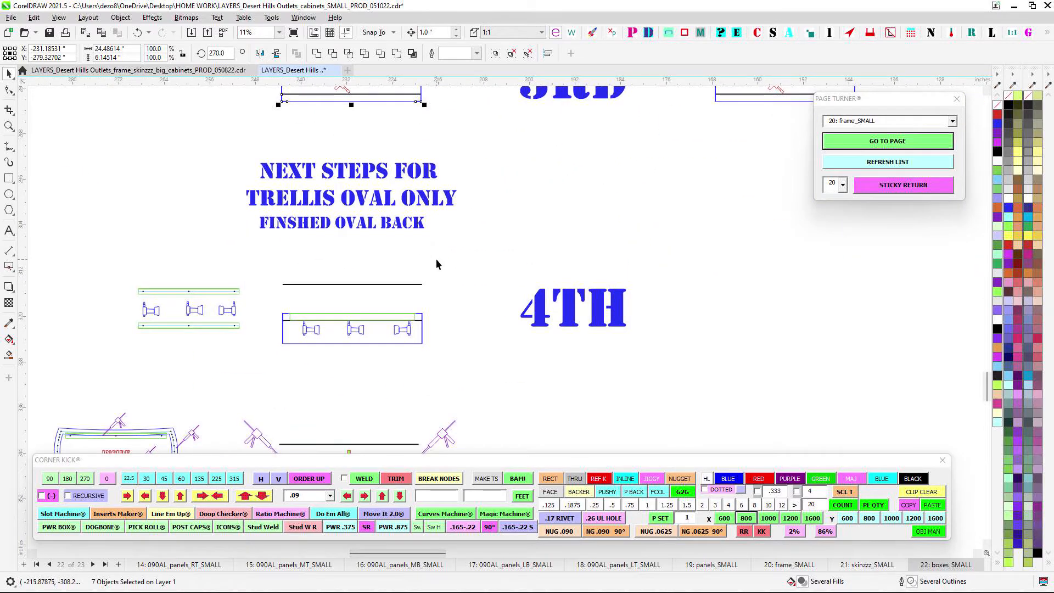
drag(557, 288, 652, 207)
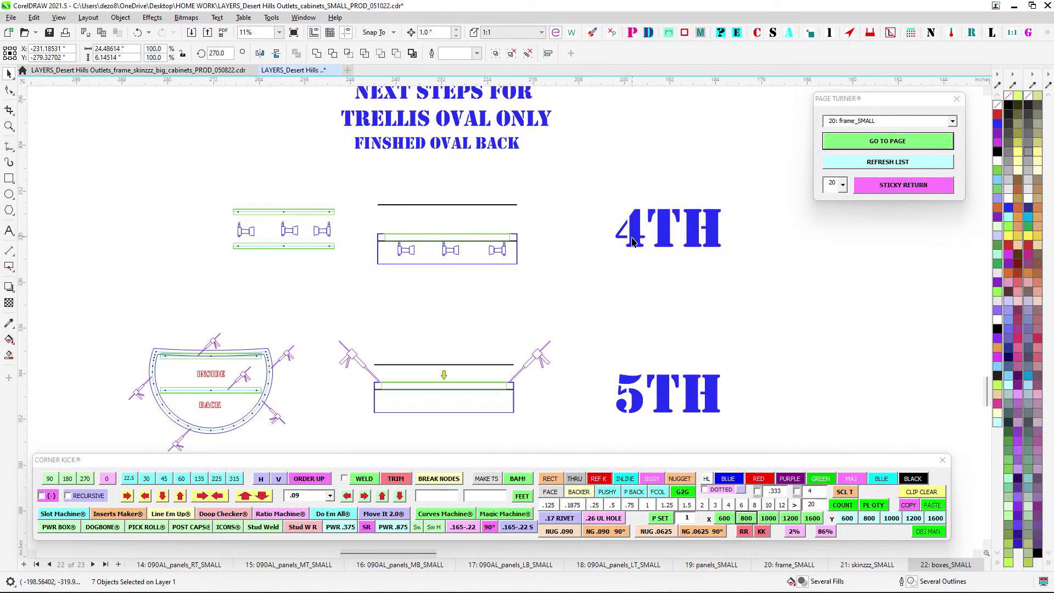
scroll(632, 242, down, 2)
scroll(452, 217, up, 5)
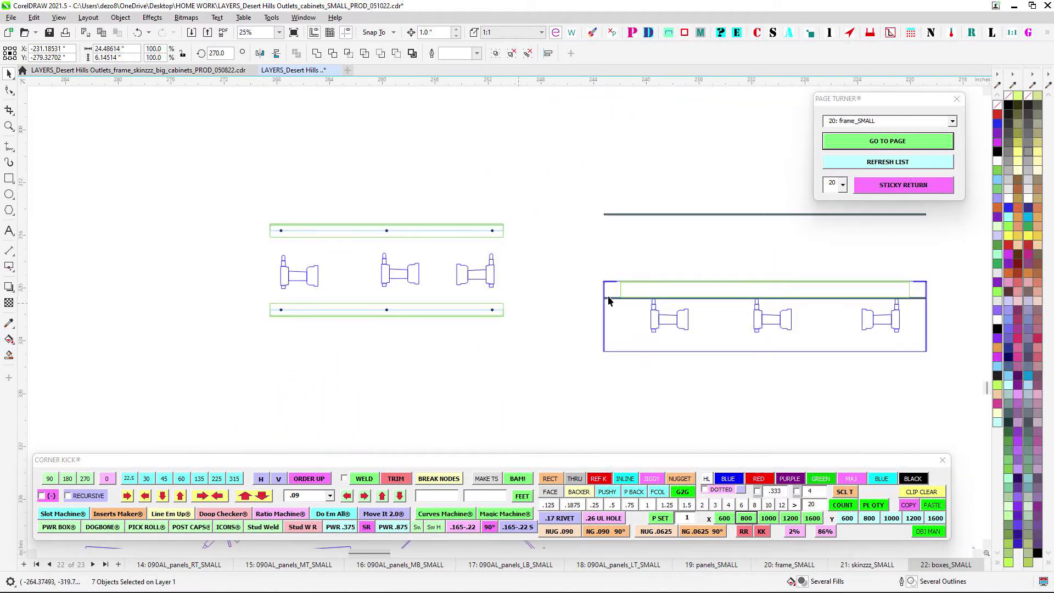
scroll(609, 299, down, 2)
scroll(558, 269, up, 4)
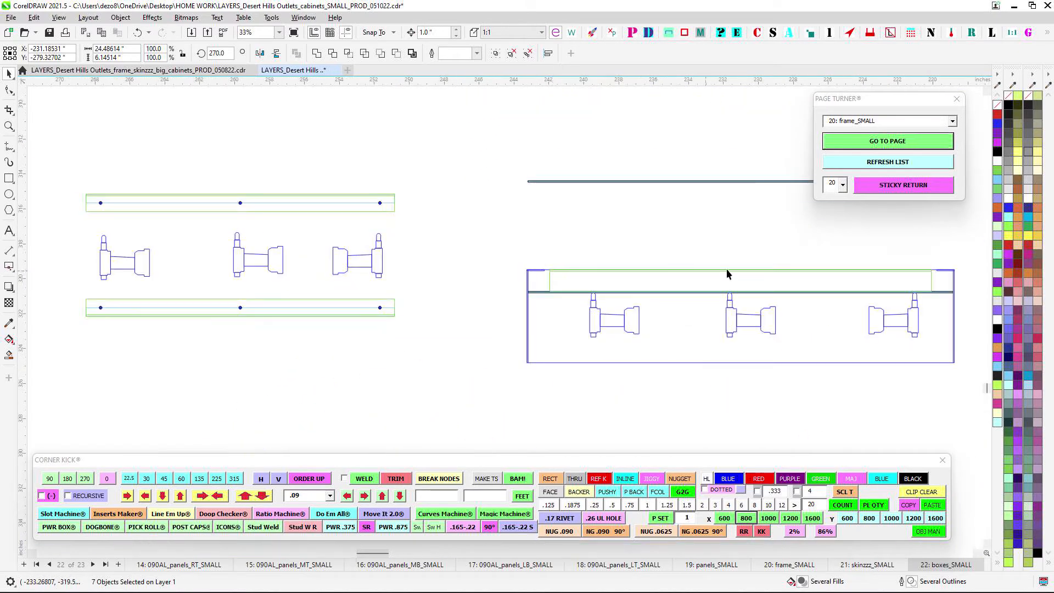
Examine the notched return strip marked 1 and 2 in the TRELLIS group, along with the rail parts below it
scroll(726, 269, down, 6)
drag(620, 356, 430, 352)
scroll(461, 237, up, 4)
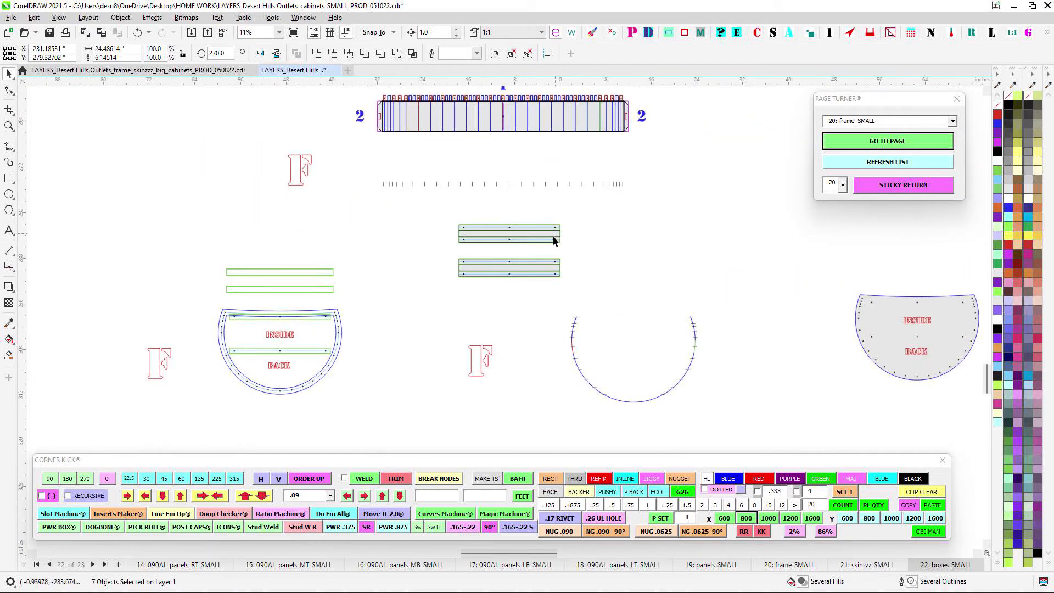
scroll(426, 235, up, 3)
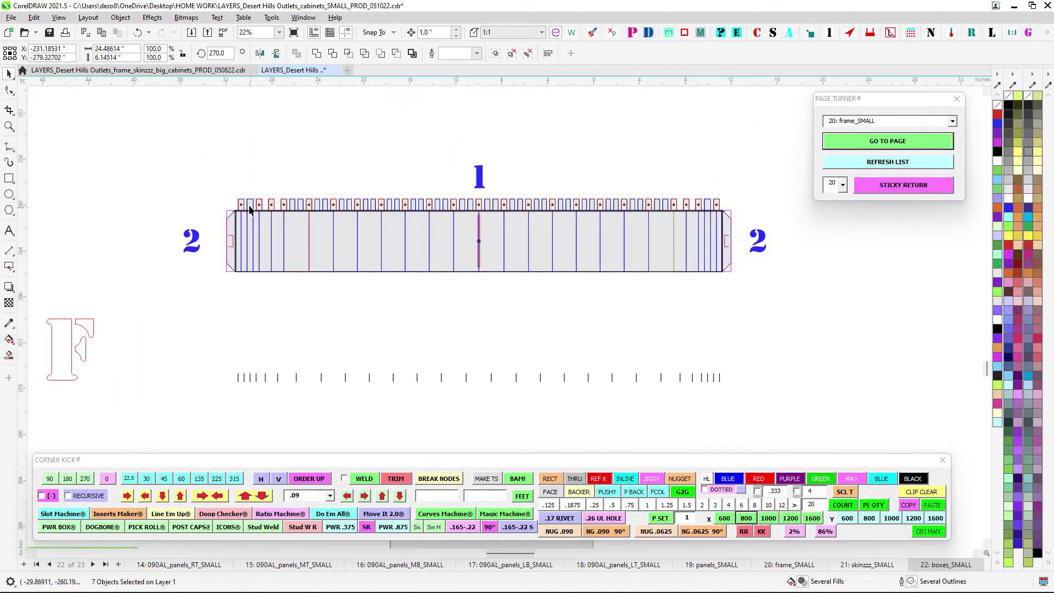
scroll(731, 240, down, 4)
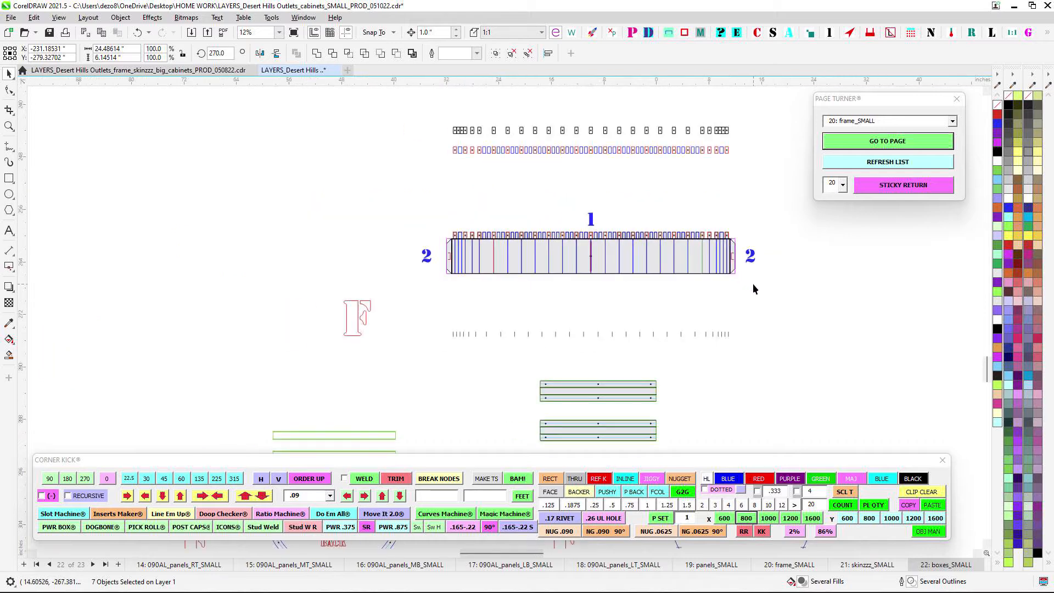
scroll(597, 370, up, 2)
scroll(611, 352, down, 3)
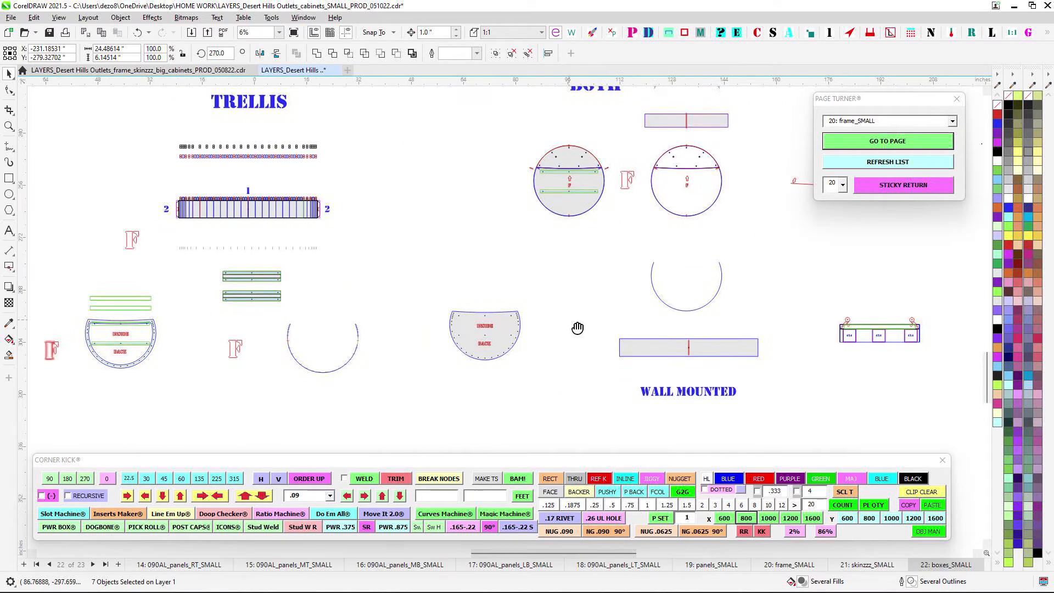
Return to the 4TH stage side view and inspect the gap between the green rail and the box's corner return
scroll(321, 401, up, 4)
scroll(566, 395, down, 1)
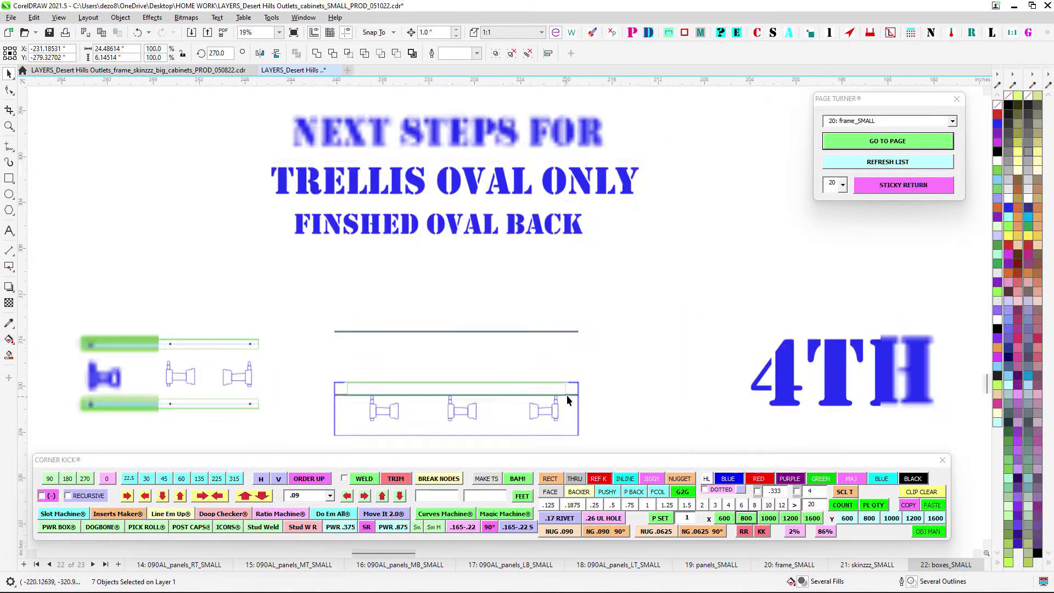
scroll(334, 365, up, 2)
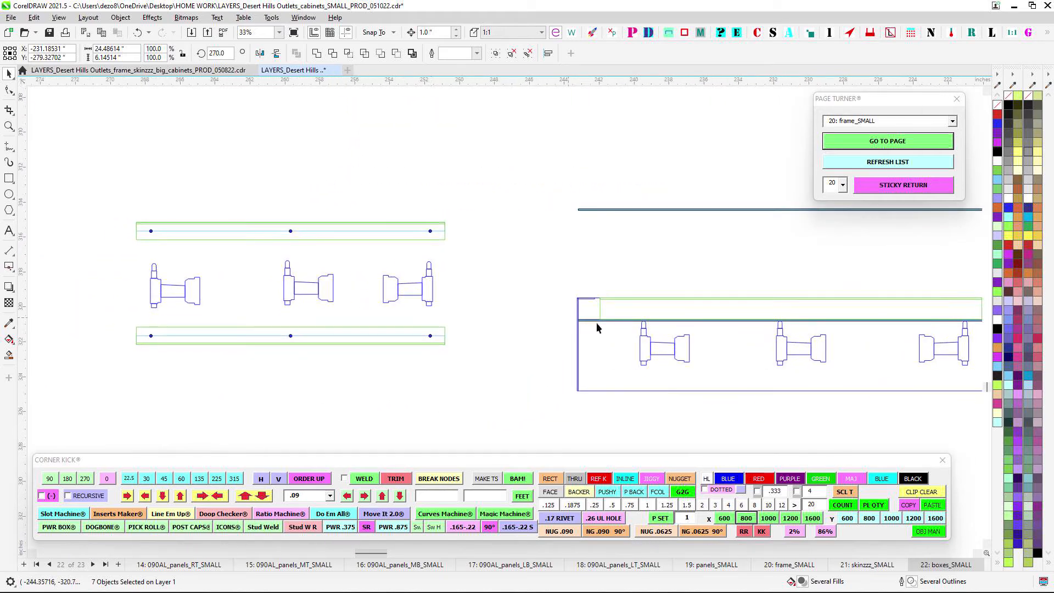
drag(597, 323, 446, 314)
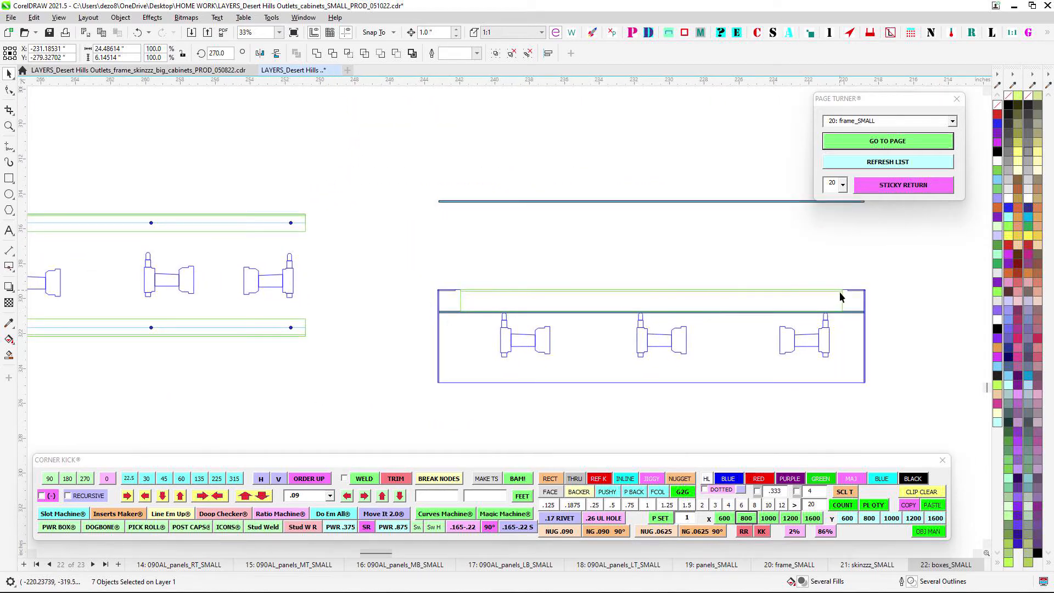
scroll(458, 297, up, 4)
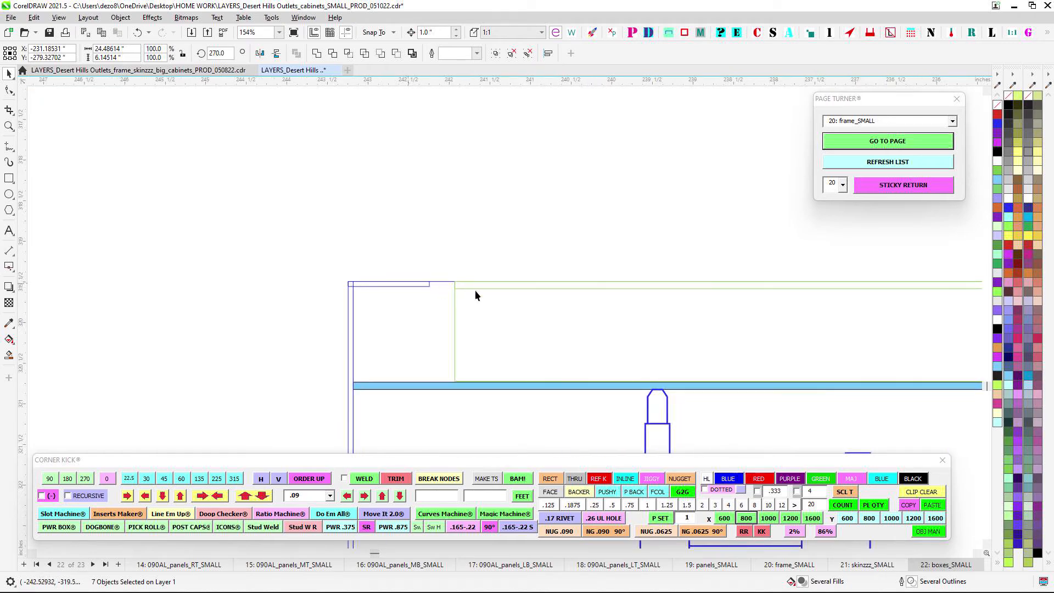
Examine the 5TH stage INSIDE BACK diagram, including its perimeter holes, two green rails and surrounding tool symbols
scroll(476, 295, down, 8)
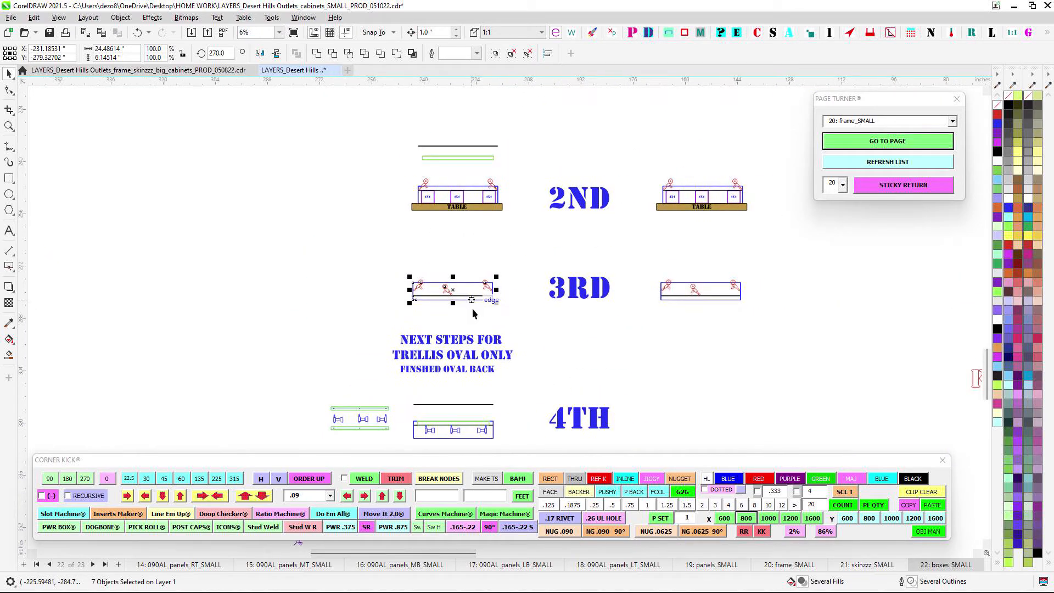
scroll(472, 308, down, 2)
scroll(459, 223, up, 5)
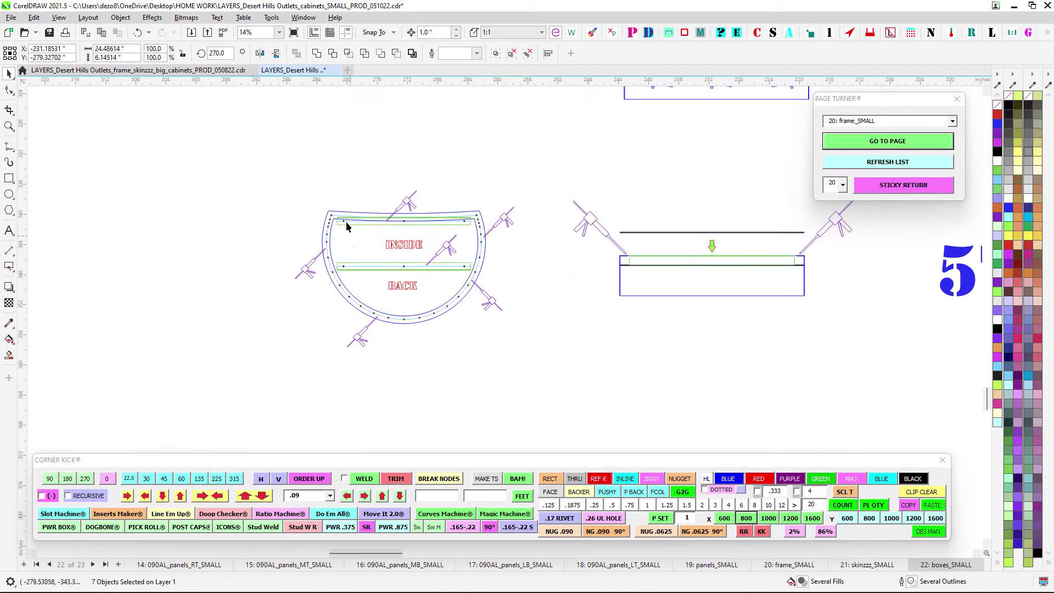
scroll(347, 226, up, 2)
scroll(525, 292, up, 2)
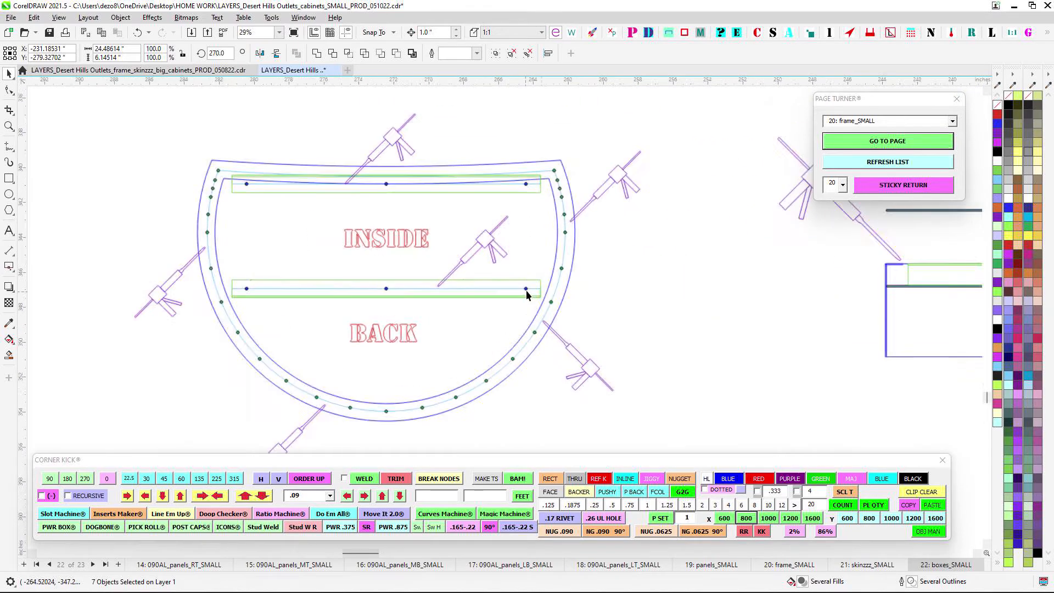
scroll(378, 230, down, 2)
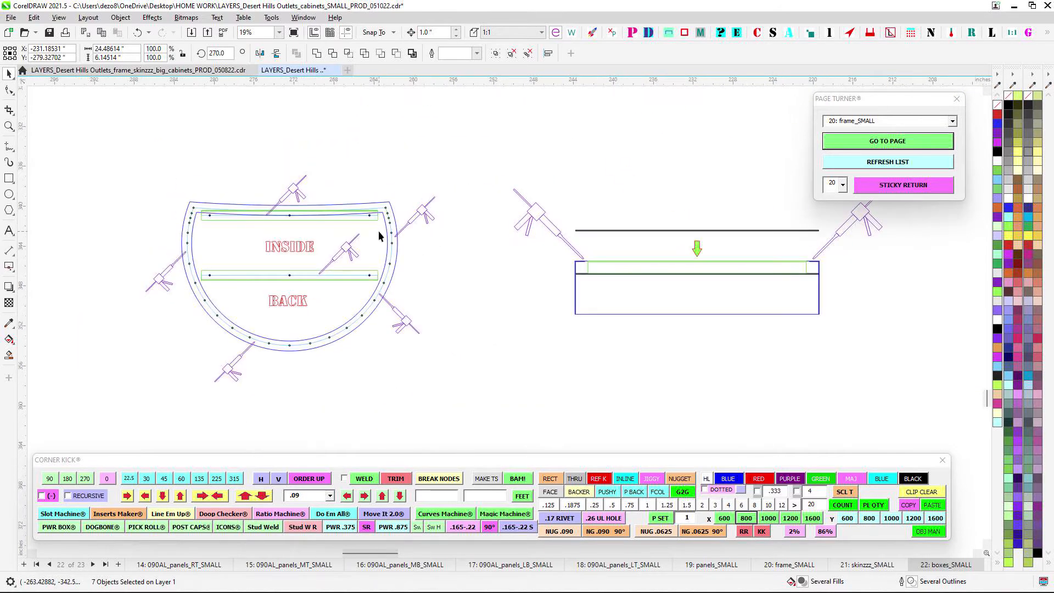
scroll(348, 264, down, 6)
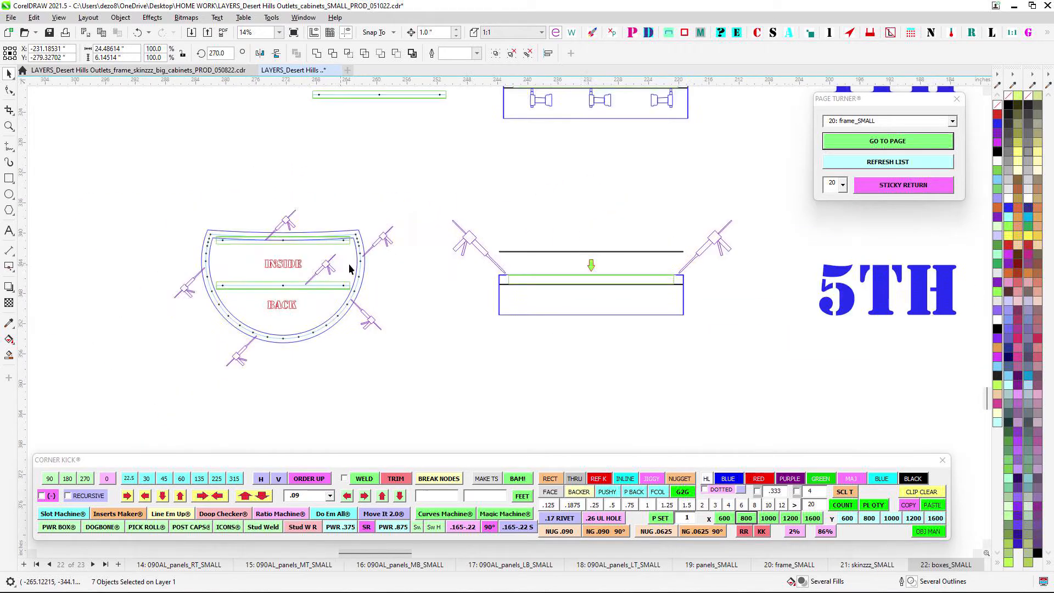
Go to the solid INSIDE BACK plate among the trellis parts and inspect its perimeter and interior hole pattern
drag(571, 291, 348, 324)
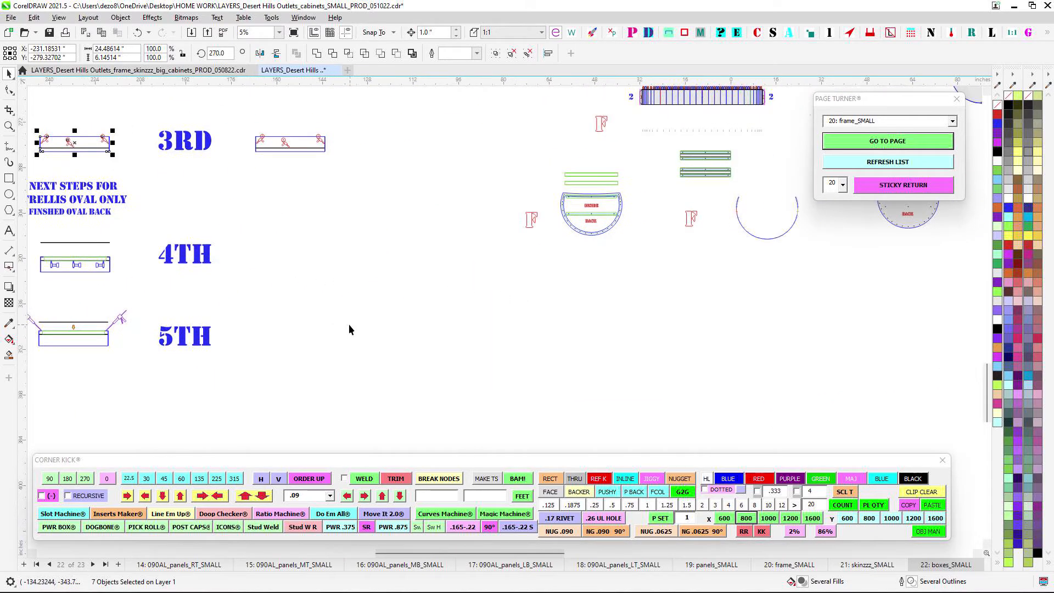
scroll(348, 324, down, 1)
drag(812, 220, 617, 241)
scroll(617, 242, up, 5)
scroll(711, 227, up, 2)
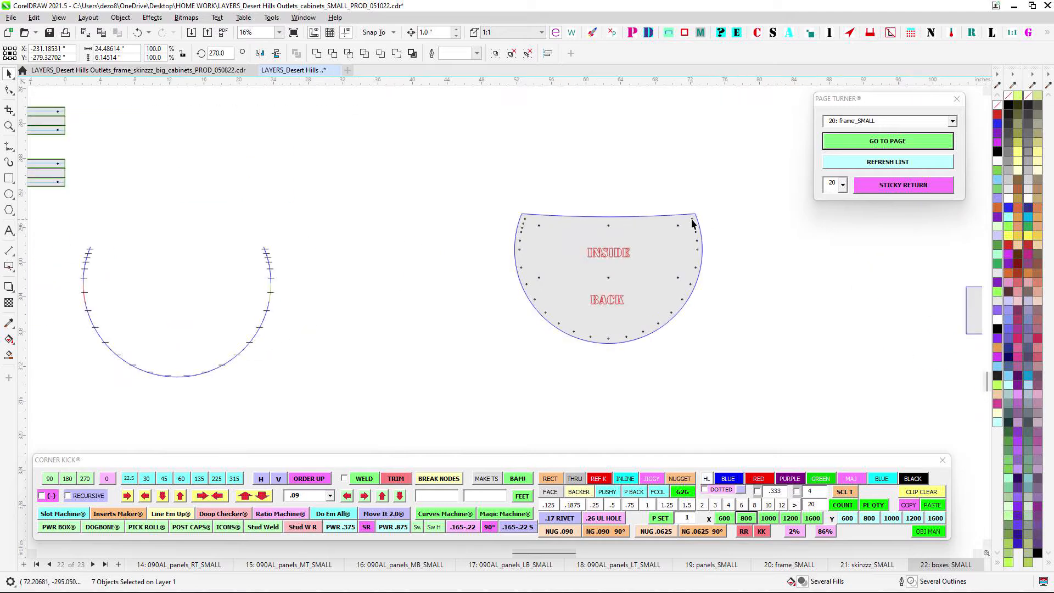
scroll(694, 228, up, 1)
scroll(672, 238, down, 2)
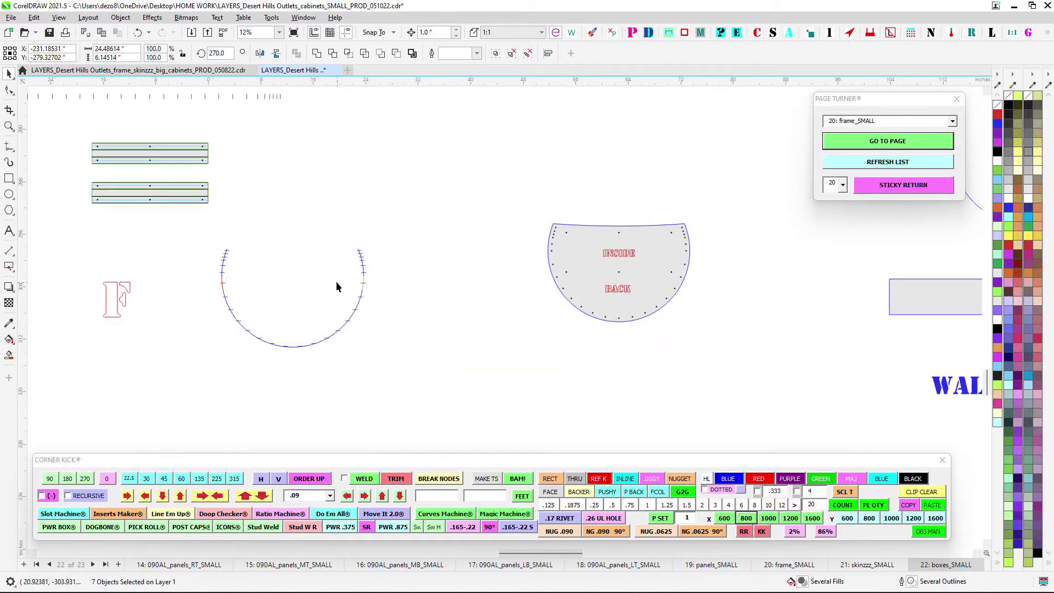
Compare the INSIDE BACK ring assembly and its green rails with the matching hole positions on the solid INSIDE BACK plate
drag(82, 281, 450, 288)
drag(272, 280, 402, 262)
scroll(403, 261, up, 2)
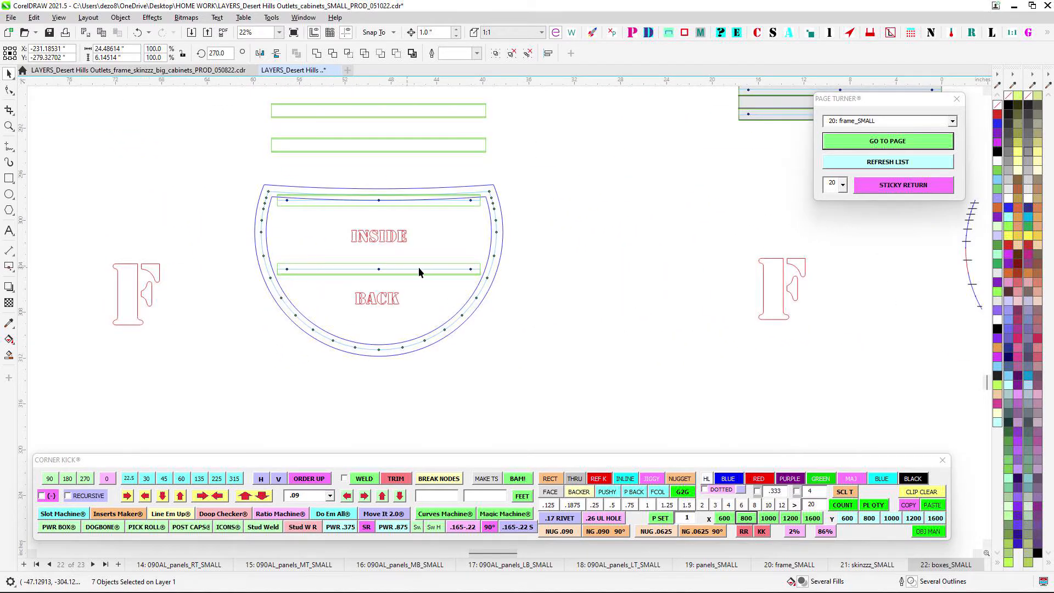
scroll(489, 274, down, 2)
drag(659, 279, 308, 292)
scroll(619, 280, up, 1)
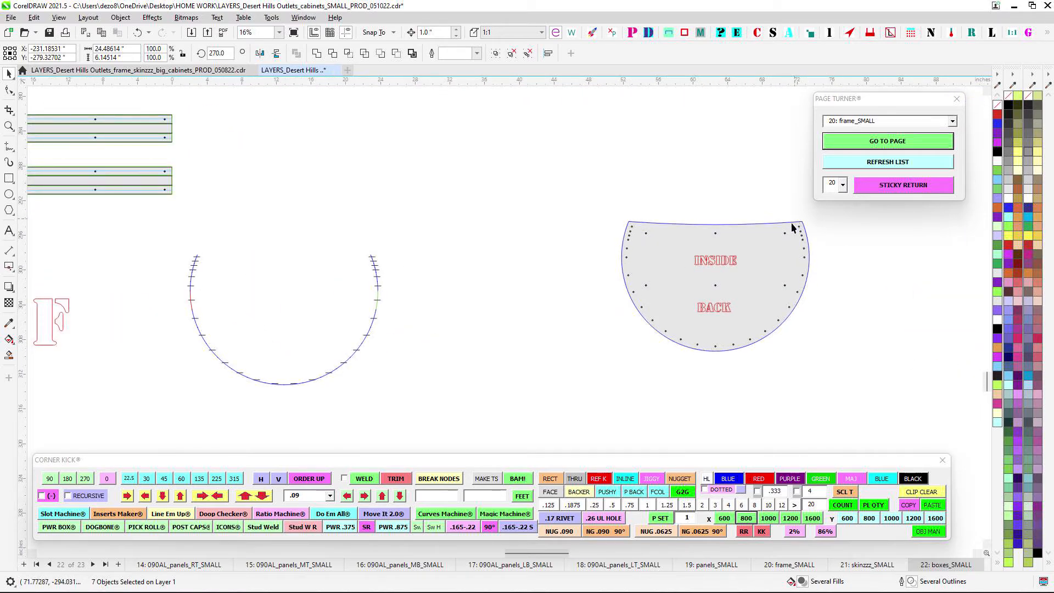
scroll(769, 258, down, 2)
scroll(549, 275, up, 1)
drag(288, 338, 562, 343)
scroll(562, 261, down, 1)
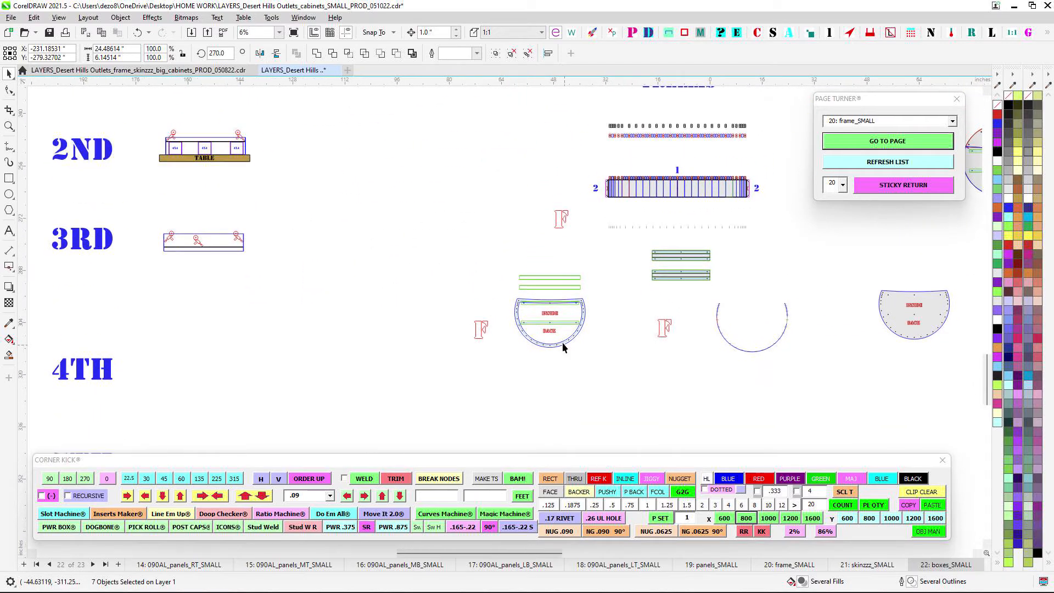
Return to the 5TH stage side view and inspect the back panel, down arrow and tool symbols at both box corners
drag(204, 234, 570, 231)
drag(421, 315, 538, 206)
scroll(455, 352, up, 1)
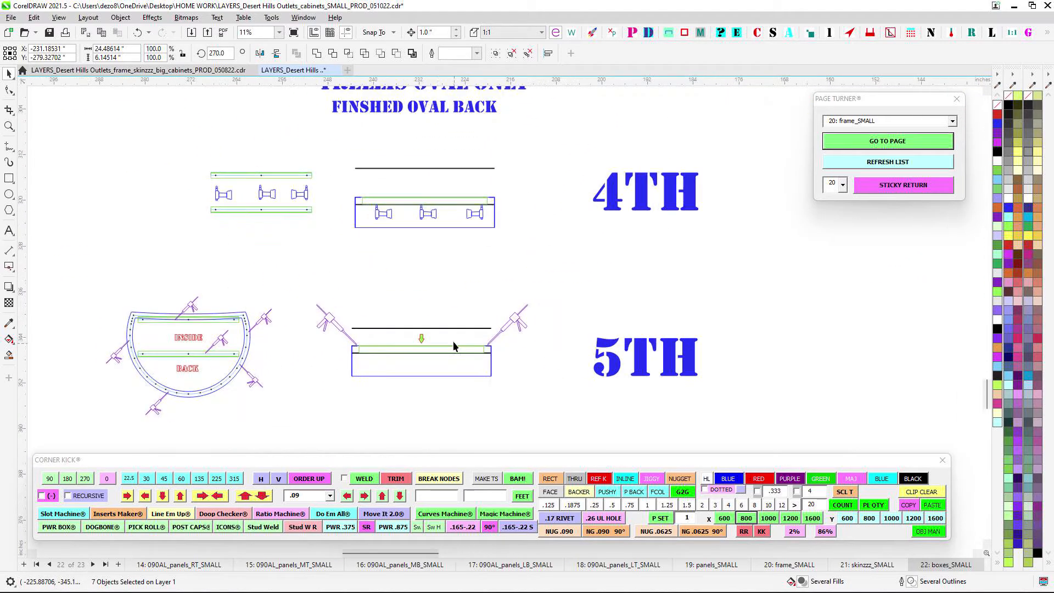
scroll(358, 346, up, 1)
scroll(355, 350, up, 2)
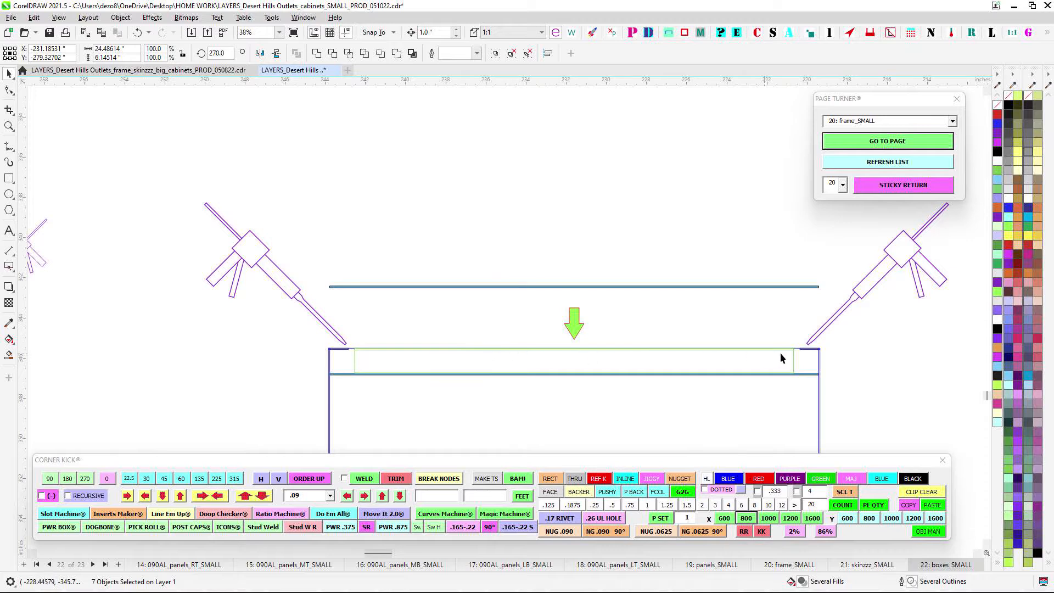
scroll(494, 332, down, 1)
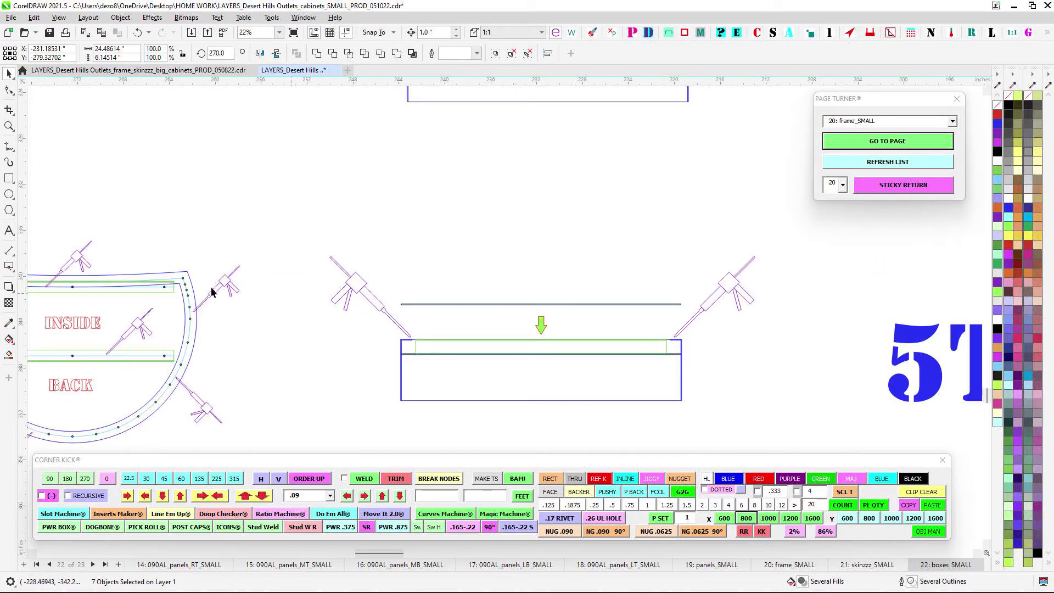
Survey the whole boxes page, from the curved box parts to the 1ST to 5TH assembly stages and the TRELLIS and BOTH part groups
drag(137, 292, 404, 270)
scroll(399, 280, down, 1)
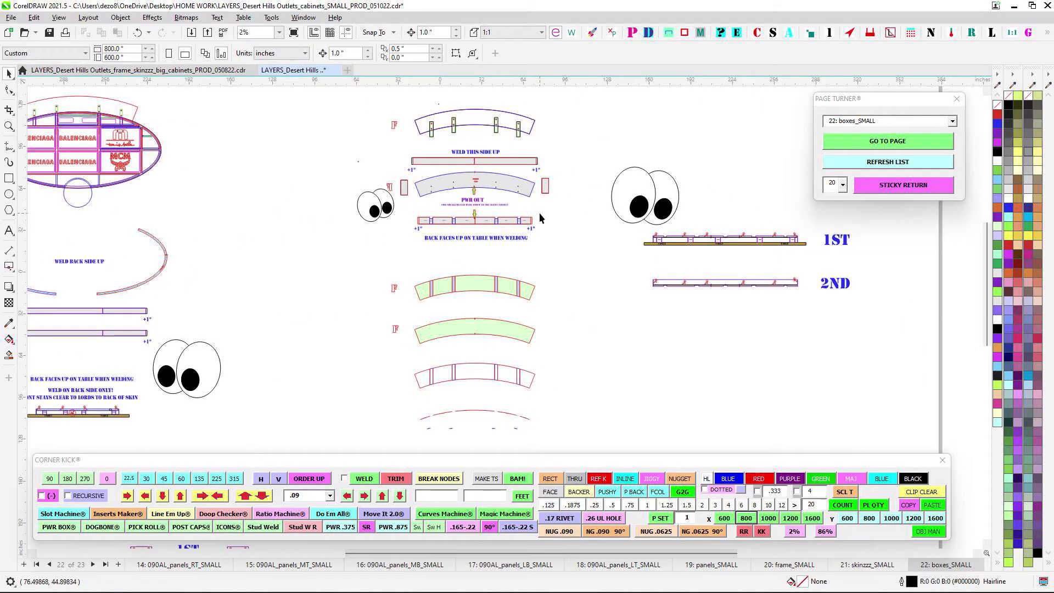
scroll(549, 217, down, 1)
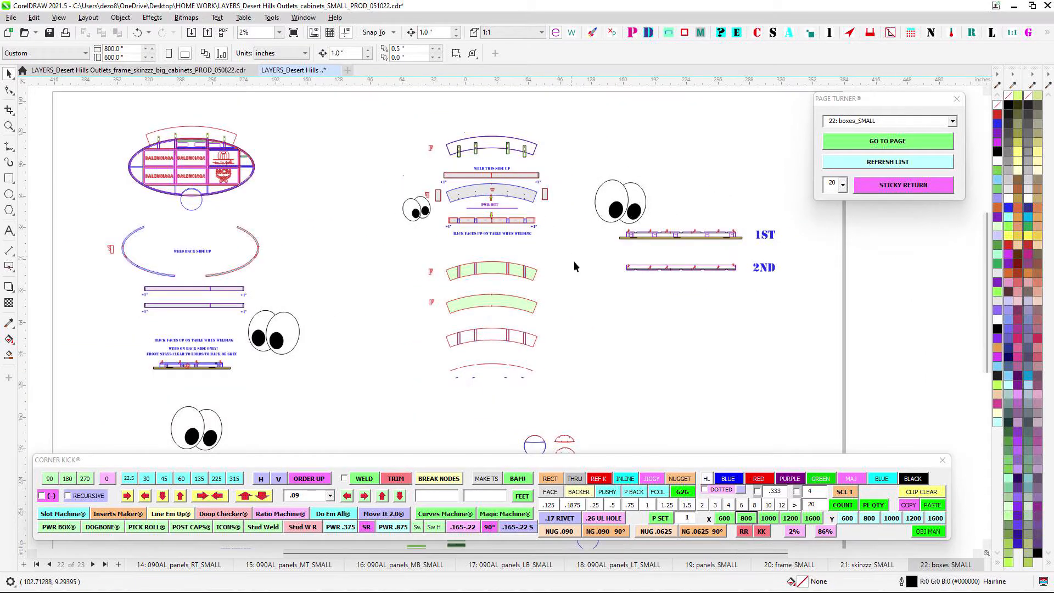
drag(600, 291, 638, 241)
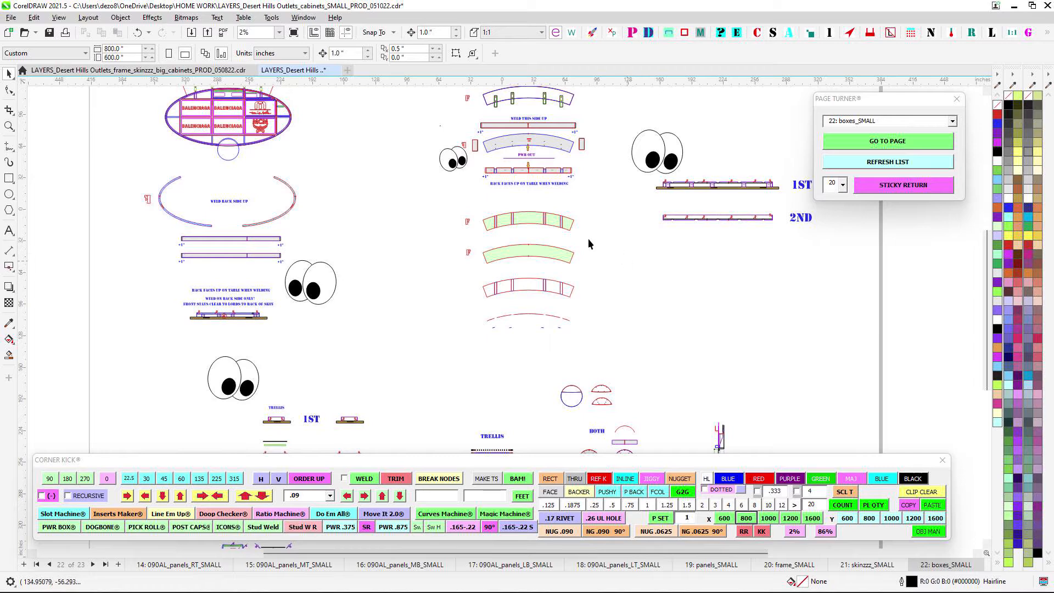
drag(431, 242, 513, 289)
drag(518, 339, 510, 232)
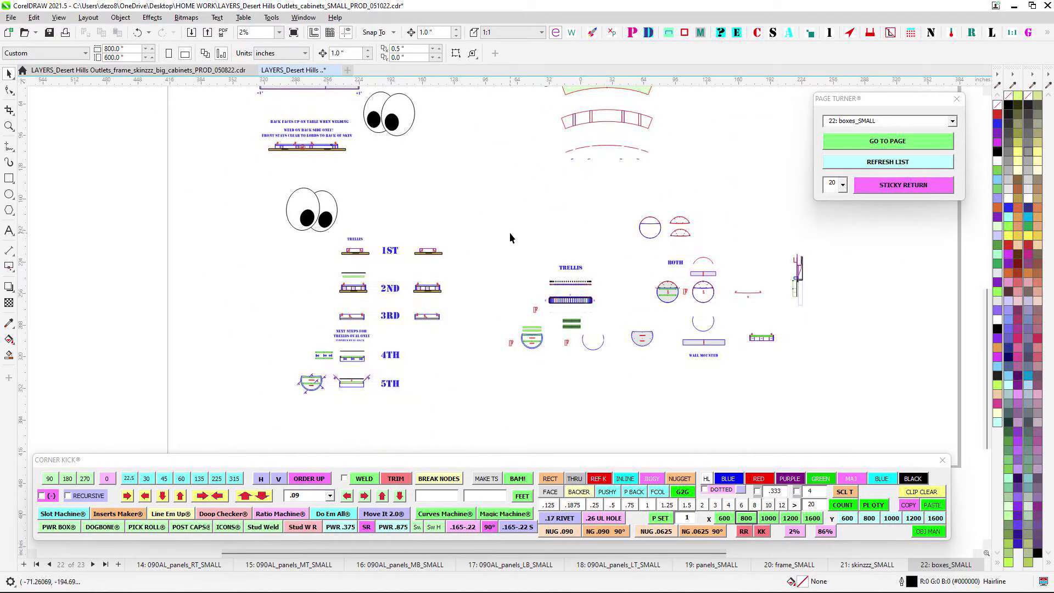
scroll(587, 281, up, 4)
drag(598, 258, 686, 272)
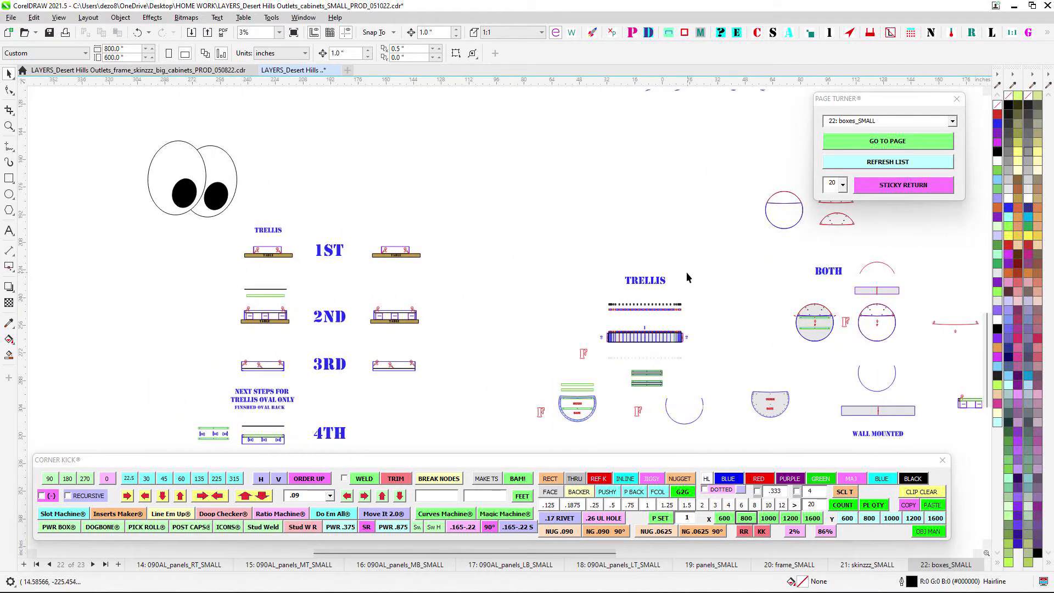
scroll(685, 272, down, 1)
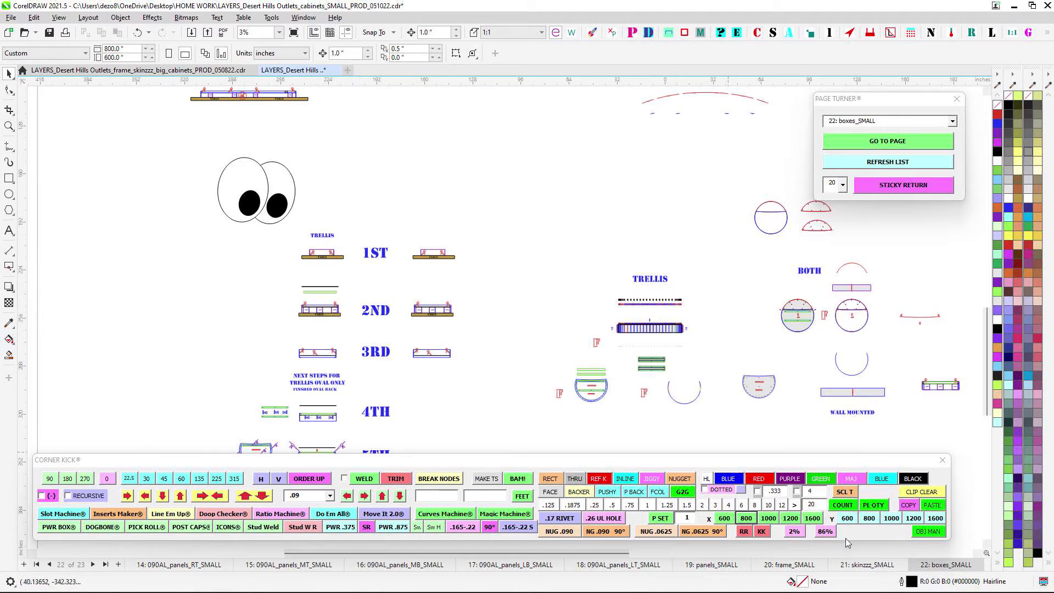
Go to the frame_SMALL page and examine the BACK frame assembly, its angled corners and the surrounding rails and uprights
click(789, 564)
drag(583, 222, 455, 204)
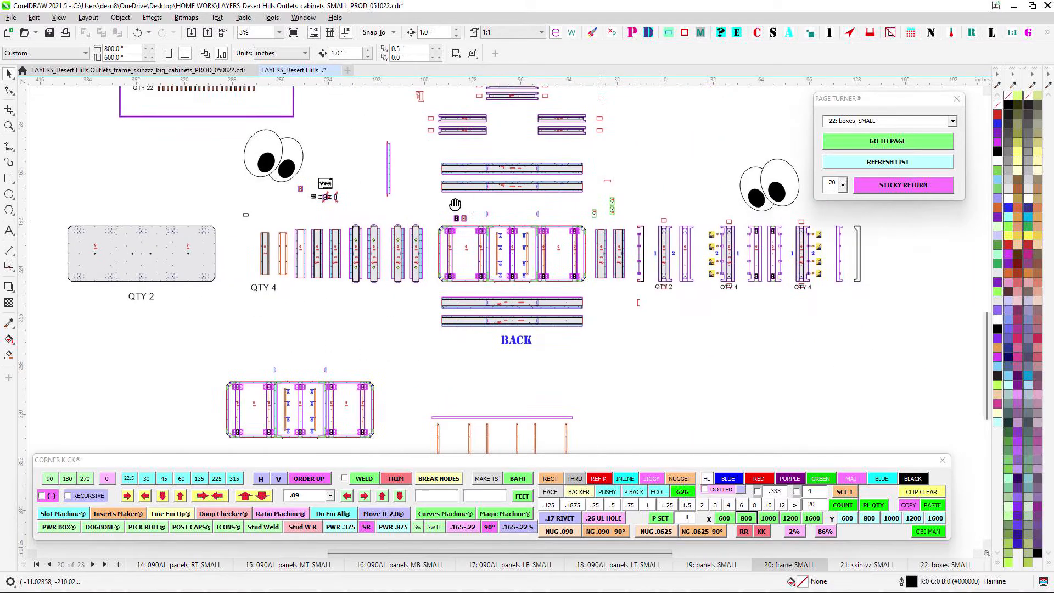
scroll(532, 224, up, 4)
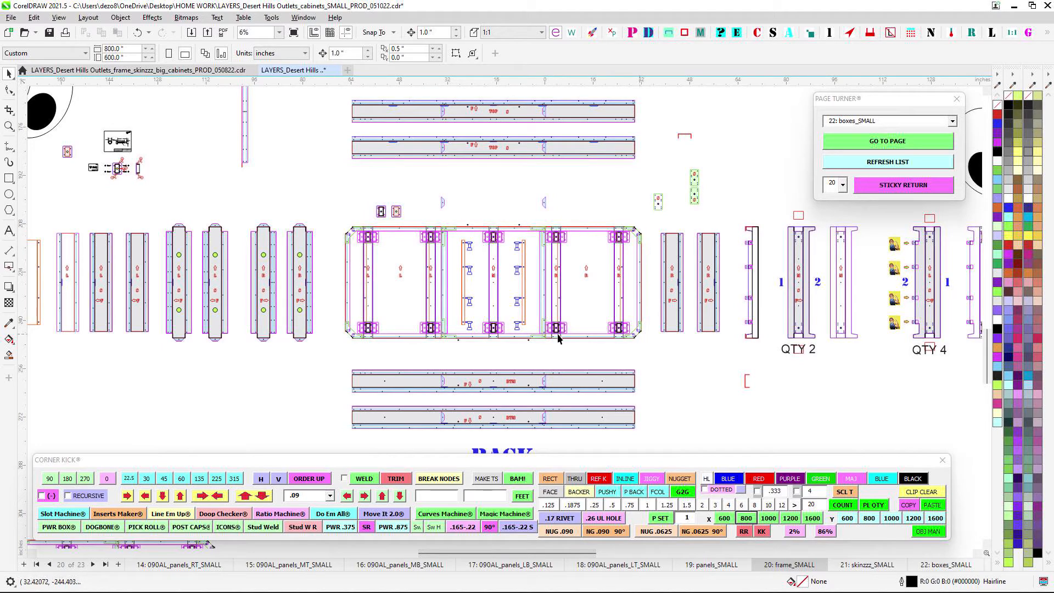
scroll(375, 237, down, 4)
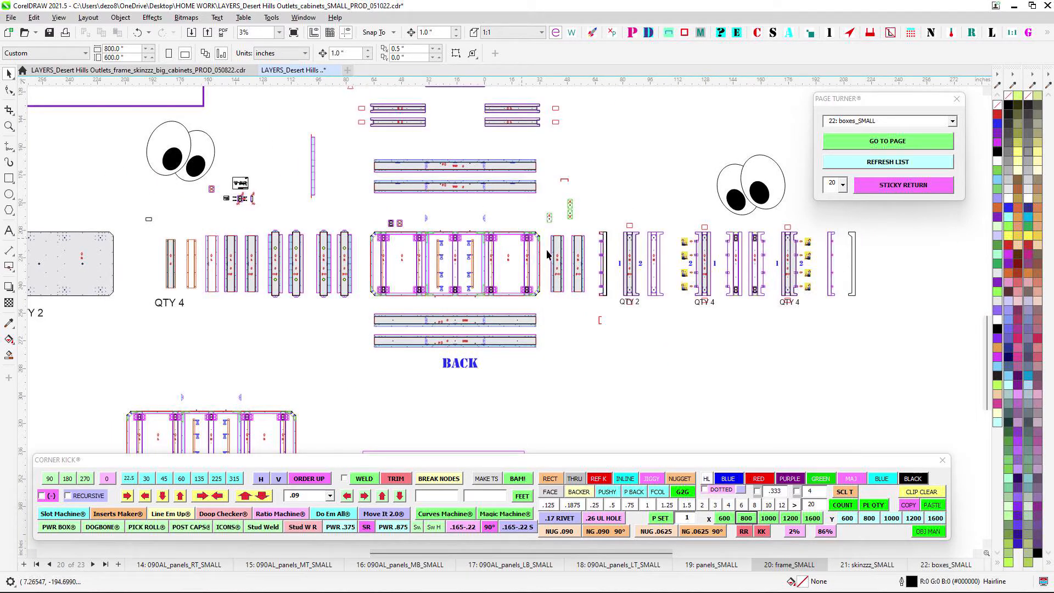
scroll(445, 257, up, 3)
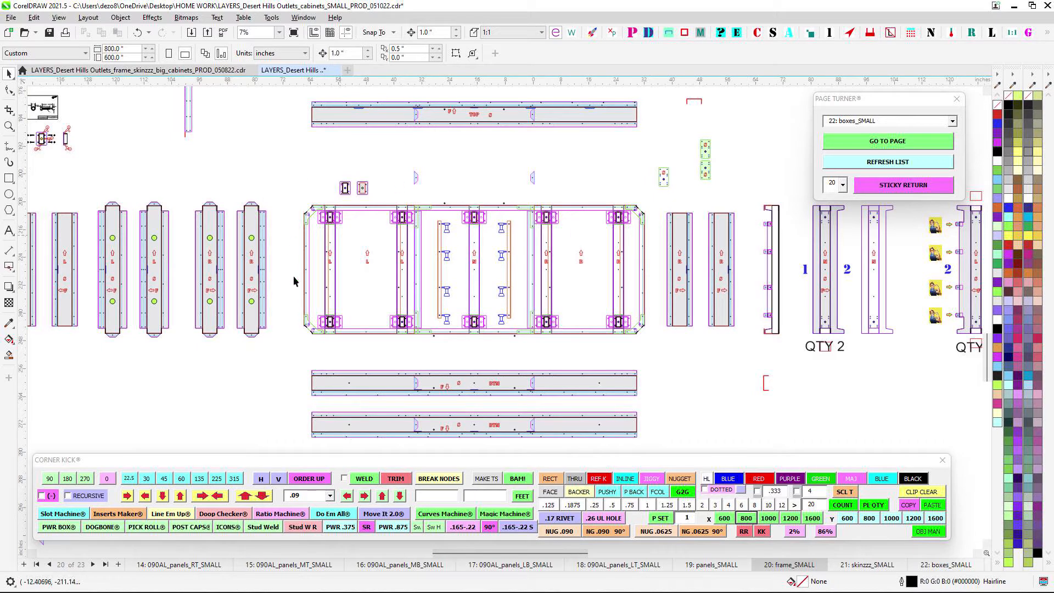
scroll(338, 195, up, 1)
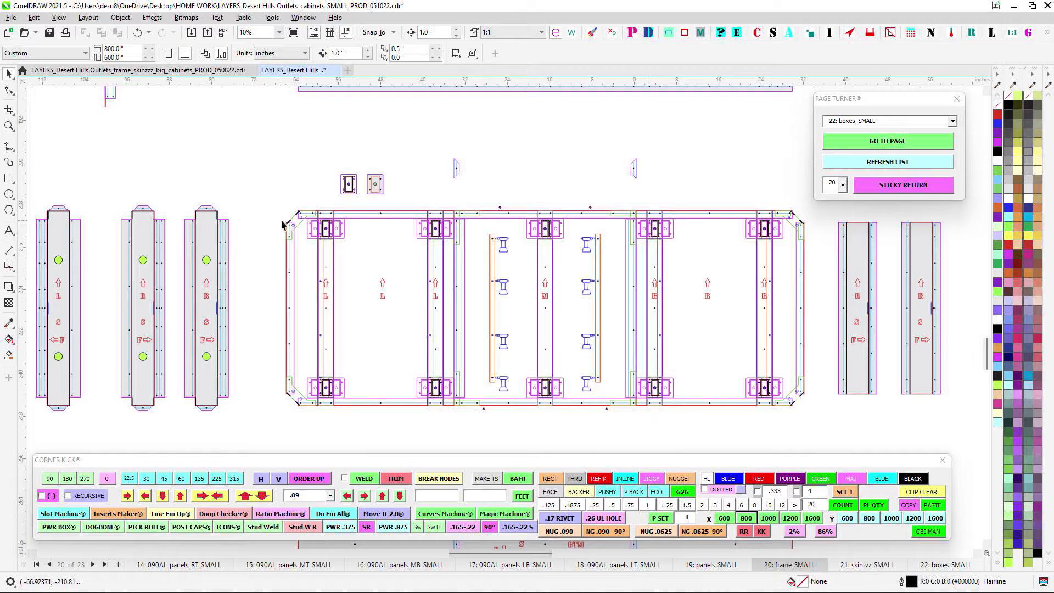
Inspect the angled corner joints at the upper left and upper right of the FACE oval frame's inner rectangle
scroll(305, 199, down, 5)
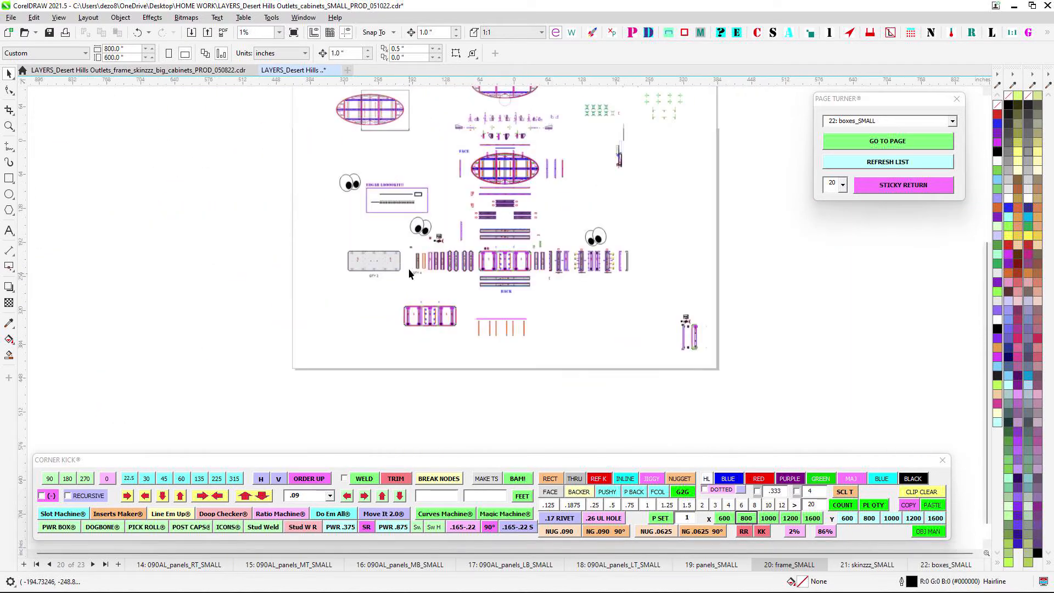
scroll(473, 162, up, 8)
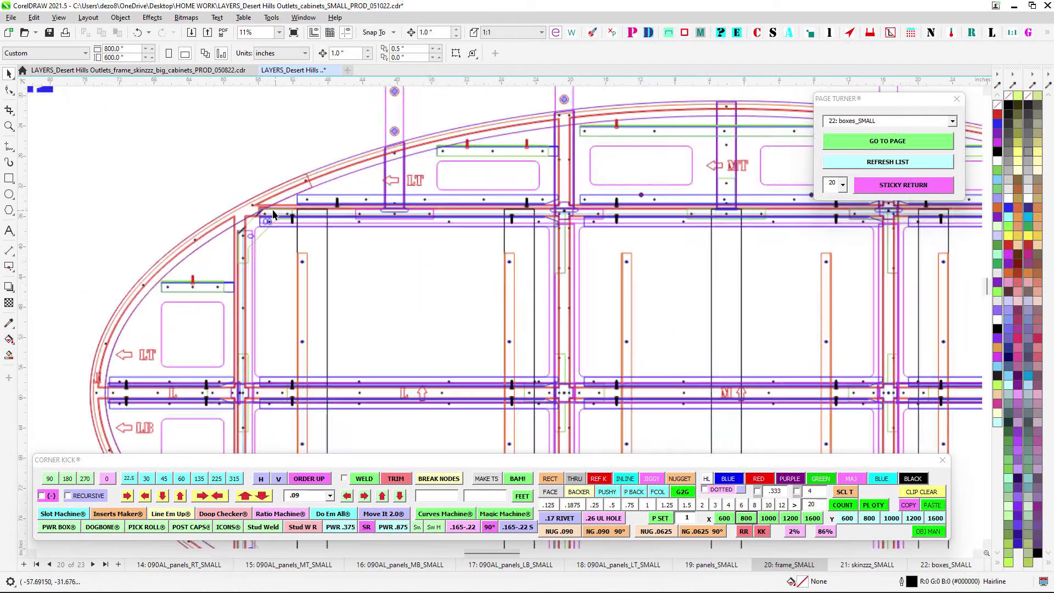
click(251, 190)
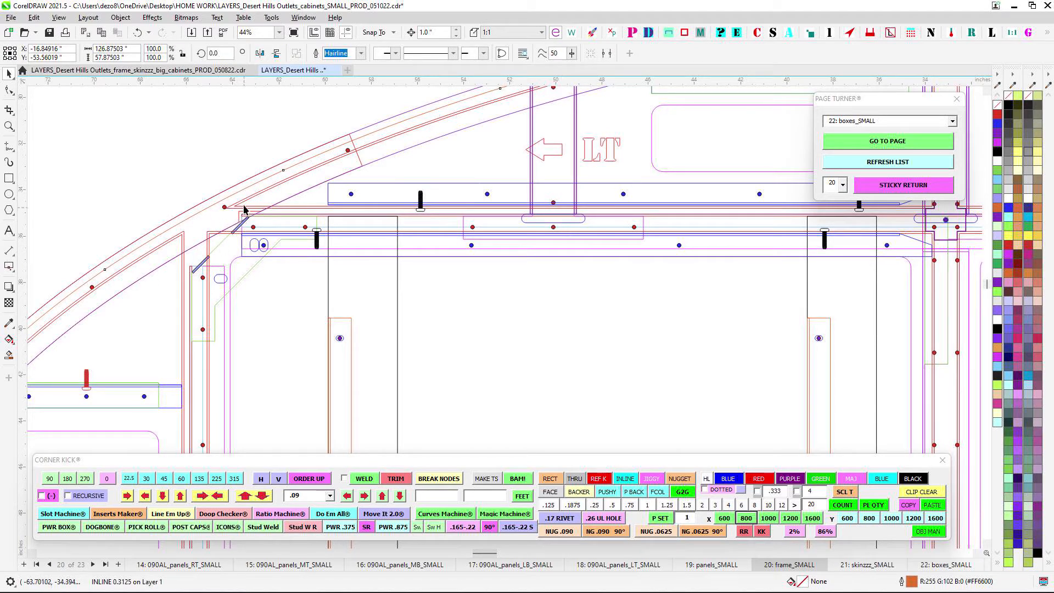
scroll(497, 279, down, 2)
drag(832, 285, 11, 250)
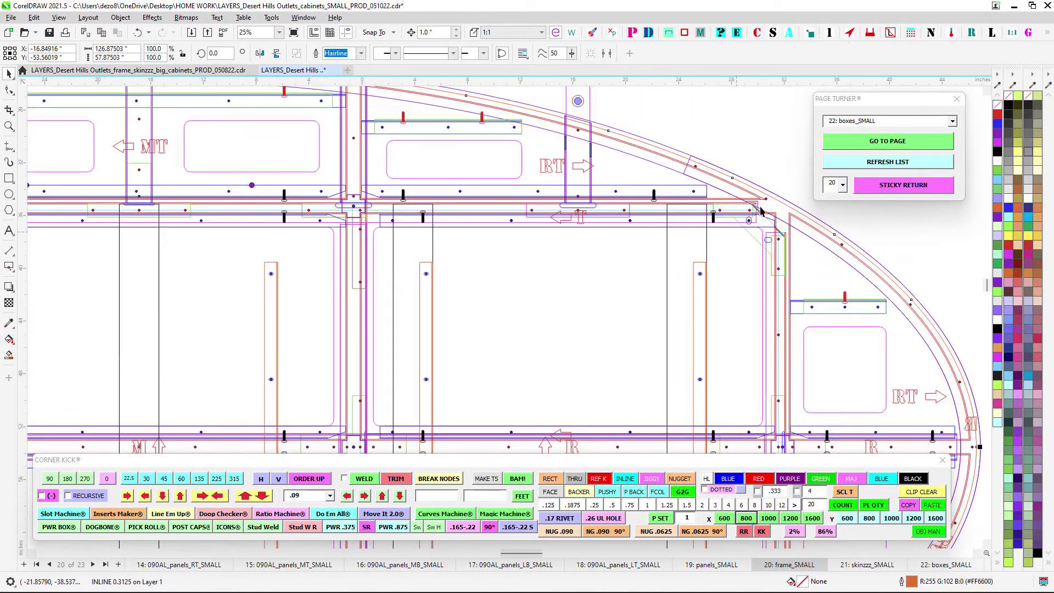
scroll(764, 212, up, 1)
scroll(756, 322, down, 2)
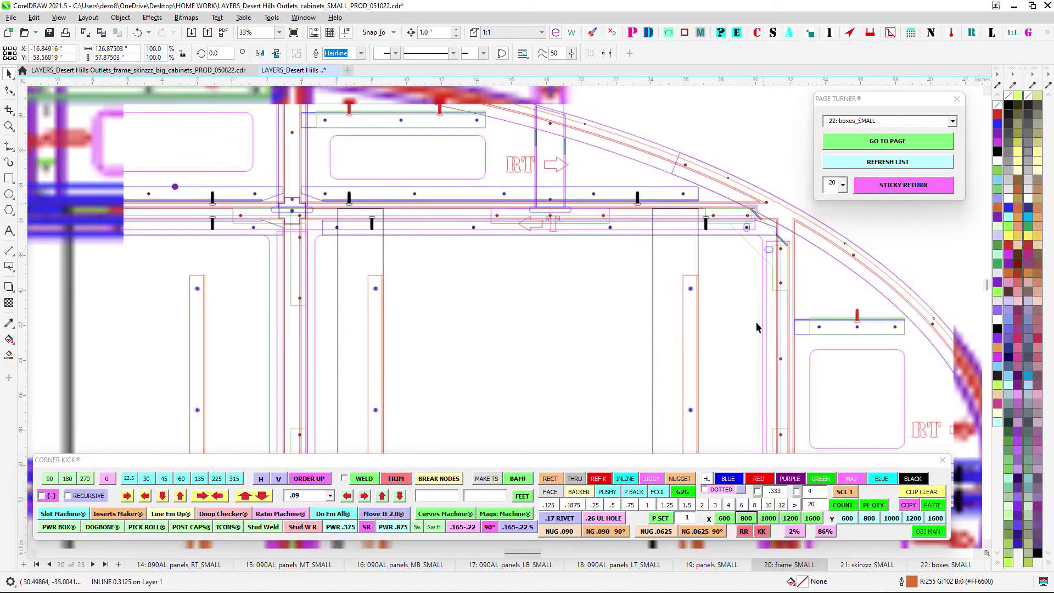
Inspect the FACE frame's lower-right corner joint near the RB section and compare it with the upper-left one
scroll(705, 351, up, 2)
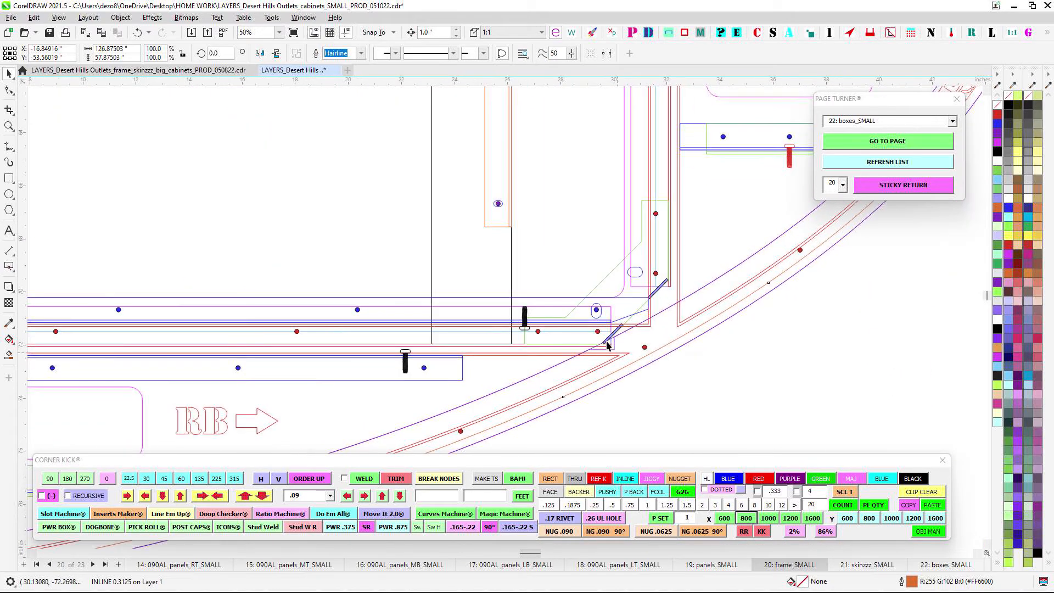
scroll(631, 365, down, 5)
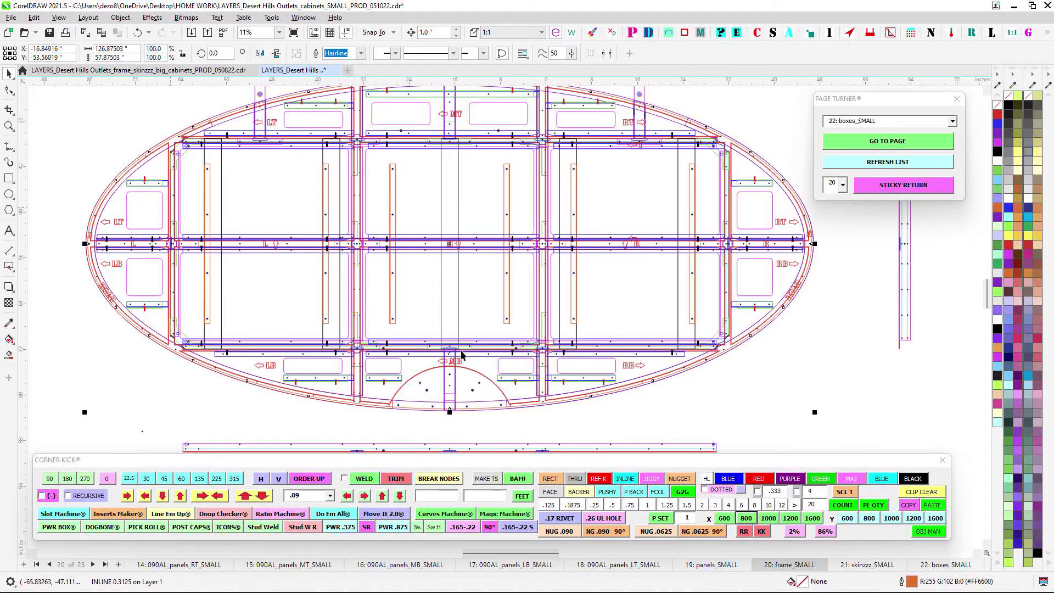
scroll(296, 175, up, 1)
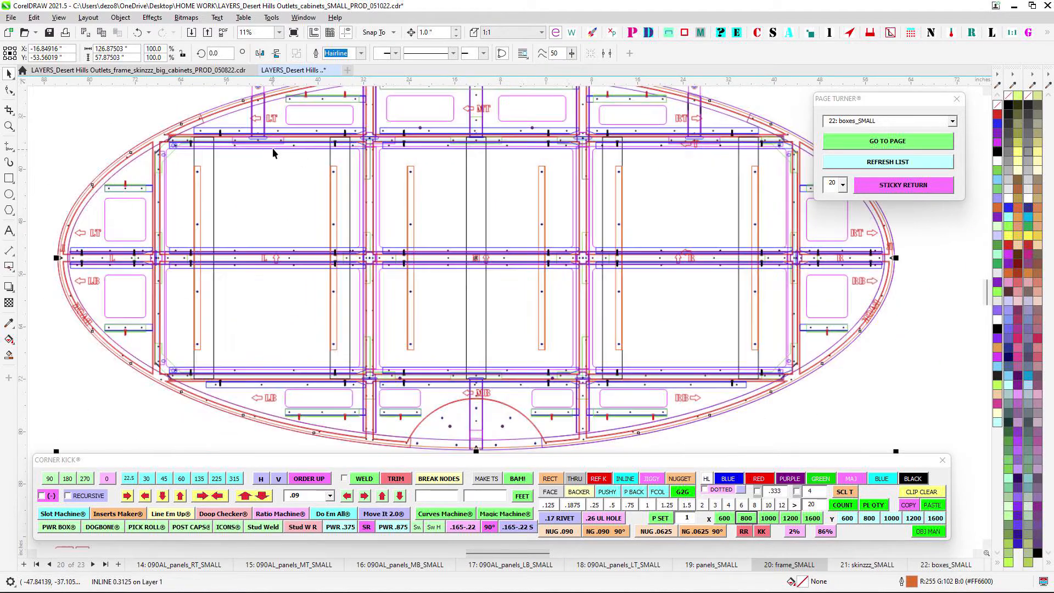
scroll(186, 149, up, 1)
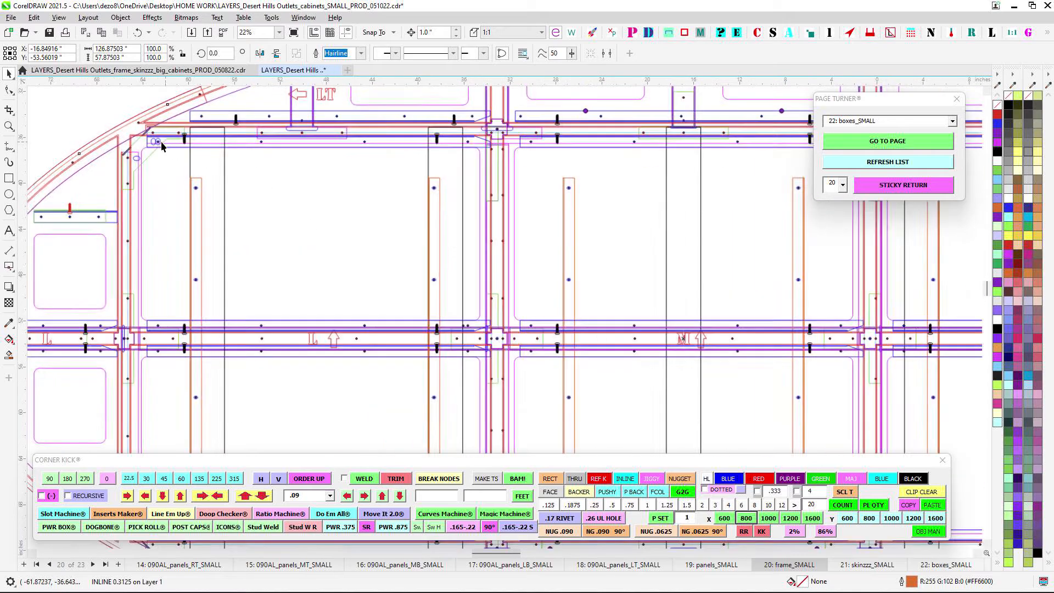
scroll(166, 147, down, 2)
Return to the BACK frame assembly and inspect its bracketed uprights and angled corners against the loose parts around it
scroll(351, 217, down, 2)
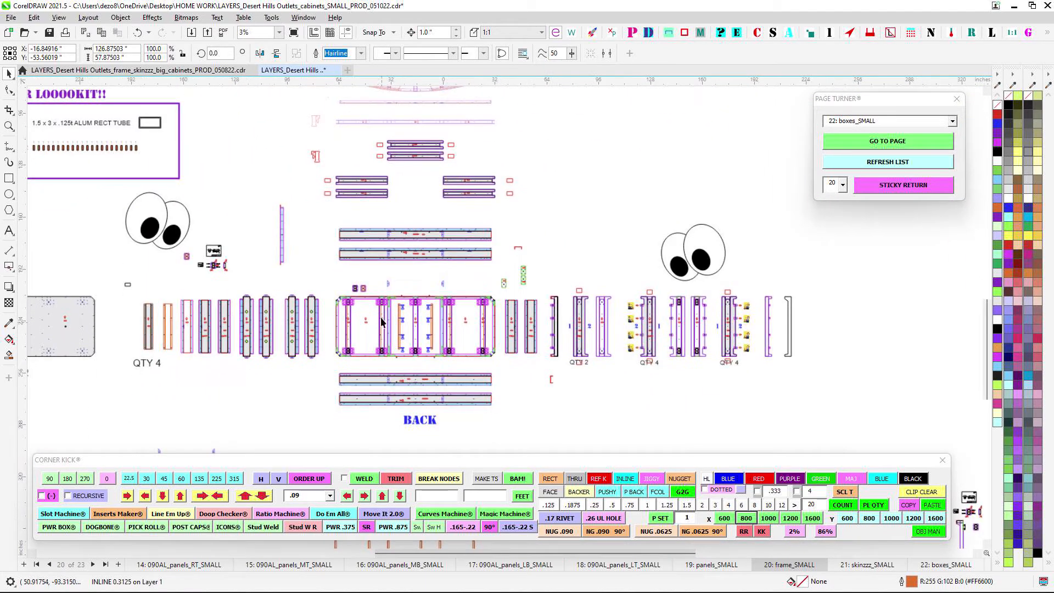
scroll(438, 259, up, 2)
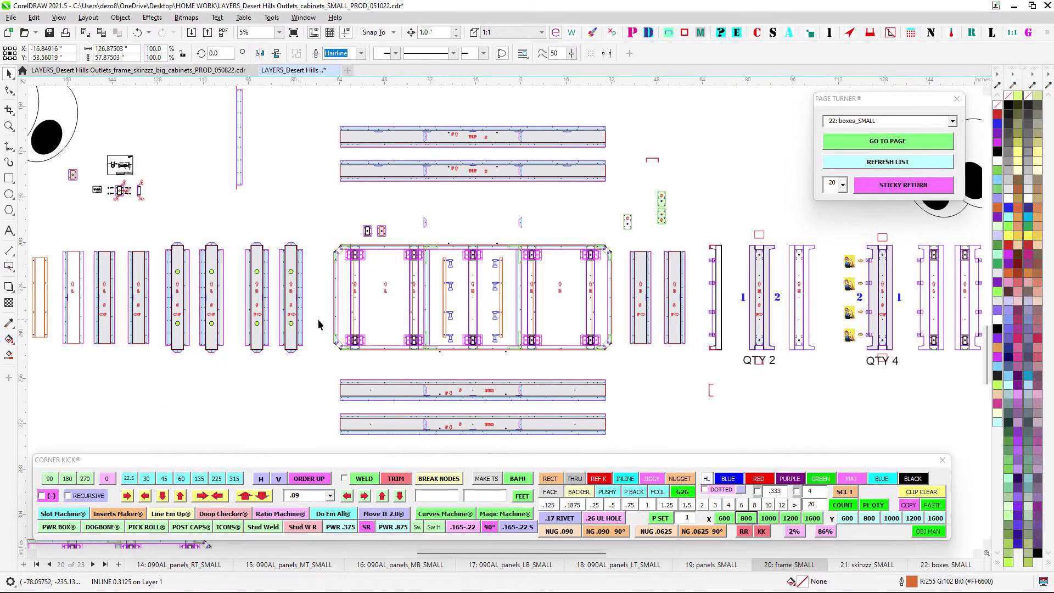
drag(527, 224, 536, 236)
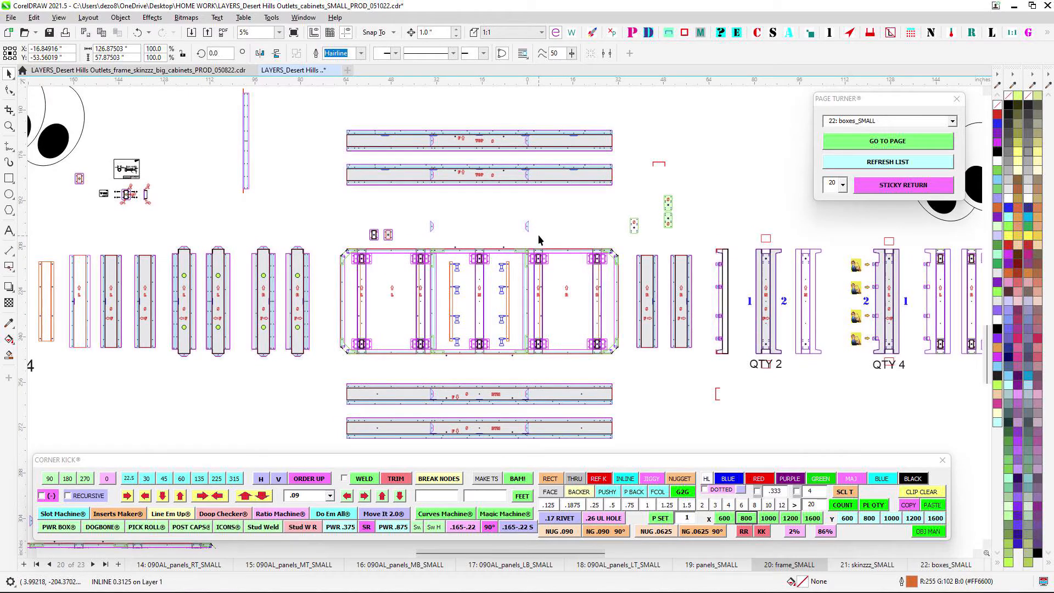
scroll(543, 243, up, 2)
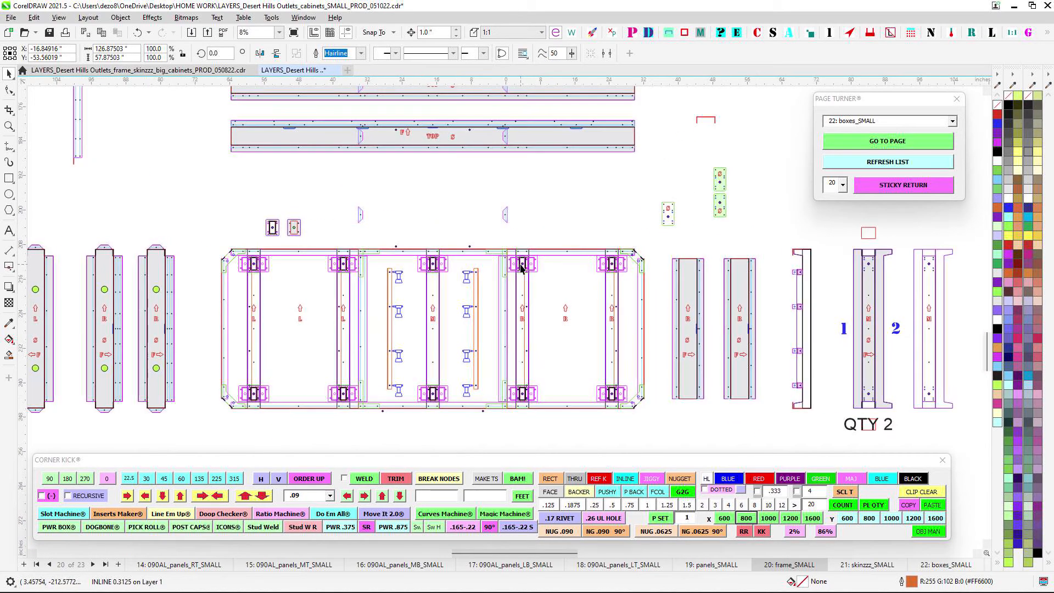
scroll(524, 267, down, 2)
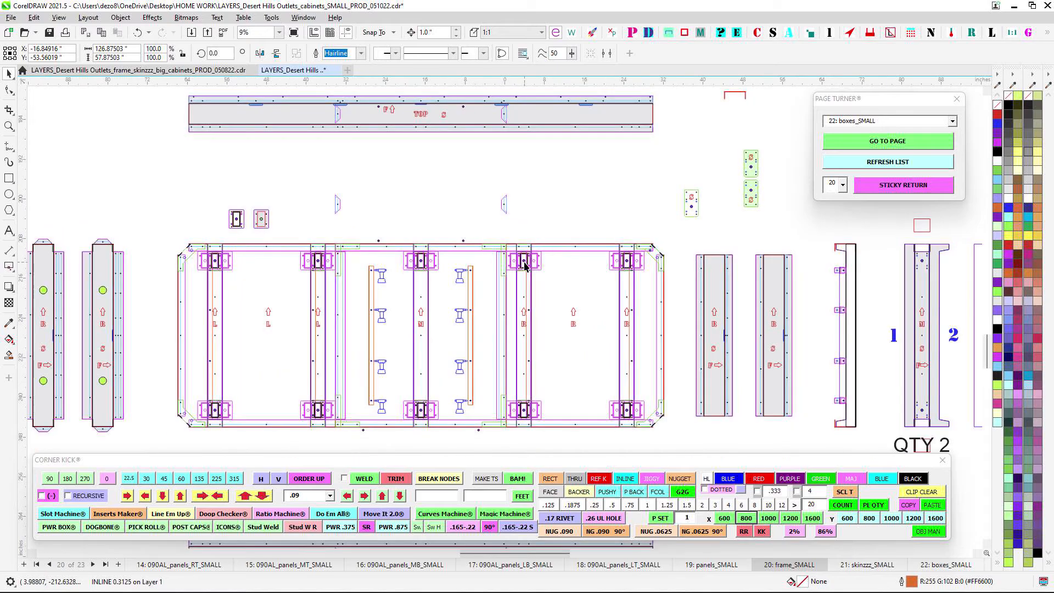
Go back to the FACE oval frame, clear the outline selection and review the complete frame under the 5/16" STL RIVNUTS heading
drag(522, 202, 504, 303)
scroll(506, 283, down, 2)
drag(483, 221, 422, 297)
scroll(427, 132, up, 4)
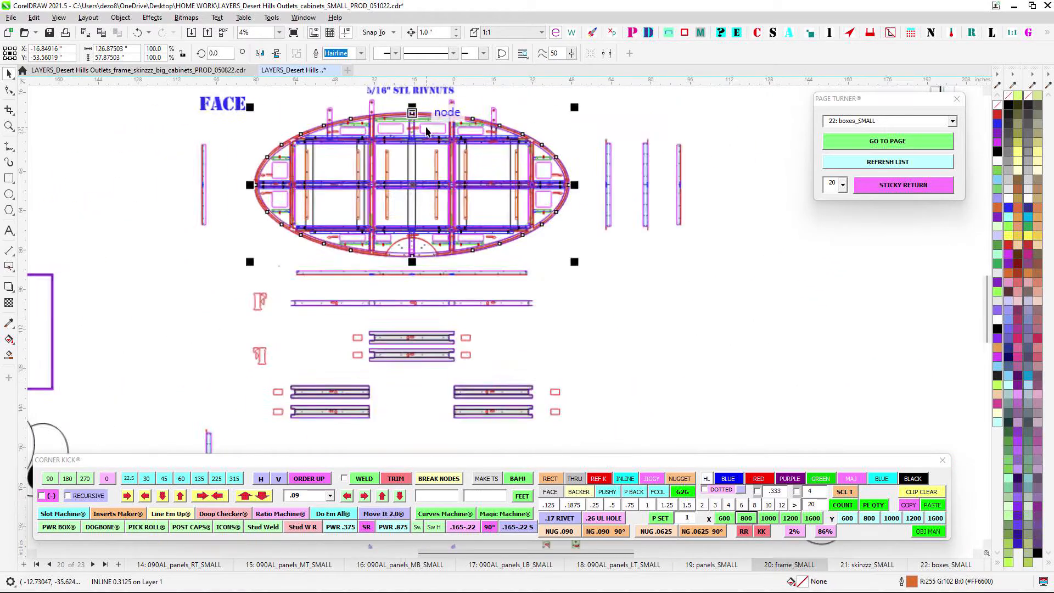
click(633, 118)
drag(625, 154, 671, 165)
scroll(671, 166, up, 1)
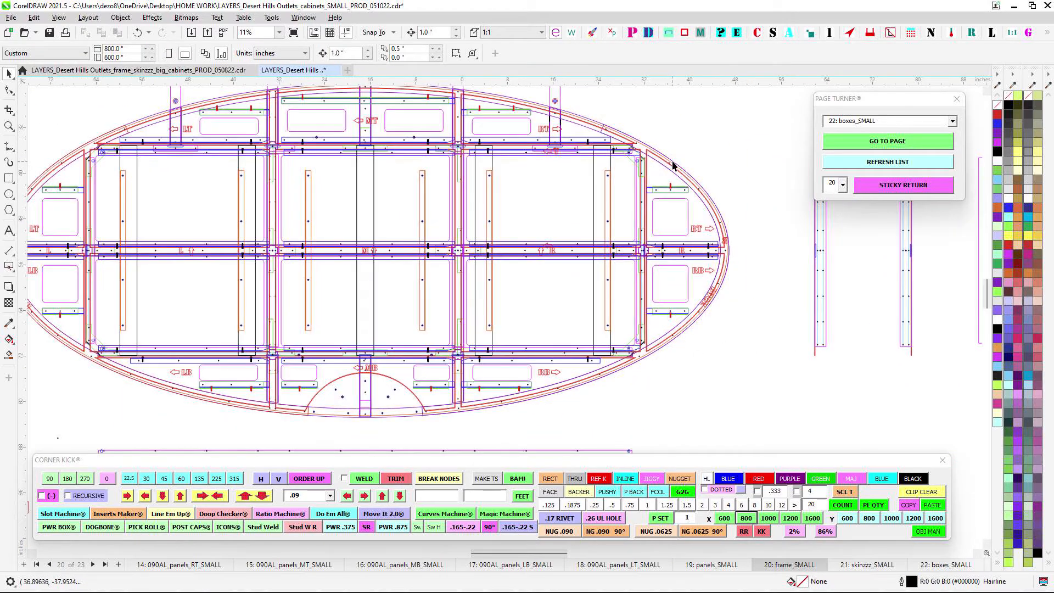
scroll(671, 163, down, 1)
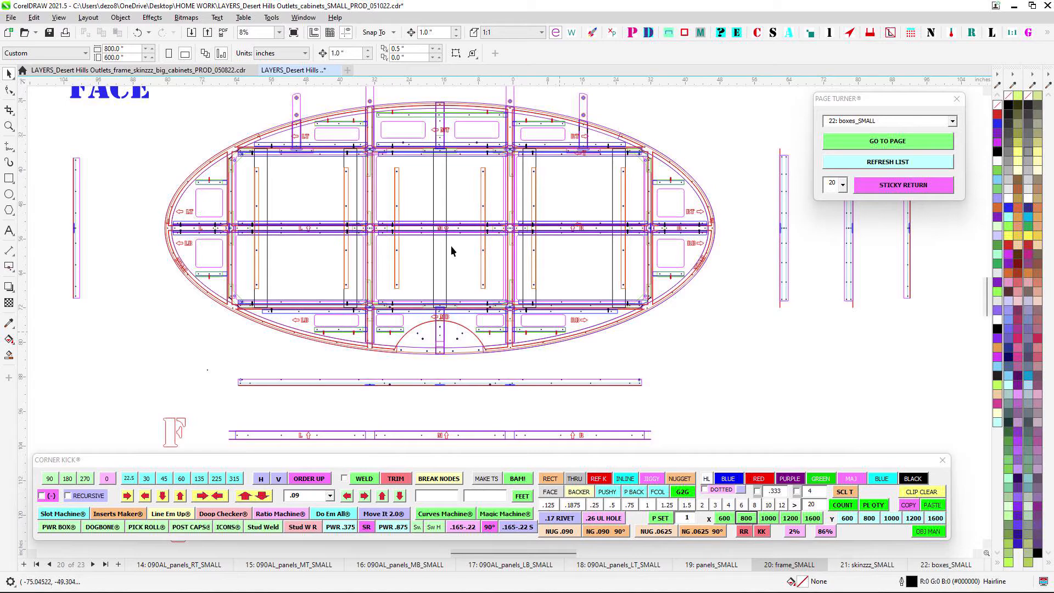
drag(258, 160, 281, 215)
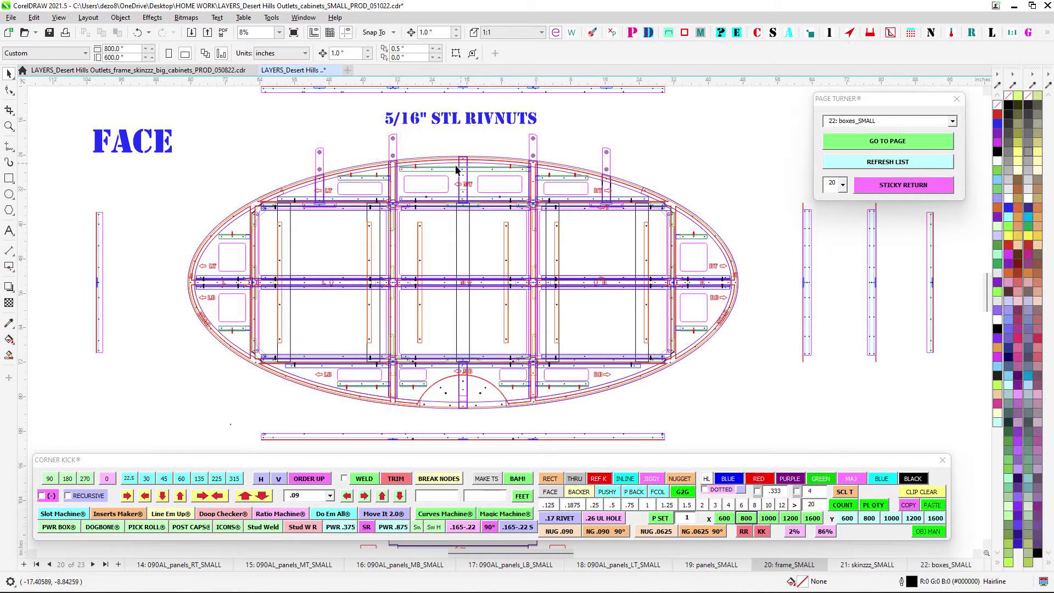
Compare the upper-left corner area beside the LT sections with the rest of the FACE frame's inner rectangle
scroll(322, 178, up, 1)
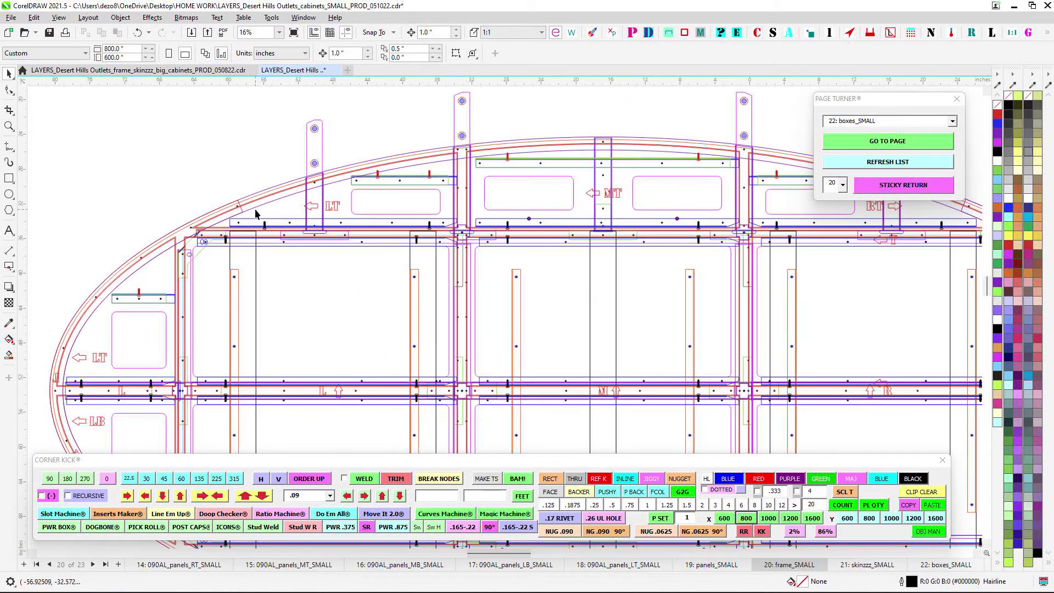
scroll(590, 159, down, 1)
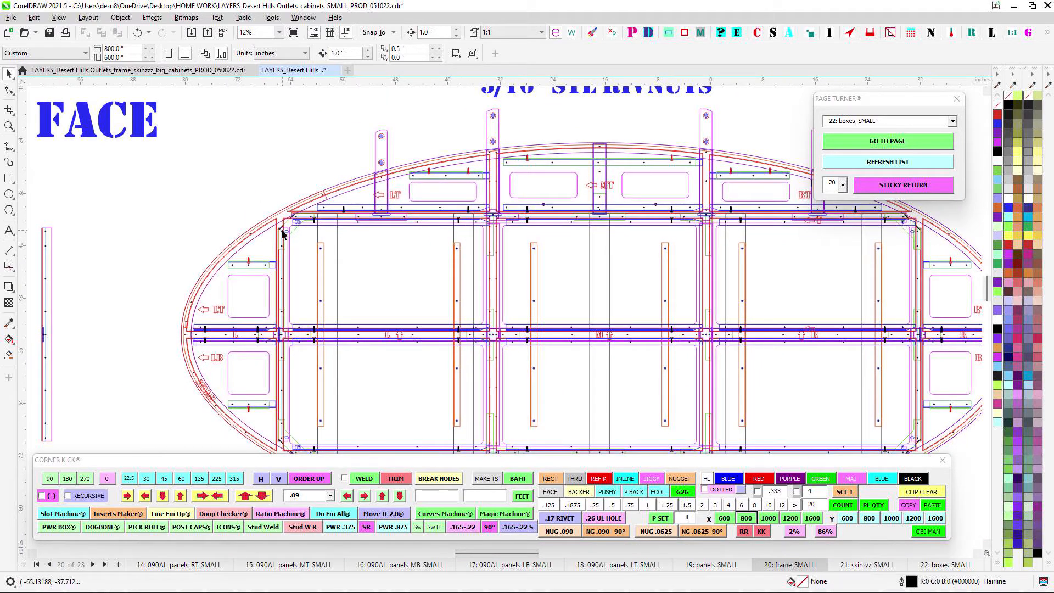
scroll(283, 233, up, 1)
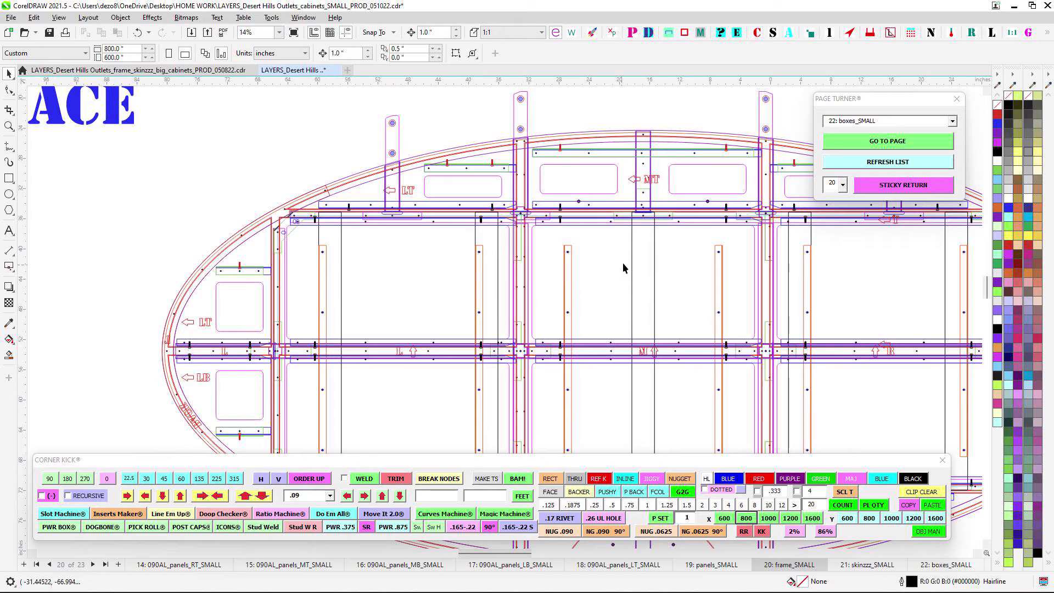
scroll(622, 262, down, 2)
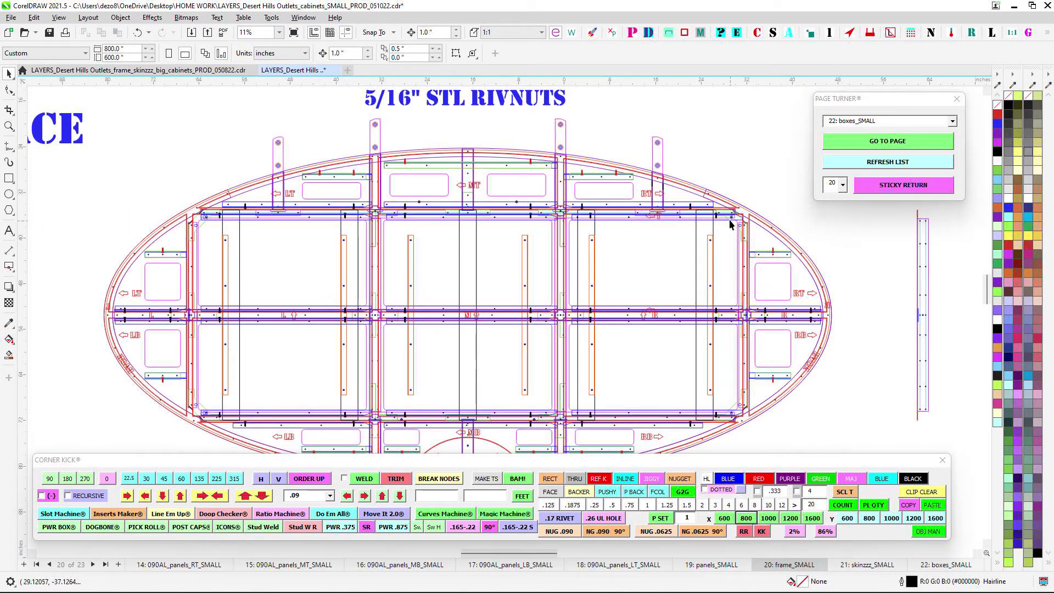
Select the FACE frame's orange inline oval outline and examine the upper-left corner joint where the angled plates meet the curved frame
scroll(396, 228, up, 8)
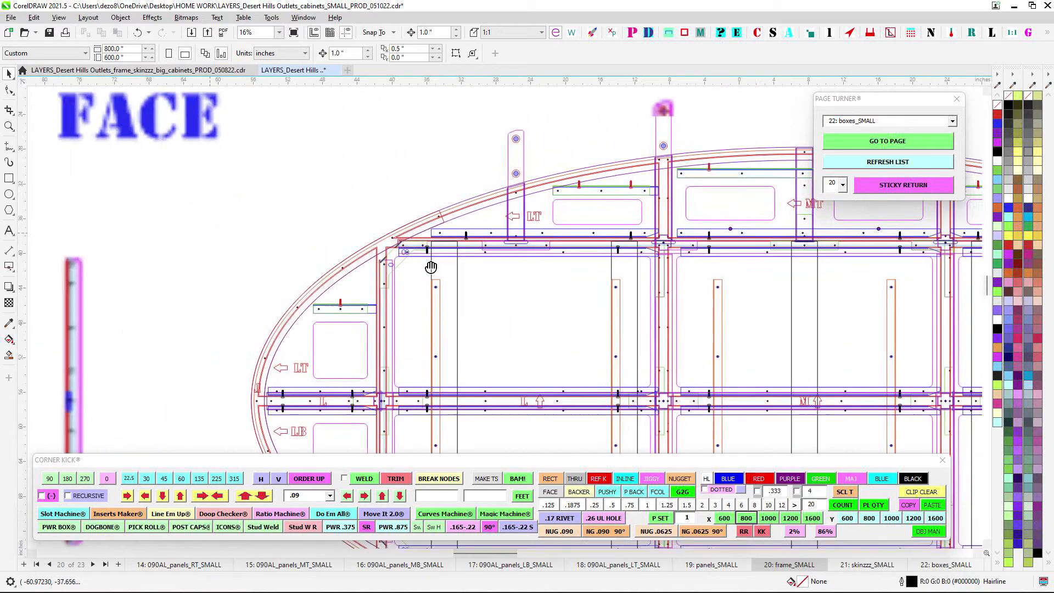
scroll(396, 229, up, 1)
click(387, 226)
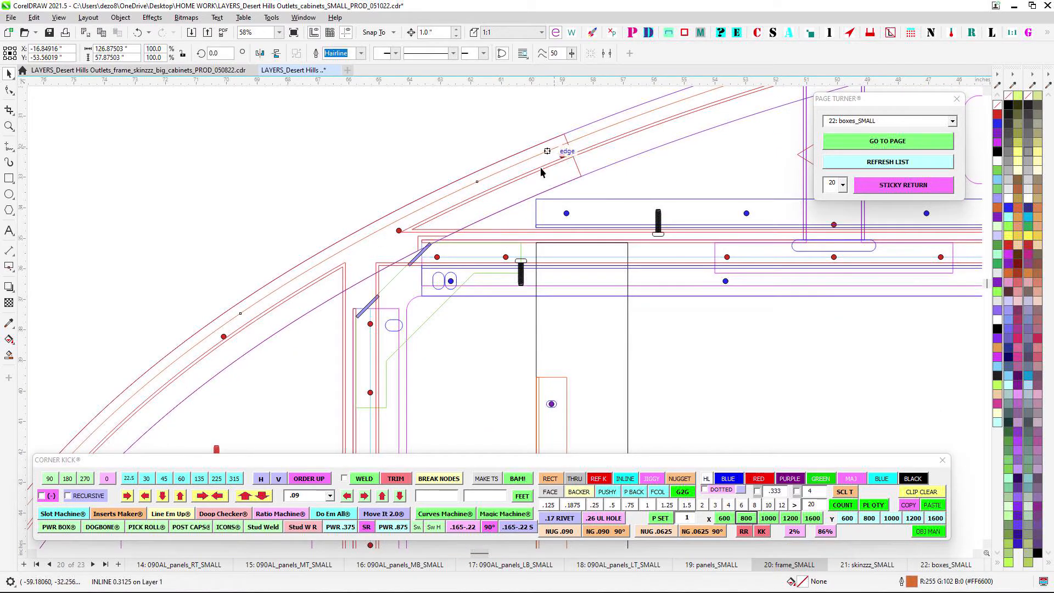
Inspect the FACE frame's upper-left corner joint, comparing the angled plates and red rivet points with the curved frame
scroll(413, 292, up, 2)
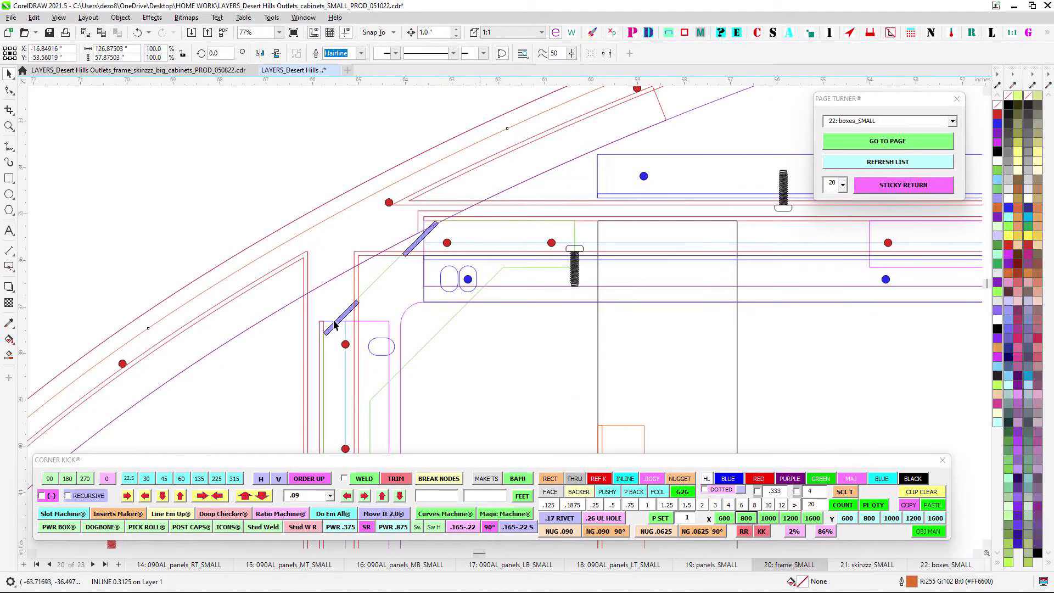
scroll(367, 270, down, 5)
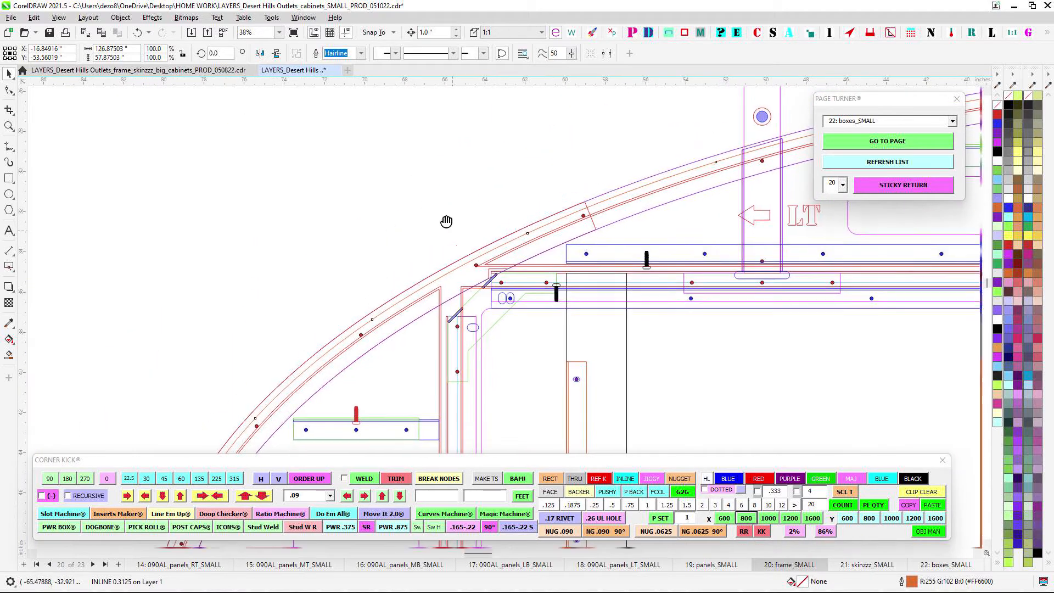
scroll(379, 207, up, 3)
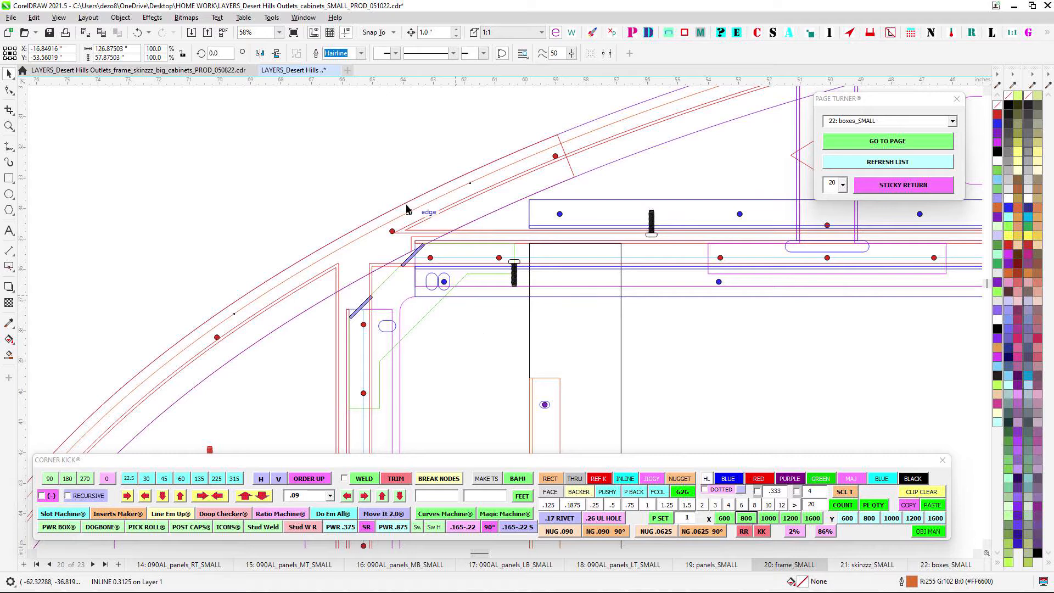
scroll(457, 234, down, 4)
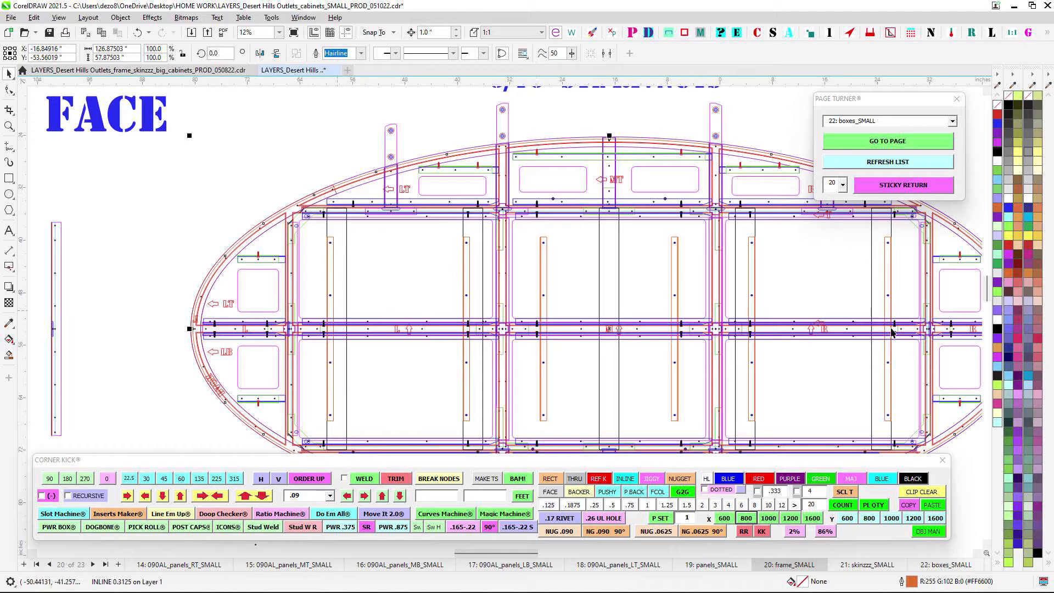
scroll(413, 328, up, 8)
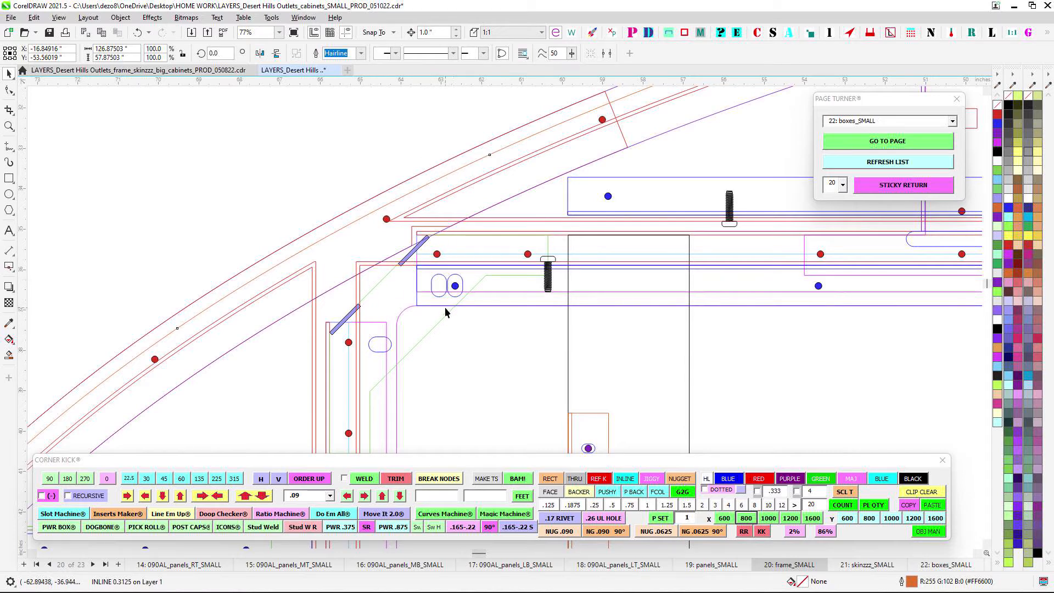
scroll(457, 291, down, 3)
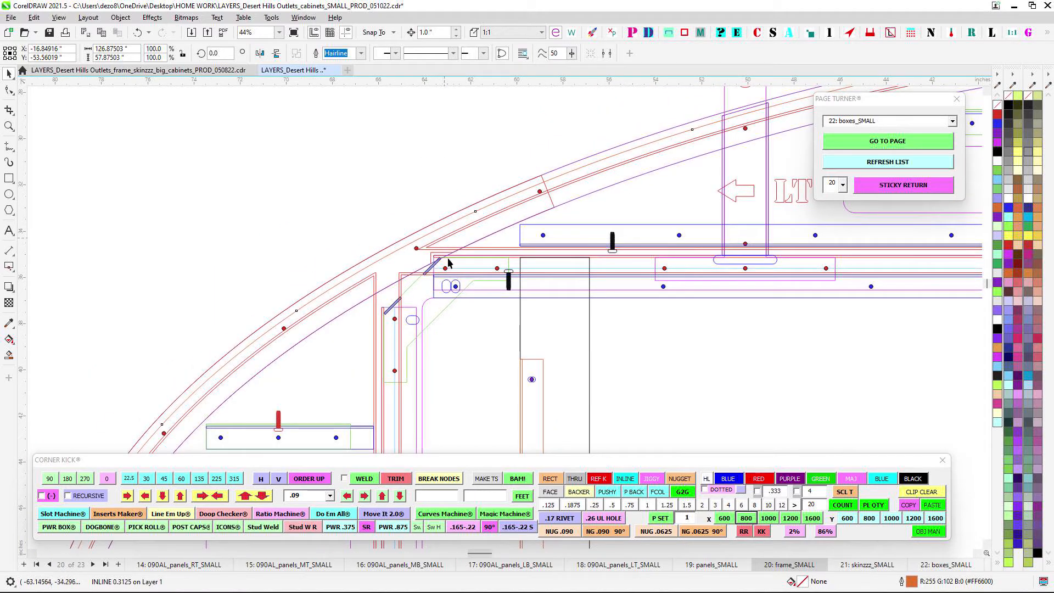
scroll(395, 252, up, 2)
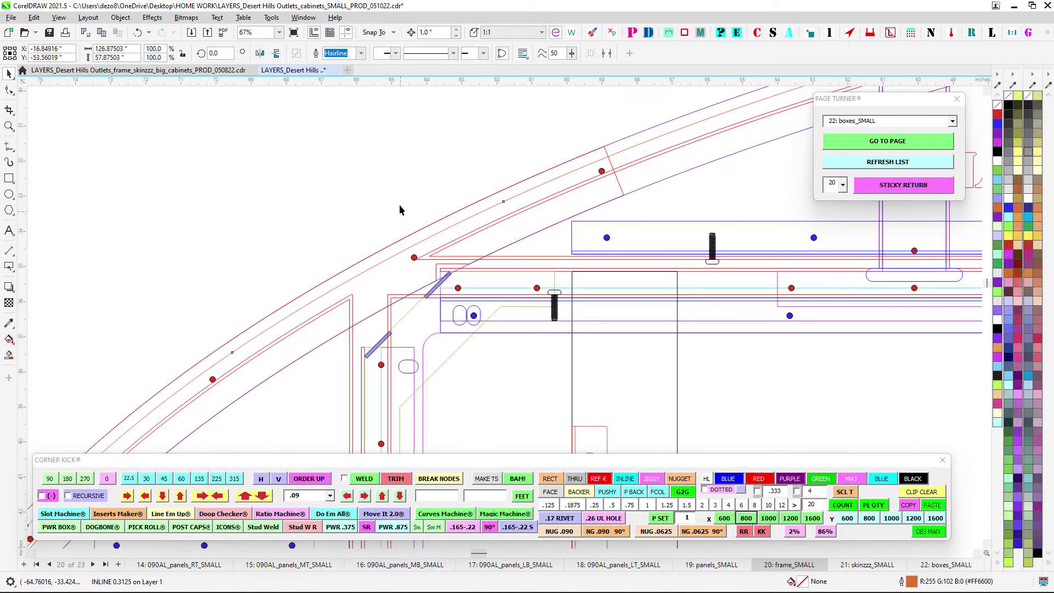
scroll(464, 336, down, 3)
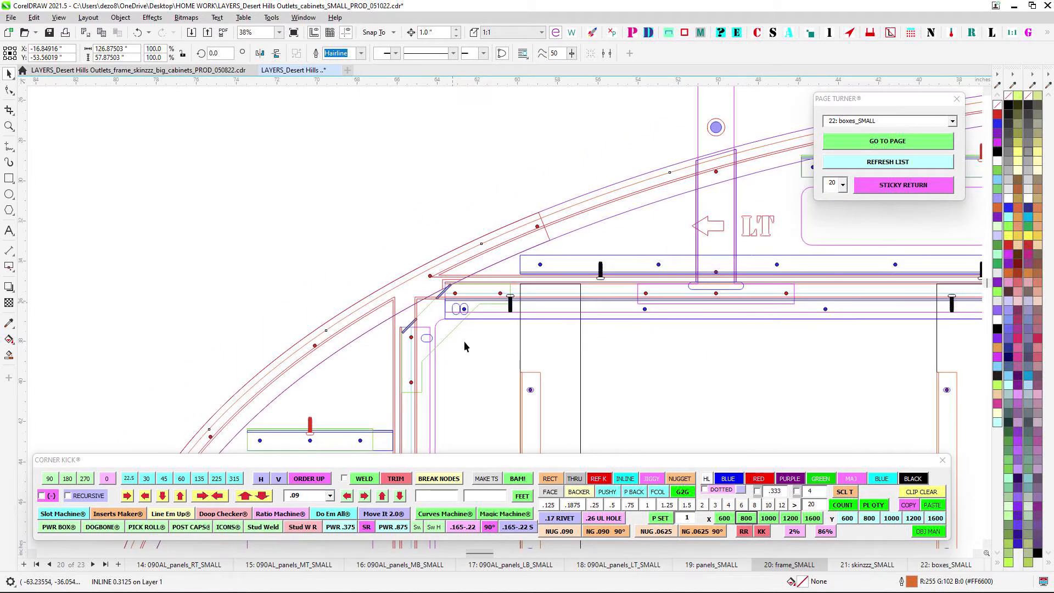
Check the TOP rails and upright part layouts below the FACE frame against its upper-left LT corner
scroll(465, 346, down, 5)
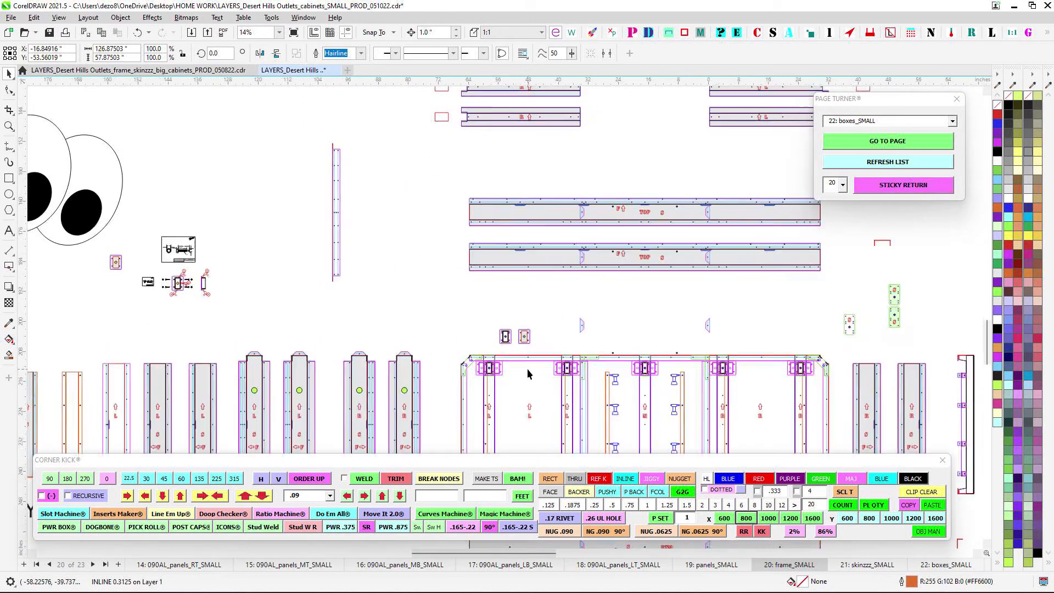
scroll(527, 373, up, 3)
scroll(523, 384, down, 2)
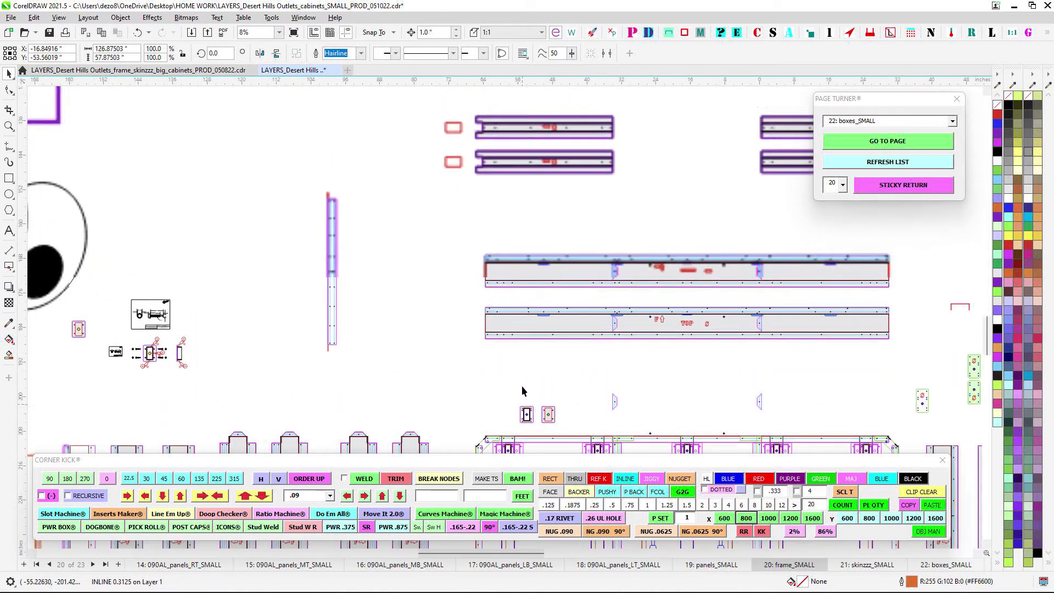
scroll(522, 391, up, 7)
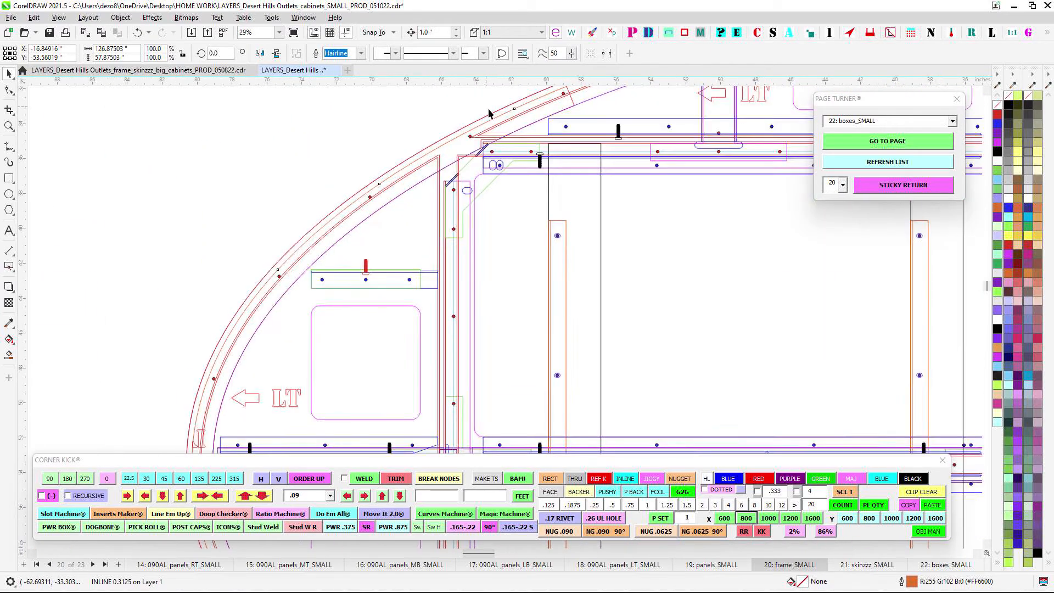
Clear the oval selection and sketch a rectangle about 1.31 by 2.01 inches over the upper angled plate at the corner
scroll(490, 114, up, 6)
click(236, 154)
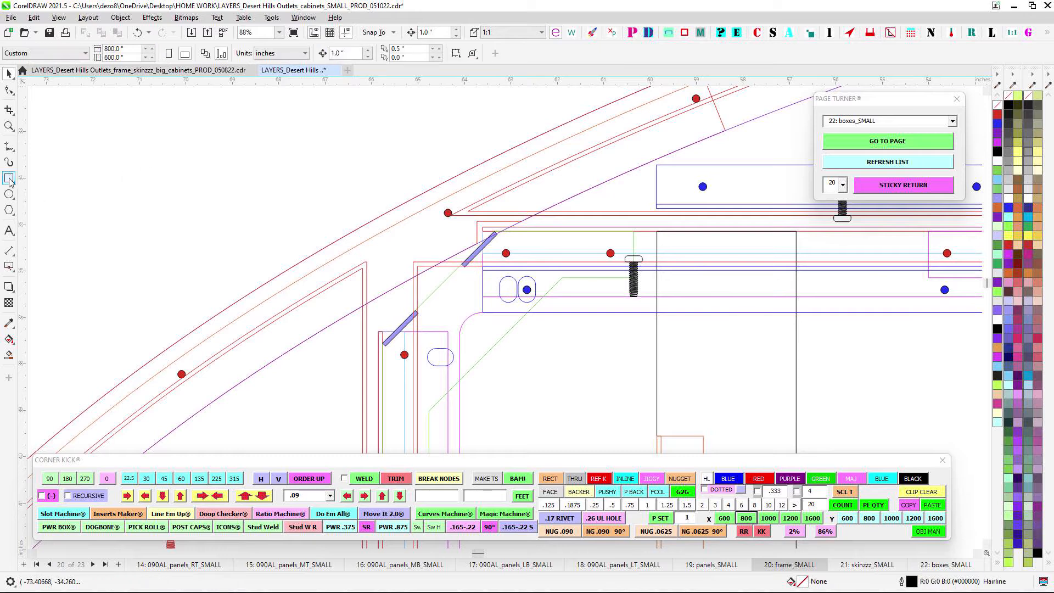
click(9, 179)
drag(454, 189, 522, 287)
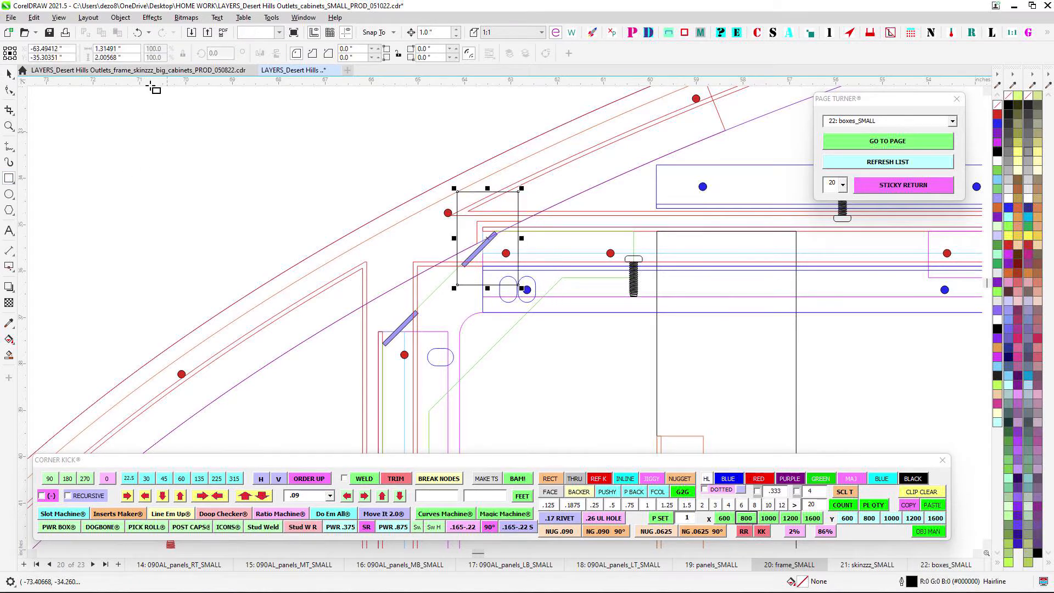
click(10, 73)
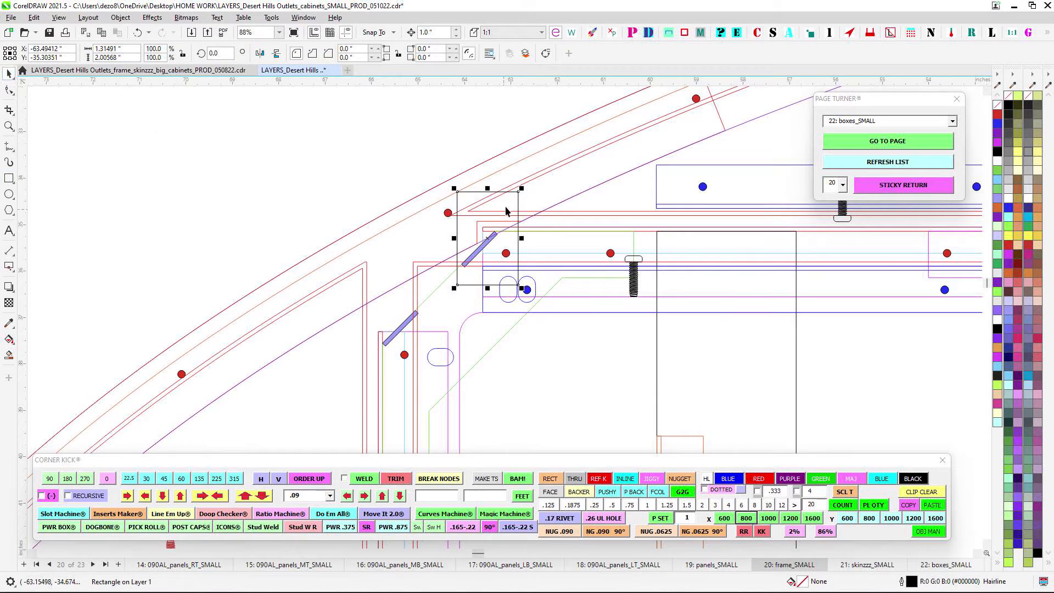
Stretch the rectangle to about 157% of its height, rotate it 30 degrees and place it across the upper-left corner joint
drag(518, 191, 431, 169)
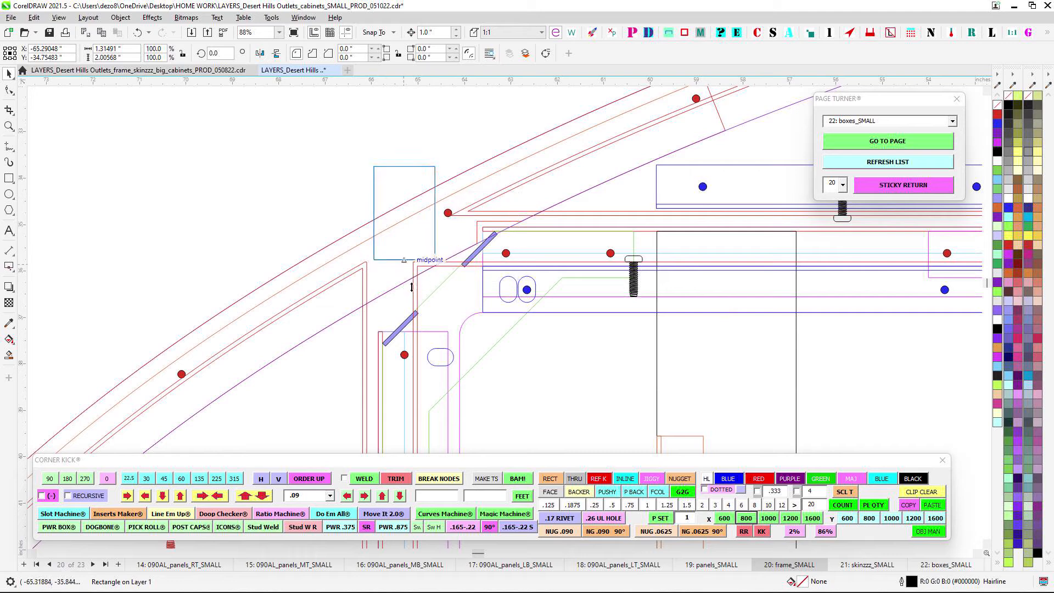
drag(412, 286, 412, 312)
drag(400, 167, 186, 191)
click(146, 478)
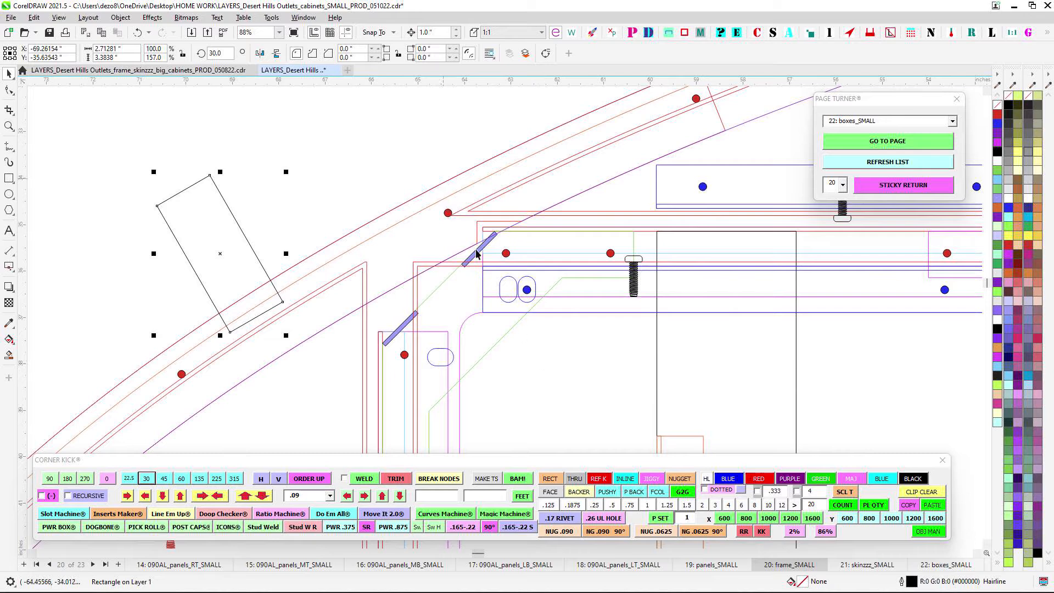
drag(198, 182, 428, 188)
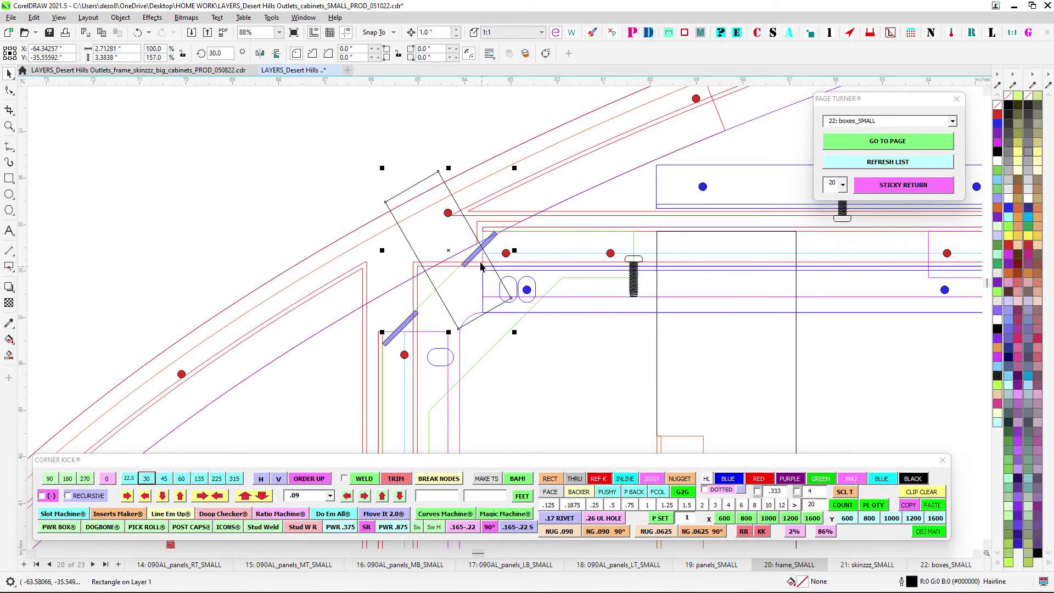
Examine how the tilted rectangle crosses the upper-left joint, and compare that area with the RT corner on the opposite side
scroll(450, 208, down, 1)
scroll(450, 208, up, 2)
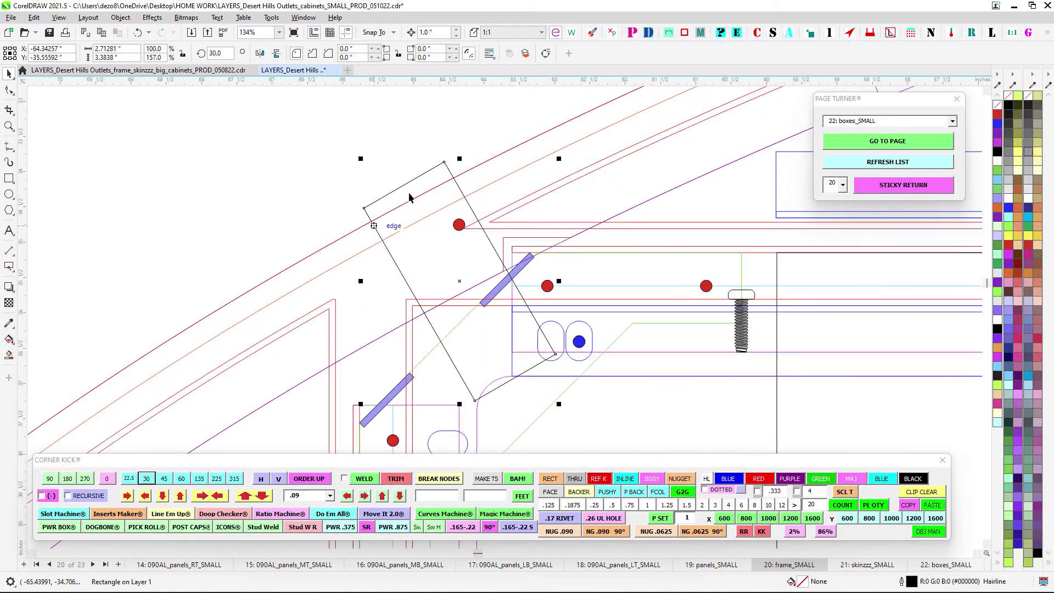
scroll(446, 199, up, 2)
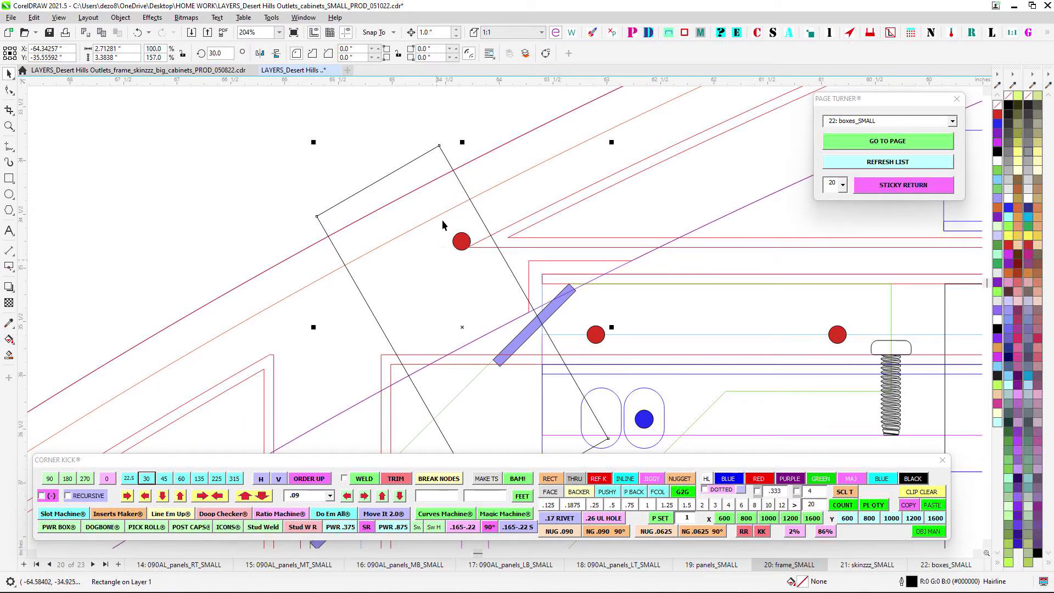
scroll(438, 213, down, 5)
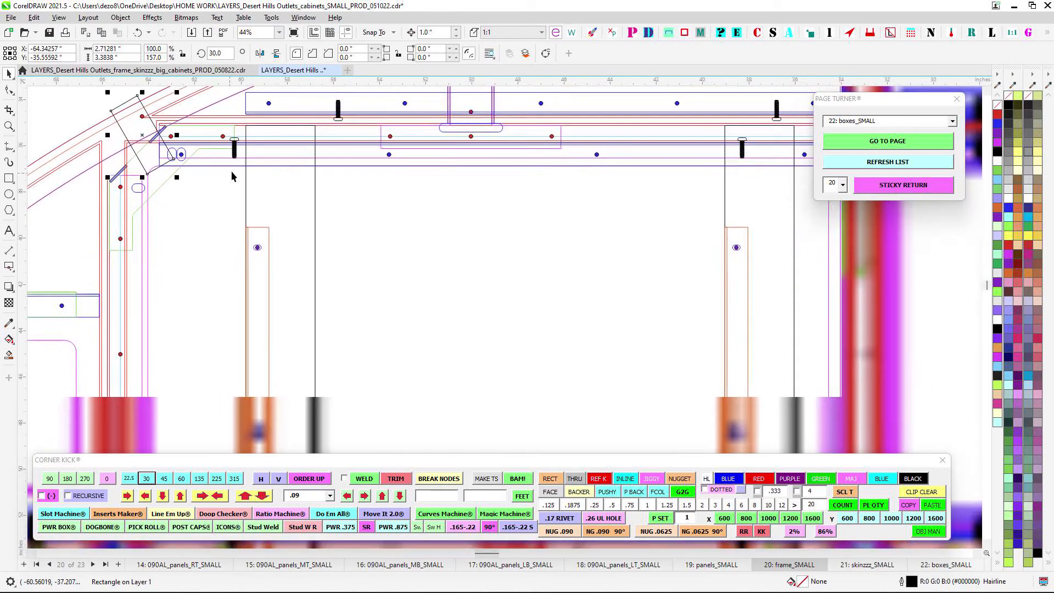
scroll(209, 194, down, 2)
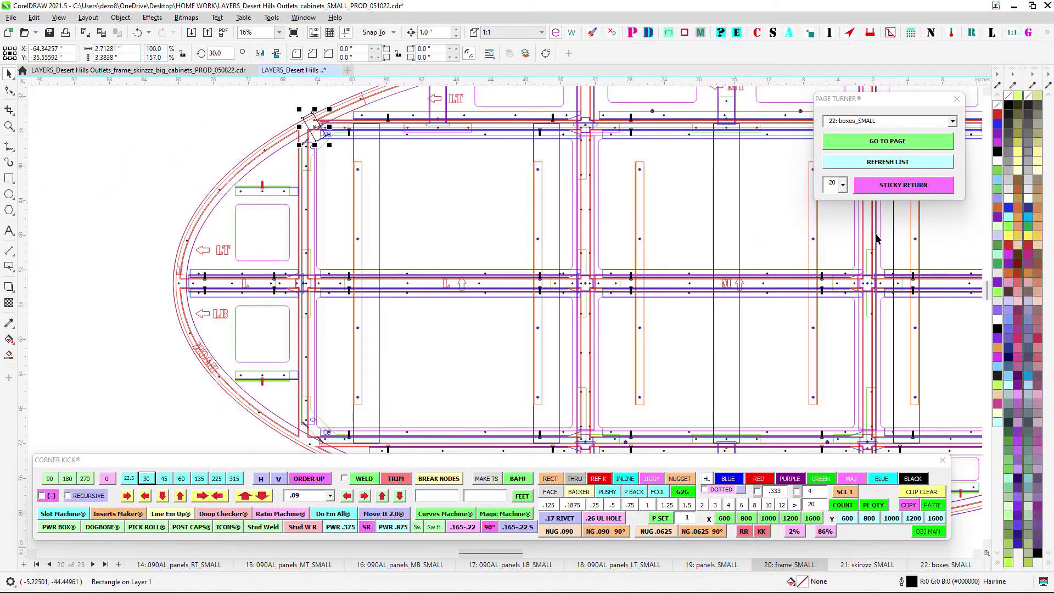
scroll(324, 165, up, 4)
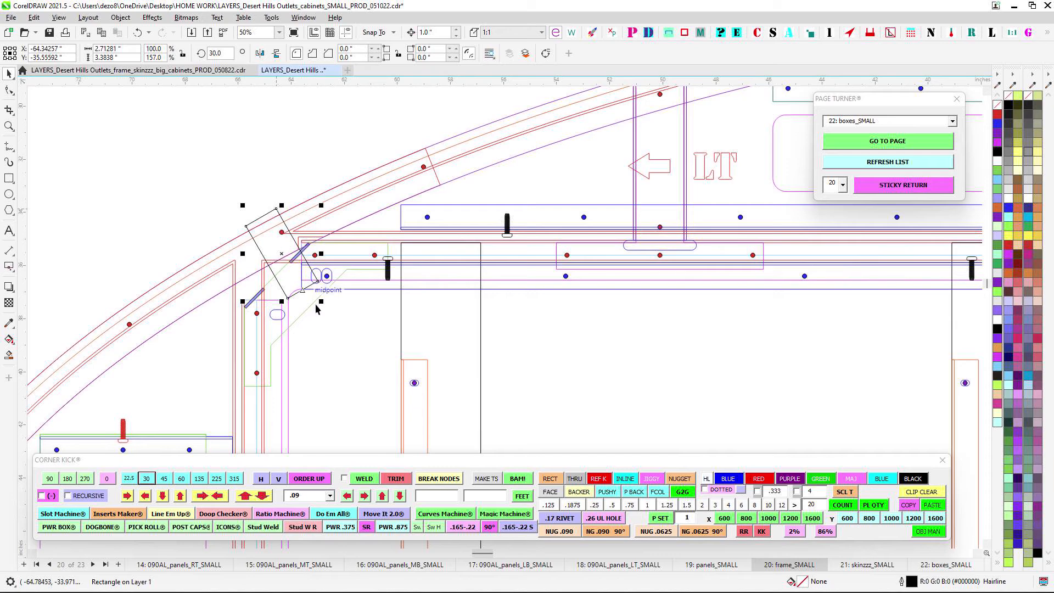
scroll(317, 324, down, 2)
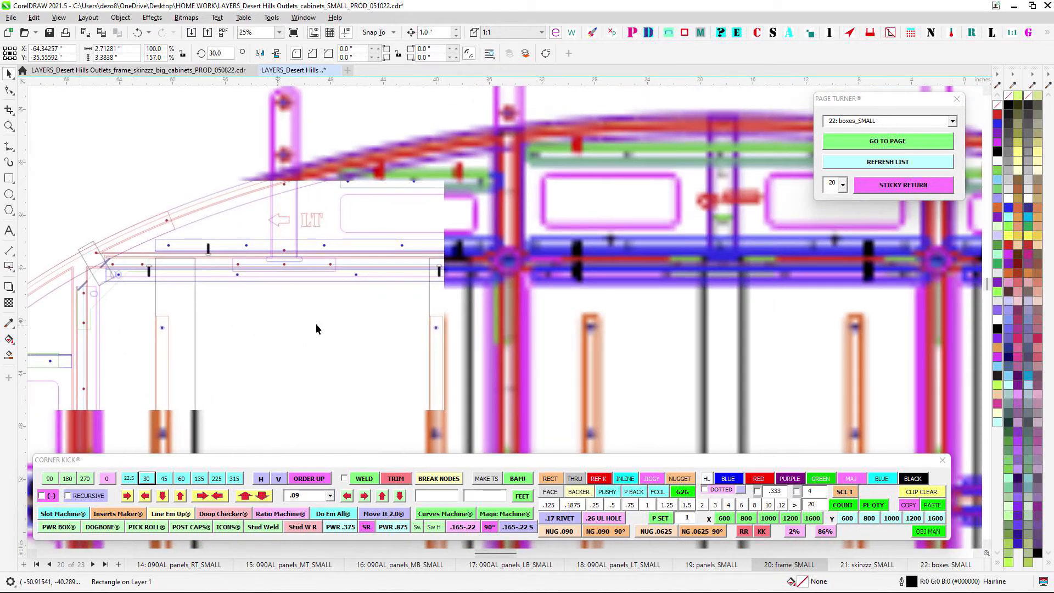
scroll(697, 283, up, 3)
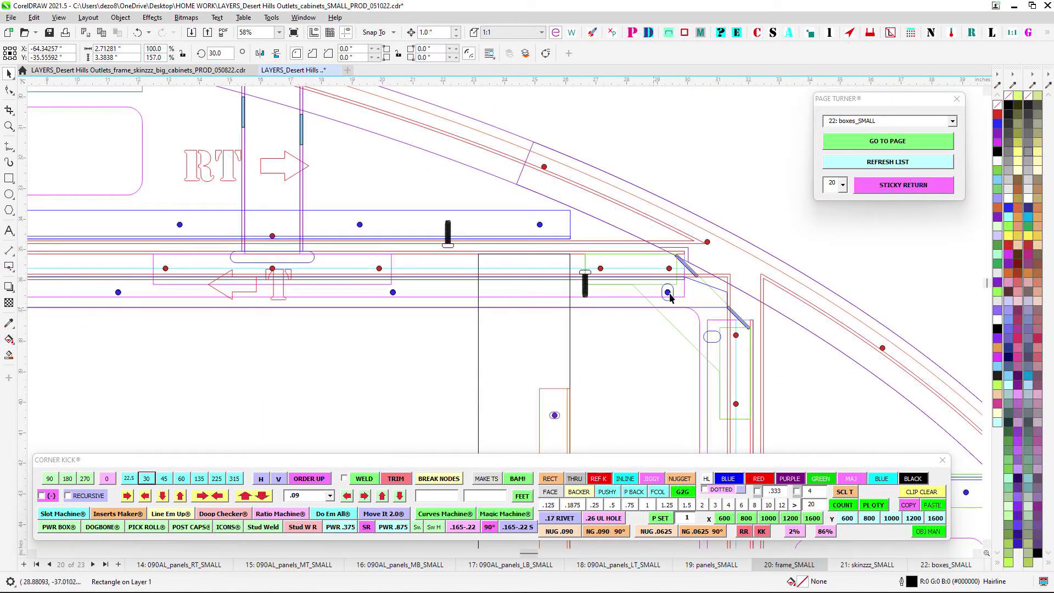
Review the green X-shaped brackets beside the frame drawings, and relate them to the FACE frame's rectangle-marked corner
scroll(670, 297, down, 6)
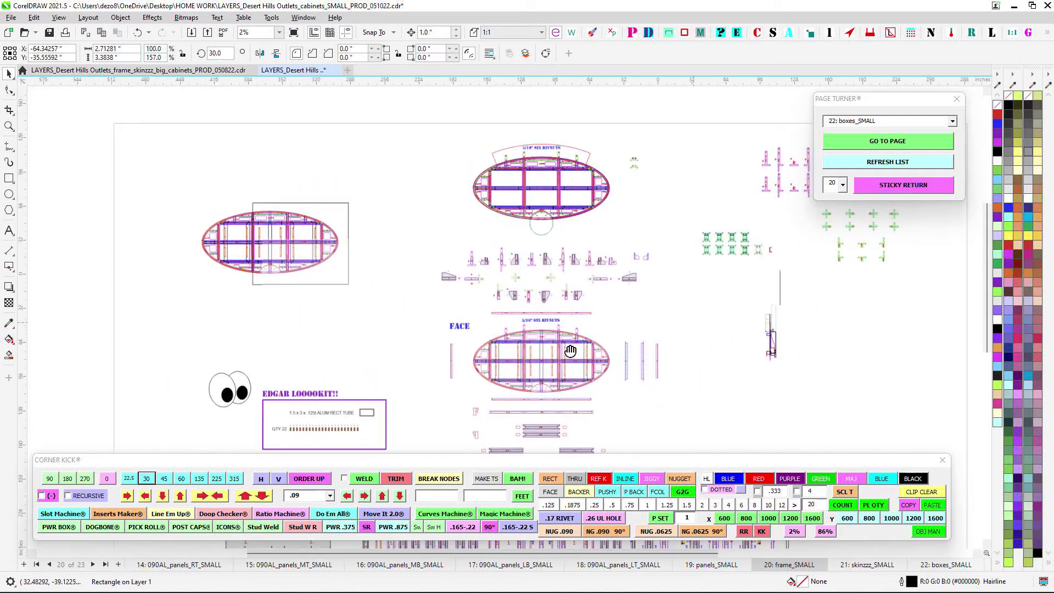
scroll(606, 253, up, 6)
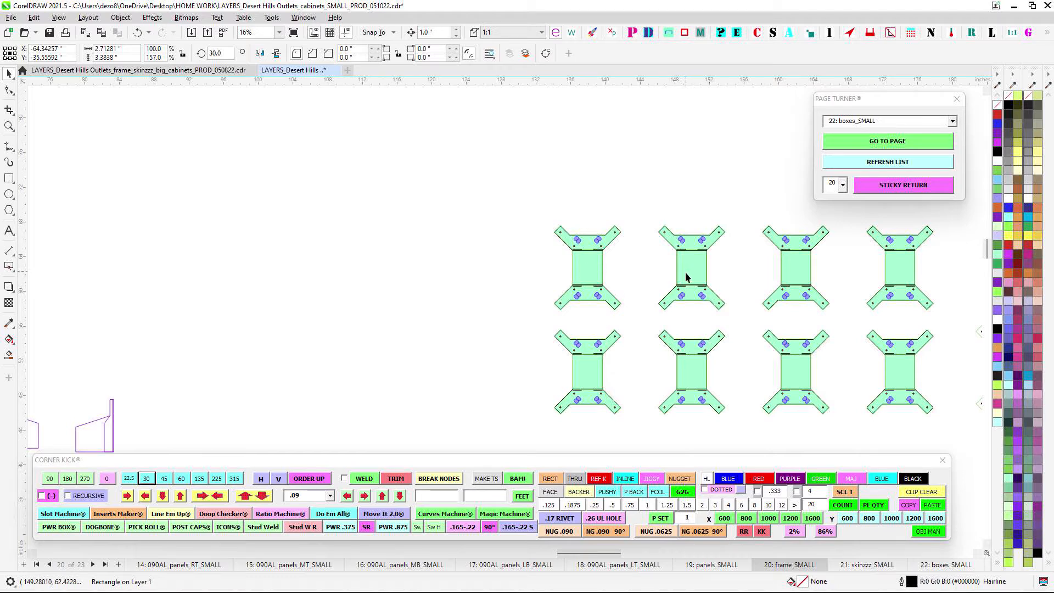
scroll(686, 266, down, 3)
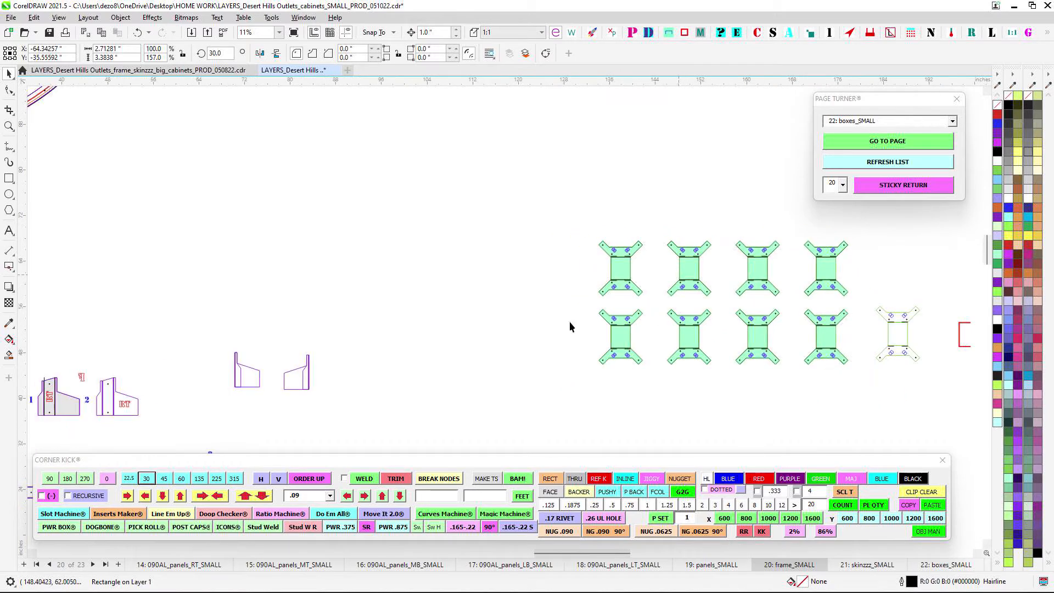
drag(314, 412, 734, 275)
scroll(735, 274, down, 3)
drag(477, 407, 601, 227)
scroll(481, 325, up, 1)
scroll(321, 367, up, 5)
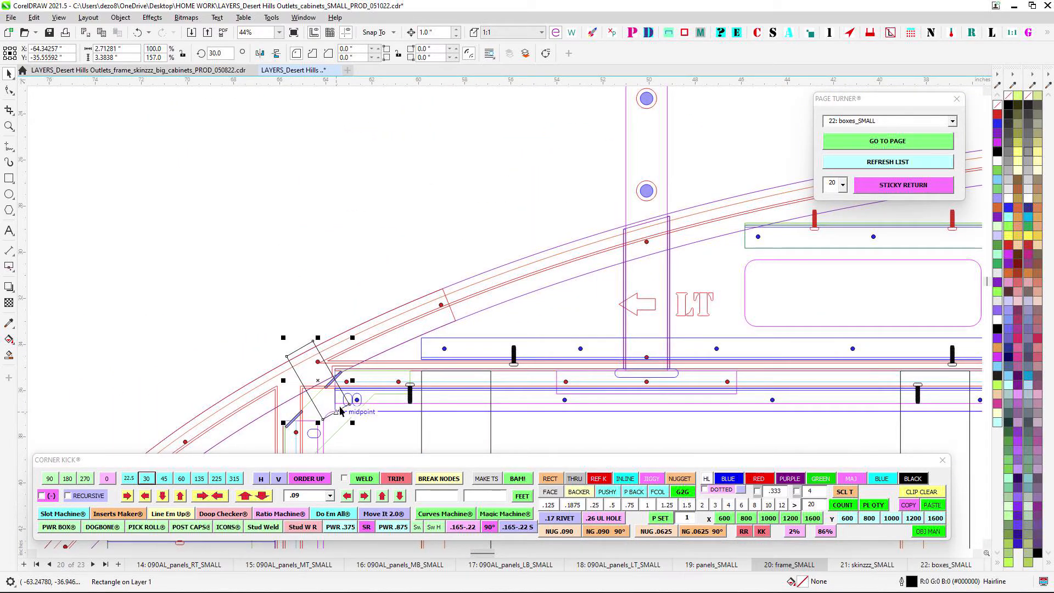
Examine the rectangle-marked corner from close up and in relation to the complete FACE oval frame
scroll(347, 407, down, 1)
drag(347, 408, 300, 329)
scroll(295, 332, up, 1)
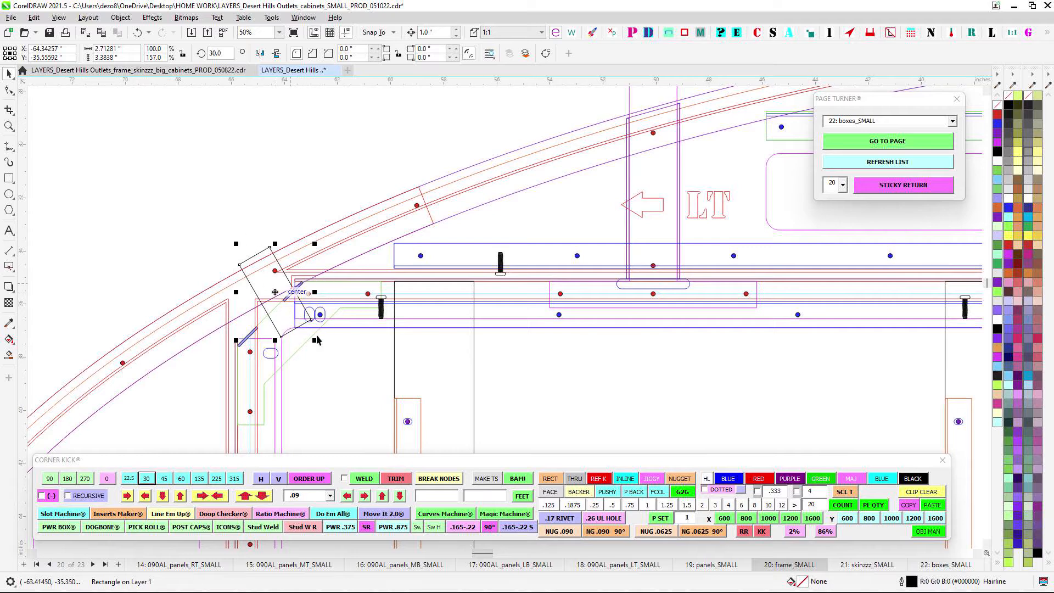
scroll(407, 336, down, 2)
scroll(337, 309, down, 1)
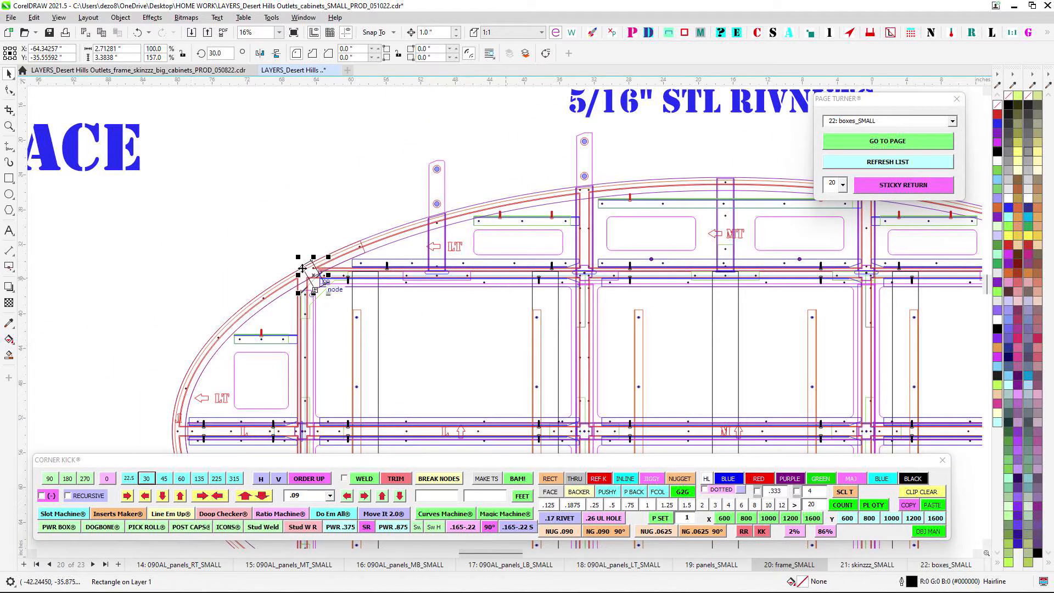
scroll(808, 201, down, 1)
drag(785, 232, 437, 220)
drag(452, 278, 596, 213)
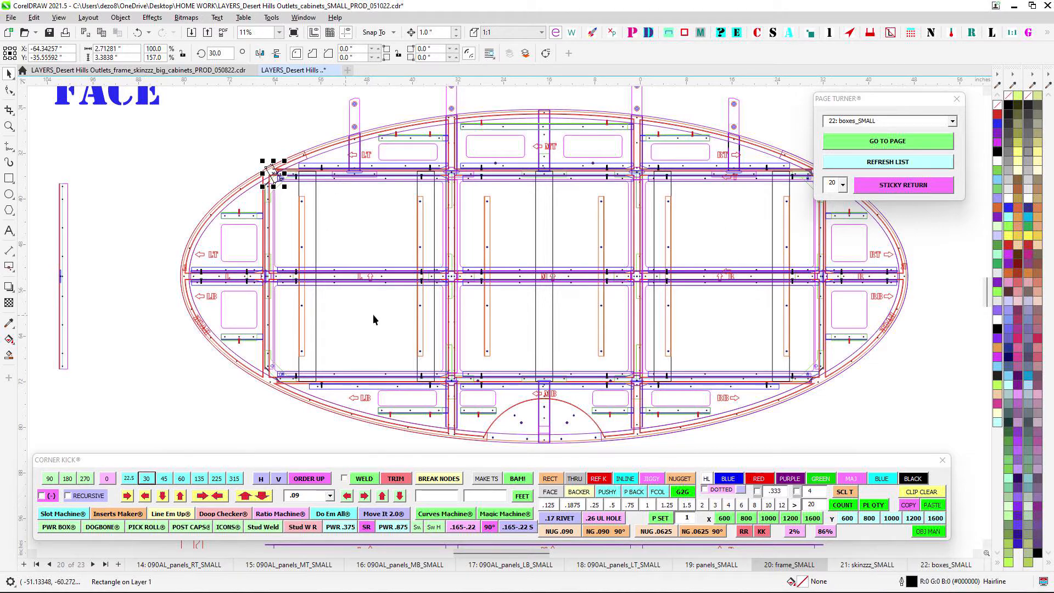
Review the complete FACE frame together with the loose rails and uprights laid out around and below it
scroll(498, 199, down, 1)
scroll(490, 213, down, 1)
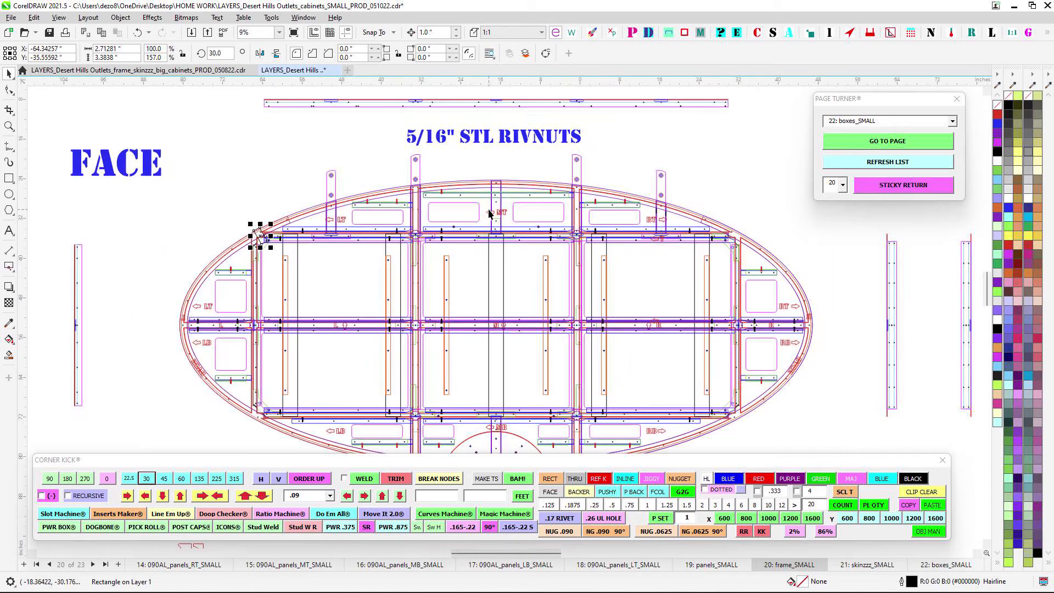
scroll(598, 180, up, 1)
scroll(597, 180, down, 5)
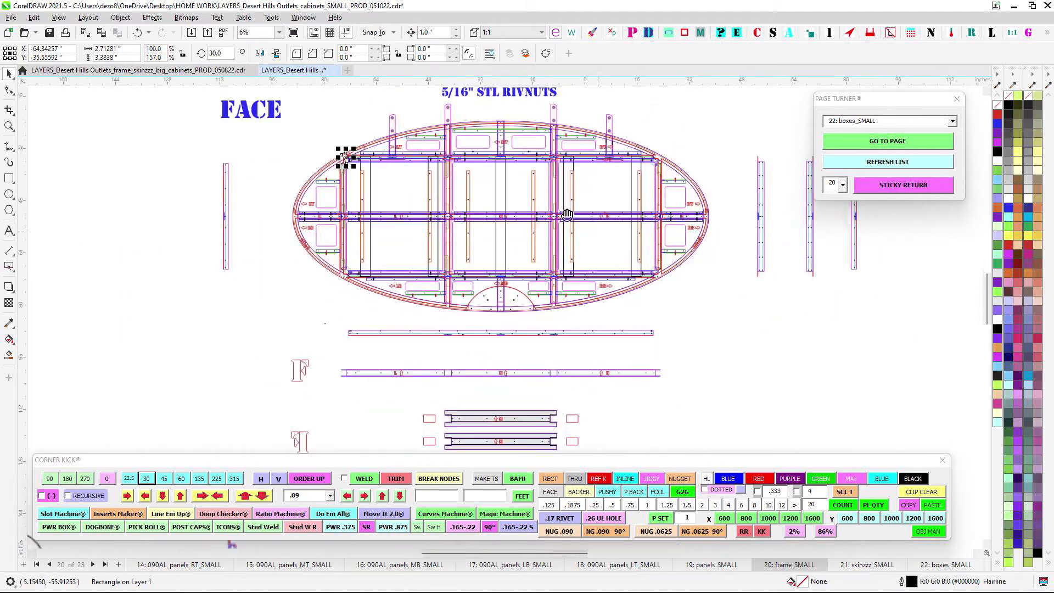
scroll(604, 264, up, 2)
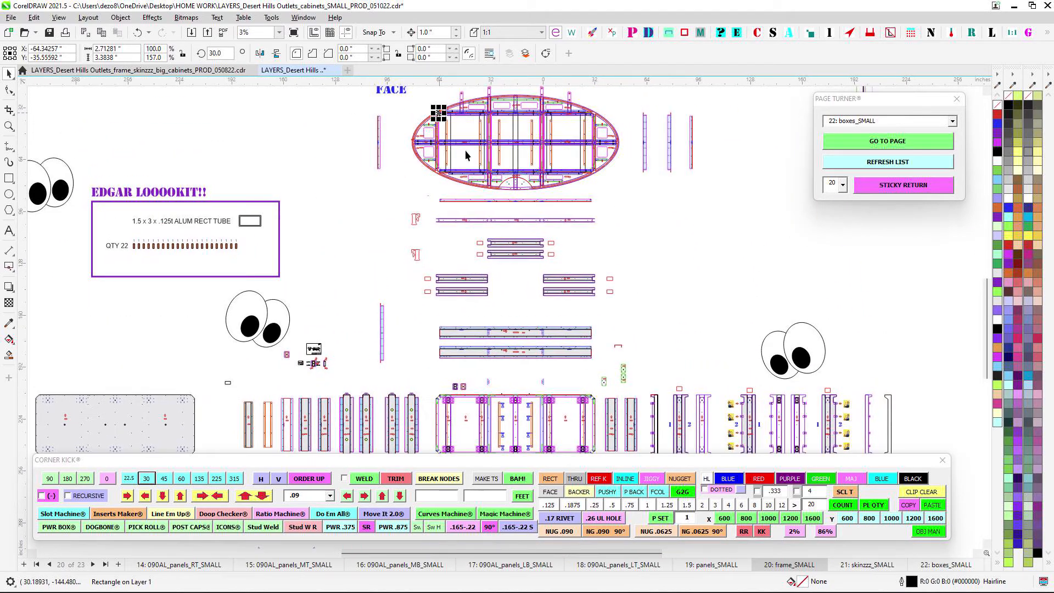
scroll(467, 114, up, 4)
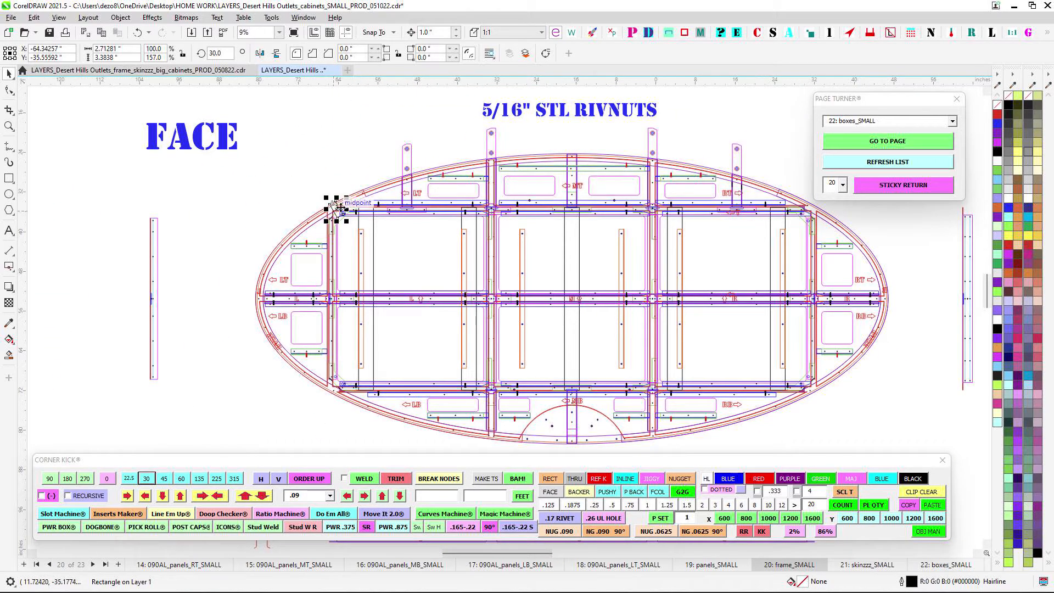
Review the frame_SMALL page from the FACE oval frame down to the BACK frame and the loose parts laid out around it
scroll(346, 203, up, 3)
scroll(347, 193, down, 2)
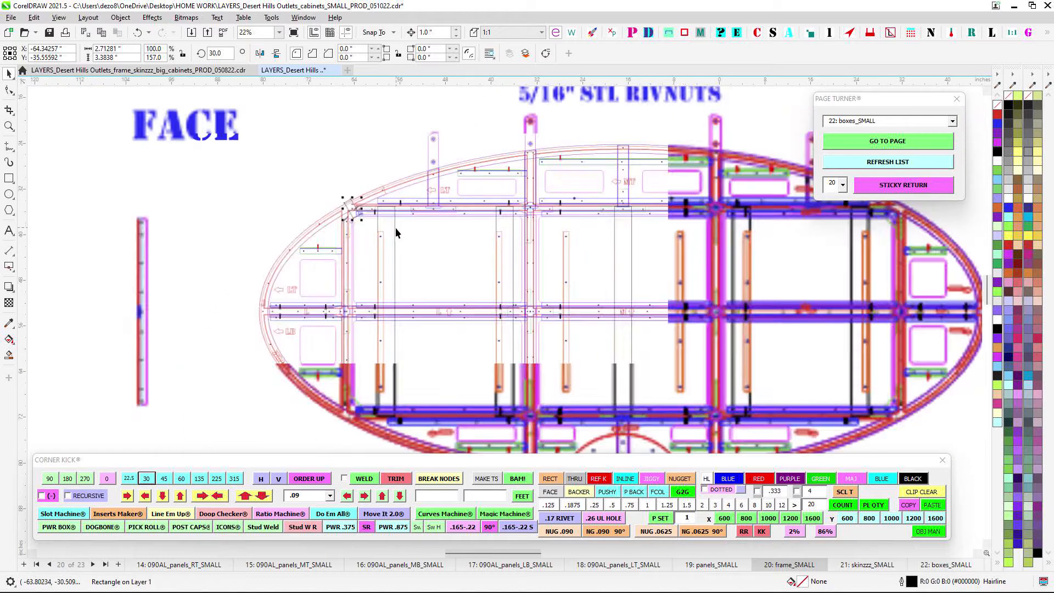
scroll(431, 247, down, 4)
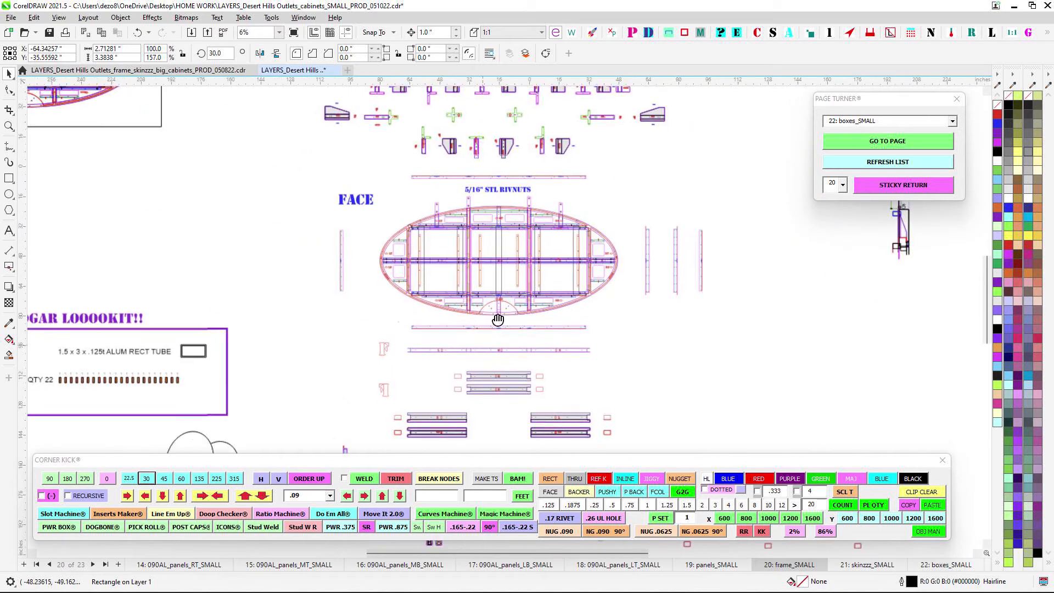
scroll(634, 316, up, 1)
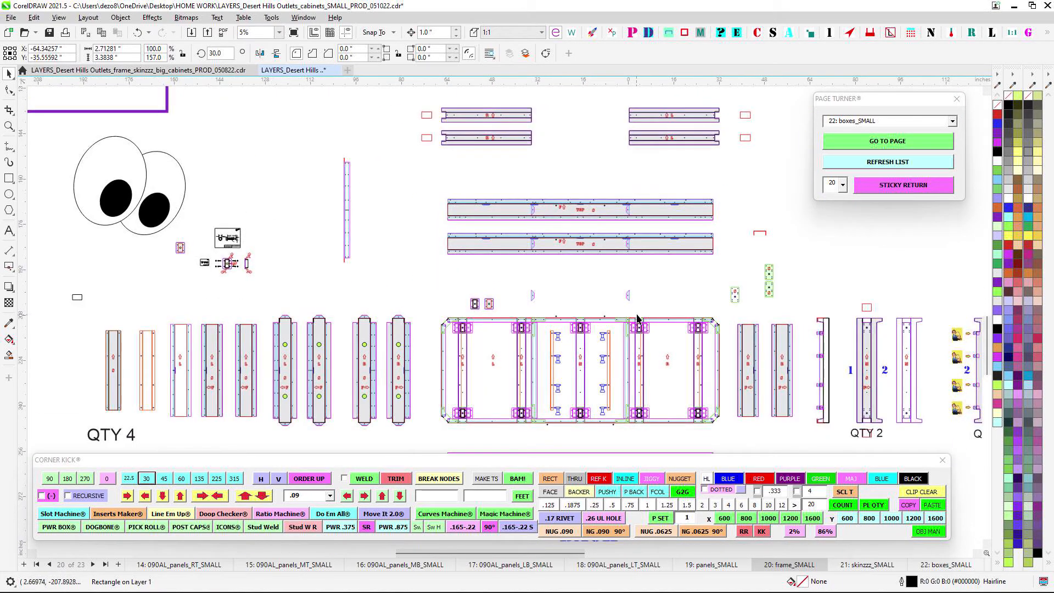
scroll(614, 299, down, 2)
drag(675, 273, 541, 306)
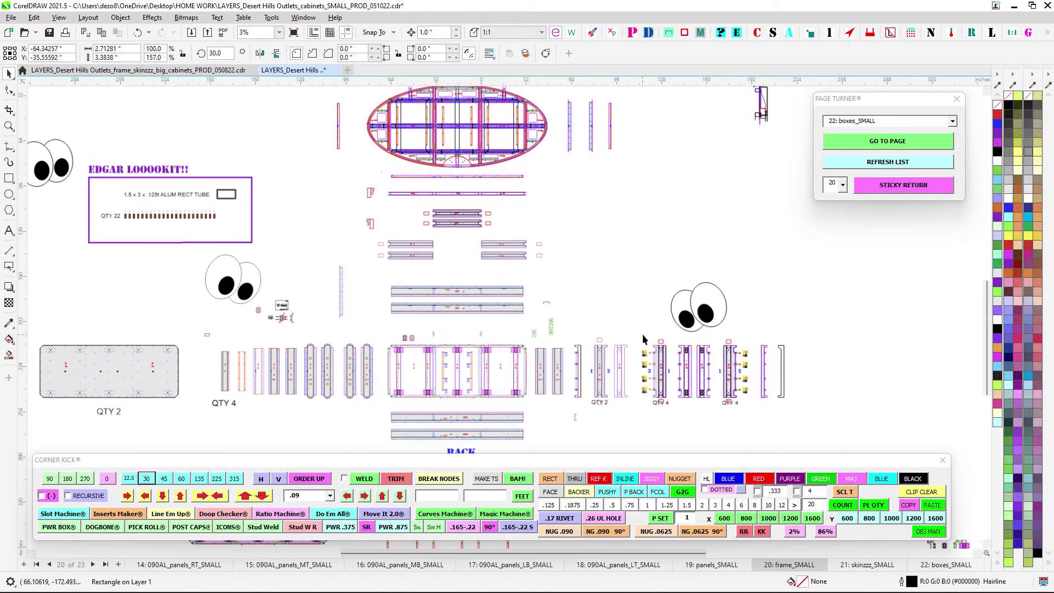
drag(642, 334, 623, 283)
scroll(428, 305, up, 1)
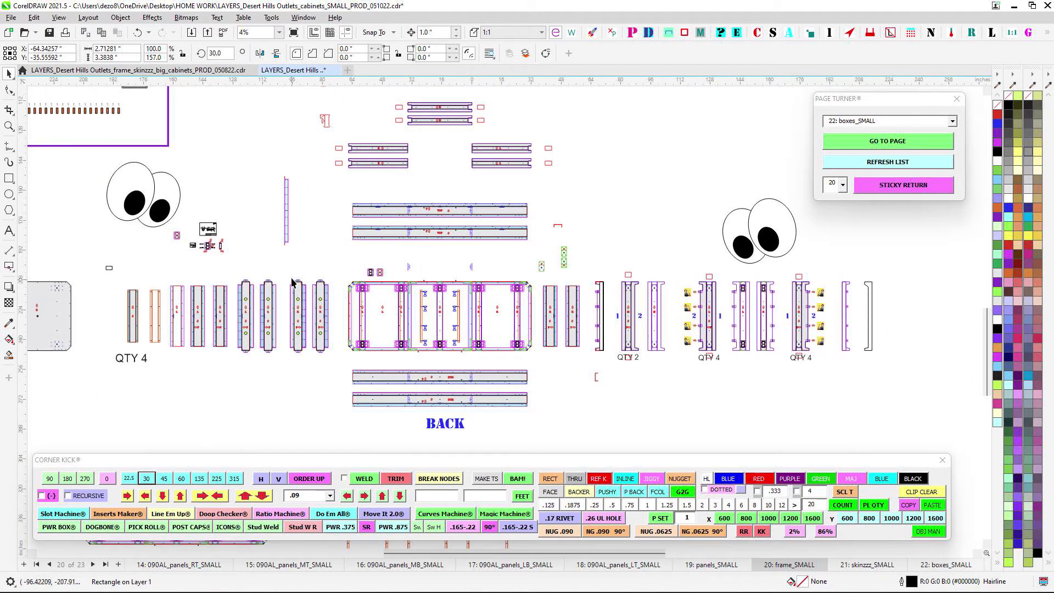
drag(293, 282, 381, 267)
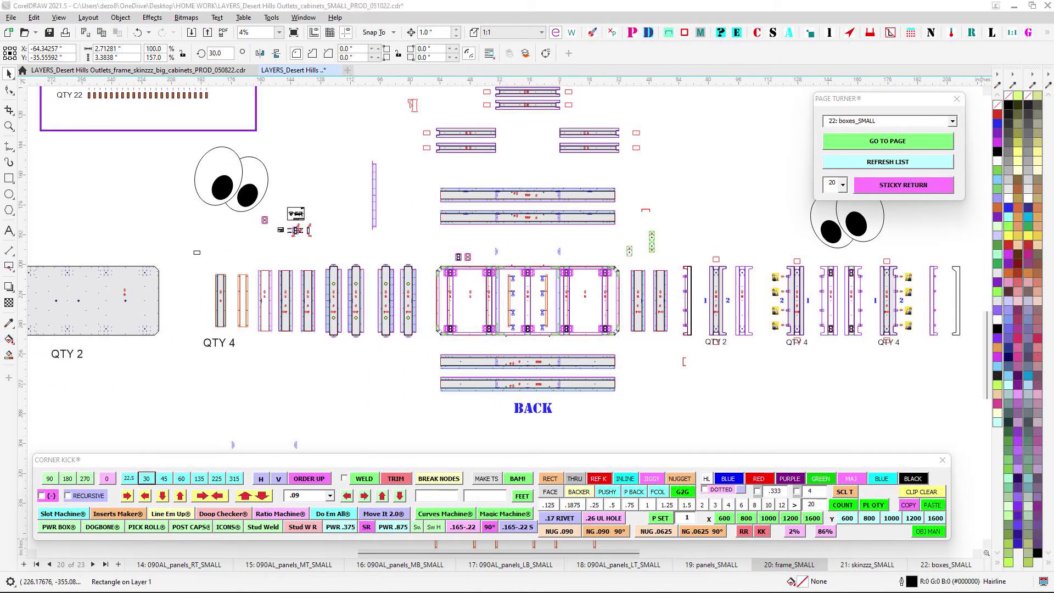
scroll(542, 235, up, 3)
drag(548, 215, 691, 336)
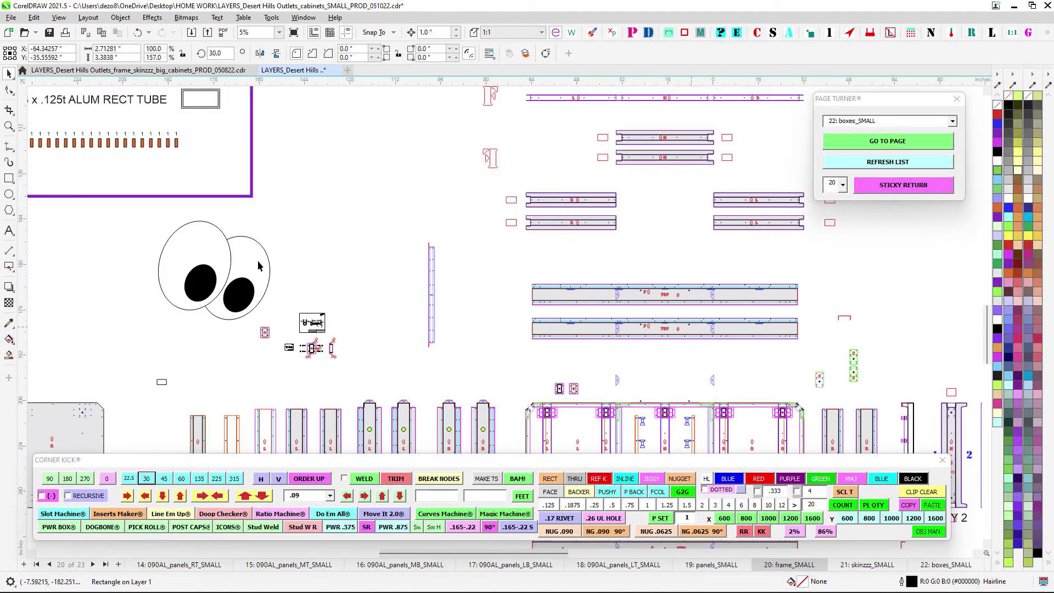
Examine the long rails marked TOP above the BACK frame, and relate them to the uprights on both sides
drag(280, 282, 432, 226)
scroll(439, 269, up, 1)
scroll(455, 280, down, 3)
drag(476, 311, 443, 273)
drag(567, 295, 454, 280)
drag(519, 187, 509, 204)
scroll(508, 202, up, 4)
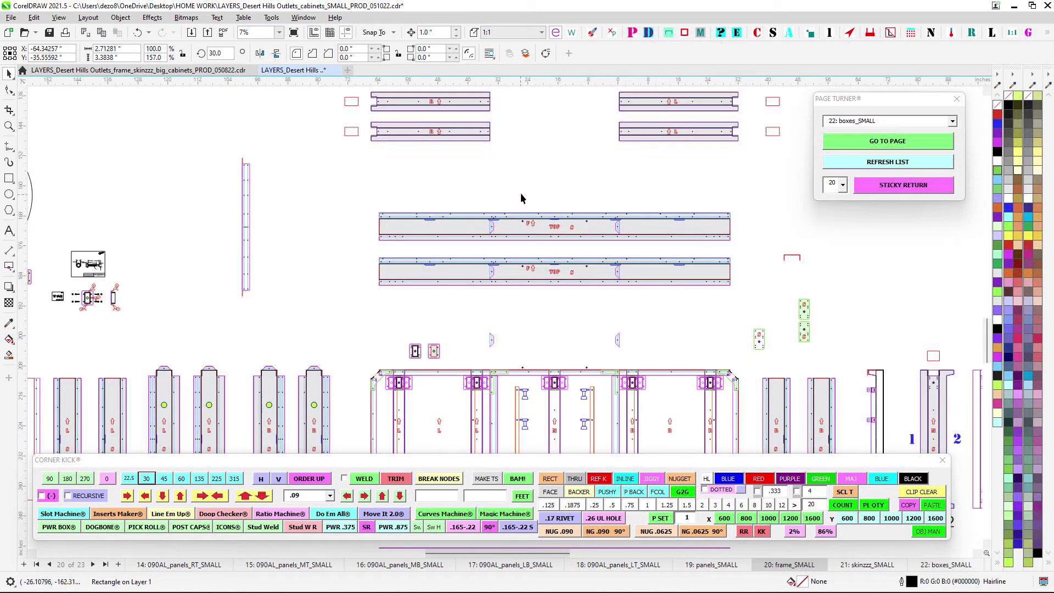
scroll(520, 192, down, 3)
drag(661, 221, 525, 246)
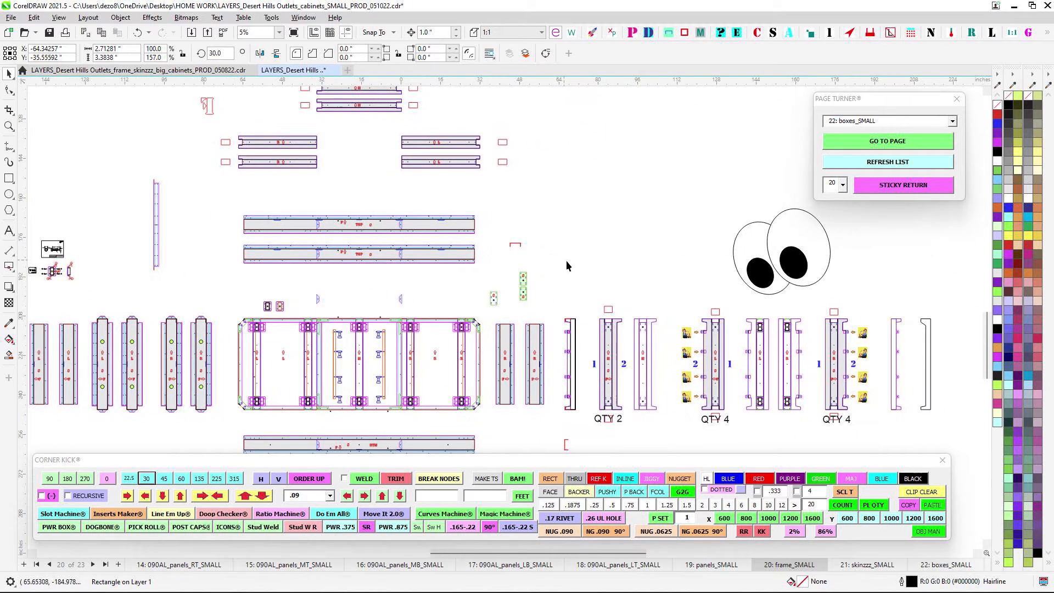
drag(541, 293, 650, 224)
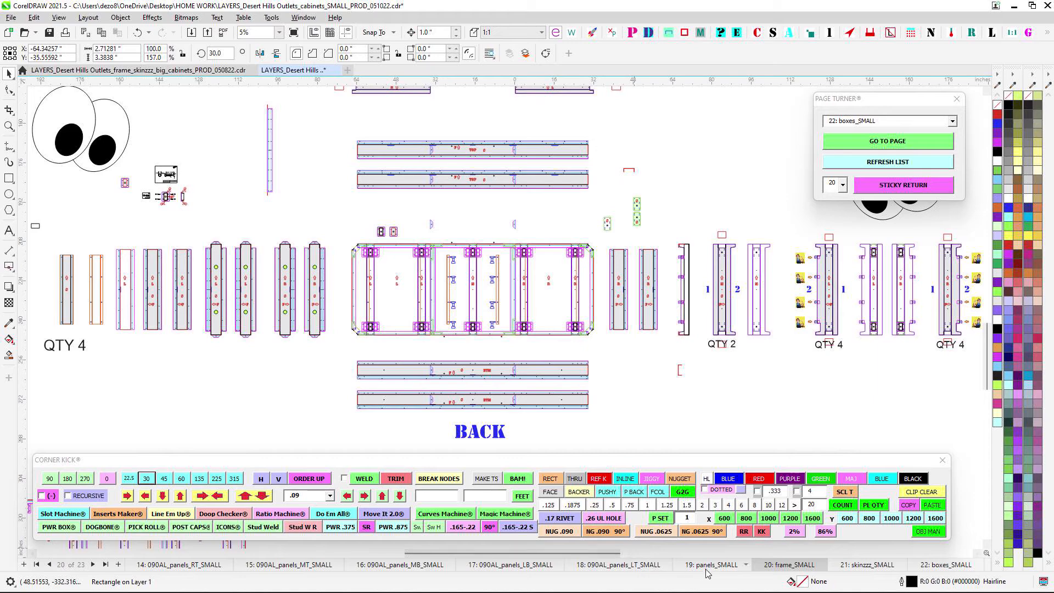
Examine the BACK frame's brackets and corners together with the neighbouring uprights and the numbered QTY 2 and QTY 4 posts
scroll(297, 271, up, 1)
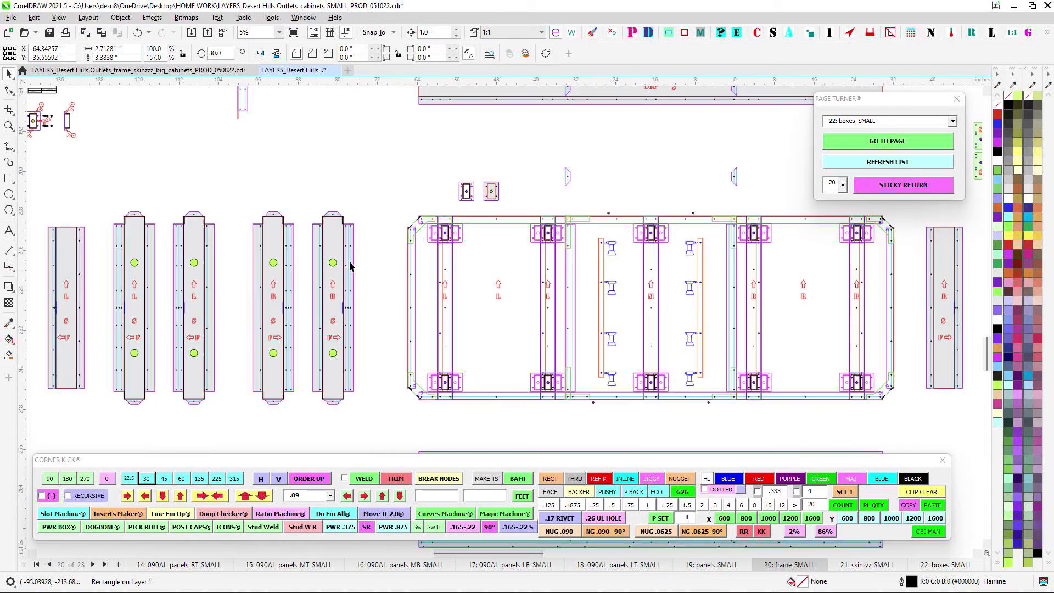
scroll(362, 301, down, 1)
drag(612, 375, 360, 209)
drag(716, 90, 652, 220)
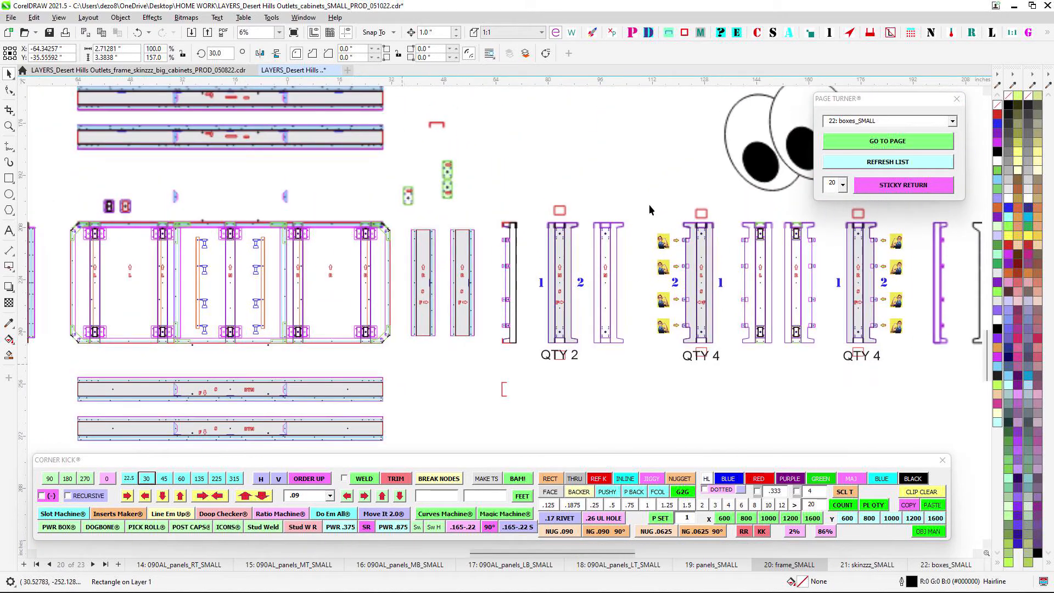
scroll(263, 252, up, 1)
scroll(700, 324, down, 1)
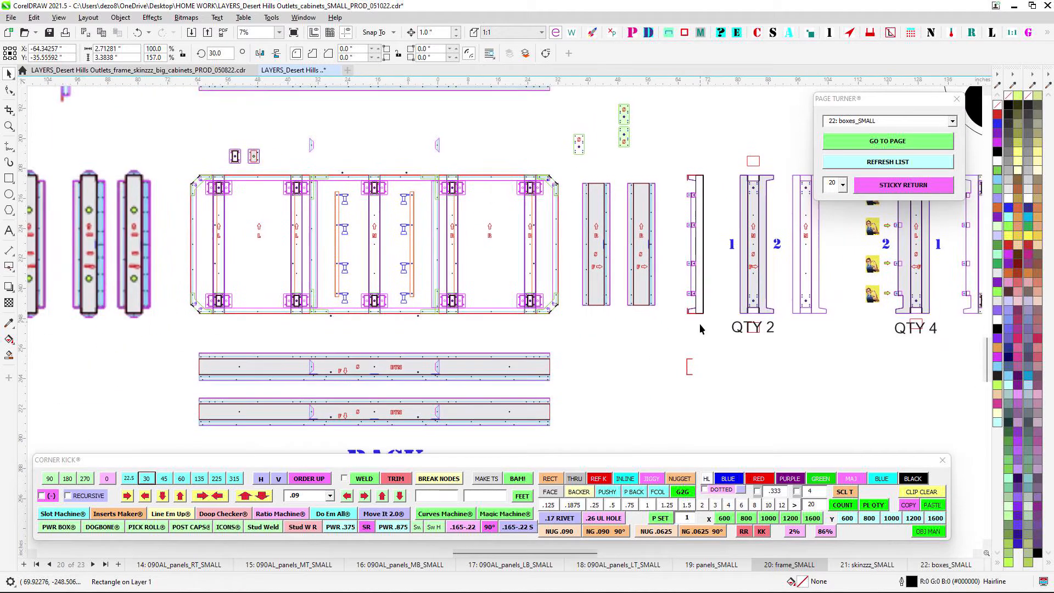
scroll(697, 338, down, 1)
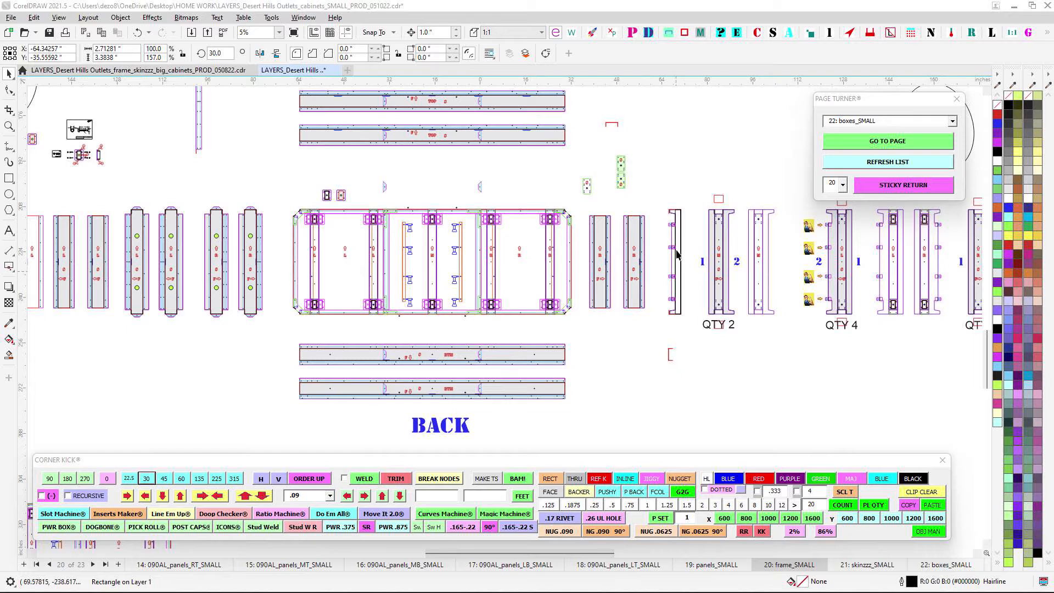
drag(678, 184, 613, 236)
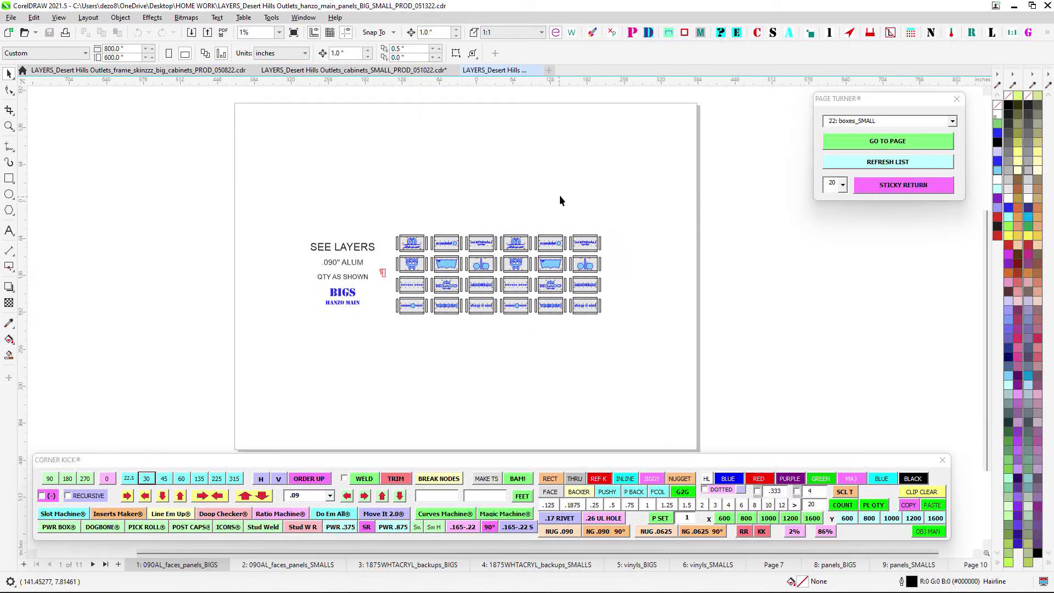
Inspect the mirrored brand-logo face panels and their side strips on the 090AL_faces_panels_BIGS page of the hanzo_main_panels file
scroll(593, 220, up, 1)
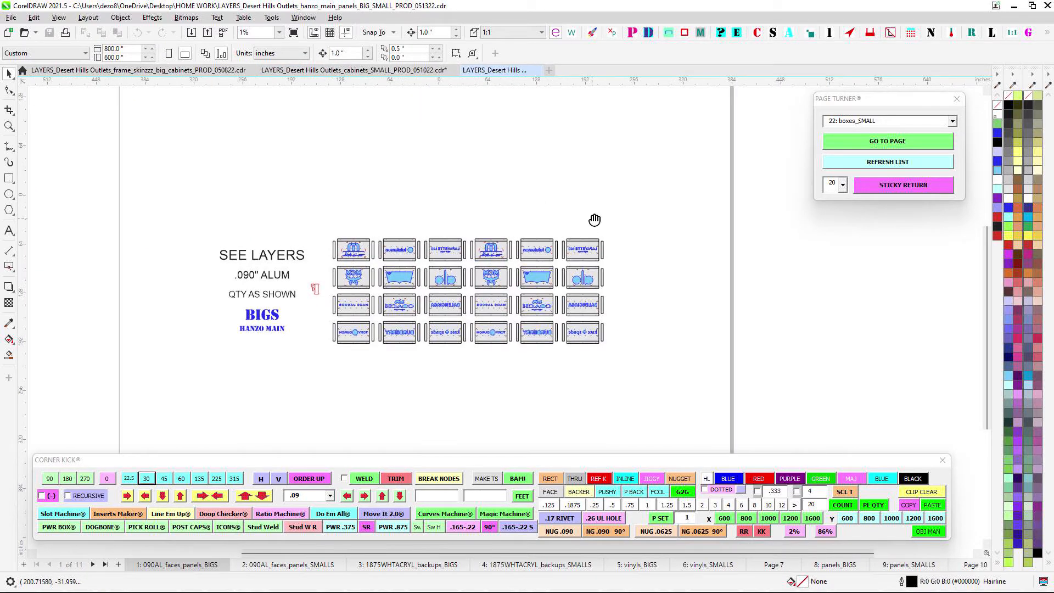
scroll(595, 220, up, 2)
scroll(526, 235, up, 6)
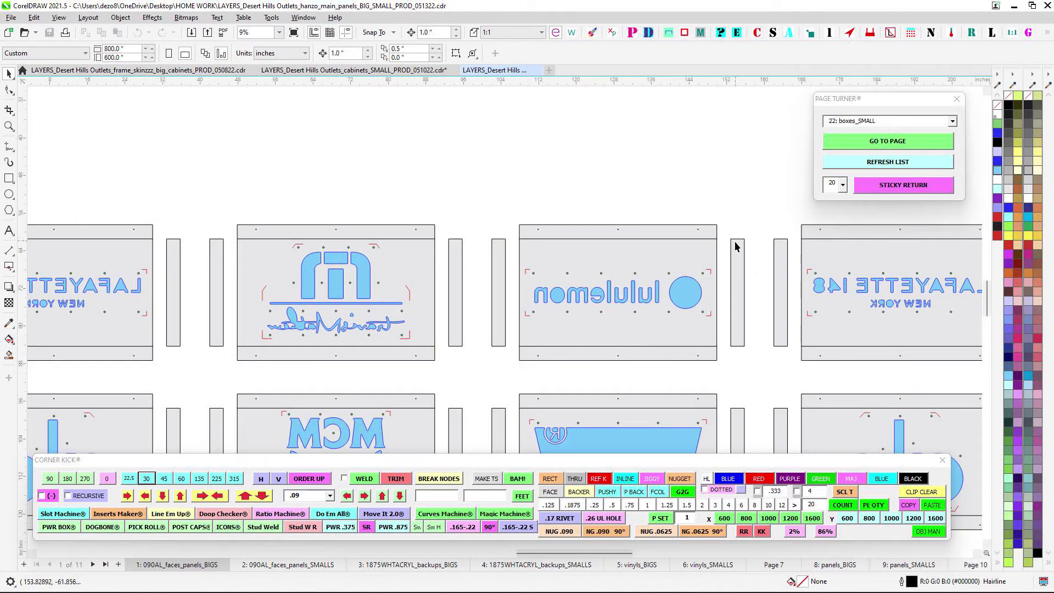
scroll(510, 251, down, 4)
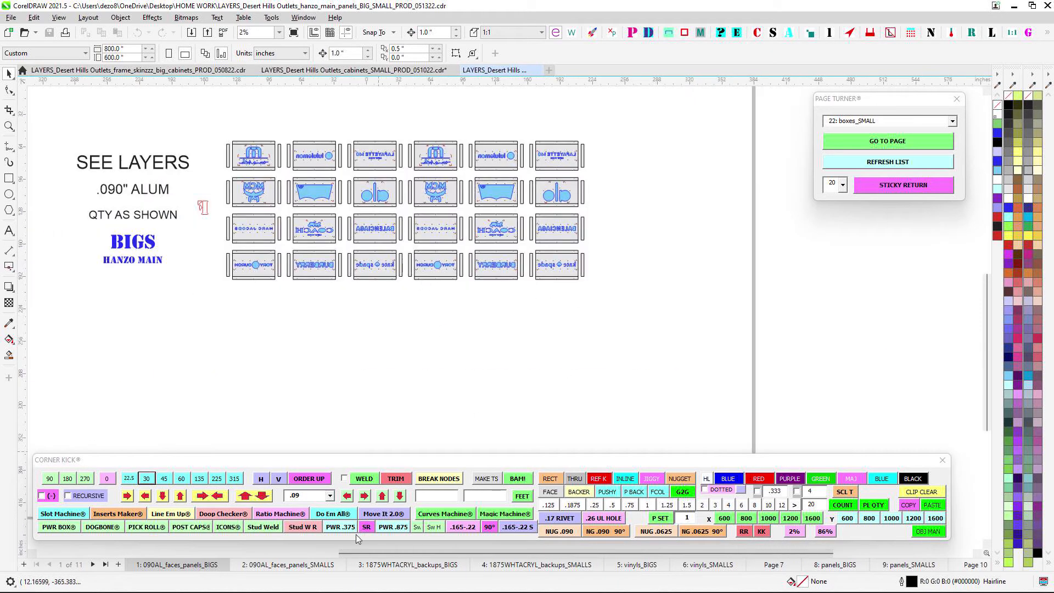
Go to the 090AL_faces_panels_SMALLS page and inspect the stud holes and corner marks around the Saint Laurent and Coach logos
key(Page_Down)
scroll(418, 203, up, 4)
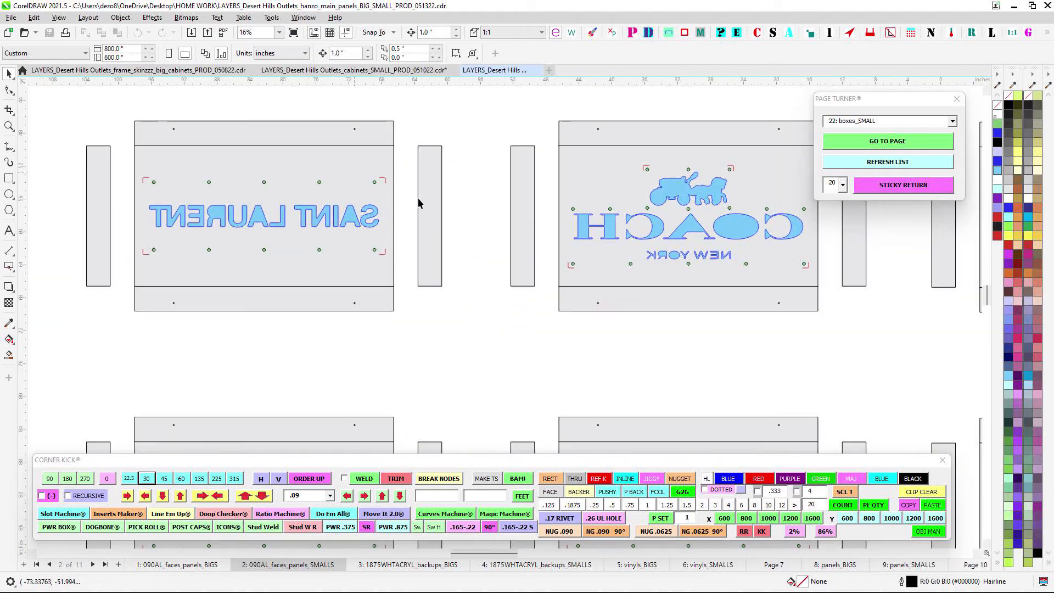
scroll(377, 180, up, 1)
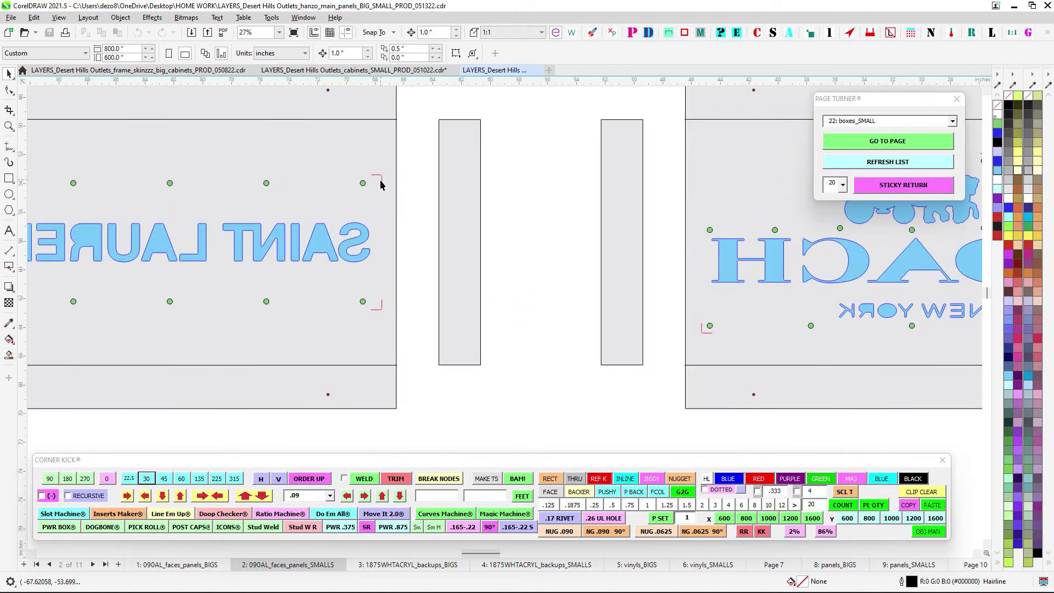
scroll(344, 231, down, 1)
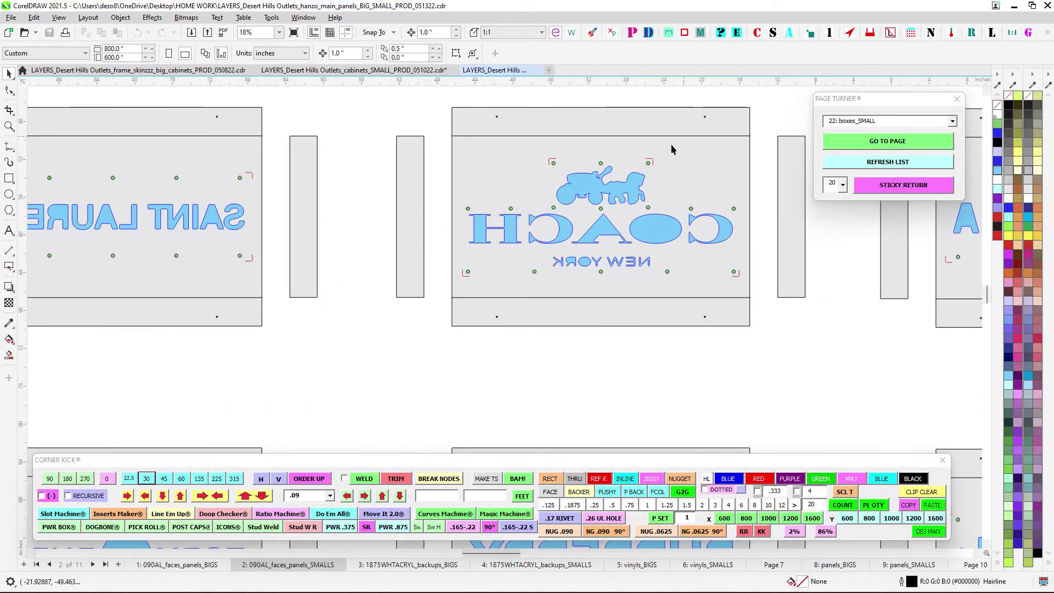
scroll(344, 231, down, 2)
Go to the 1875WHTACRYL_backups_SMALLS page and examine the labelled acrylic backups, including the COACH, BURBY and TORY B pieces
click(498, 568)
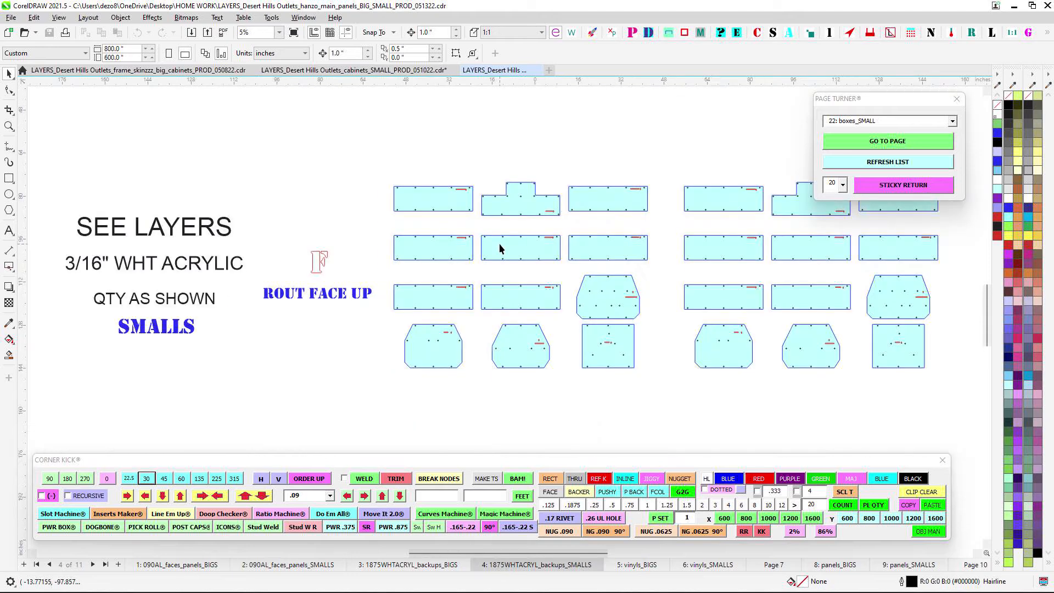
scroll(634, 275, up, 1)
scroll(335, 254, up, 2)
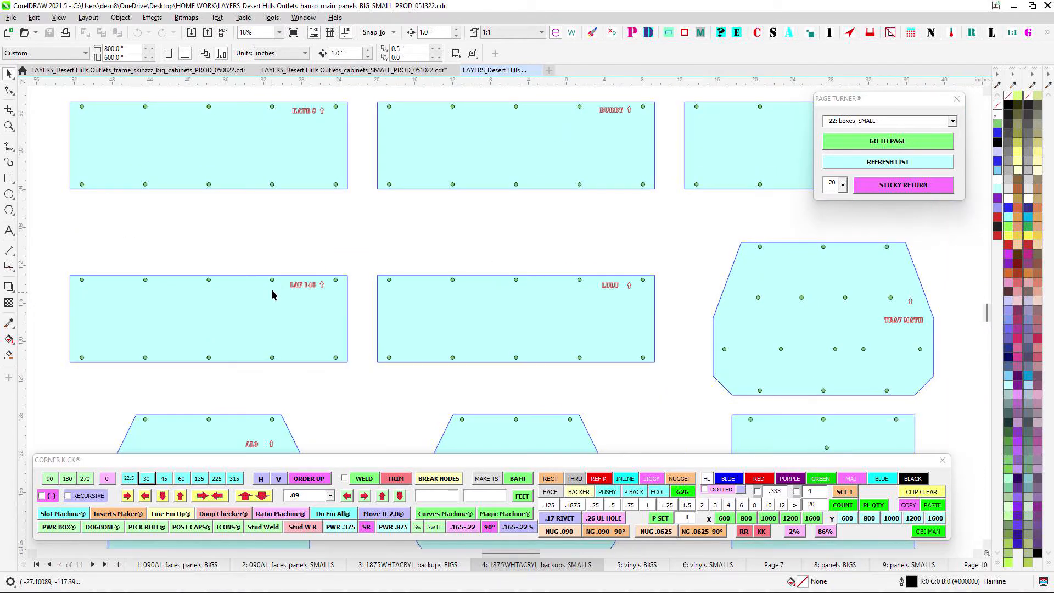
scroll(477, 258, down, 3)
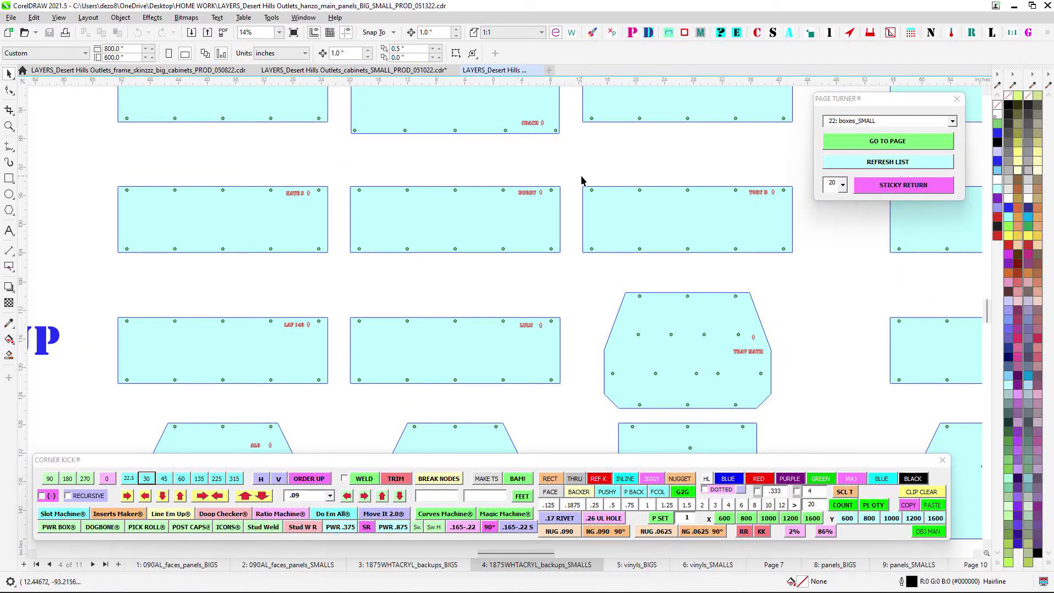
drag(594, 170, 520, 226)
scroll(481, 140, up, 1)
scroll(481, 144, up, 4)
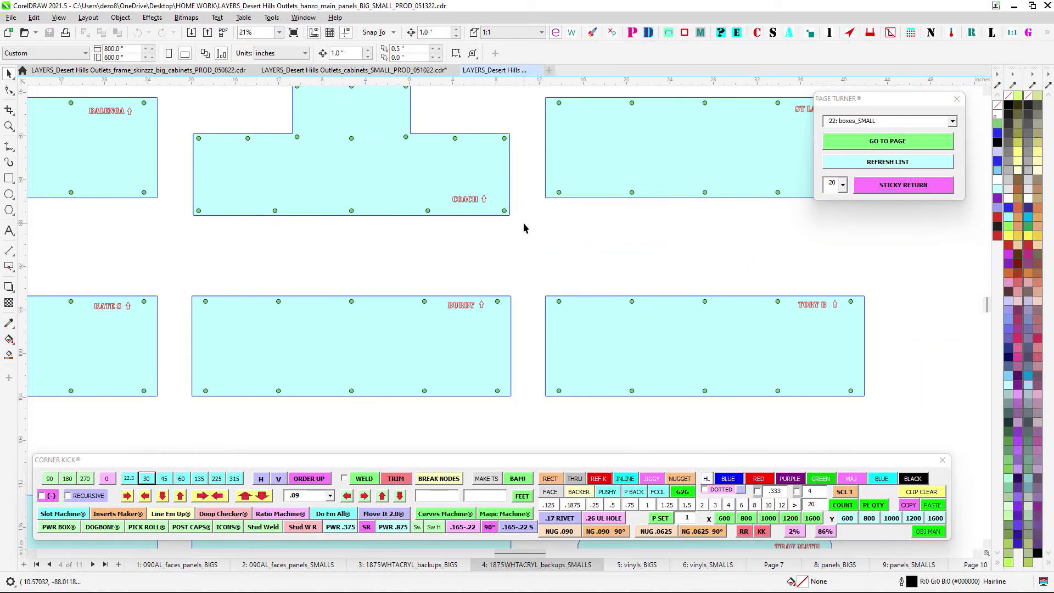
scroll(657, 300, down, 7)
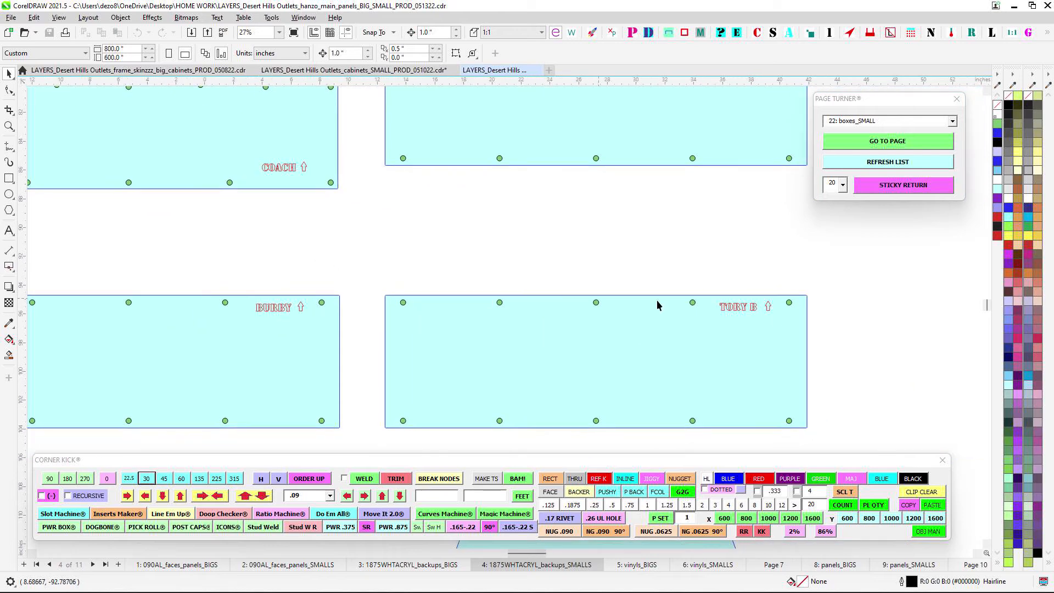
scroll(486, 289, down, 1)
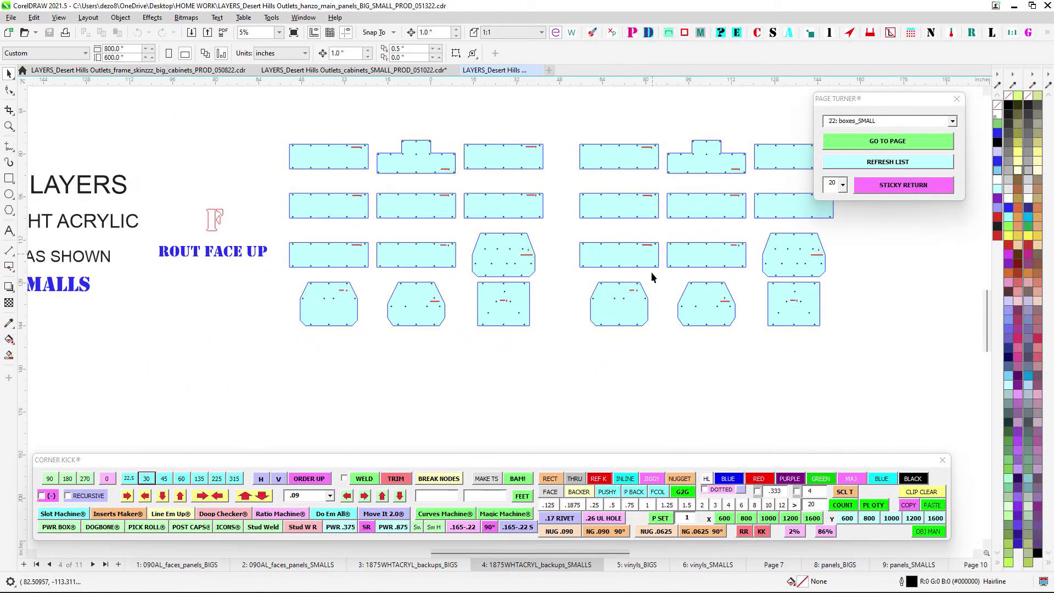
Go to the vinyls_BIGS page and examine the black vinyl shapes on the LAF 148 and LULU pieces from close up
click(643, 567)
scroll(497, 269, up, 1)
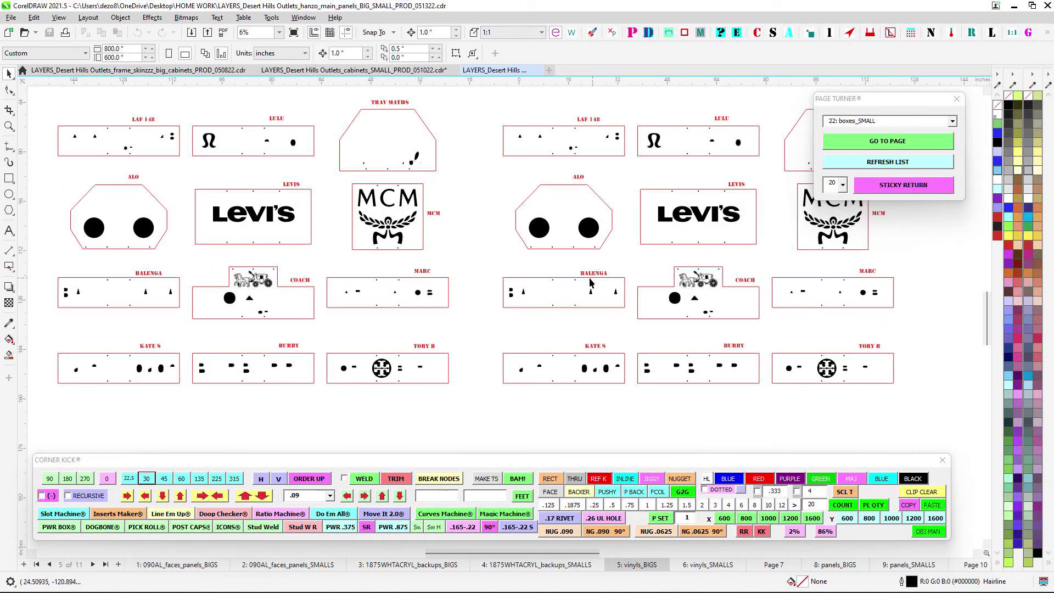
scroll(389, 259, up, 6)
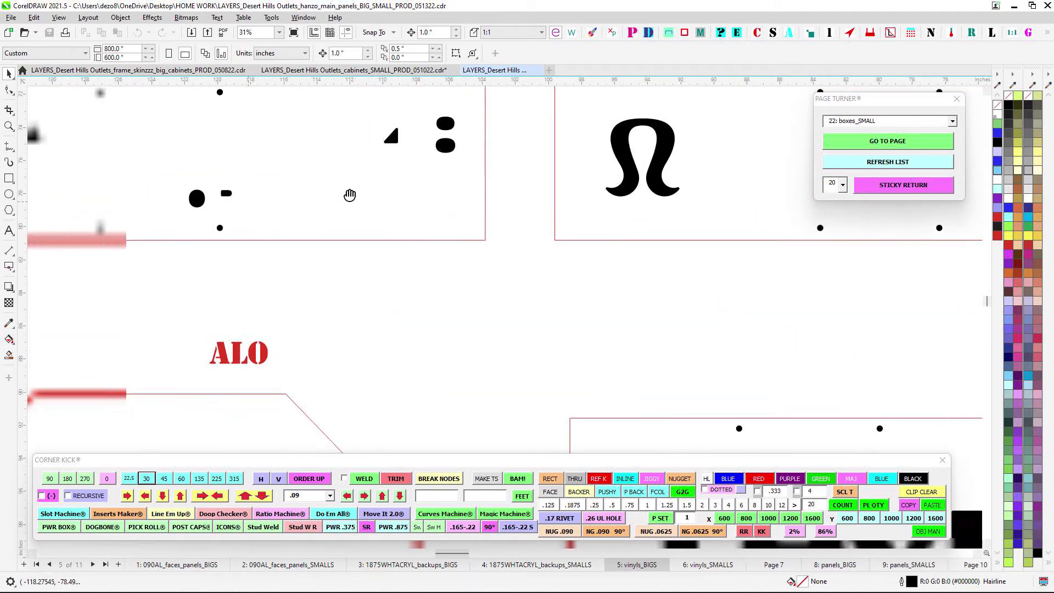
scroll(221, 196, up, 2)
scroll(242, 201, down, 3)
drag(450, 206, 164, 219)
scroll(350, 142, up, 2)
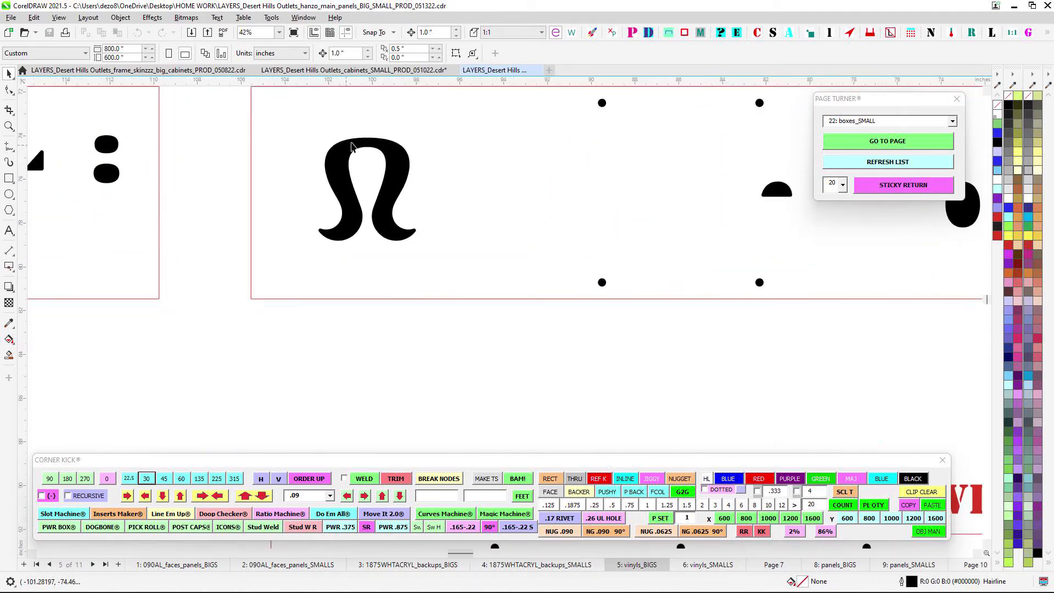
drag(612, 183, 246, 203)
scroll(245, 203, up, 1)
scroll(378, 192, up, 2)
scroll(439, 214, down, 3)
drag(636, 311, 85, 254)
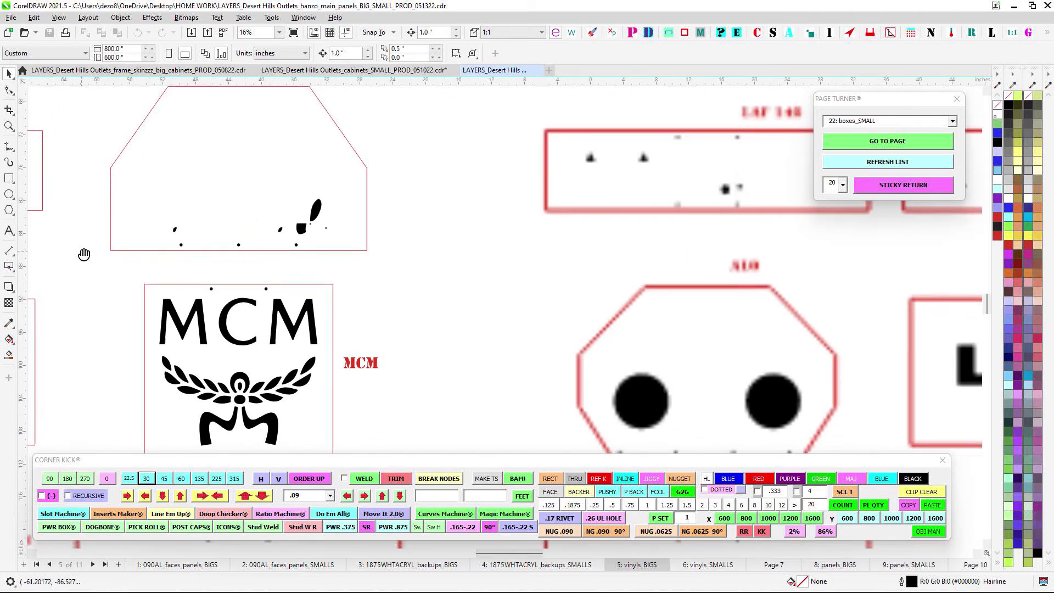
Examine the small vinyl shapes and holes on the TRAV MATHS piece, and compare it with the other brands' vinyl layouts
scroll(478, 250, down, 1)
scroll(494, 263, down, 1)
drag(510, 281, 359, 268)
scroll(665, 291, up, 3)
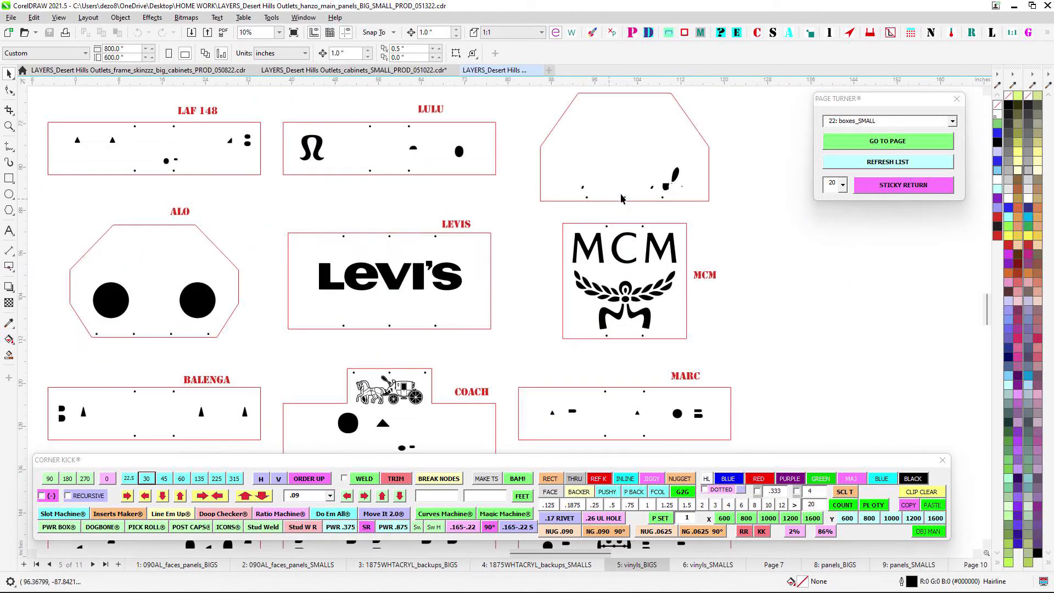
scroll(700, 197, up, 4)
scroll(620, 207, up, 4)
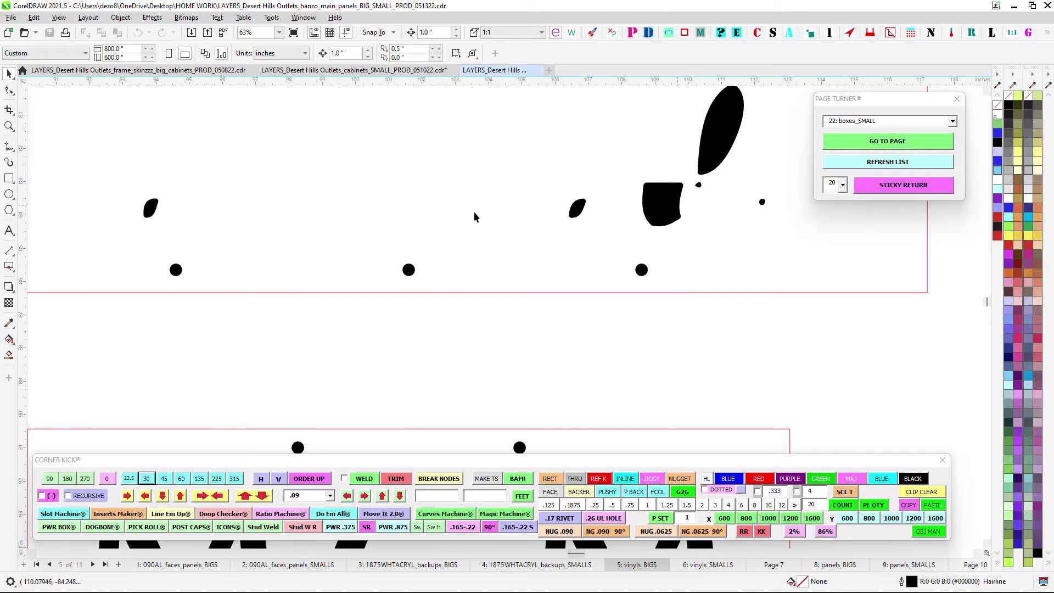
scroll(552, 213, down, 2)
scroll(406, 233, down, 2)
scroll(644, 238, down, 1)
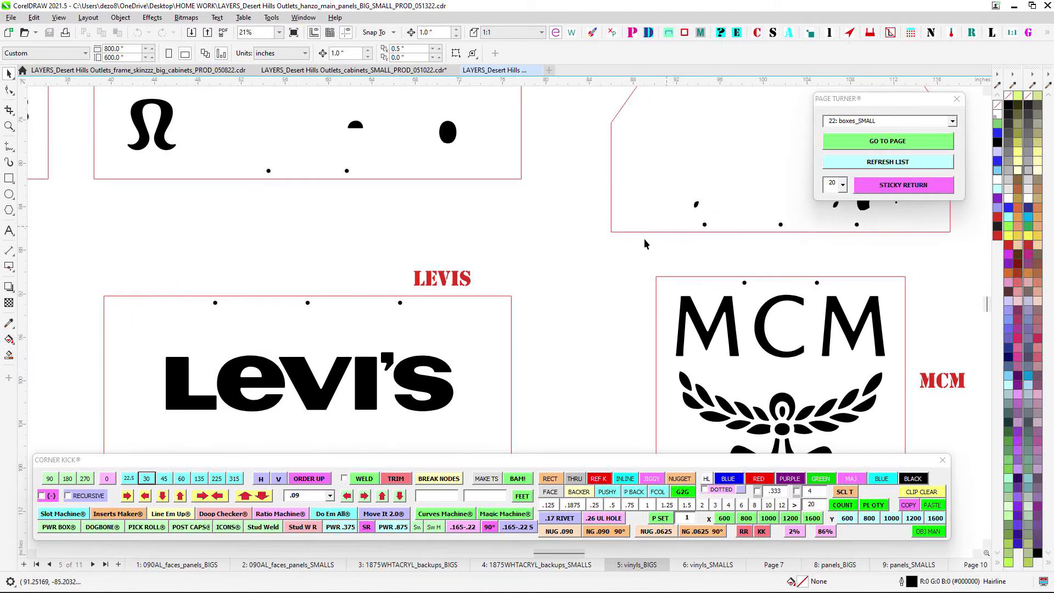
scroll(620, 288, down, 1)
scroll(621, 287, down, 1)
drag(620, 315, 581, 242)
scroll(571, 245, down, 1)
drag(559, 287, 654, 269)
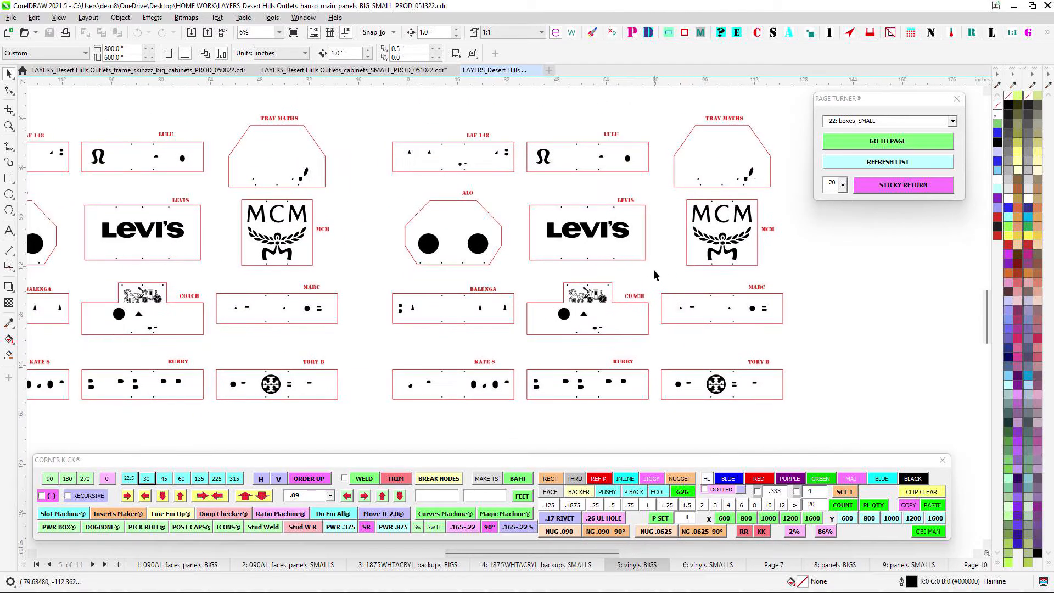
Go to the 1875WHTACRYL_backups_SMALLS page and examine the holes and orientation arrow on the BALENGA acrylic backup
drag(562, 309, 765, 291)
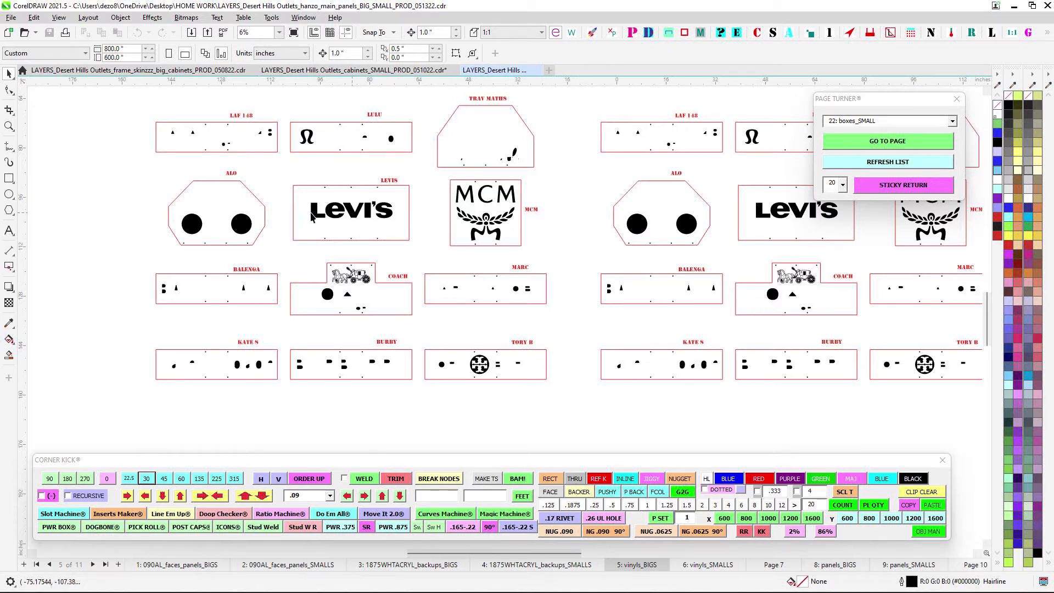
click(538, 565)
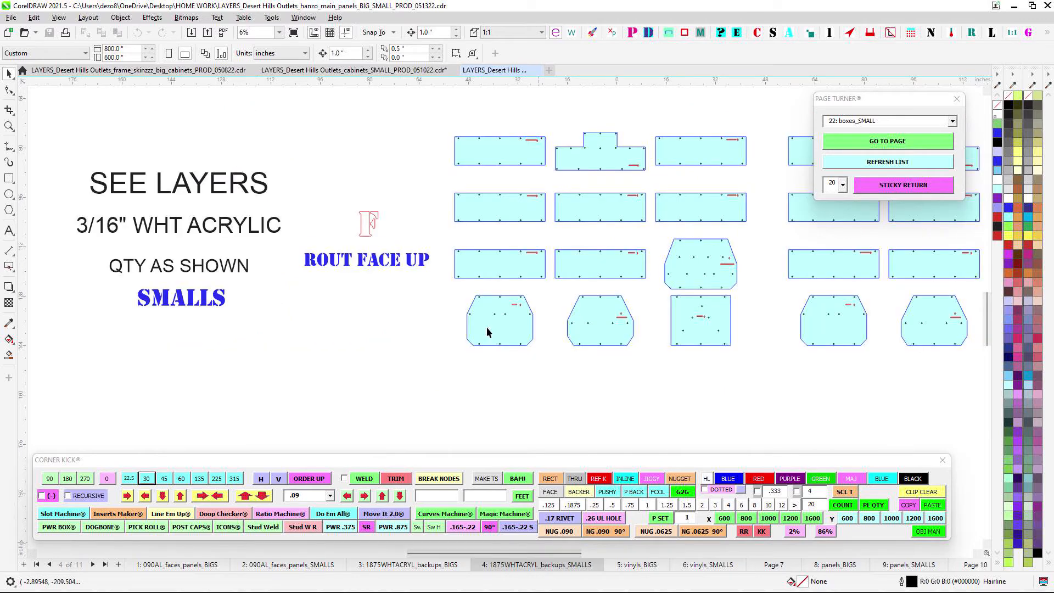
scroll(512, 164, up, 1)
scroll(392, 189, up, 1)
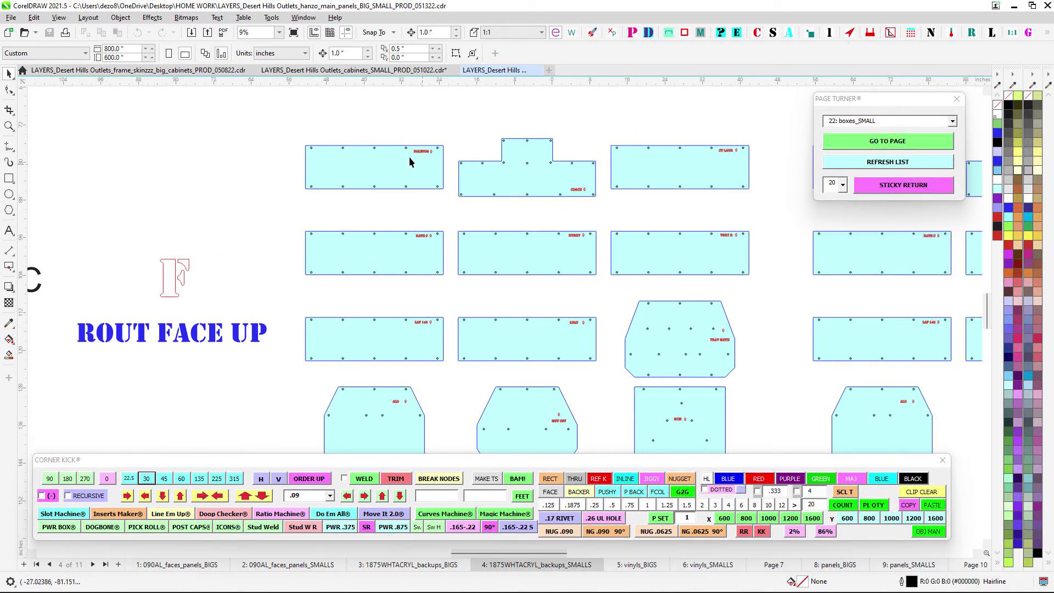
scroll(306, 147, up, 4)
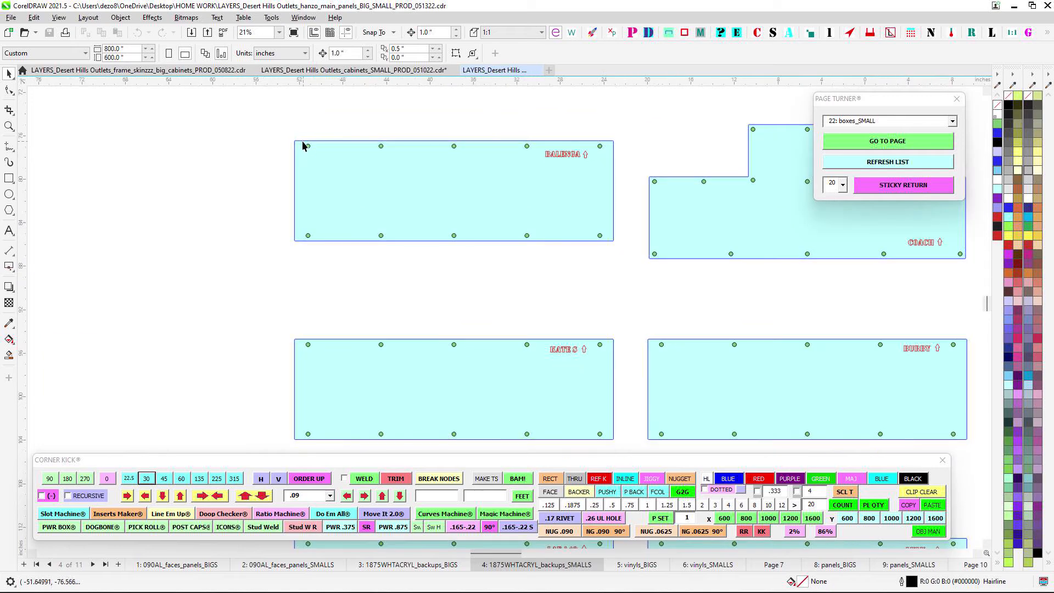
scroll(499, 254, down, 5)
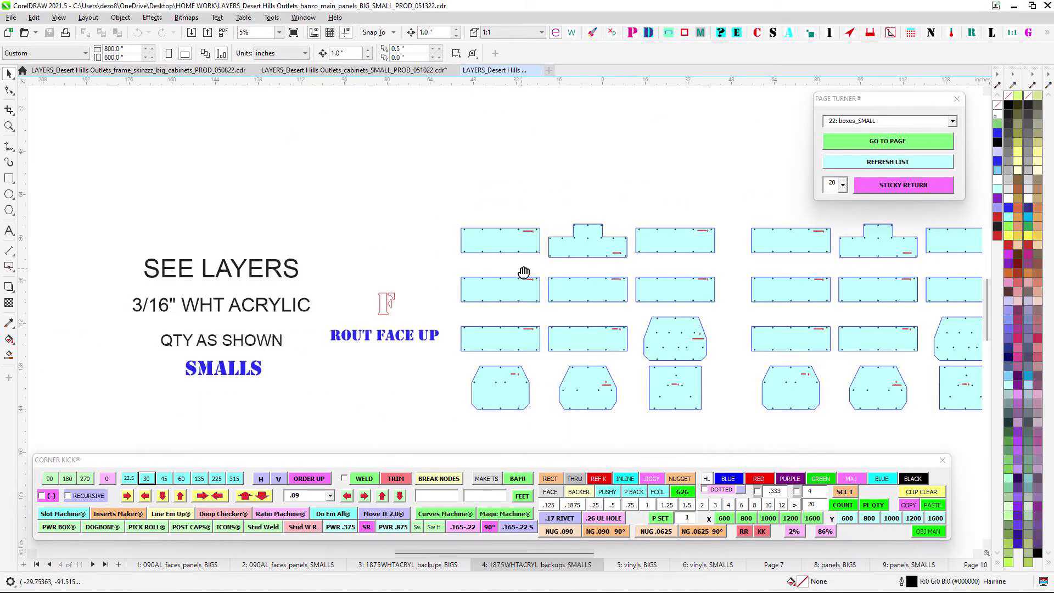
Go to the 090AL_faces_panels_SMALLS page and inspect the corner marks and stud holes around the Tory Burch logo
click(287, 564)
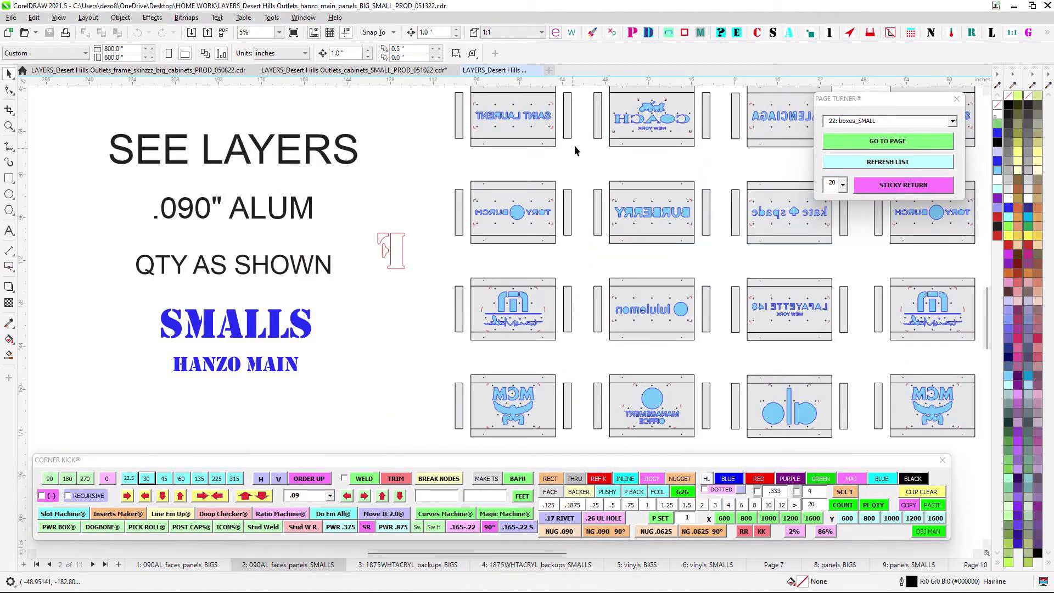
scroll(575, 284, up, 5)
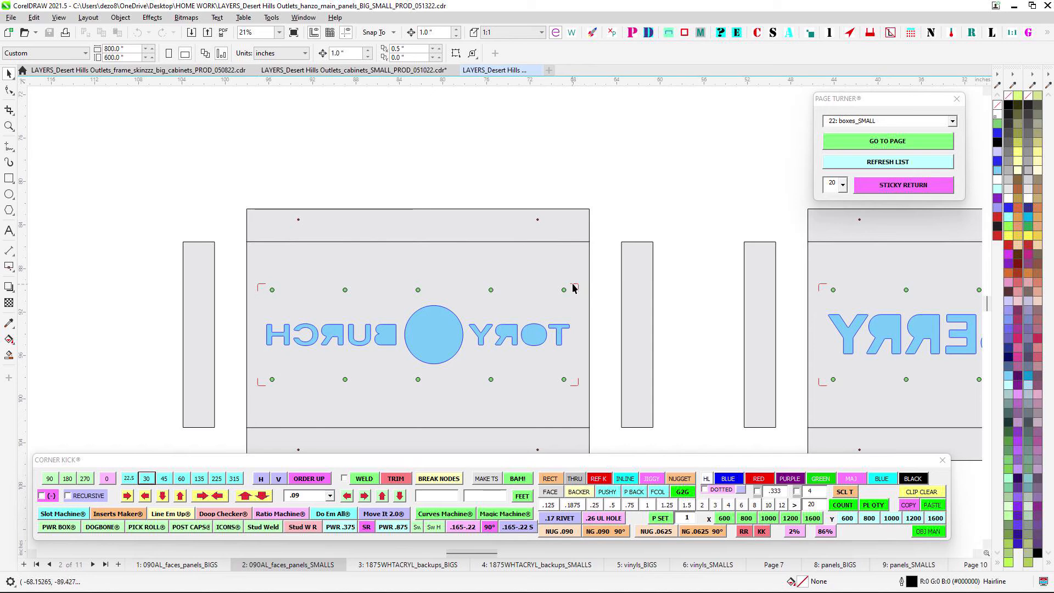
scroll(545, 392, down, 2)
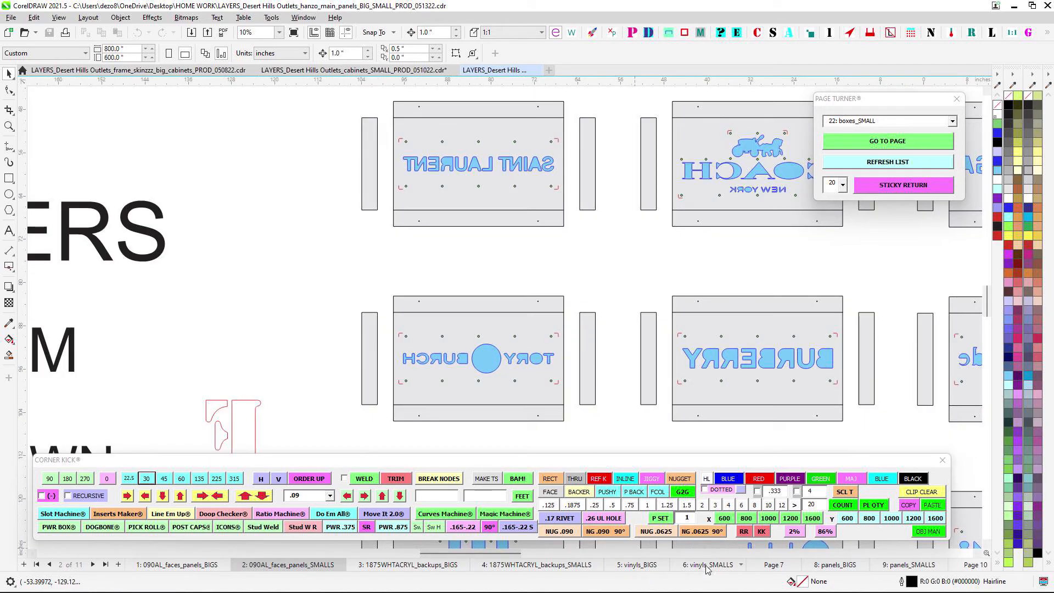
Return to the vinyls_BIGS page and examine the MCM piece's logo, holes and outline beside the LEVIS piece
click(708, 565)
click(636, 564)
scroll(584, 235, down, 2)
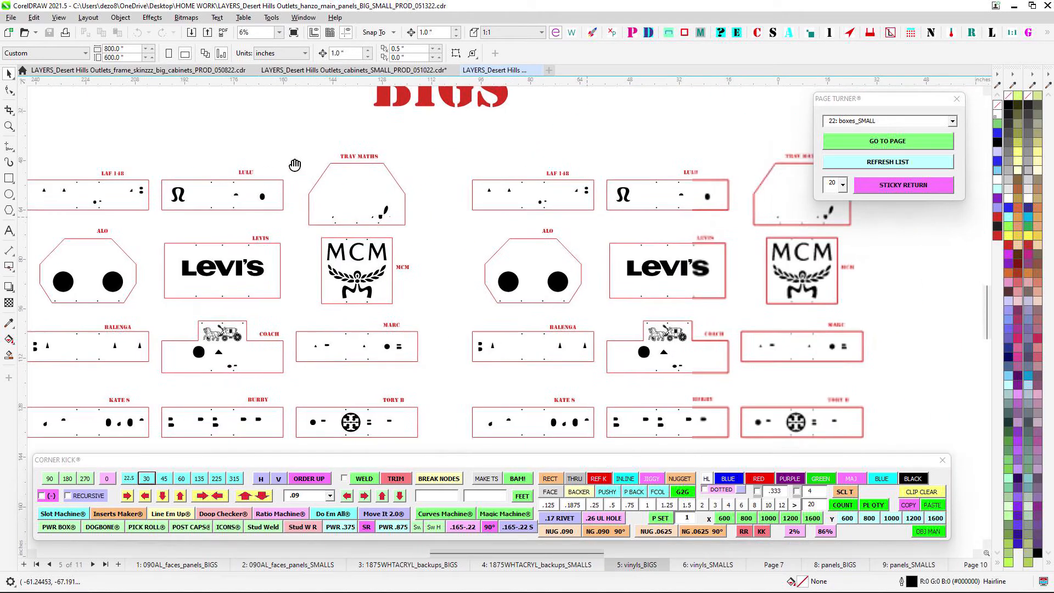
scroll(464, 205, up, 1)
scroll(464, 205, up, 2)
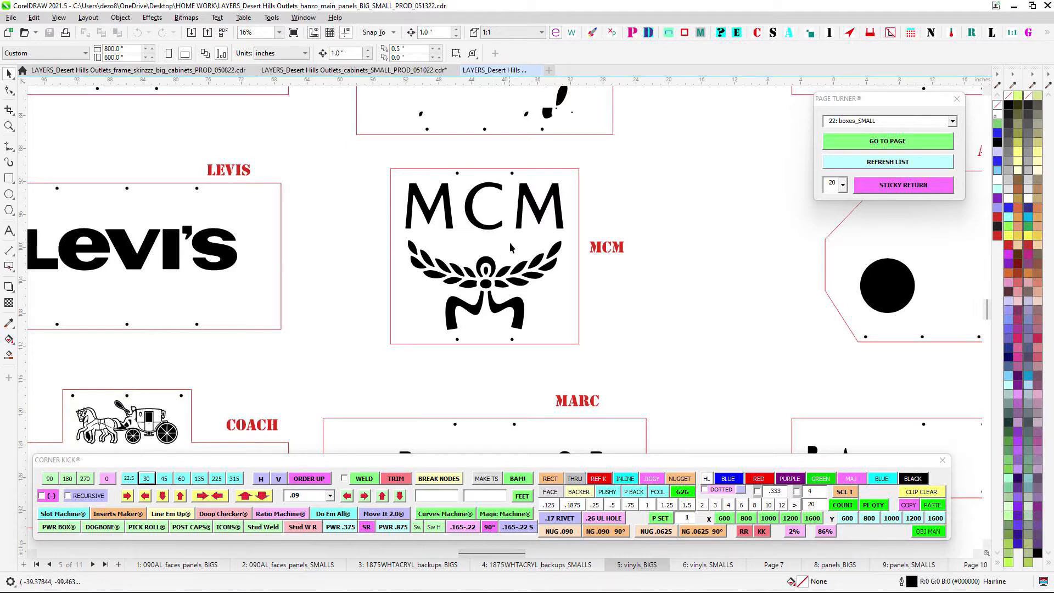
scroll(517, 248, down, 1)
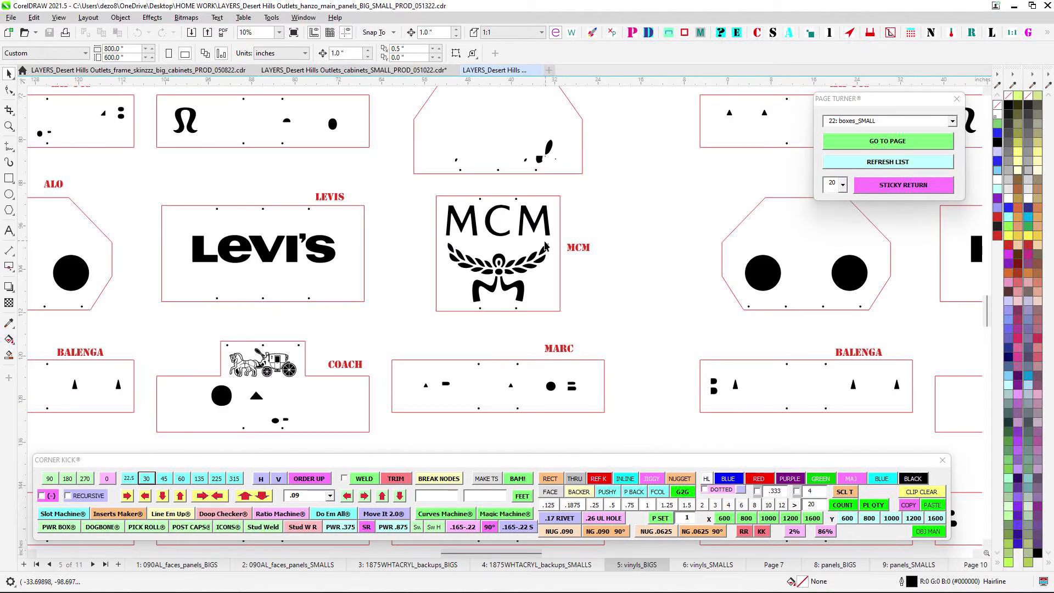
scroll(545, 245, down, 1)
scroll(379, 241, up, 2)
scroll(473, 230, up, 1)
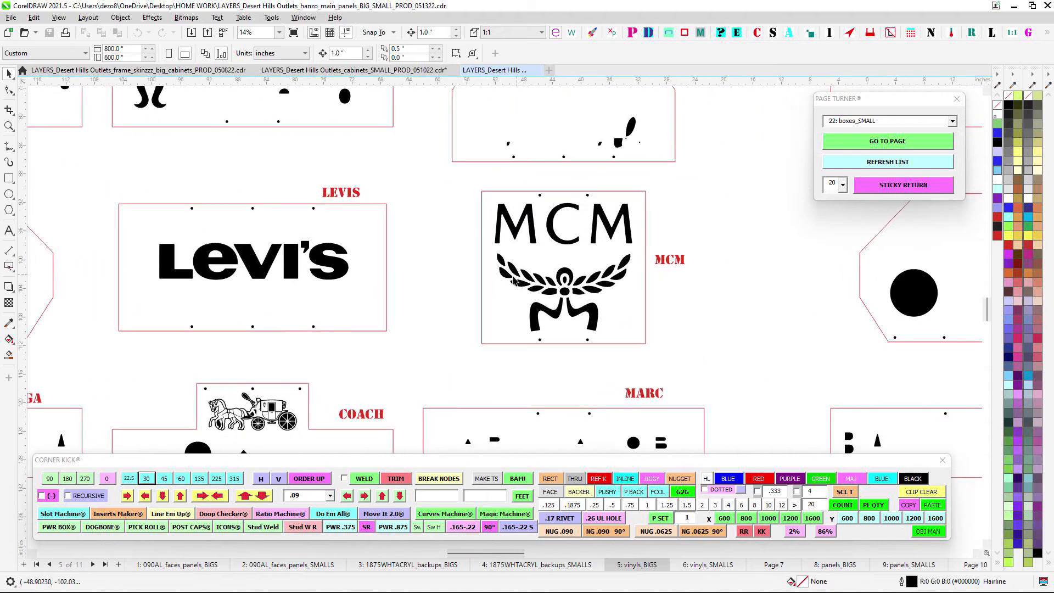
Examine the COACH vinyl piece on vinyls_BIGS, including its carriage artwork, small shapes and alignment holes
scroll(470, 305, down, 1)
scroll(430, 298, up, 5)
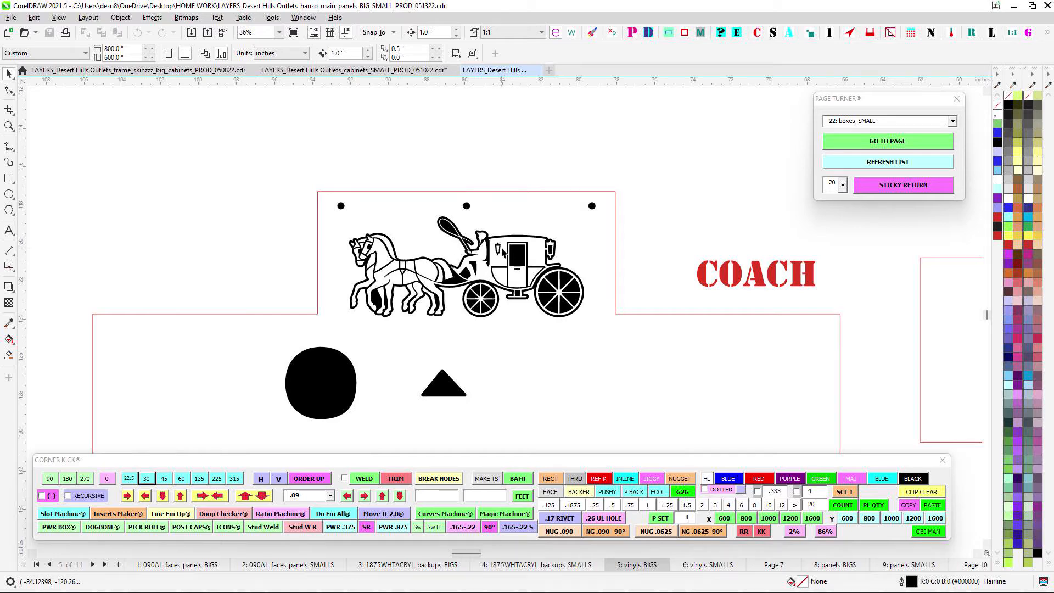
scroll(550, 205, down, 1)
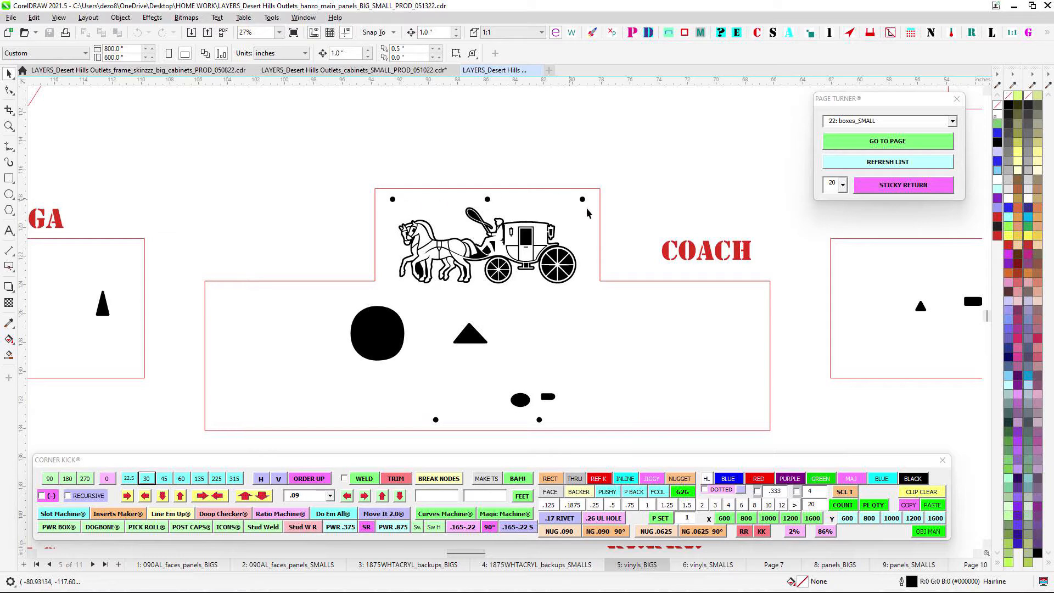
scroll(444, 272, down, 1)
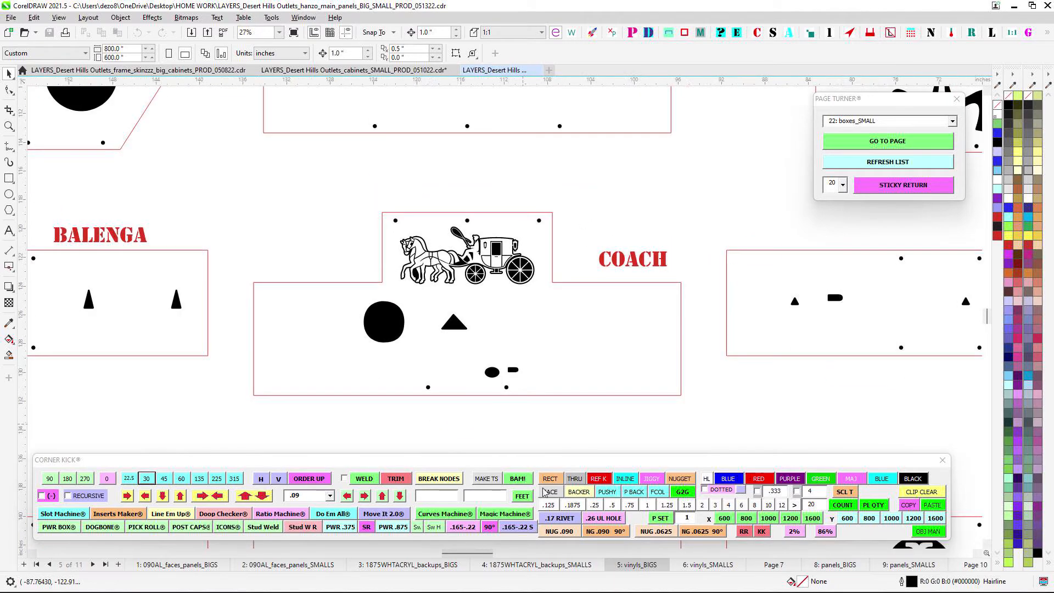
Look through the vinyls_SMALLS page, Page 7 and the brand logo artwork on Page 10
click(712, 565)
click(777, 564)
scroll(536, 207, down, 4)
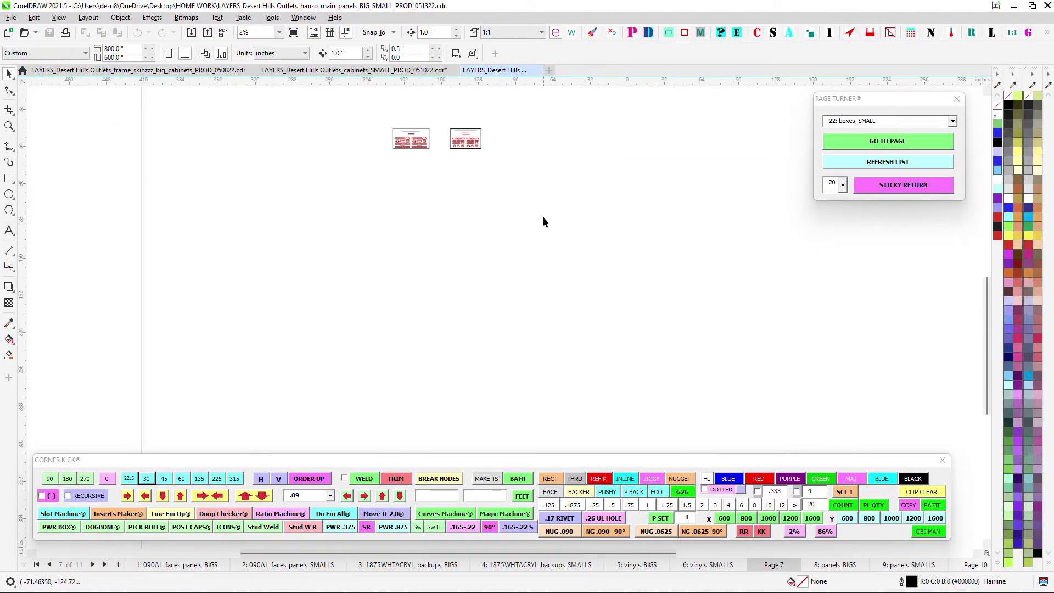
scroll(513, 224, up, 2)
scroll(438, 196, up, 3)
click(975, 565)
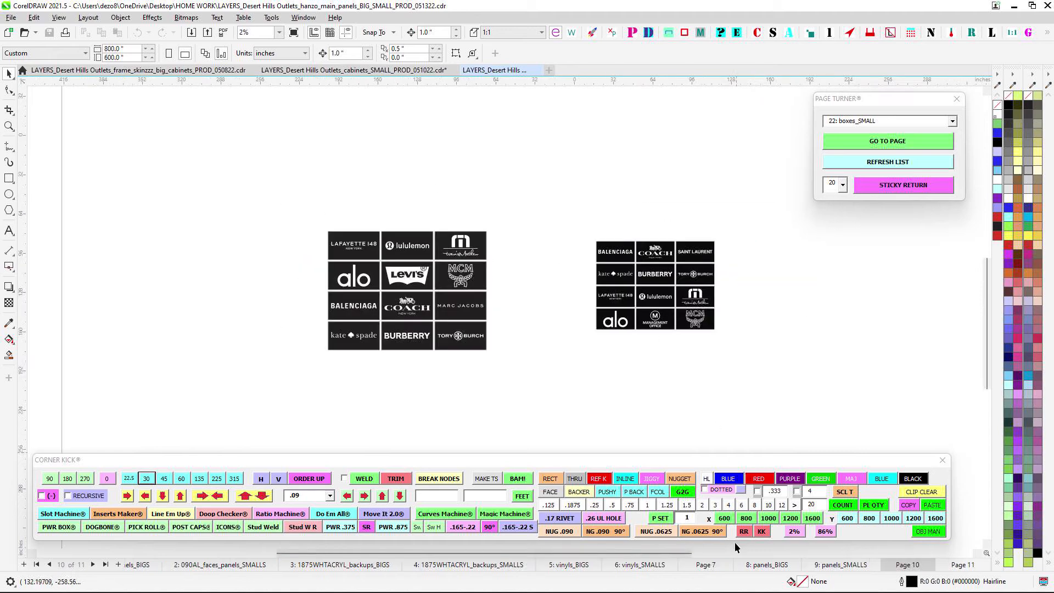
Return to the vinyls_BIGS page and open the Send It layer tool, placing it clear of the vinyl layouts
click(569, 565)
scroll(555, 220, up, 2)
scroll(509, 212, down, 1)
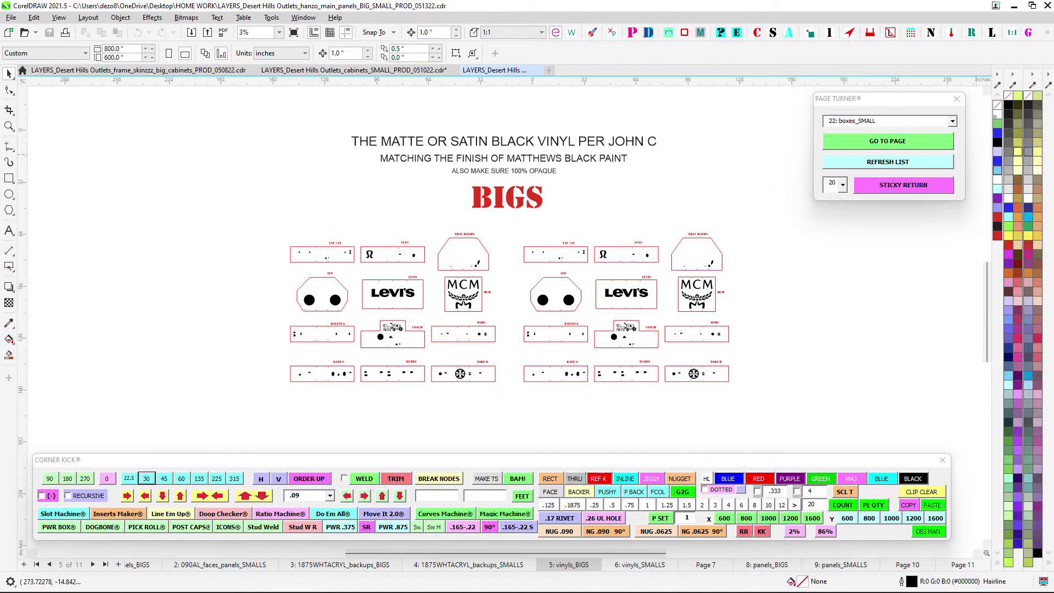
click(773, 33)
drag(605, 148, 962, 73)
scroll(490, 130, up, 1)
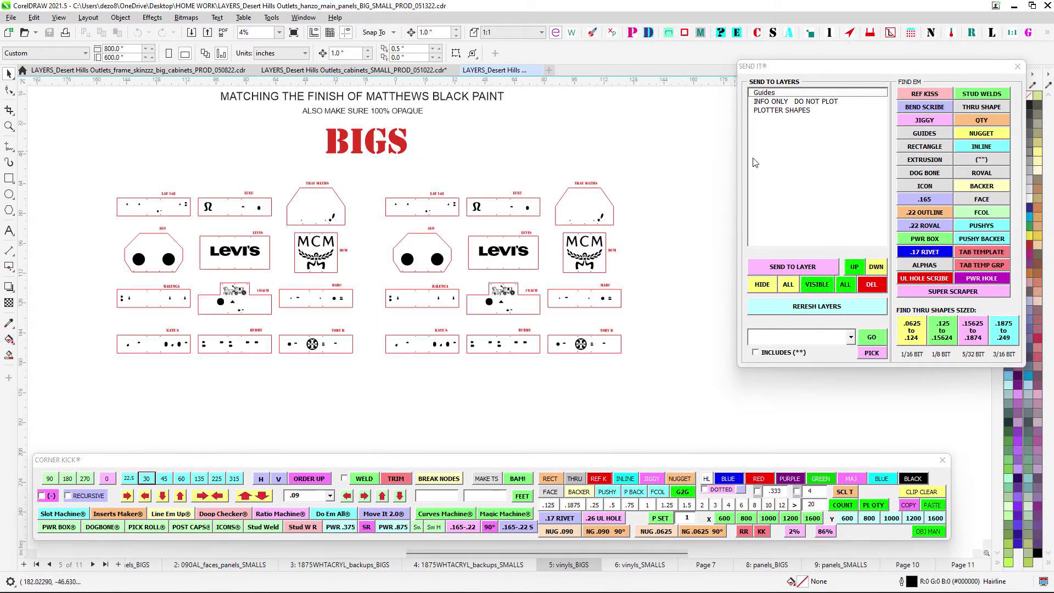
Hide the INFO ONLY DO NOT PLOT layer on the vinyls_BIGS page
scroll(517, 224, up, 2)
mouse_move(521, 231)
mouse_down()
mouse_move(532, 226)
mouse_move(510, 226)
mouse_up()
scroll(542, 221, down, 1)
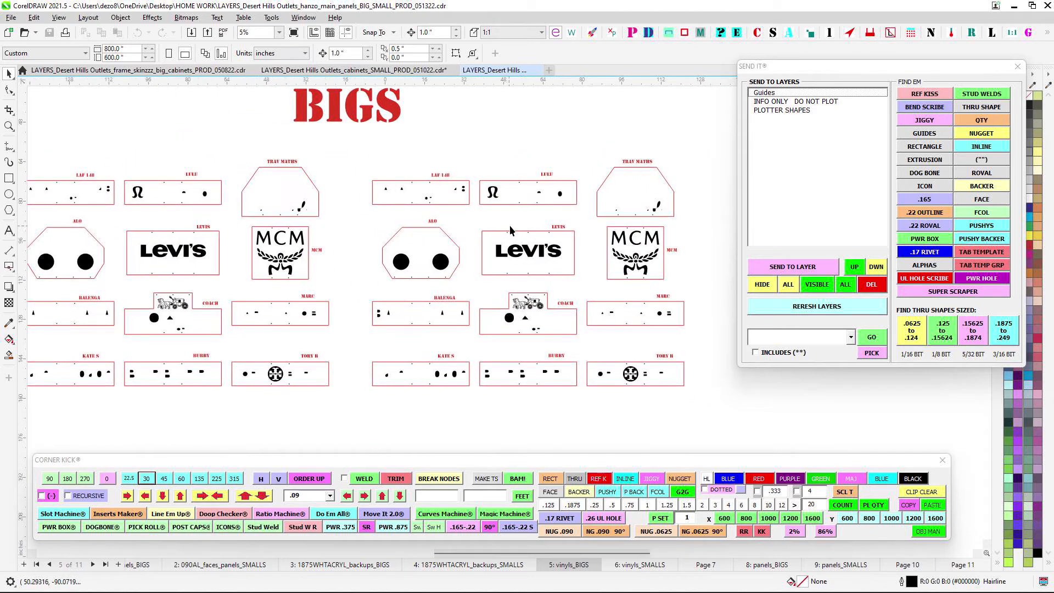
click(783, 102)
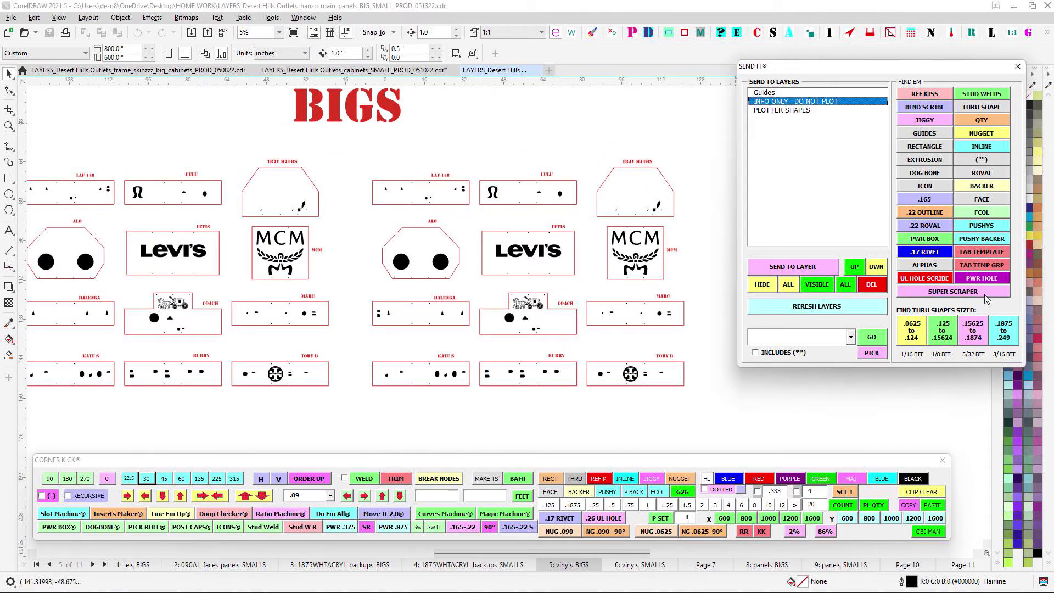
click(772, 286)
Select the LEVI'S logo with its surrounding holes to check its plotter shapes, and clear the selection
scroll(440, 246, up, 1)
drag(483, 229, 381, 217)
drag(417, 173, 605, 301)
scroll(452, 232, down, 2)
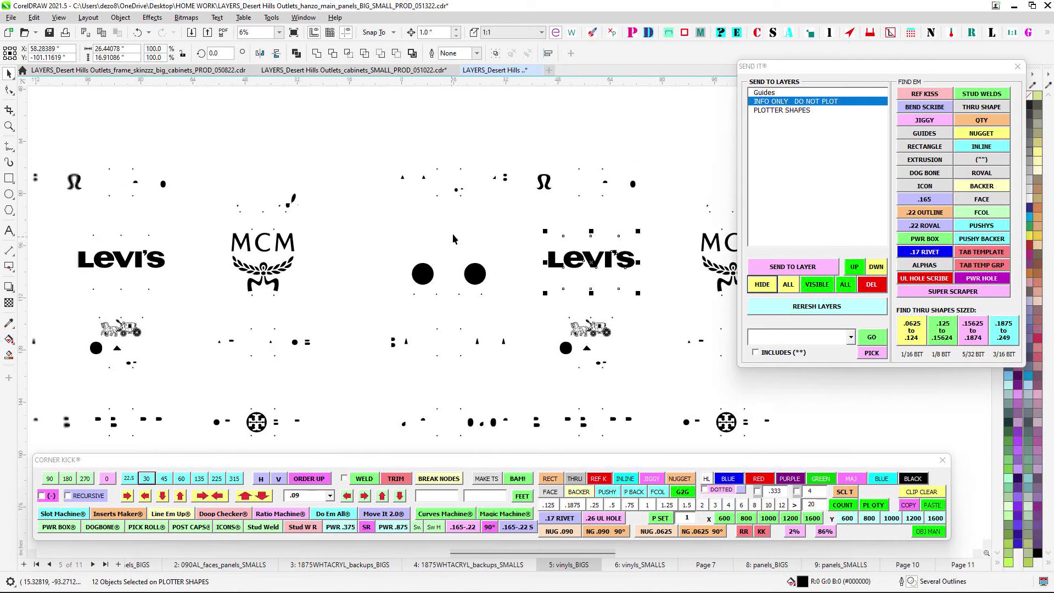
click(360, 159)
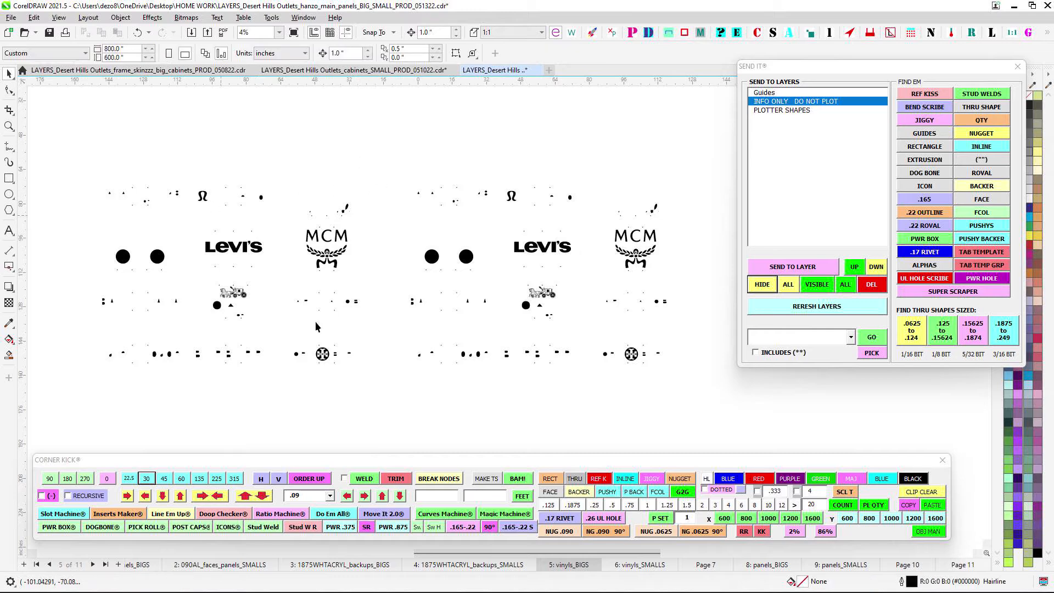
scroll(241, 254, up, 1)
scroll(273, 252, down, 1)
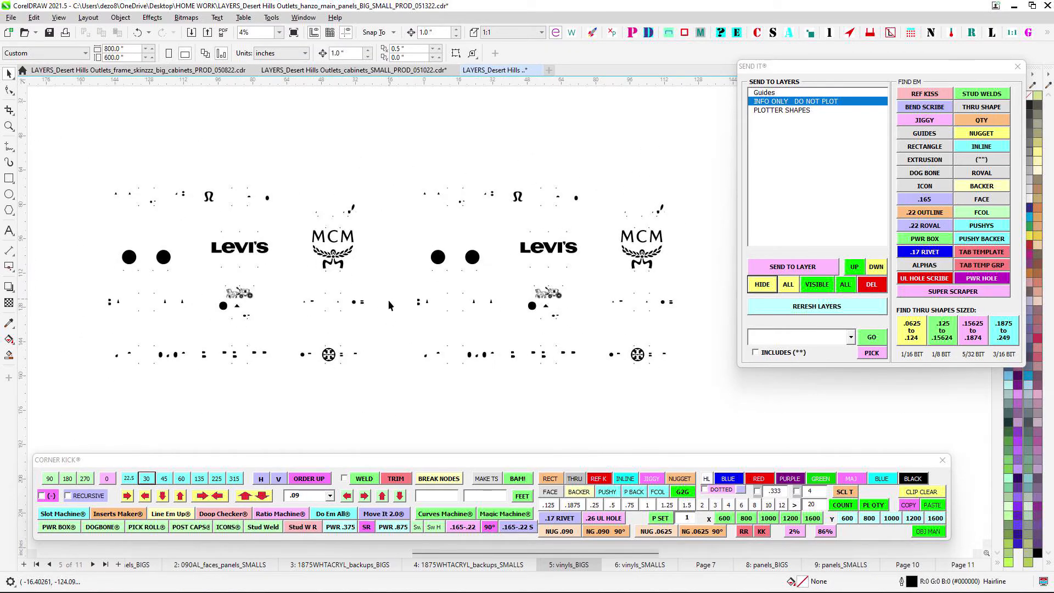
scroll(188, 248, up, 2)
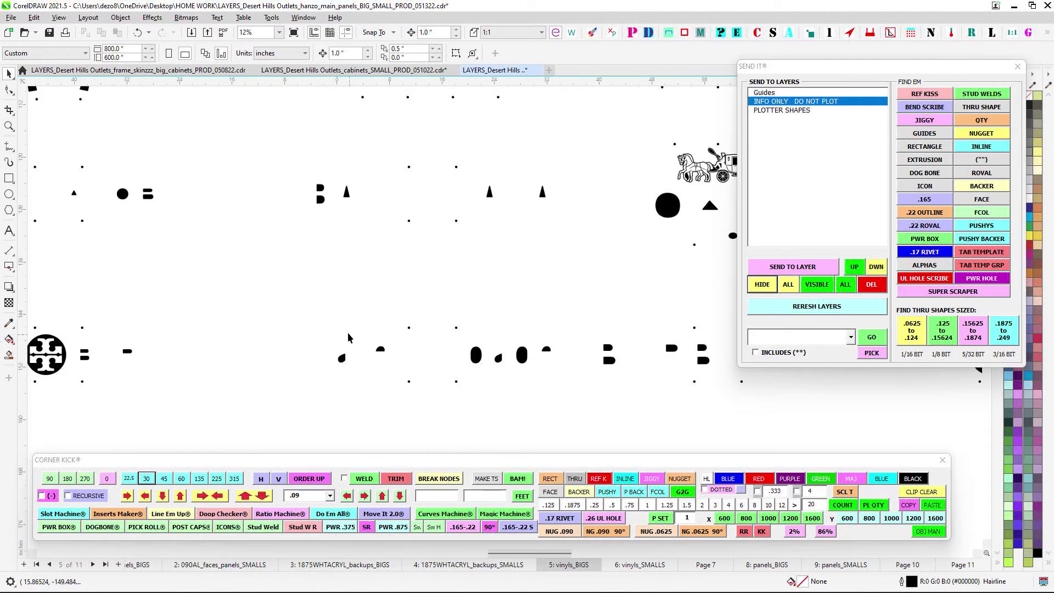
drag(202, 270, 386, 347)
scroll(494, 212, down, 1)
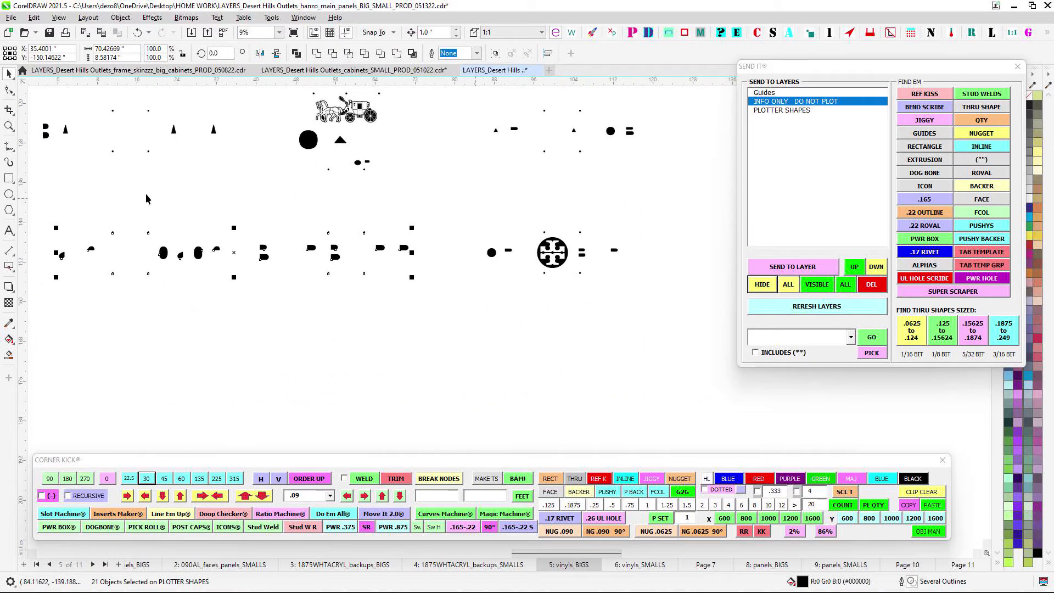
drag(118, 195, 634, 326)
scroll(641, 241, down, 2)
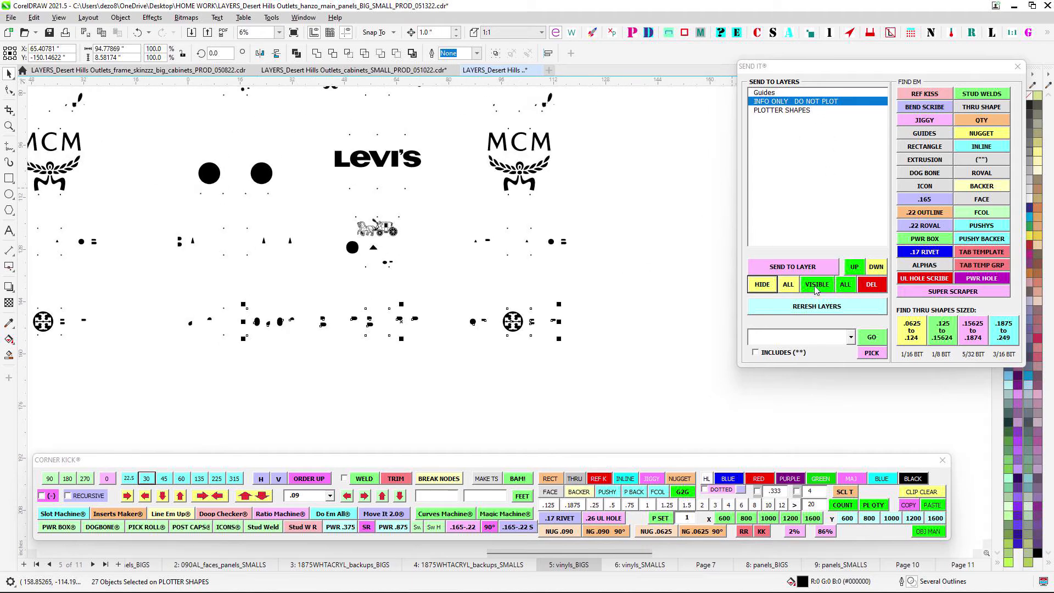
Make the INFO ONLY DO NOT PLOT layer visible again, with the Send It window moved clear of the layouts
drag(806, 67, 490, 117)
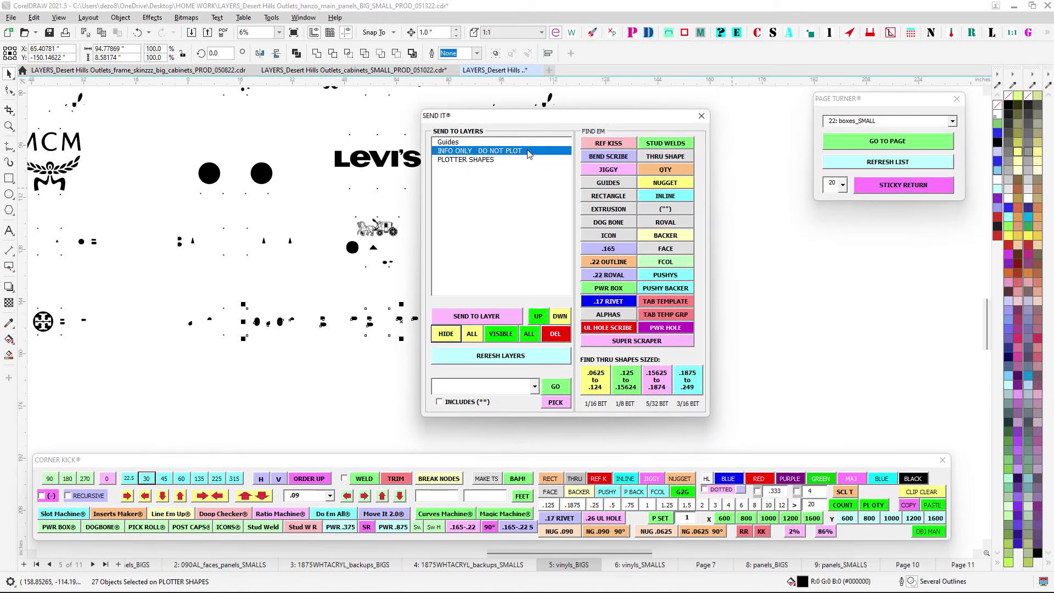
drag(563, 115, 851, 81)
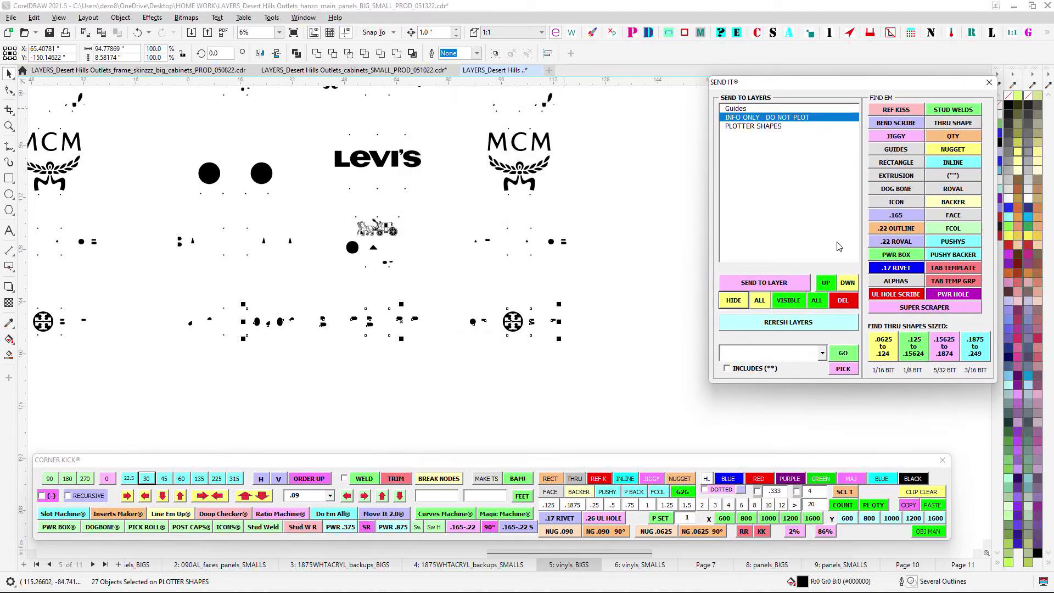
click(798, 305)
click(634, 201)
scroll(460, 168, up, 4)
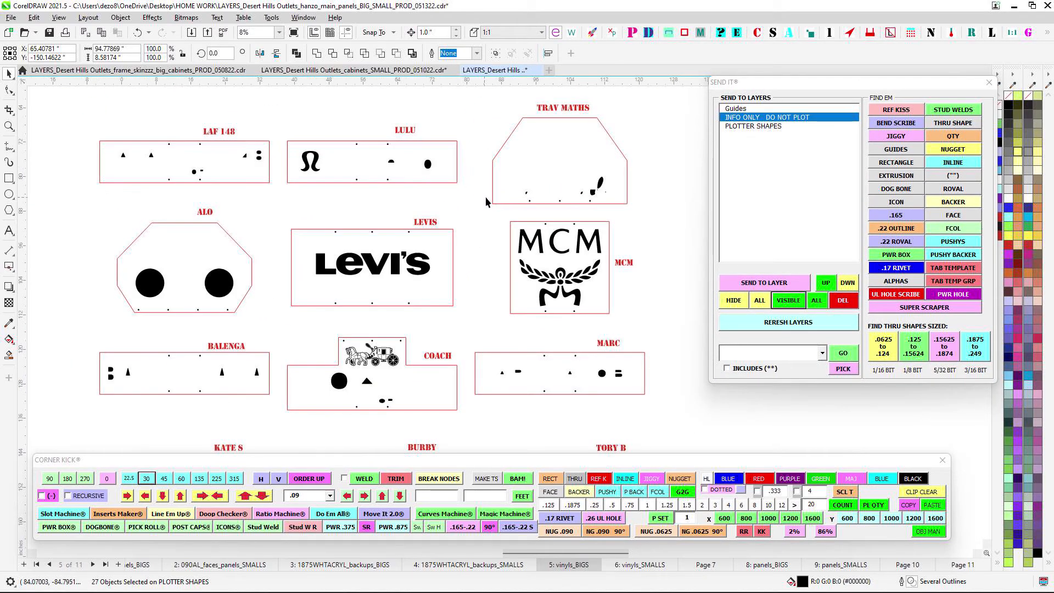
Go to the 1875WHTACRYL_backups_BIGS page and examine the labels, arrows and holes on the LAF 148 and ALO backups
click(358, 565)
scroll(401, 204, down, 3)
scroll(406, 206, up, 8)
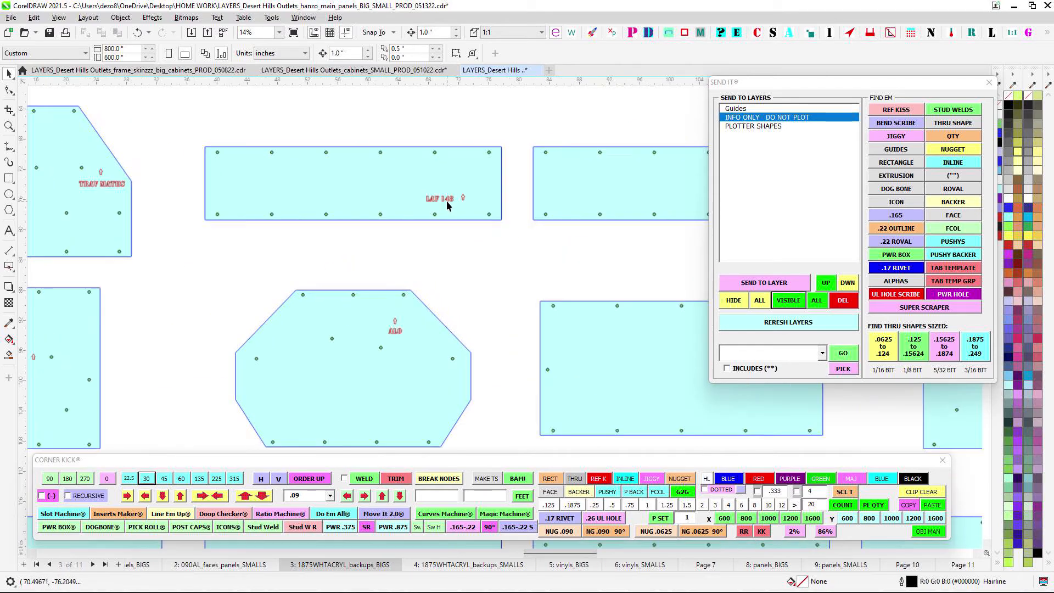
scroll(404, 200, down, 3)
scroll(361, 258, up, 3)
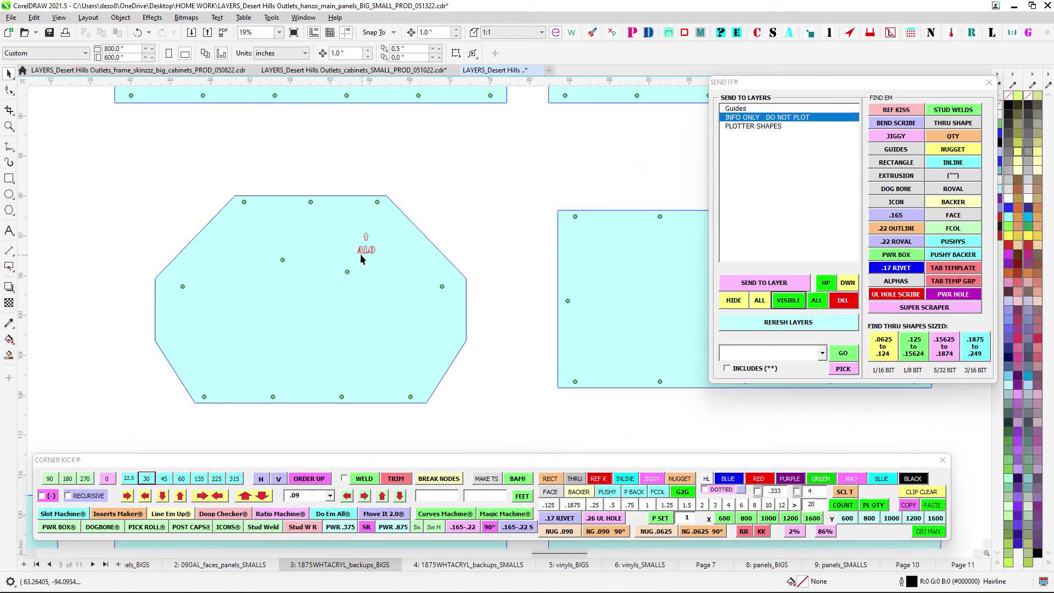
scroll(315, 305, down, 3)
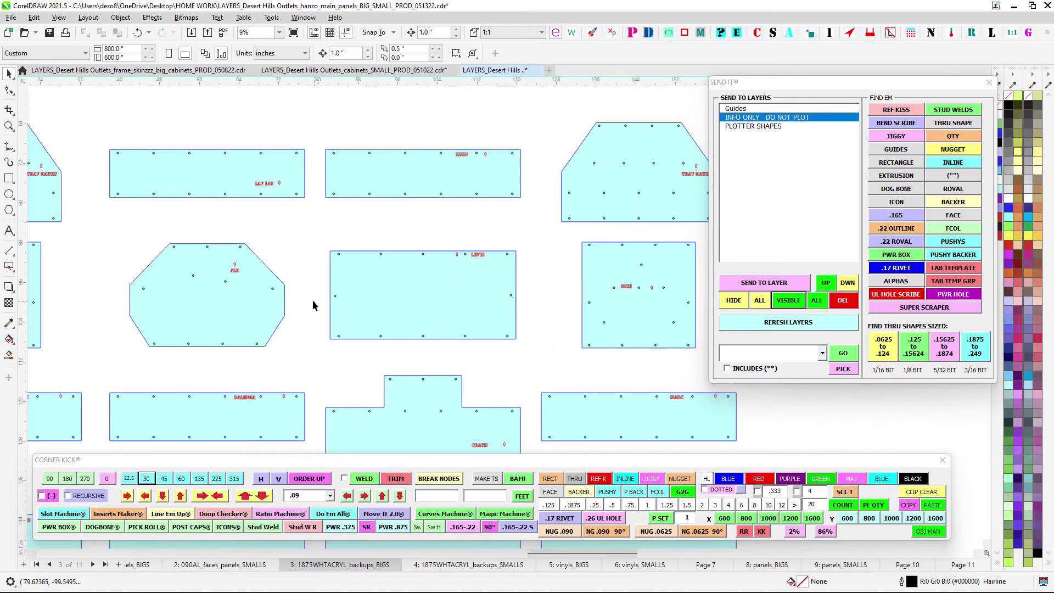
scroll(438, 252, up, 5)
scroll(418, 251, down, 5)
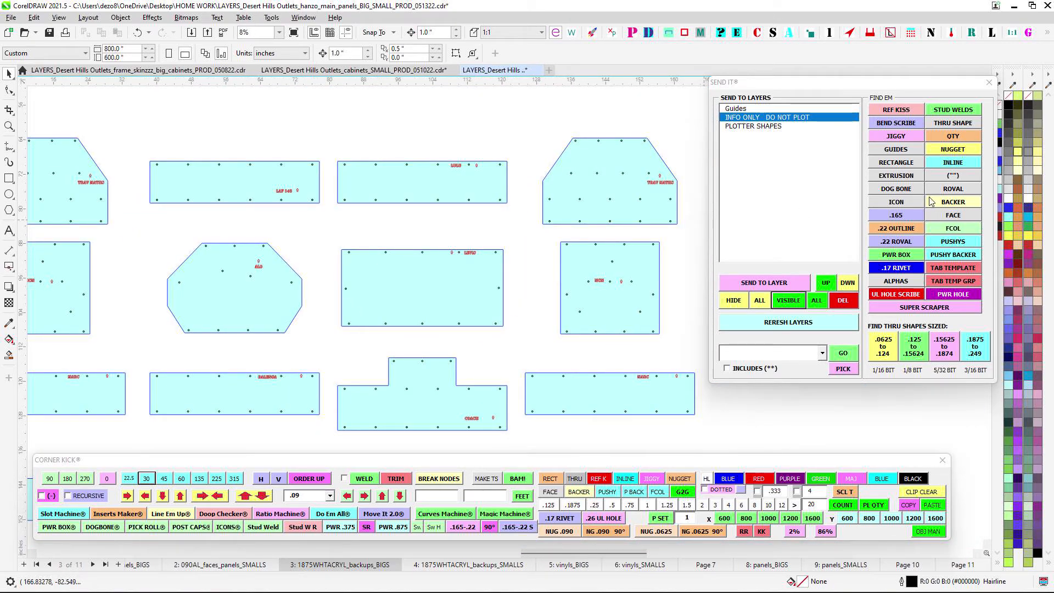
Go back to the vinyls_BIGS page and inspect the LEVIS piece's outline and alignment holes
click(571, 565)
scroll(302, 244, up, 2)
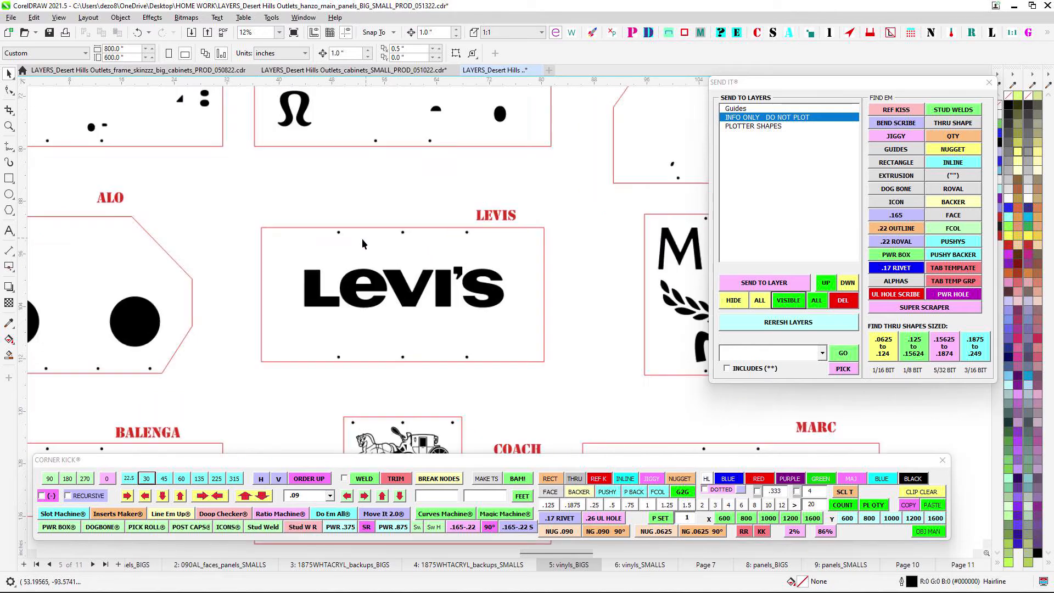
Inspect the alignment holes above the LEVIS lettering and select the one below the LEVIS label
scroll(351, 238, up, 3)
drag(347, 246, 348, 248)
drag(443, 203, 520, 259)
drag(534, 216, 410, 205)
drag(454, 188, 551, 253)
scroll(345, 215, up, 1)
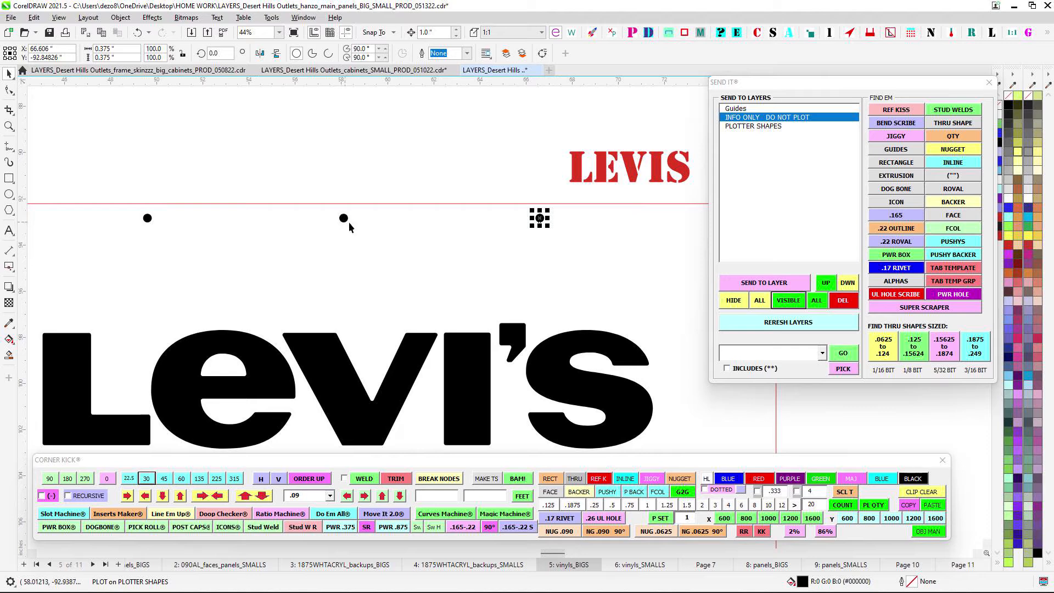
scroll(349, 220, down, 4)
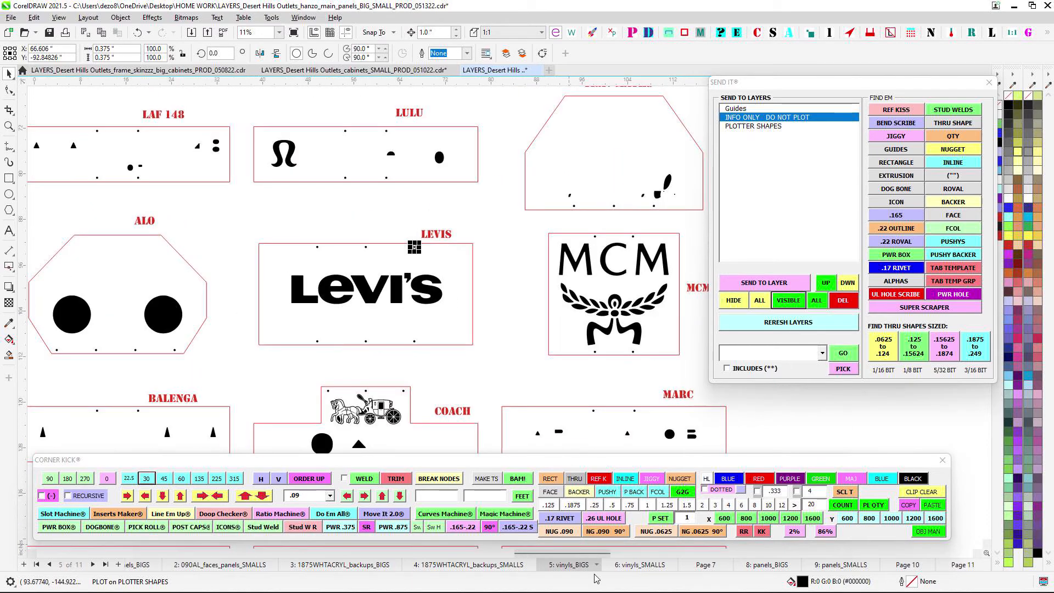
Compare the 1875WHTACRYL_backups_SMALLS and vinyls_SMALLS pages with the LEVIS backup on the 1875WHTACRYL_backups_BIGS page
click(494, 565)
scroll(446, 233, up, 2)
scroll(464, 236, down, 3)
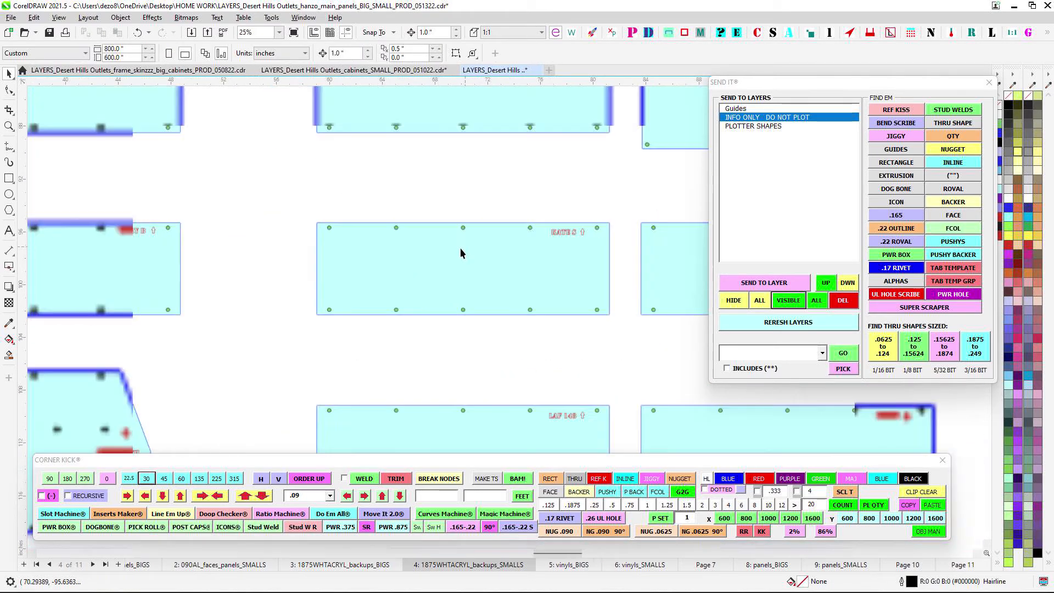
scroll(388, 196, down, 2)
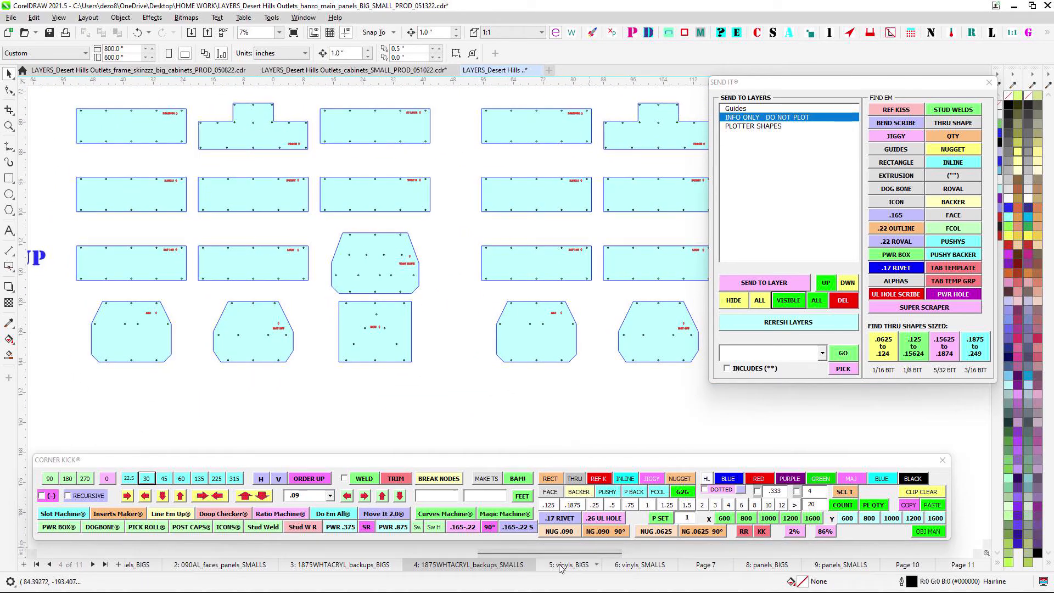
click(655, 569)
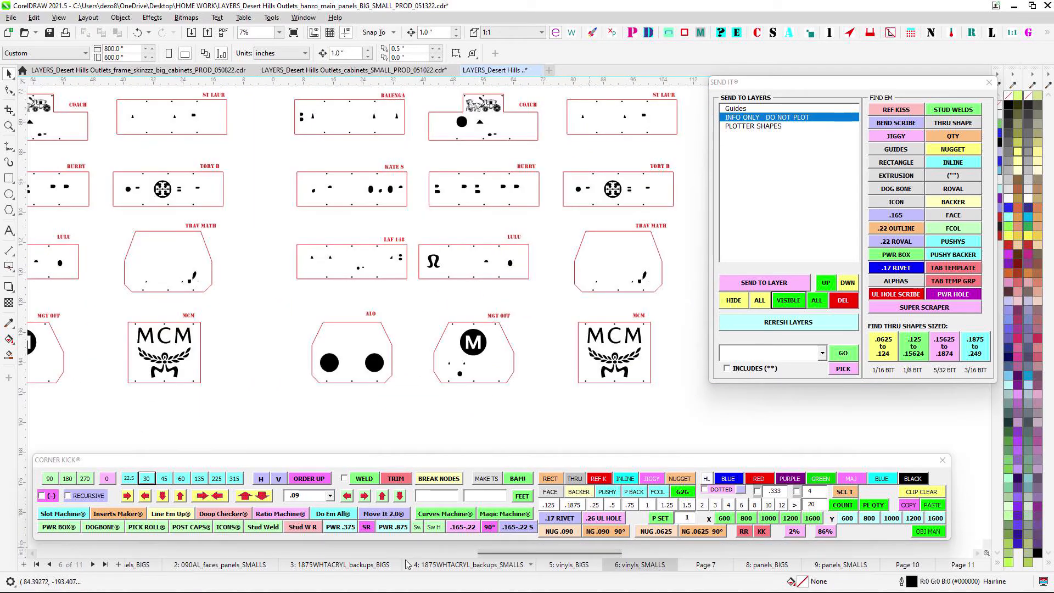
click(365, 569)
scroll(367, 258, up, 2)
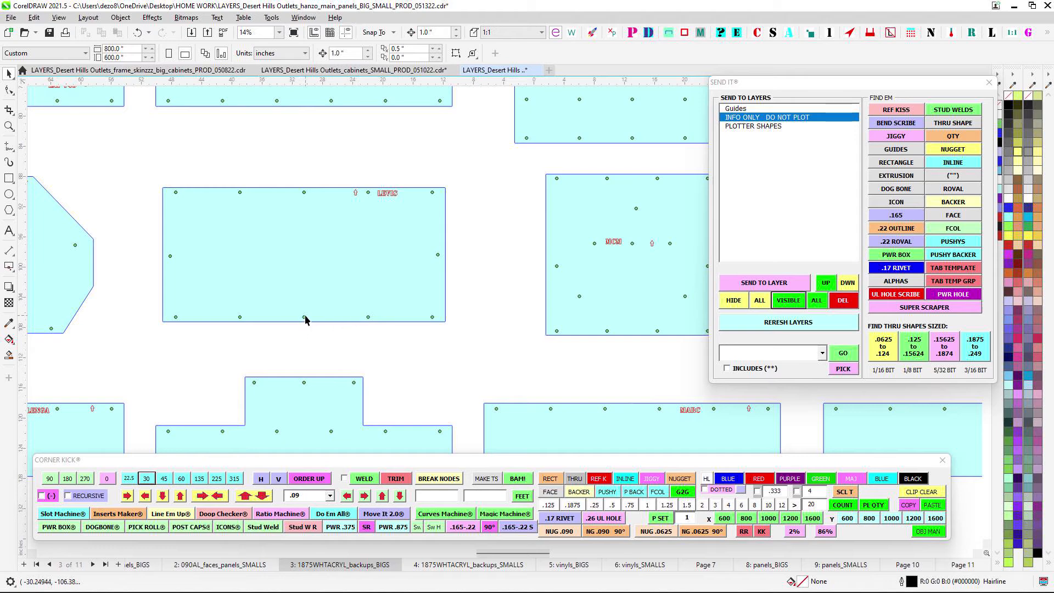
Go to the panels_BIGS page and view the mirrored HANZO MAIN panel layouts
click(771, 568)
scroll(404, 220, down, 3)
drag(473, 283, 325, 261)
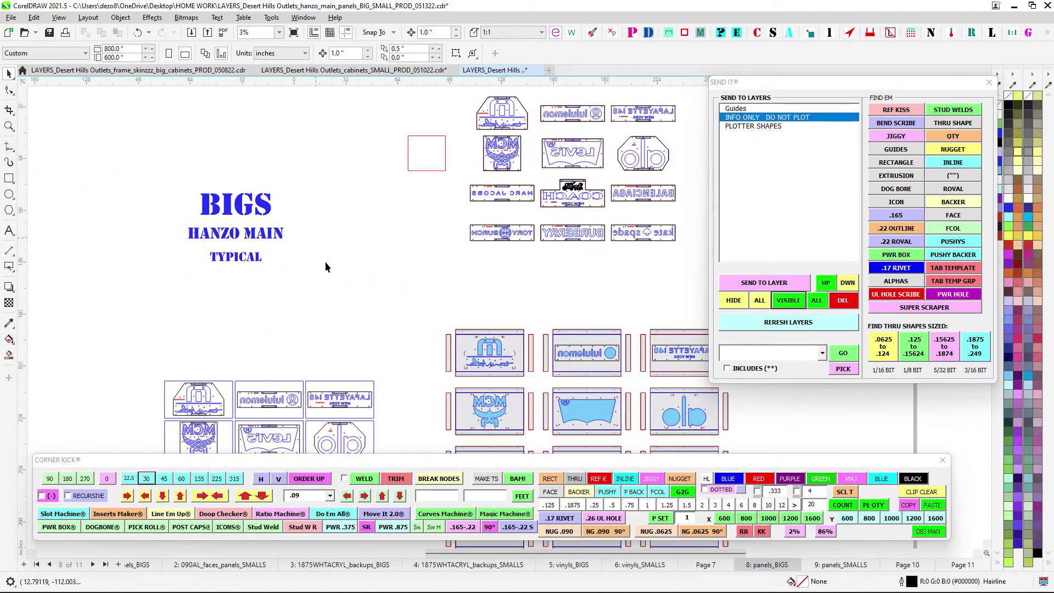
Go back to the vinyls_BIGS page and examine the outlines and holes of the LEVIS and TRAV MATHS pieces
click(582, 566)
drag(441, 266, 334, 278)
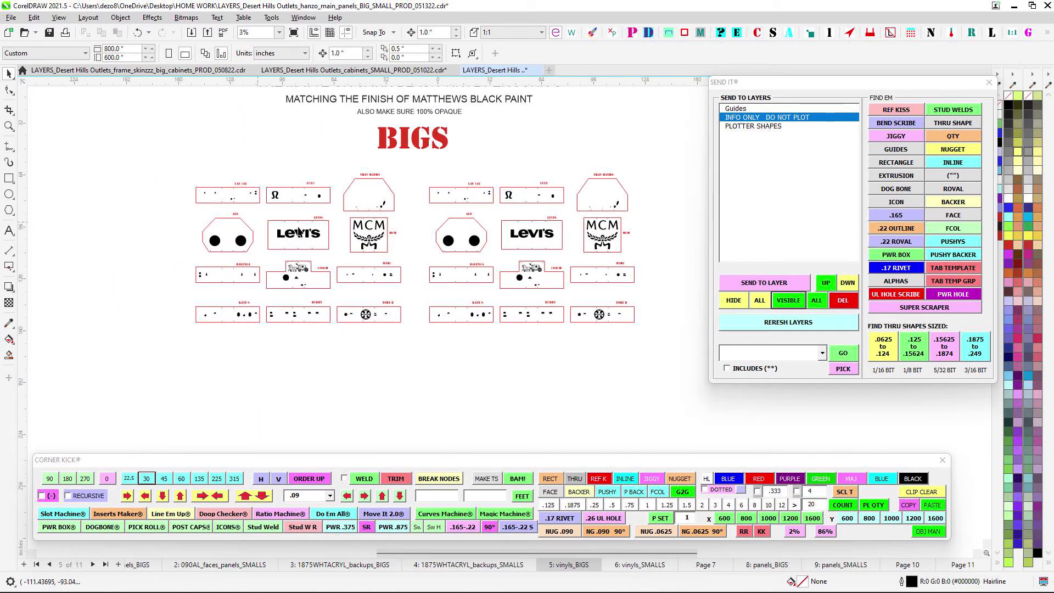
scroll(300, 230, up, 3)
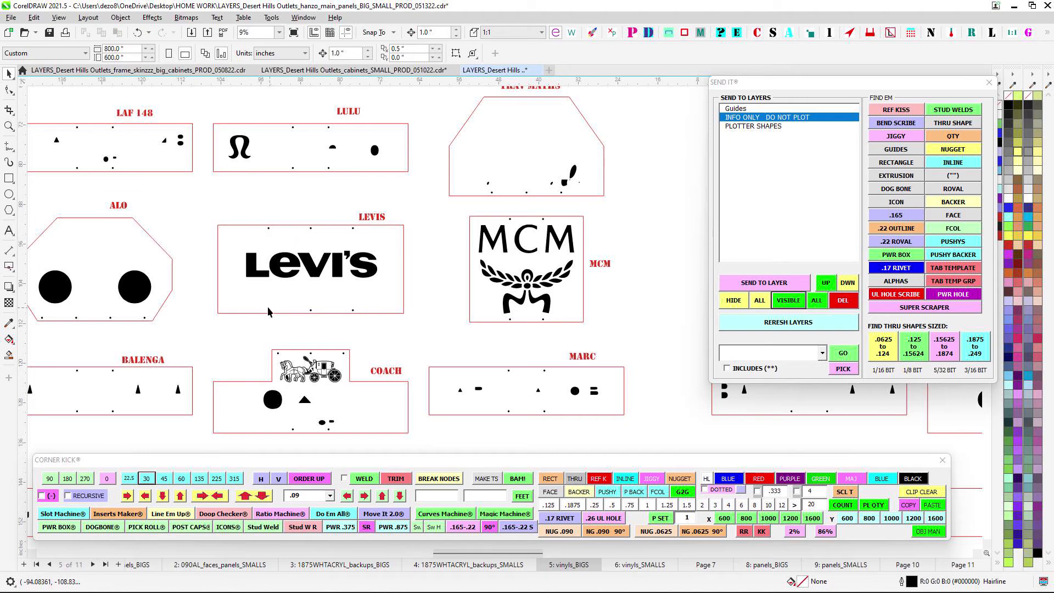
scroll(269, 228, up, 2)
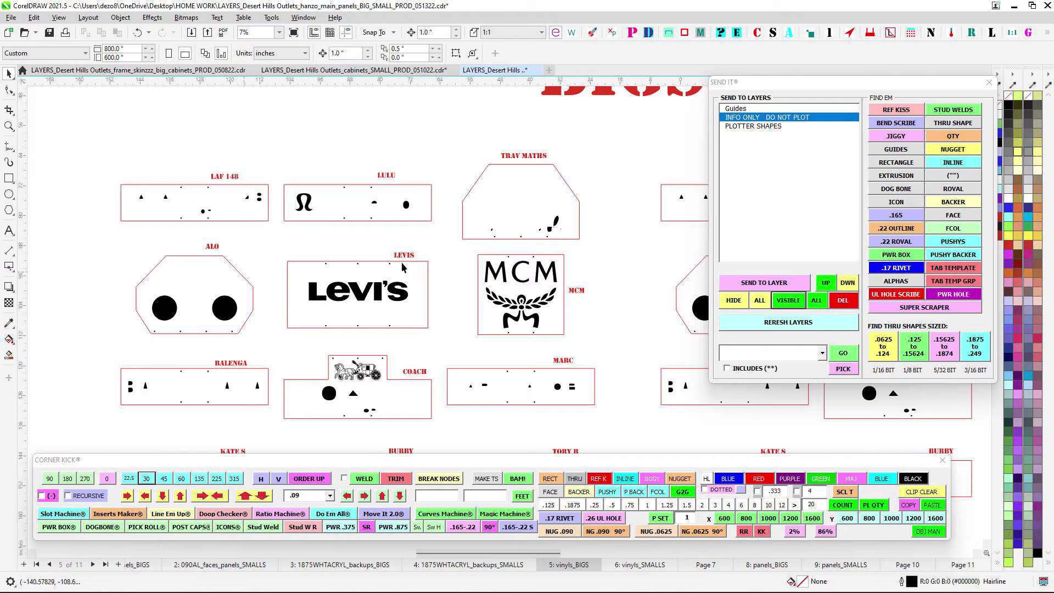
drag(401, 263, 275, 223)
scroll(397, 170, up, 3)
drag(398, 170, 394, 196)
scroll(383, 254, up, 1)
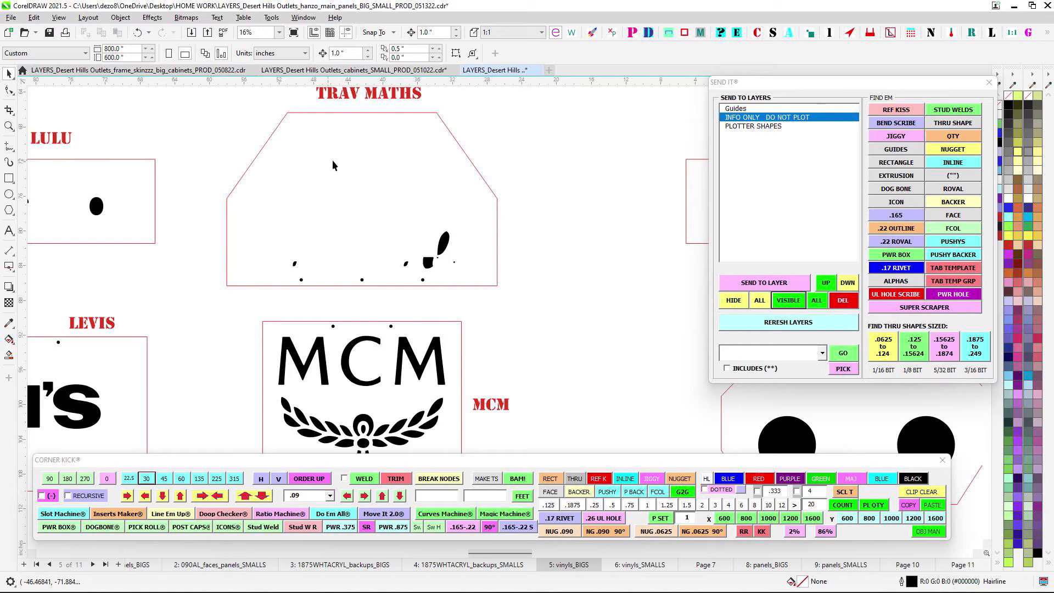
scroll(261, 305, down, 1)
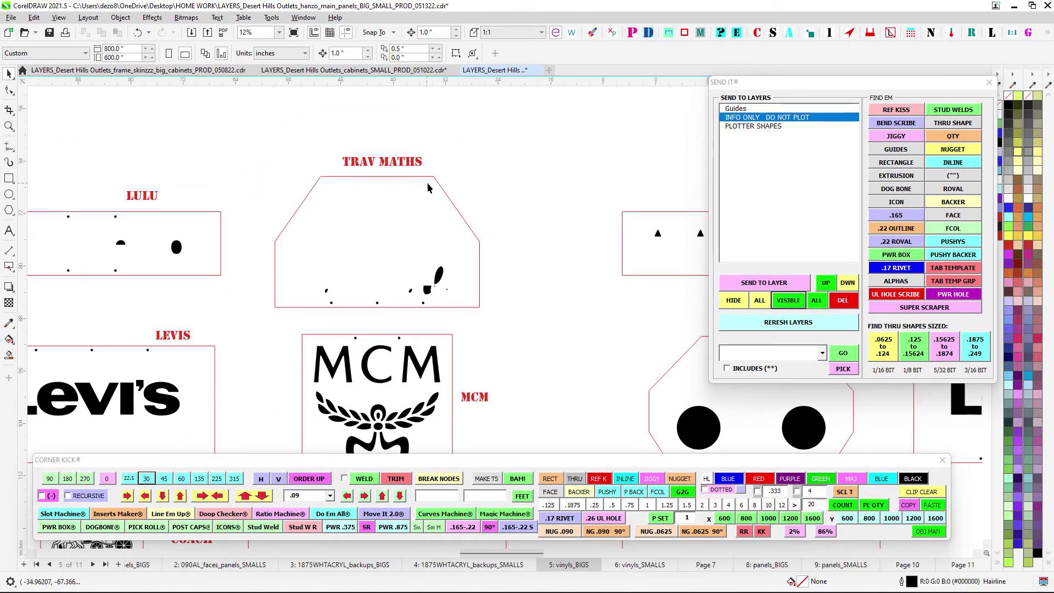
Hide the INFO ONLY DO NOT PLOT layer and select all of the TRAV MATHS plotter shapes
click(738, 306)
scroll(359, 299, up, 2)
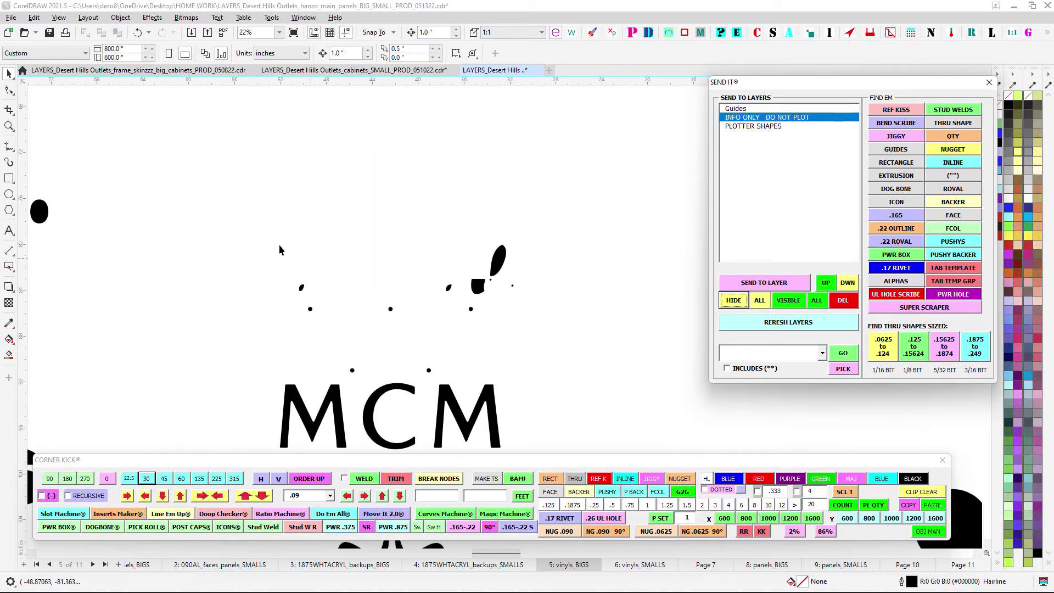
drag(273, 218, 569, 321)
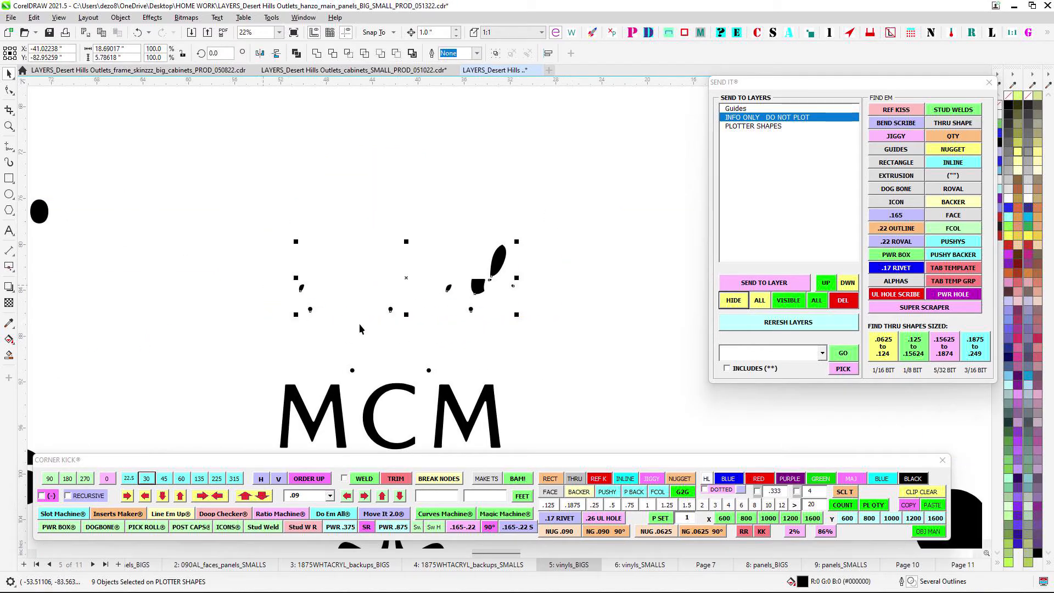
Select only the three TRAV MATHS alignment holes, then make the INFO ONLY DO NOT PLOT layer visible again
scroll(359, 324, up, 1)
click(400, 356)
drag(288, 300, 578, 331)
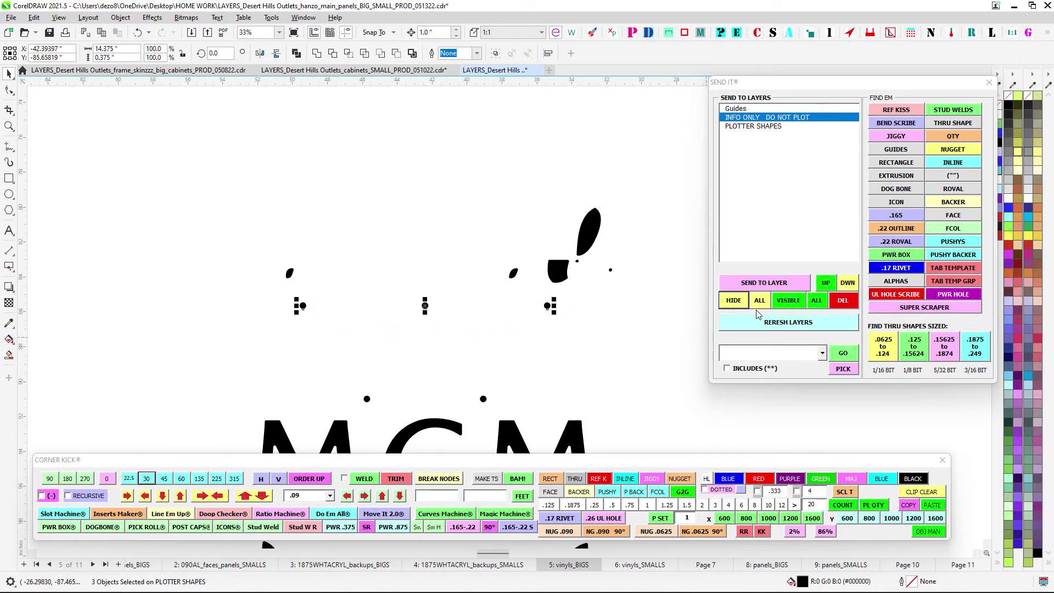
click(799, 305)
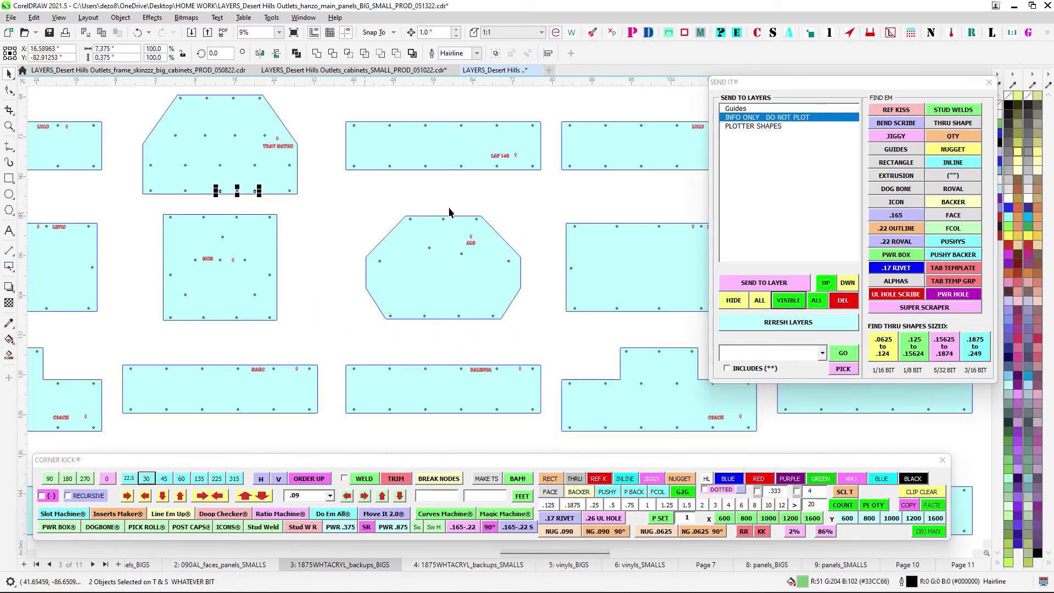
On the 1875WHTACRYL_backups_BIGS page, select the middle holes along the upper edge of the LULU backup
scroll(449, 214, down, 1)
scroll(383, 188, up, 2)
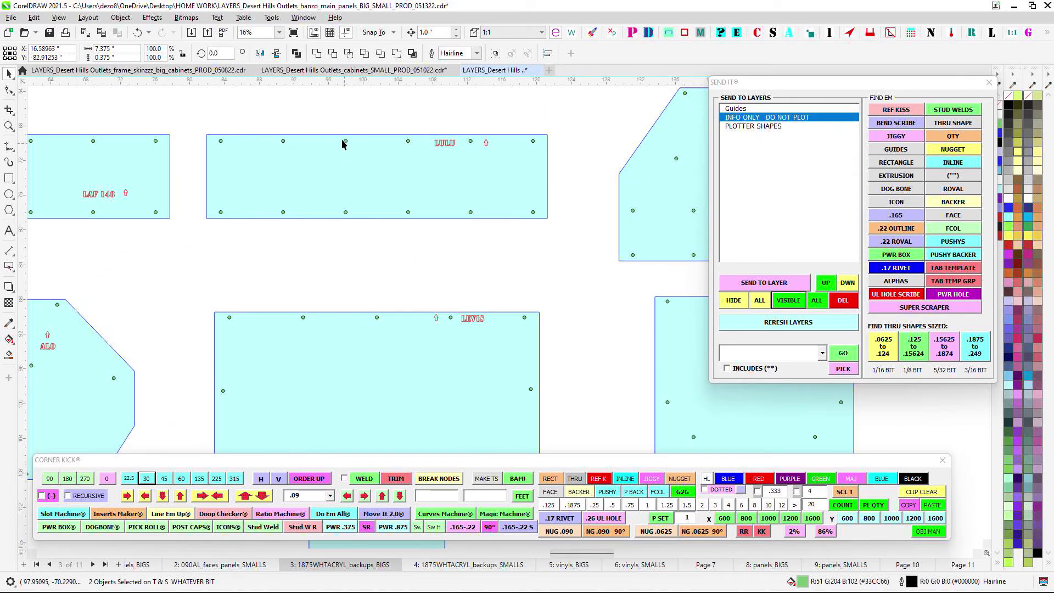
drag(334, 120, 424, 159)
Examine the labels and direction arrows on the ALO, LAF 148, COACH and MARC backups
drag(352, 265, 521, 260)
scroll(248, 187, up, 1)
scroll(306, 195, down, 1)
drag(343, 246, 464, 192)
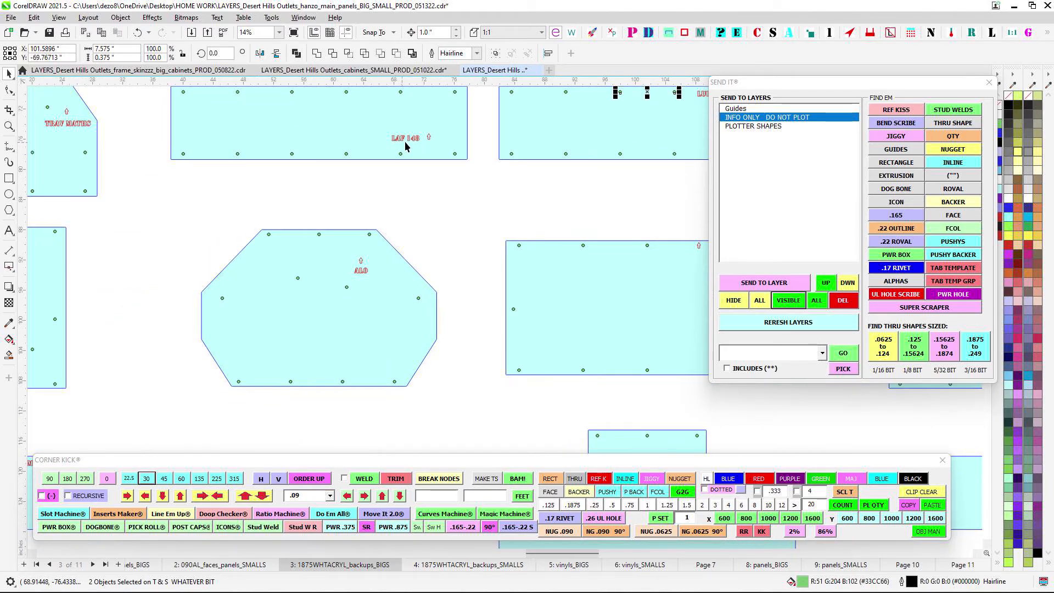
scroll(404, 148, up, 1)
scroll(404, 148, down, 2)
drag(393, 215, 312, 89)
drag(528, 259, 279, 225)
scroll(359, 324, up, 1)
drag(359, 324, 311, 273)
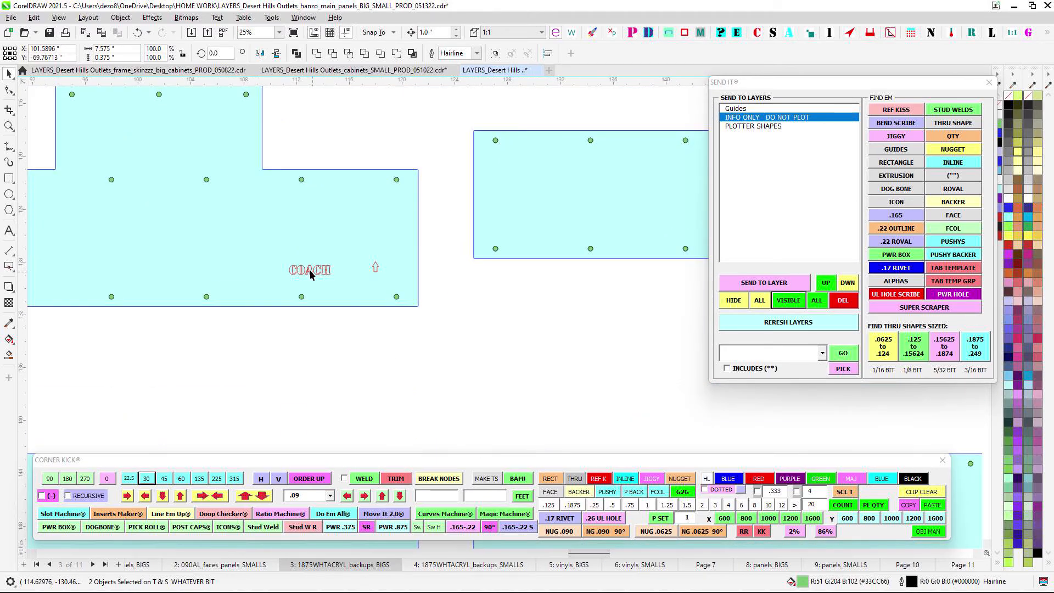
scroll(496, 308, down, 1)
scroll(660, 232, up, 1)
drag(660, 232, 490, 174)
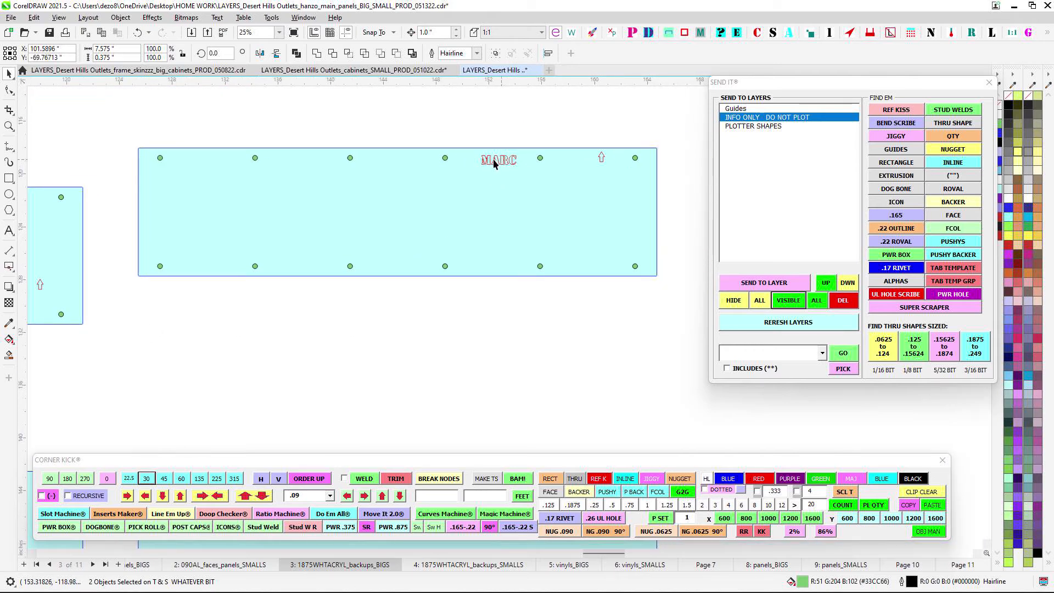
Examine the labels and arrows on the TORY B and BURBY backups, then review the whole set of backups
scroll(476, 214, down, 2)
drag(485, 376, 411, 276)
scroll(411, 275, up, 1)
scroll(434, 271, down, 2)
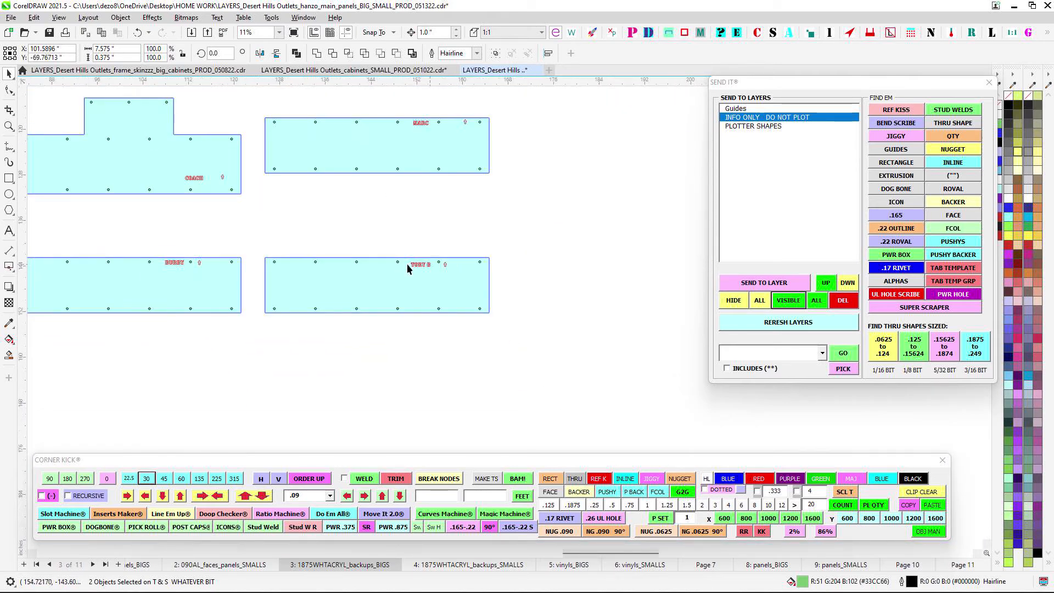
drag(190, 274, 446, 282)
scroll(456, 275, up, 2)
scroll(440, 246, down, 2)
scroll(411, 188, down, 1)
drag(593, 109, 439, 311)
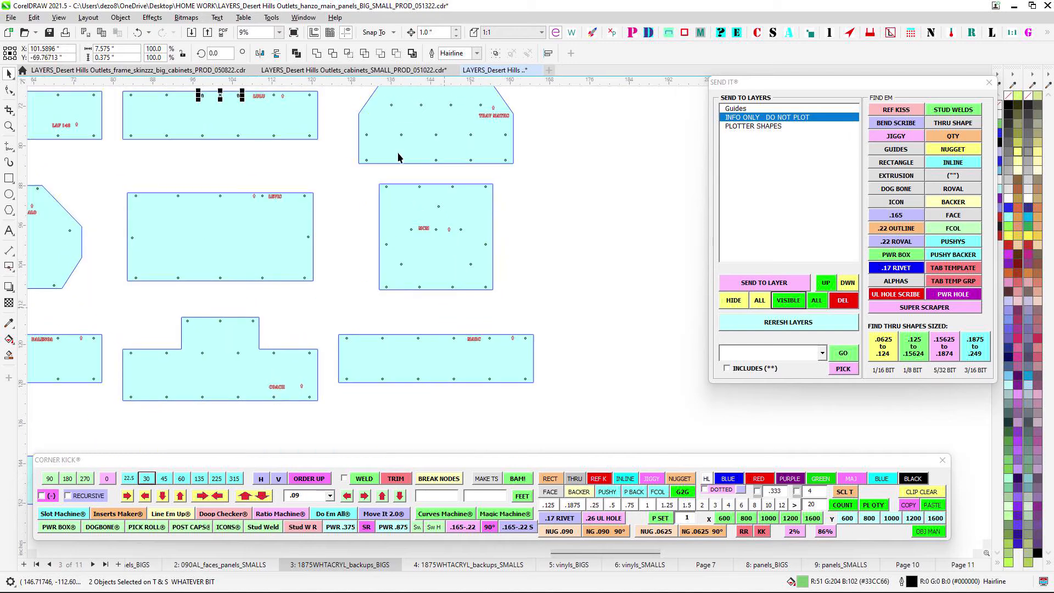
scroll(436, 143, down, 4)
scroll(485, 205, up, 1)
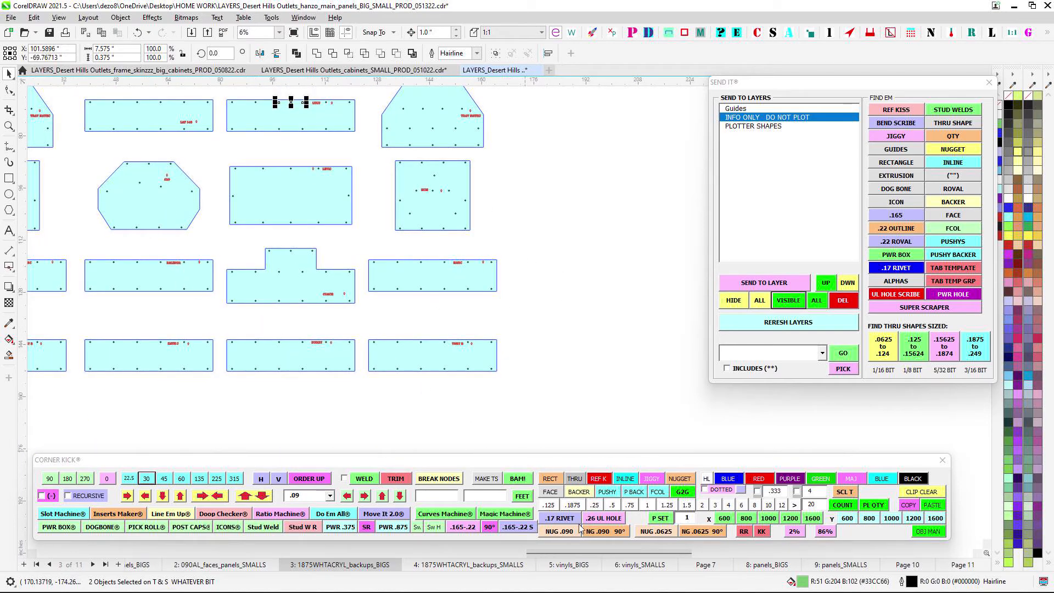
Go to the vinyls_BIGS page and examine the BALENGA vinyl, then view both sets of BIGS layouts
click(576, 564)
scroll(374, 336, up, 2)
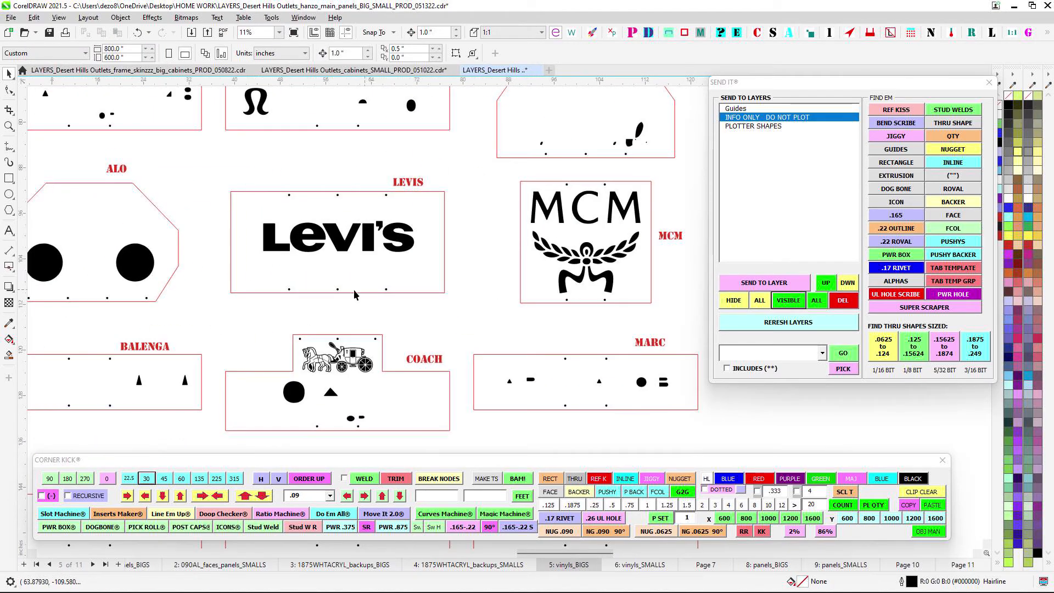
drag(353, 289, 598, 297)
drag(395, 308, 393, 200)
scroll(397, 214, up, 2)
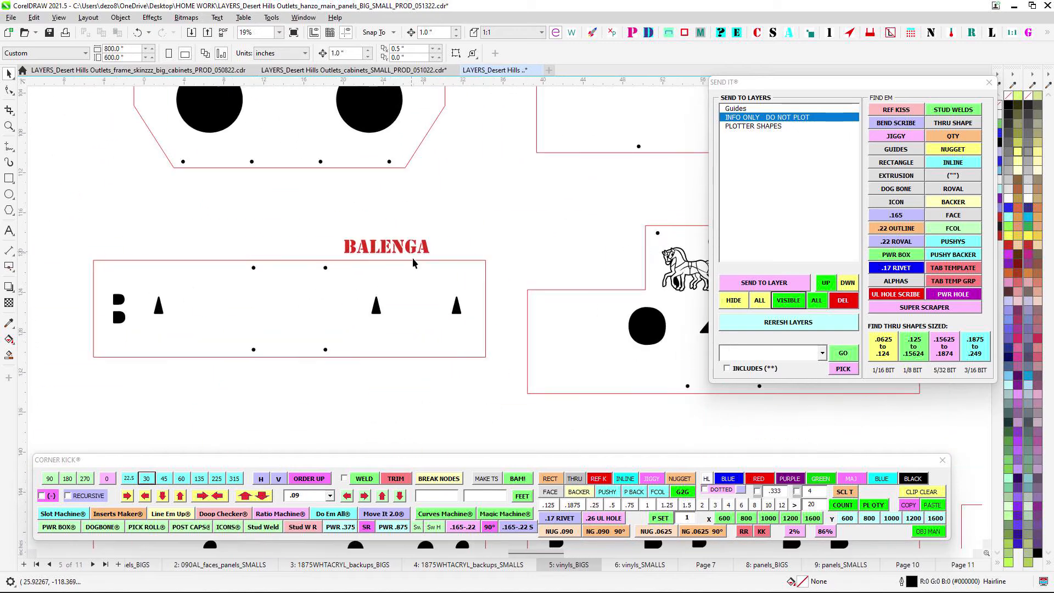
drag(412, 267, 436, 204)
scroll(401, 350, down, 3)
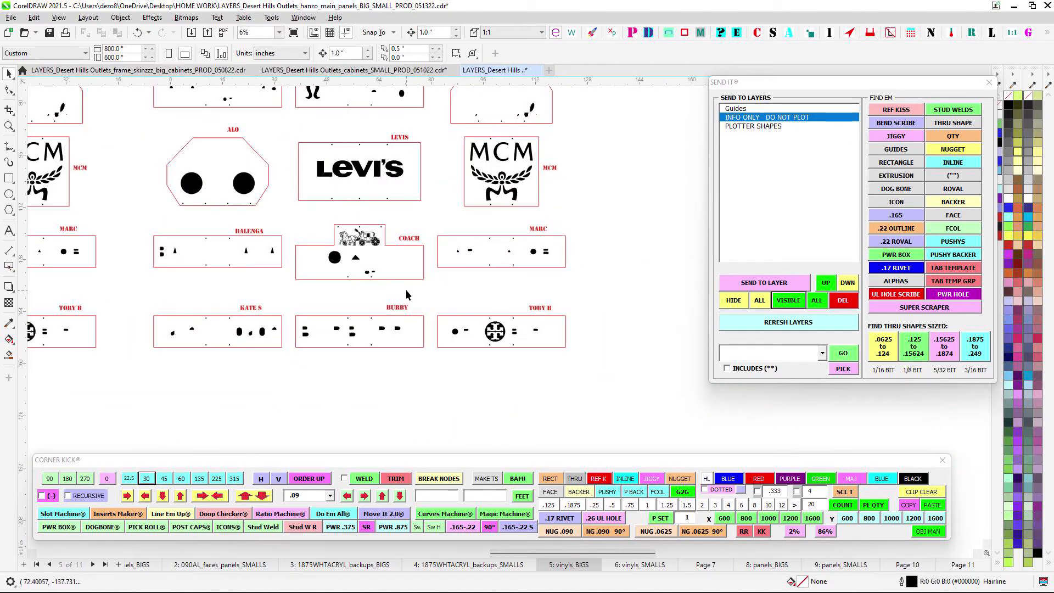
scroll(604, 284, down, 2)
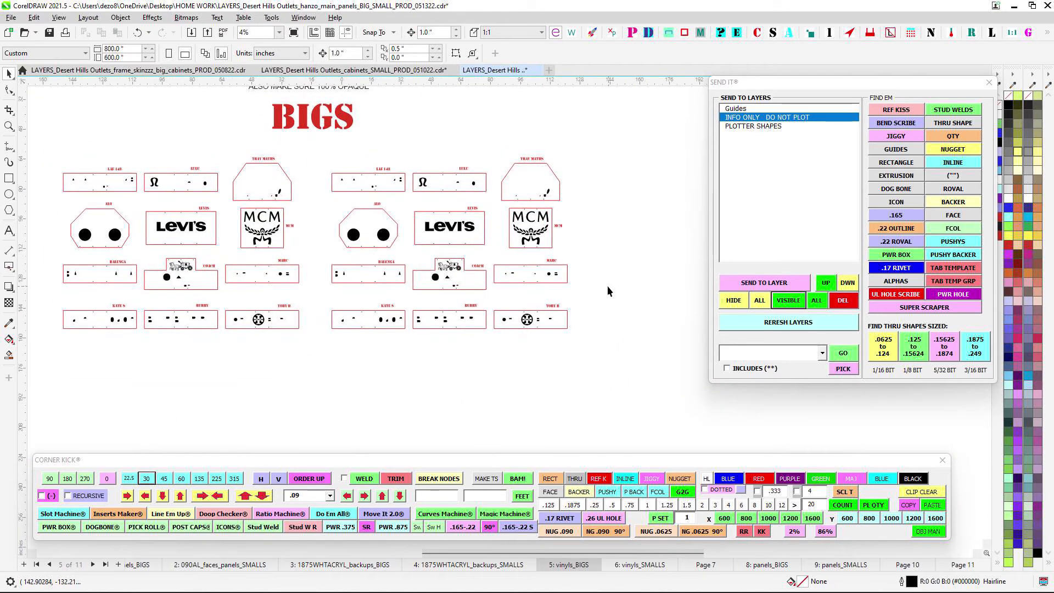
drag(608, 285, 646, 298)
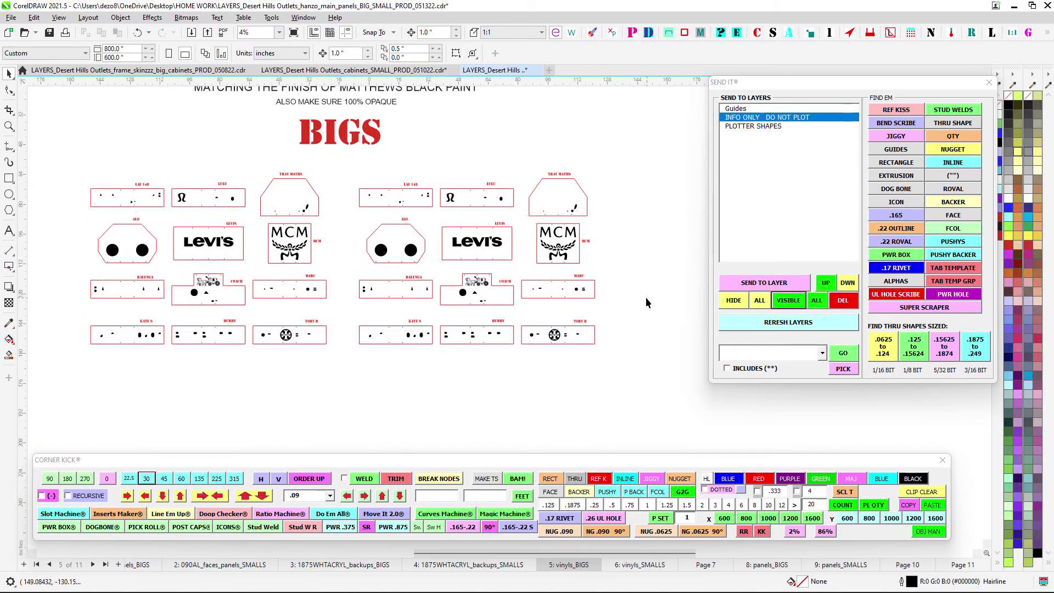
Hide the INFO ONLY DO NOT PLOT layer so only the plotter shapes display on the vinyls_BIGS page
click(746, 127)
click(745, 118)
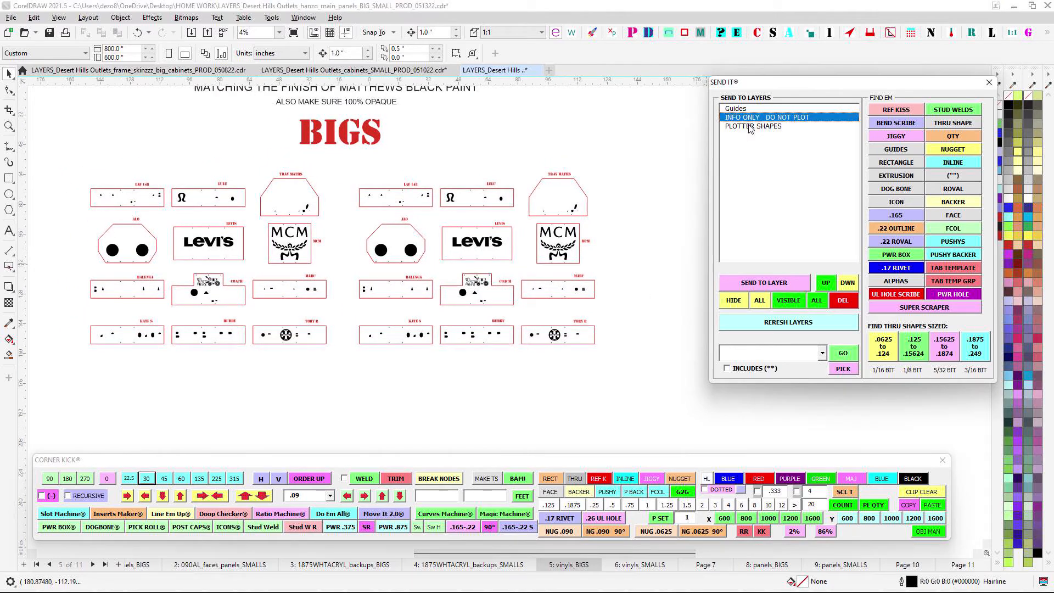
click(750, 127)
click(749, 118)
drag(641, 216, 656, 203)
click(739, 301)
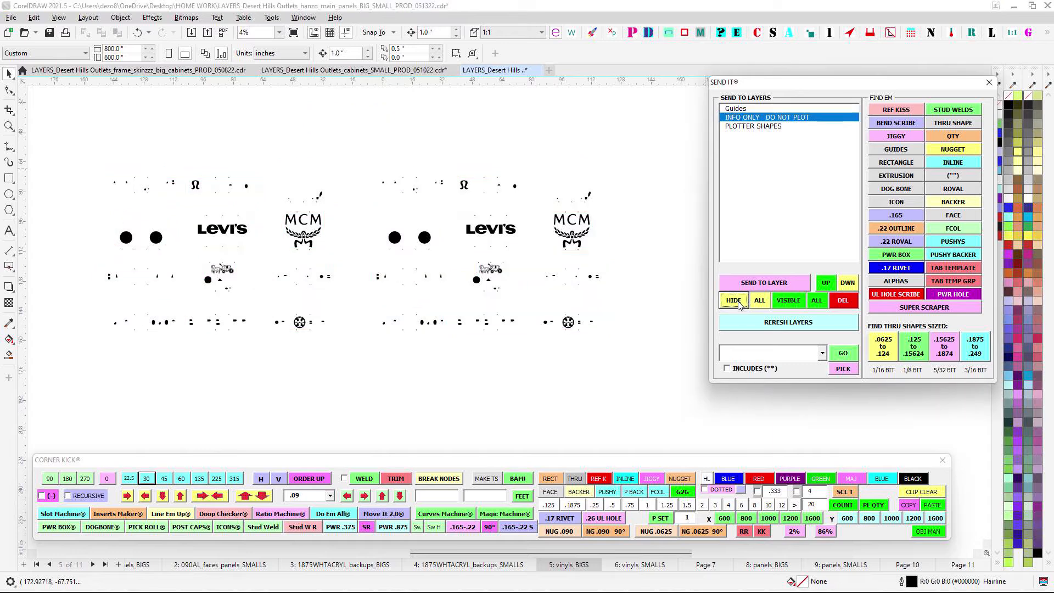
Hide all layers on the vinyls_BIGS page, then make all of them visible again
click(759, 301)
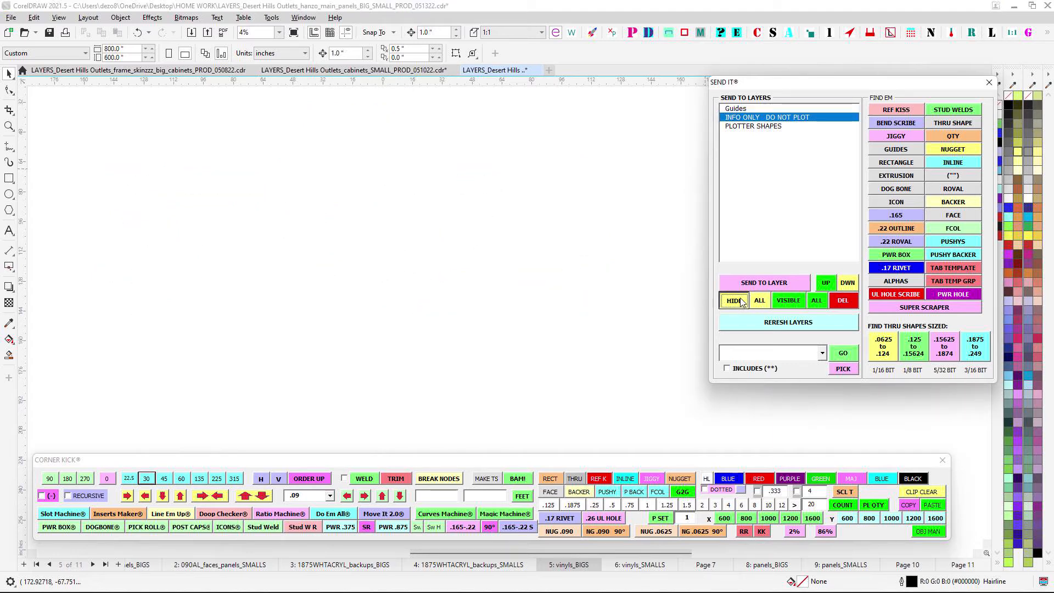
click(796, 303)
click(816, 303)
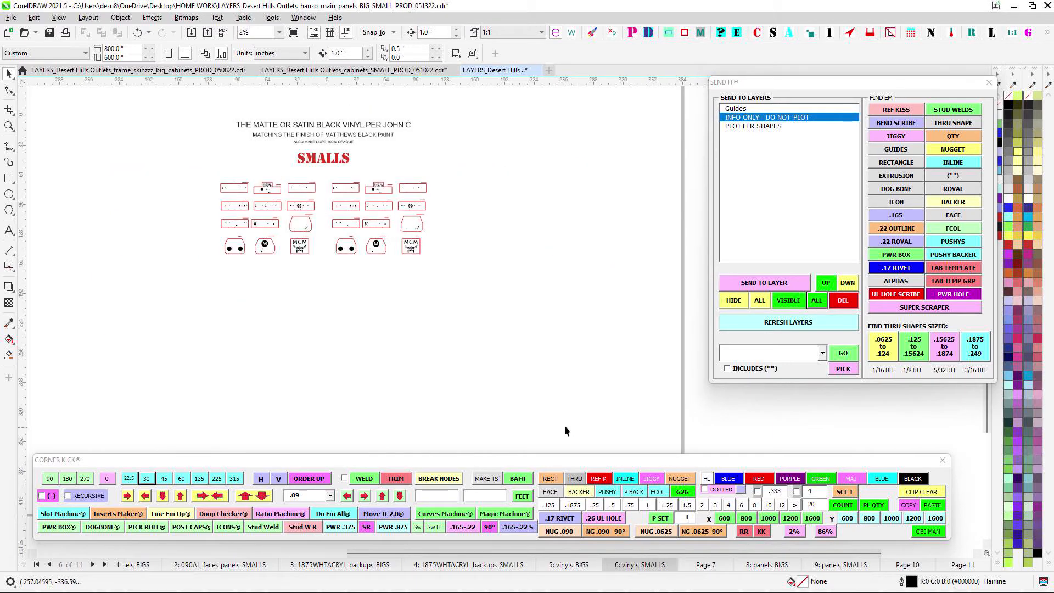
Switch to the cabinets_SMALL_PROD_051022 drawing and examine the FACE frame on the frame_SMALL page around the upper LT section
click(354, 69)
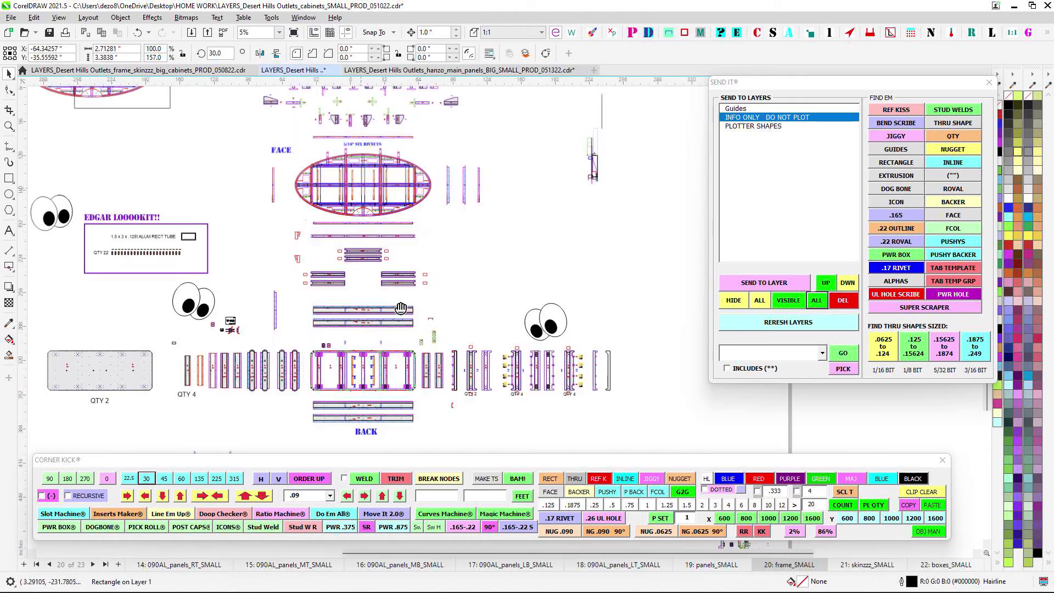
scroll(349, 175, up, 3)
click(342, 176)
scroll(308, 180, up, 3)
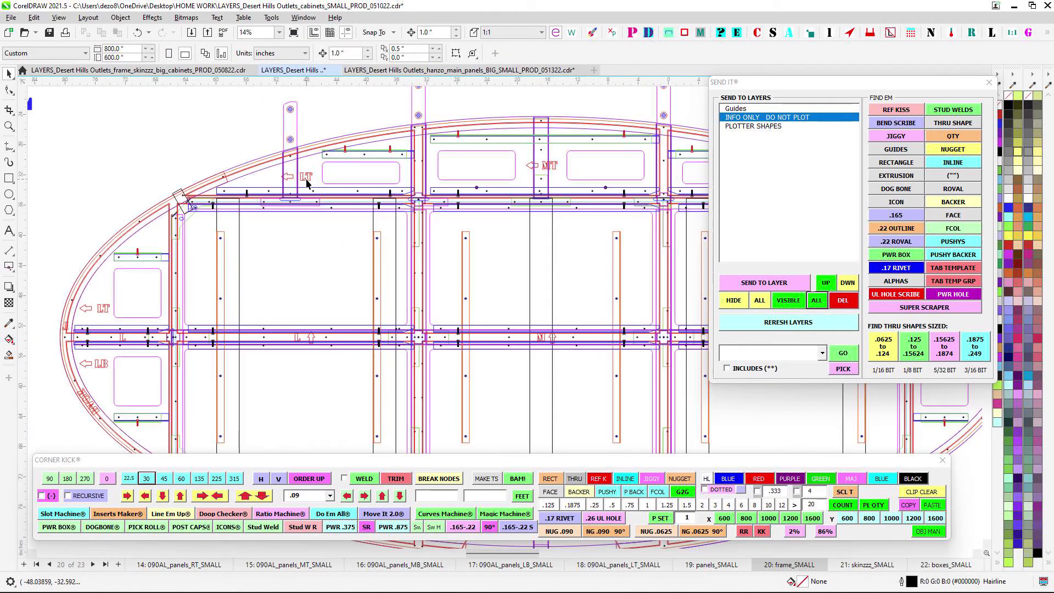
scroll(331, 184, up, 1)
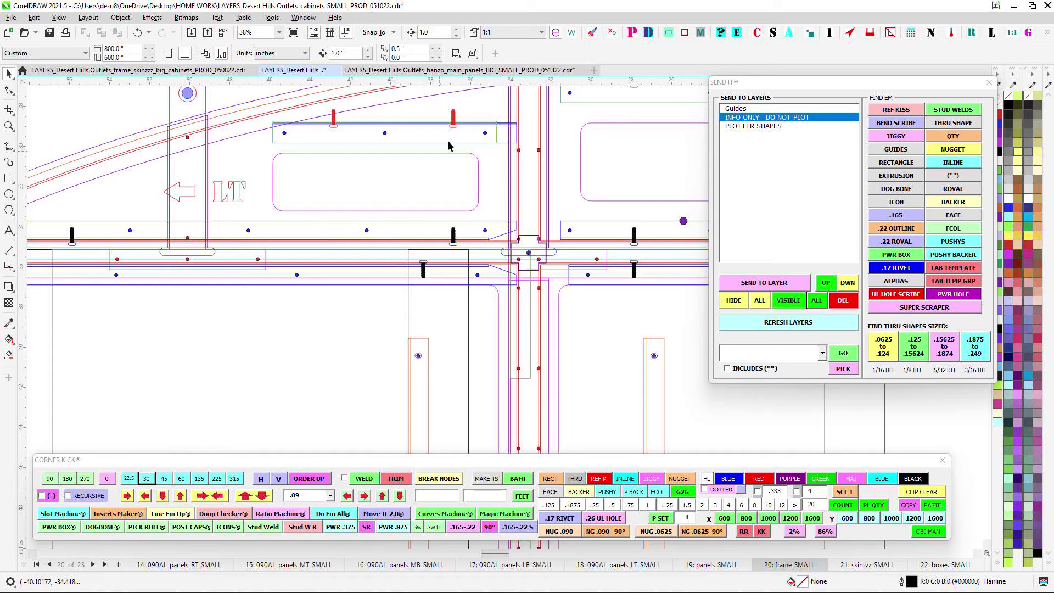
Inspect the horizontal members and rivet holes below the LT marking on the FACE frame
scroll(342, 217, down, 1)
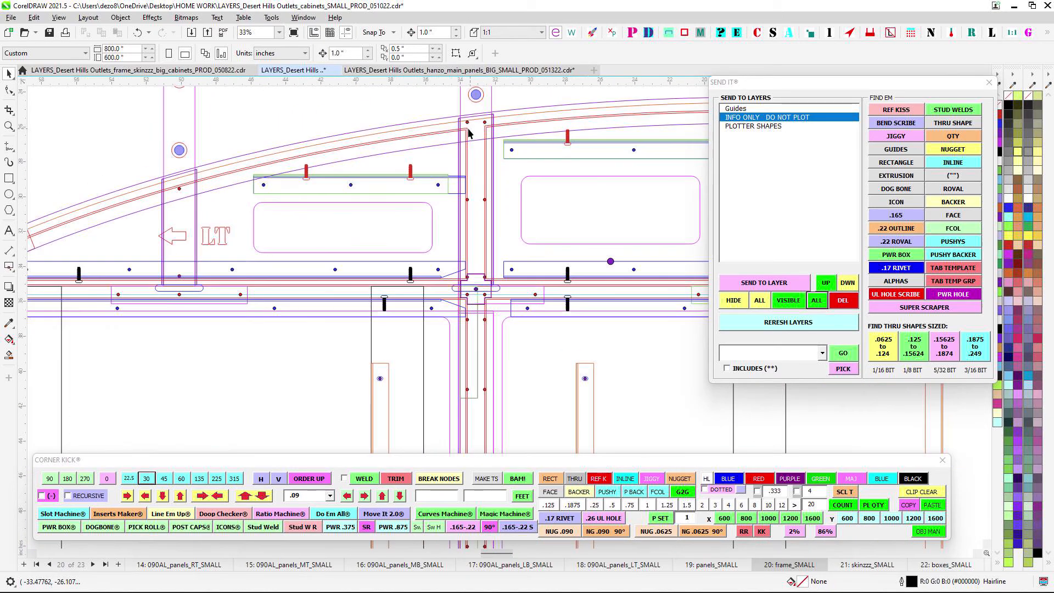
scroll(440, 163, down, 1)
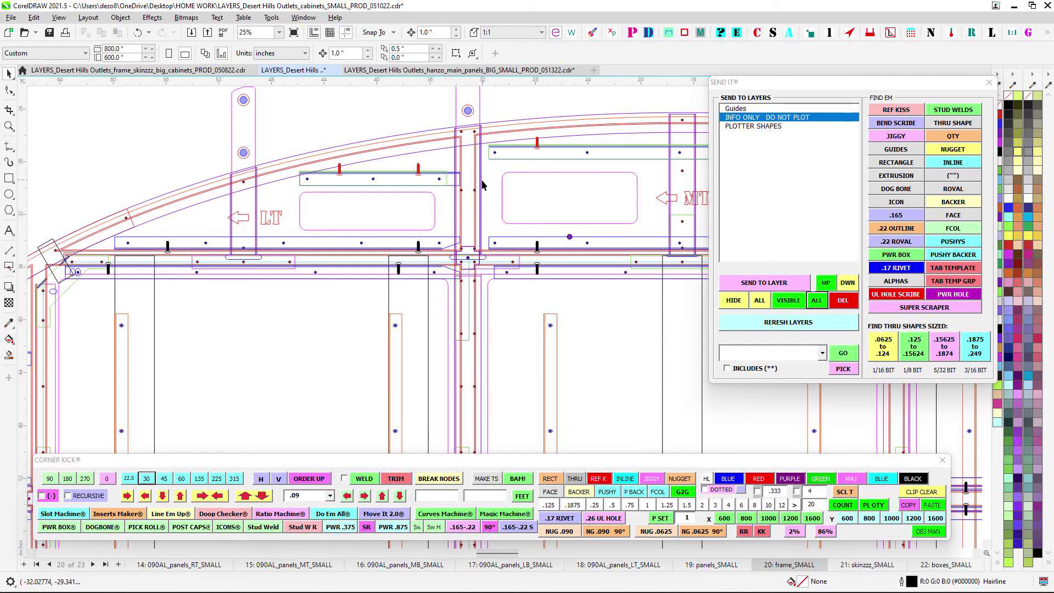
scroll(452, 231, up, 4)
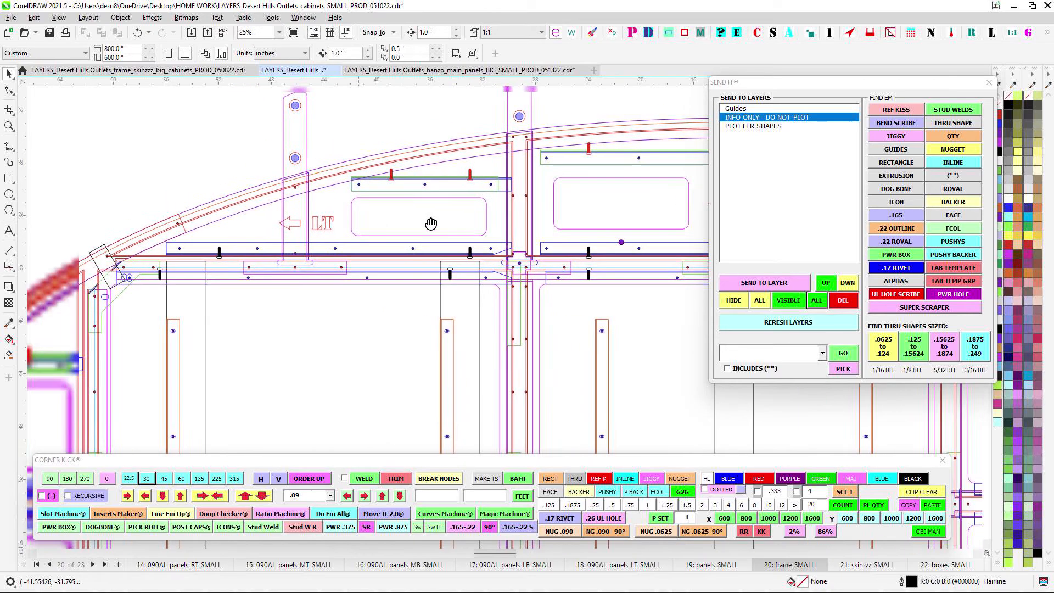
scroll(369, 255, up, 2)
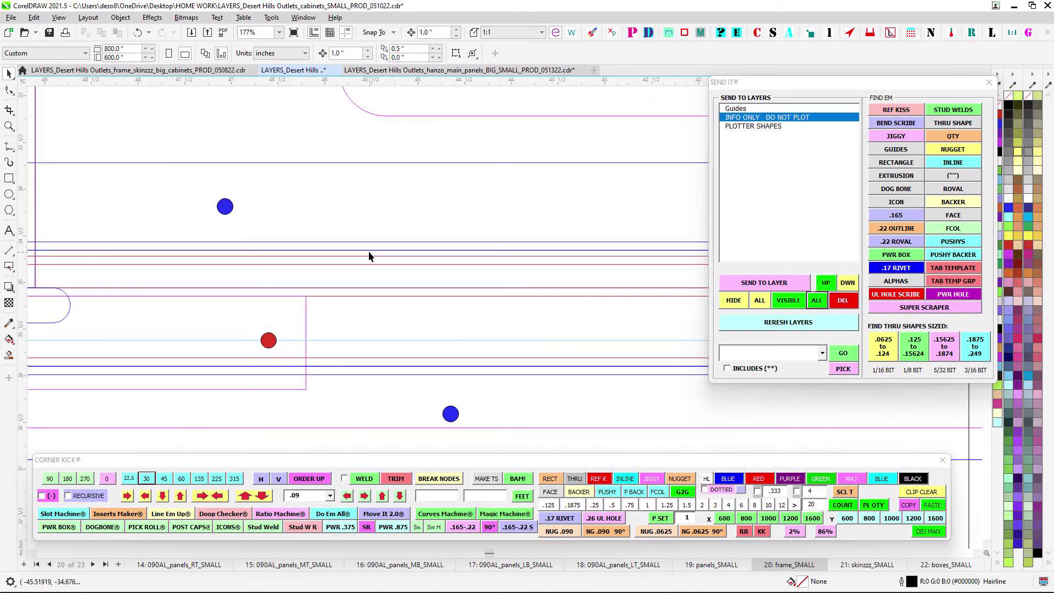
scroll(368, 248, down, 2)
drag(387, 252, 411, 278)
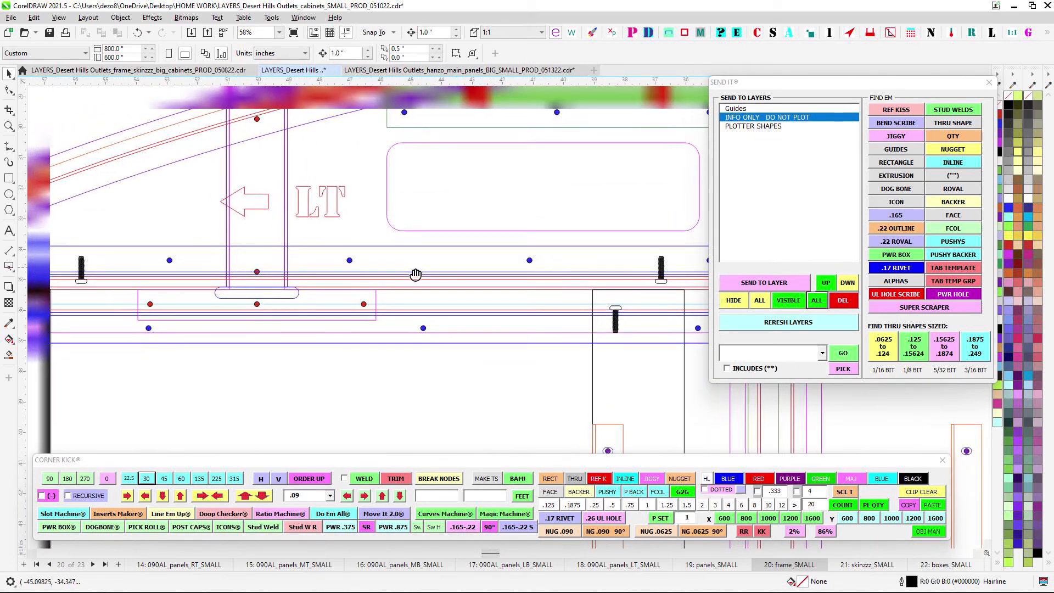
scroll(351, 269, up, 3)
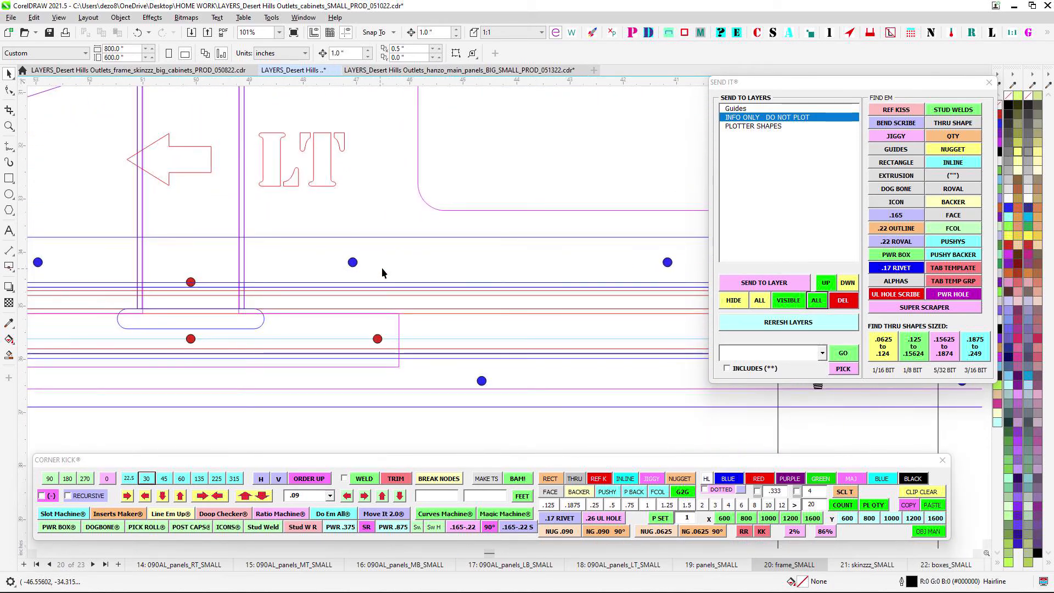
scroll(382, 273, down, 3)
scroll(371, 248, down, 3)
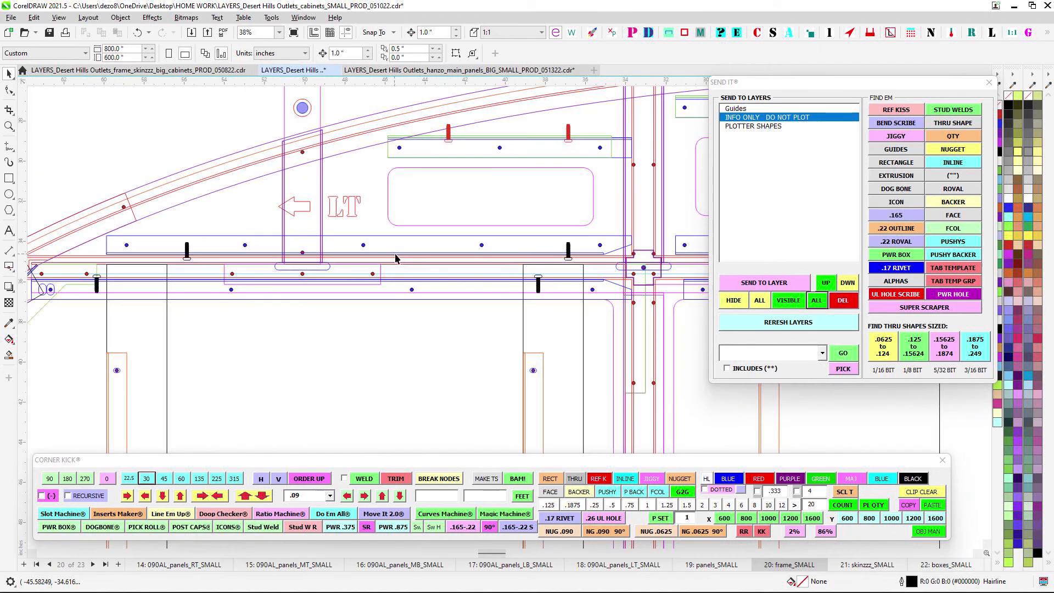
Examine the cross-shaped joint between the upper LT and MT sections, plus the side LT and LB sections of the FACE frame
scroll(573, 288, up, 6)
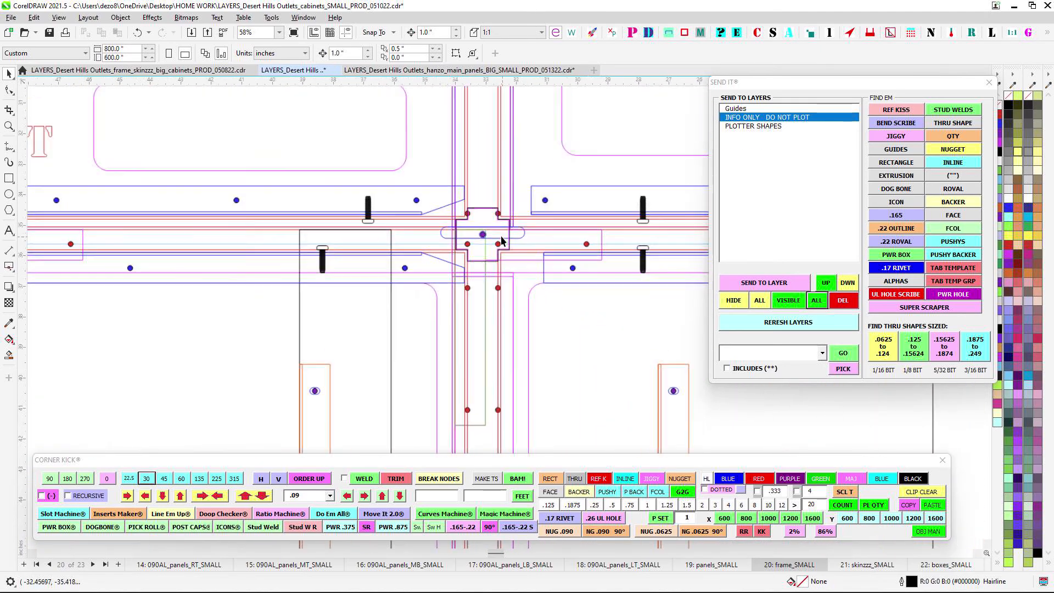
scroll(500, 201, down, 3)
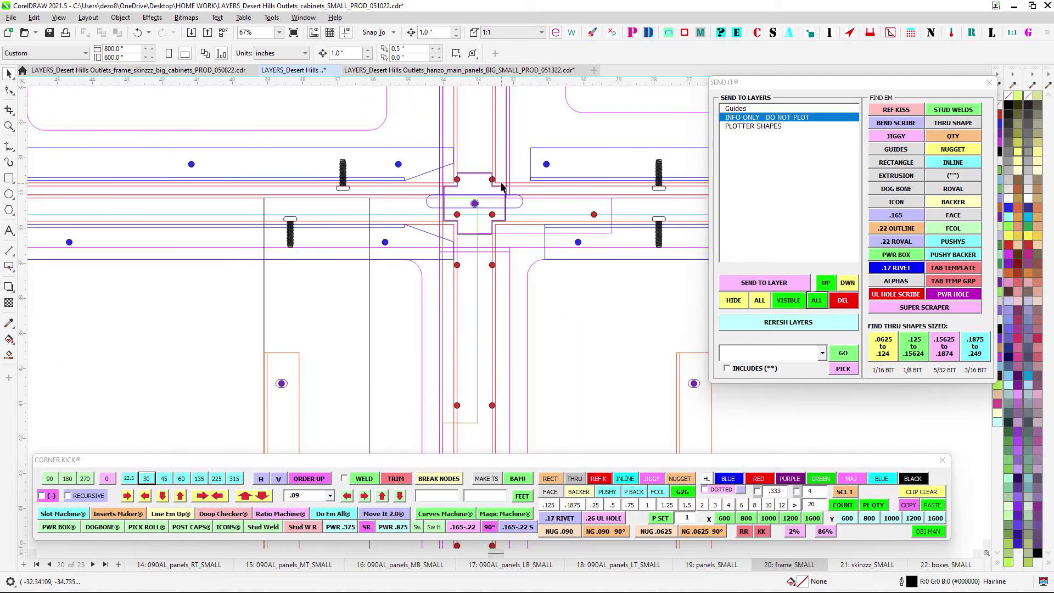
scroll(392, 128, down, 3)
drag(211, 149, 284, 234)
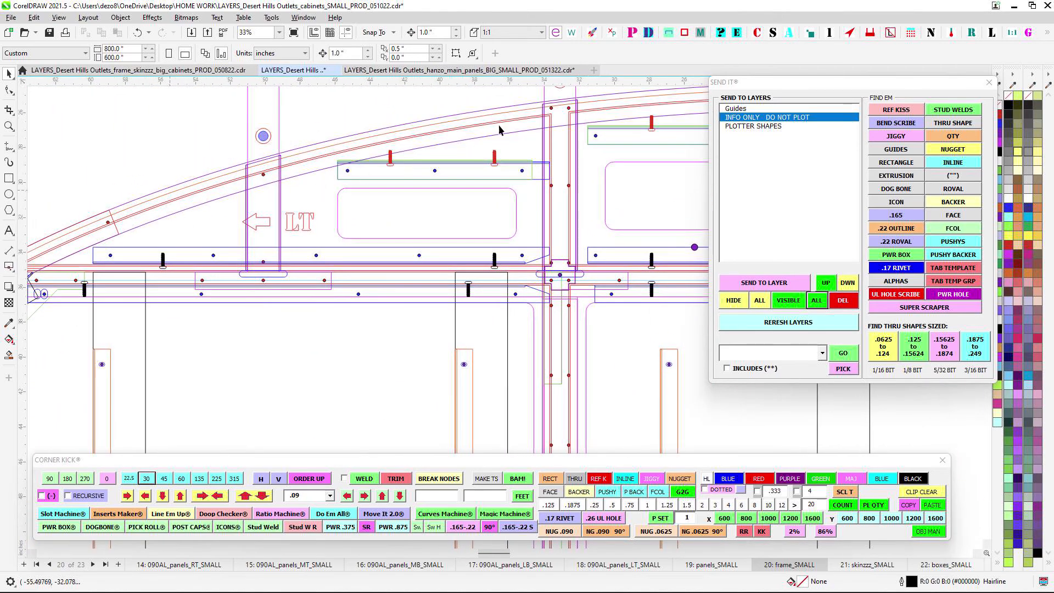
scroll(560, 279, up, 2)
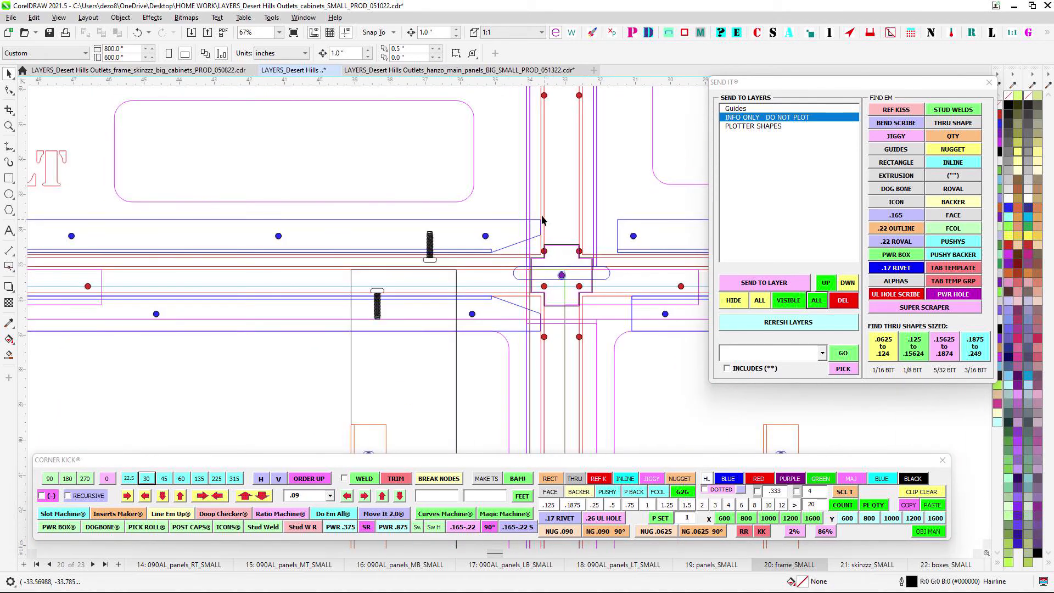
scroll(545, 223, down, 3)
scroll(318, 201, down, 3)
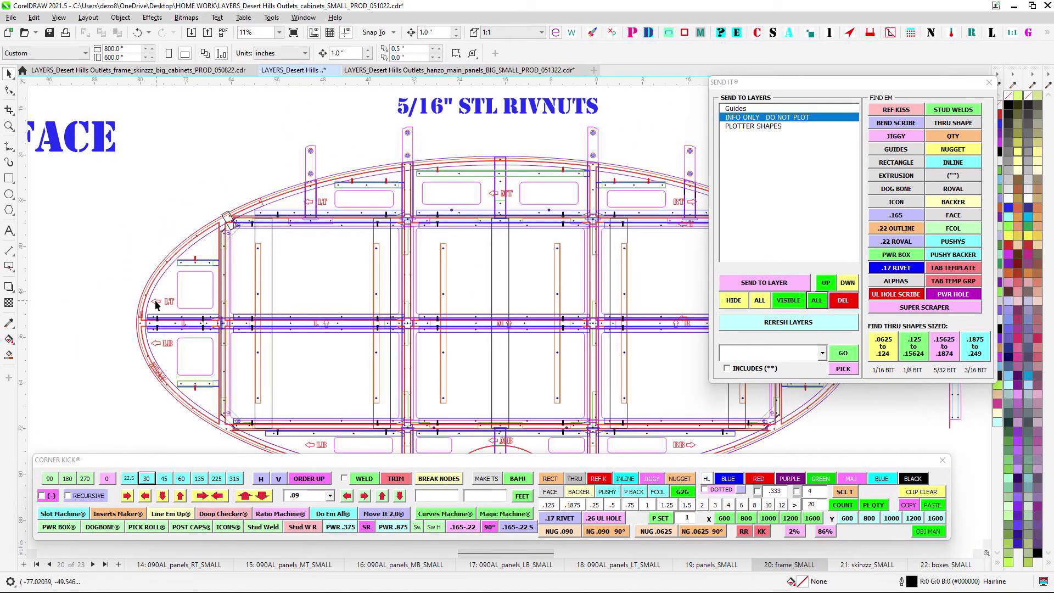
scroll(193, 297, up, 2)
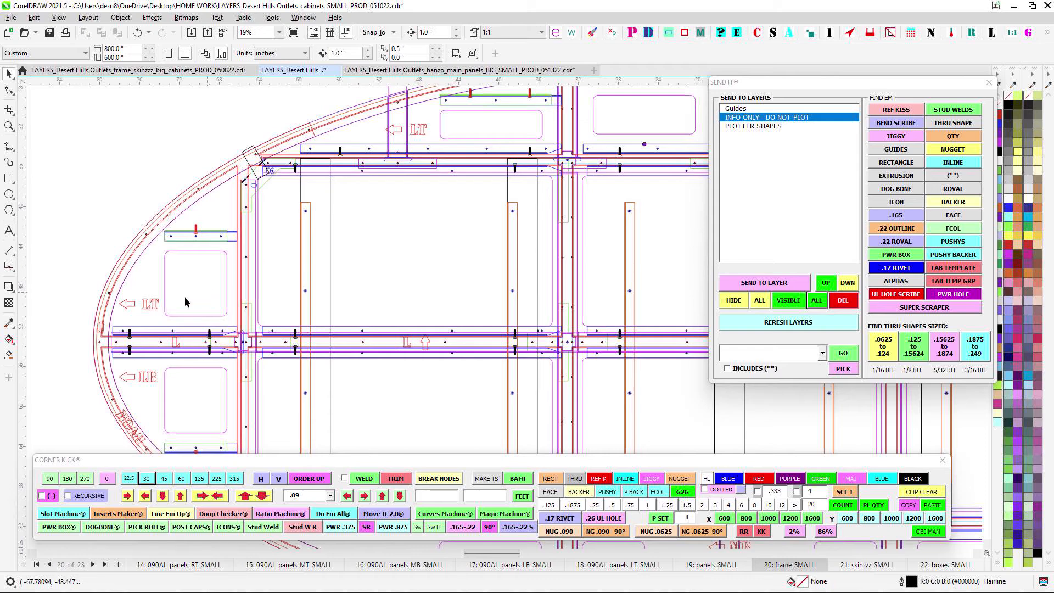
scroll(117, 307, down, 5)
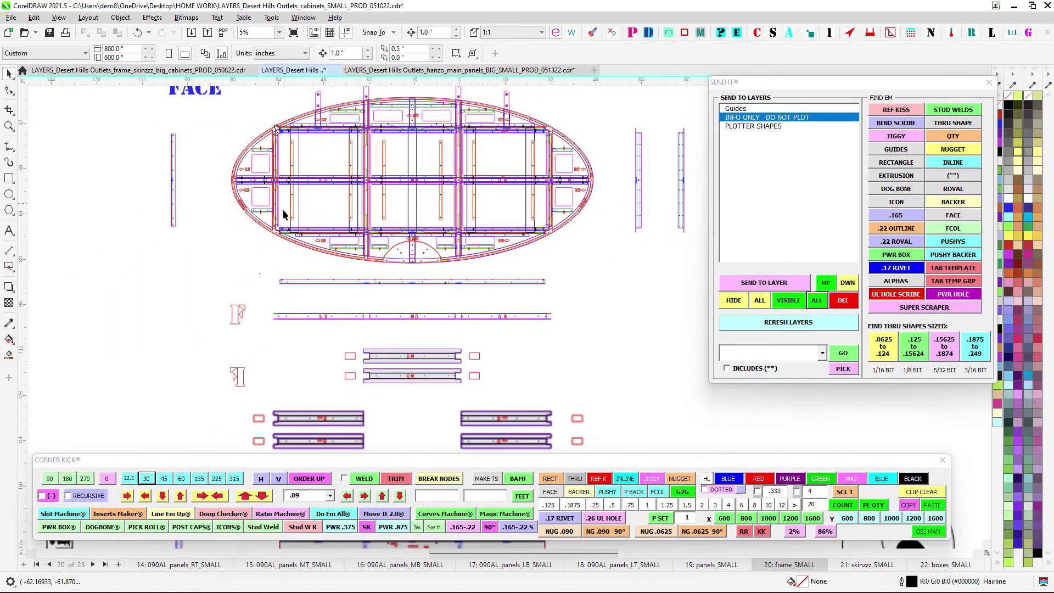
View the LORDS REF KISS FACE UP skins on the skinzzz_SMALL page, plus the LB panel on the panels_SMALL page
click(859, 568)
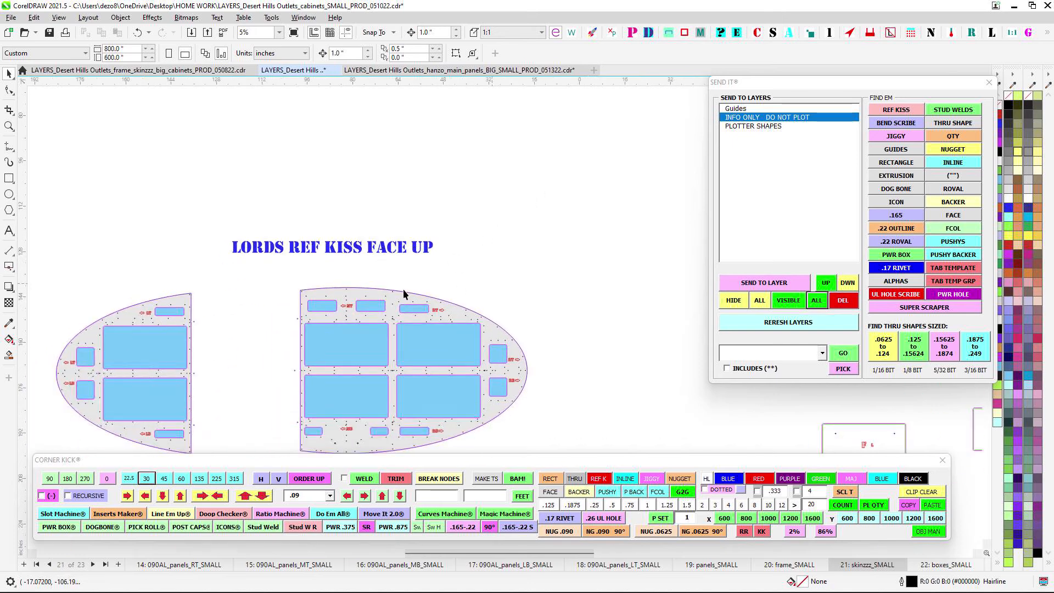
scroll(285, 334, up, 2)
scroll(541, 308, down, 3)
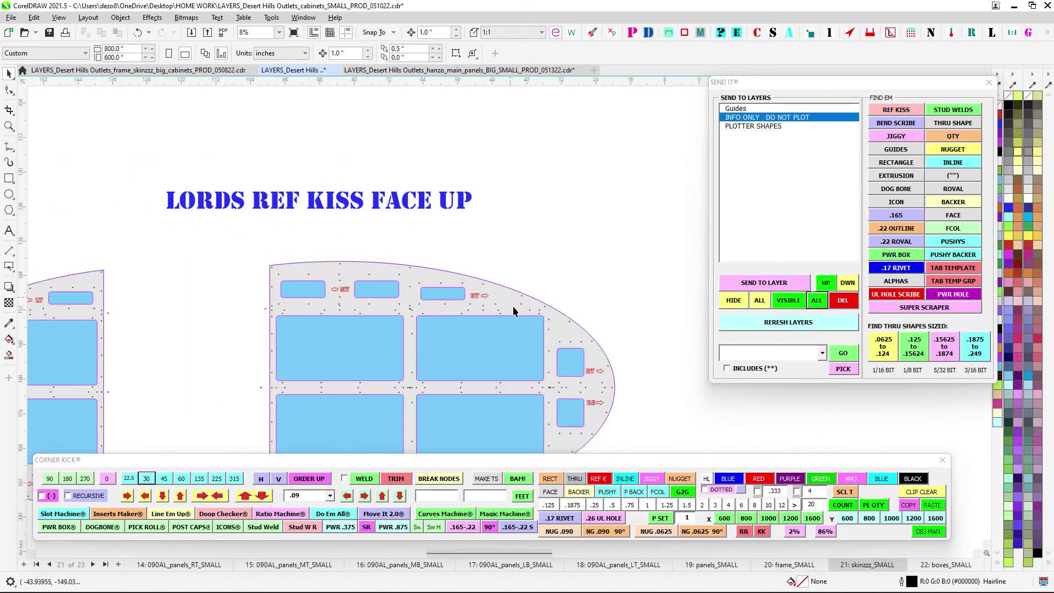
click(715, 565)
scroll(373, 292, up, 4)
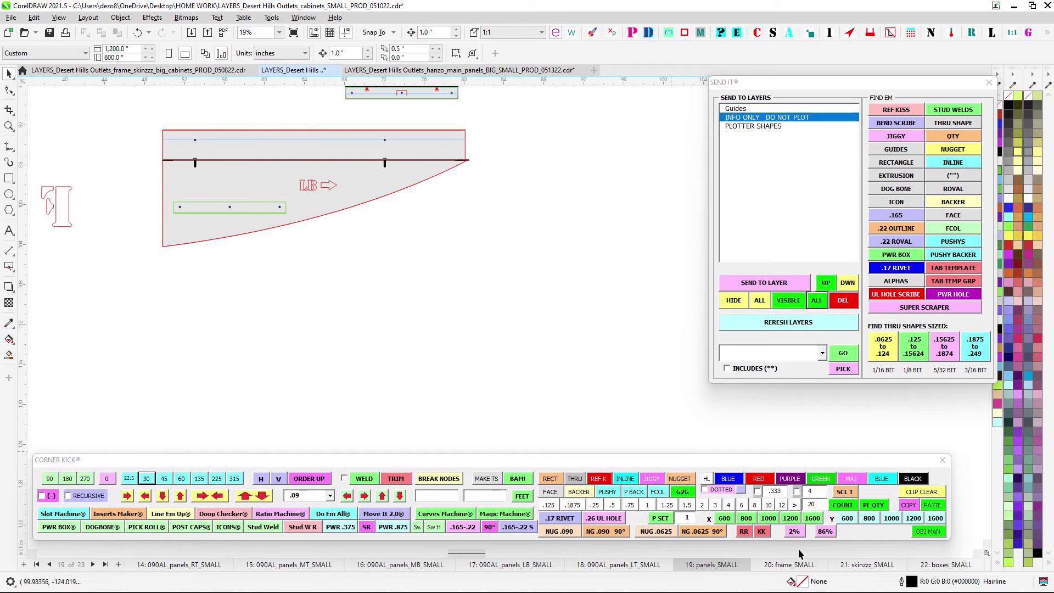
Return to the skinzzz_SMALL page and examine the holes, cutouts and LT and LB markings on the skin's left half
click(867, 565)
scroll(439, 253, down, 3)
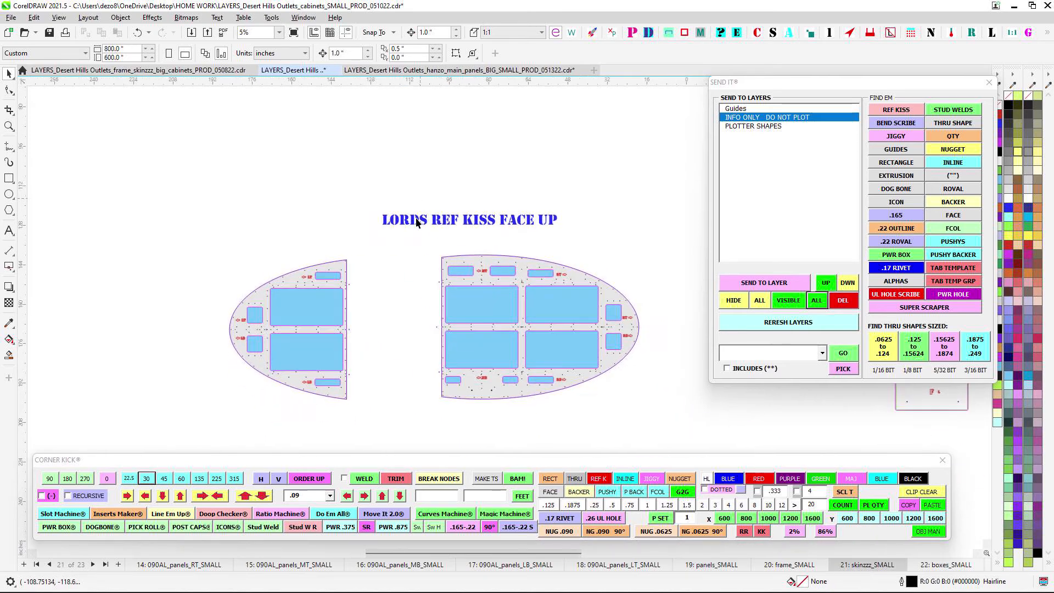
scroll(247, 384, up, 3)
scroll(269, 398, up, 2)
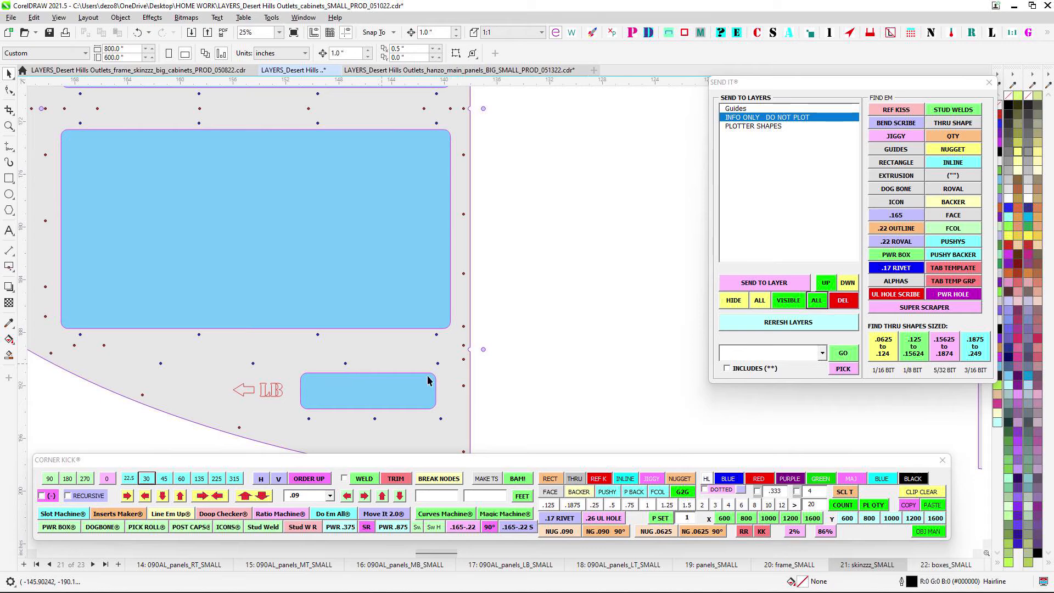
scroll(255, 373, down, 2)
scroll(228, 322, up, 2)
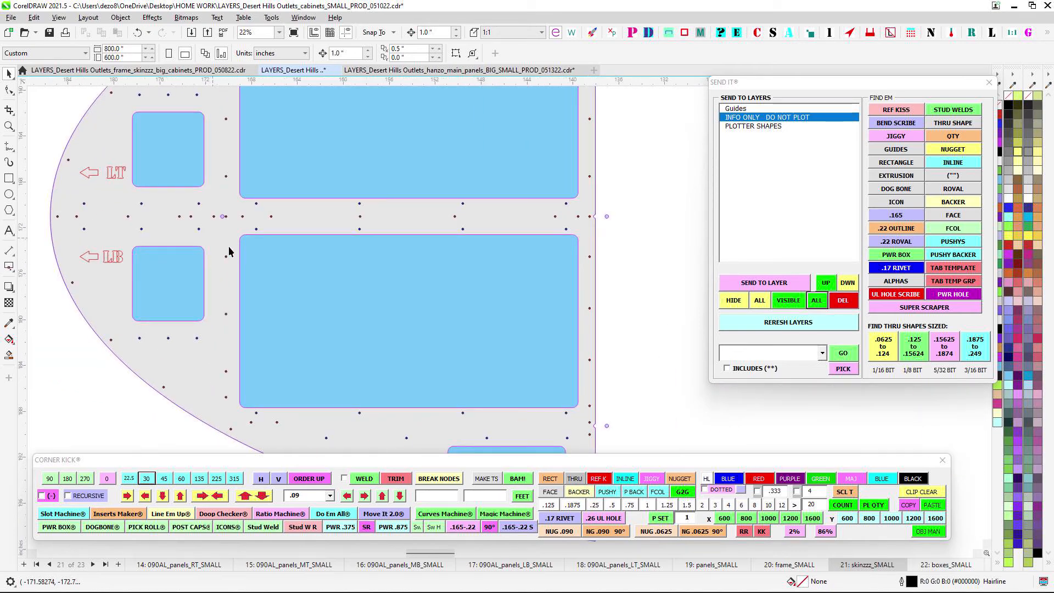
drag(206, 220, 220, 272)
drag(202, 178, 145, 292)
scroll(279, 182, down, 2)
scroll(362, 193, up, 2)
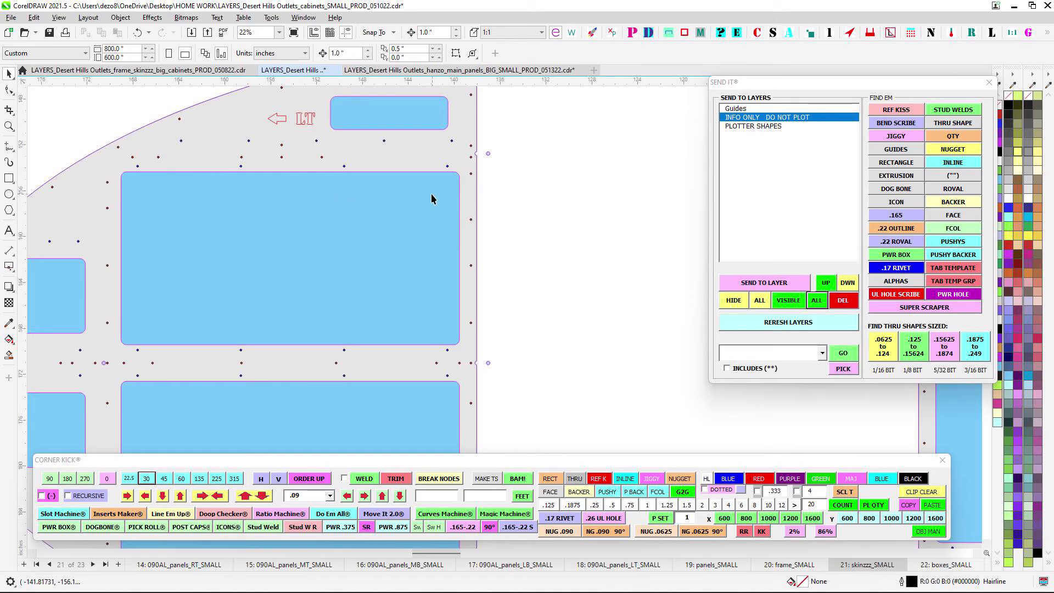
scroll(431, 195, down, 3)
scroll(437, 253, down, 4)
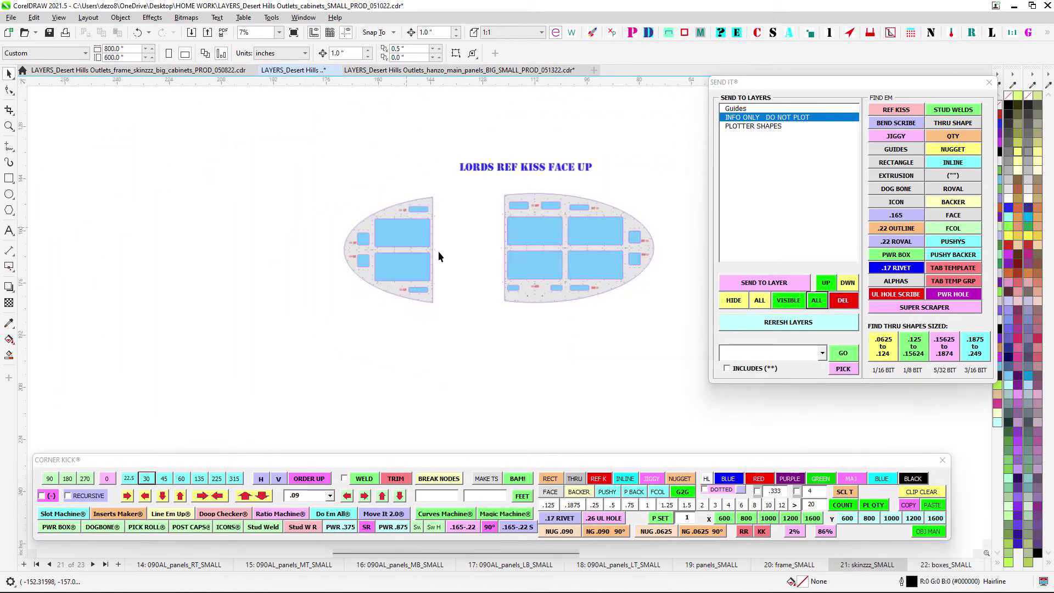
Select the cross-shaped outline at the joint between the upper LT and MT sections of the skinzzz_SMALL assembly and view its place in the oval
click(947, 565)
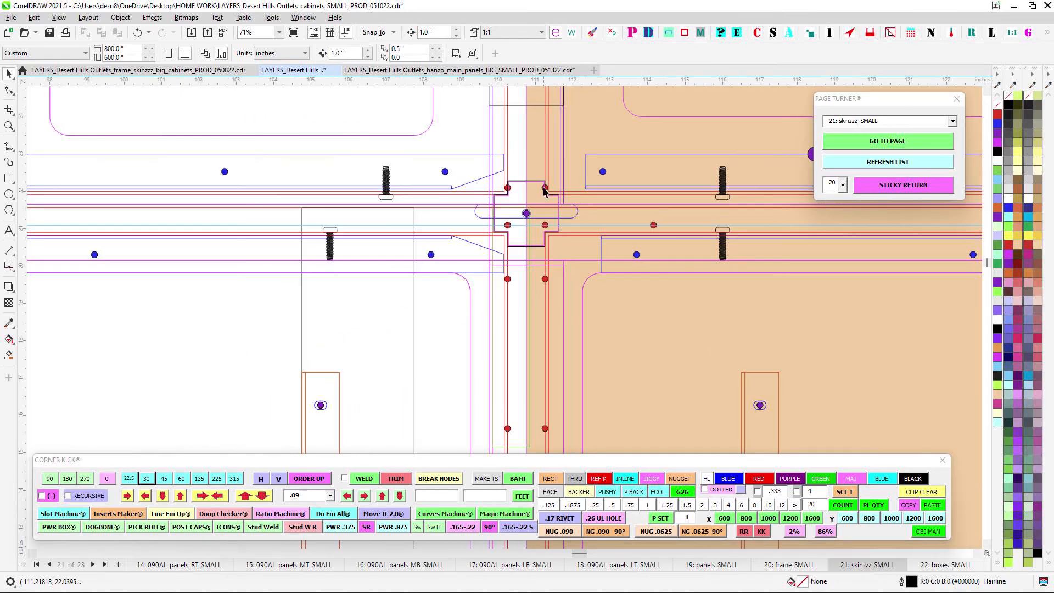
click(544, 188)
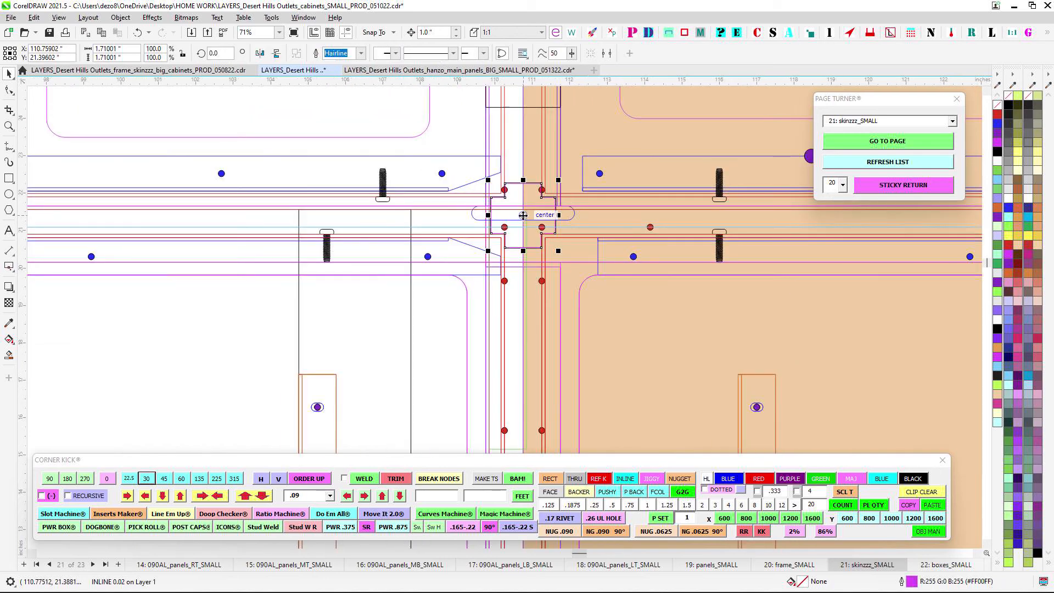
scroll(523, 216, down, 2)
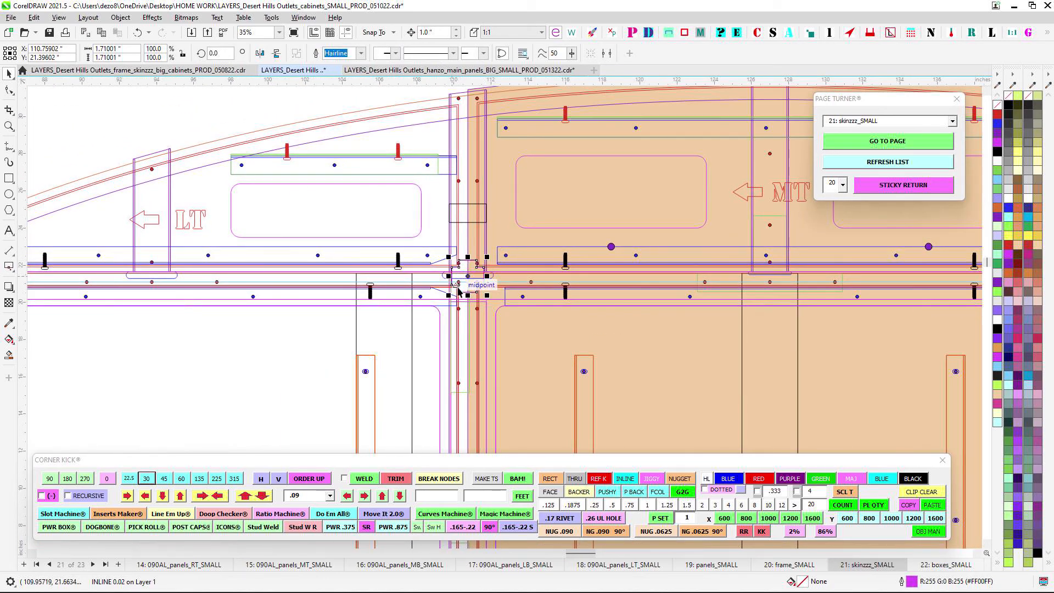
scroll(475, 266, down, 8)
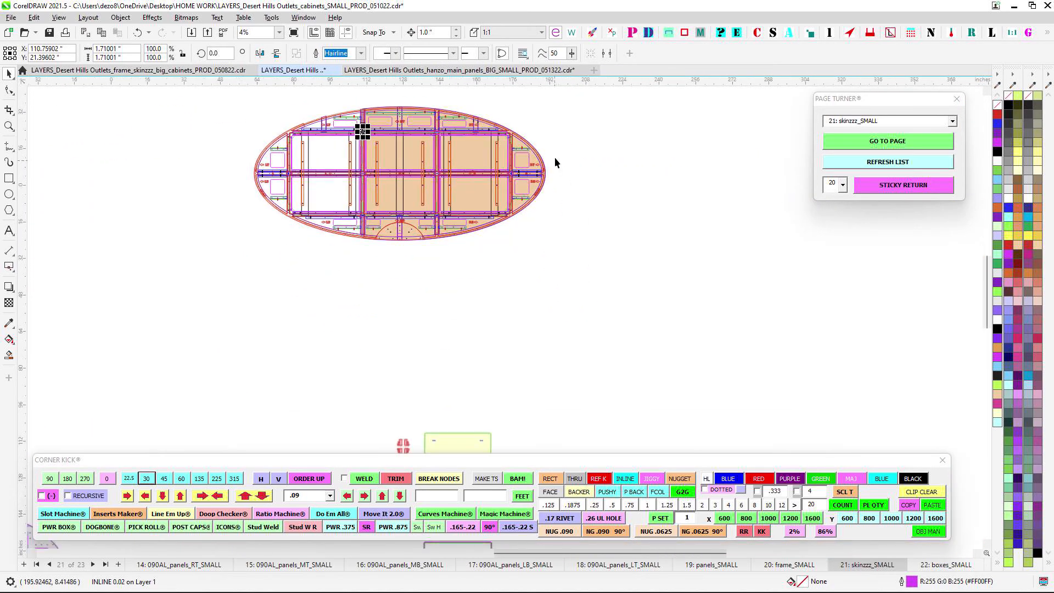
Go to the 090AL_panel_locks_SMALL page and examine the cross-shaped panel locks and their HANZO MAIN SMALLS notes
click(36, 564)
scroll(368, 272, up, 8)
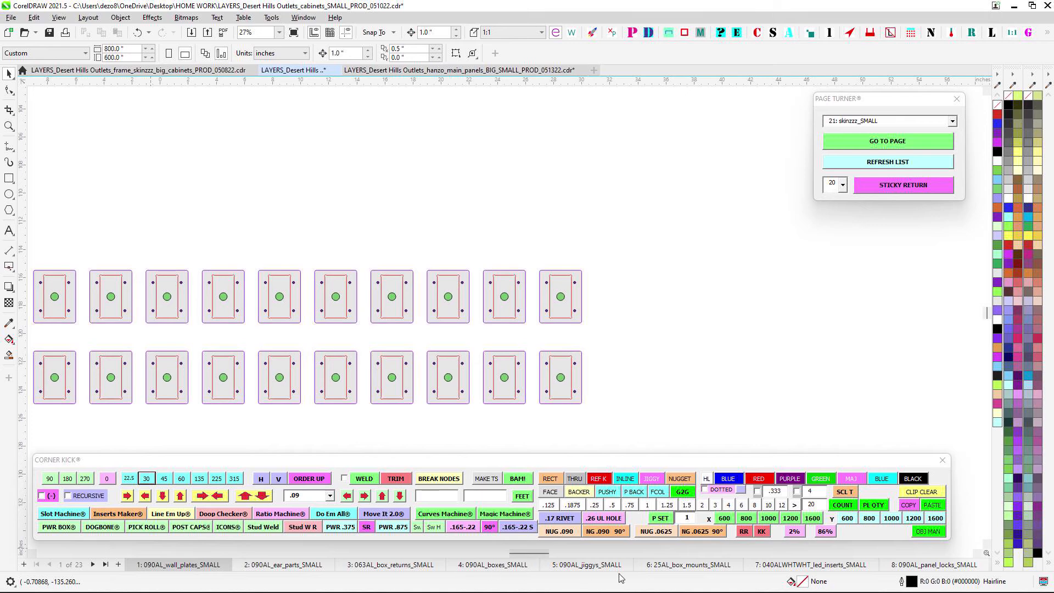
click(944, 565)
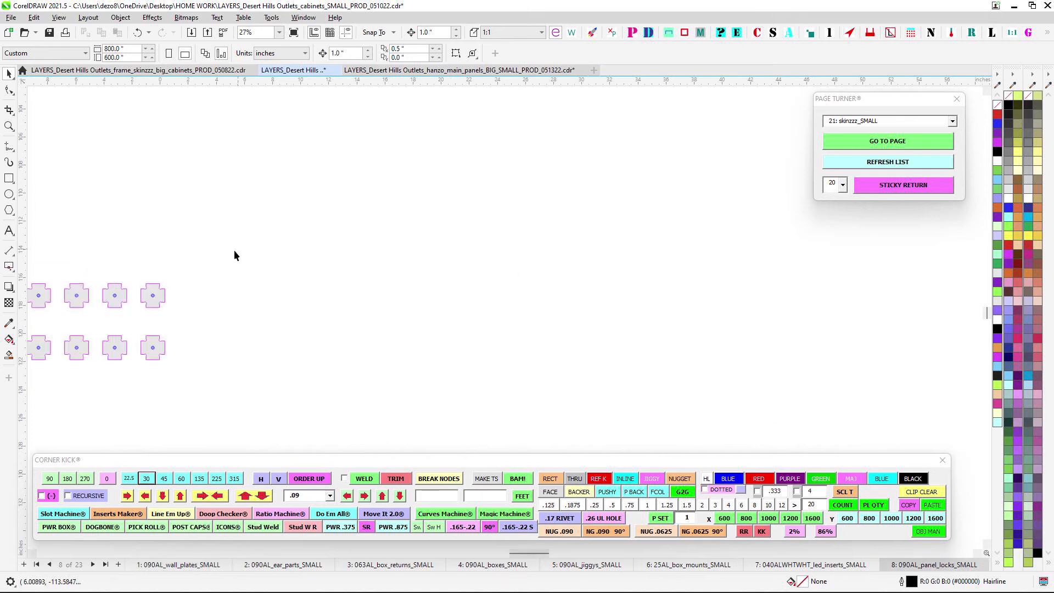
scroll(422, 306, up, 2)
scroll(423, 305, up, 2)
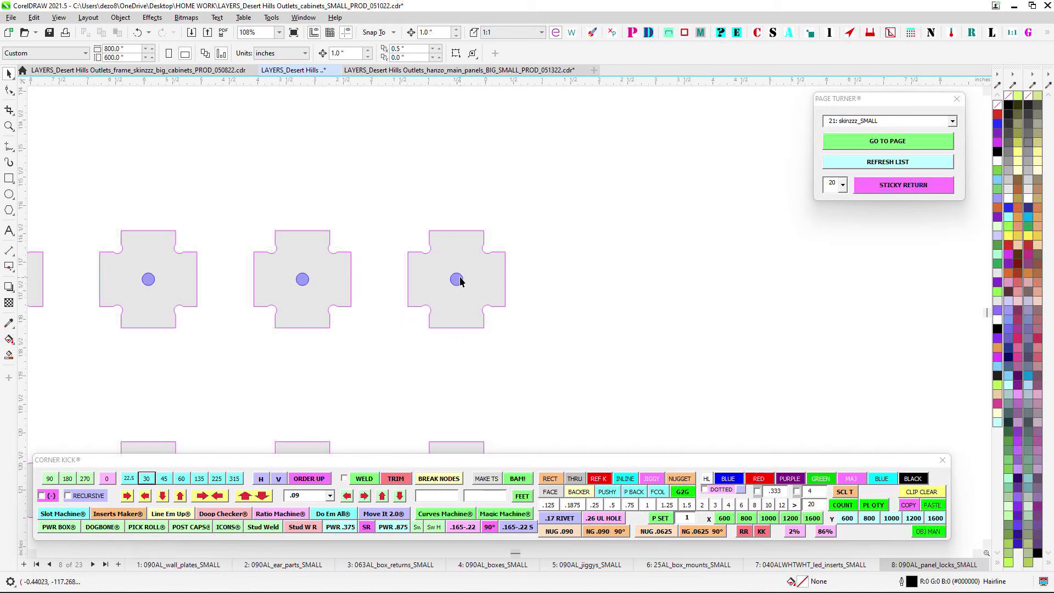
scroll(459, 281, down, 6)
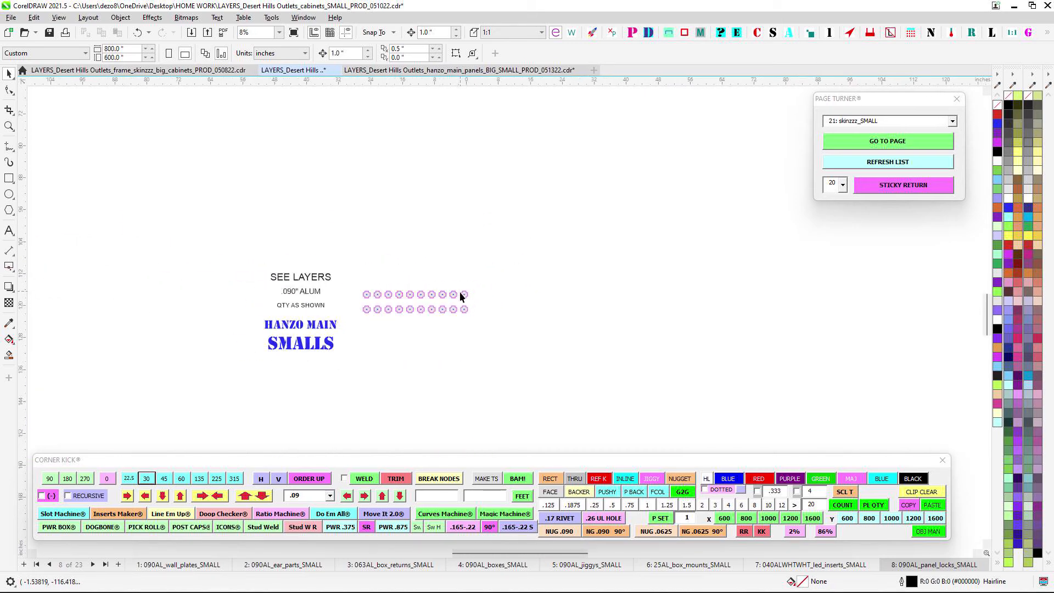
scroll(470, 296, up, 3)
scroll(458, 261, down, 2)
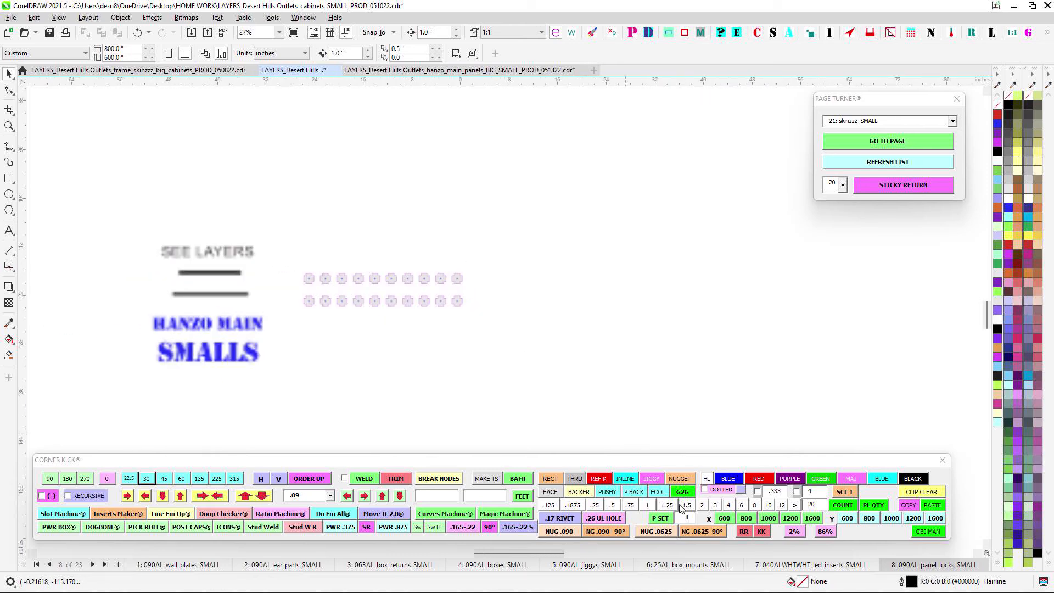
Go back to the skinzzz_SMALL page and examine the panel lock at the joint on the assembly's middle horizontal member
click(906, 141)
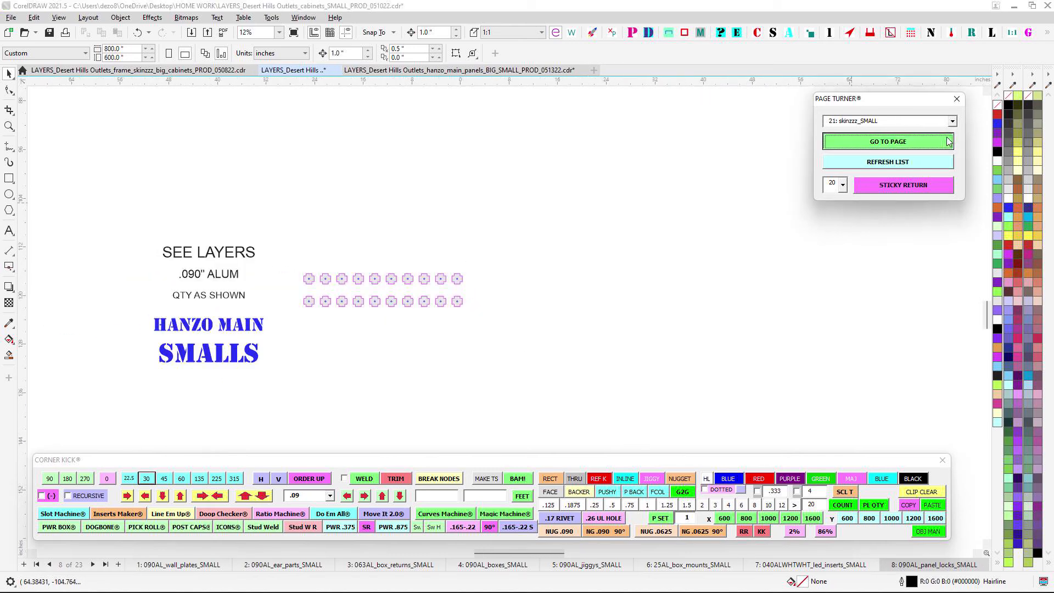
scroll(604, 165, up, 6)
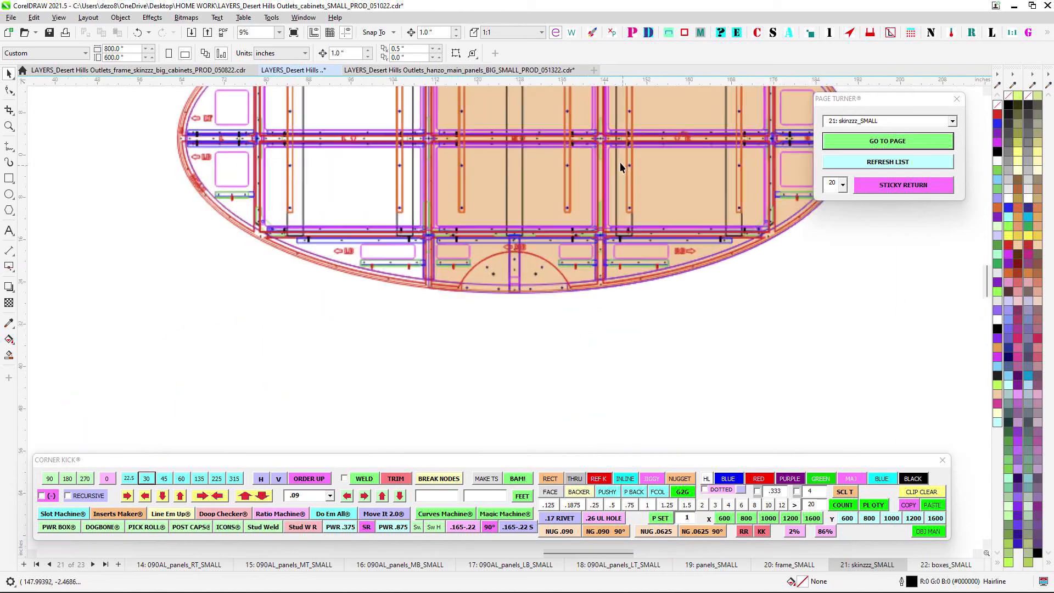
scroll(610, 192, up, 2)
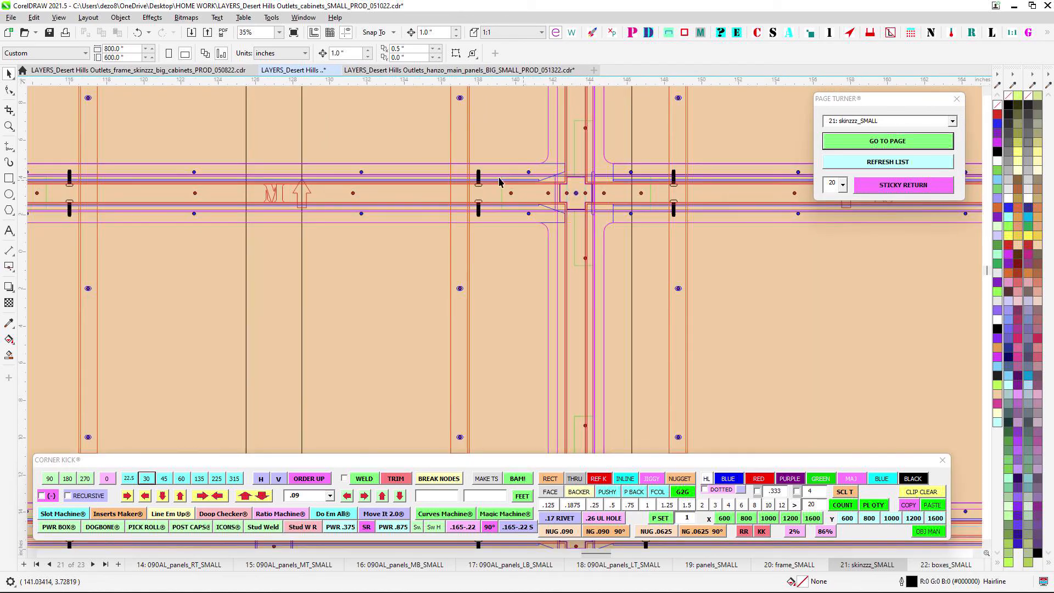
scroll(593, 182, up, 2)
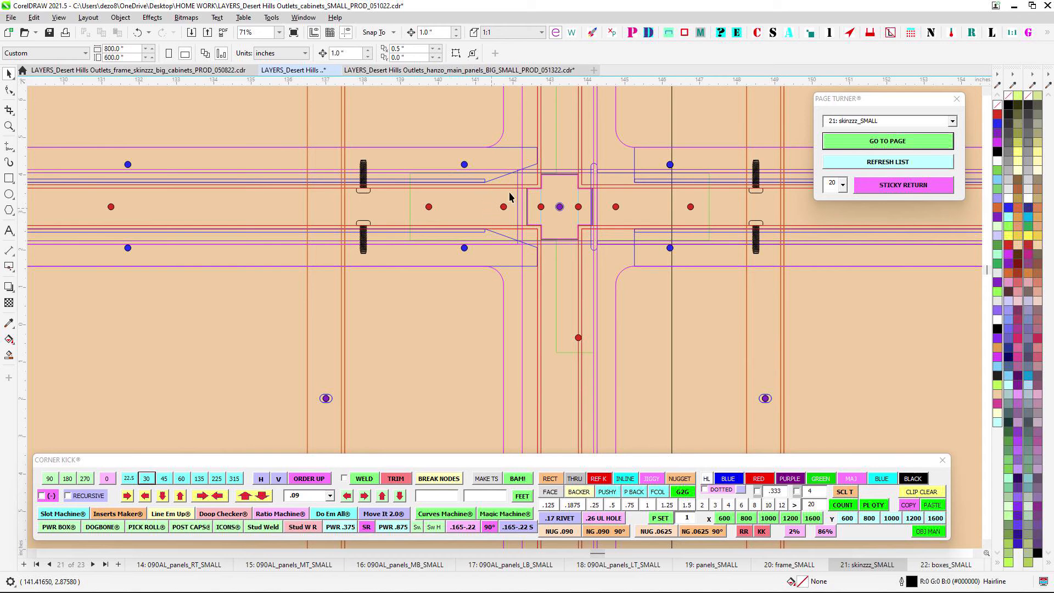
Examine the cross-shaped panel lock between the middle M and R members and compare it with the other joints across the skinzzz_SMALL oval
scroll(565, 204, down, 2)
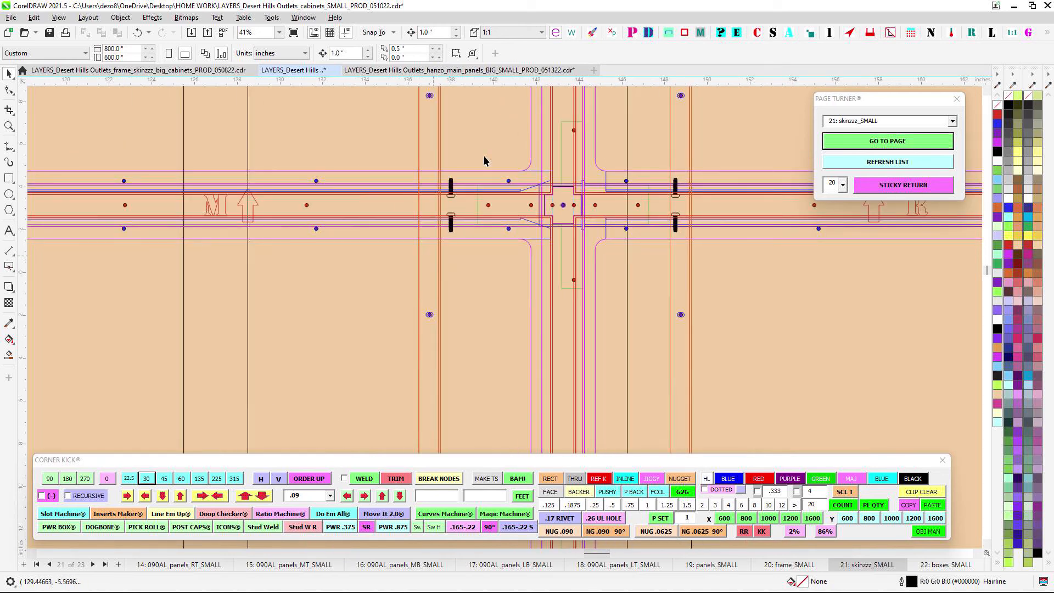
scroll(567, 196, up, 2)
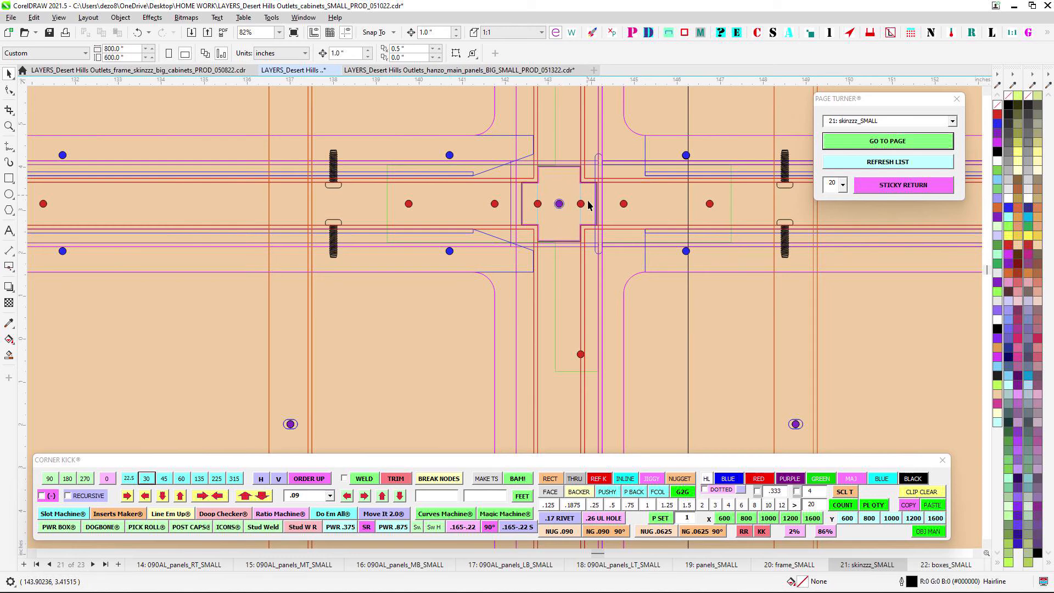
scroll(641, 264, down, 4)
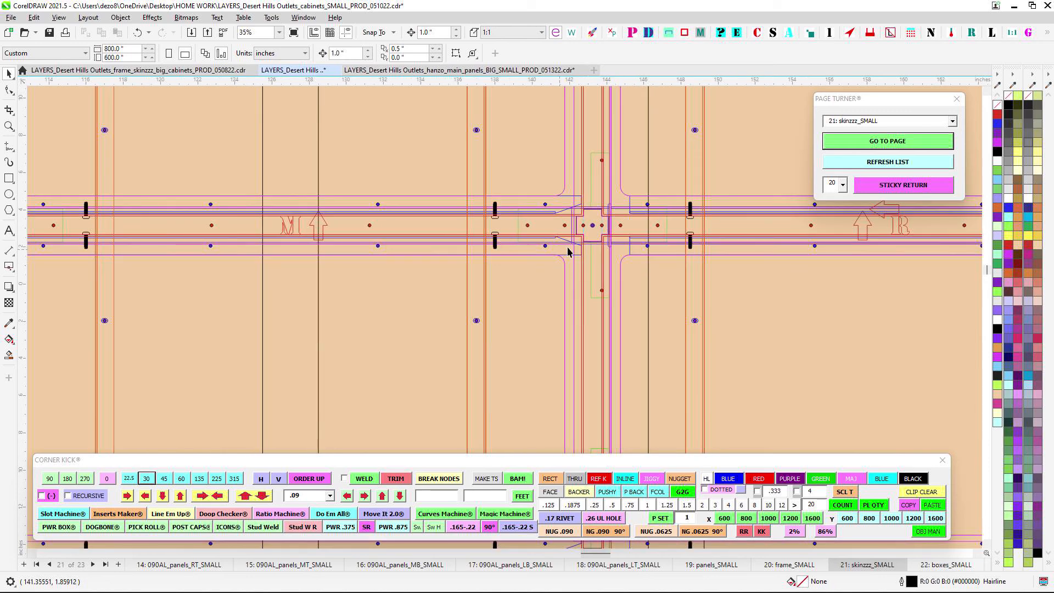
scroll(584, 186, up, 3)
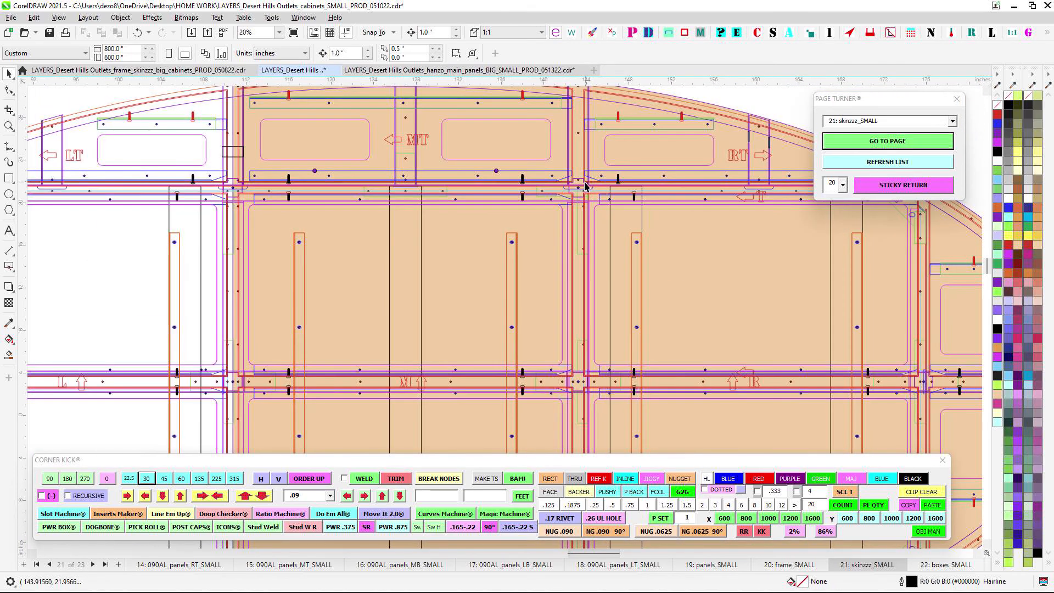
scroll(234, 190, down, 2)
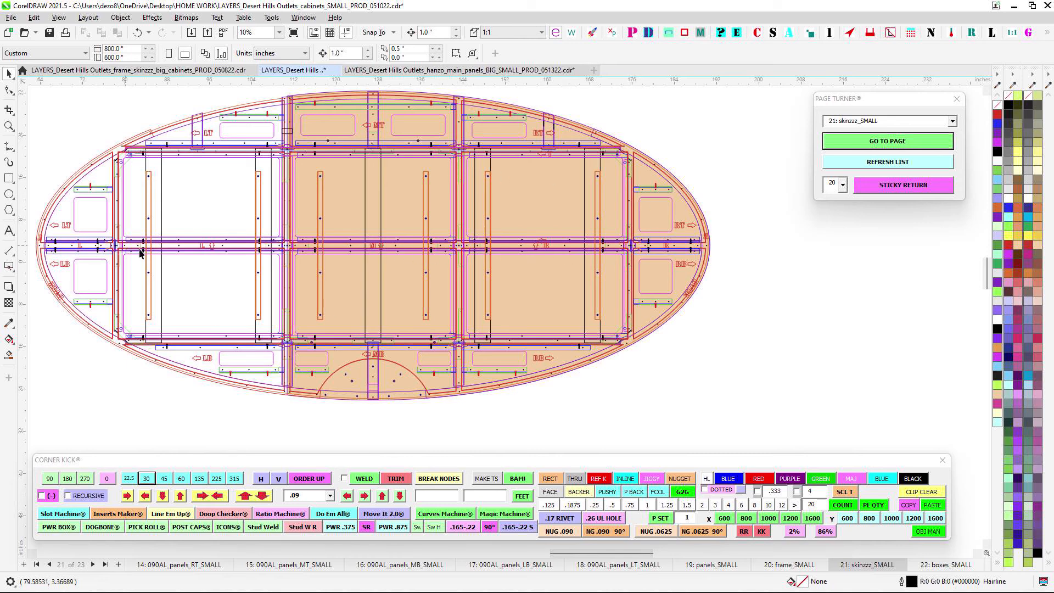
scroll(482, 146, up, 2)
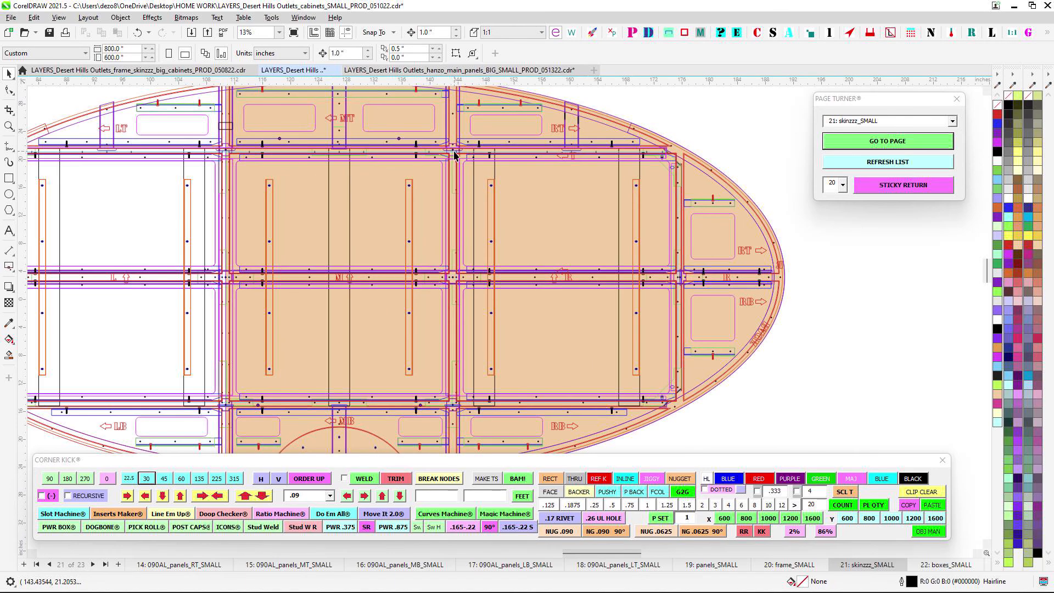
drag(501, 370, 588, 273)
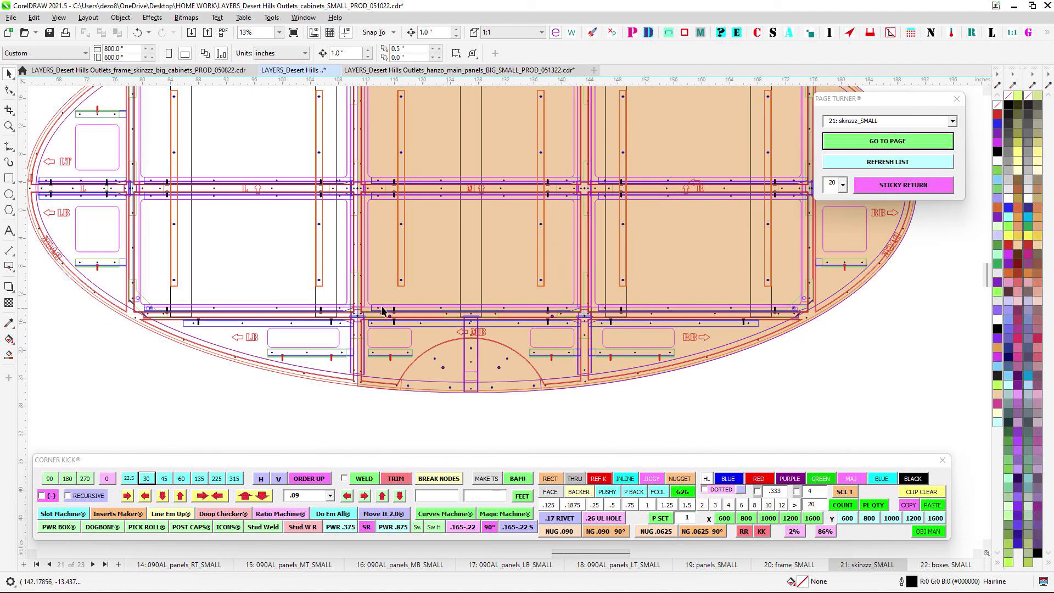
scroll(396, 309, down, 2)
drag(410, 294, 413, 344)
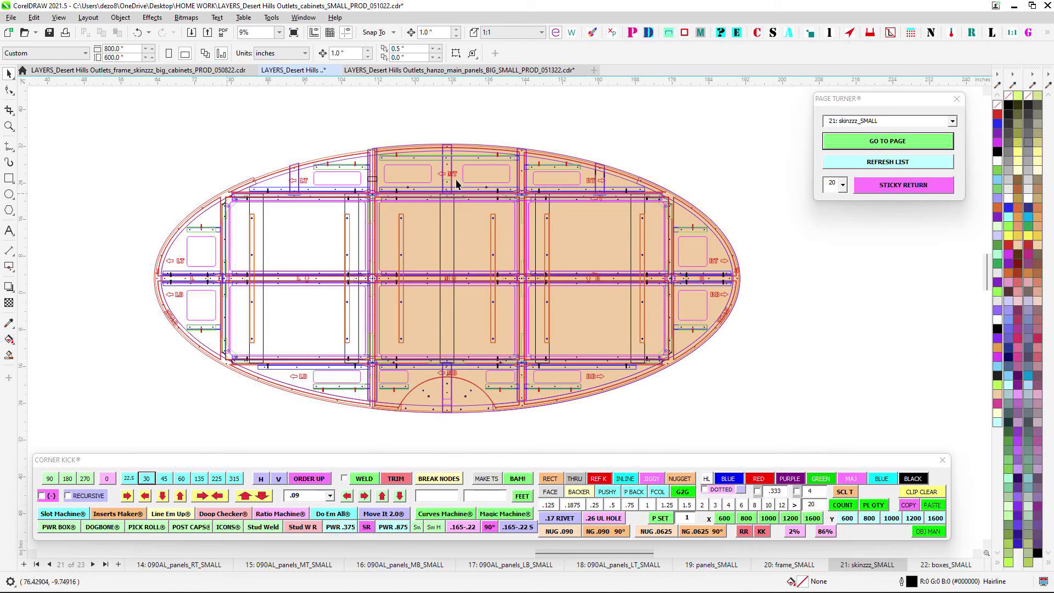
Examine the cross-shaped panel lock and surrounding holes at the upper joint between the MT and RT sections
scroll(523, 143, up, 2)
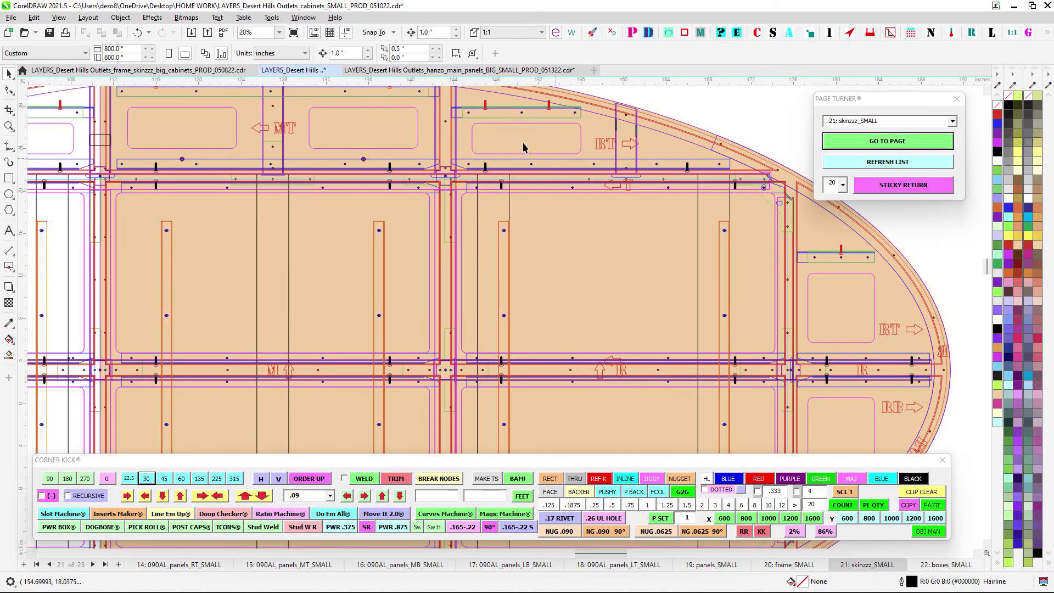
scroll(463, 170, up, 2)
scroll(444, 187, down, 2)
scroll(443, 188, up, 1)
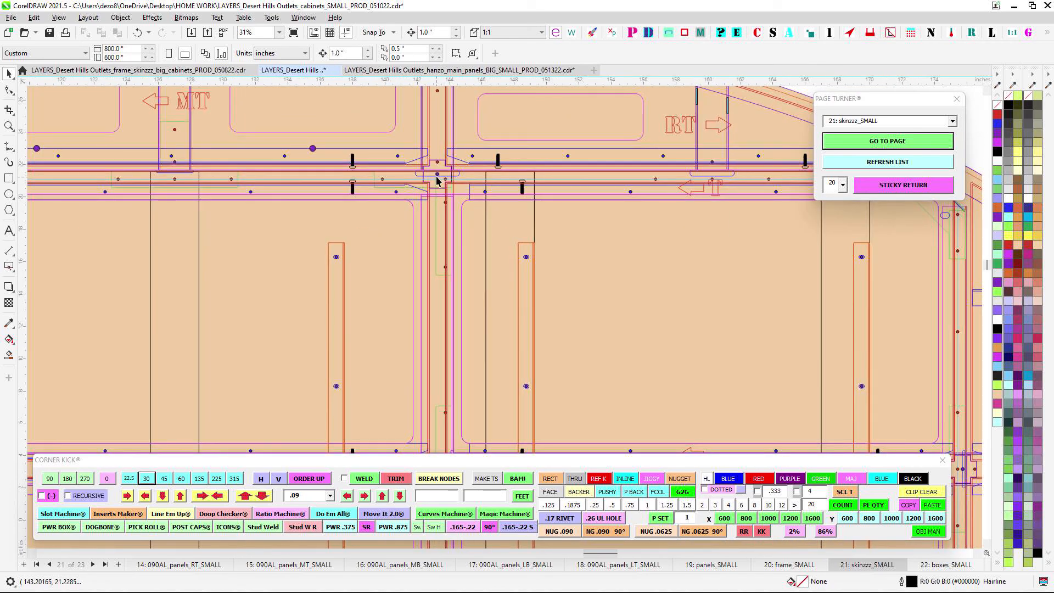
scroll(434, 183, up, 2)
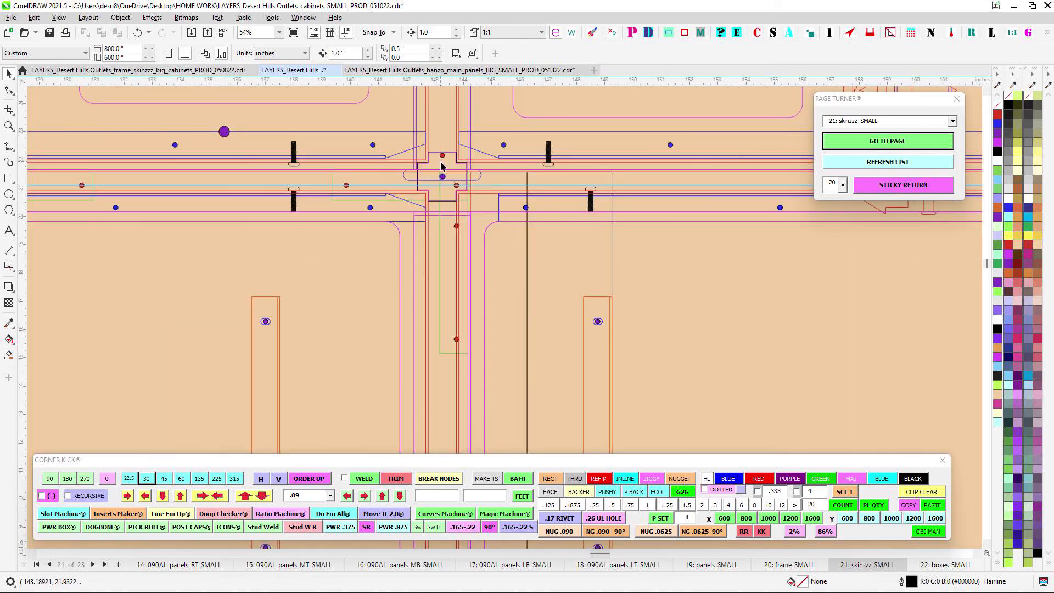
scroll(451, 193, down, 2)
scroll(443, 167, down, 3)
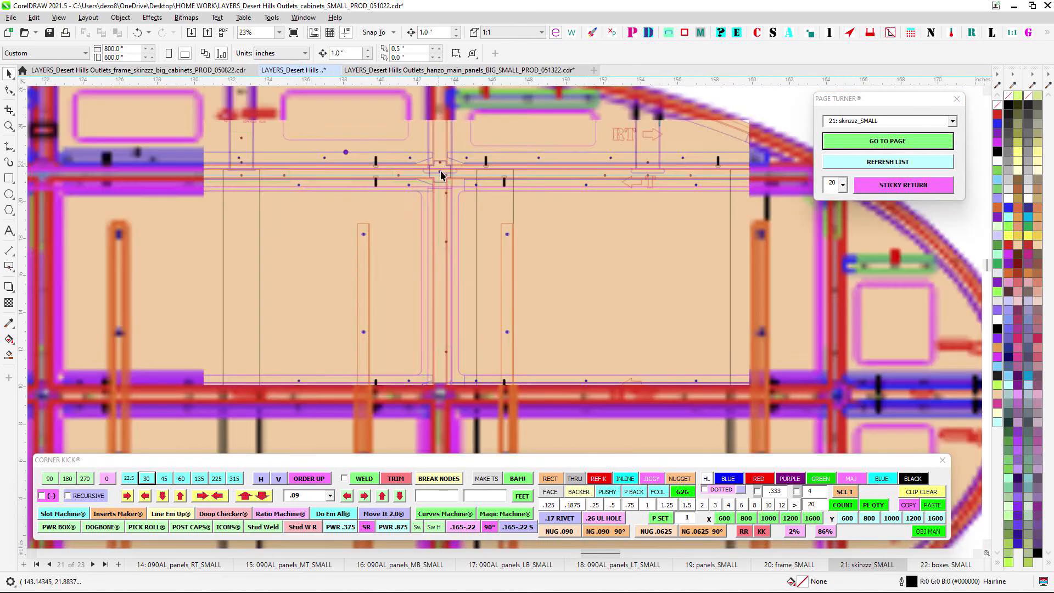
scroll(678, 245, down, 3)
Review the panel lock joints along the oval's middle horizontal member and the upper joint between the LT and MT sections
drag(685, 295, 713, 265)
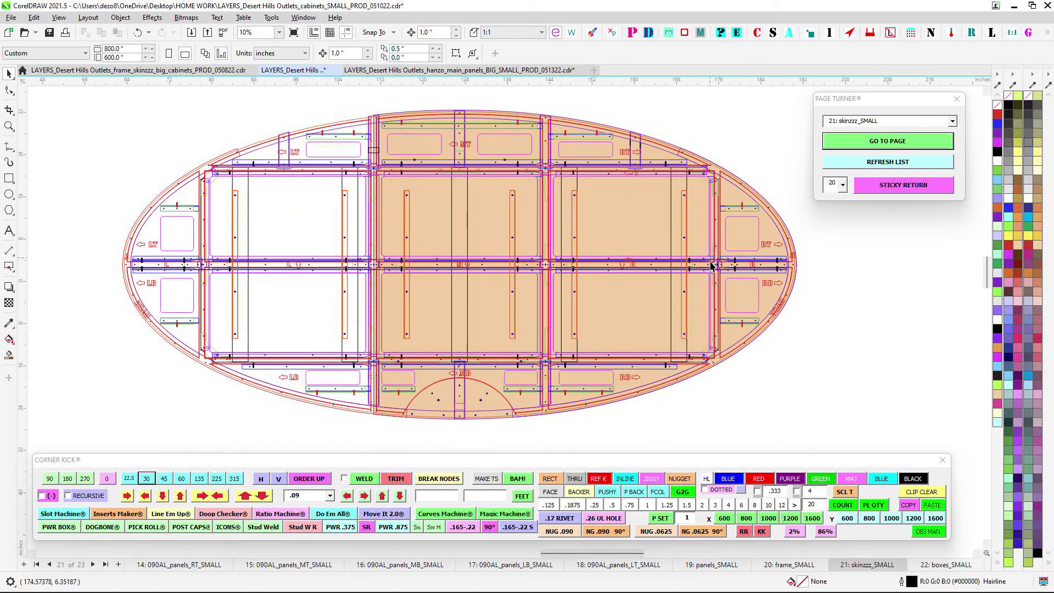
scroll(713, 265, up, 3)
scroll(464, 271, up, 3)
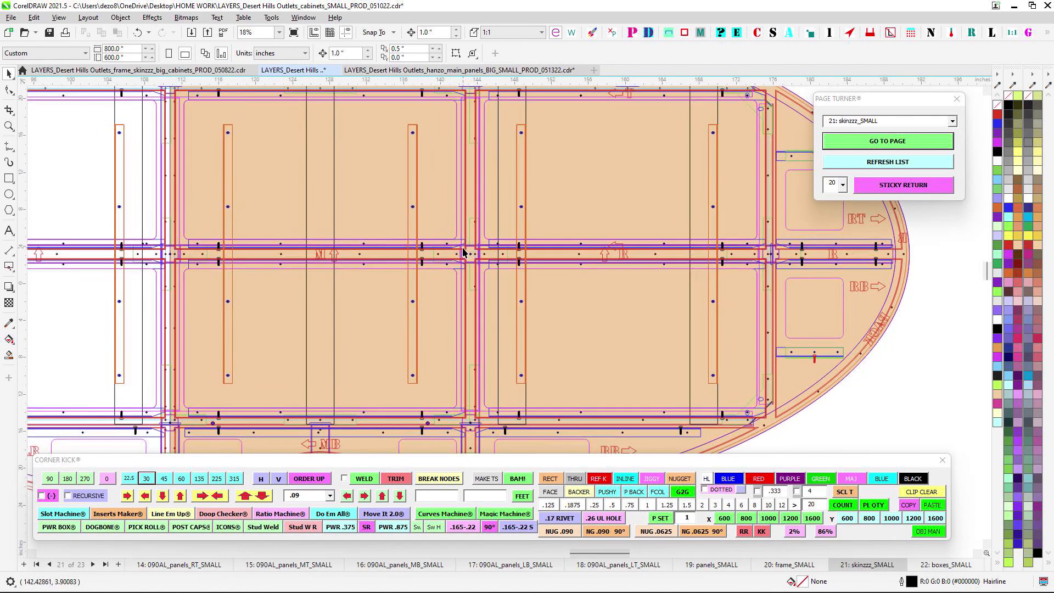
scroll(472, 242, down, 4)
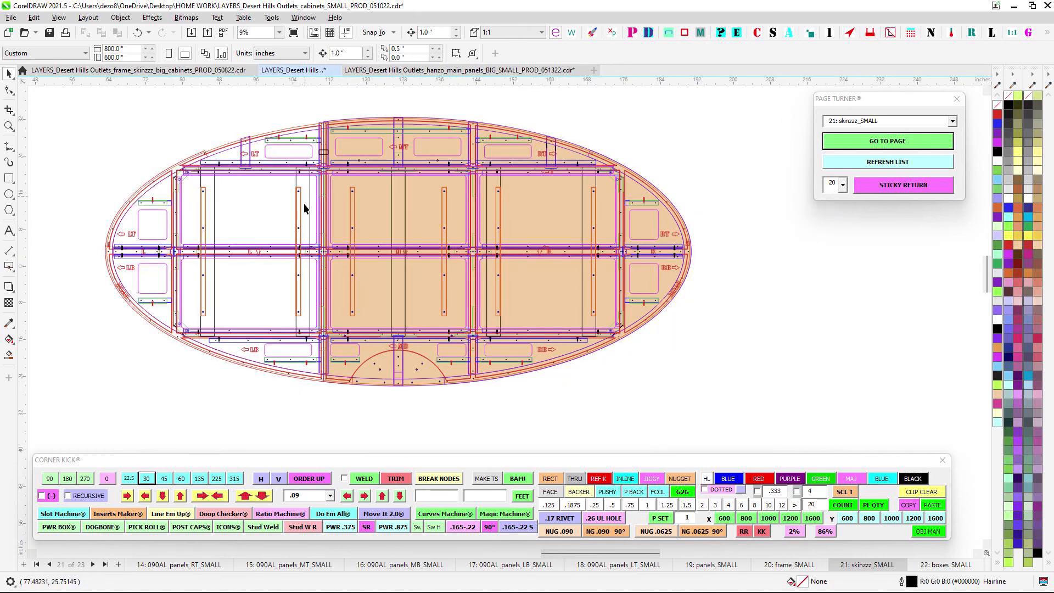
scroll(461, 280, up, 4)
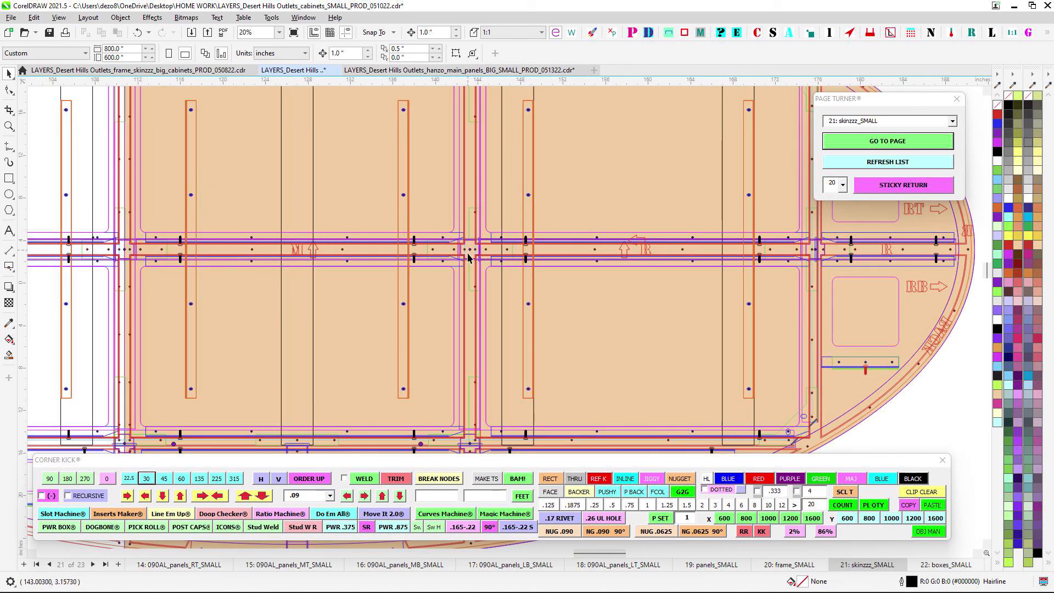
scroll(437, 273, down, 2)
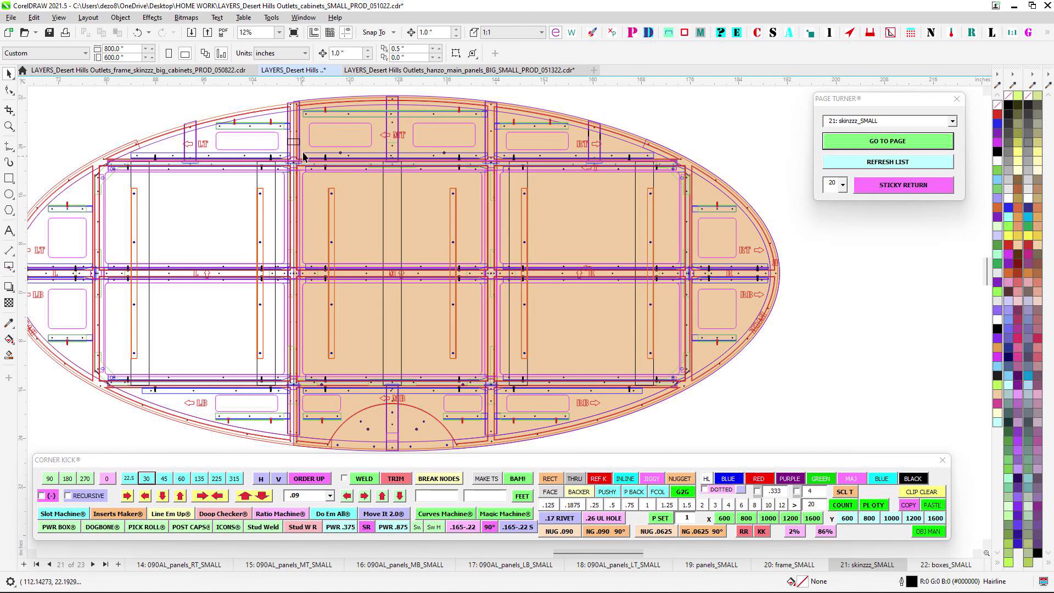
scroll(304, 157, up, 1)
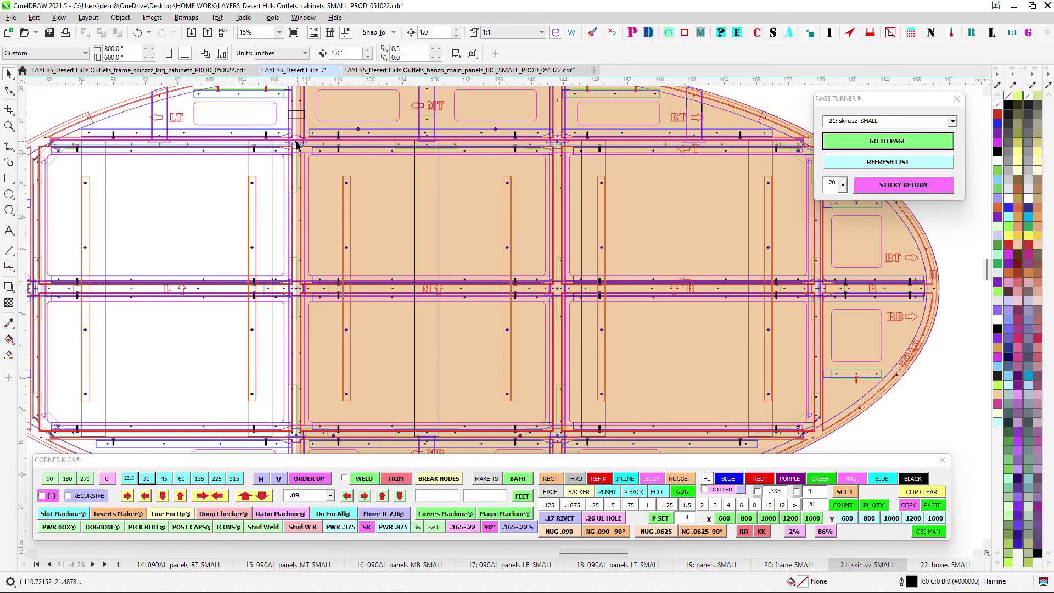
scroll(180, 189, down, 3)
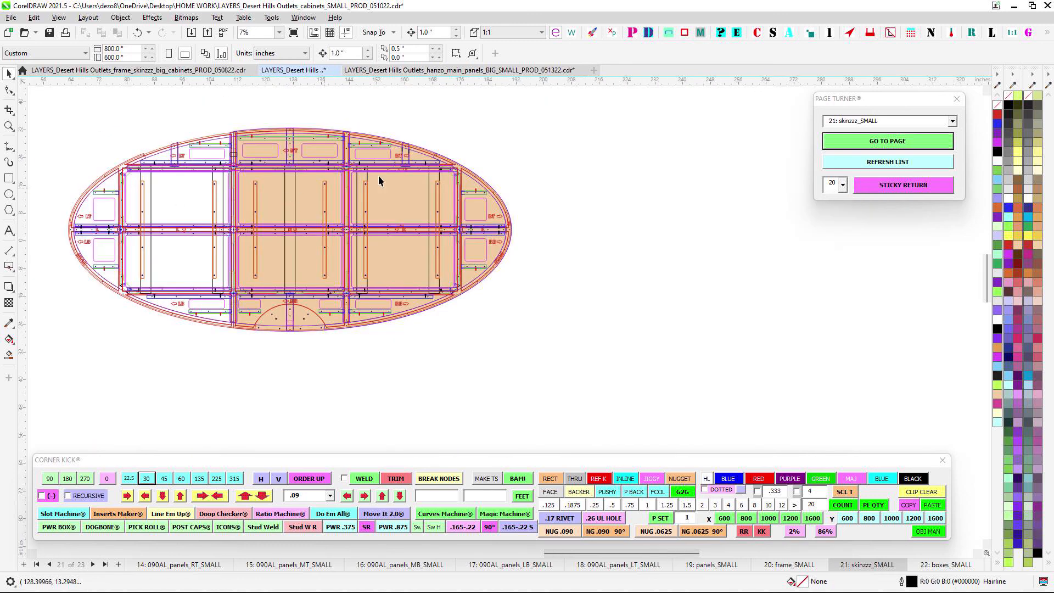
View the LORDS REF KISS FACE UP skin halves and the small rectangular QTY 12 parts below the oval assembly
scroll(552, 147, down, 2)
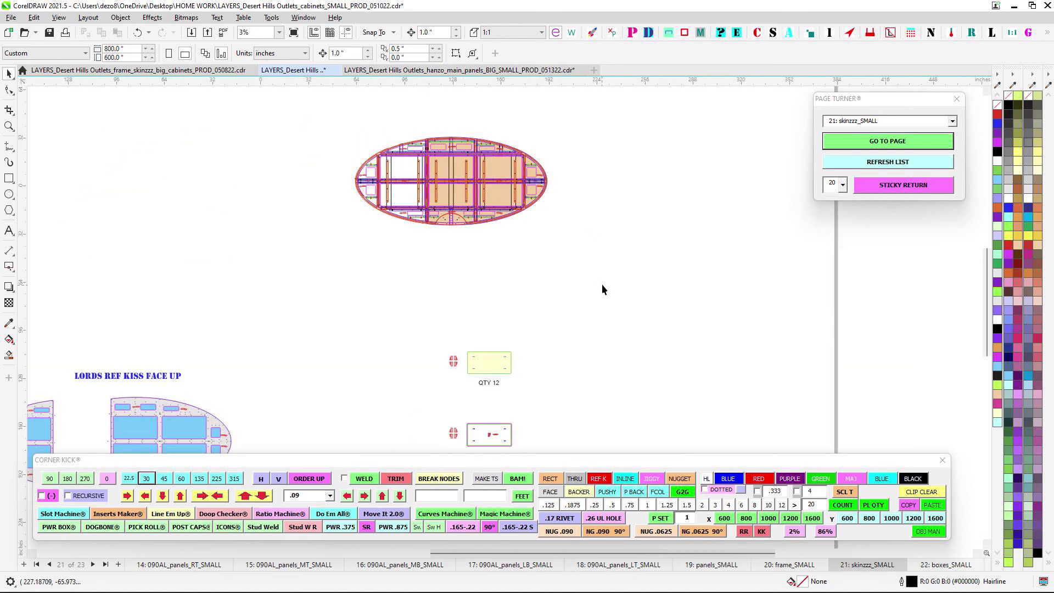
scroll(487, 172, up, 1)
scroll(571, 206, down, 1)
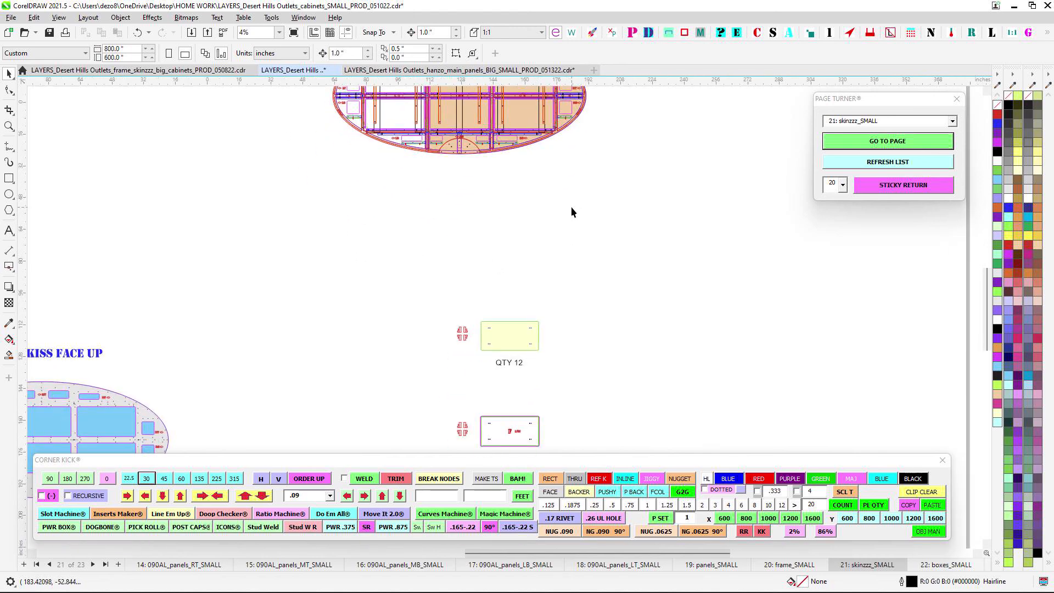
scroll(569, 202, down, 1)
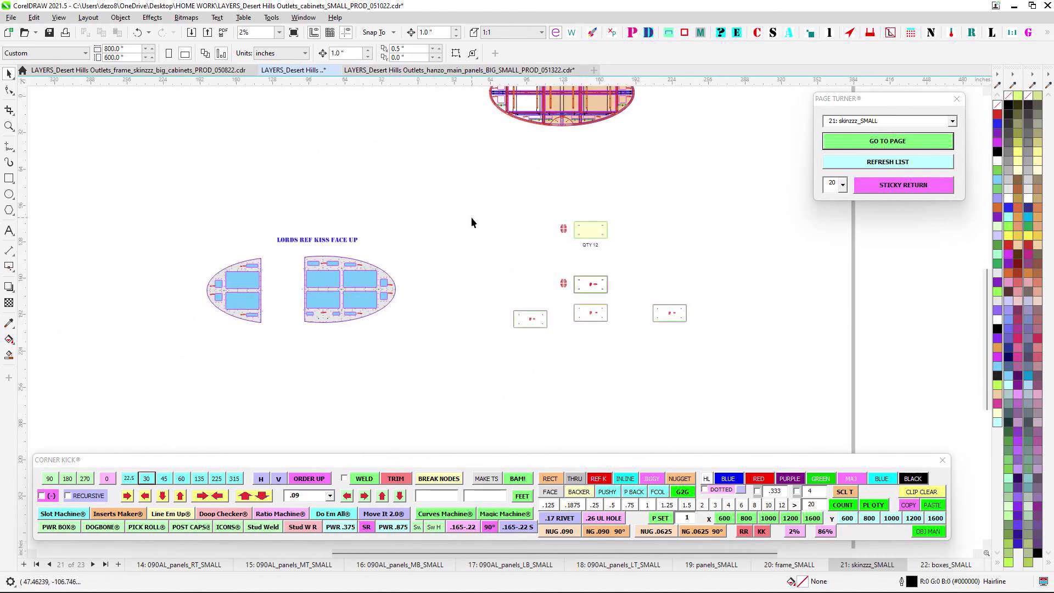
scroll(474, 219, up, 1)
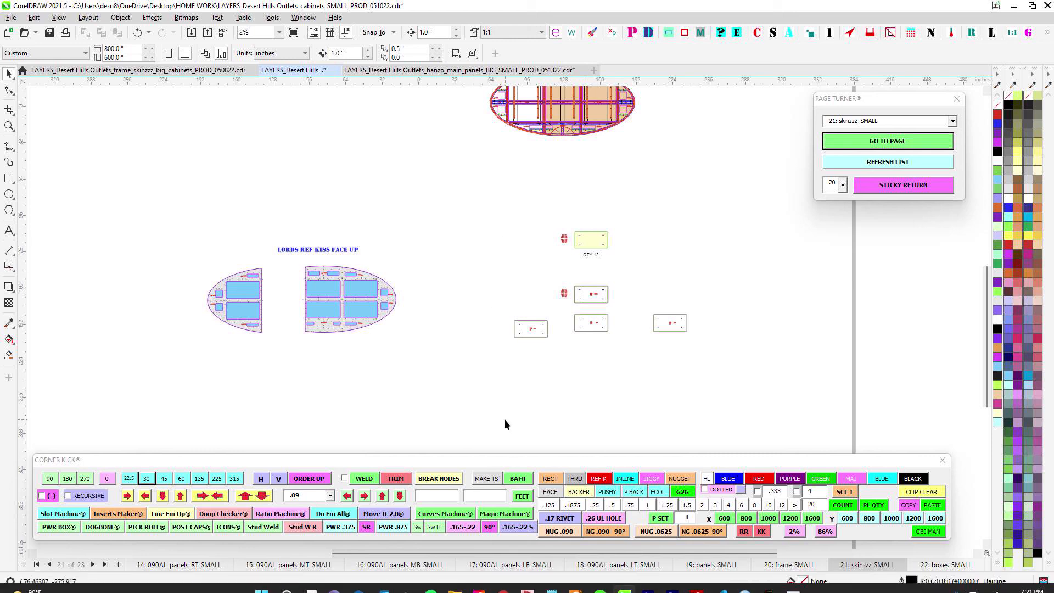
scroll(508, 395, down, 3)
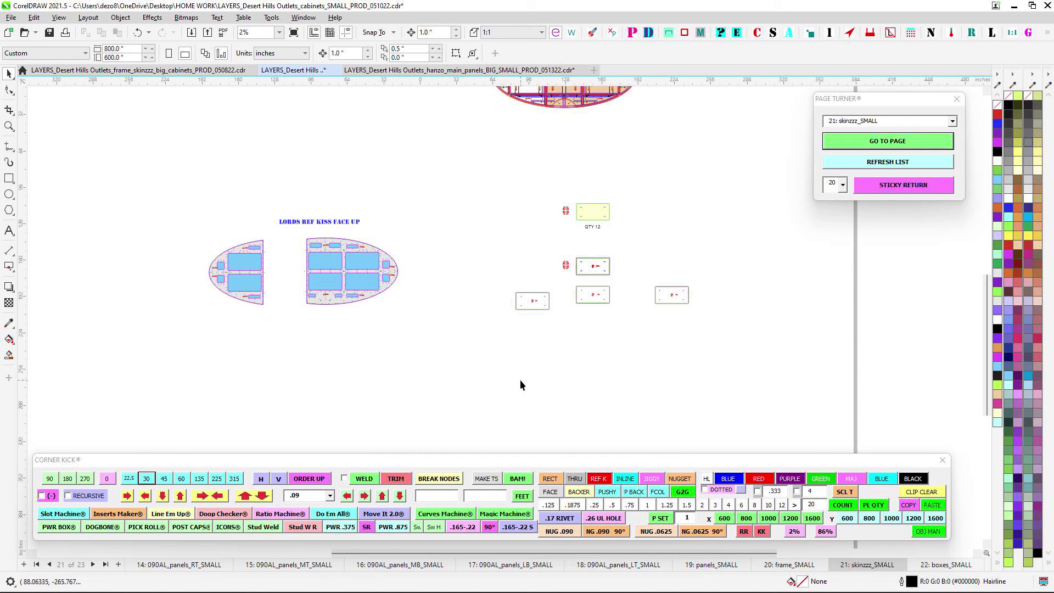
scroll(549, 378, left, 1)
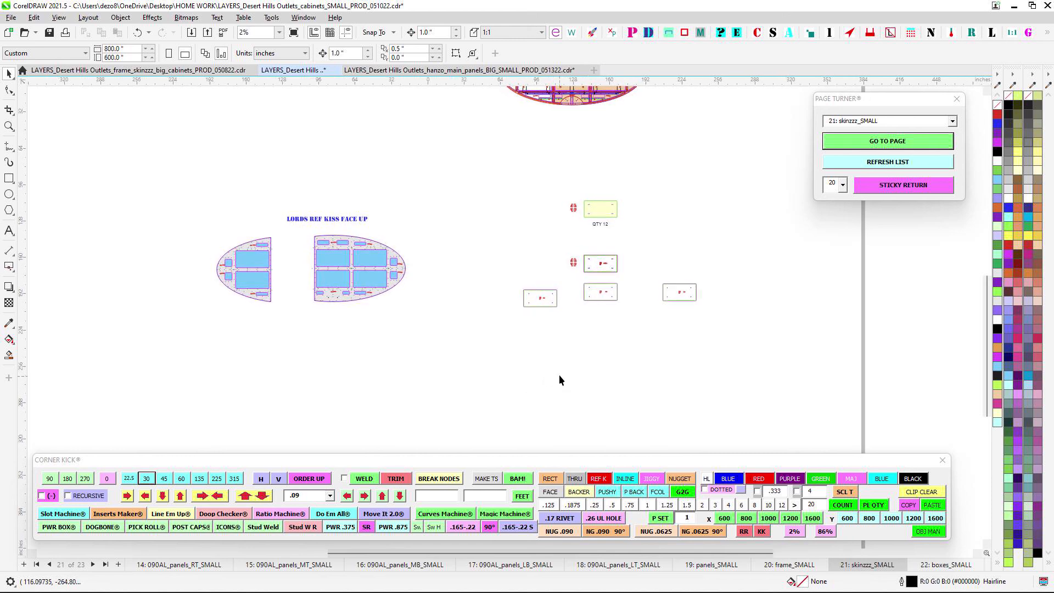